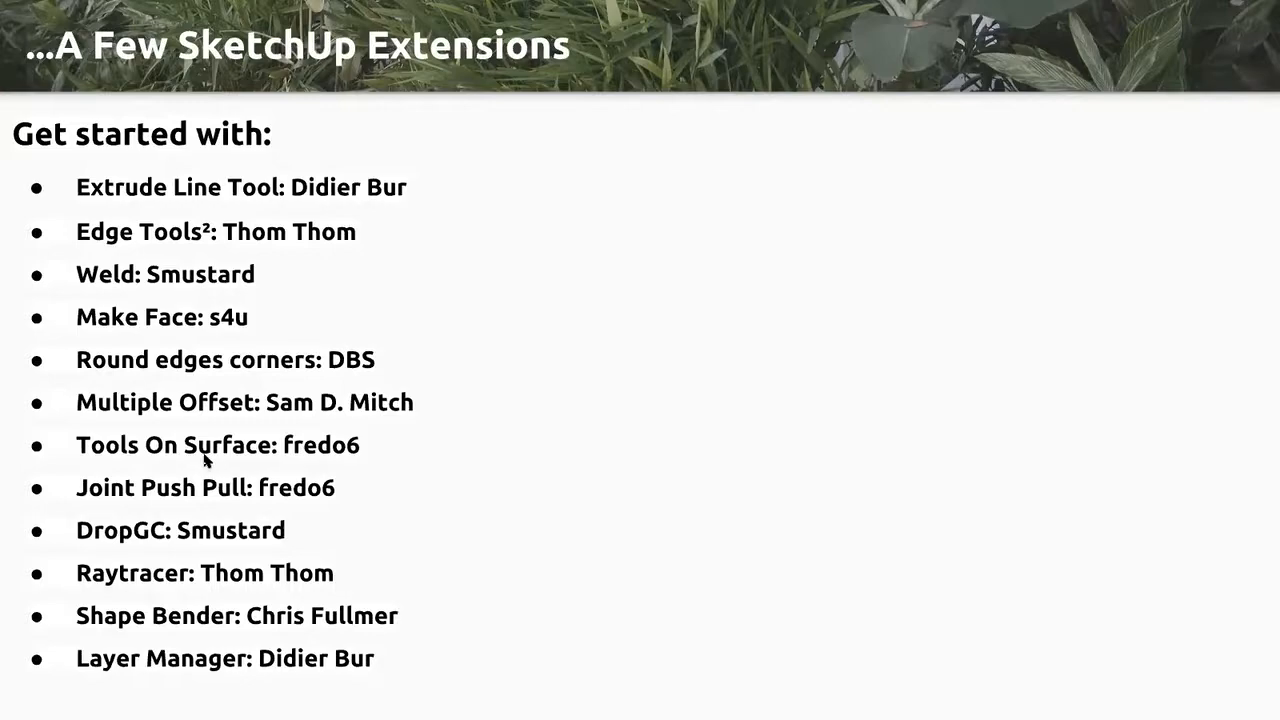
key("Right")
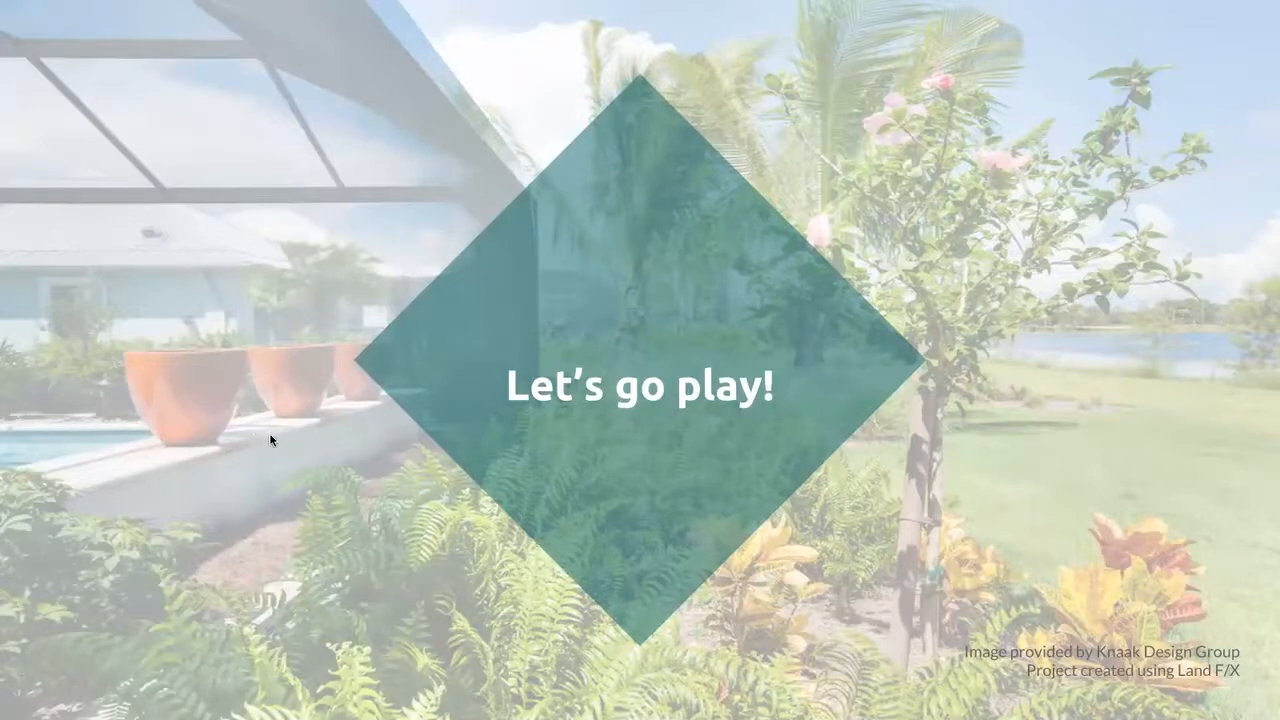
key("ctrl+Left")
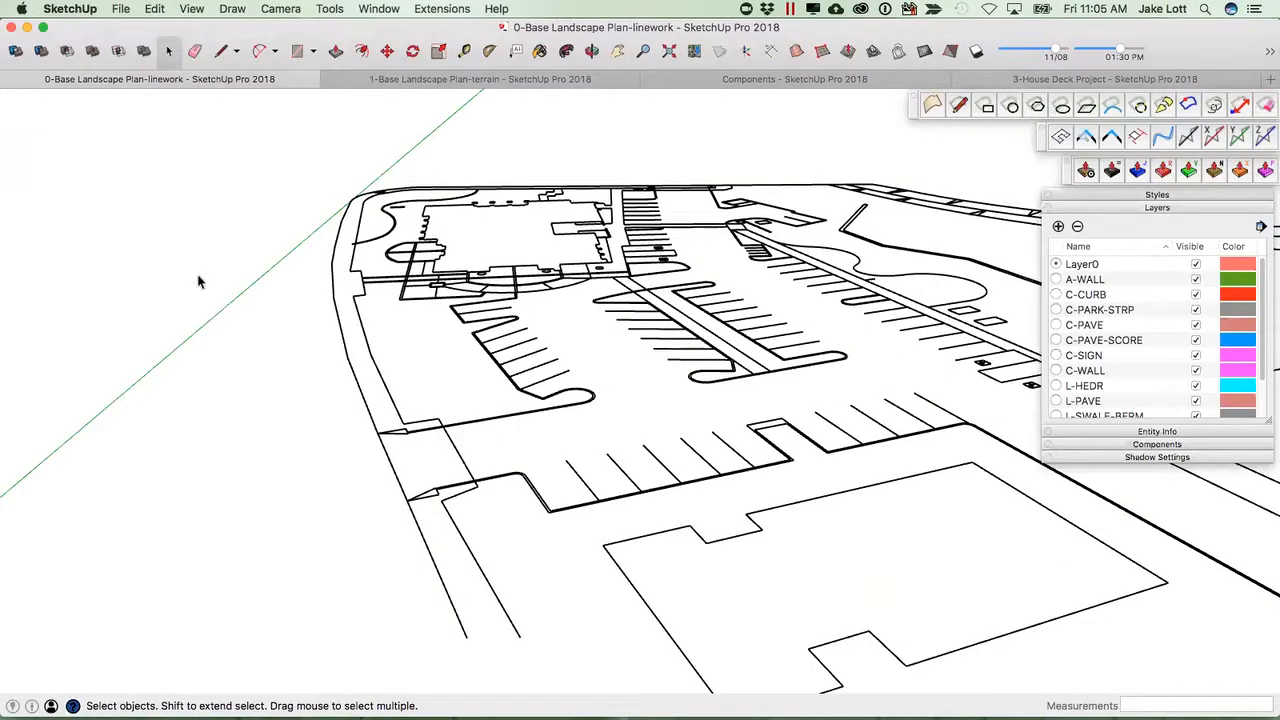
Orbit and zoom around the site plan linework to inspect the building, walkways and parking areas.
middle_click_drag(392, 339, 632, 340)
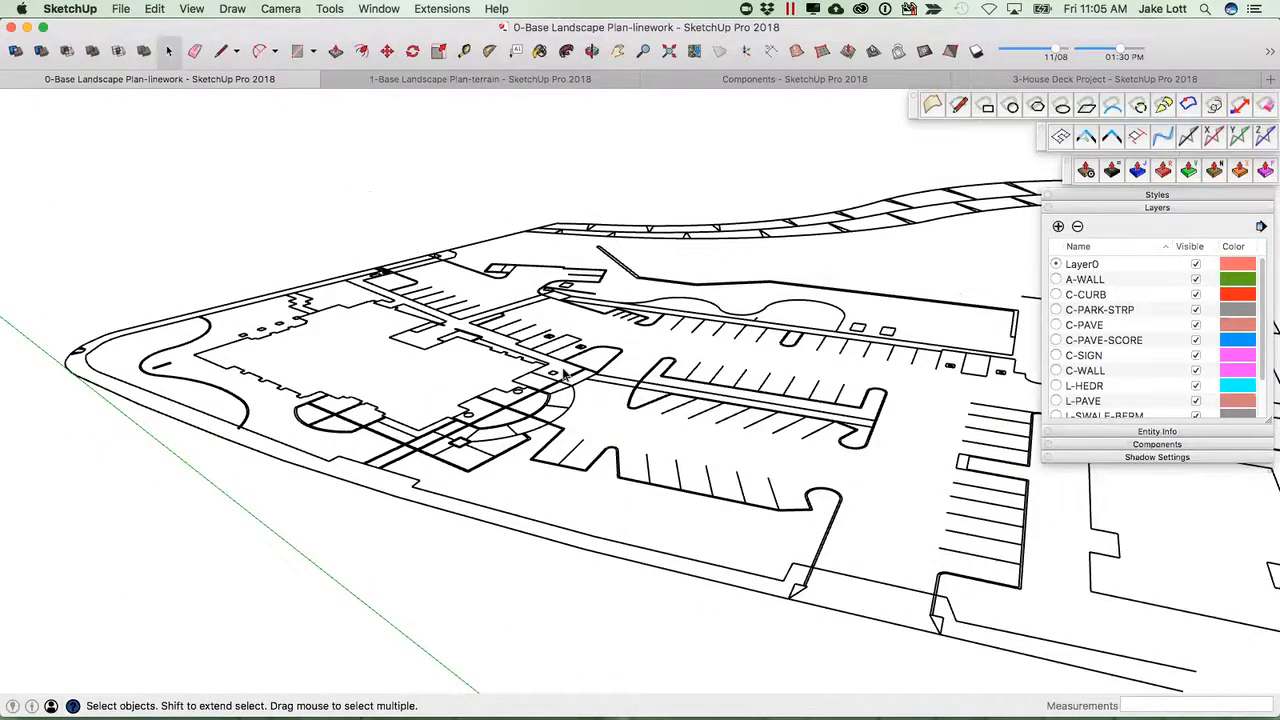
middle_click_drag(575, 374, 418, 424)
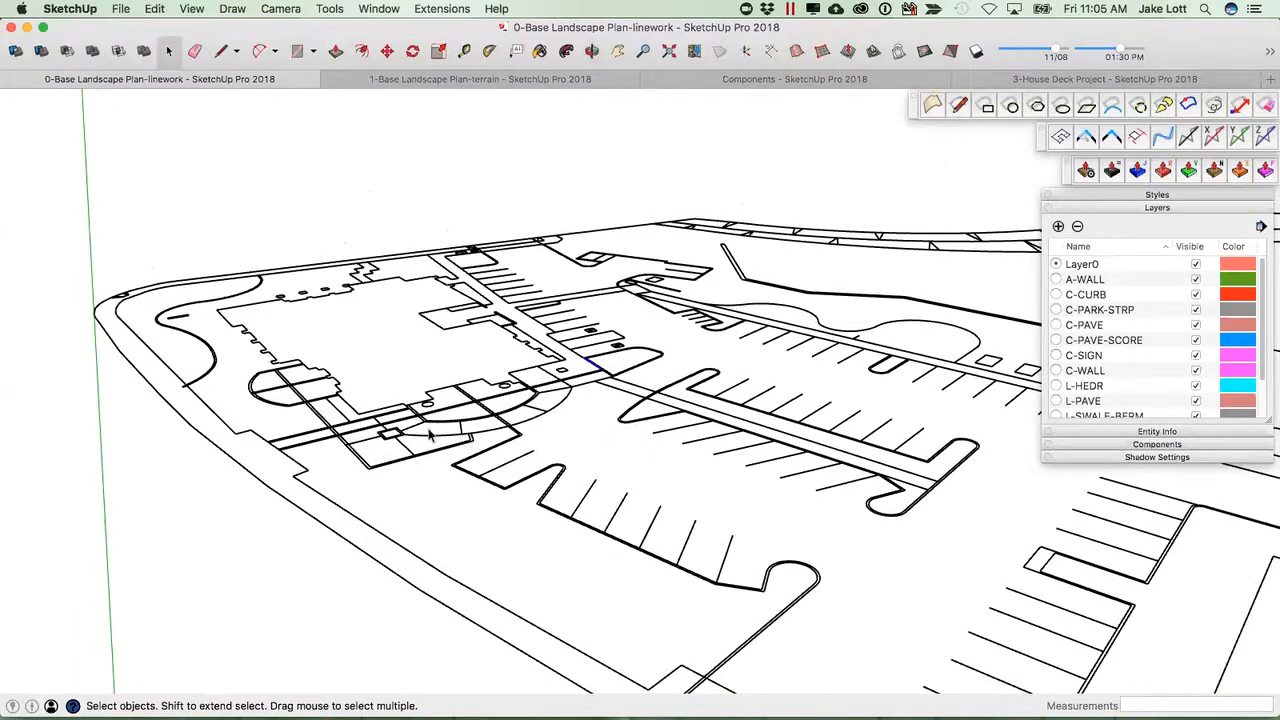
left_click(376, 470)
scroll(370, 520, "down", 3)
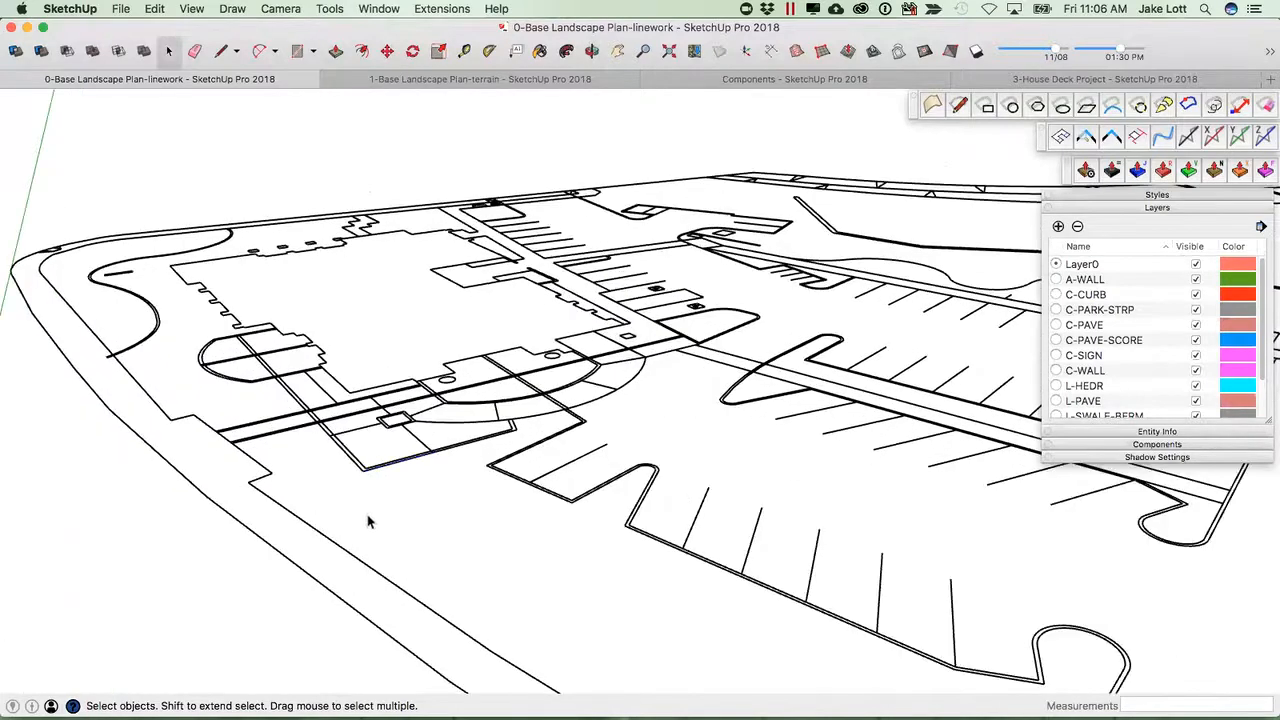
scroll(372, 525, "down", 3)
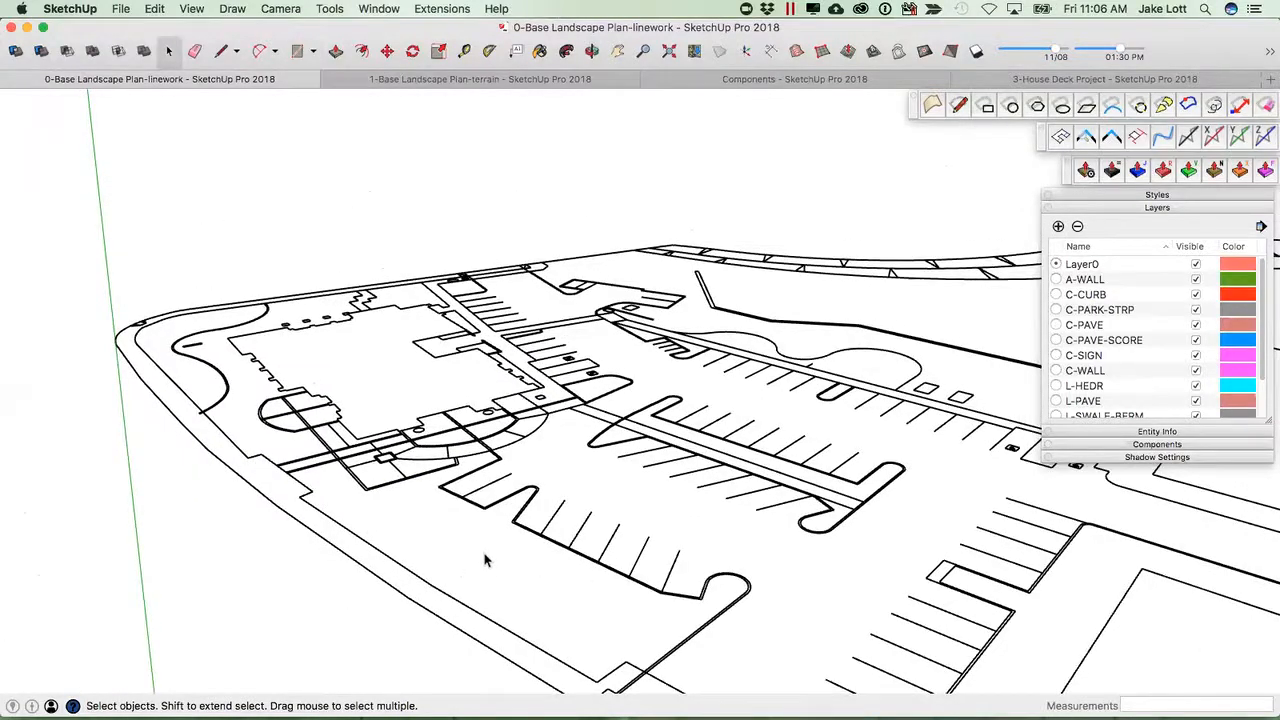
middle_click_drag(448, 518, 491, 508)
scroll(491, 512, "up", 3)
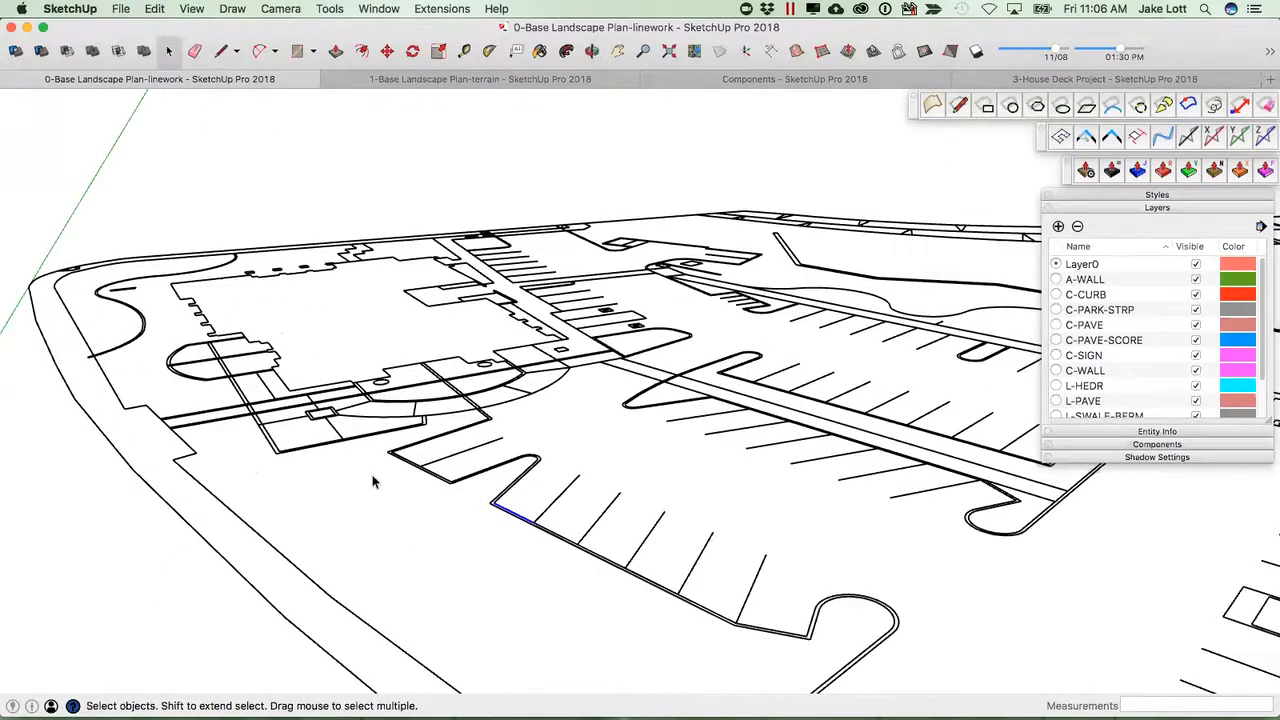
scroll(178, 362, "up", 1)
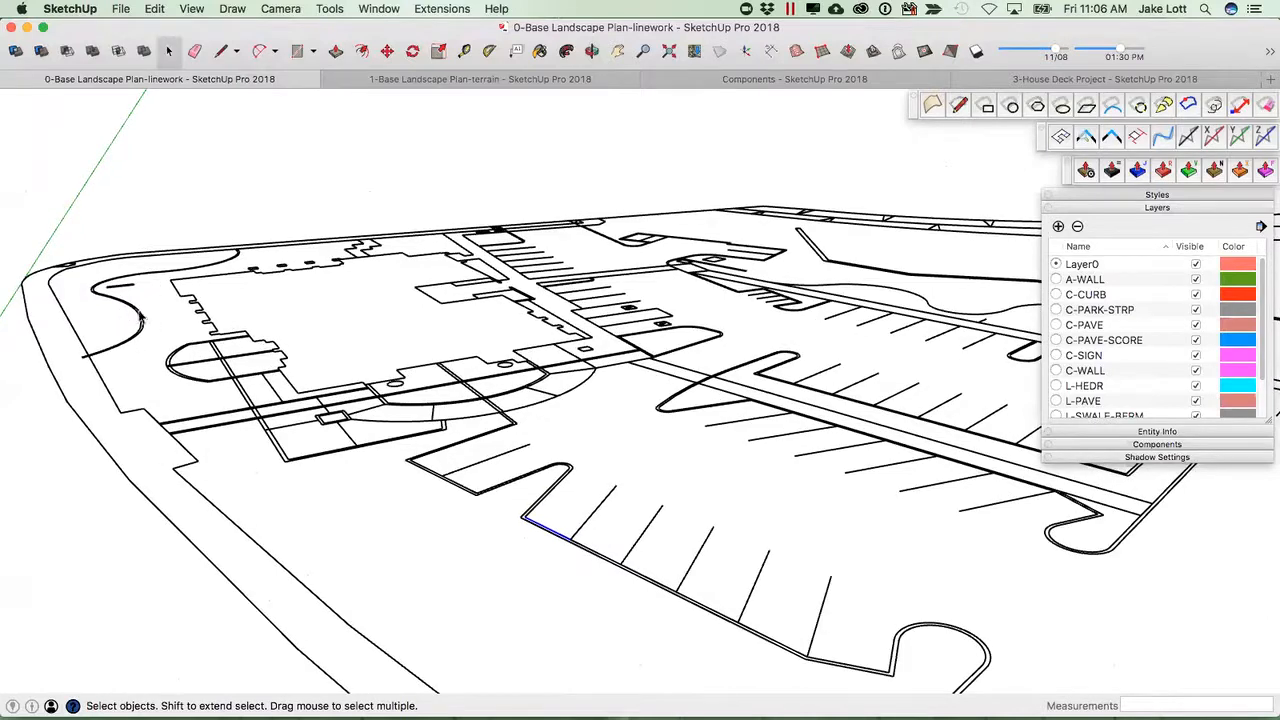
middle_click_drag(180, 390, 420, 322)
scroll(420, 320, "up", 3)
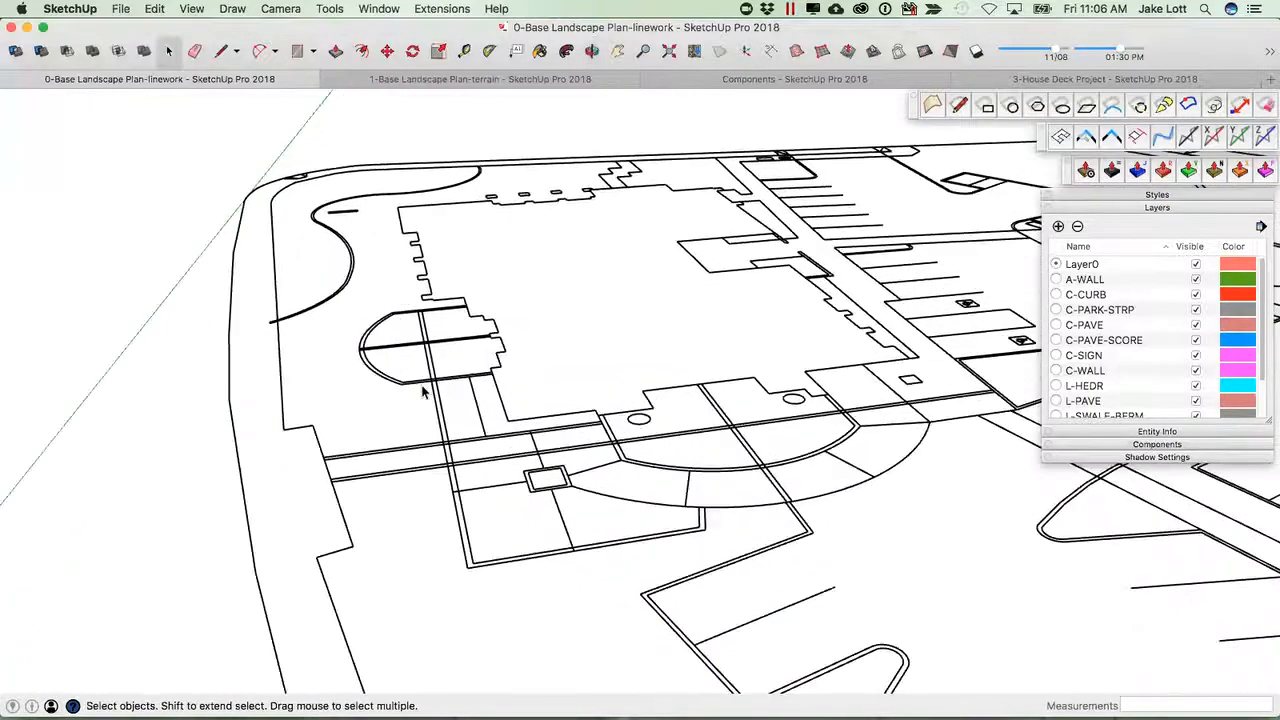
scroll(422, 322, "up", 4)
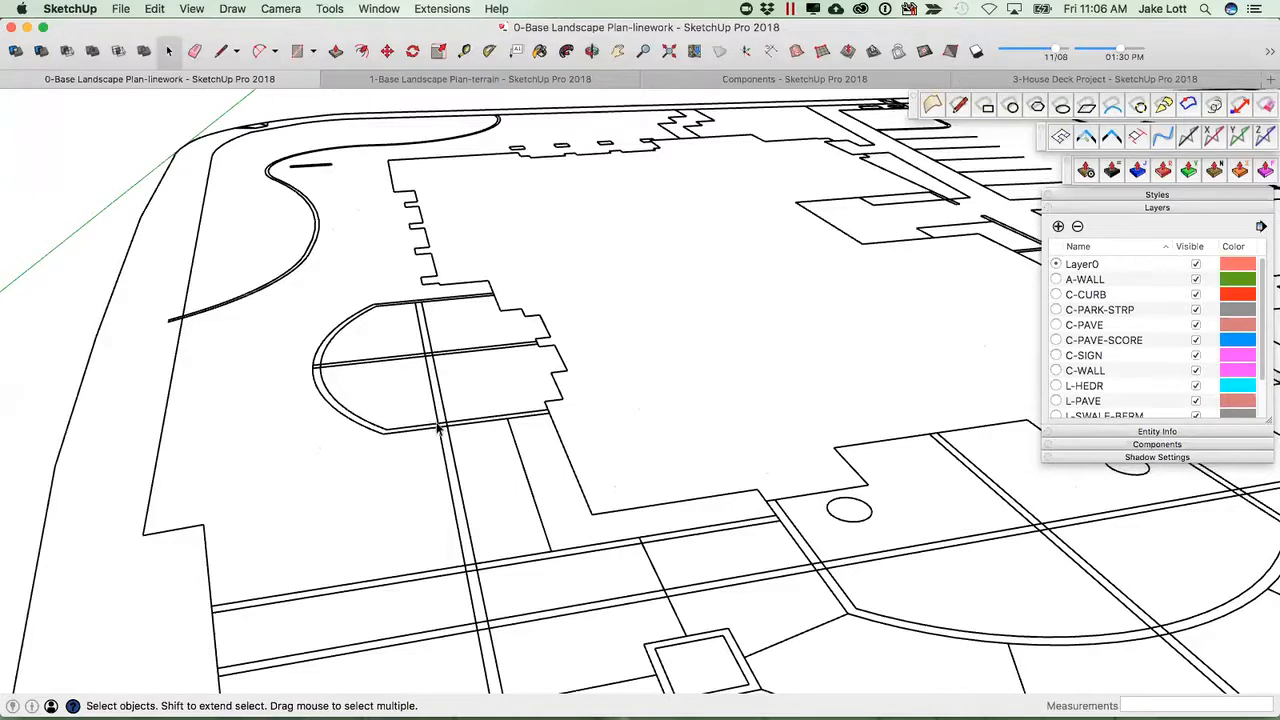
Draw a short line closing the gap in the walkway edge beside the building's rounded patio.
key("l")
left_click(447, 426)
left_click(446, 420)
scroll(452, 412, "up", 3)
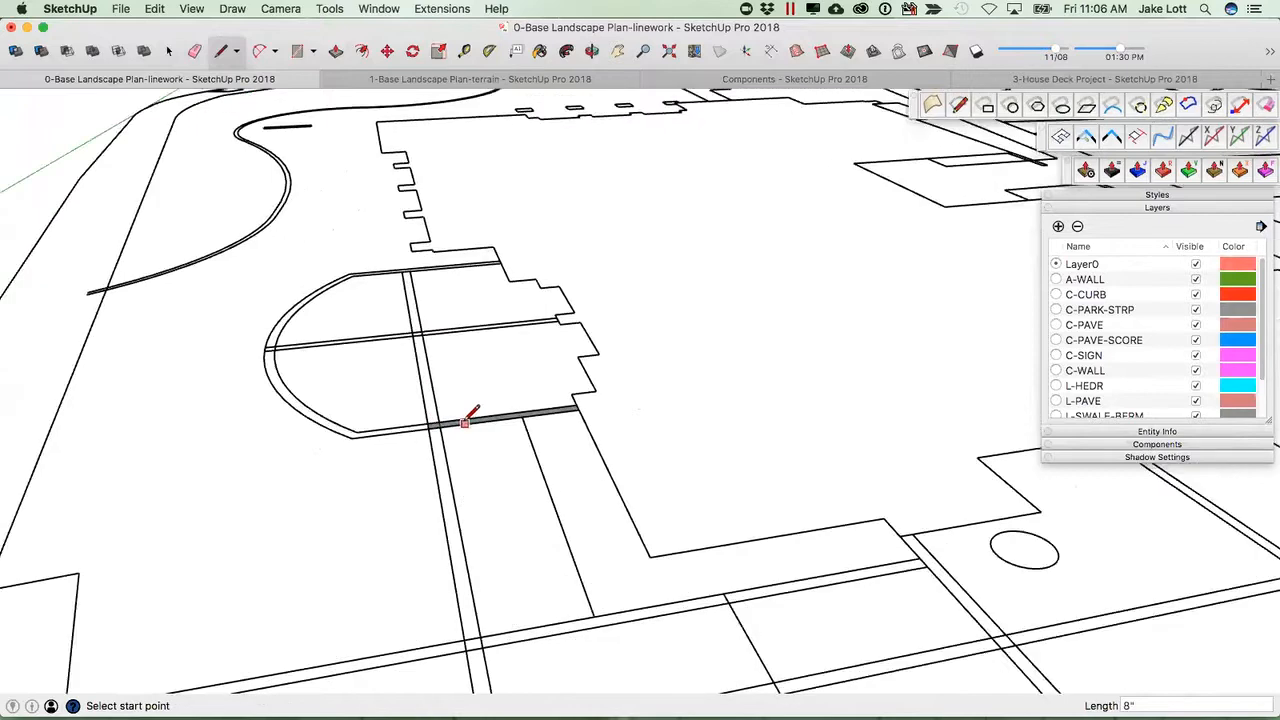
scroll(443, 427, "down", 10)
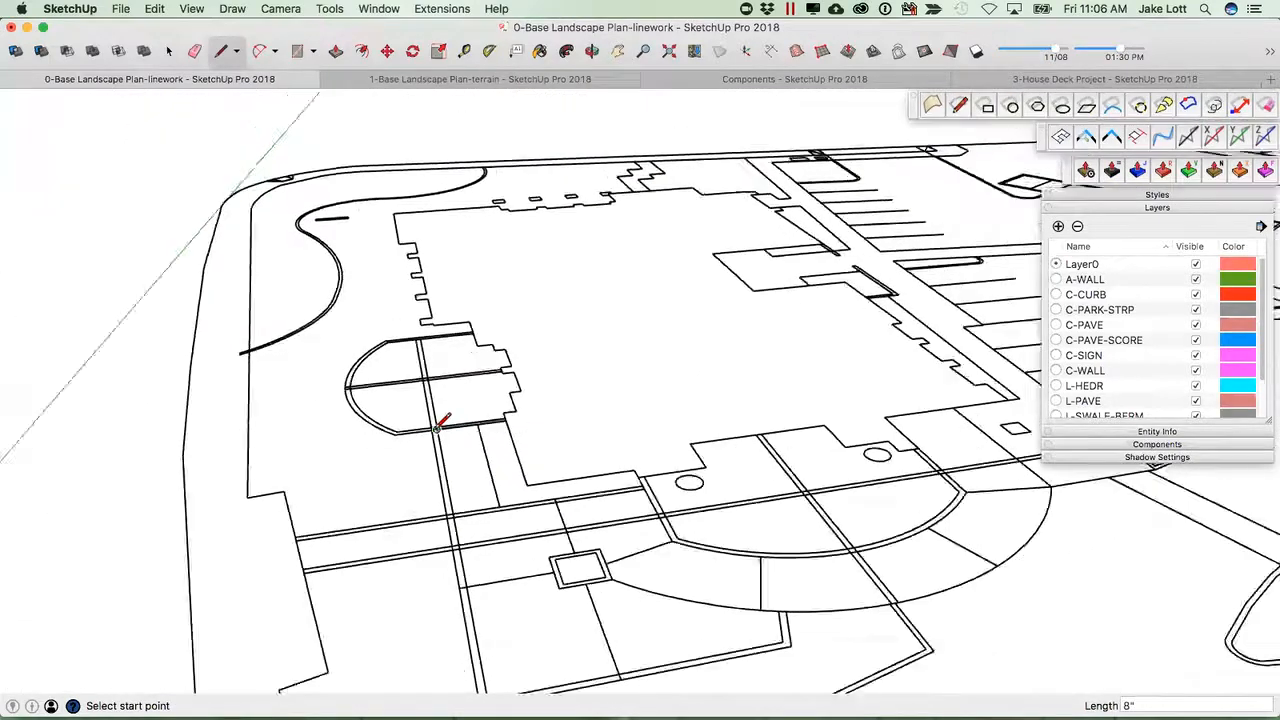
middle_click_drag(749, 434, 634, 506)
key("space")
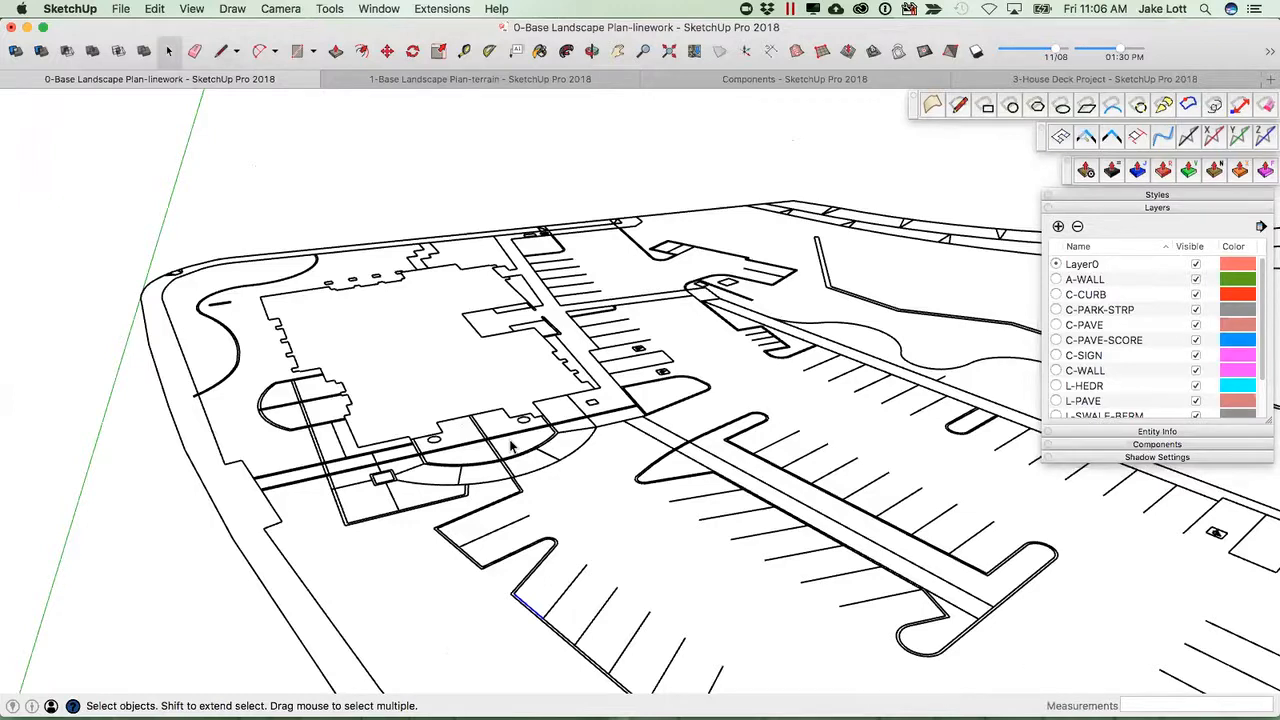
Select all the site plan linework and run the Make Face extension to generate faces.
middle_click_drag(541, 441, 441, 457)
scroll(447, 449, "down", 5)
middle_click_drag(762, 477, 329, 468)
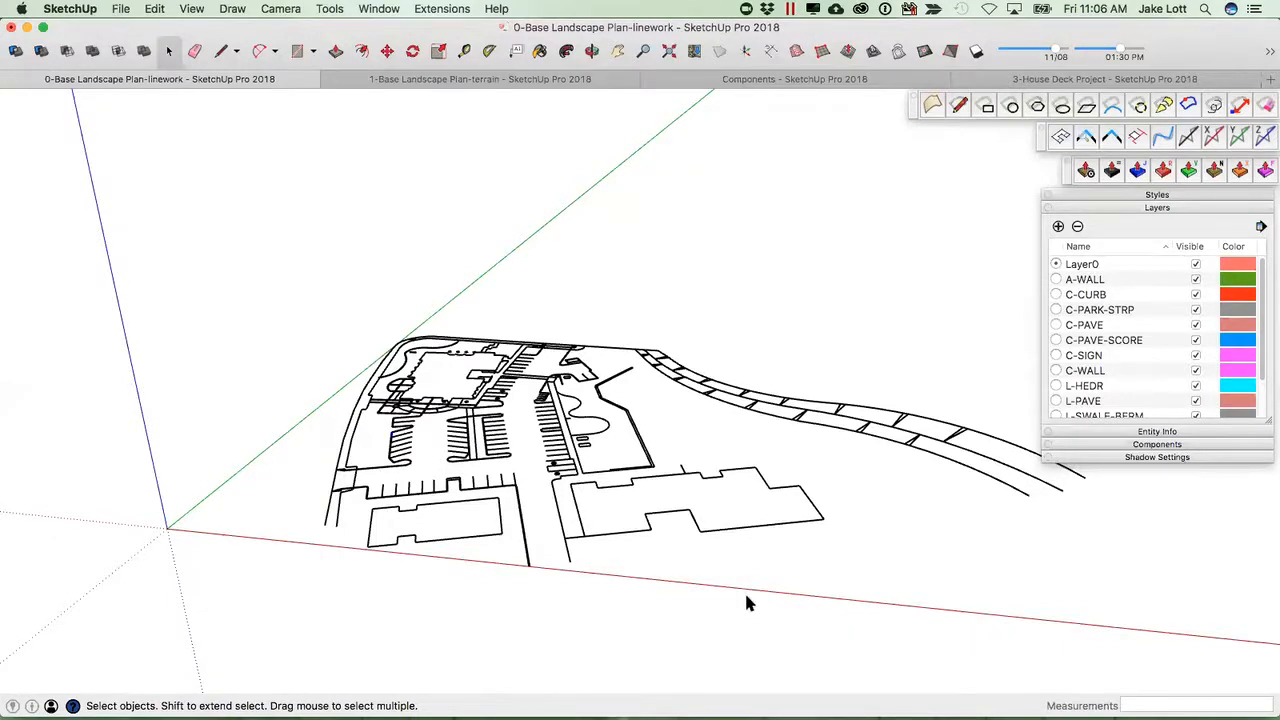
left_click_drag(868, 622, 230, 272)
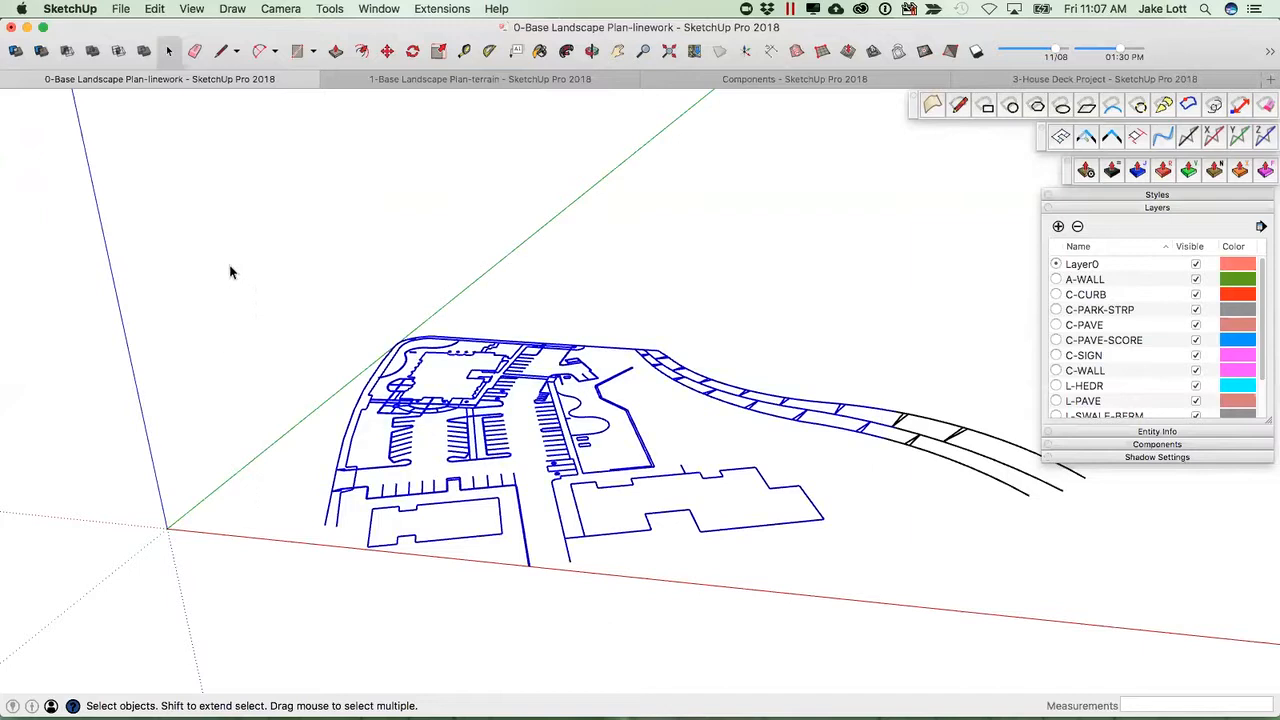
middle_click_drag(406, 411, 480, 436)
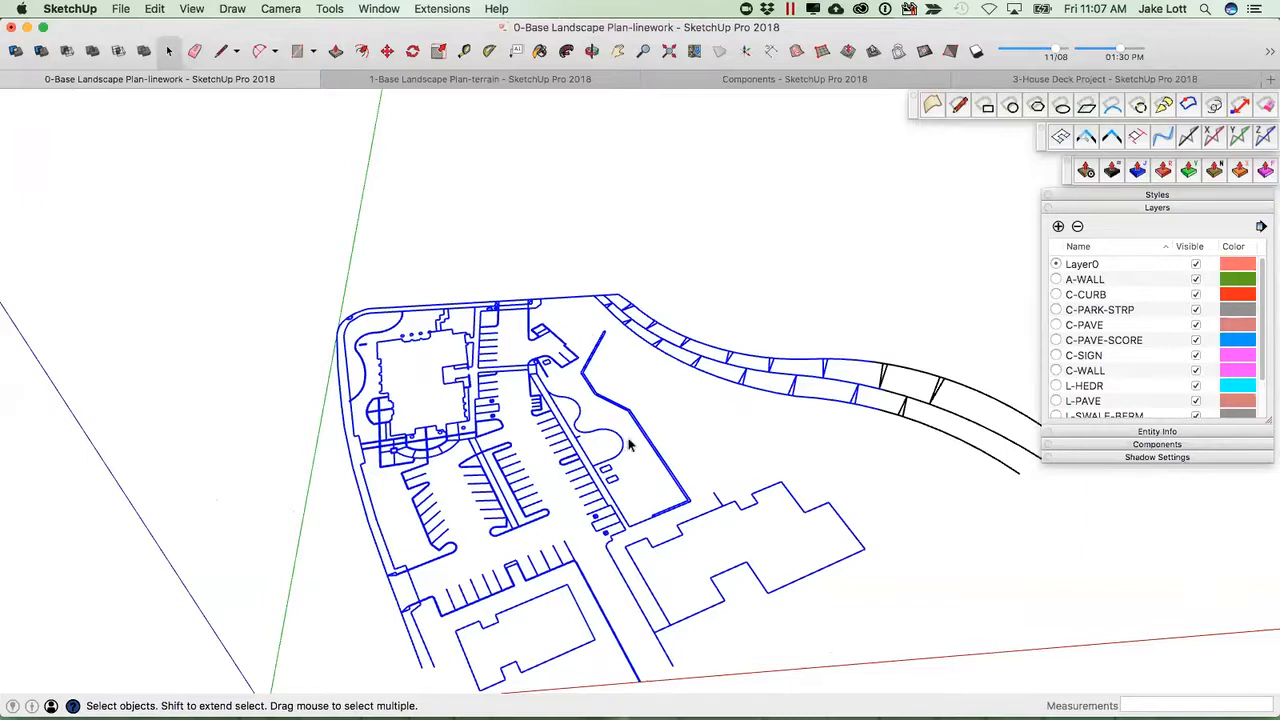
middle_click_drag(869, 613, 988, 631)
left_click_drag(1018, 634, 251, 171)
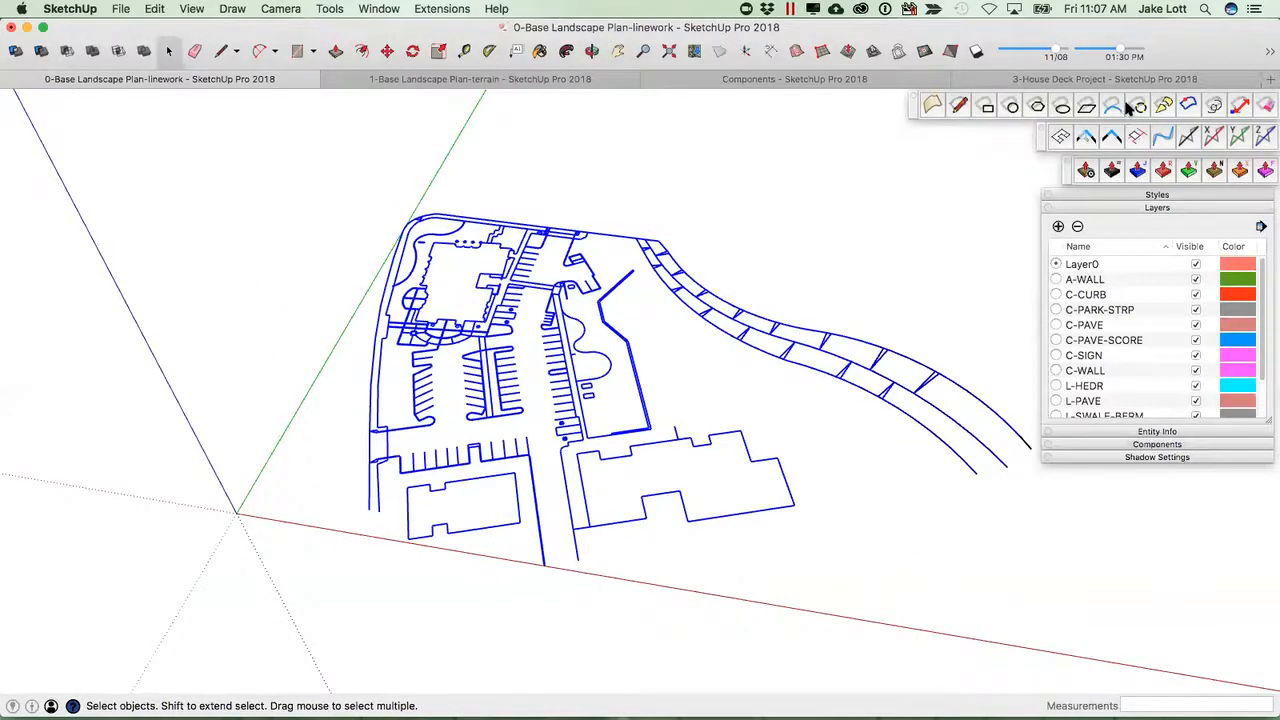
left_click(1270, 52)
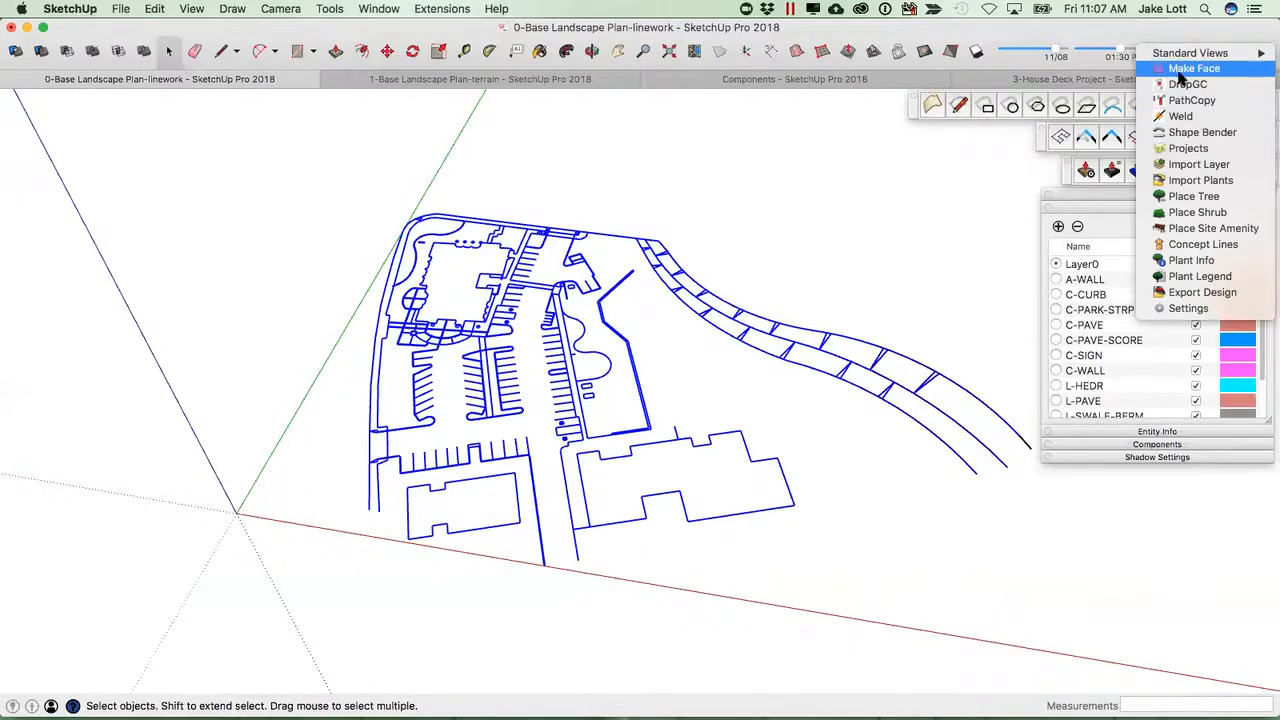
left_click(1193, 69)
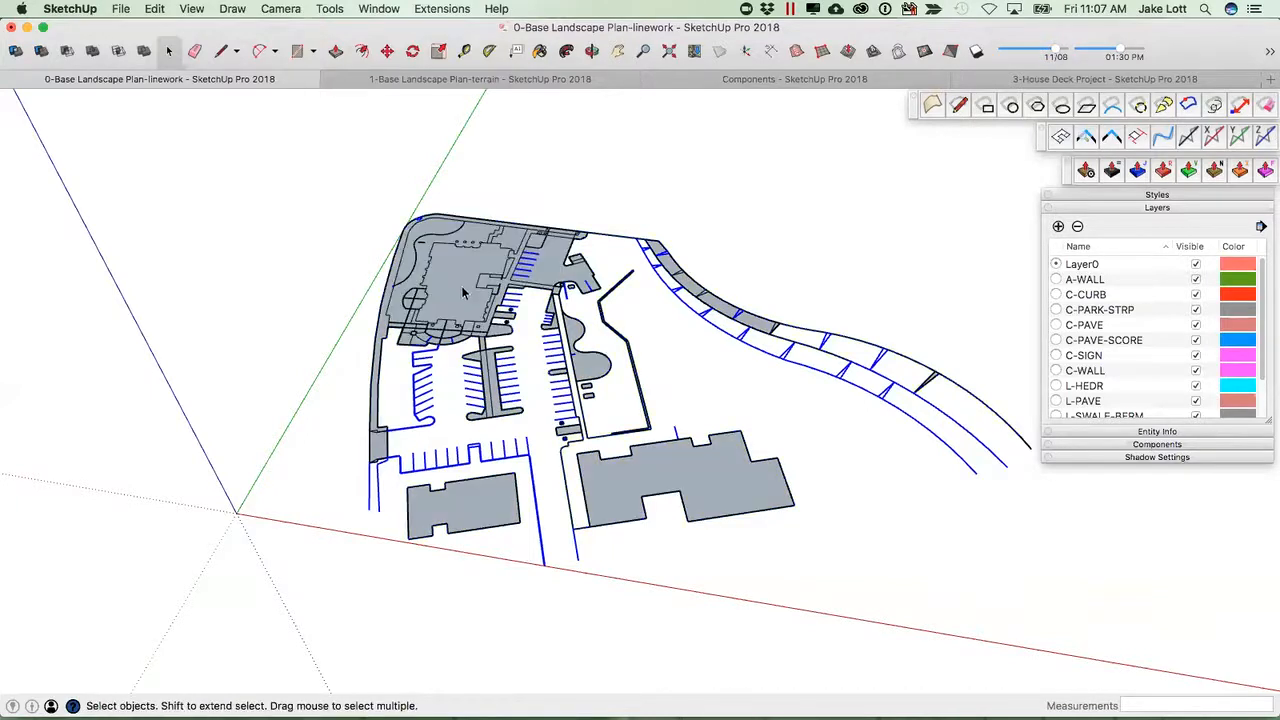
Select individual generated faces around the building entrance and patio to check where faces were created.
scroll(463, 295, "up", 5)
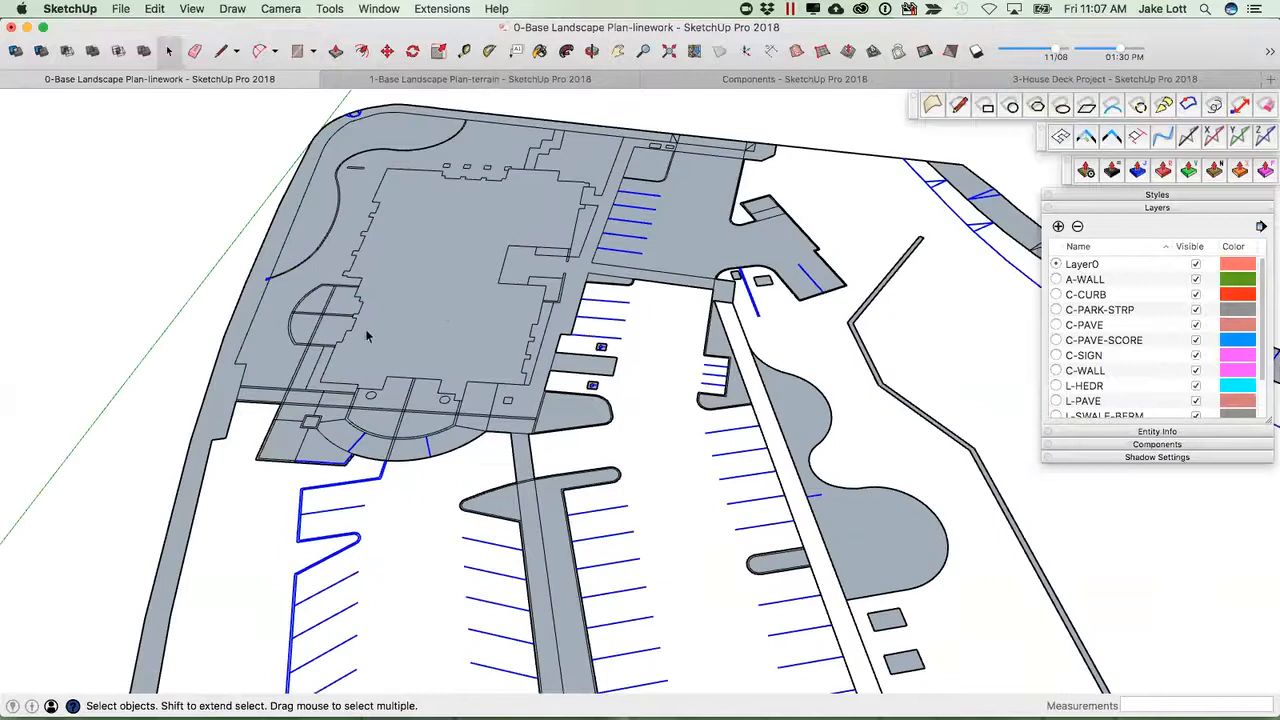
left_click(391, 330)
mouse_move(383, 330)
middle_mouse_down()
mouse_move(361, 361)
mouse_move(244, 415)
middle_mouse_up()
left_click(244, 415)
scroll(304, 448, "up", 2)
left_click(311, 434)
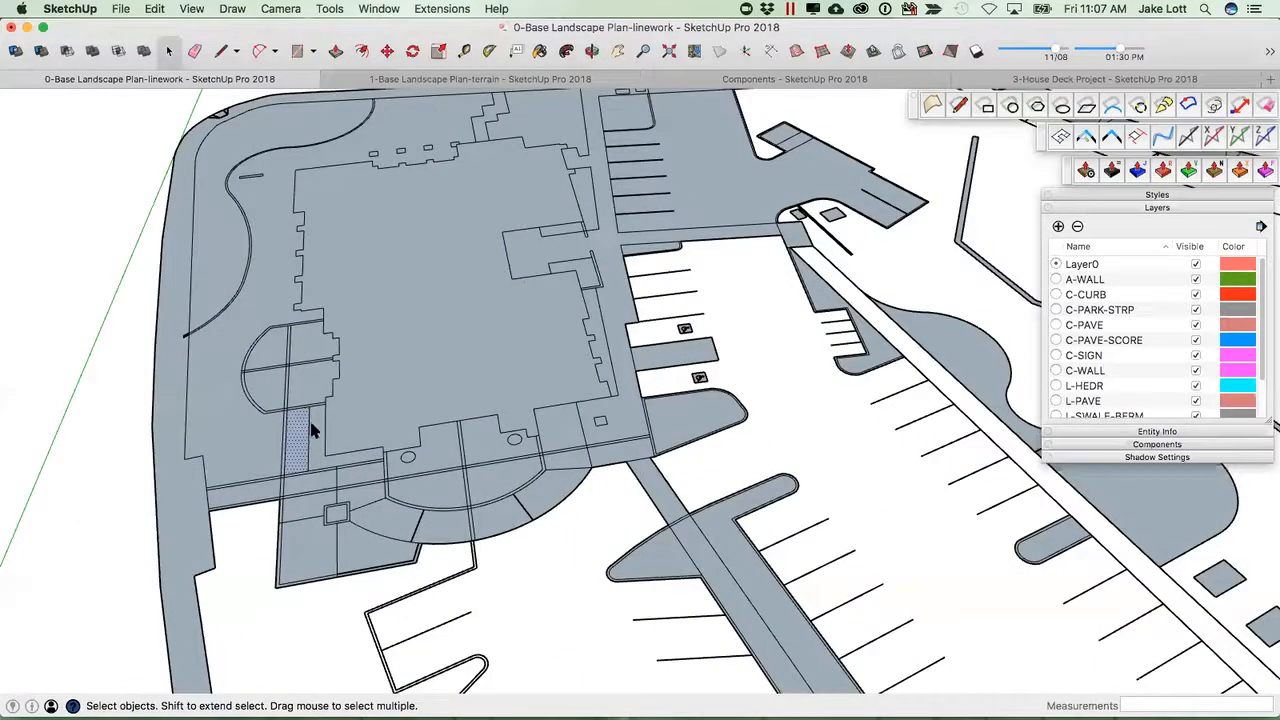
left_click(303, 376)
left_click(293, 347)
left_click(274, 360)
left_click(440, 453)
scroll(456, 472, "up", 6)
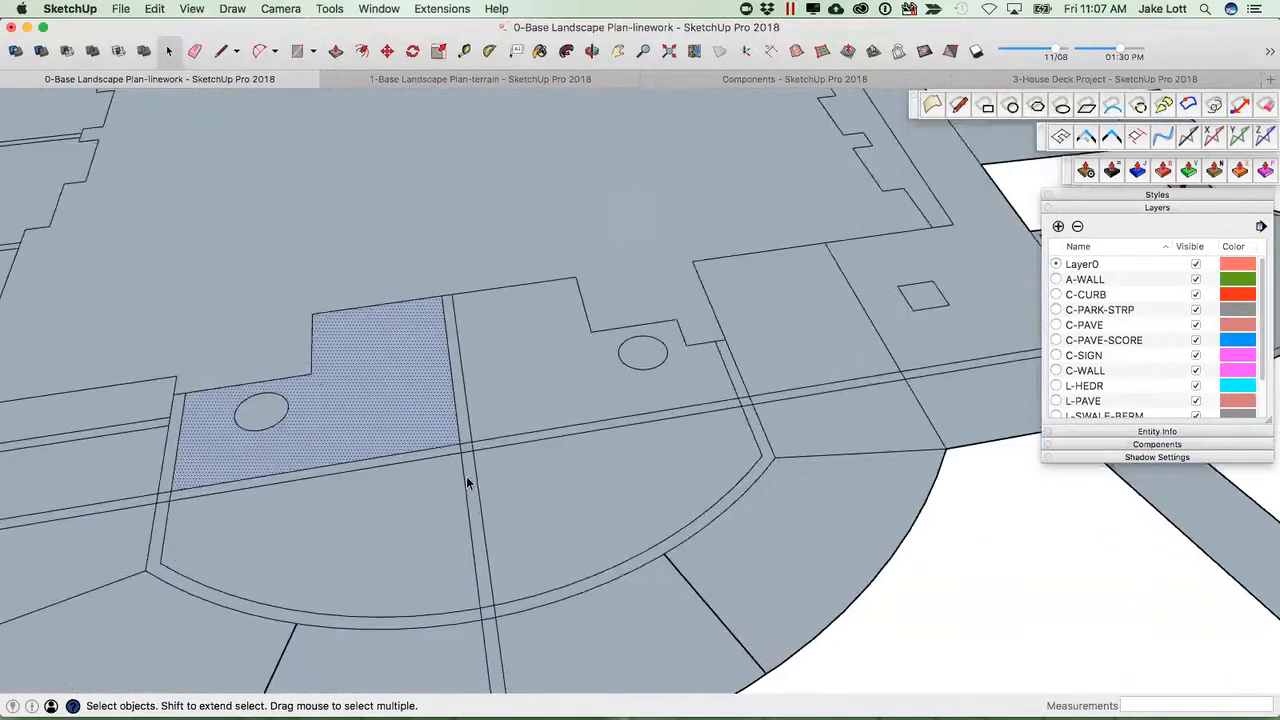
left_click(470, 480)
scroll(472, 480, "down", 3)
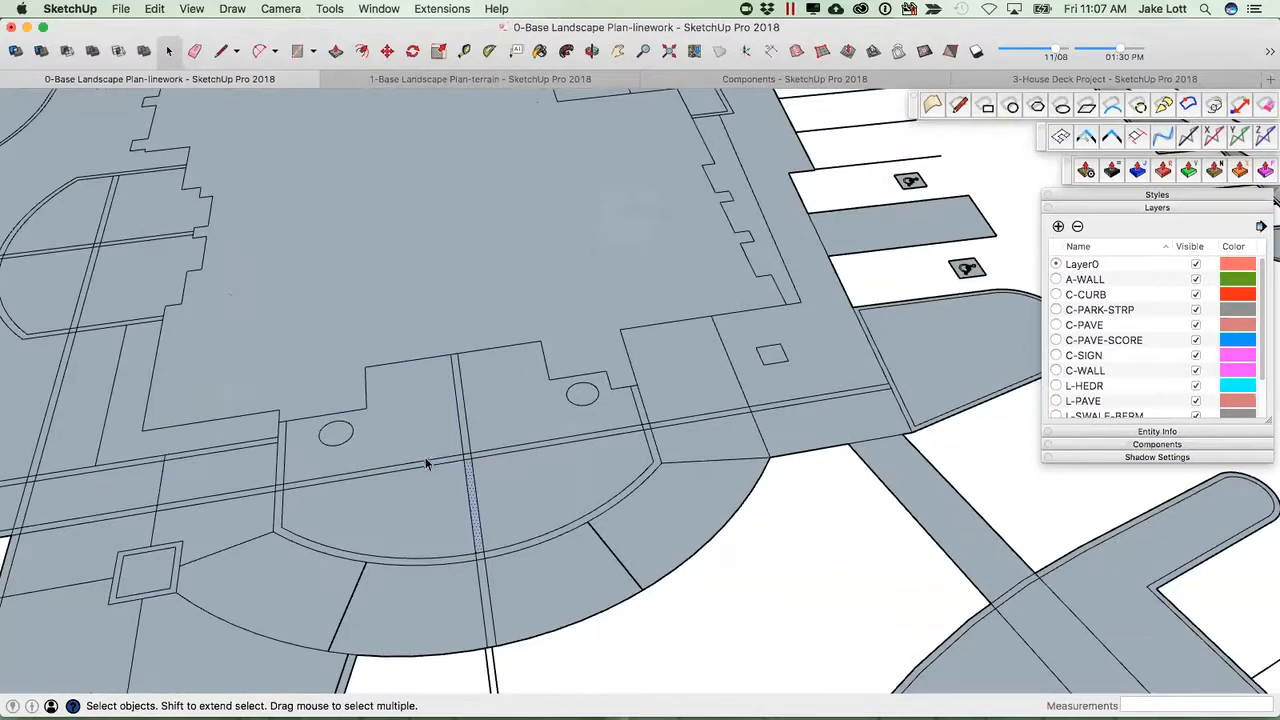
scroll(430, 455, "down", 8)
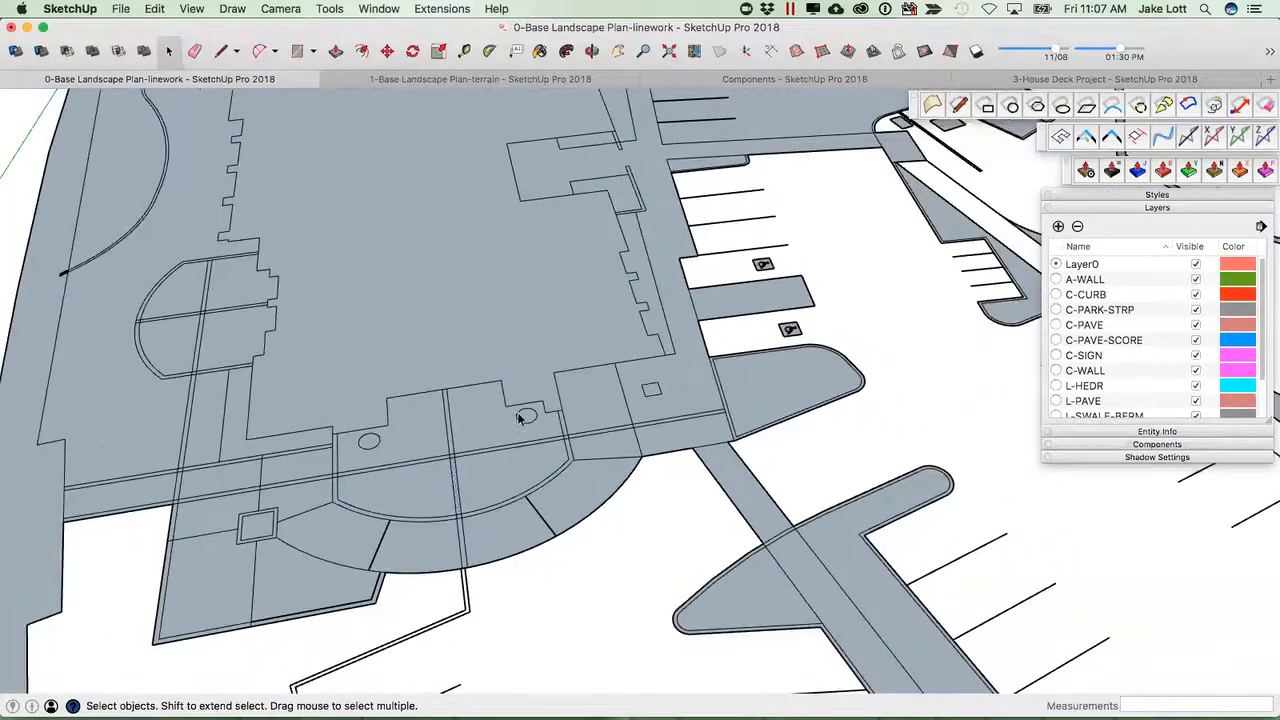
scroll(364, 359, "down", 2)
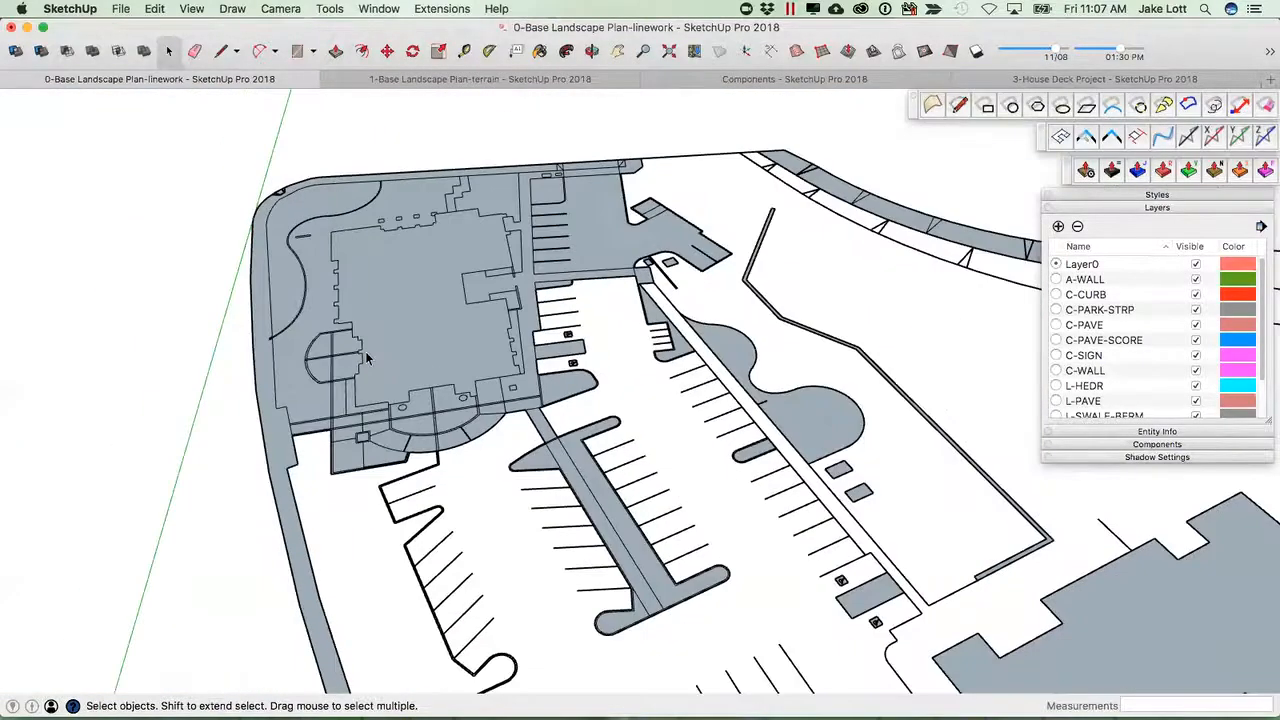
scroll(405, 285, "down", 3)
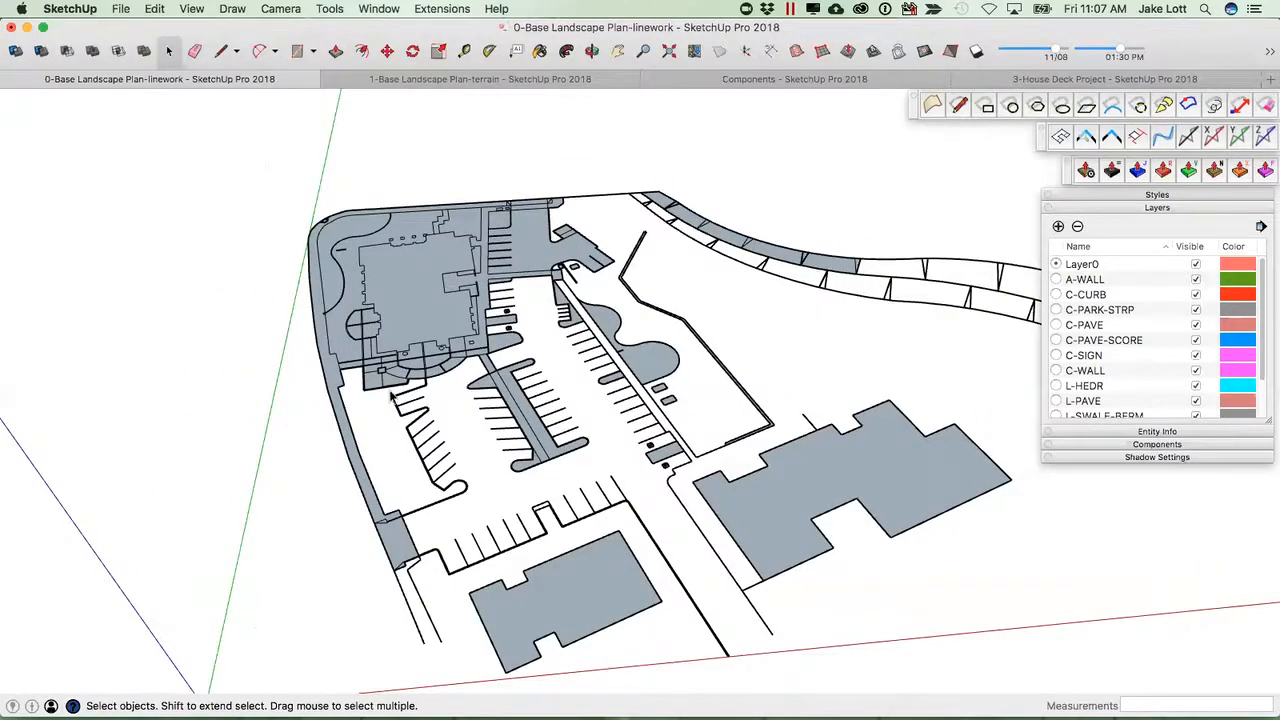
Select the western portion of the linework, rerun the face-making extension on it, and clear the selection.
scroll(412, 468, "up", 3)
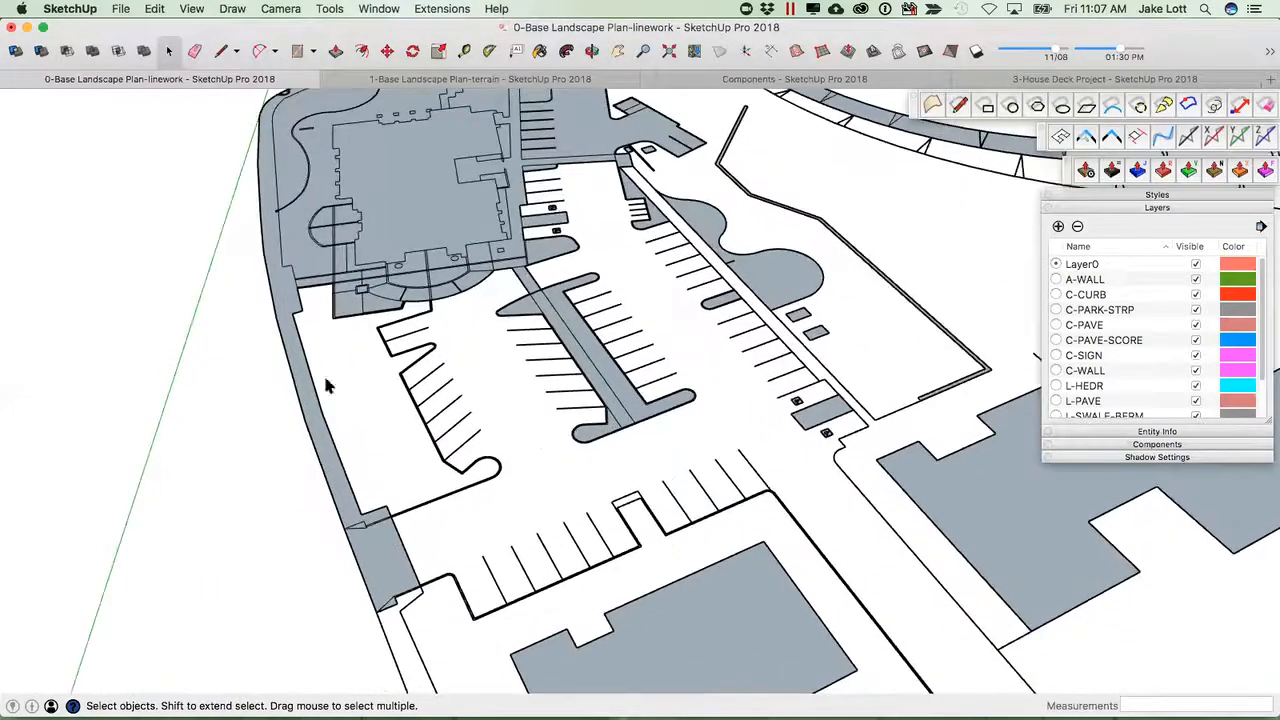
scroll(384, 437, "down", 4)
left_click_drag(489, 507, 199, 238)
scroll(296, 285, "down", 4)
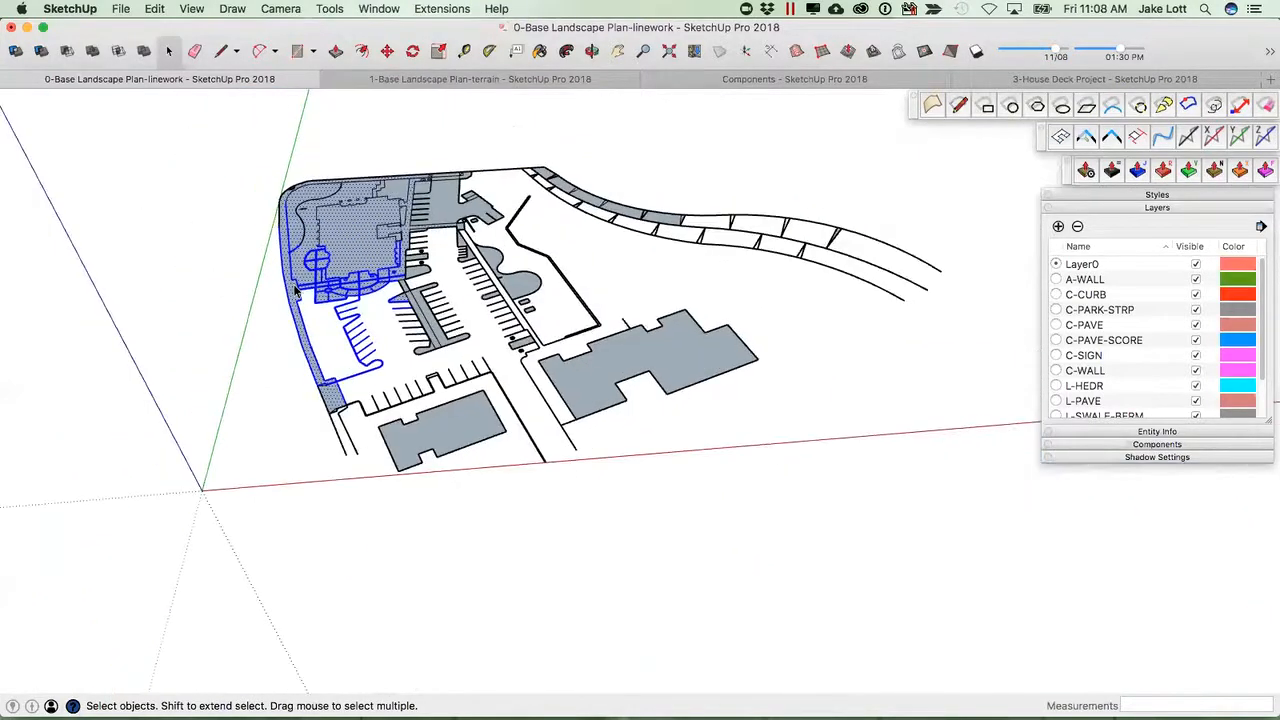
scroll(296, 290, "up", 2)
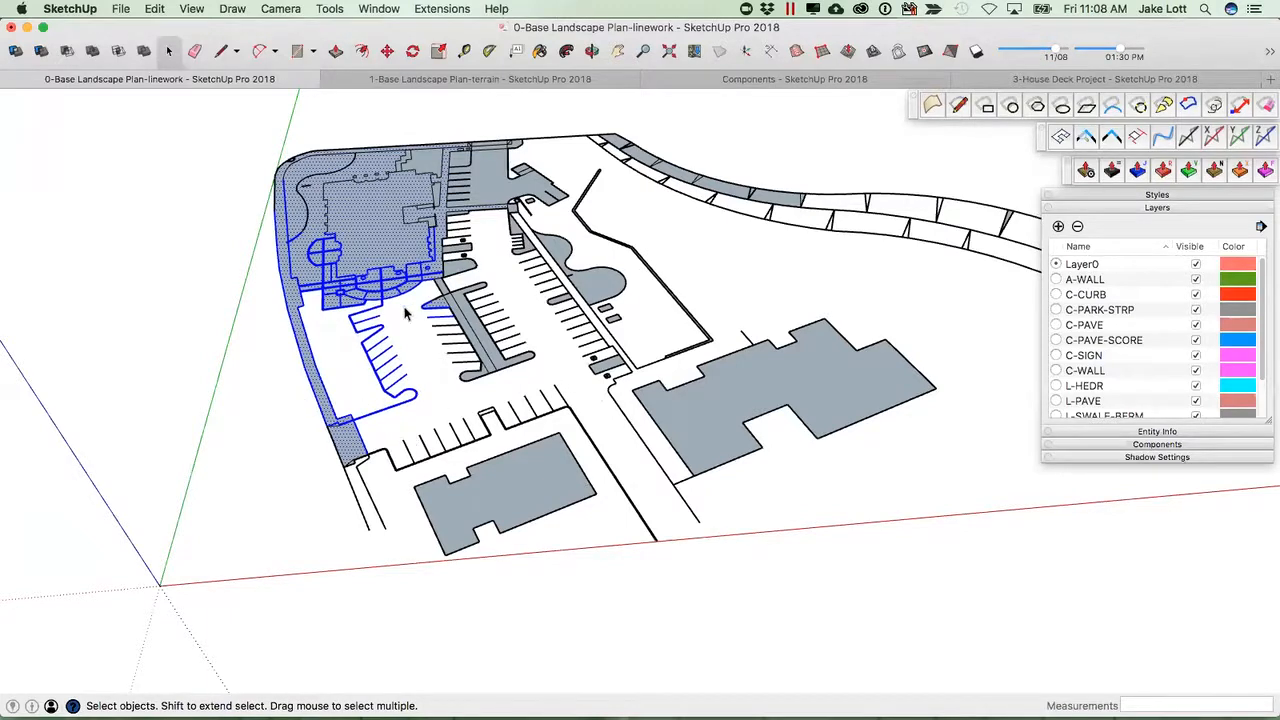
left_click(1268, 52)
left_click(300, 316)
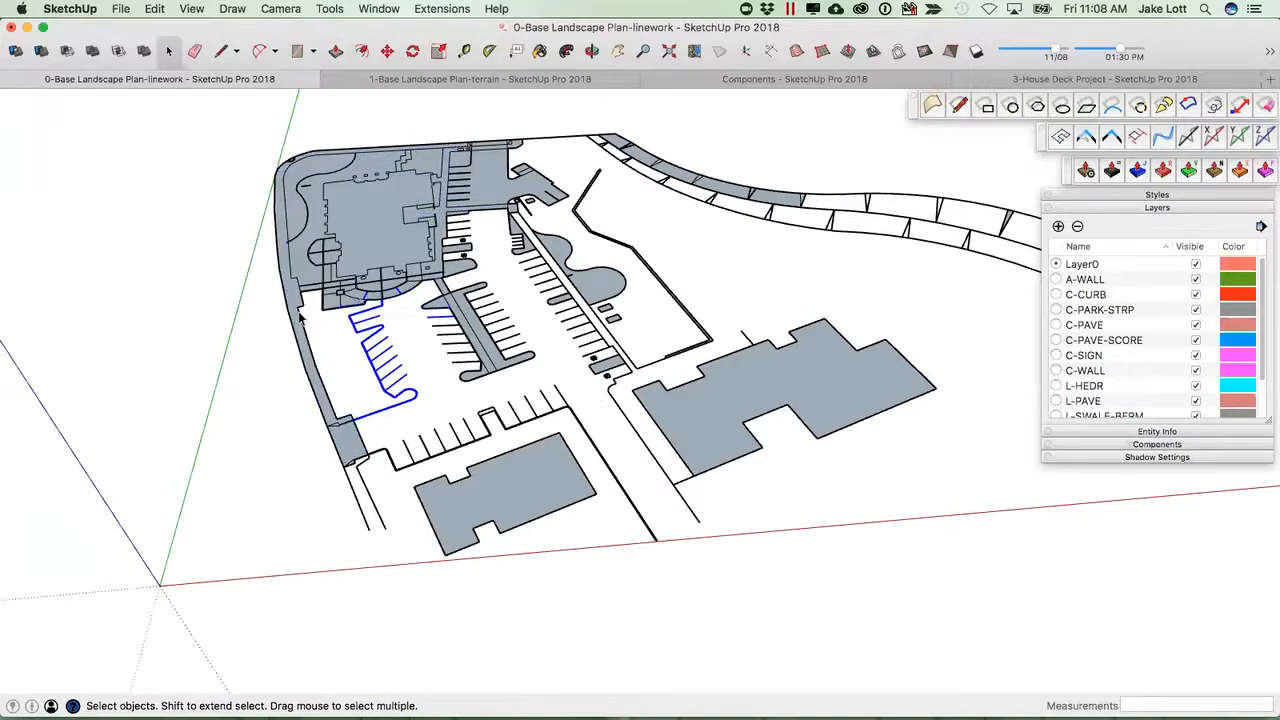
scroll(335, 312, "up", 5)
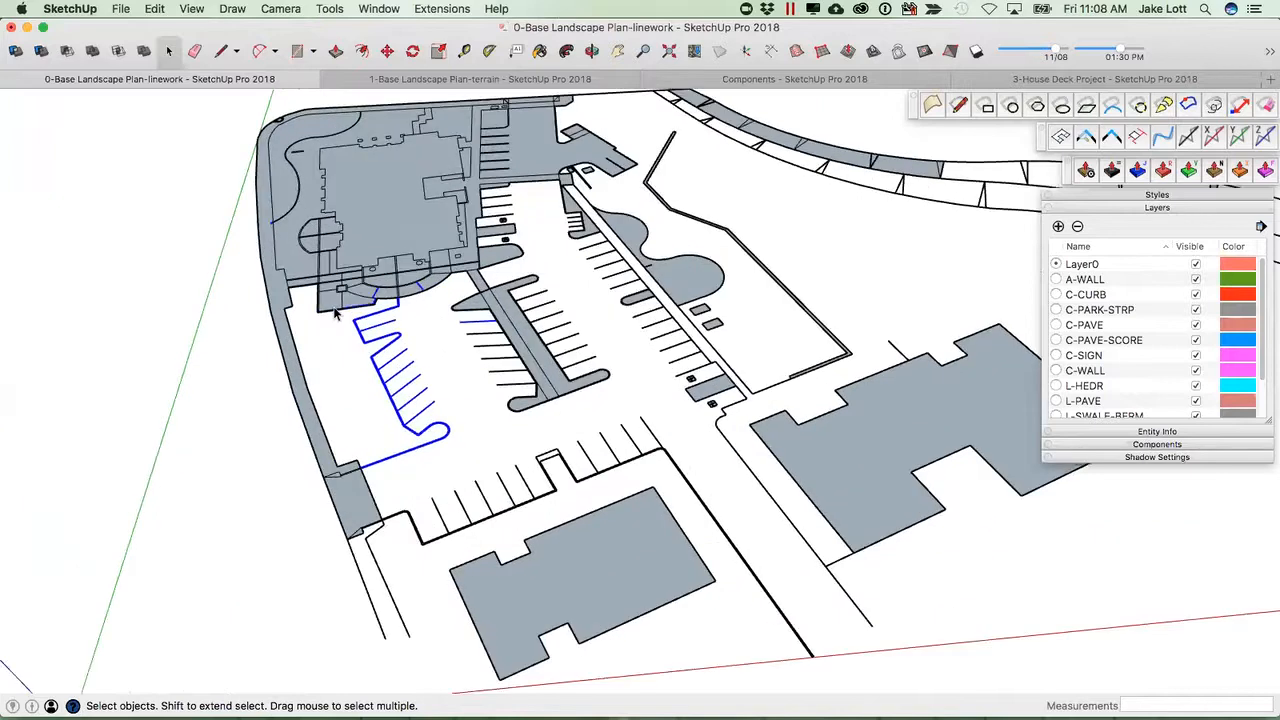
left_click(234, 312)
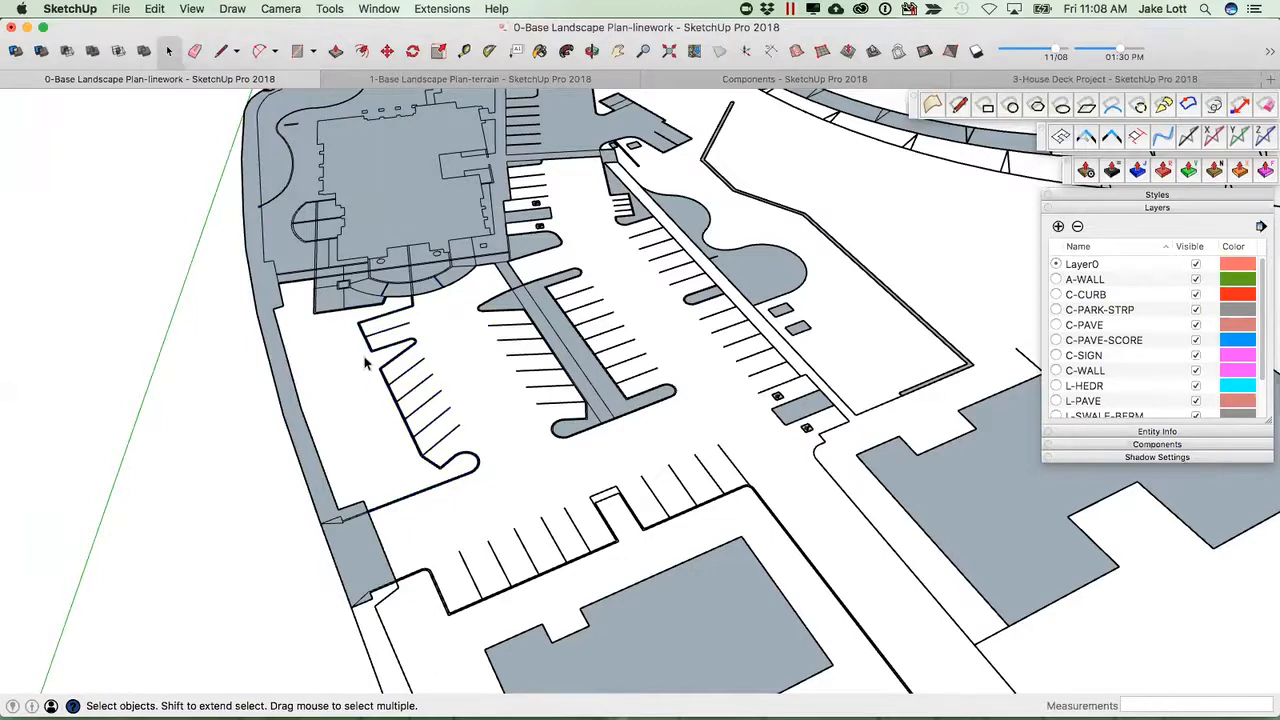
Draw two lines closing the open edge between the western parking island and the site boundary.
scroll(318, 316, "up", 3)
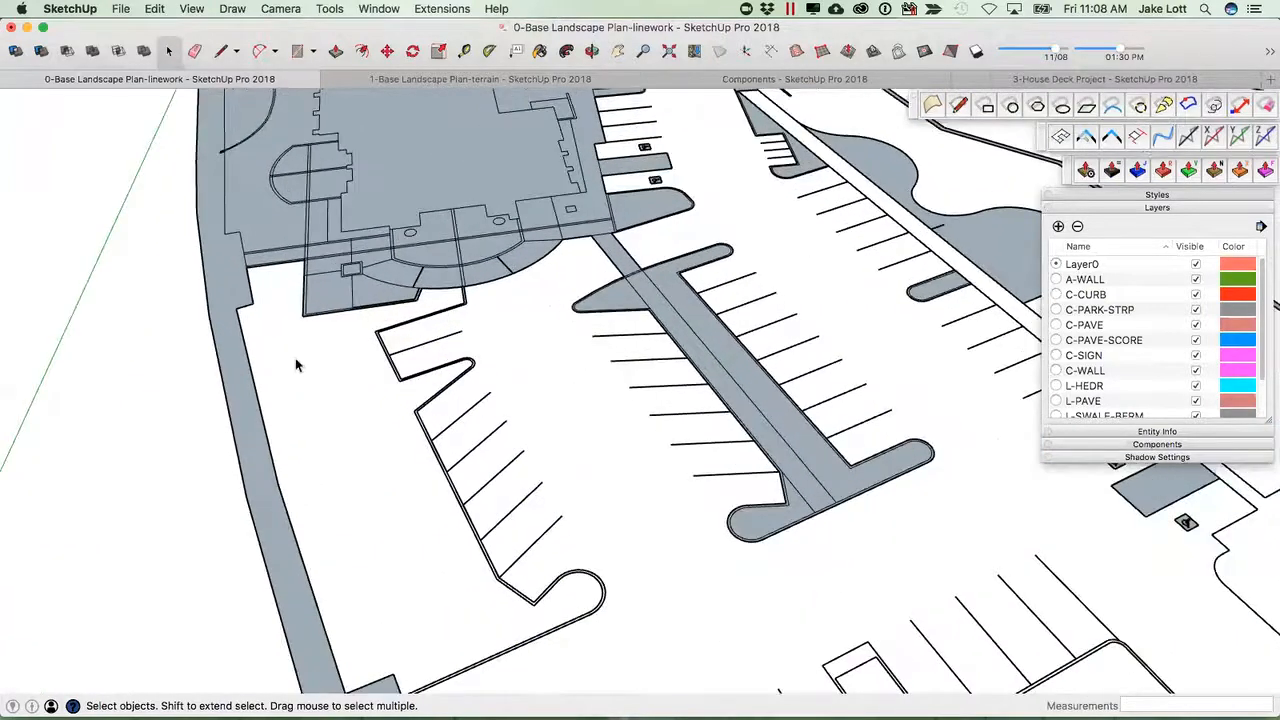
key("l")
left_click(413, 411)
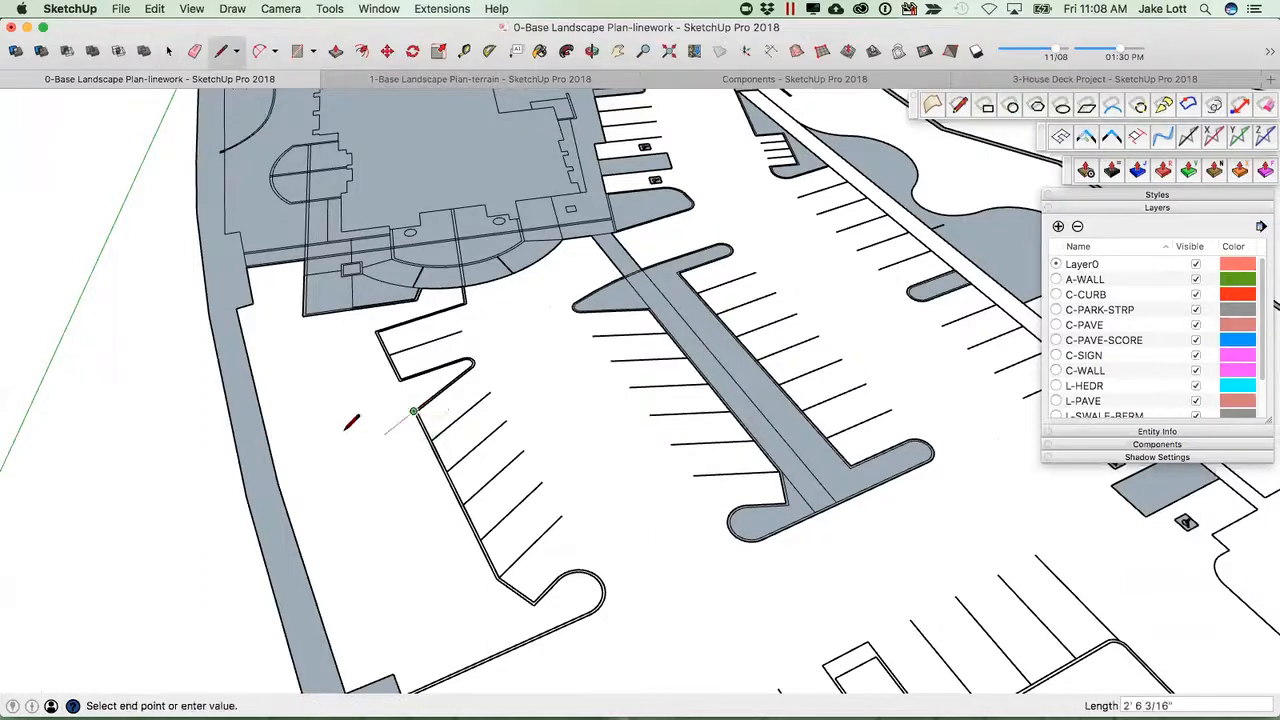
left_click(276, 467)
left_click(399, 380)
left_click(260, 391)
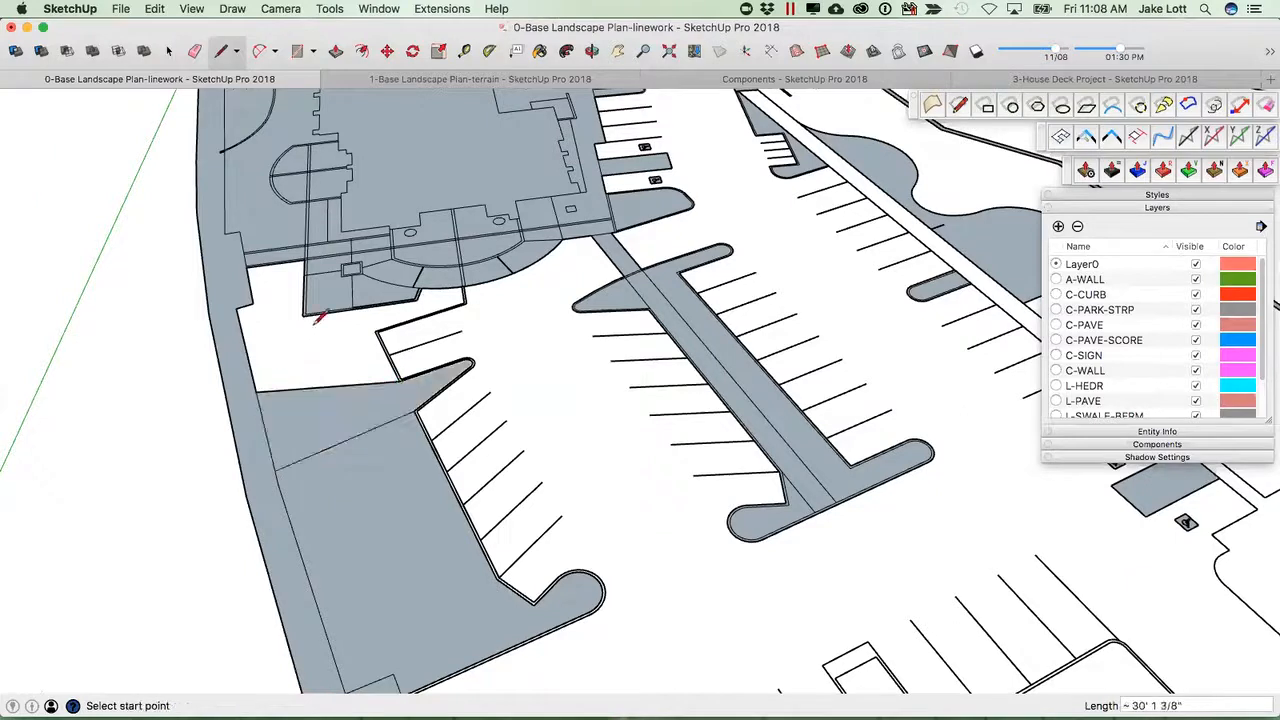
Draw lines closing the gaps between the building entrance walkway and the western parking island.
left_click(364, 306)
left_click(273, 389)
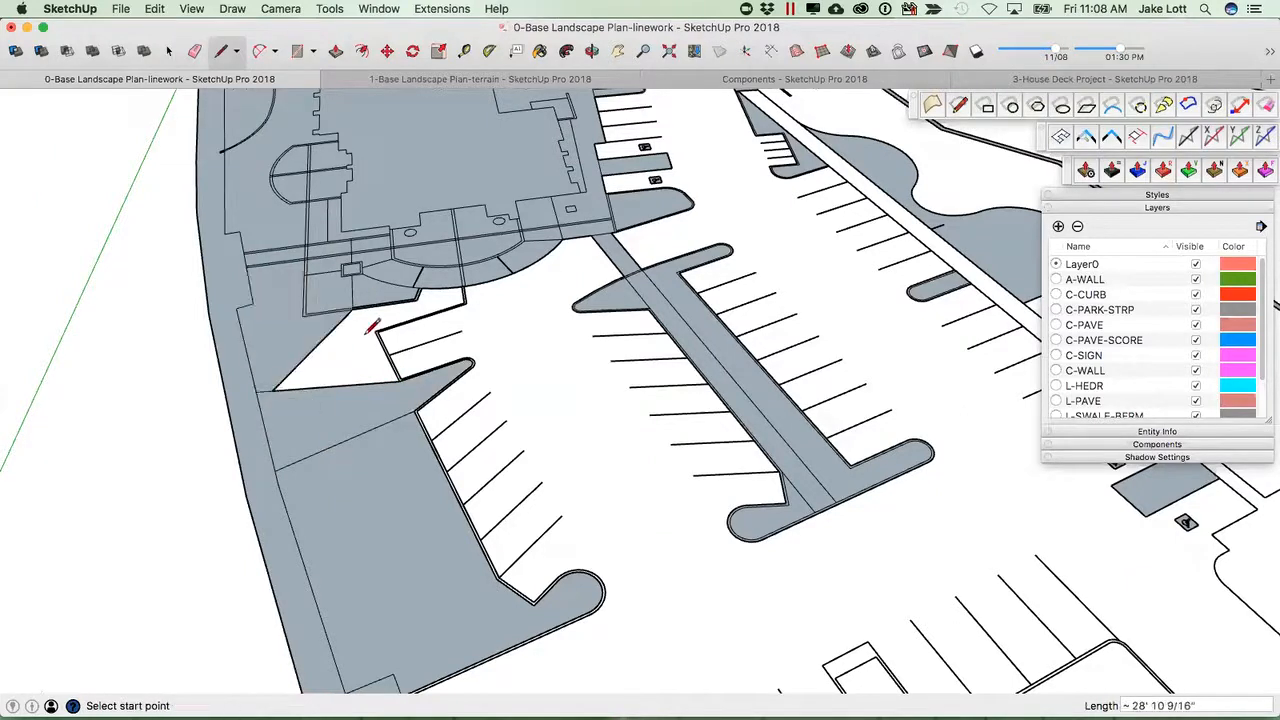
scroll(372, 328, "up", 2)
left_click(330, 320)
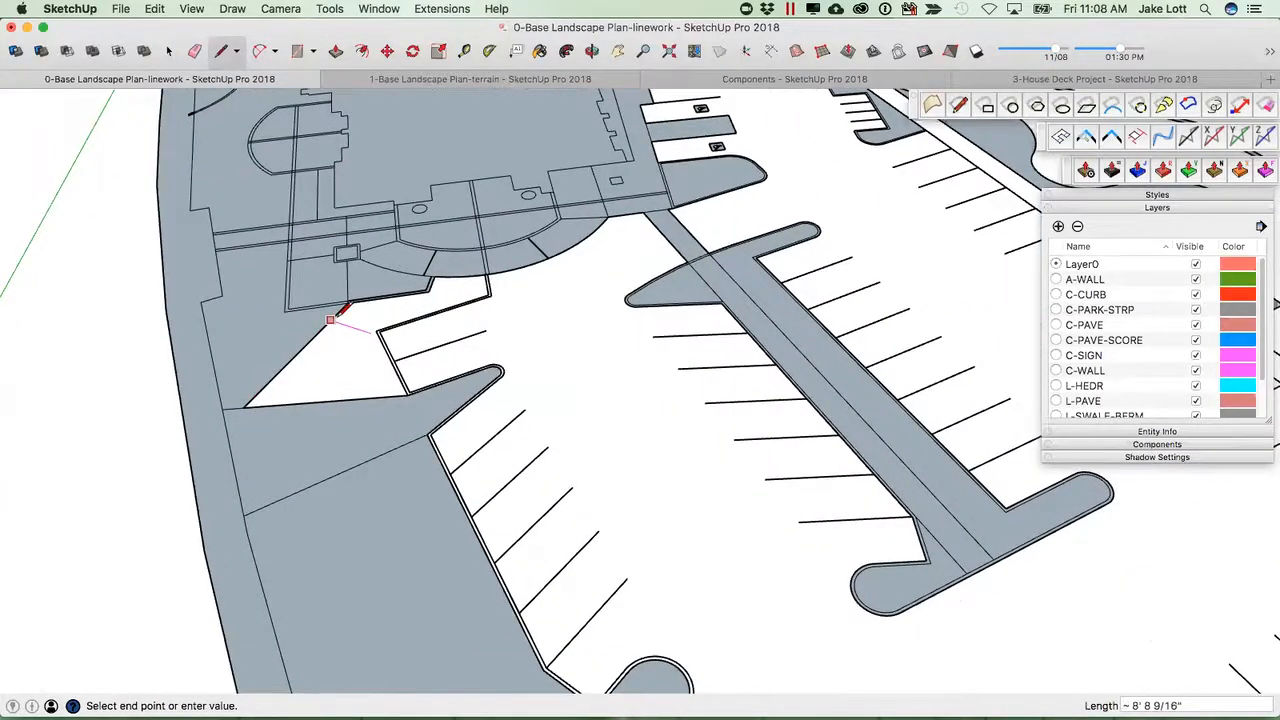
left_click(378, 331)
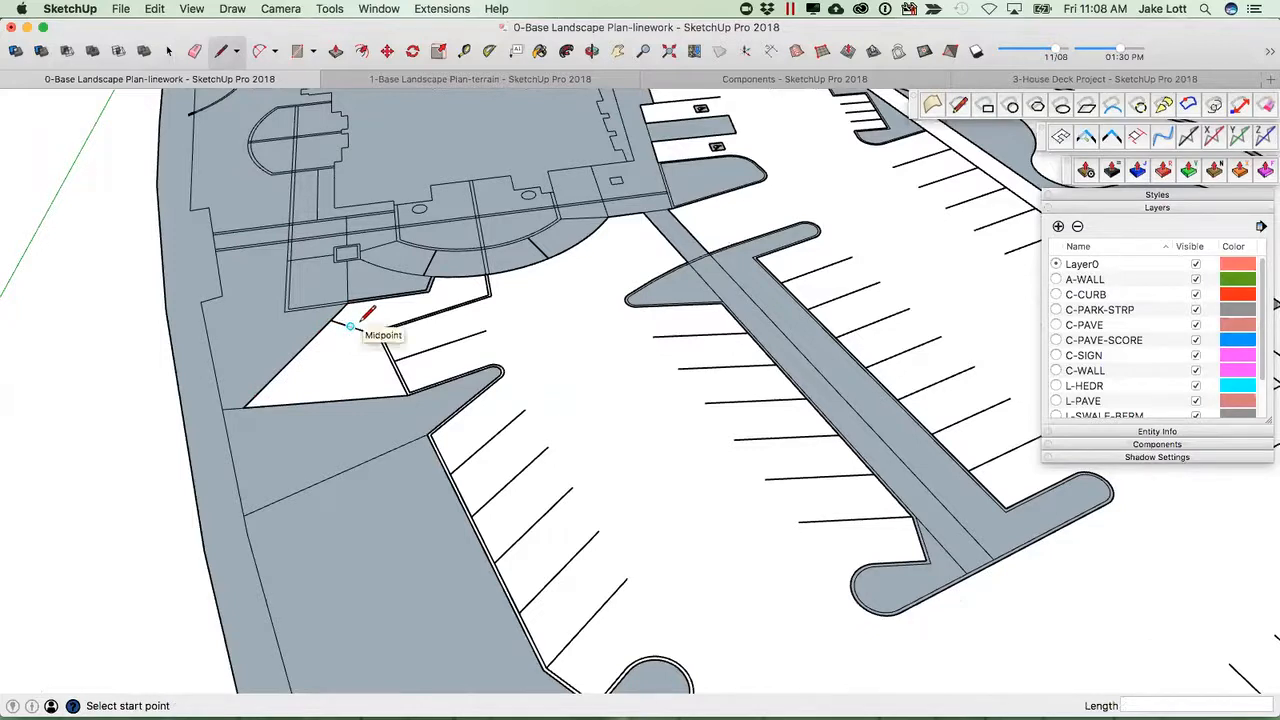
left_click(378, 331)
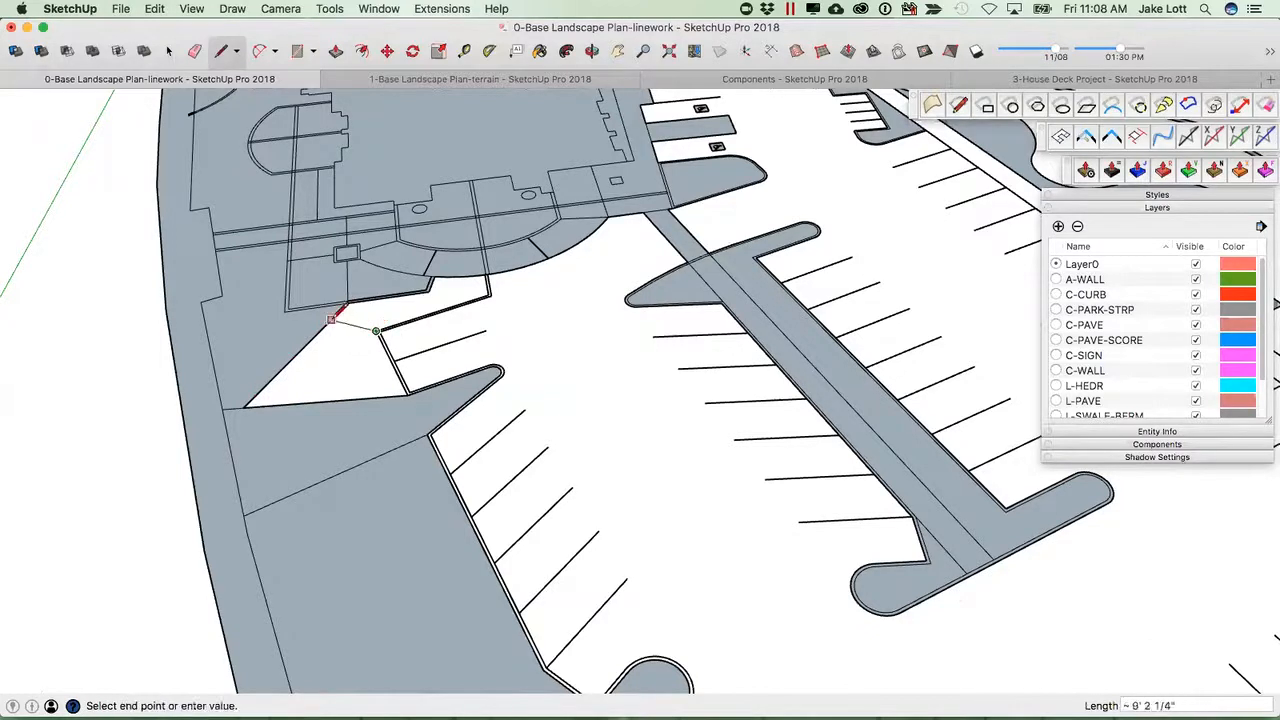
left_click(331, 320)
Draw a line closing the open corner below the entrance patio.
scroll(300, 312, "up", 5)
mouse_move(331, 366)
middle_mouse_down()
mouse_move(286, 449)
mouse_move(549, 366)
mouse_move(507, 405)
middle_mouse_up()
left_click(459, 387)
left_click(489, 432)
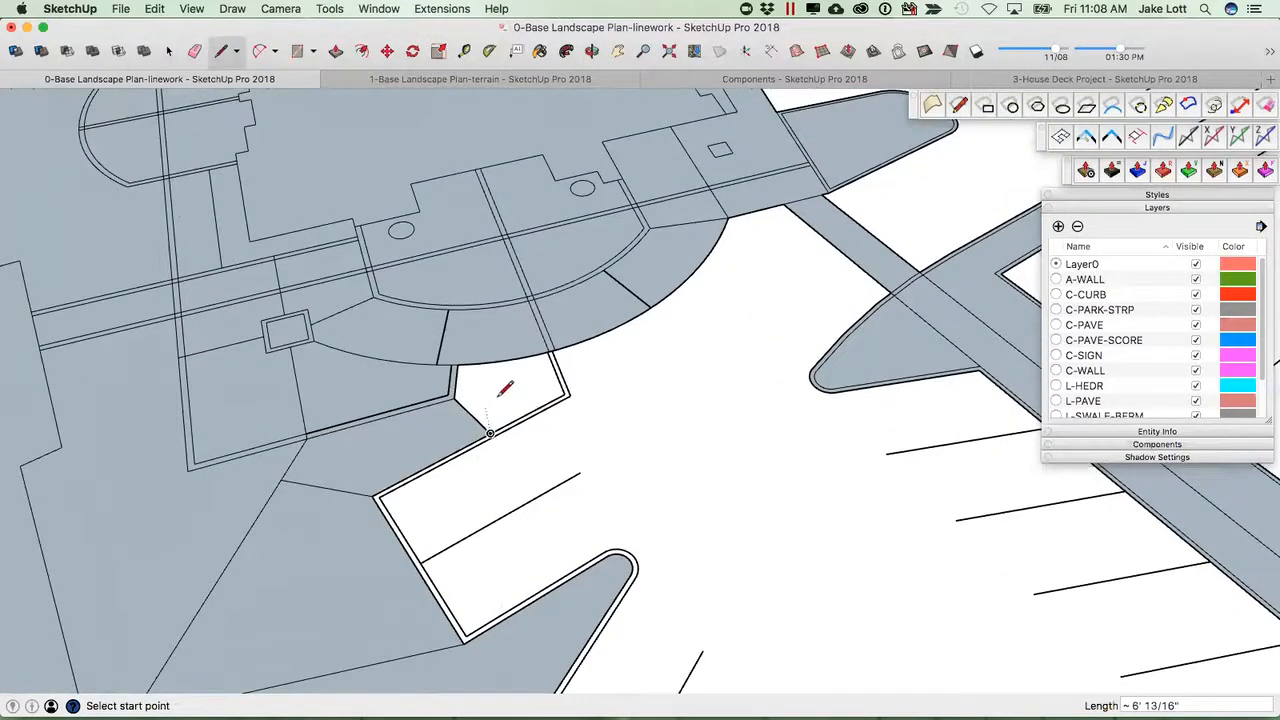
Erase stray edges and delete a leftover face near the entrance walkway.
scroll(428, 424, "down", 6)
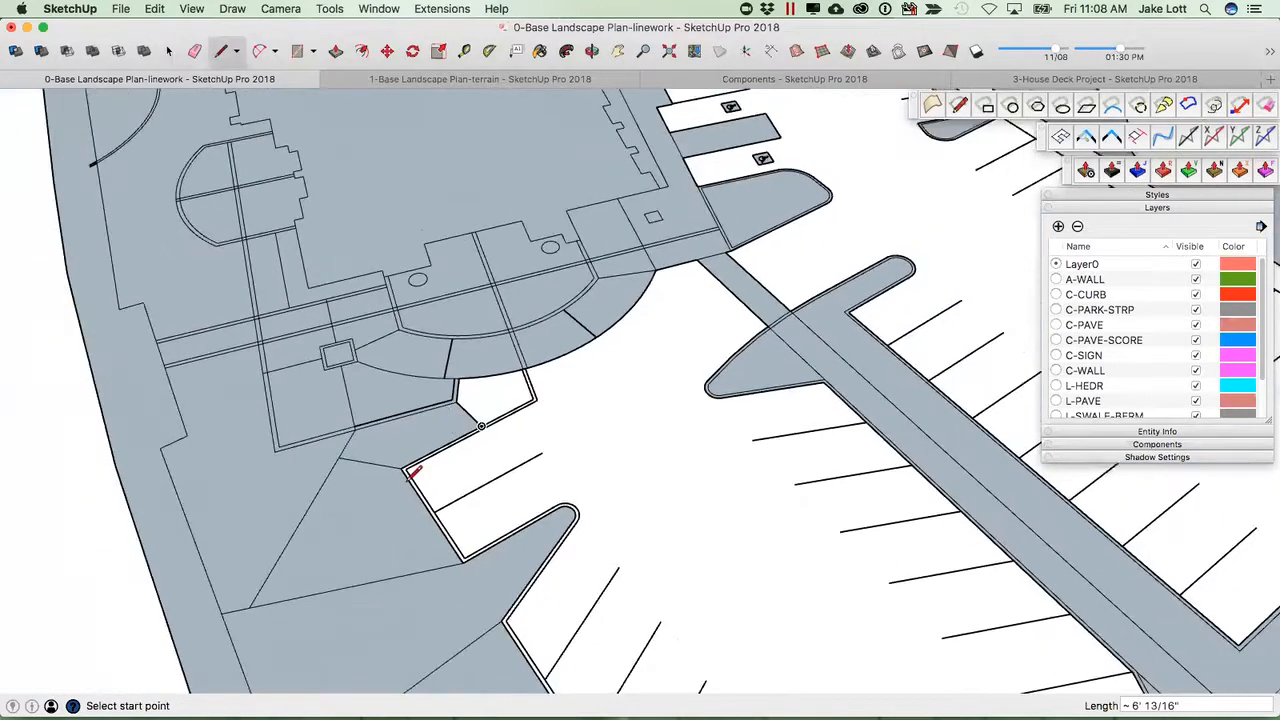
key("e")
mouse_move(416, 554)
left_mouse_down()
mouse_move(366, 486)
mouse_move(378, 444)
left_mouse_up()
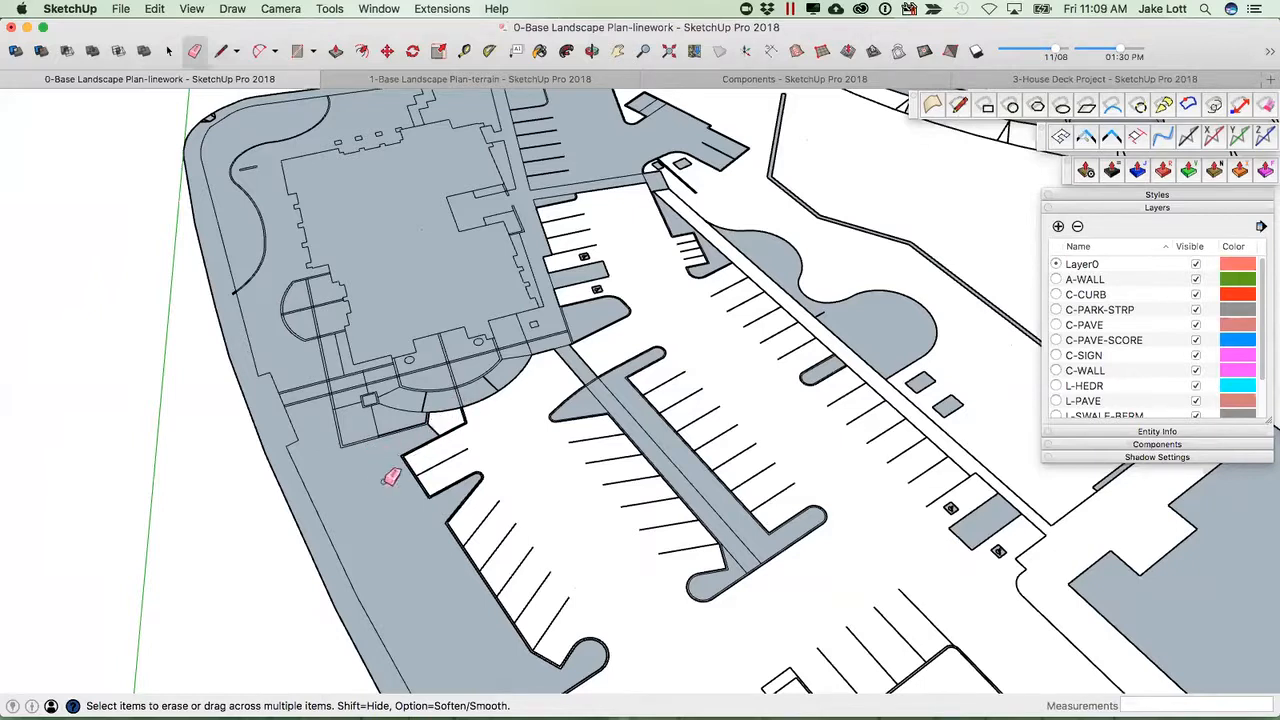
key("space")
left_click(432, 437)
key("Delete")
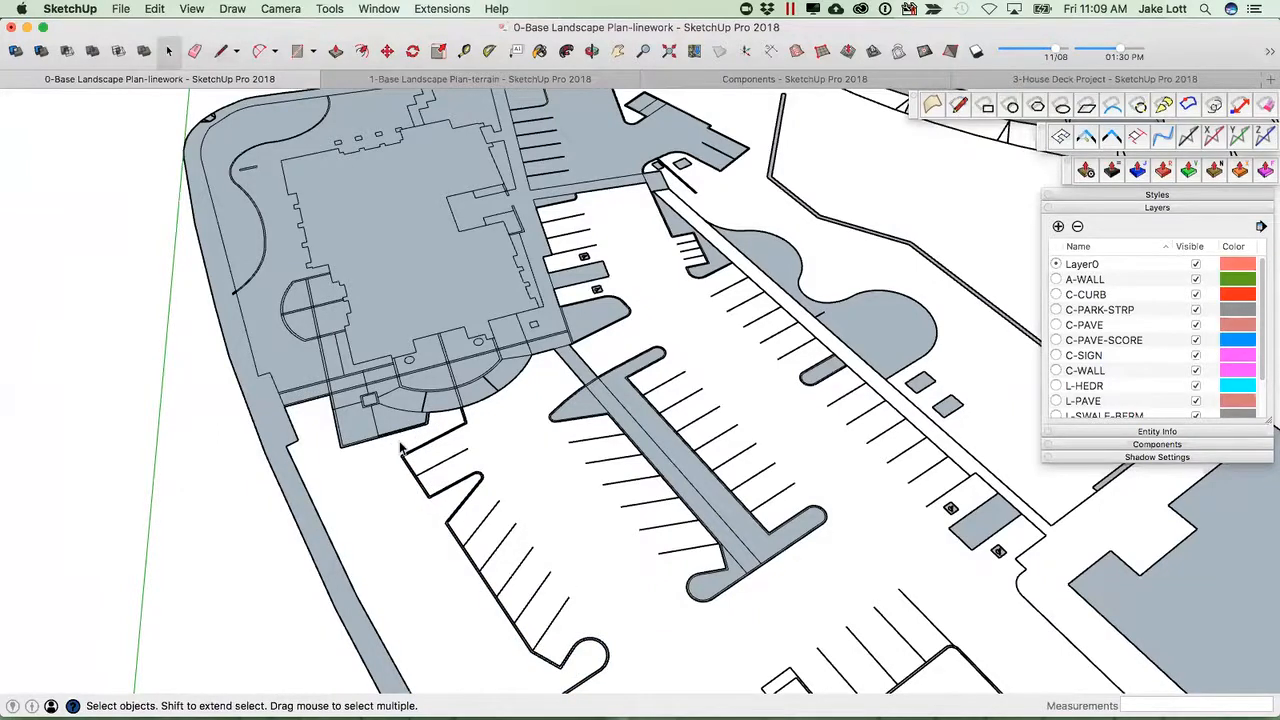
Select all the site plan linework and launch the open-end closing extension.
middle_click_drag(607, 521, 513, 583)
left_click_drag(513, 583, 268, 281)
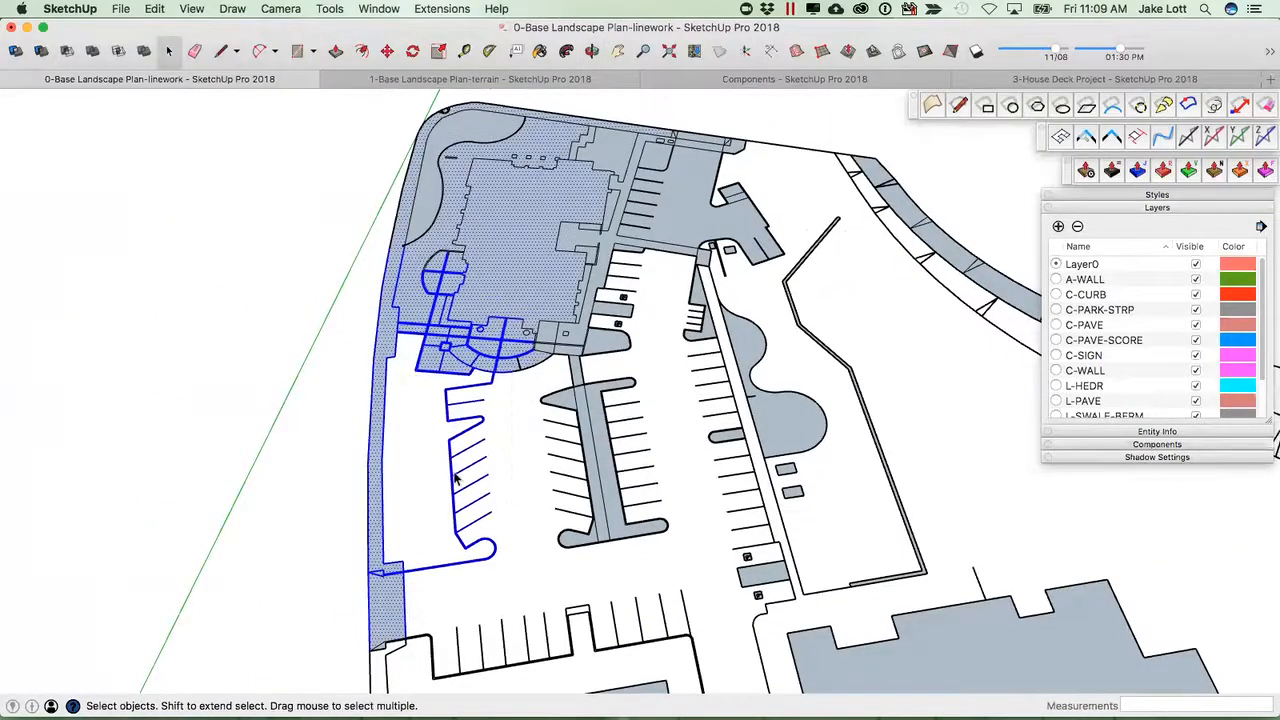
scroll(455, 480, "down", 5)
middle_click_drag(455, 480, 805, 597)
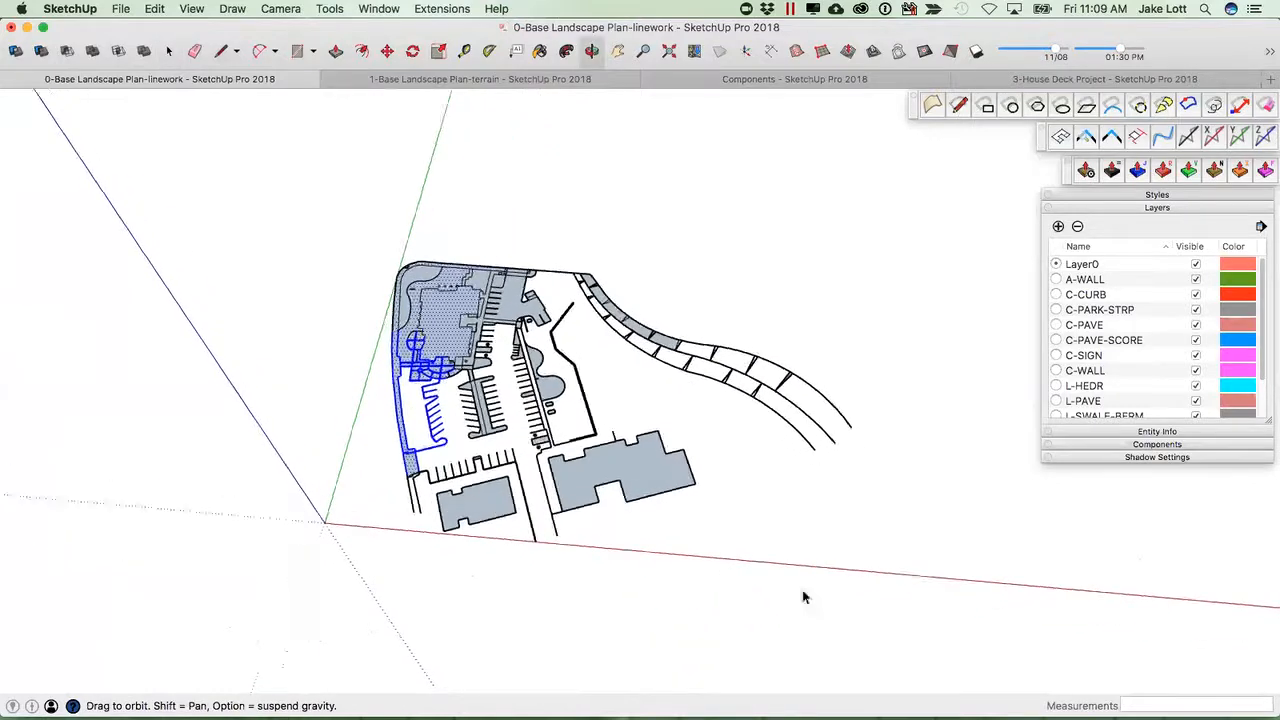
left_click_drag(291, 213, 277, 196)
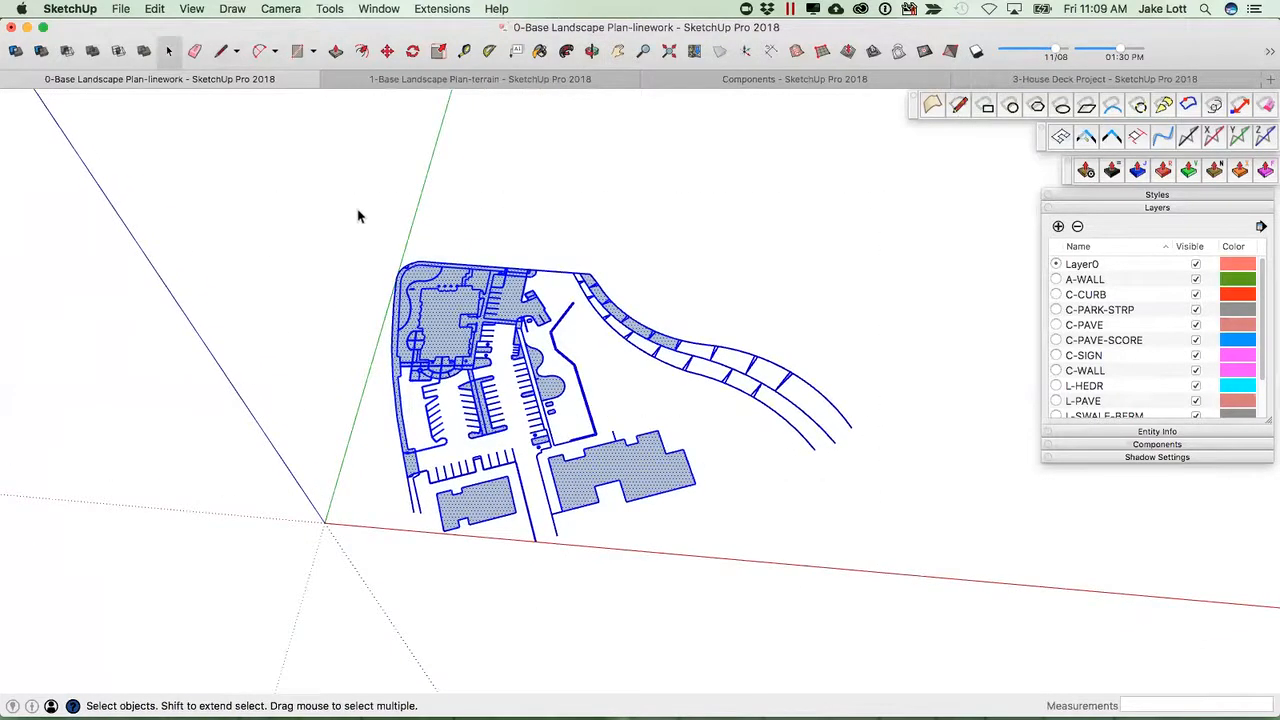
left_click(1088, 140)
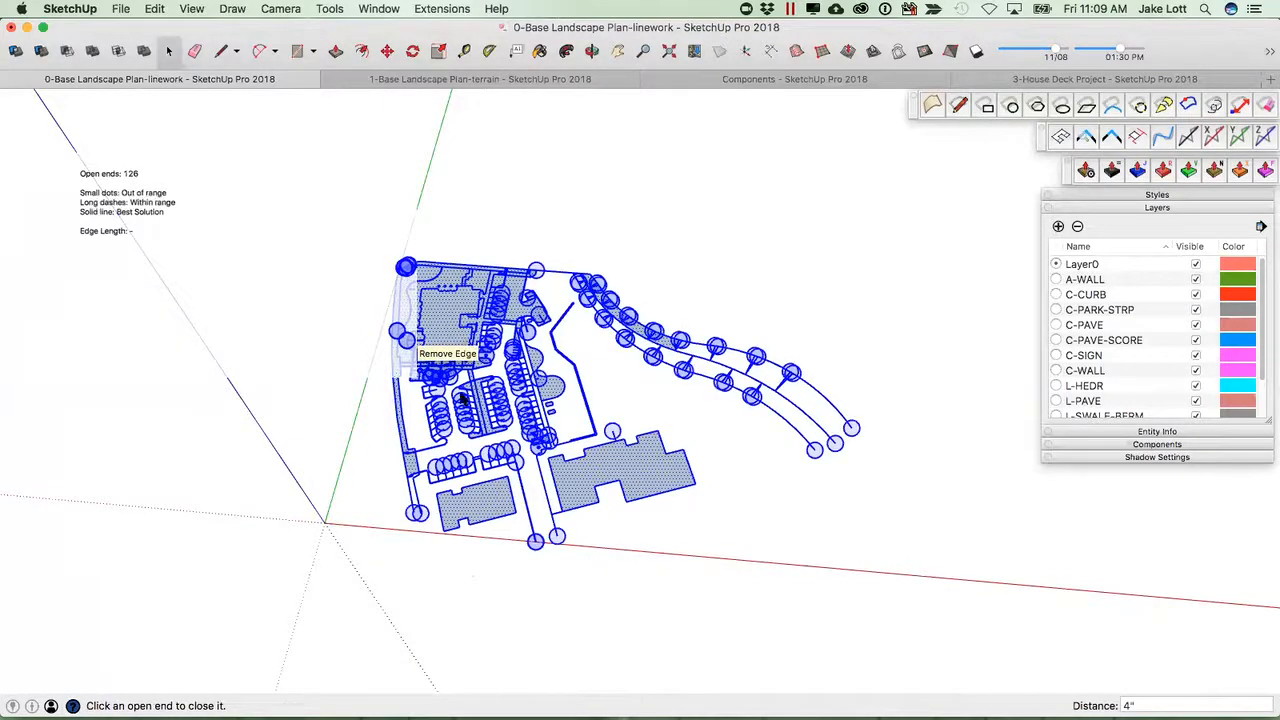
Close the open ends along the entrance patio's outer arc by picking each highlighted end.
scroll(435, 380, "up", 8)
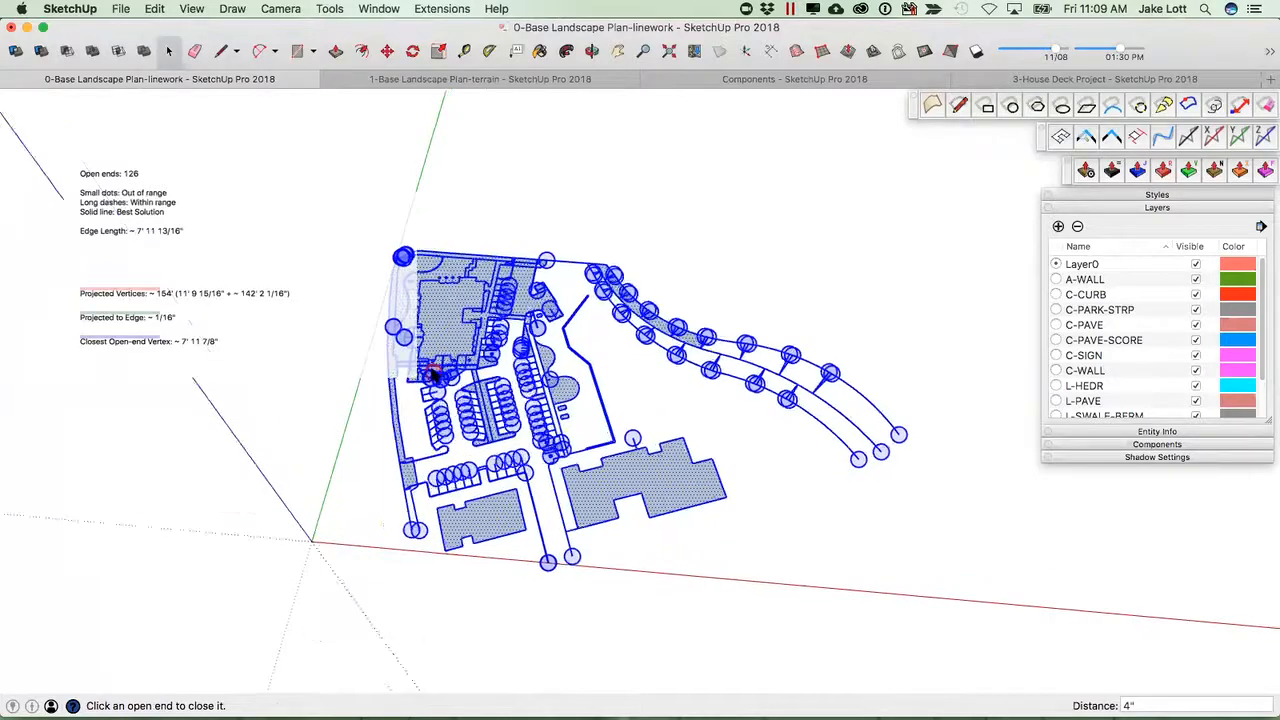
scroll(410, 403, "up", 10)
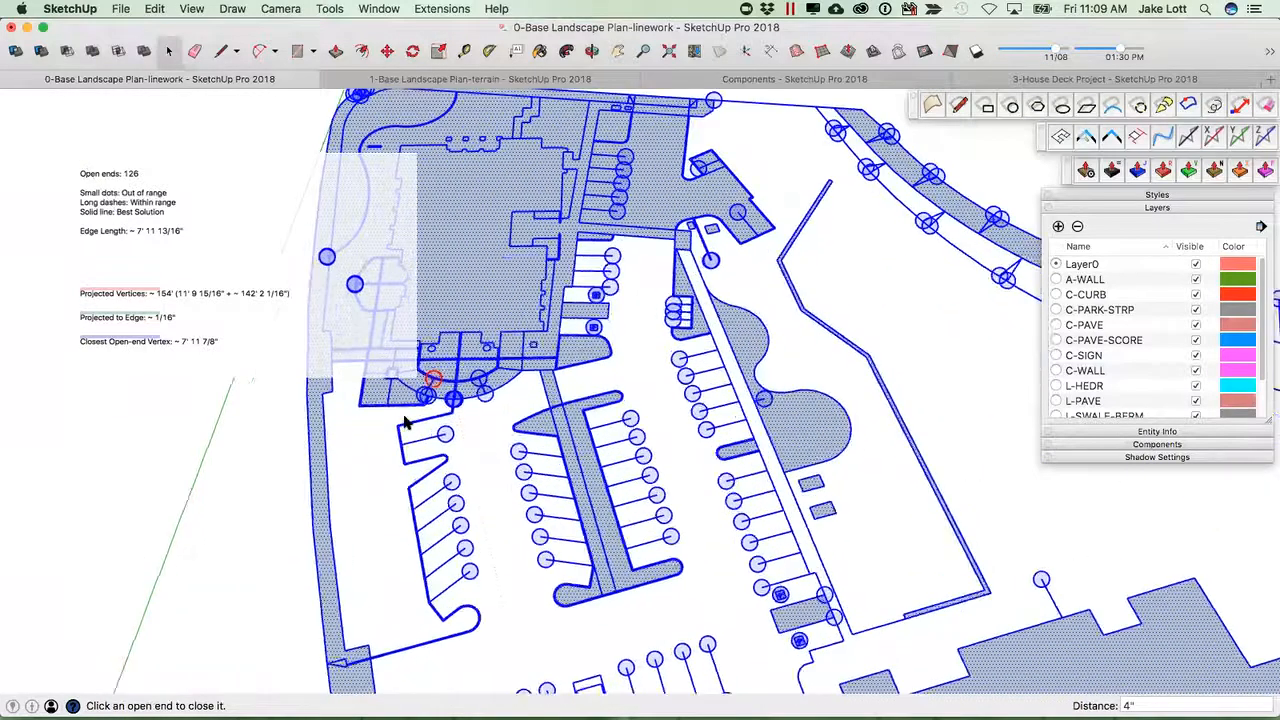
middle_click_drag(542, 481, 550, 490)
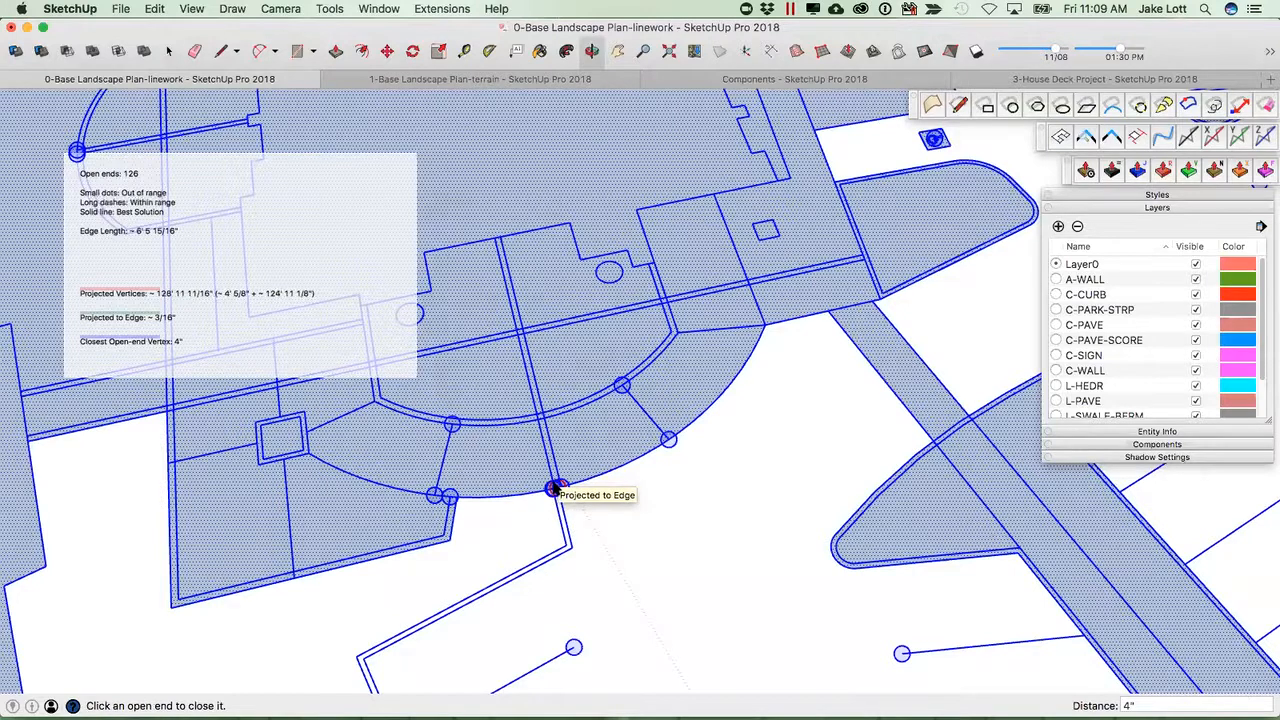
left_click(556, 488)
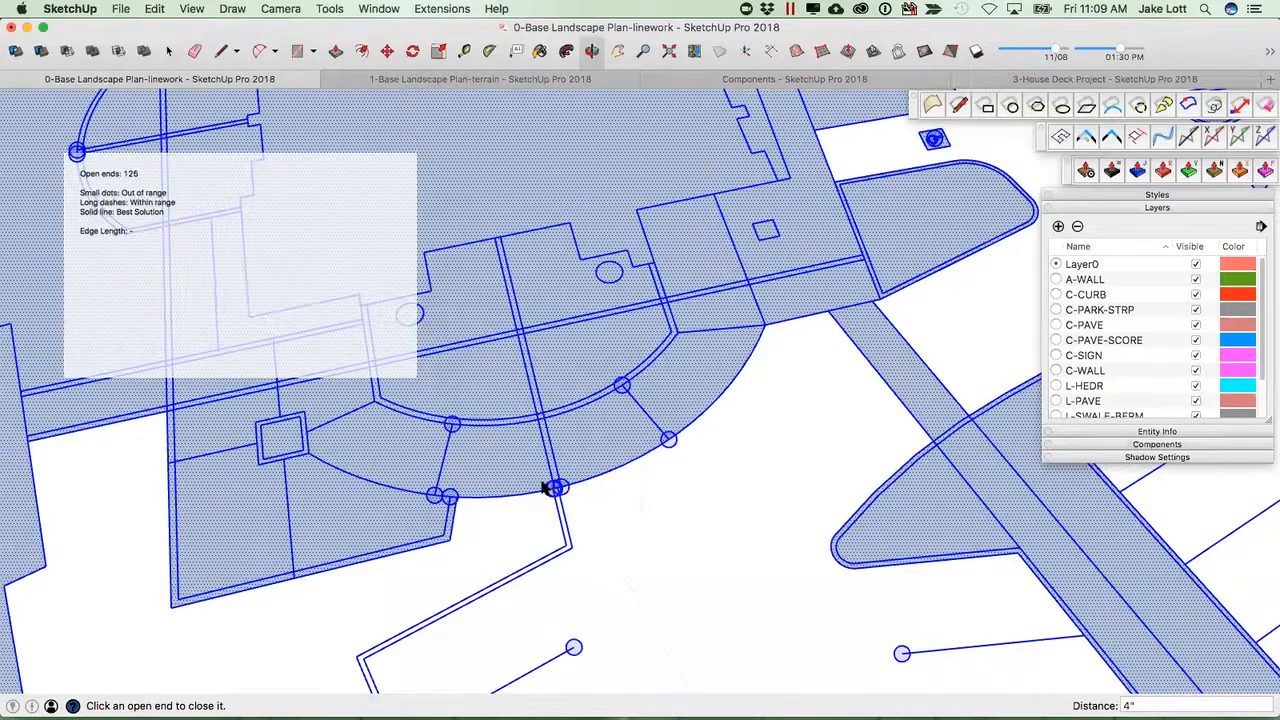
left_click(547, 489)
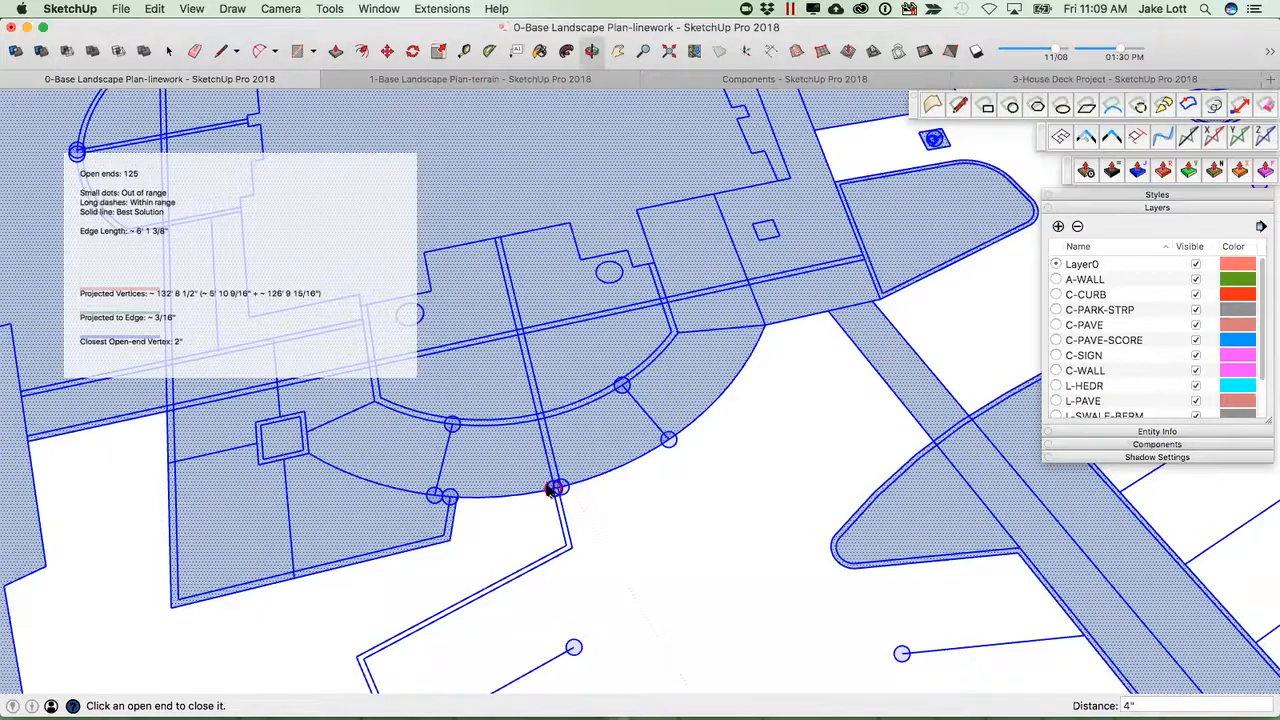
left_click(557, 488)
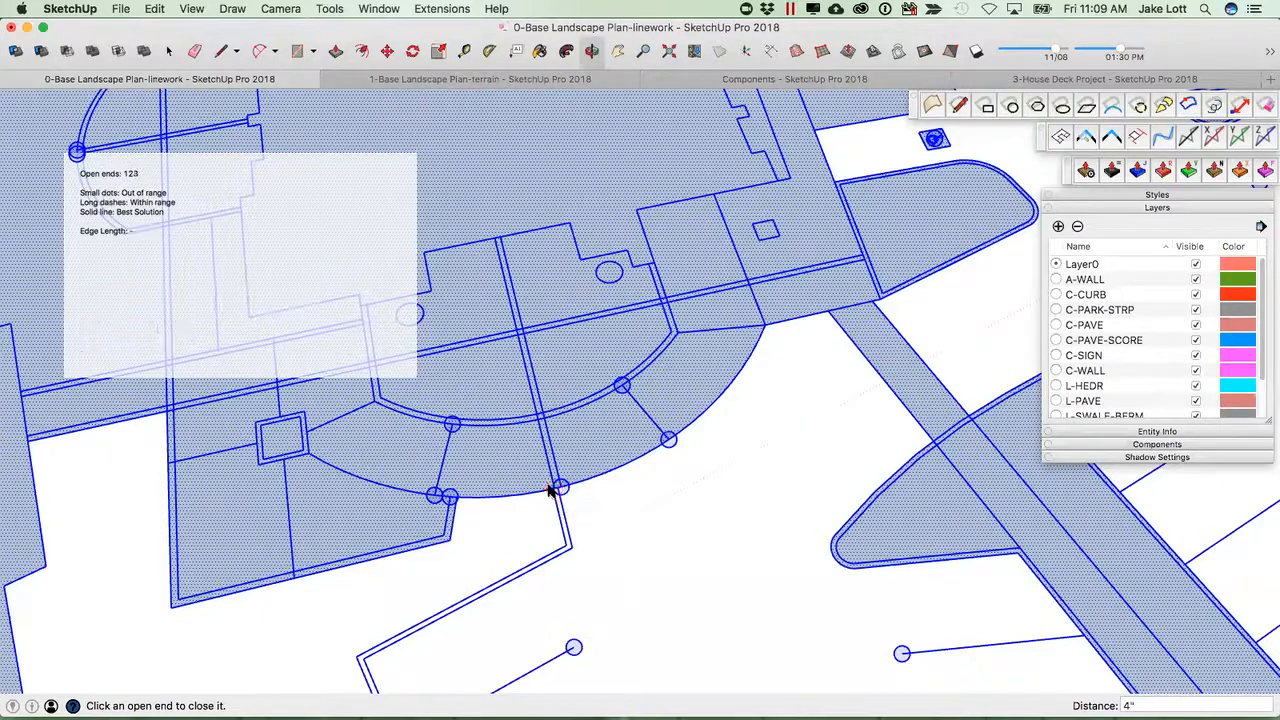
left_click(561, 488)
left_click(665, 443)
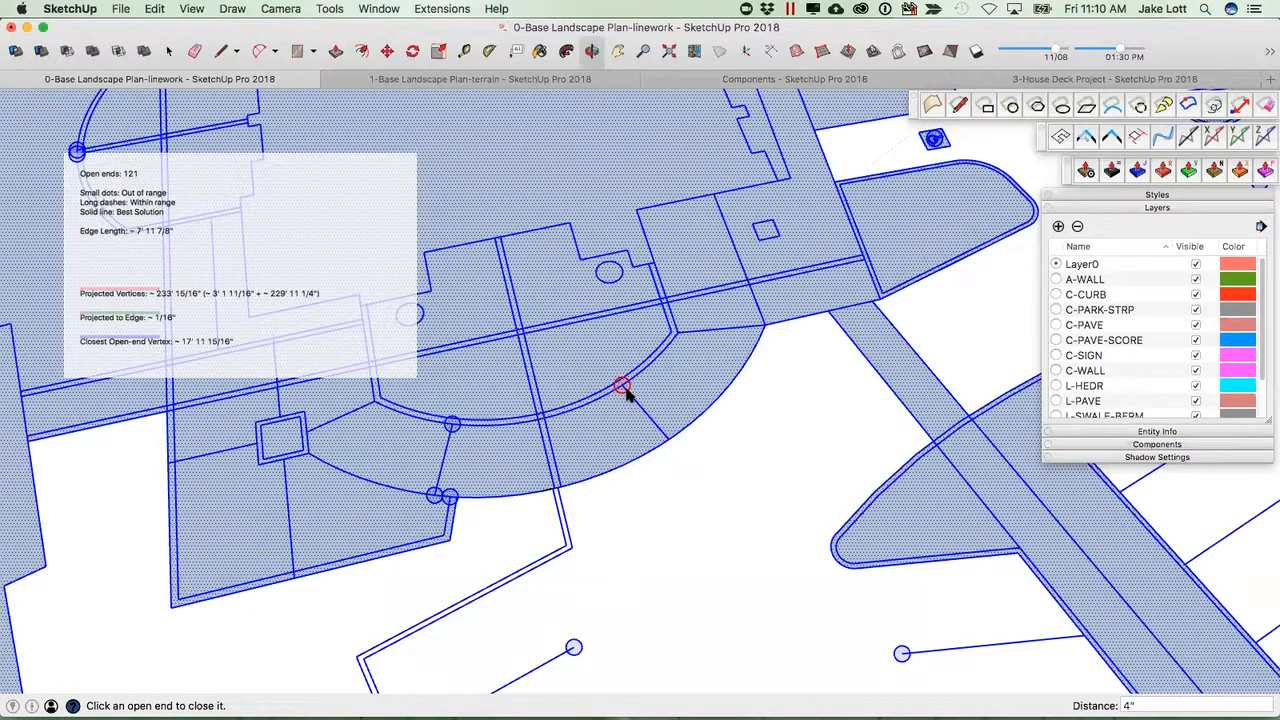
left_click(622, 387)
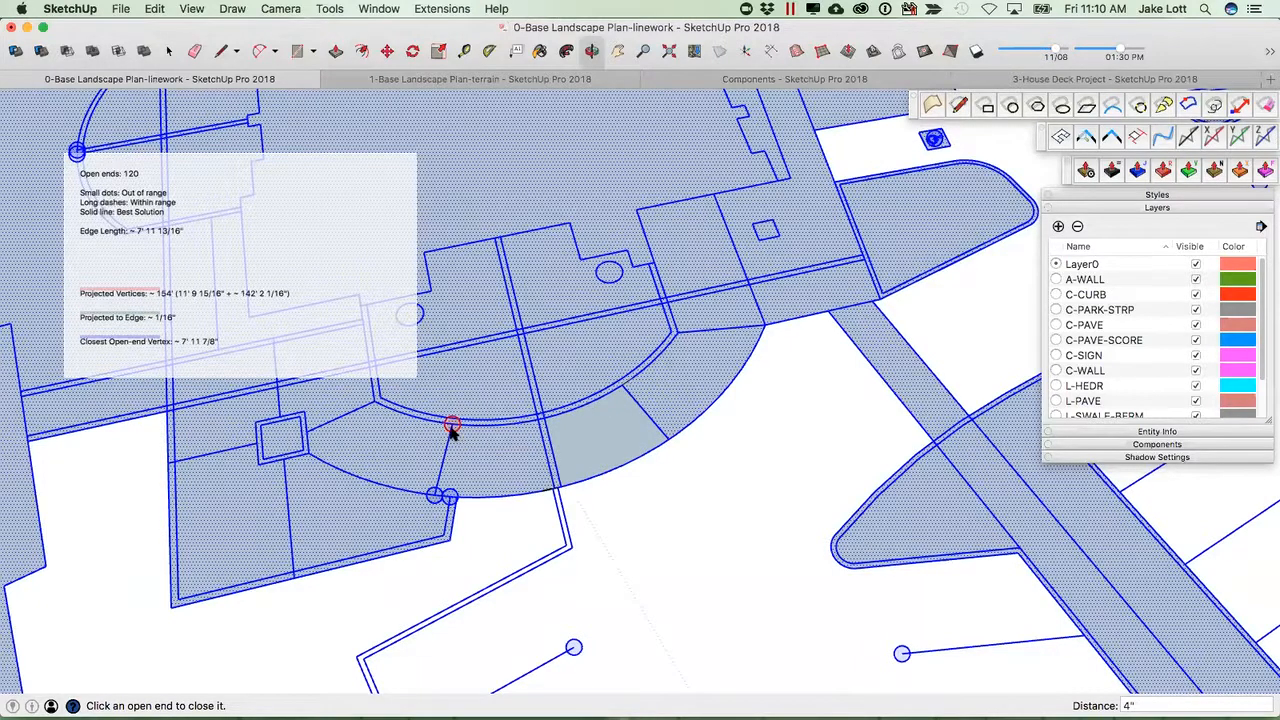
Close the remaining open ends on the patio's inner arc and lower corner, then leave the extension.
scroll(452, 425, "up", 10)
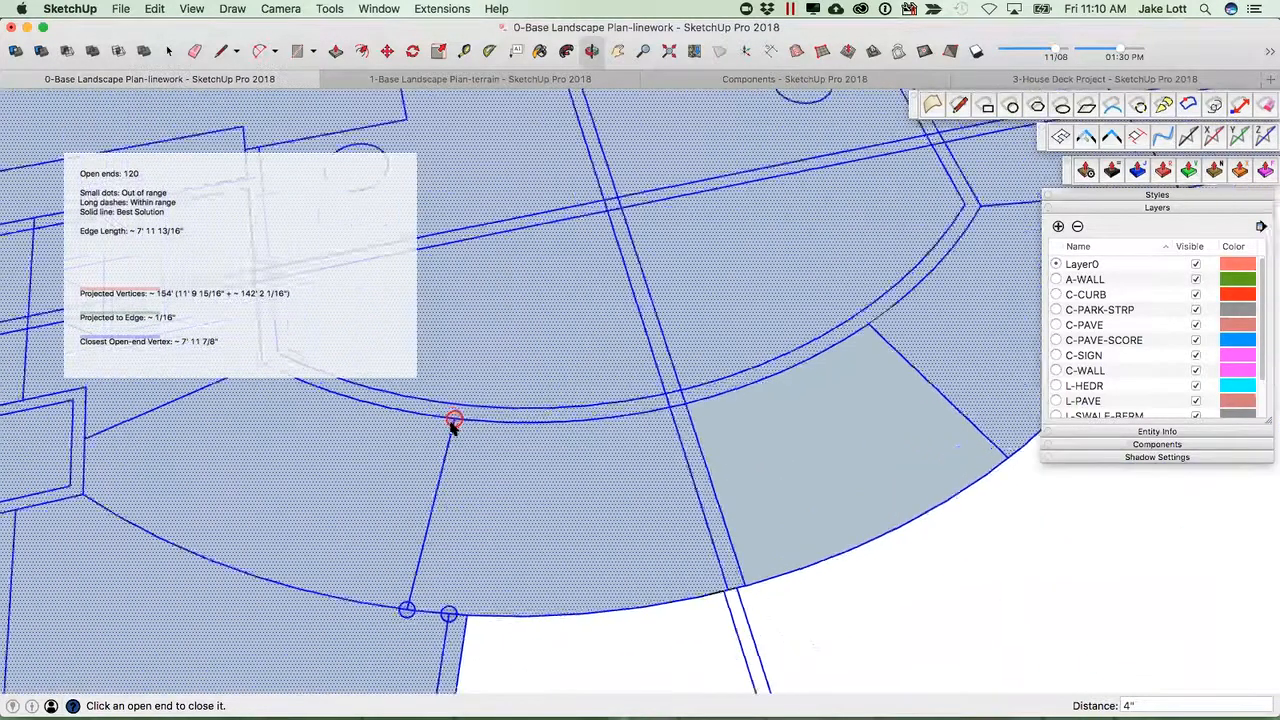
scroll(465, 425, "up", 10)
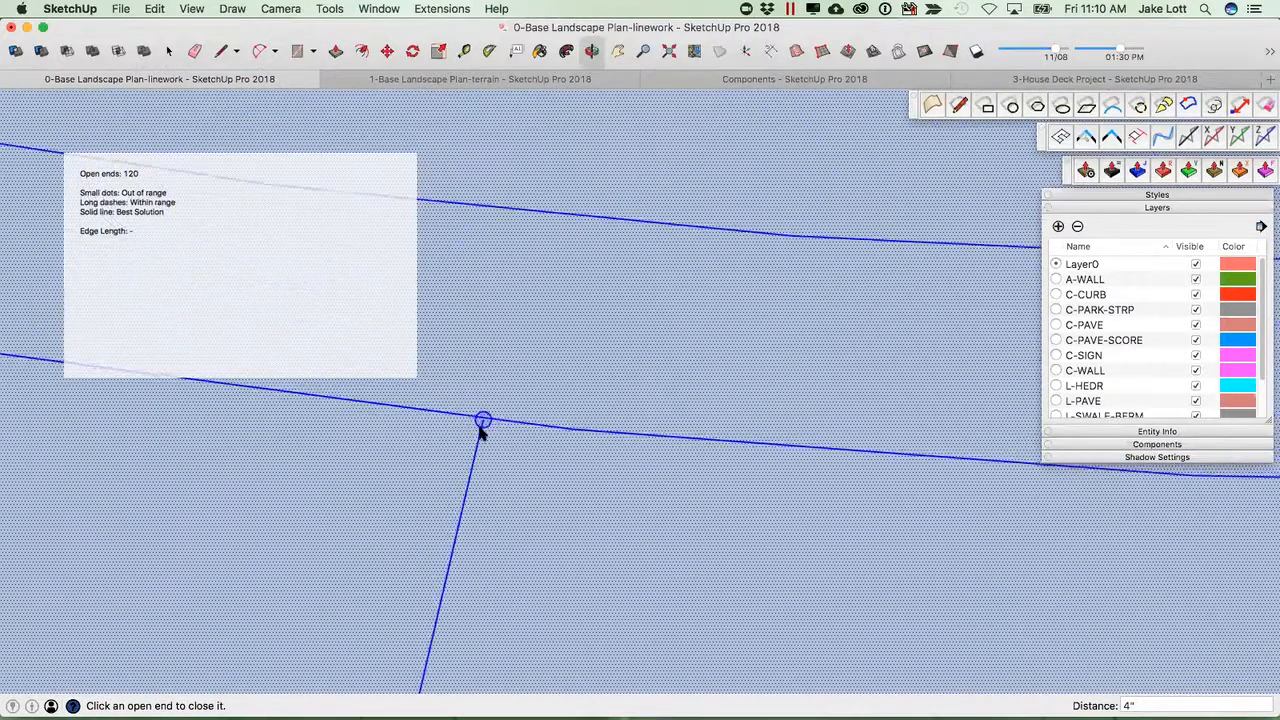
scroll(482, 425, "up", 3)
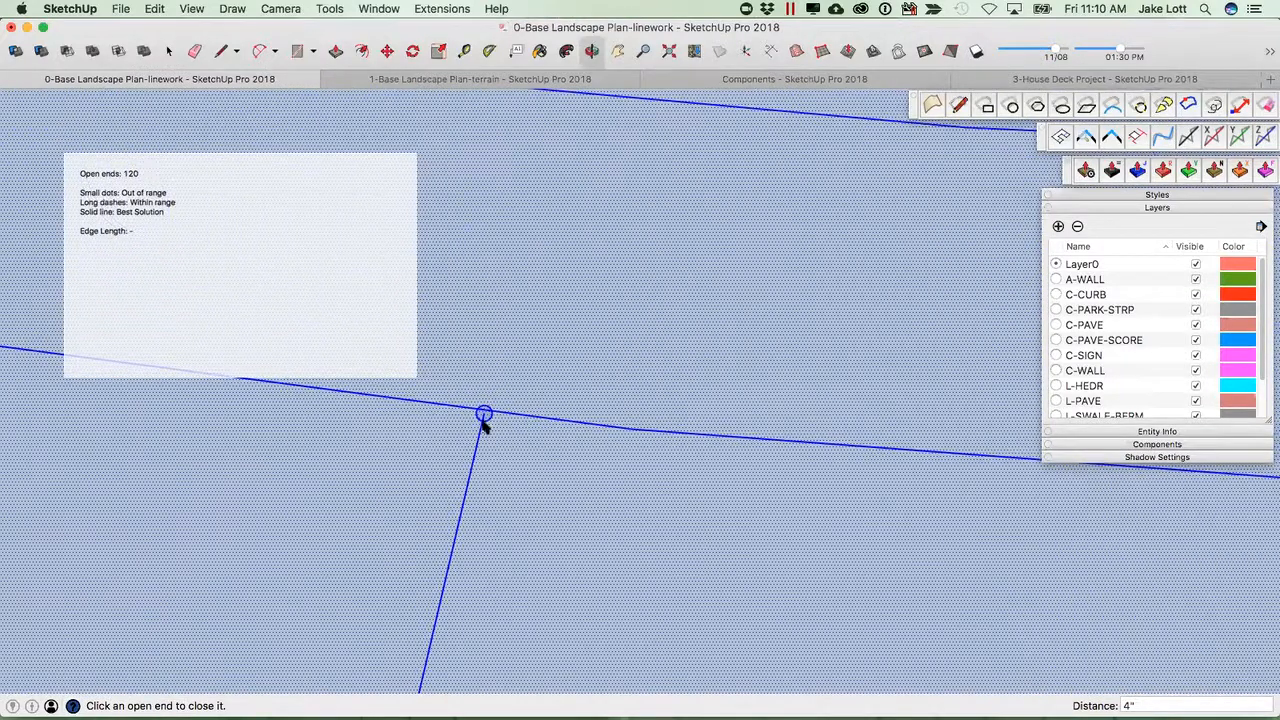
middle_click_drag(481, 420, 480, 376)
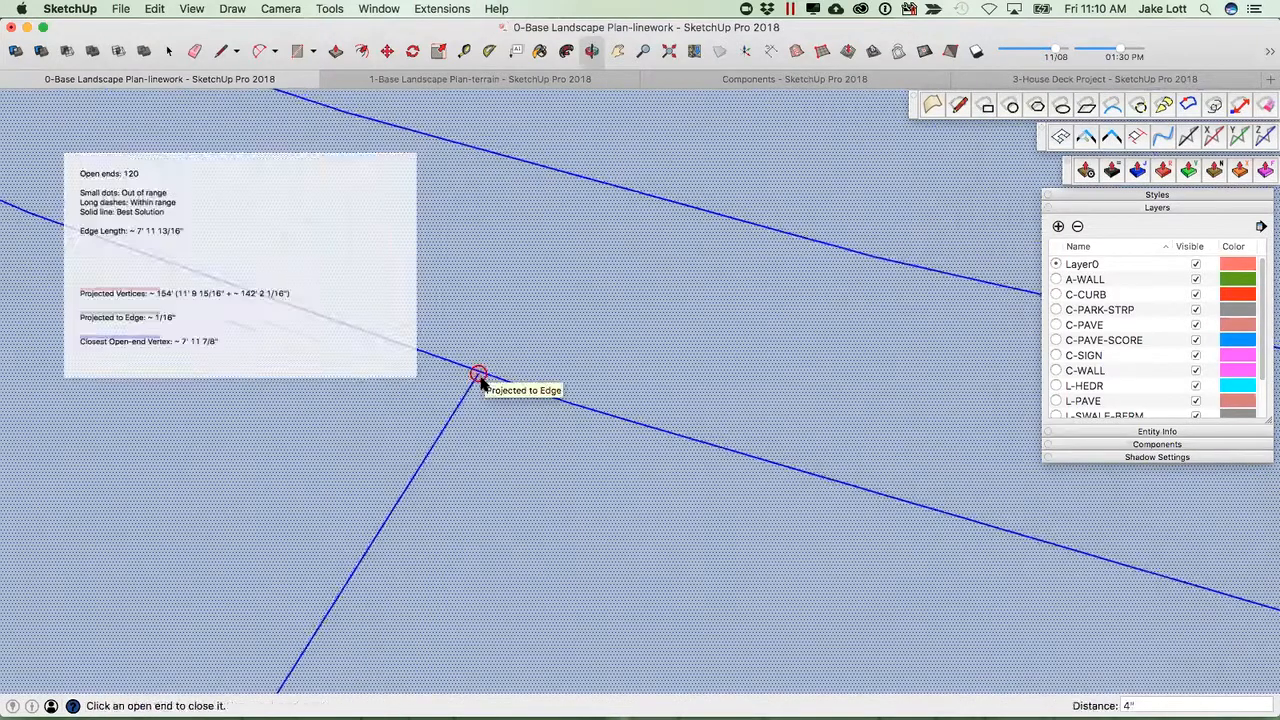
left_click(479, 375)
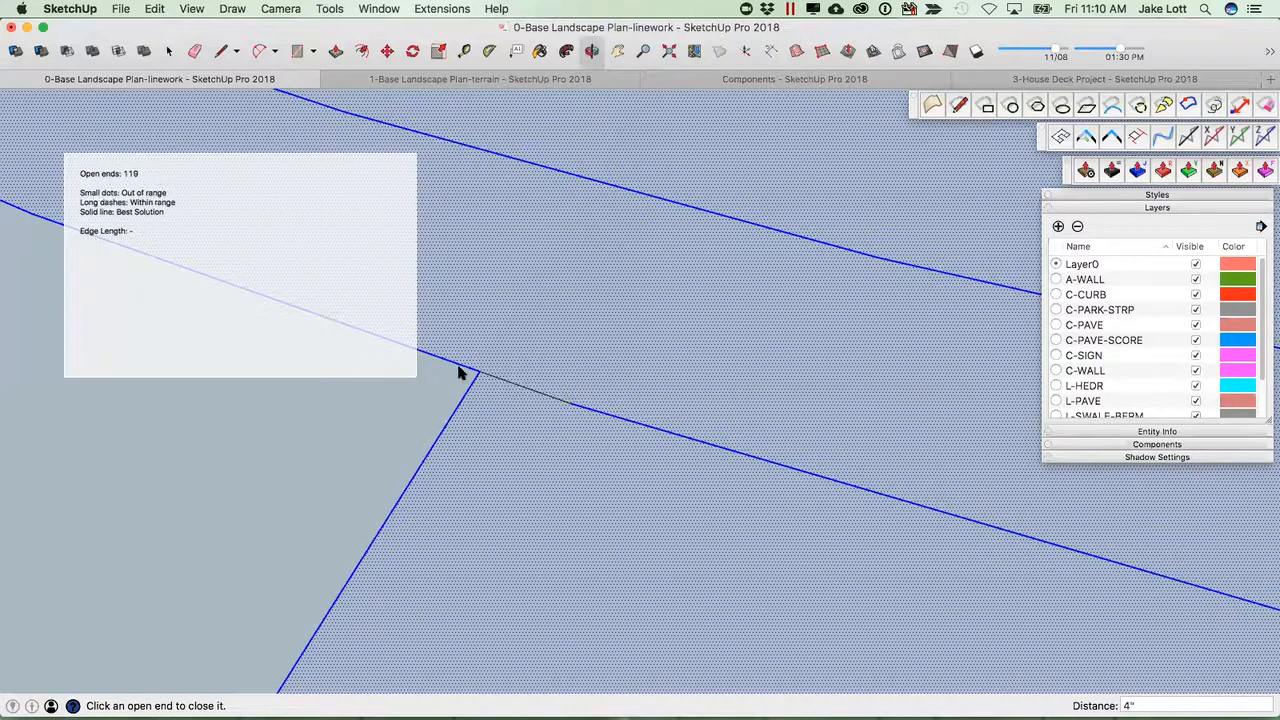
scroll(425, 421, "down", 10)
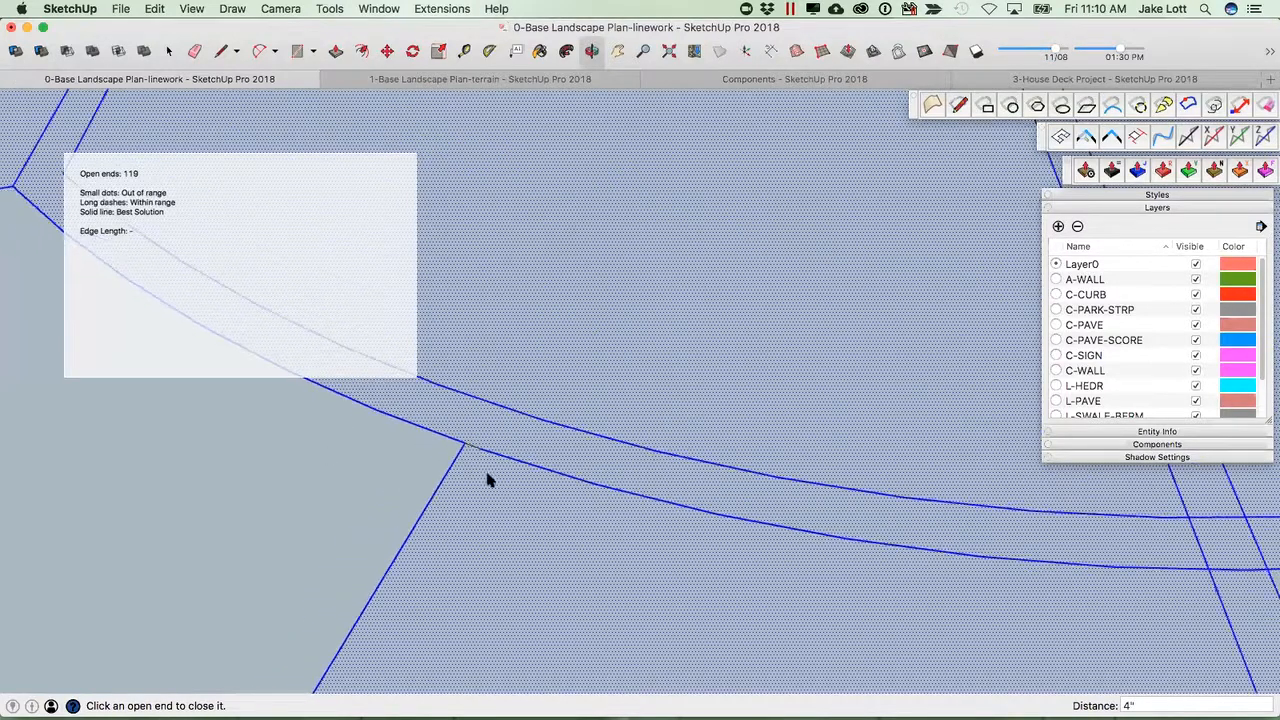
scroll(452, 525, "down", 5)
middle_click_drag(457, 549, 429, 517)
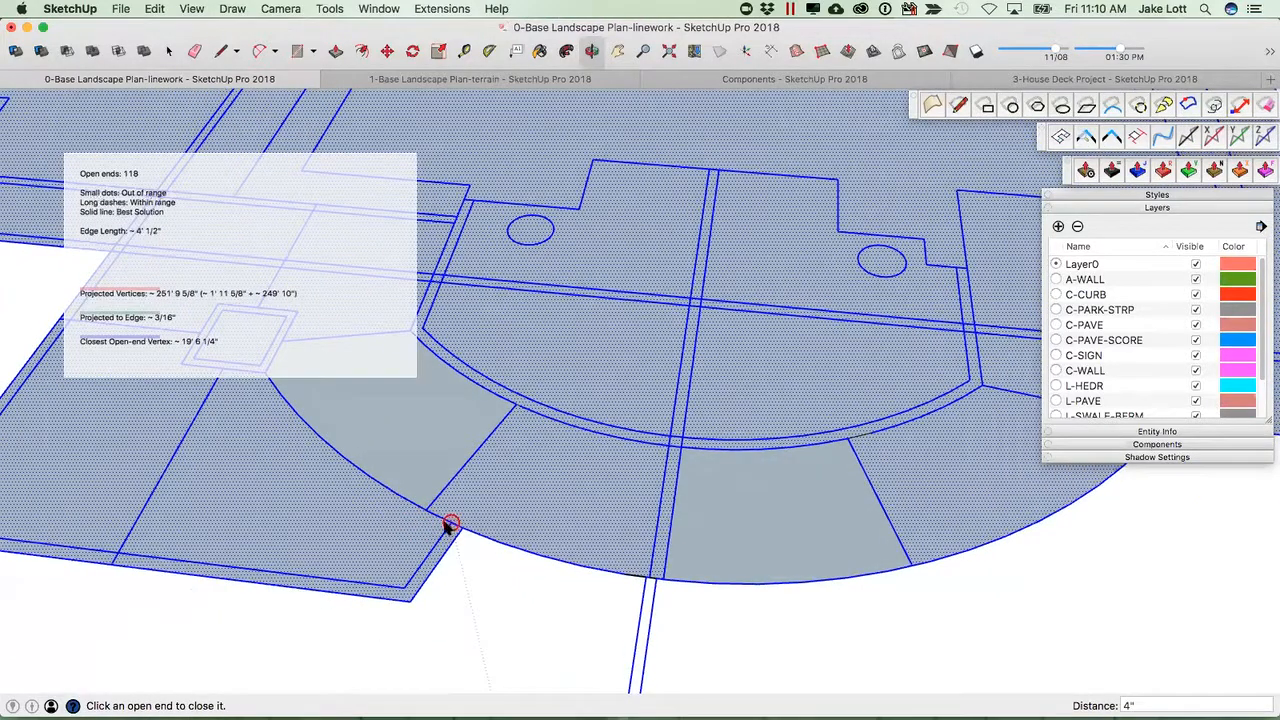
left_click(450, 524)
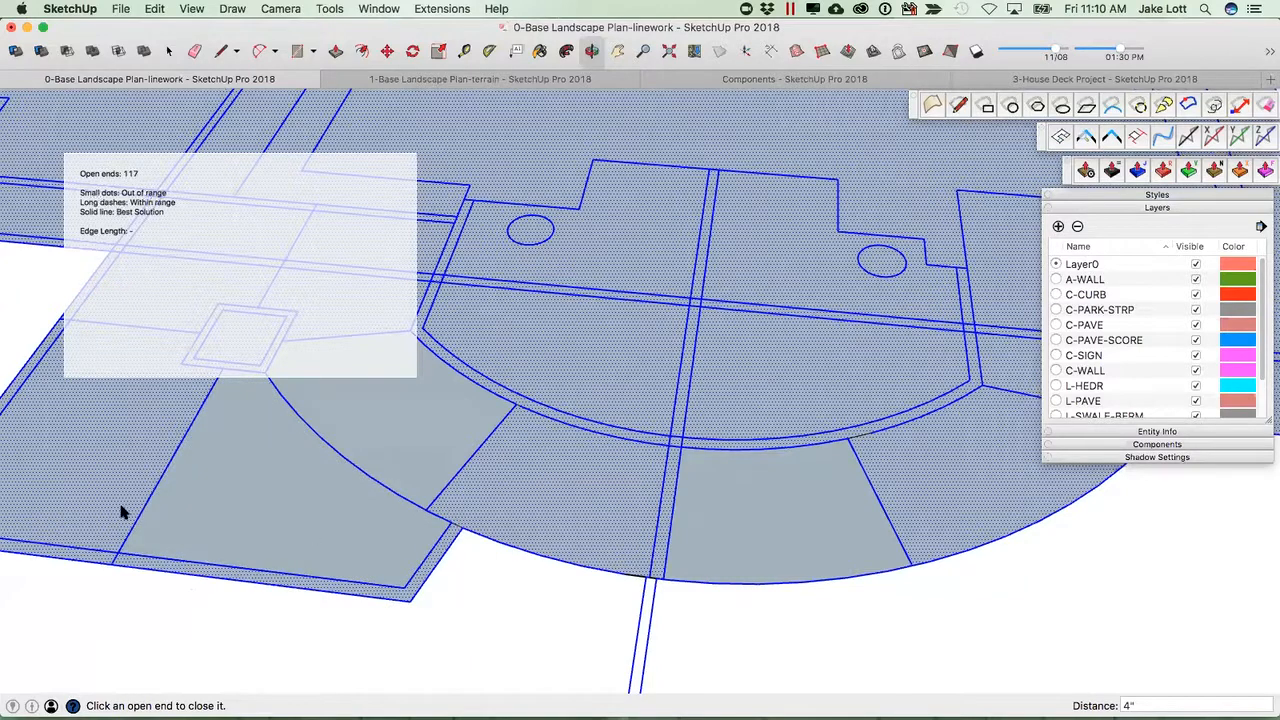
scroll(220, 508, "down", 10)
middle_click_drag(325, 470, 300, 505)
key("space")
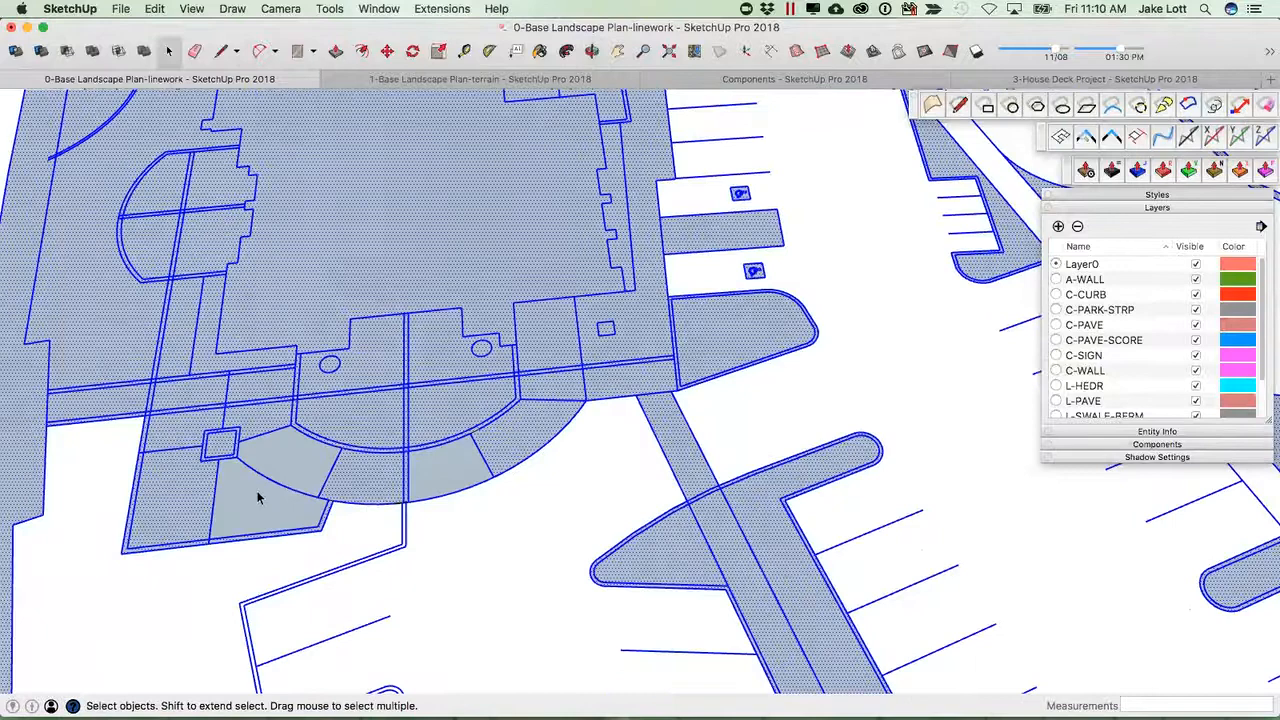
Select the western parking linework and rerun the open-end closing extension on it, then exit.
scroll(258, 497, "down", 5)
middle_click_drag(257, 571, 241, 397)
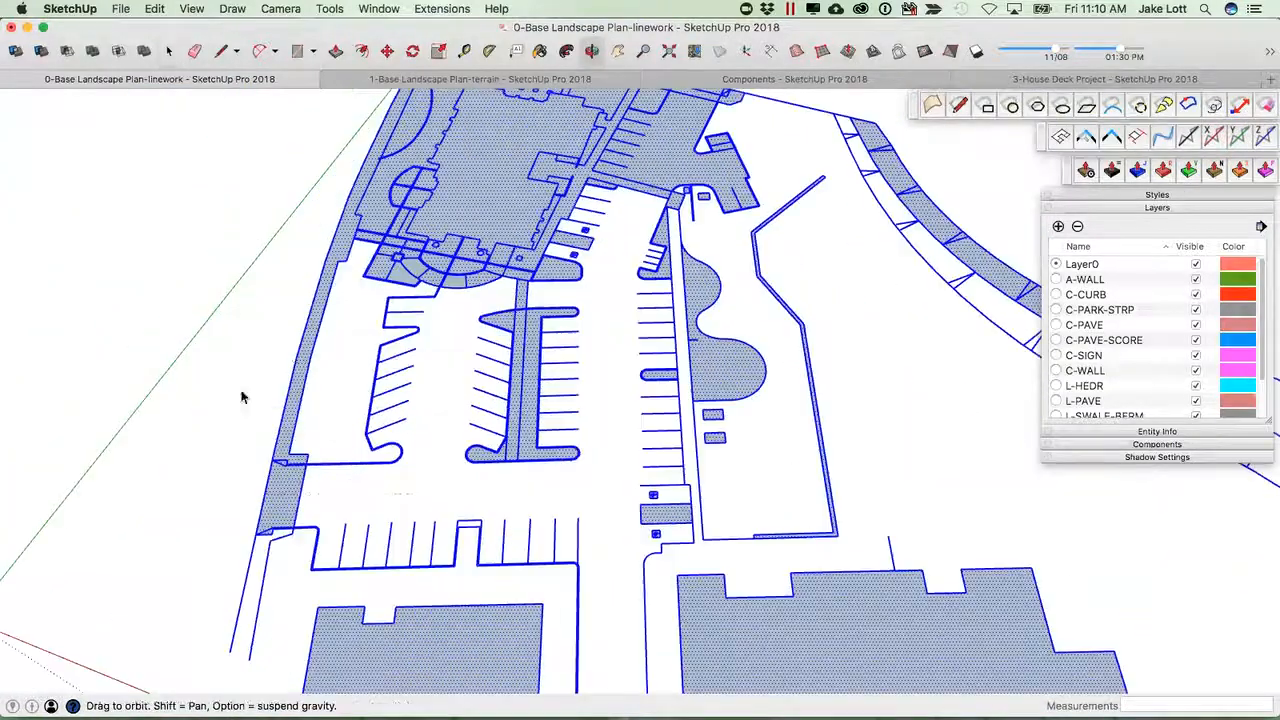
left_click(217, 368)
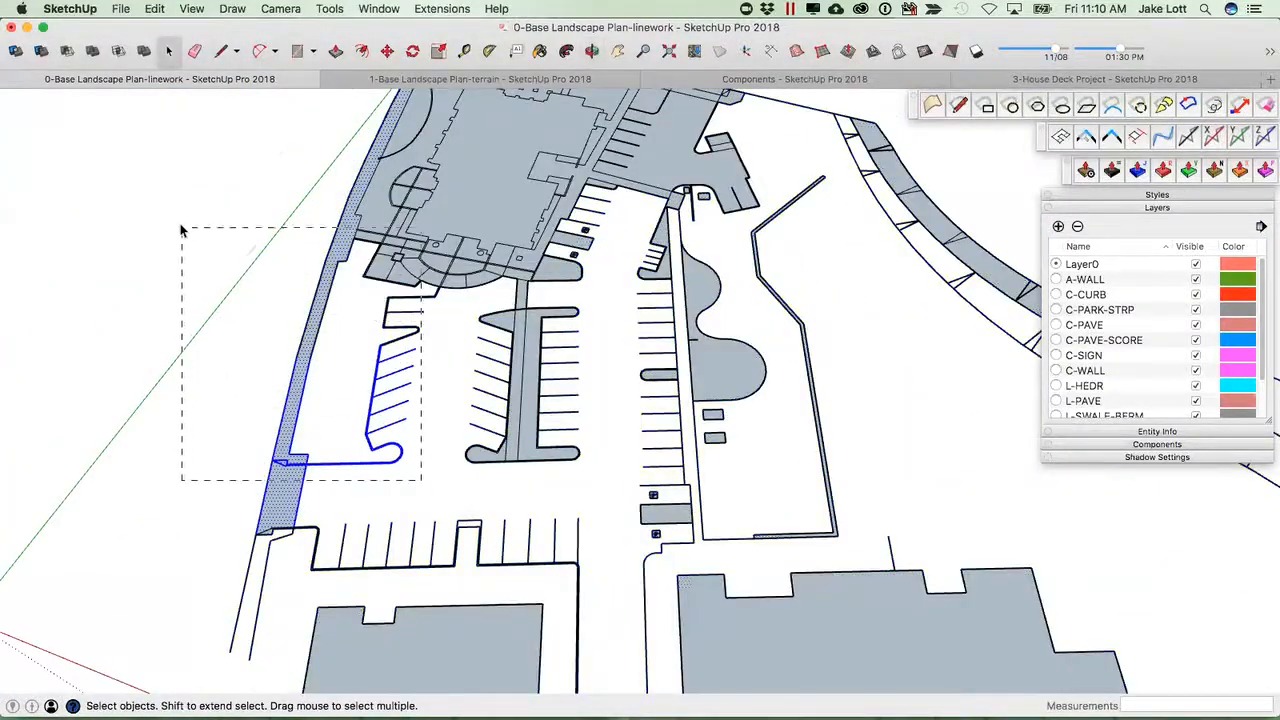
left_click_drag(181, 230, 181, 230)
left_click(1061, 138)
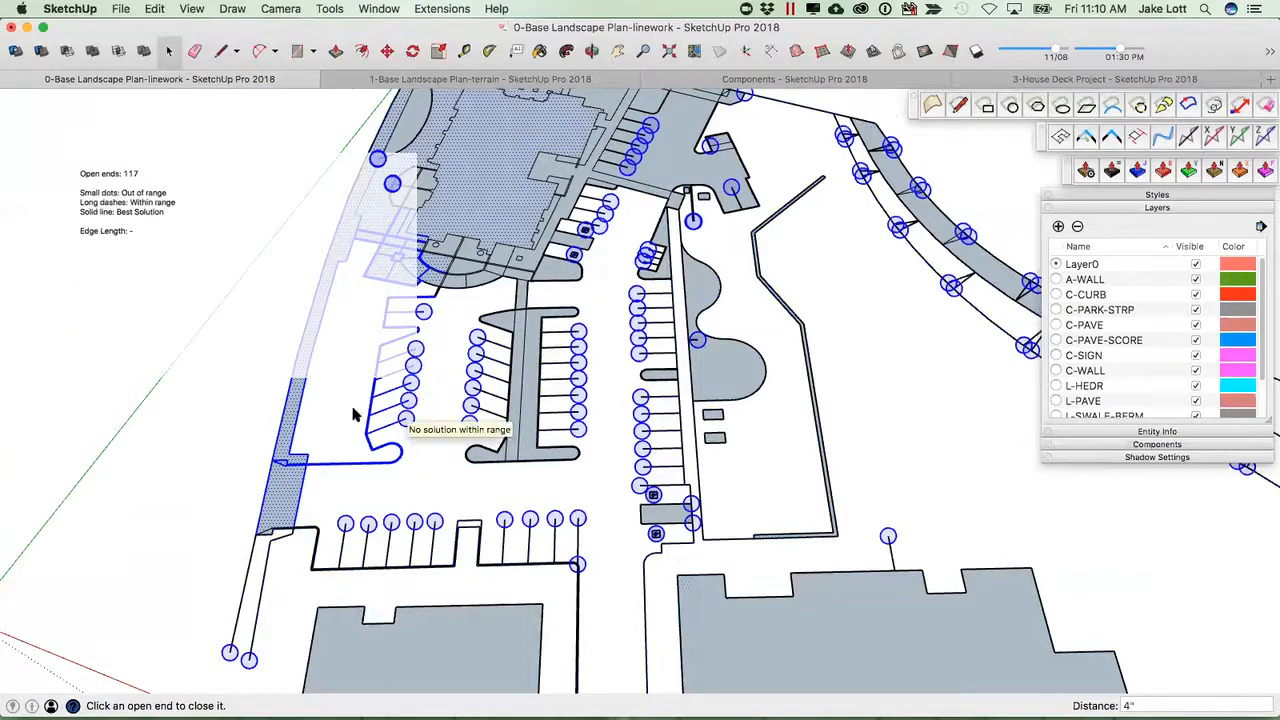
key("space")
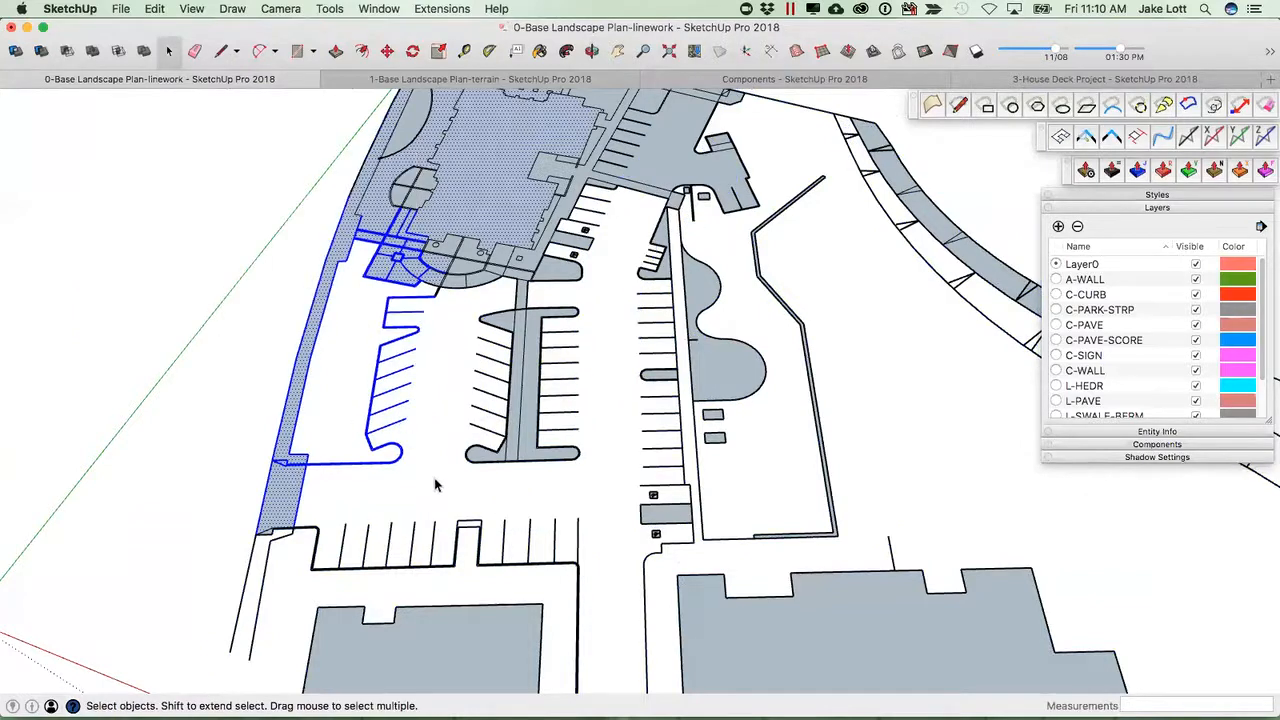
left_click_drag(268, 254, 212, 182)
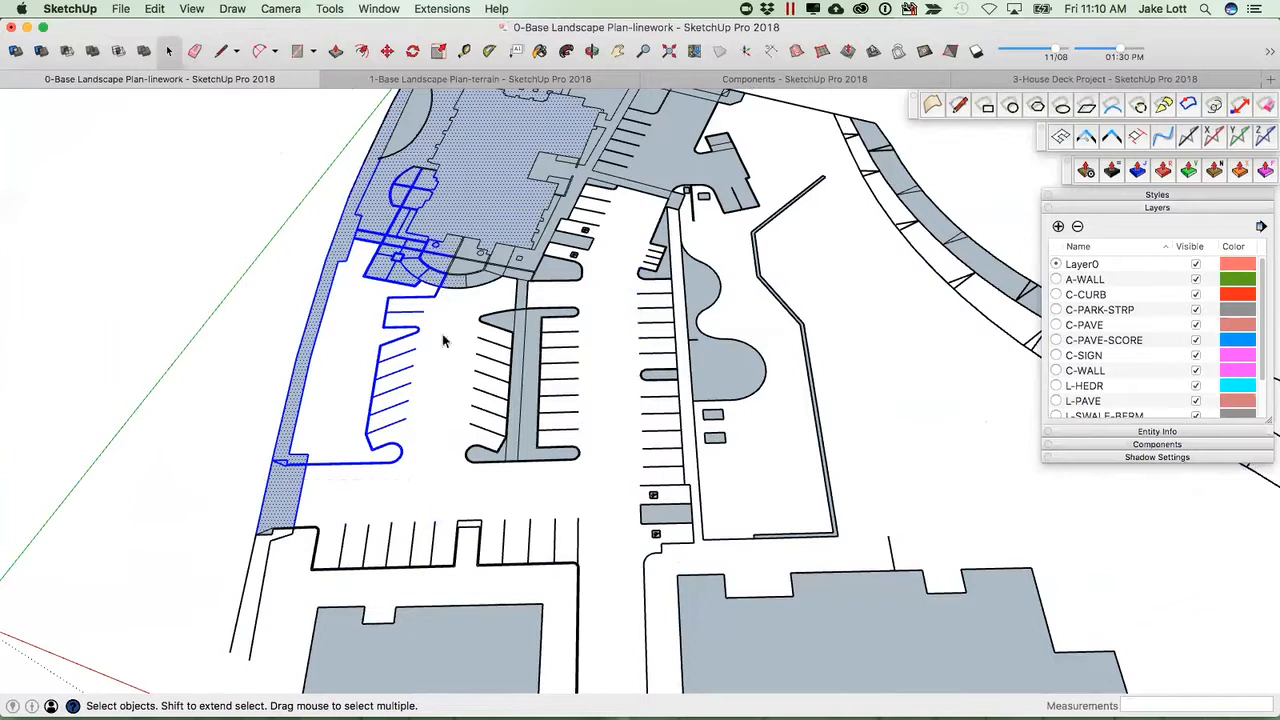
left_click(1266, 53)
left_click(1221, 68)
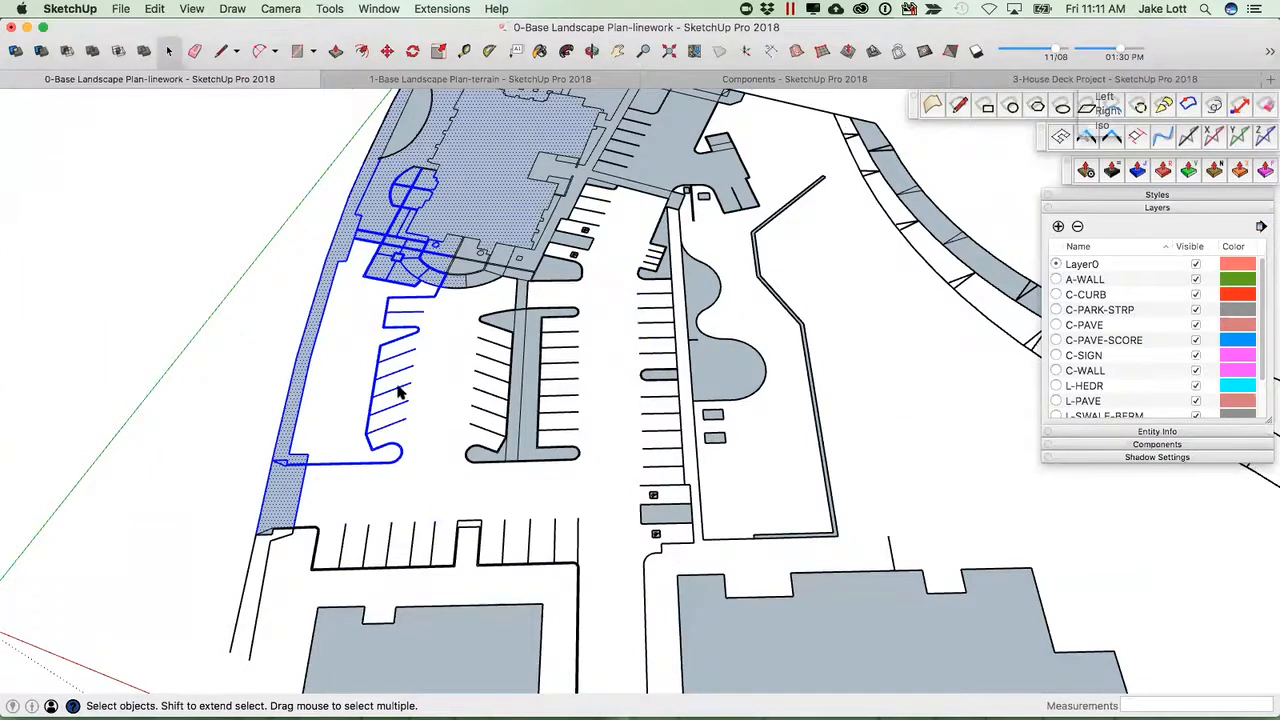
Examine the building and plaza linework up close for remaining gaps and open ends.
middle_click_drag(348, 409, 526, 431)
scroll(526, 431, "up", 3)
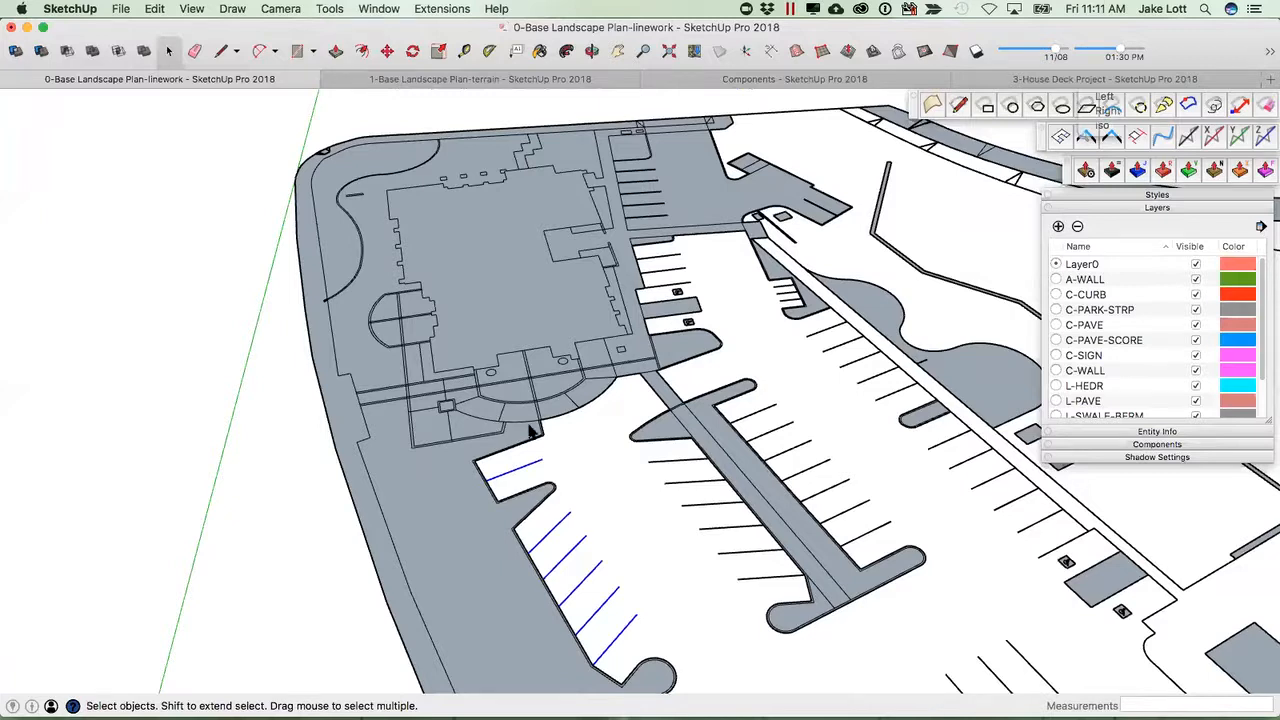
scroll(439, 479, "down", 8)
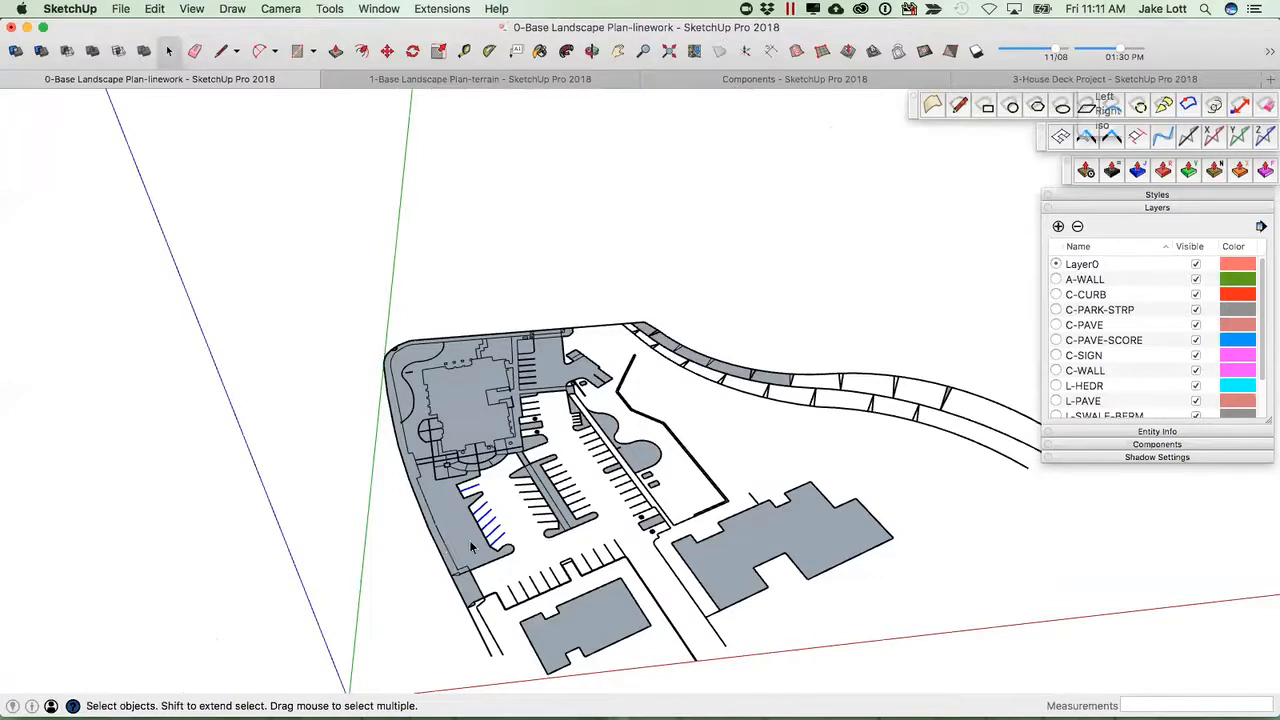
scroll(468, 500, "up", 5)
middle_click_drag(468, 500, 519, 513)
scroll(540, 530, "up", 2)
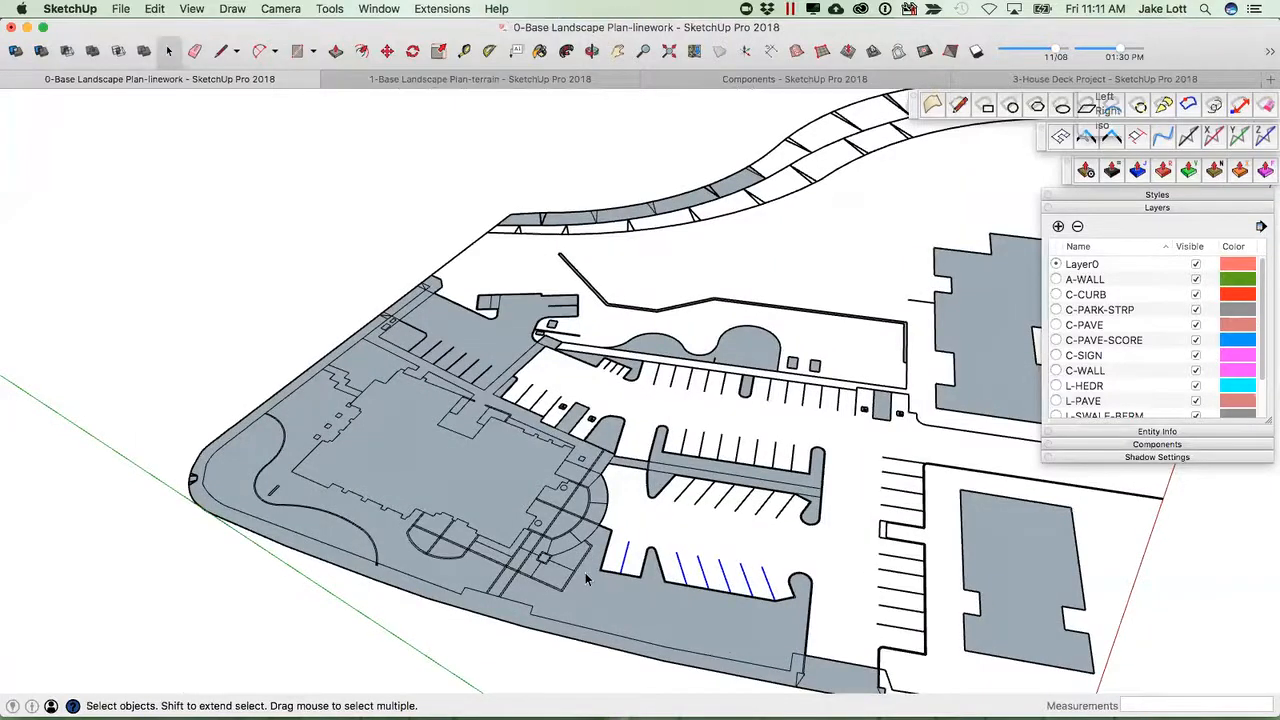
scroll(567, 580, "down", 3)
middle_click_drag(543, 600, 447, 566)
scroll(430, 500, "up", 5)
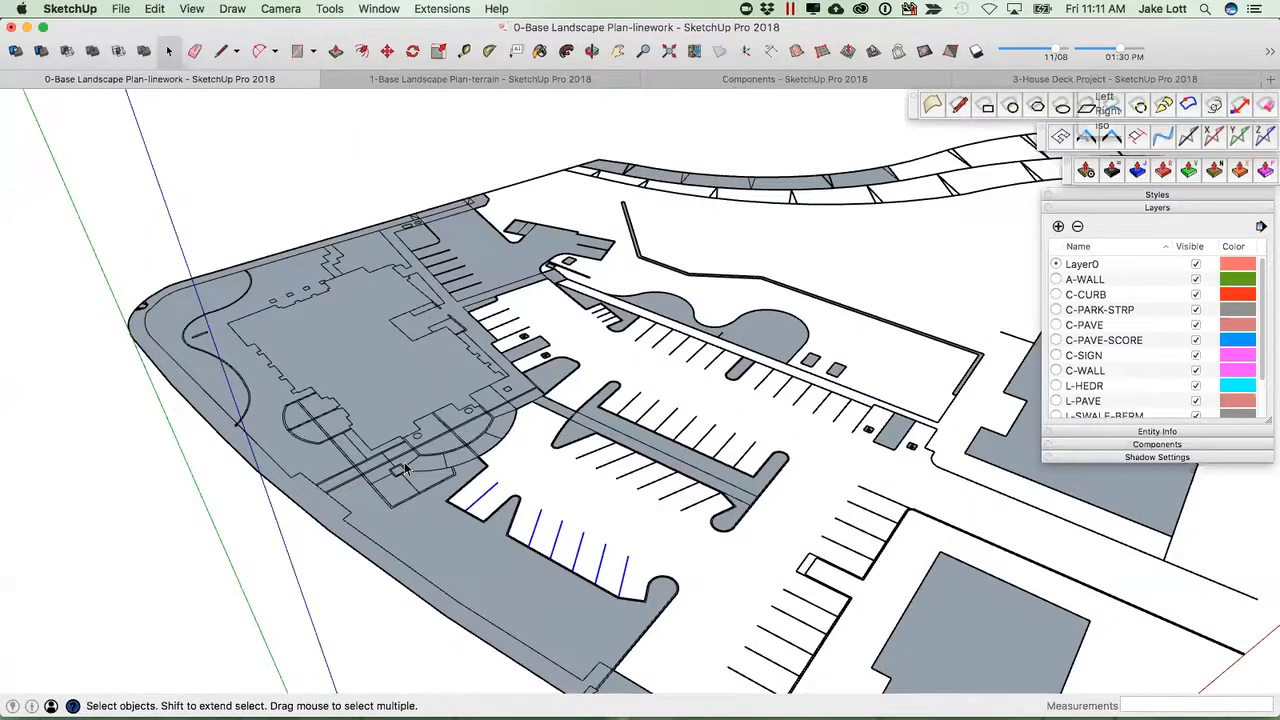
scroll(252, 398, "up", 5)
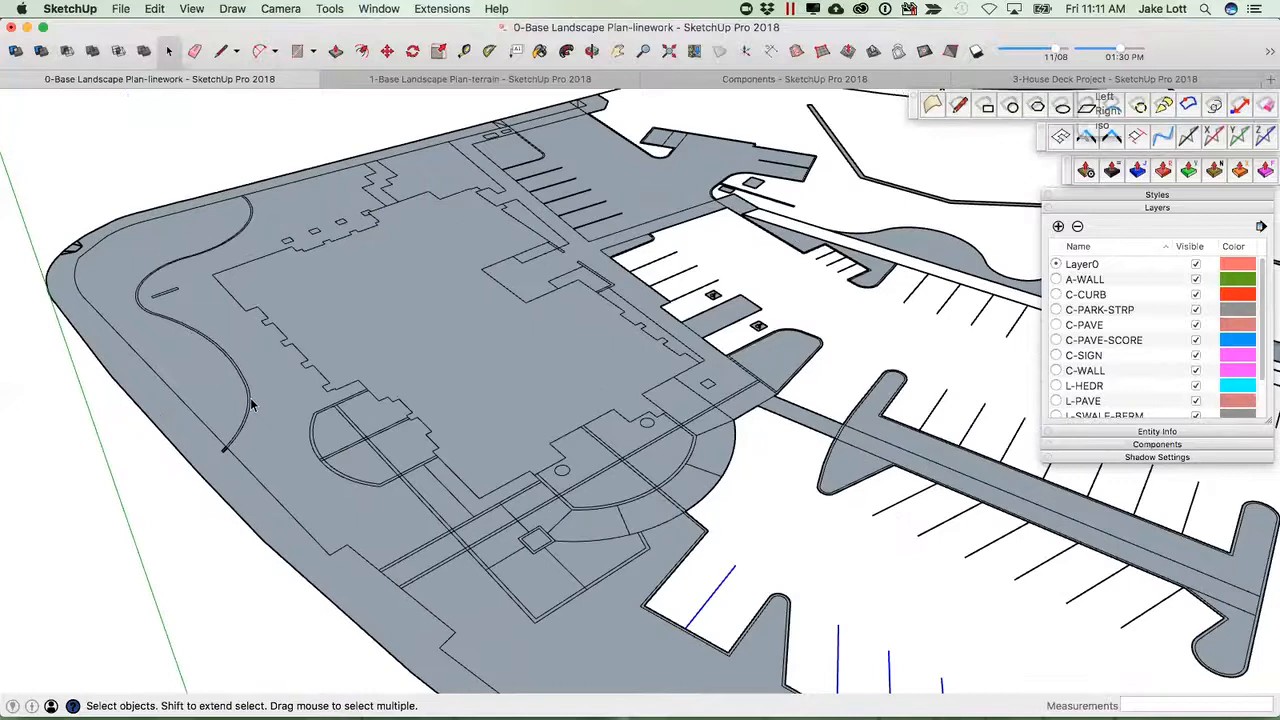
scroll(250, 397, "up", 4)
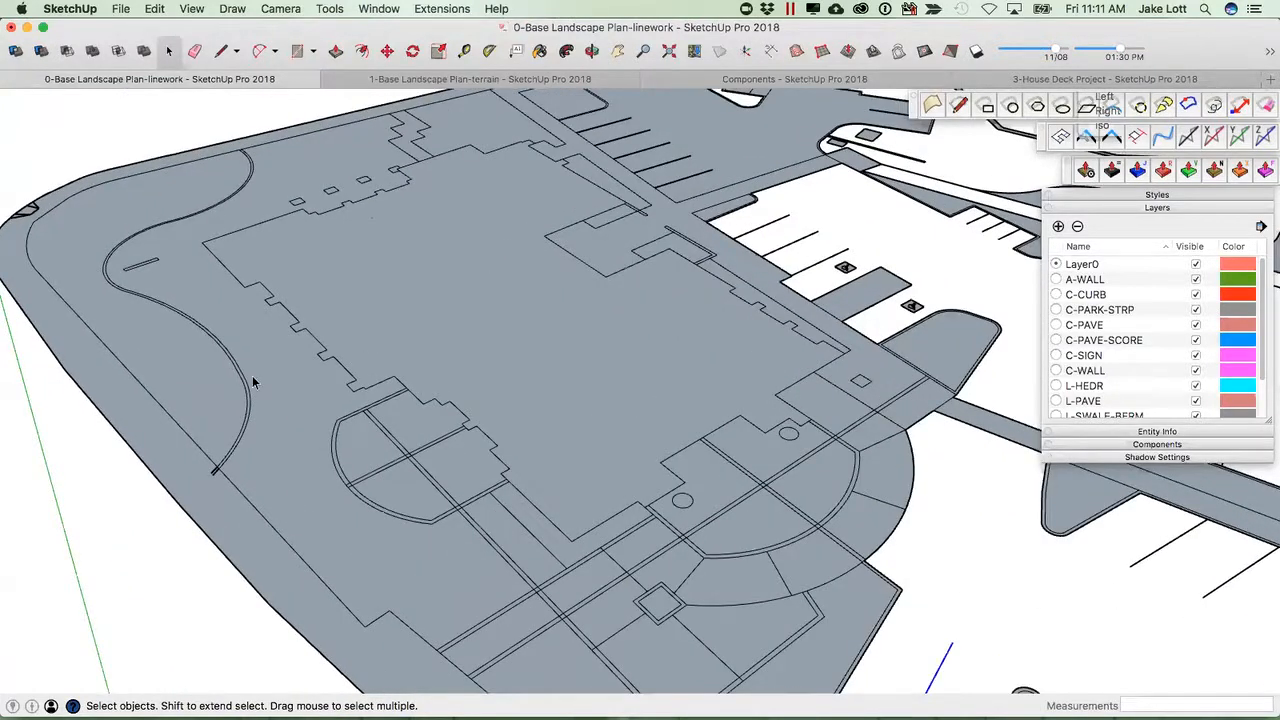
scroll(253, 382, "up", 4)
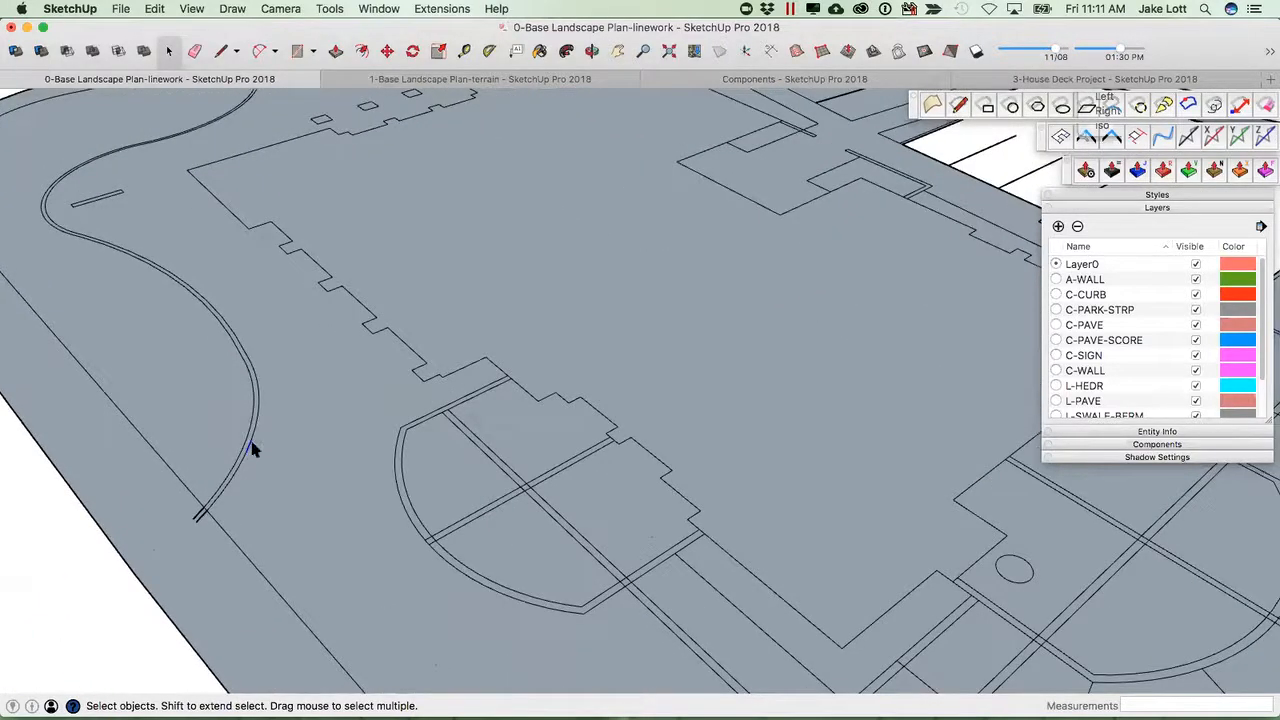
scroll(250, 440, "up", 4)
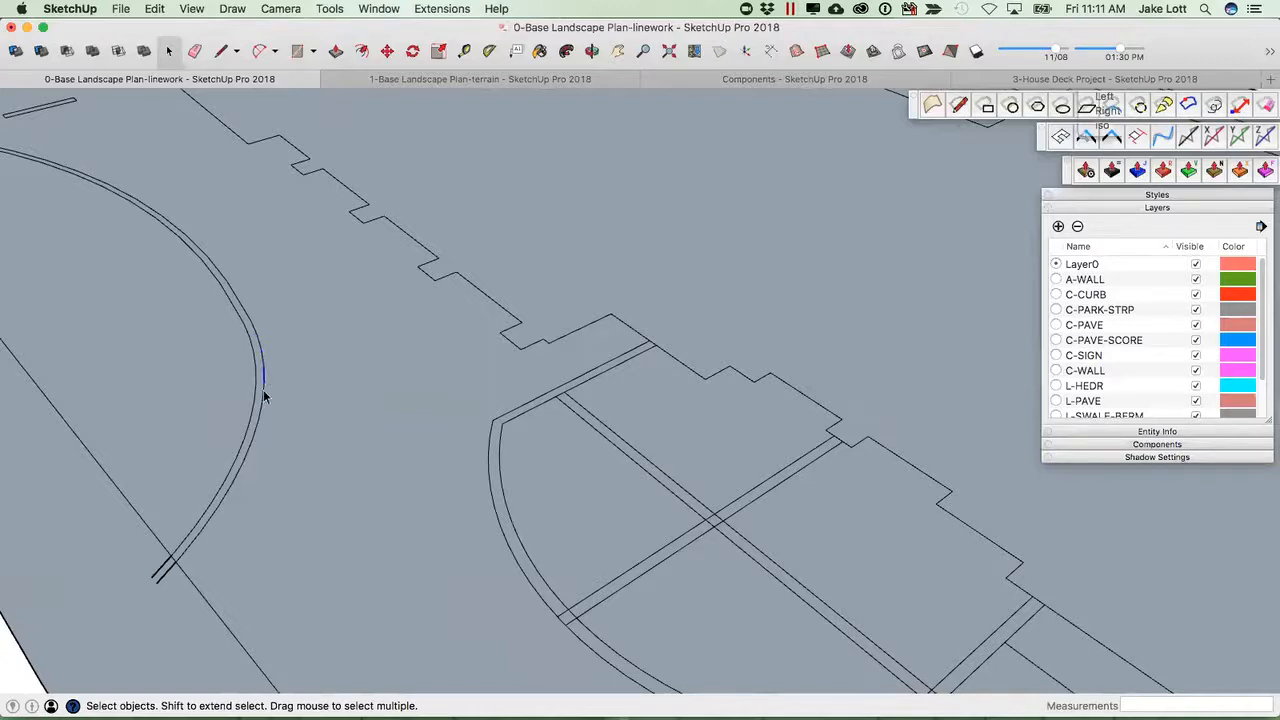
scroll(258, 430, "down", 5)
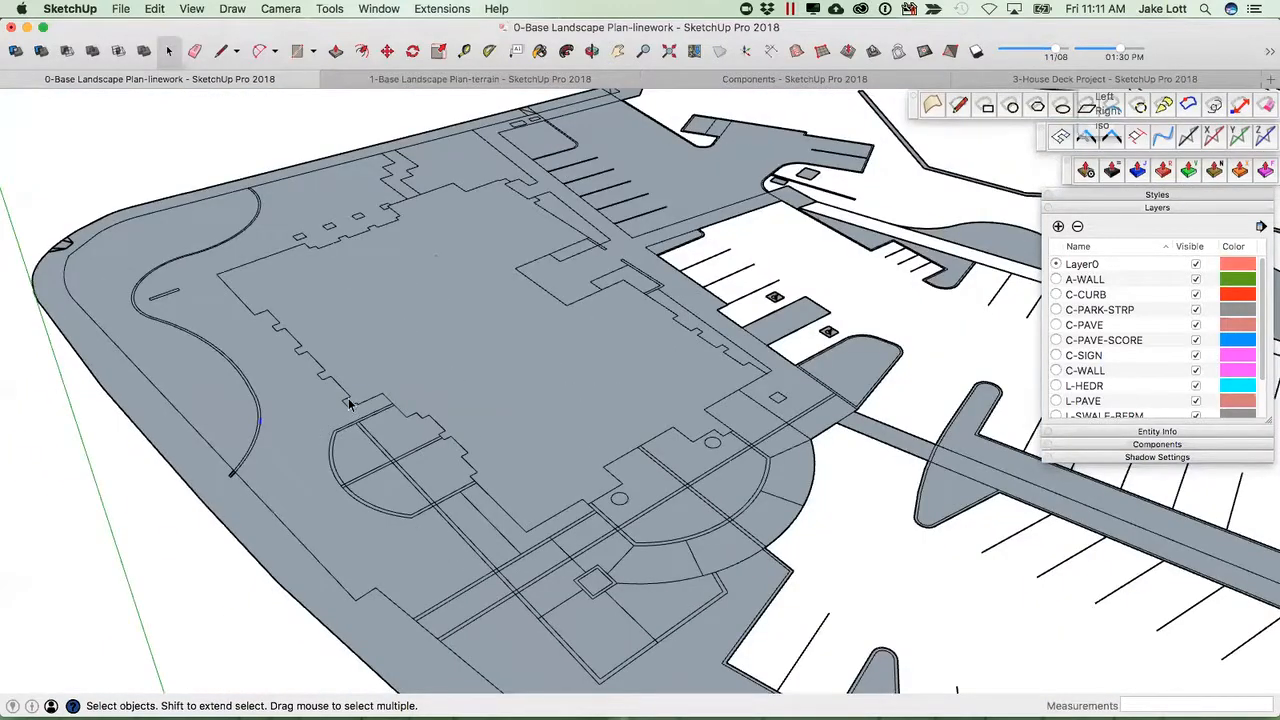
scroll(340, 395, "up", 2)
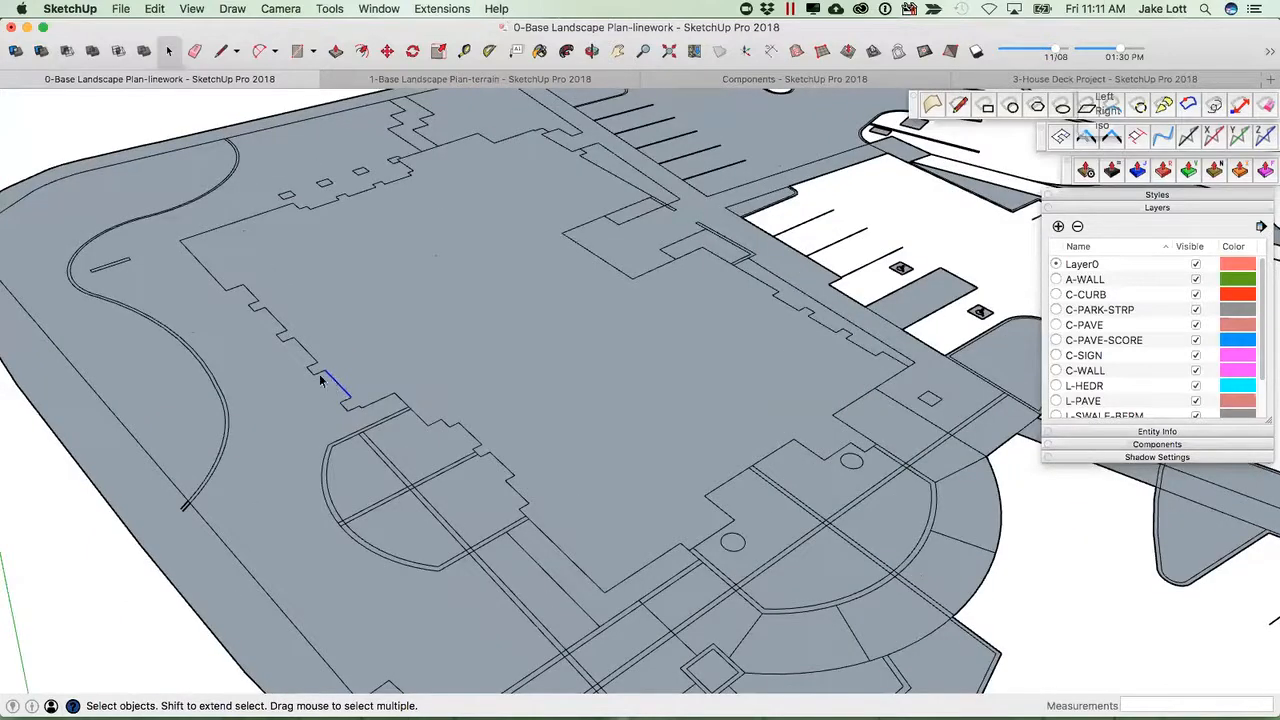
left_click(312, 368)
left_click(312, 368)
left_click(324, 373)
left_click(337, 386, "shift")
left_click(378, 402, "shift")
scroll(355, 405, "up", 5)
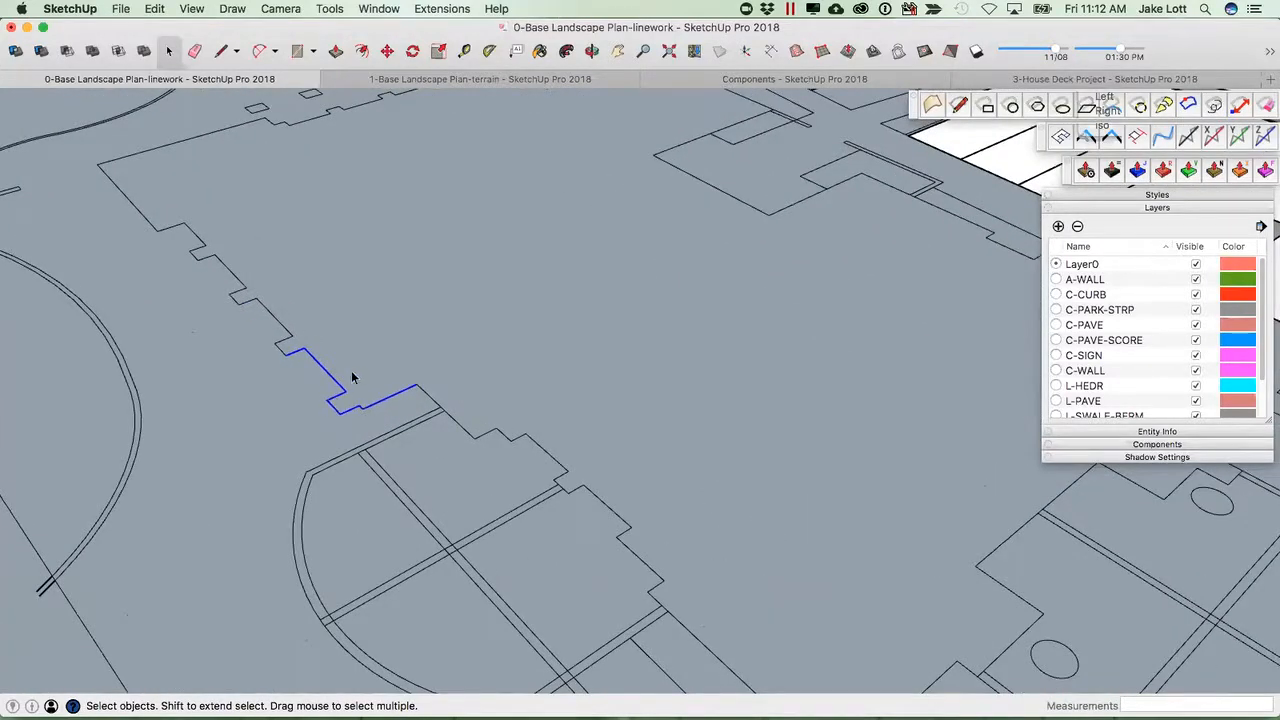
key("f")
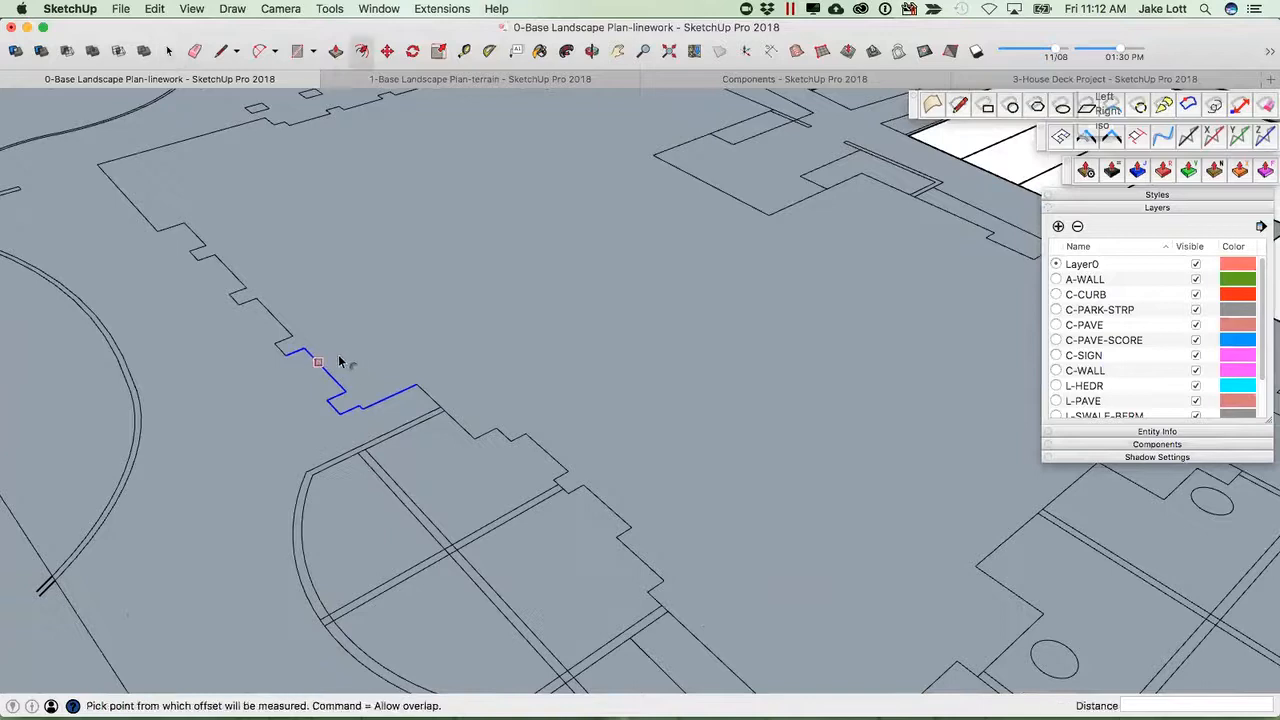
left_click(340, 362)
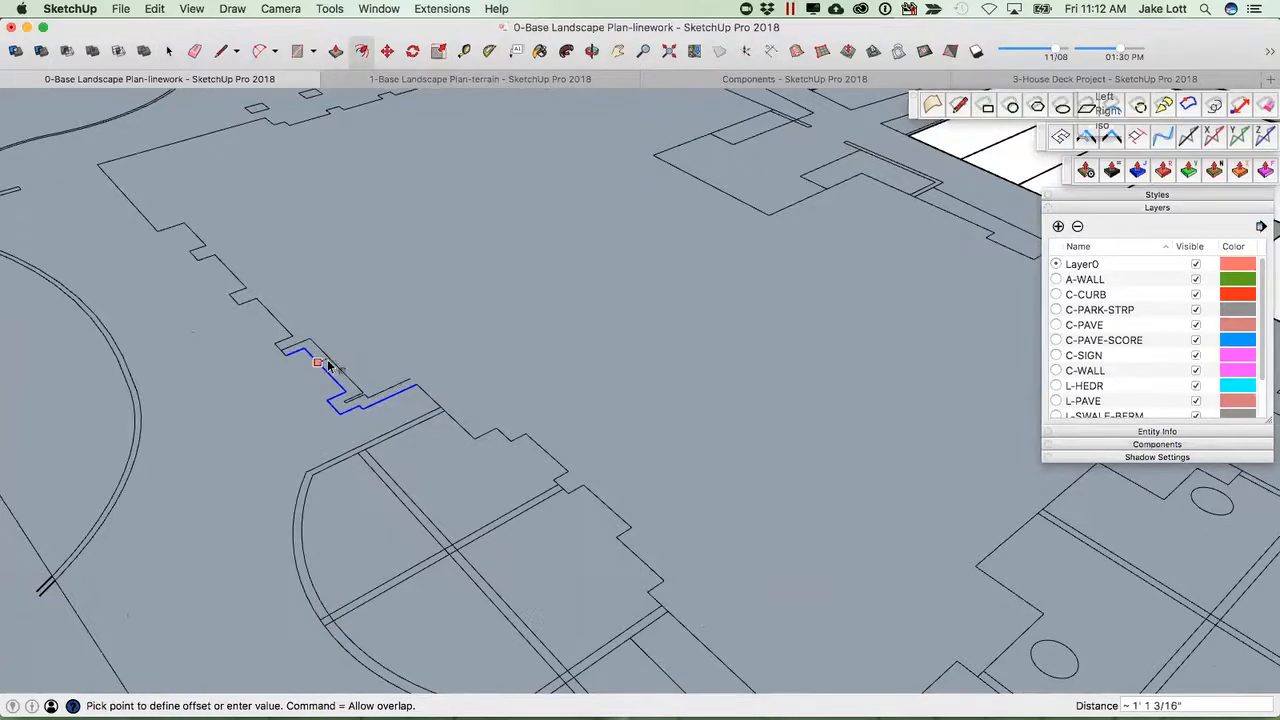
key("Escape")
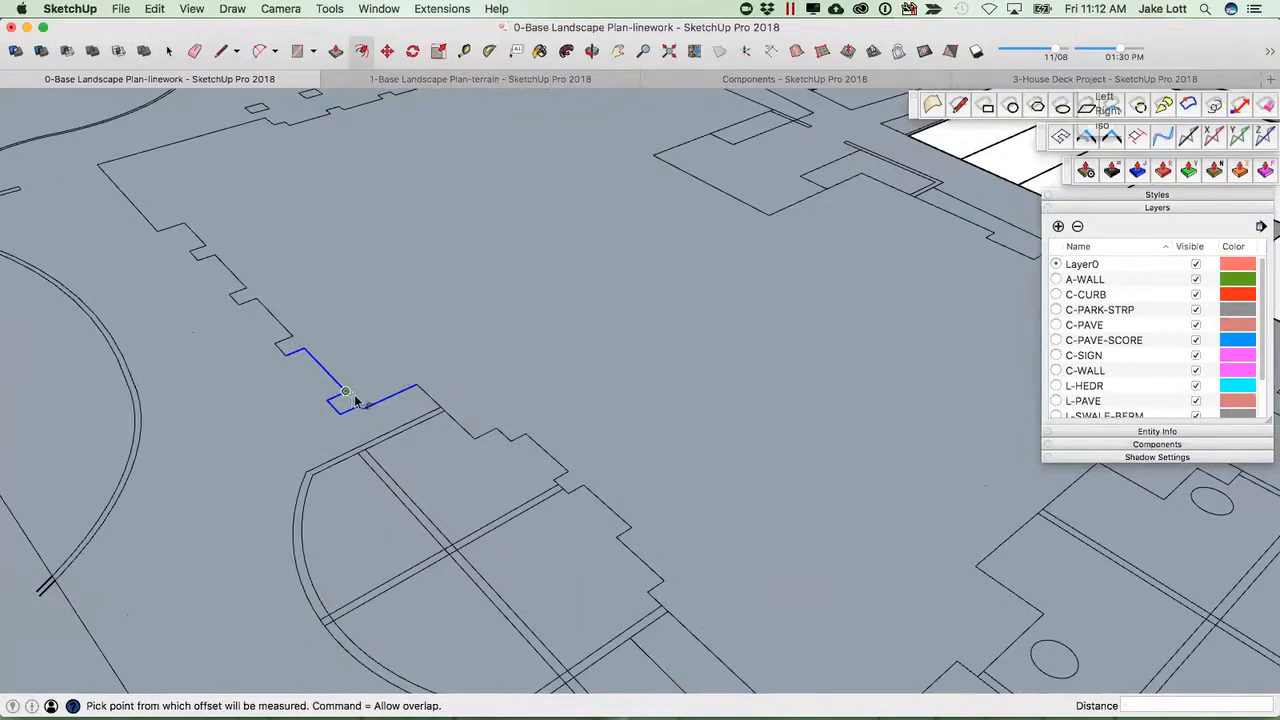
middle_click_drag(335, 366, 370, 362)
scroll(371, 362, "down", 1)
key("space")
left_click(381, 365)
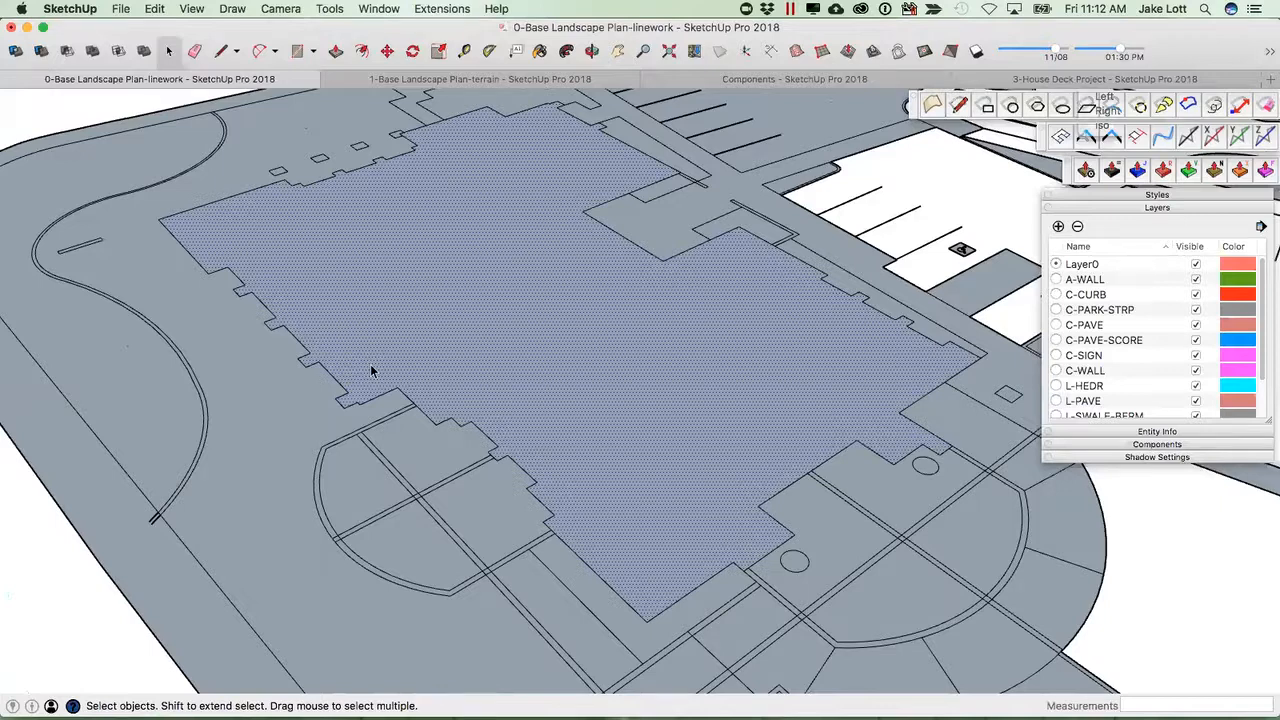
Check which building and plaza areas have become faces by selecting them.
left_click(148, 380)
left_click(404, 335)
left_click(485, 504)
left_click(407, 450)
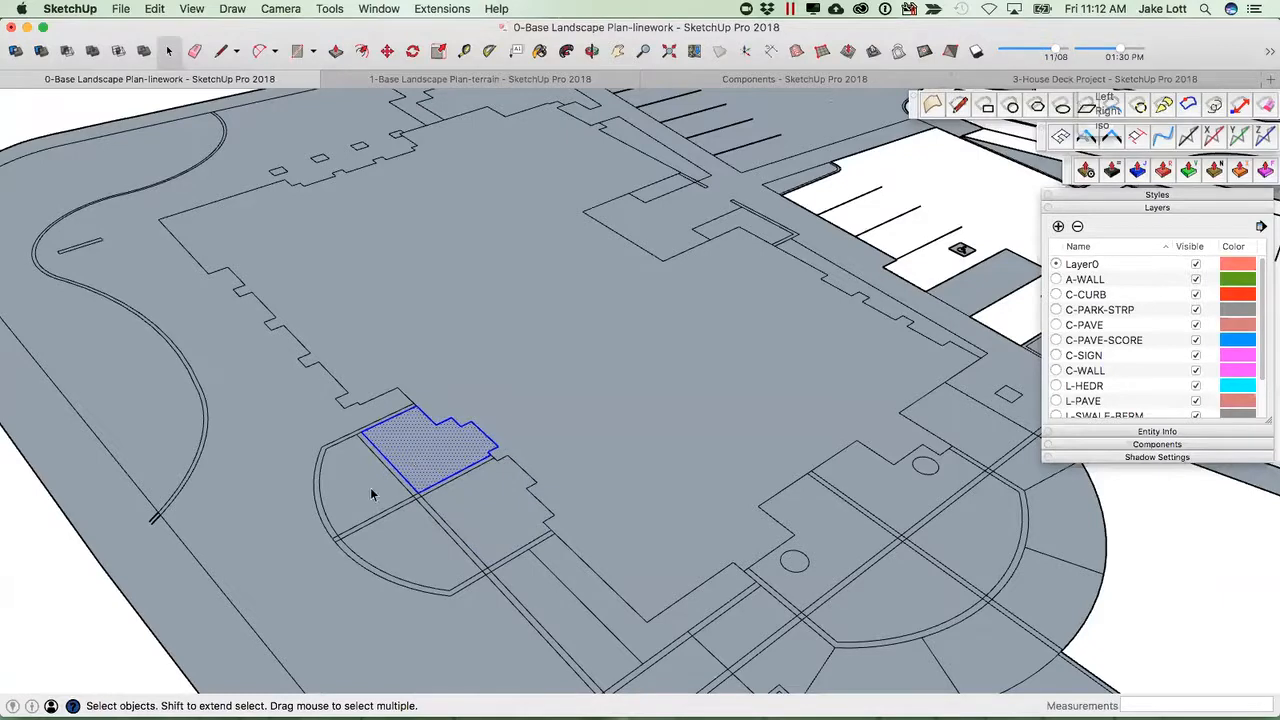
triple_click(440, 452)
scroll(440, 455, "down", 3)
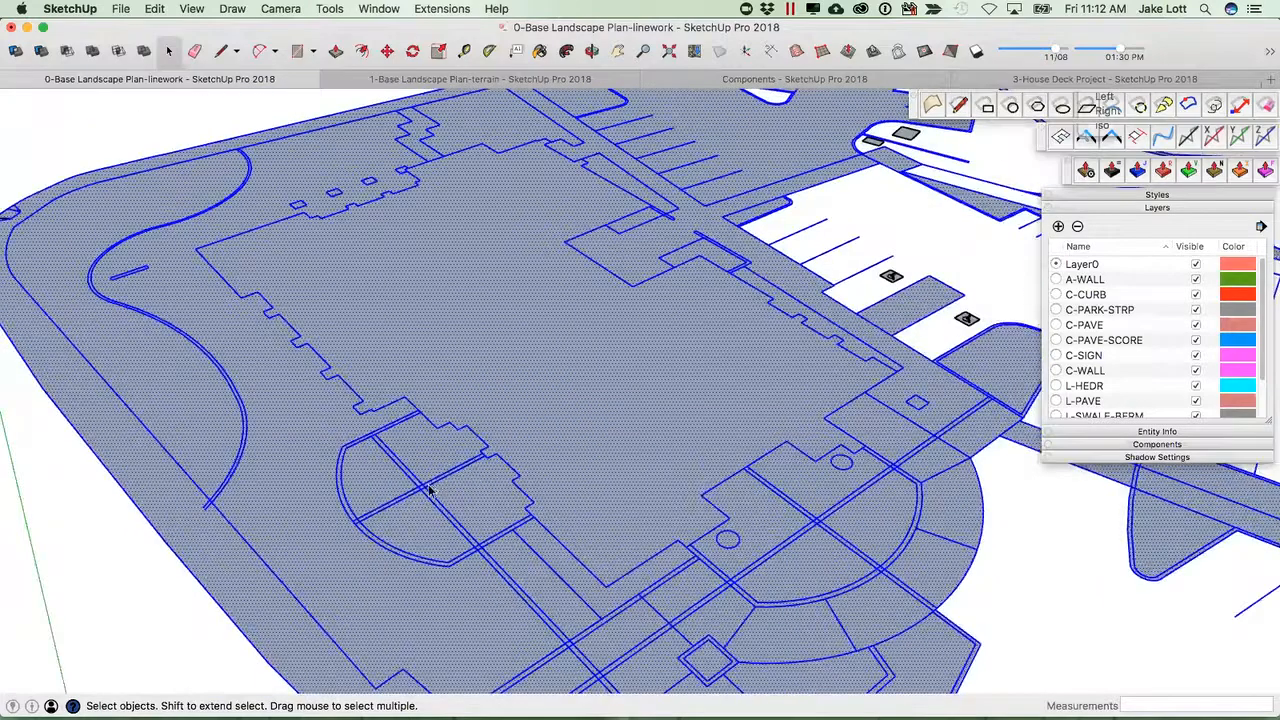
scroll(438, 470, "down", 2)
scroll(430, 465, "up", 5)
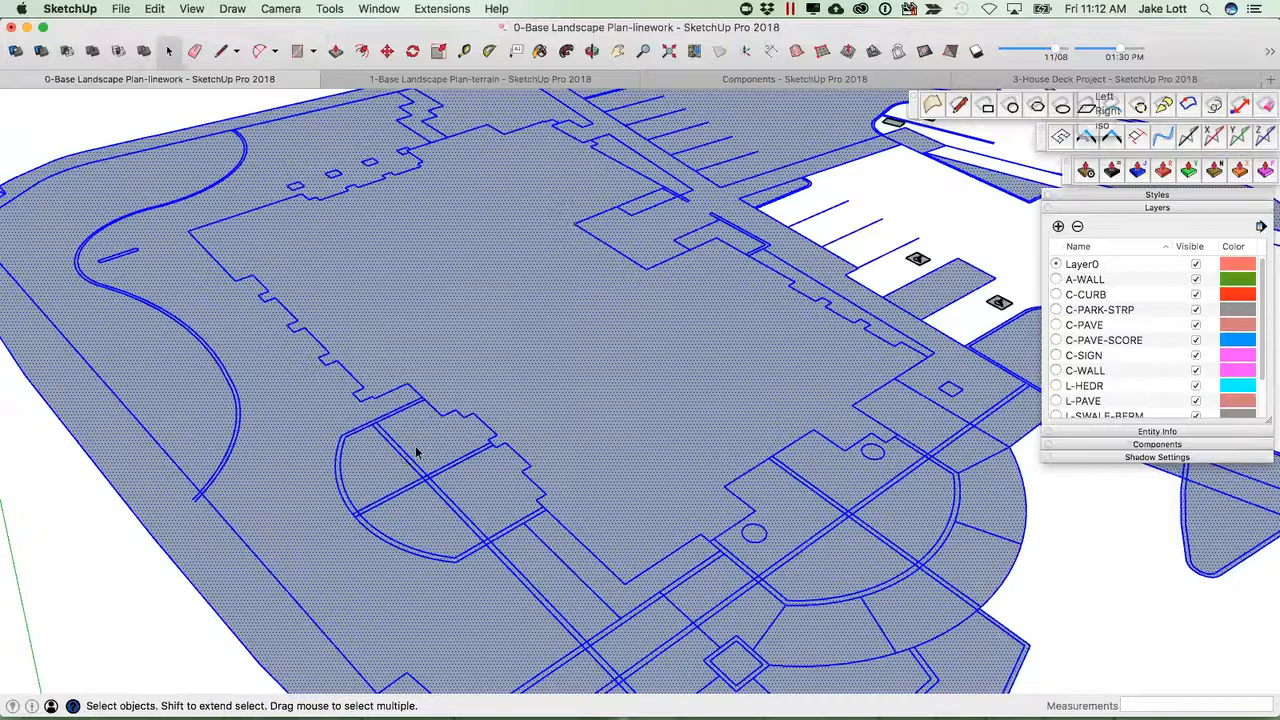
left_click(584, 341)
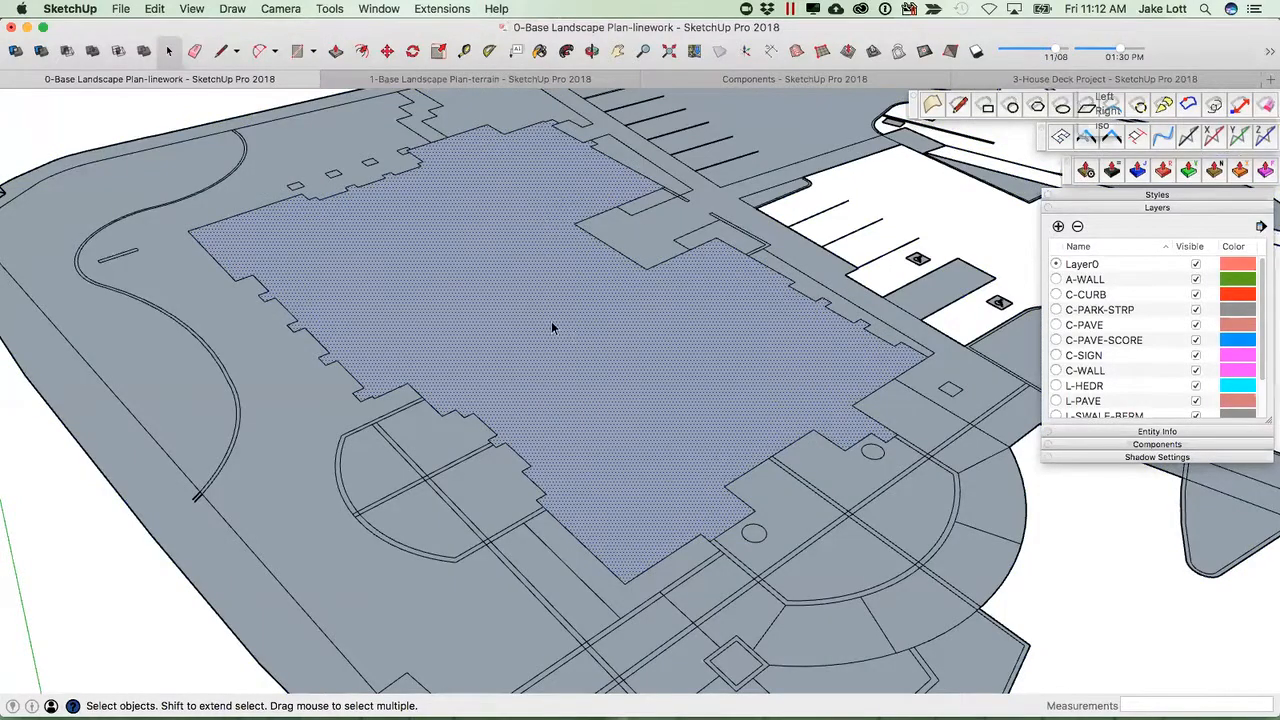
double_click(544, 340)
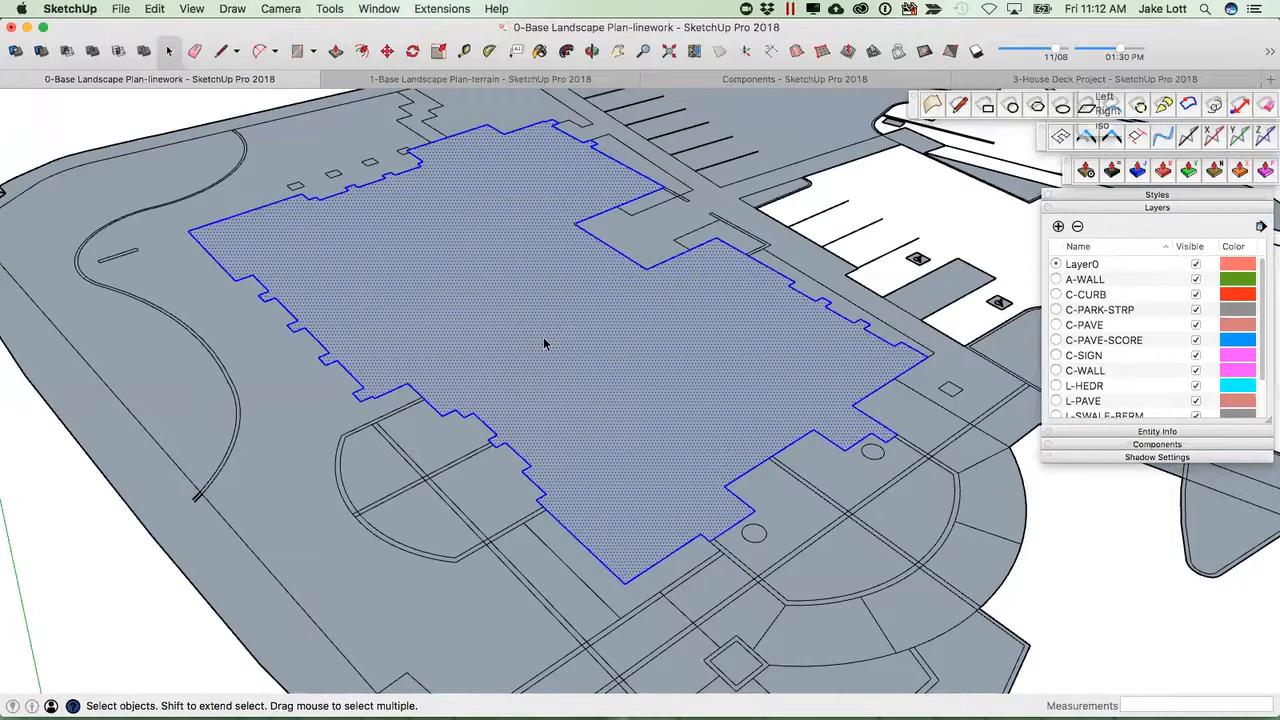
left_click(543, 338, "shift")
middle_click_drag(510, 462, 397, 385)
scroll(397, 385, "up", 1)
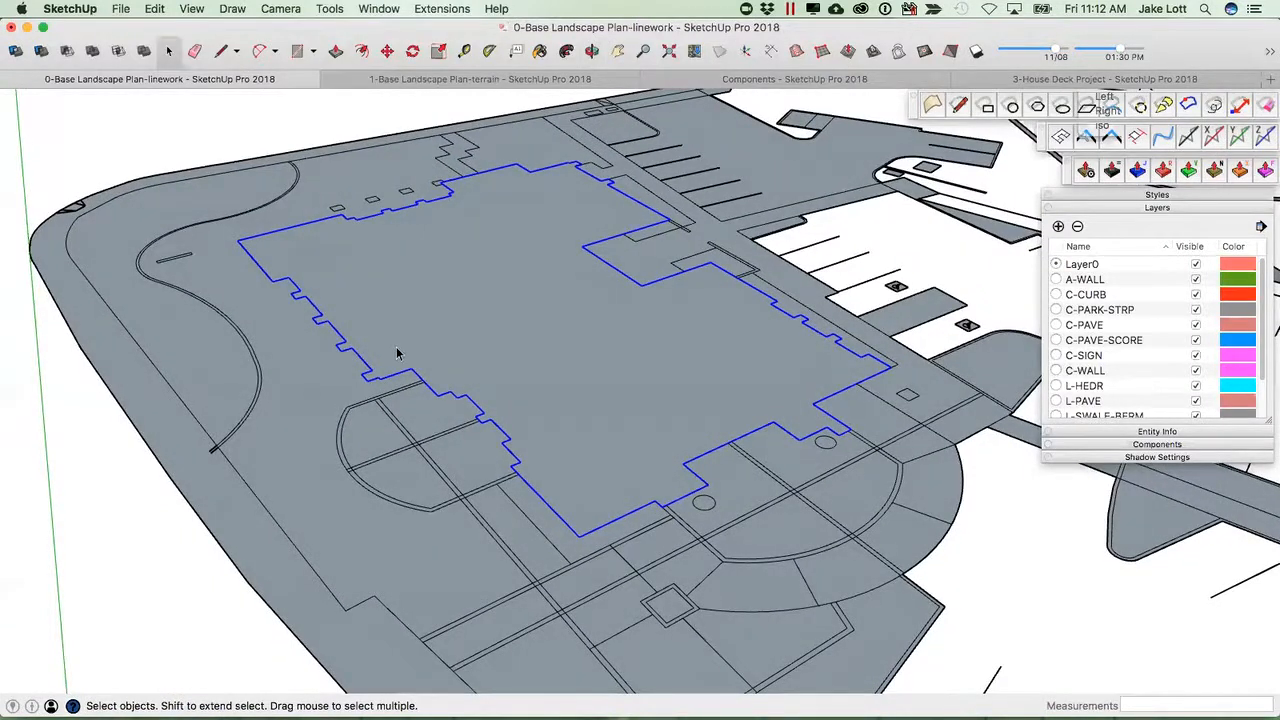
key("f")
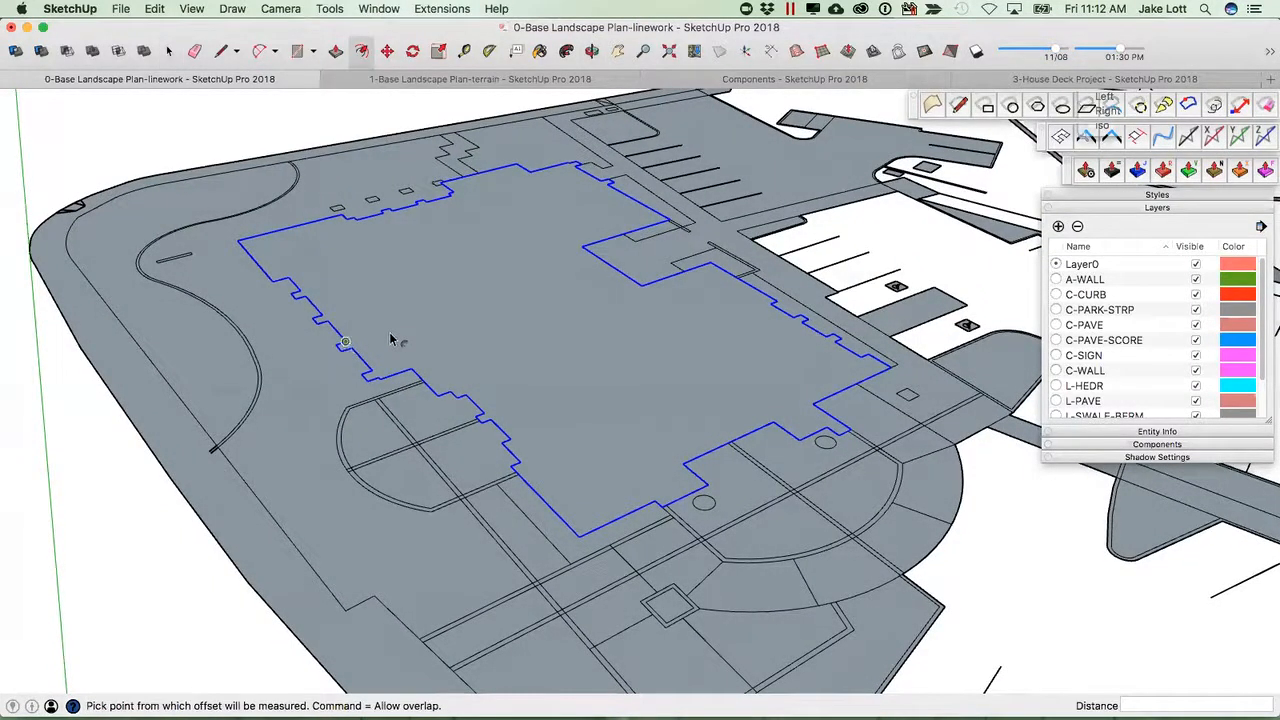
left_click(351, 347)
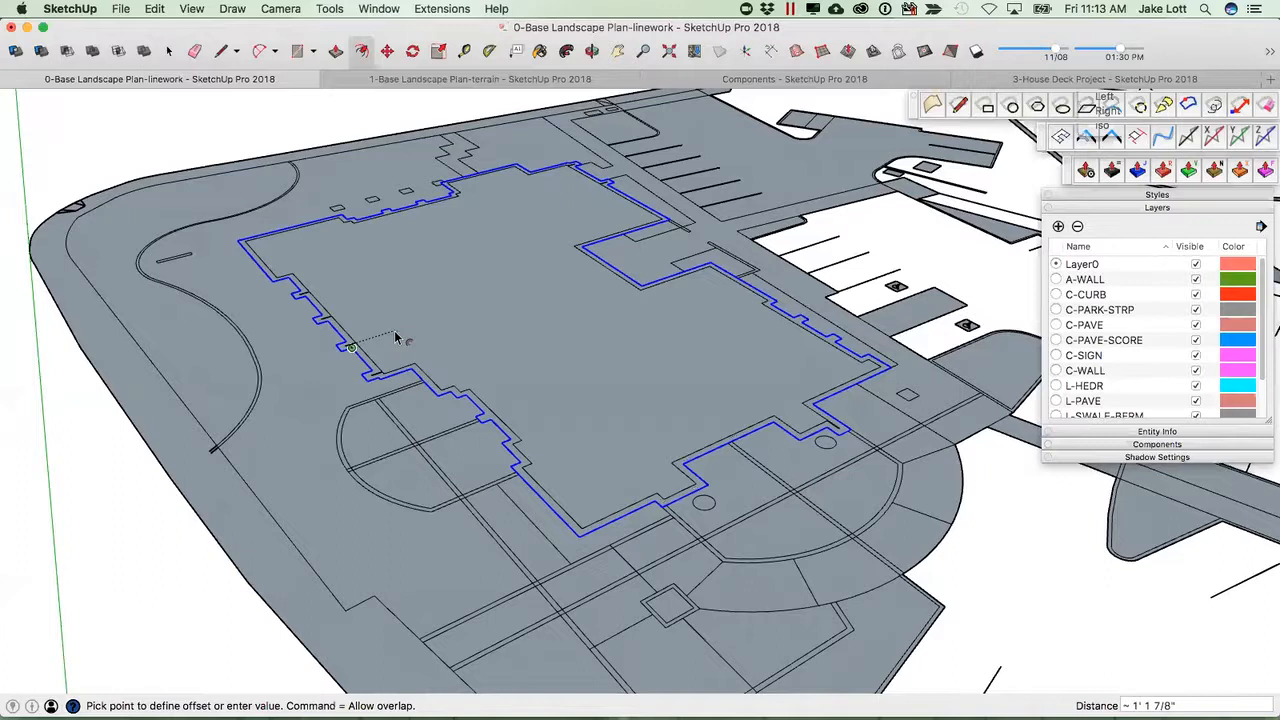
key("Escape")
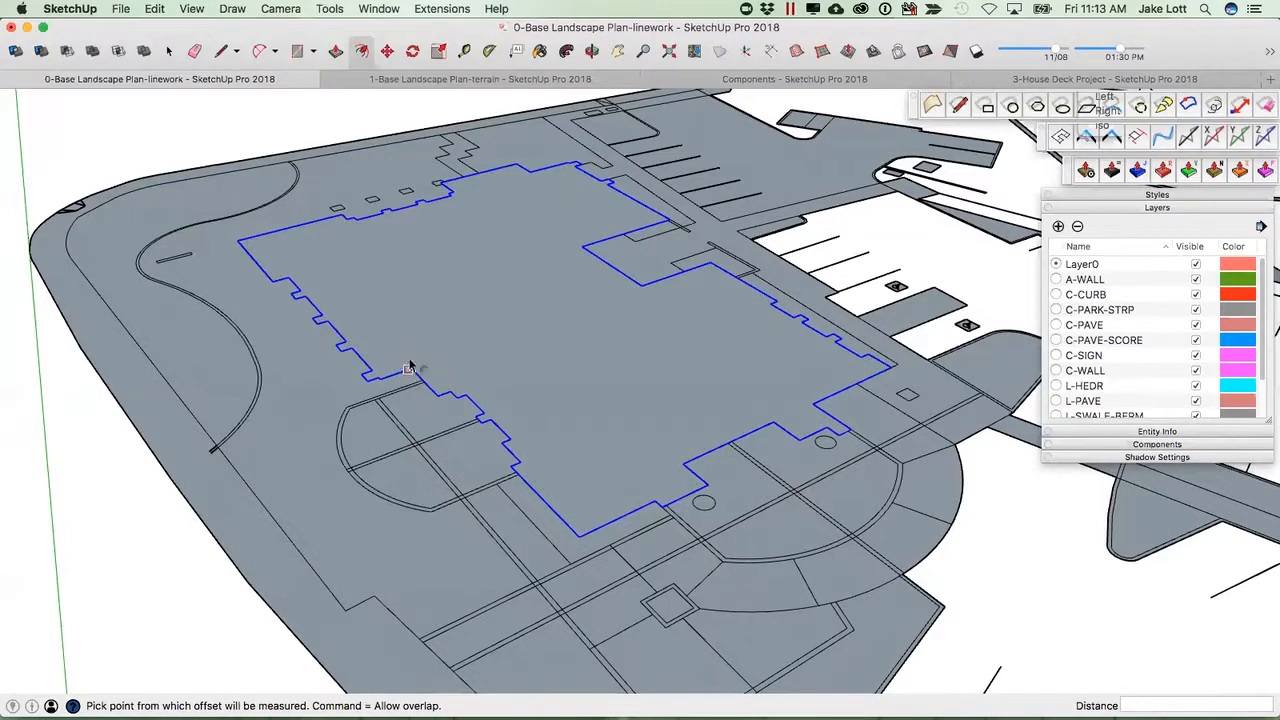
key("space")
Select the building footprint's outline edges and weld them into one curve with the Weld extension.
left_click(89, 422)
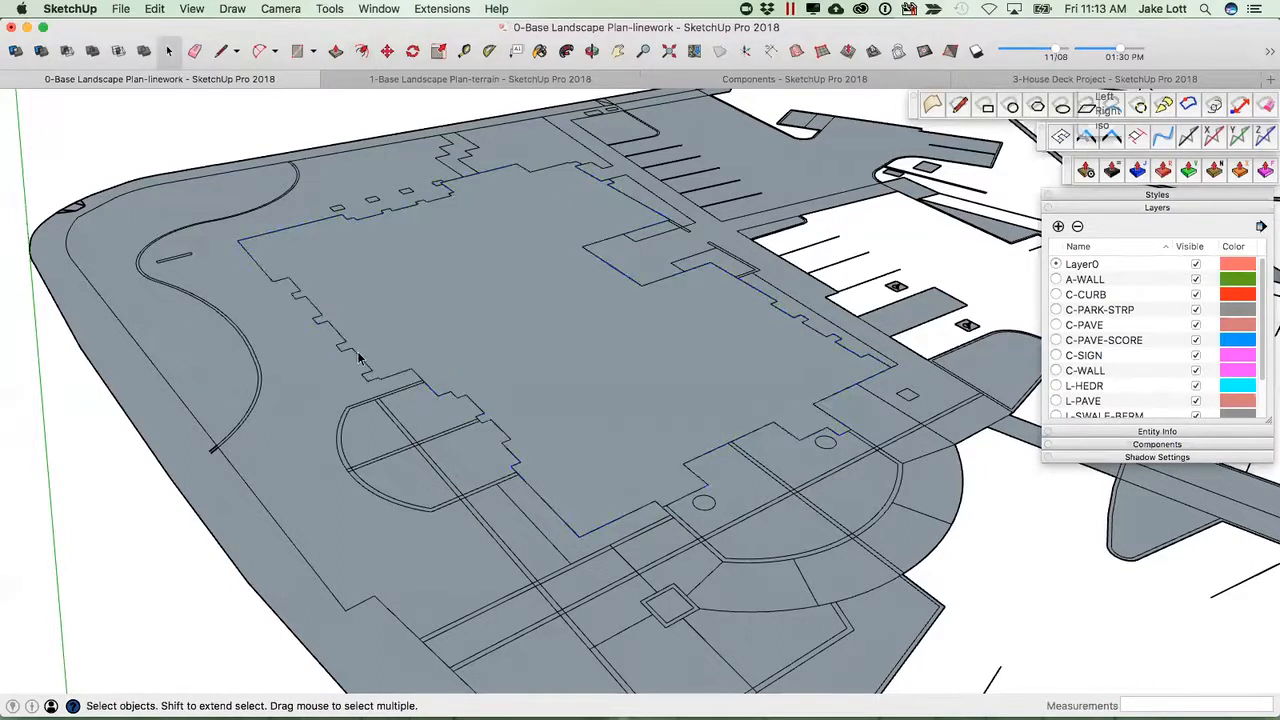
left_click(385, 376)
left_click(414, 375)
double_click(479, 325)
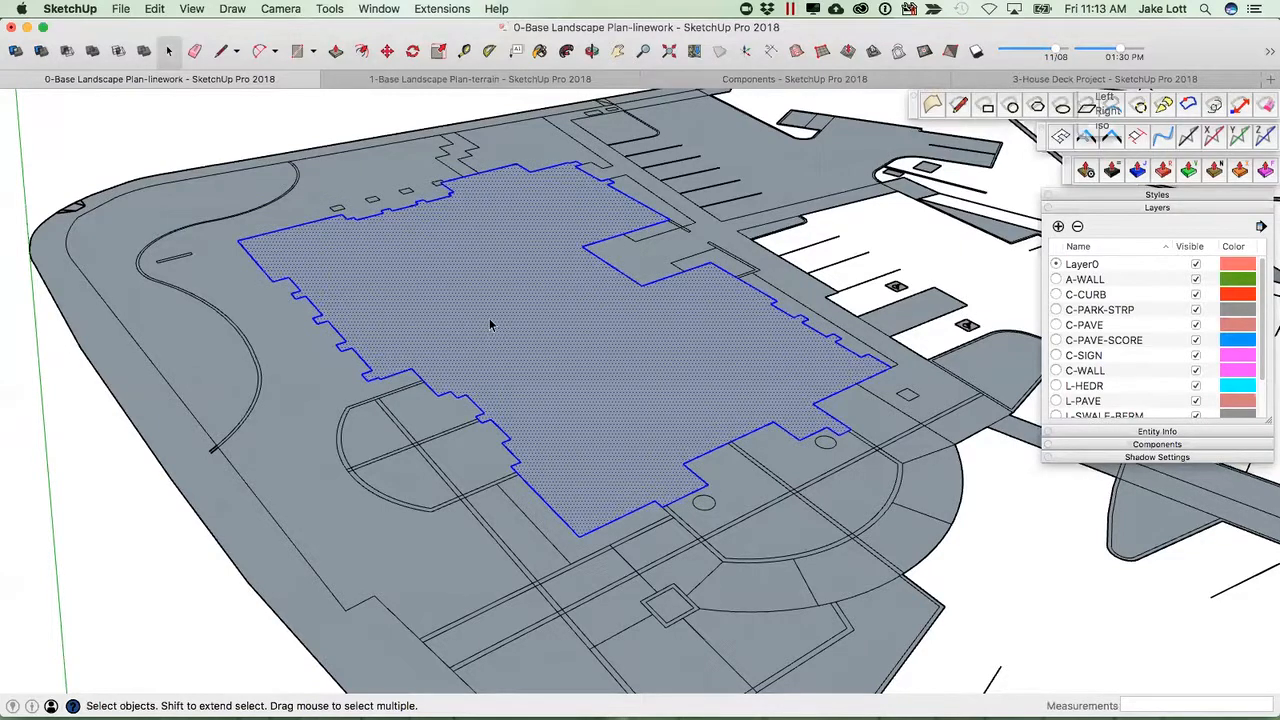
left_click(490, 308, "shift")
left_click(1269, 54)
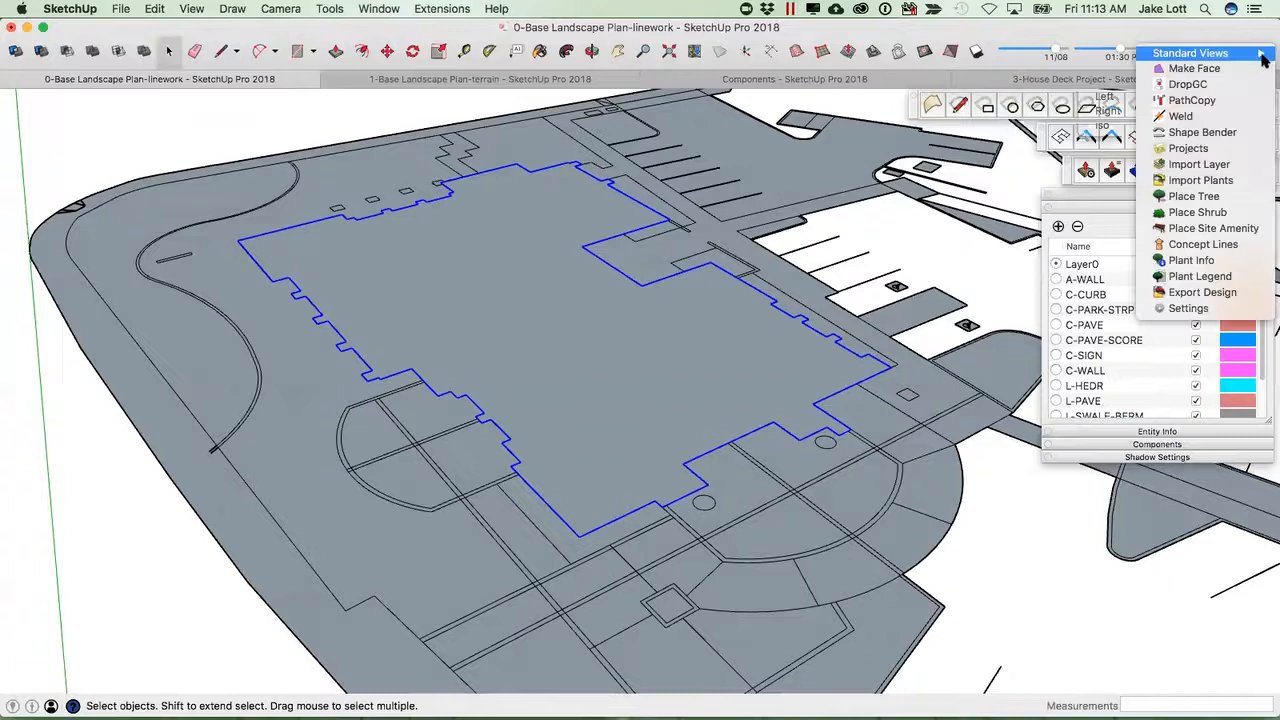
left_click(1179, 117)
Select the building footprint's outline edges and make them into a group.
left_click(638, 284)
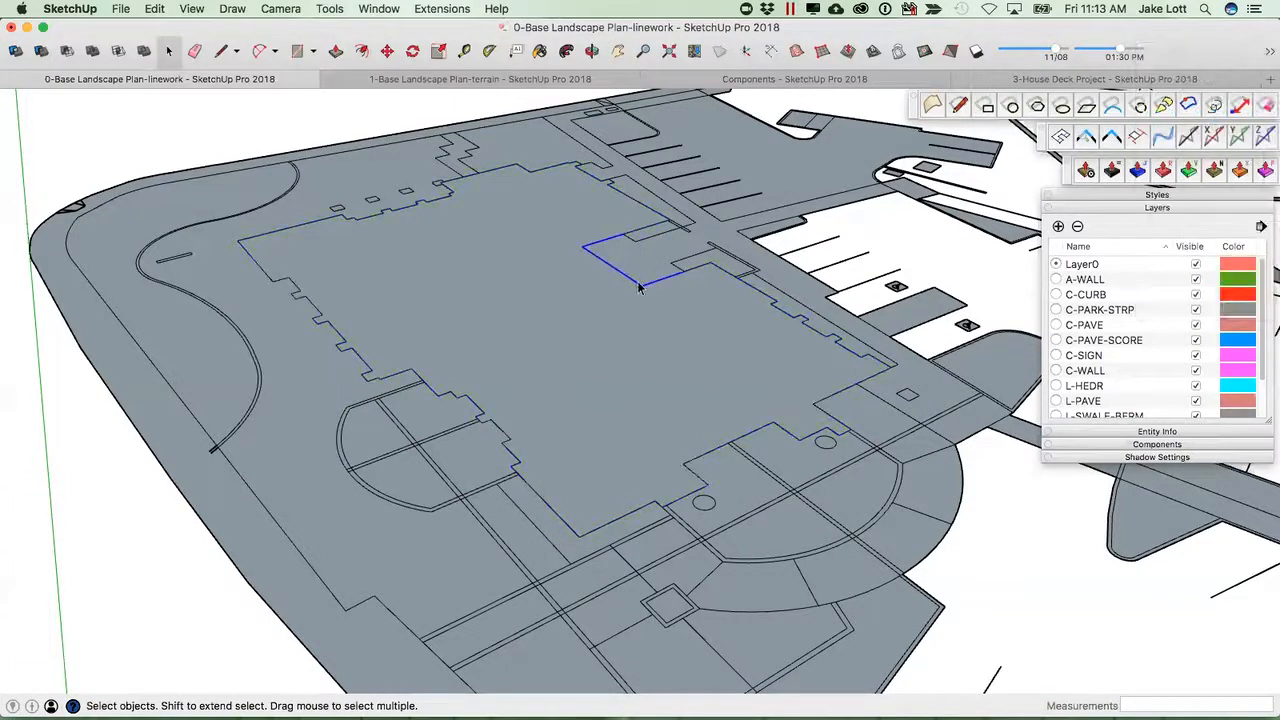
left_click(737, 280)
scroll(739, 280, "up", 3)
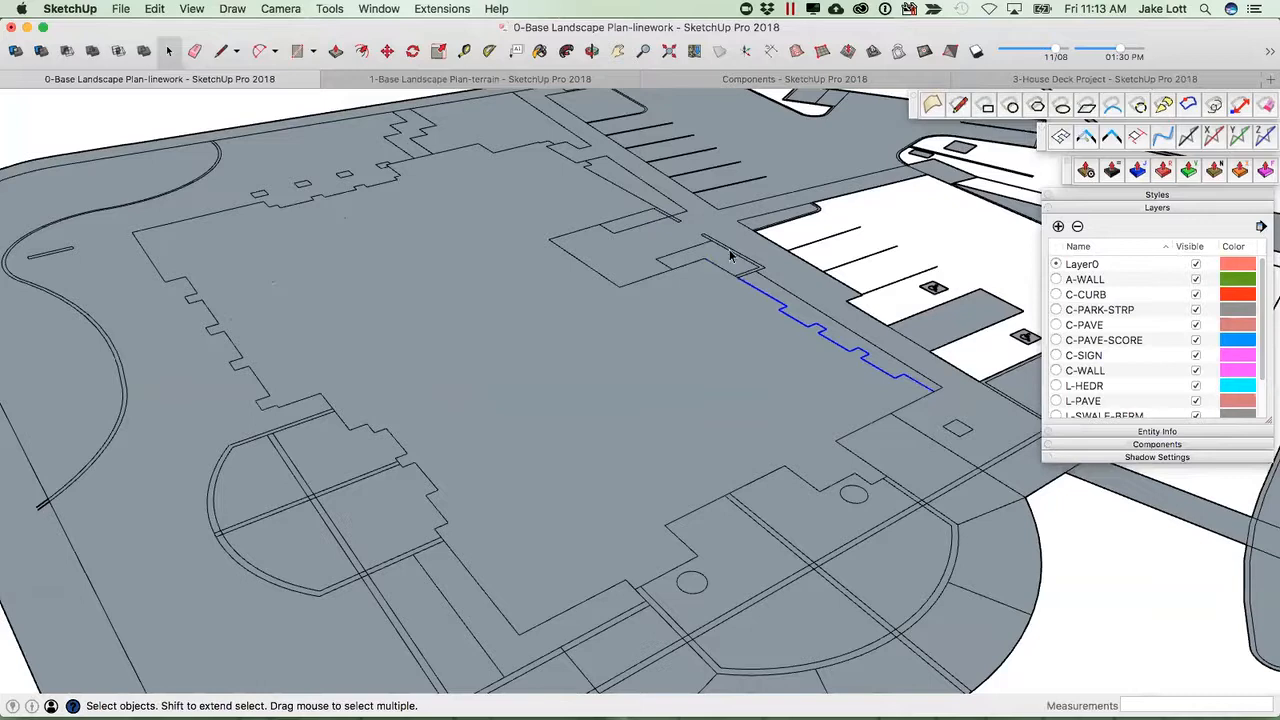
scroll(538, 338, "down", 3)
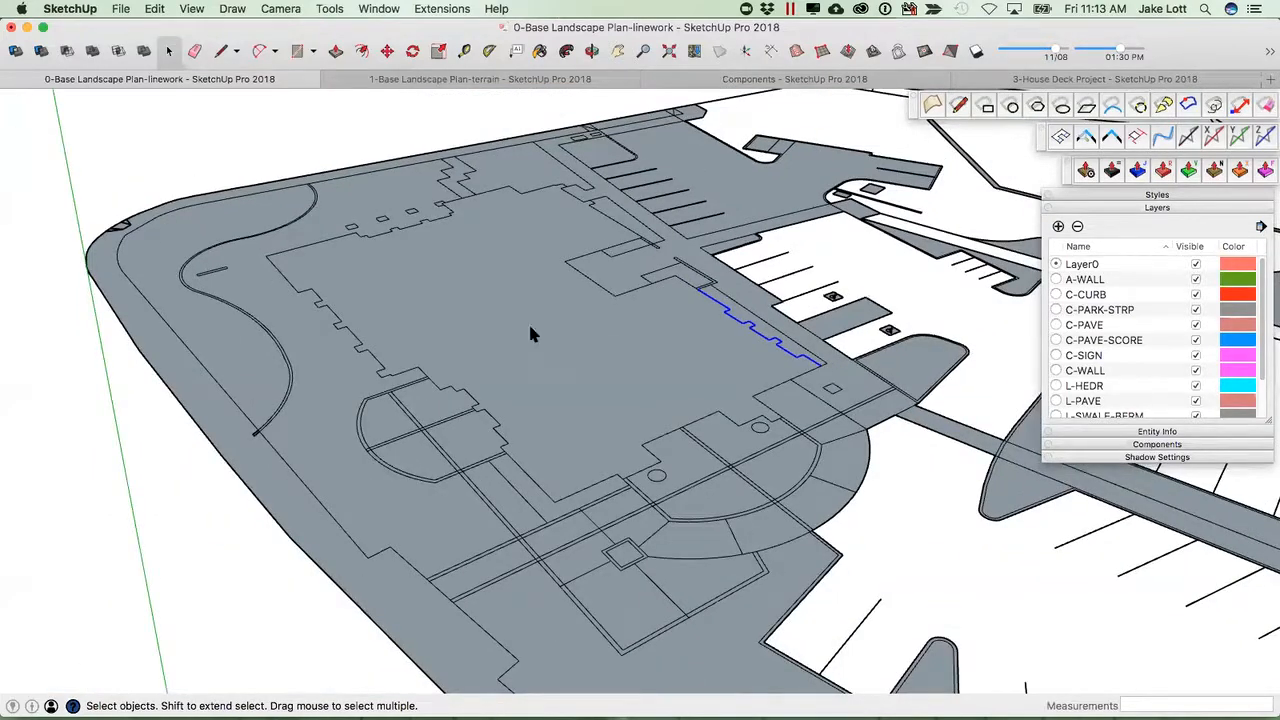
double_click(530, 335)
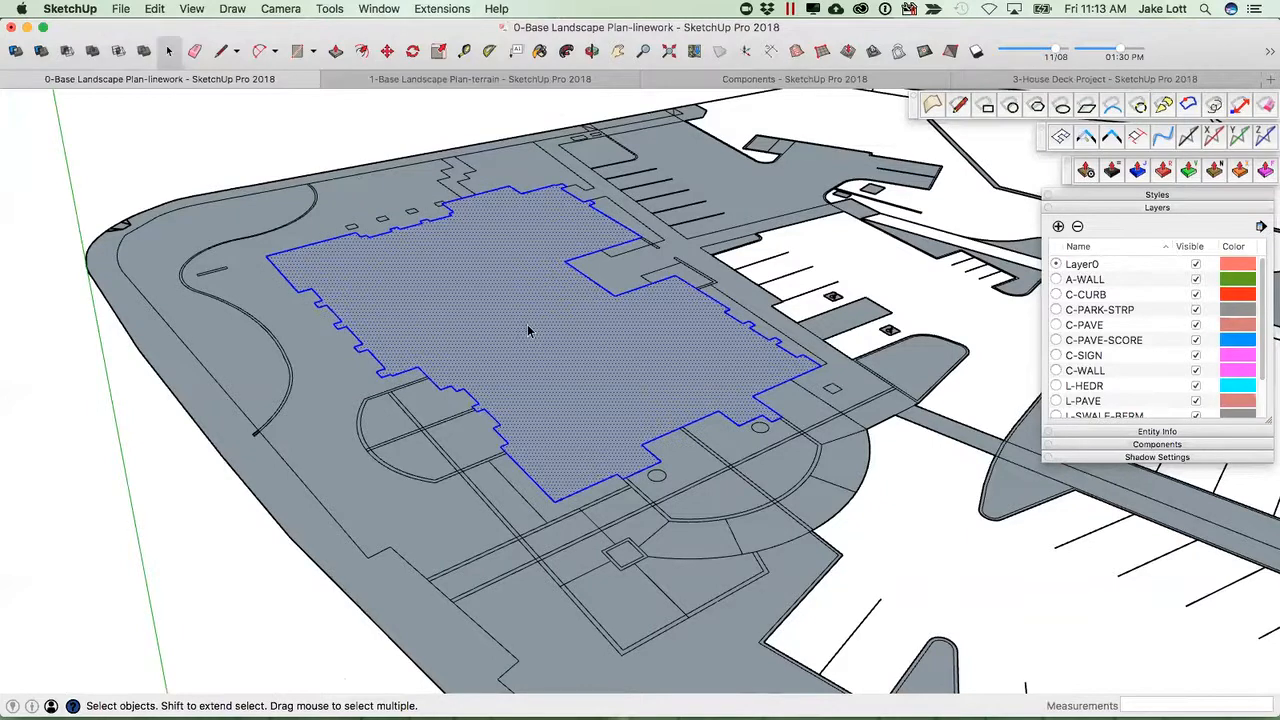
left_click(515, 326, "shift")
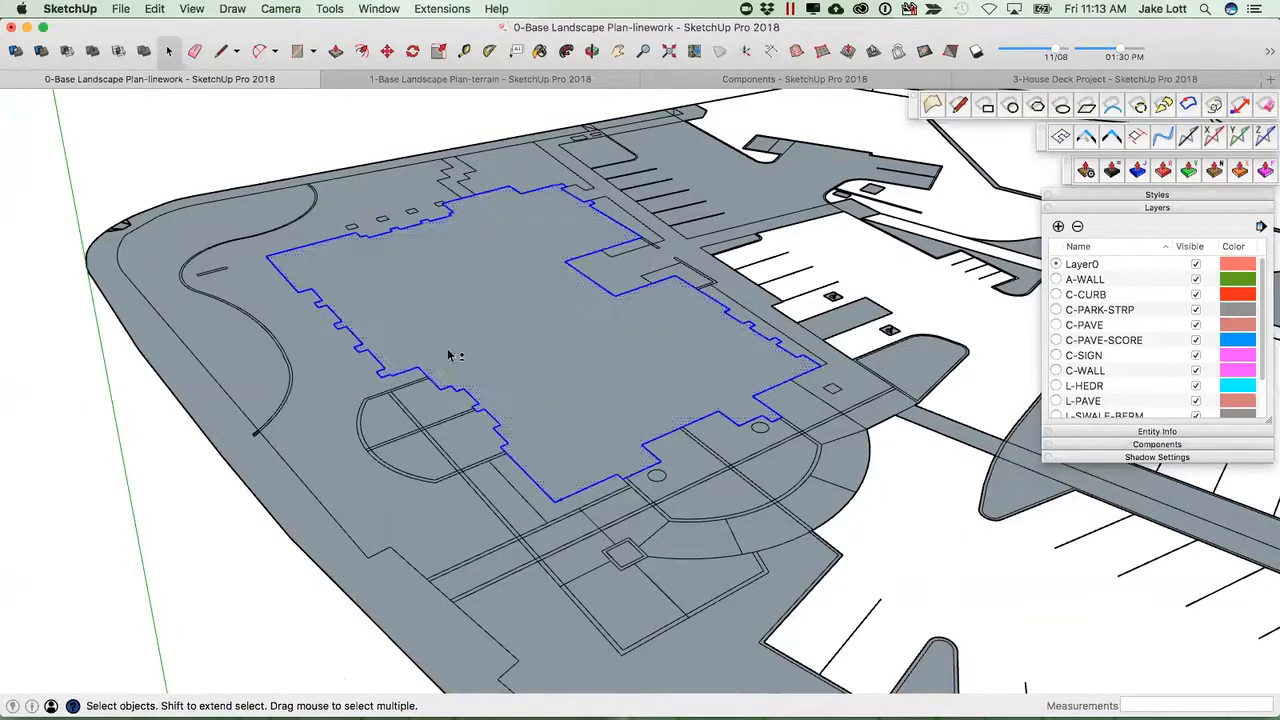
right_click(380, 368)
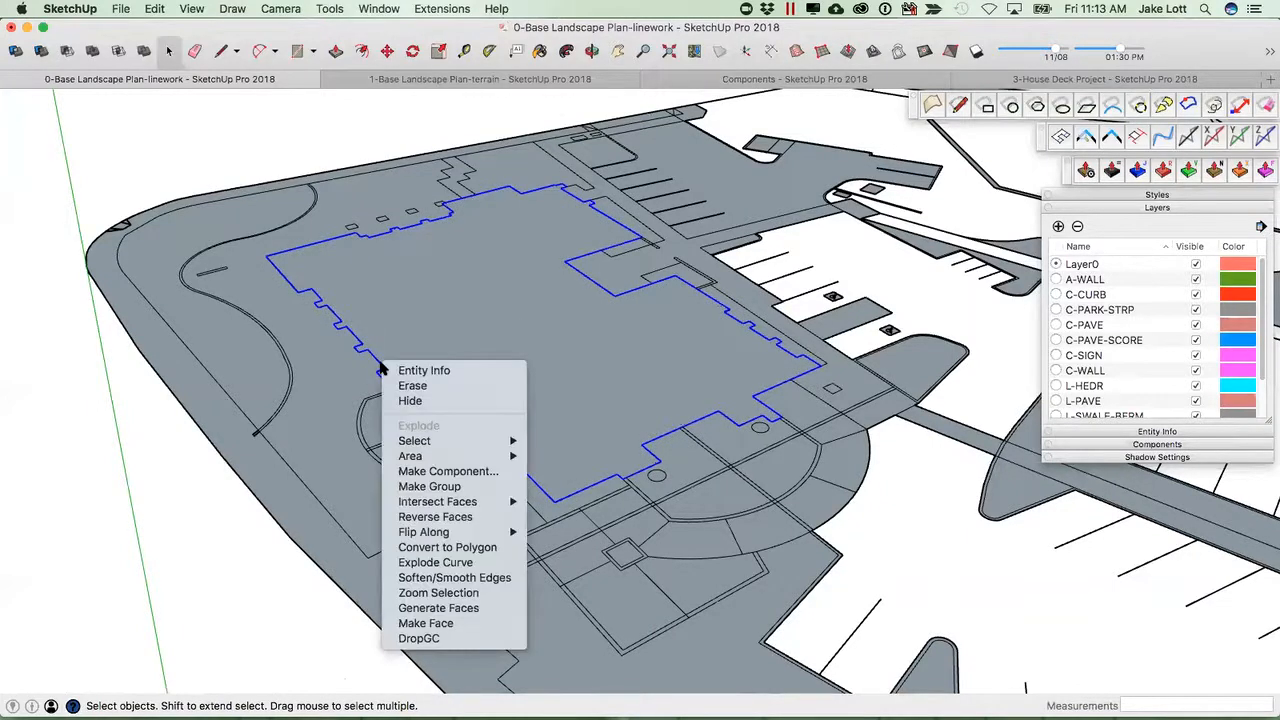
left_click(429, 487)
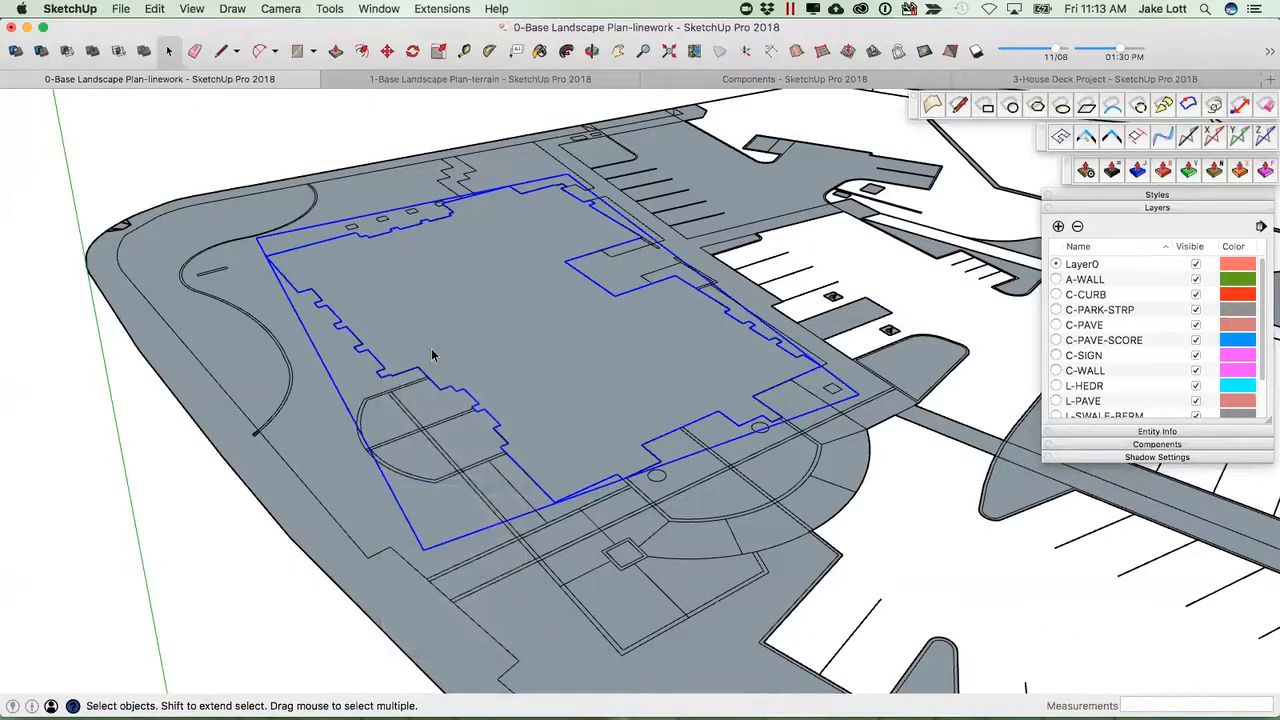
left_click(377, 362)
left_click(378, 366)
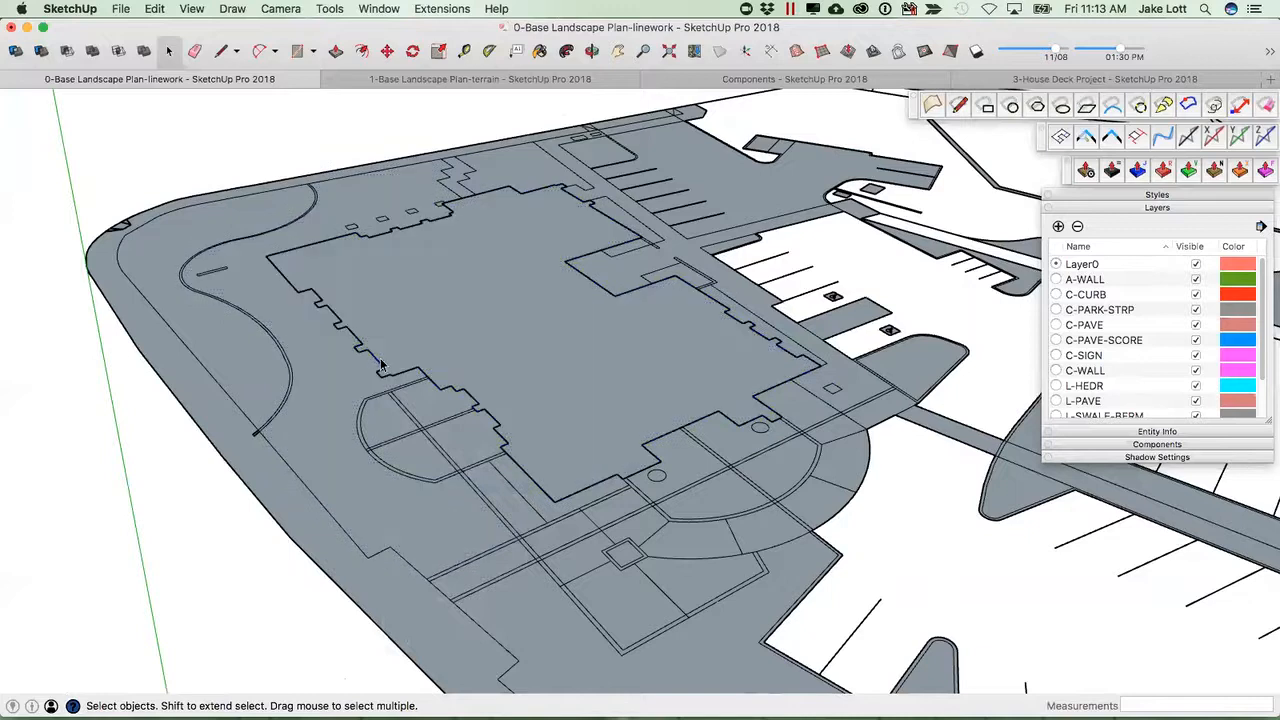
left_click(378, 367)
left_click(442, 363)
Select the building footprint face together with its outline edges and make them into a group.
left_click(242, 170)
left_click_drag(222, 144, 872, 620)
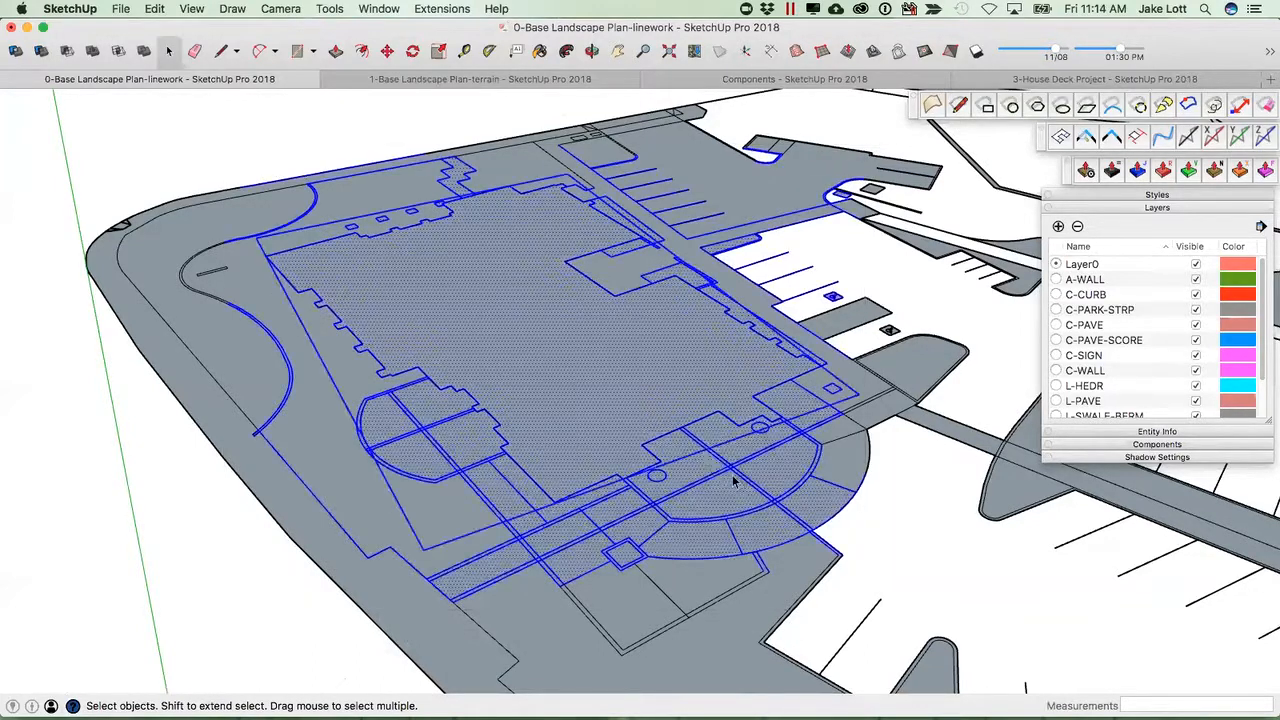
left_click(637, 458)
left_click(559, 416)
double_click(553, 404)
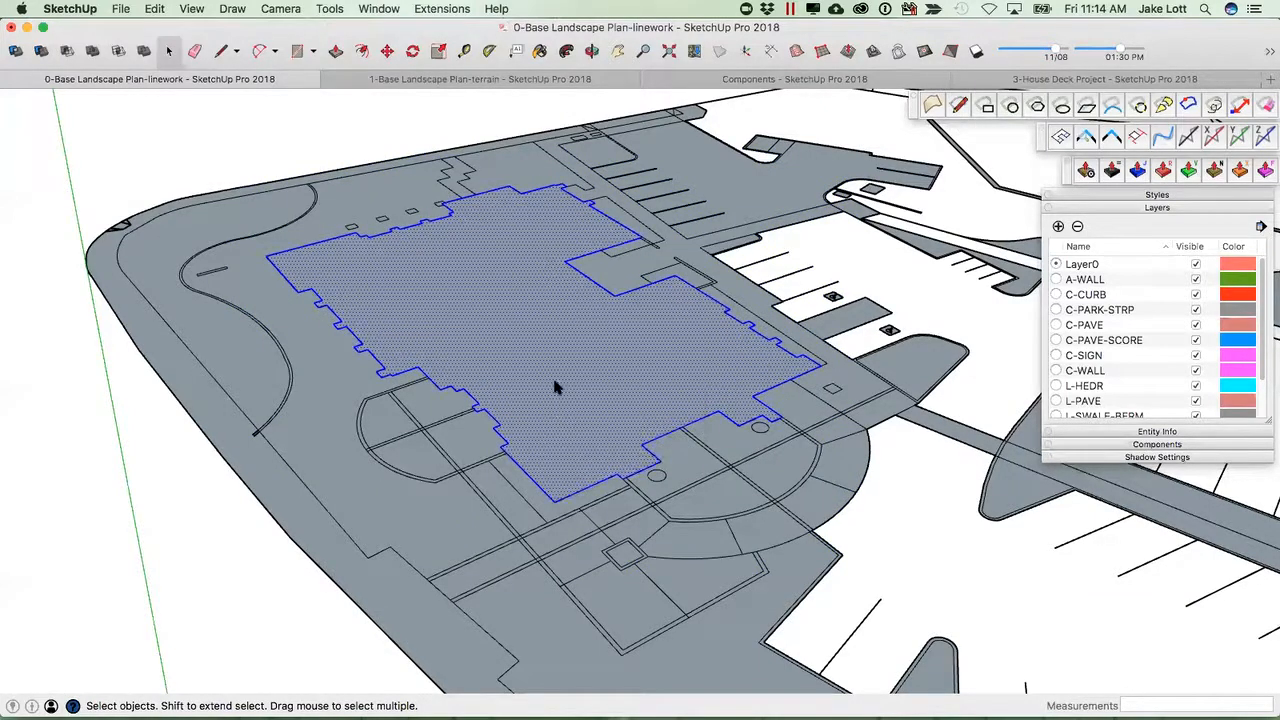
right_click(556, 385)
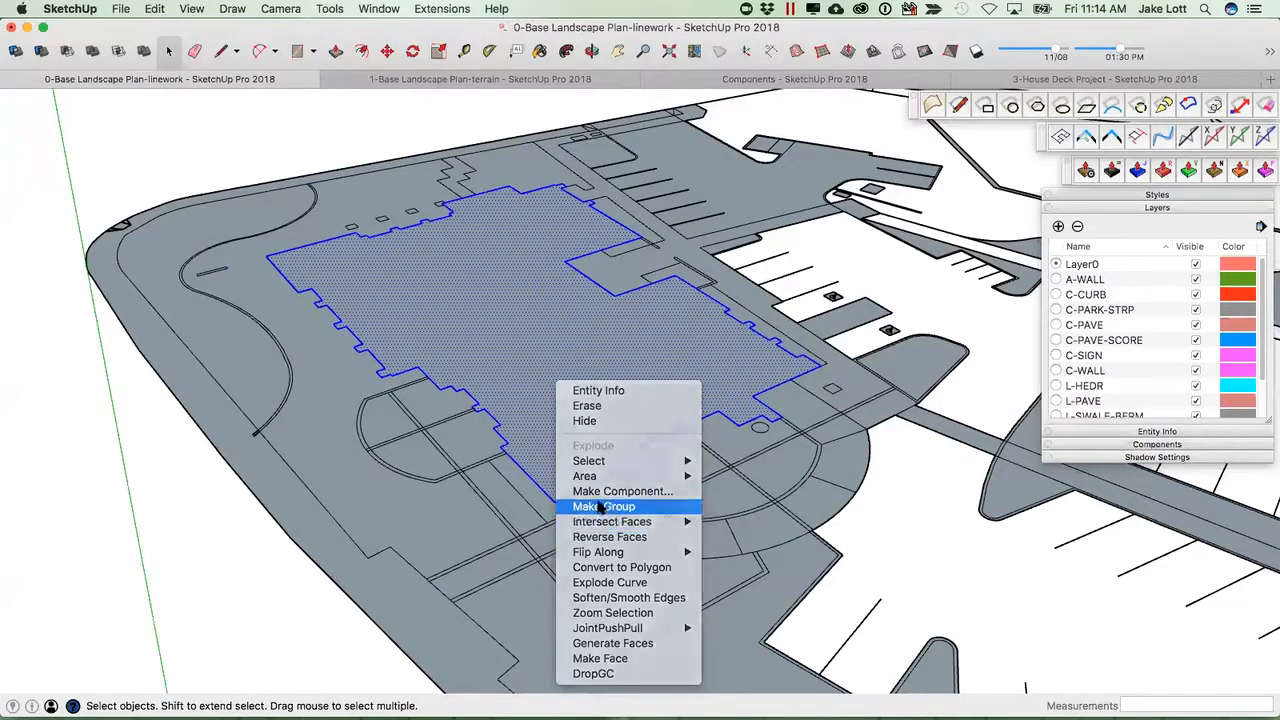
left_click(600, 508)
Open the new group and examine the building footprint's outline edges up close.
double_click(573, 420)
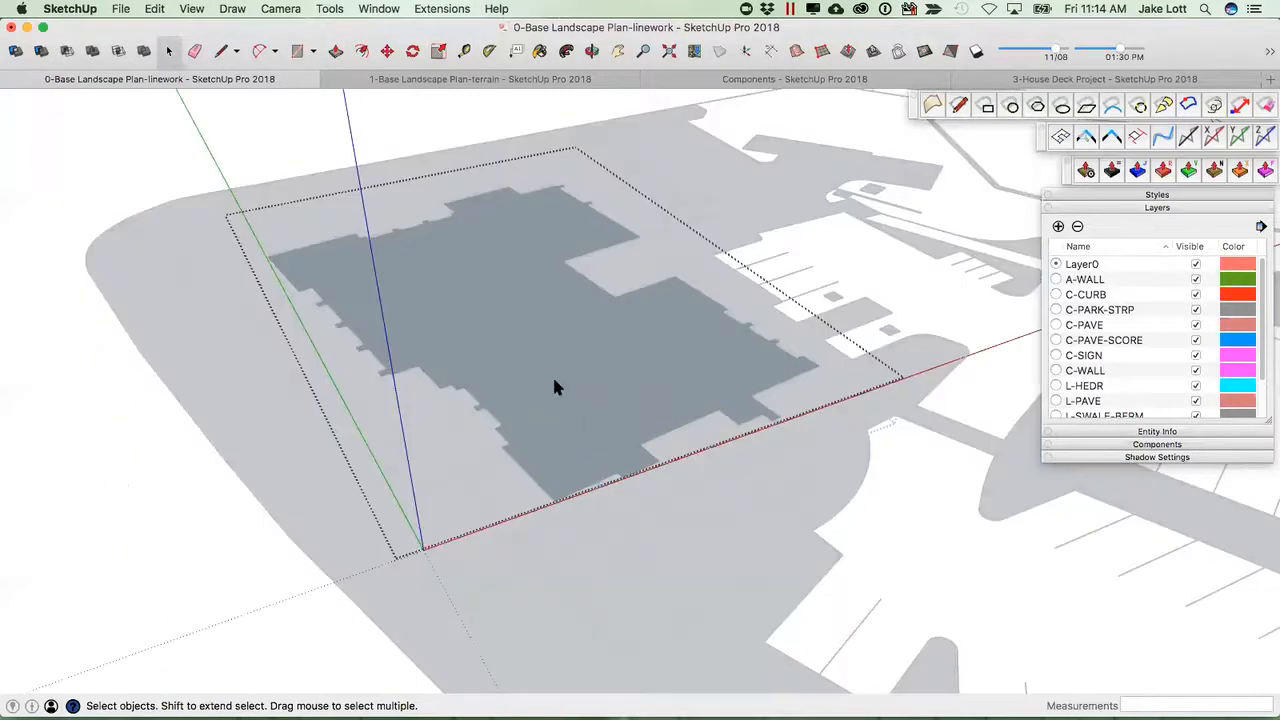
left_click(530, 387)
middle_click_drag(481, 343, 410, 348)
scroll(312, 334, "up", 5)
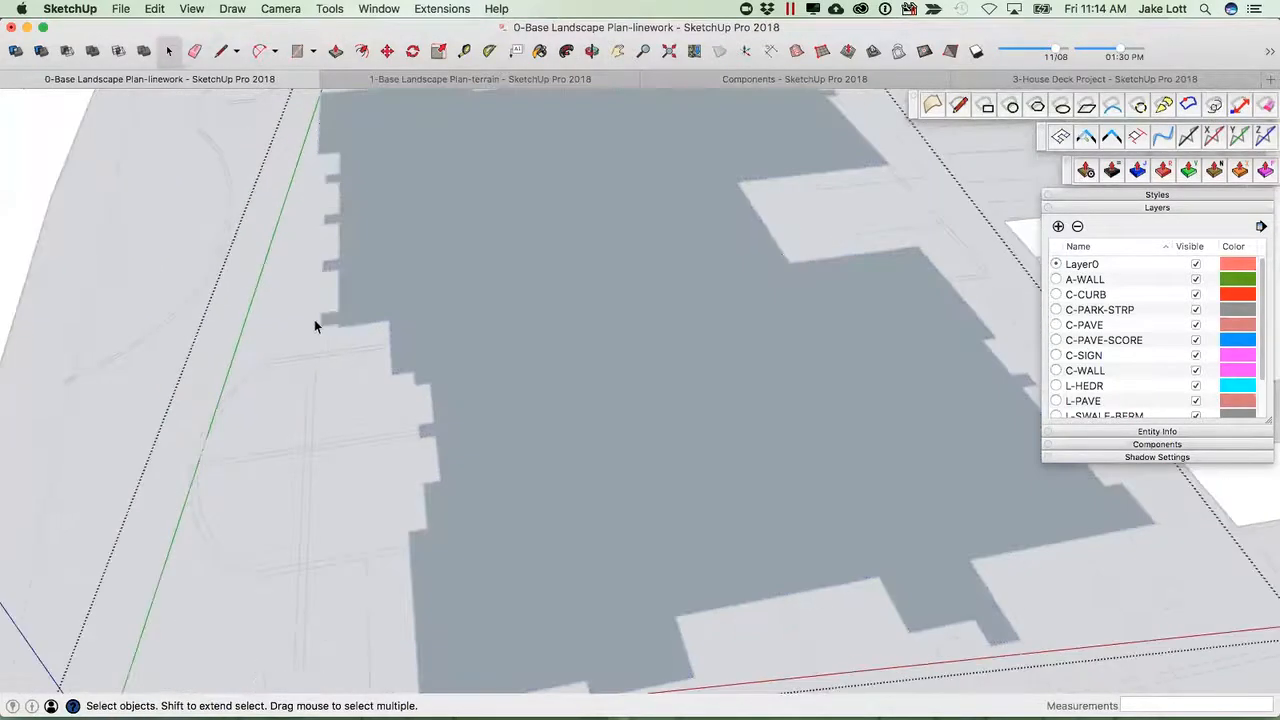
left_click(181, 262)
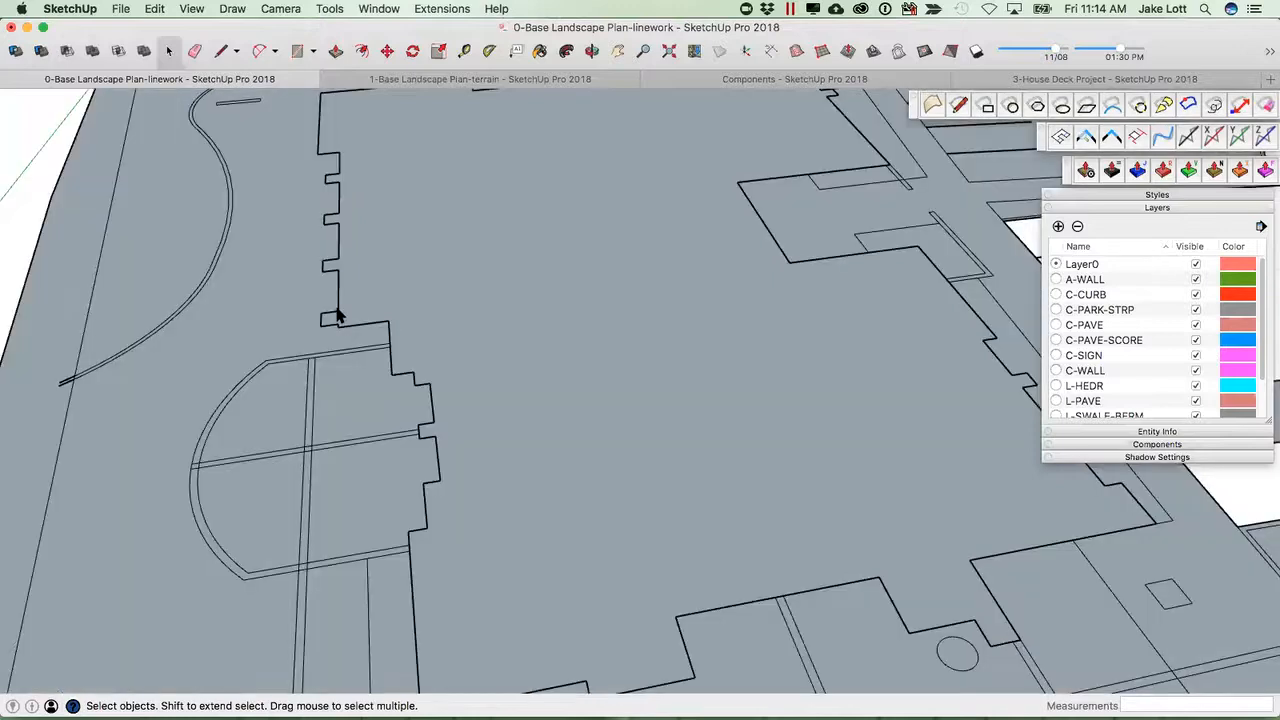
left_click(335, 313)
left_click(358, 311)
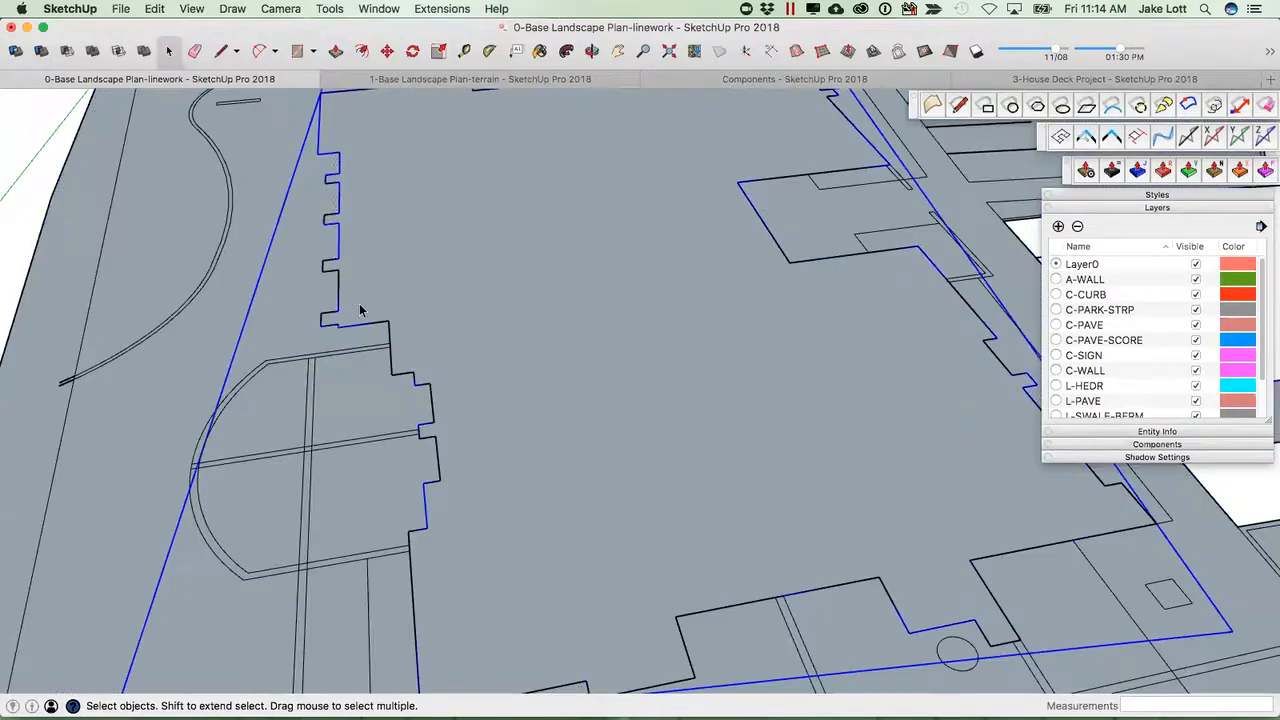
double_click(359, 311)
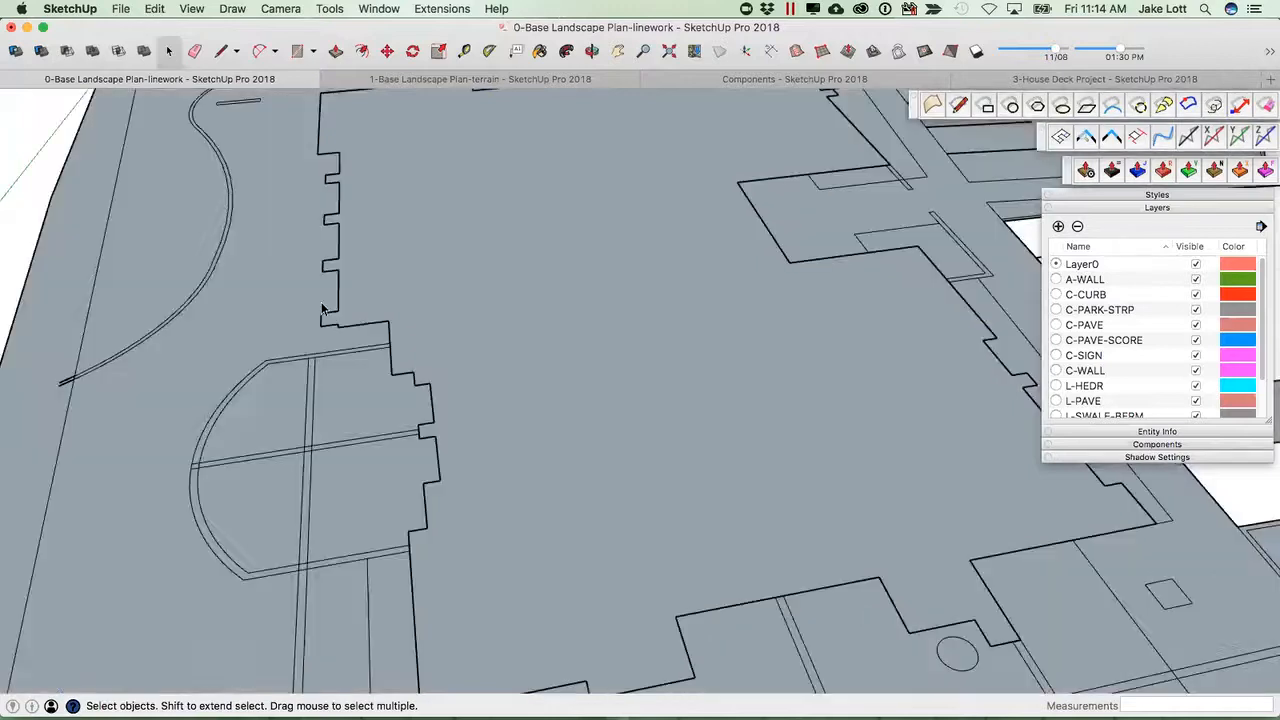
left_click(335, 305)
left_click(341, 302)
scroll(453, 319, "down", 4)
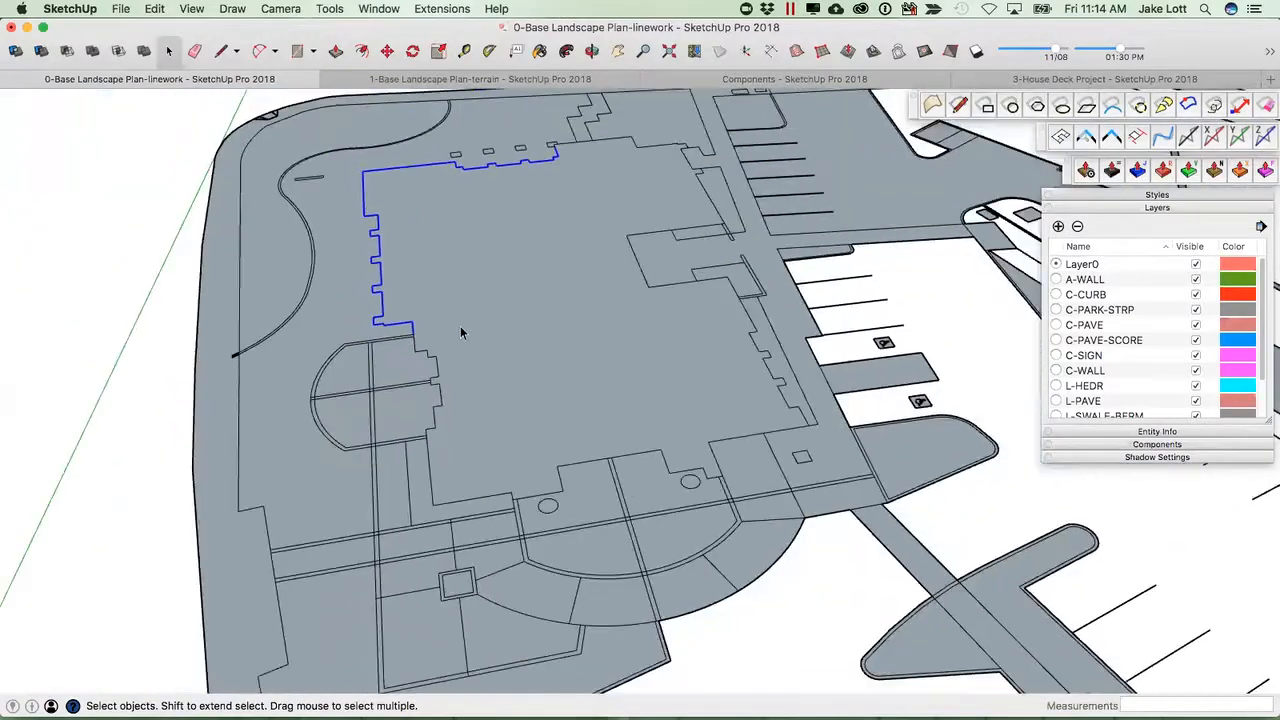
Select the footprint face with its bounding edges again and group them.
left_click(380, 298)
mouse_move(453, 324)
middle_mouse_down()
mouse_move(500, 330)
mouse_move(466, 318)
middle_mouse_up()
scroll(462, 324, "up", 2)
double_click(457, 329)
scroll(370, 333, "up", 3)
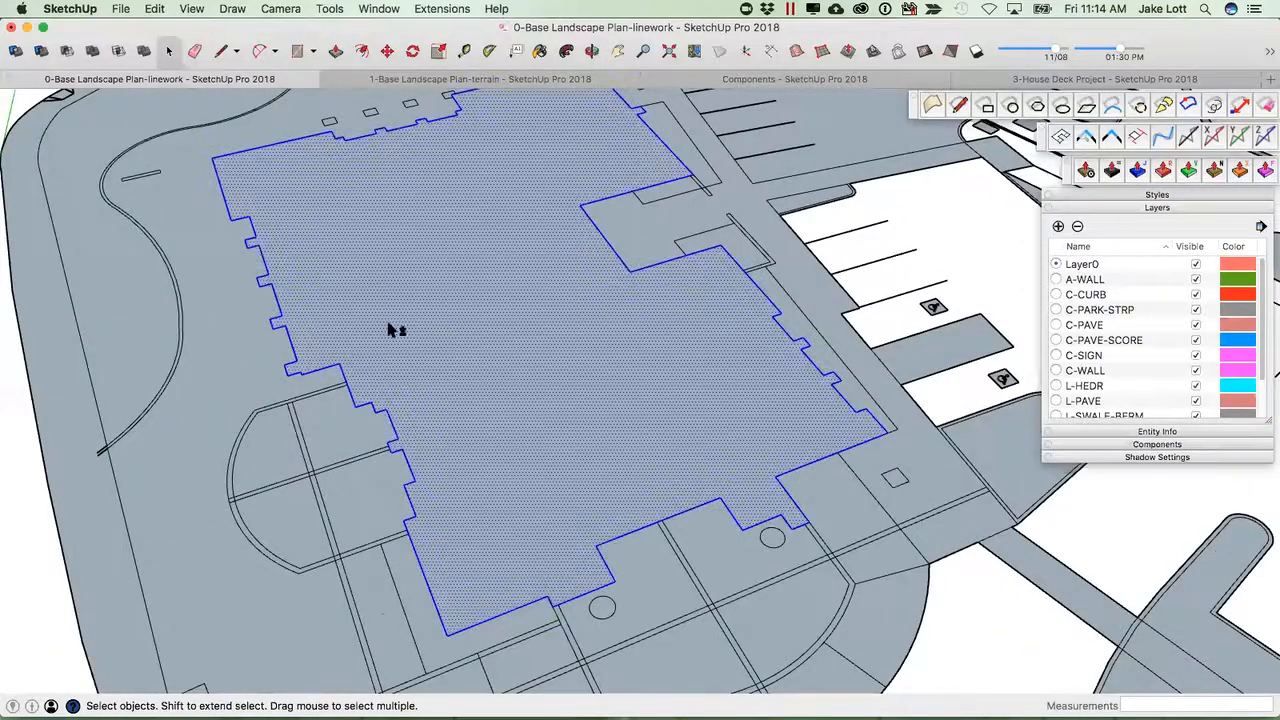
right_click(395, 322)
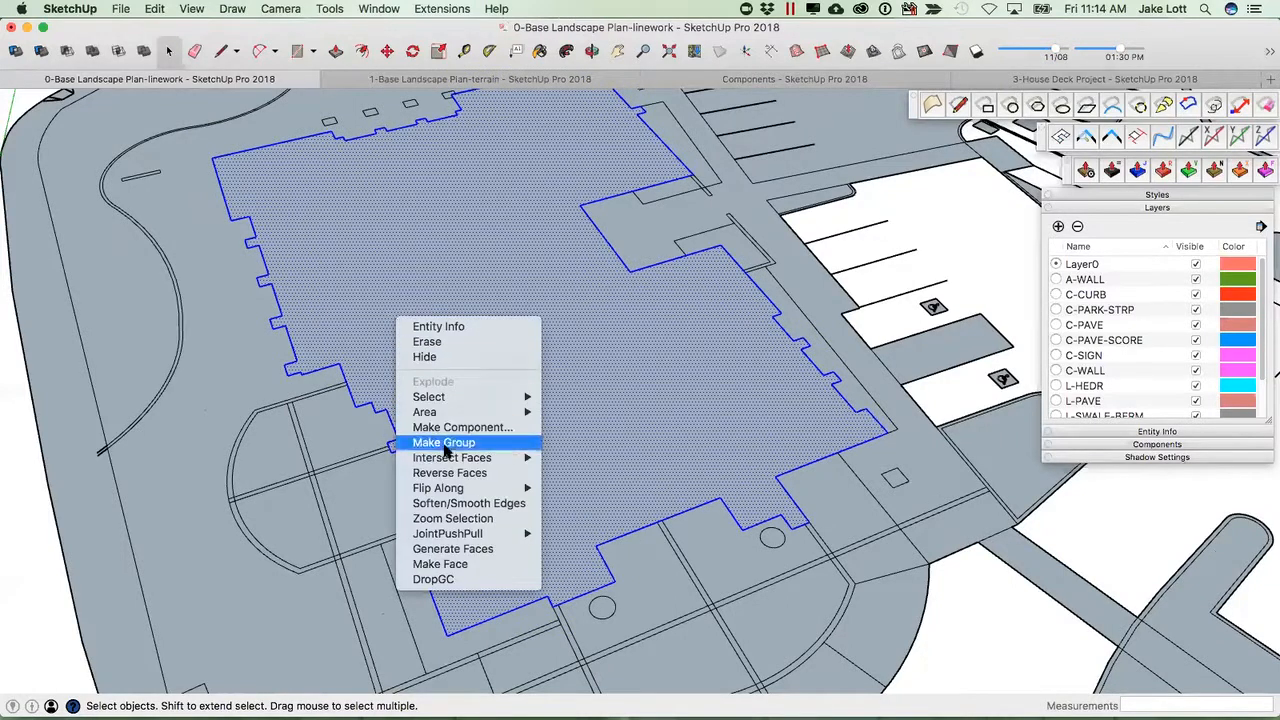
left_click(430, 442)
Inside the group, select only the footprint's outline edges and make them into a nested group.
double_click(409, 376)
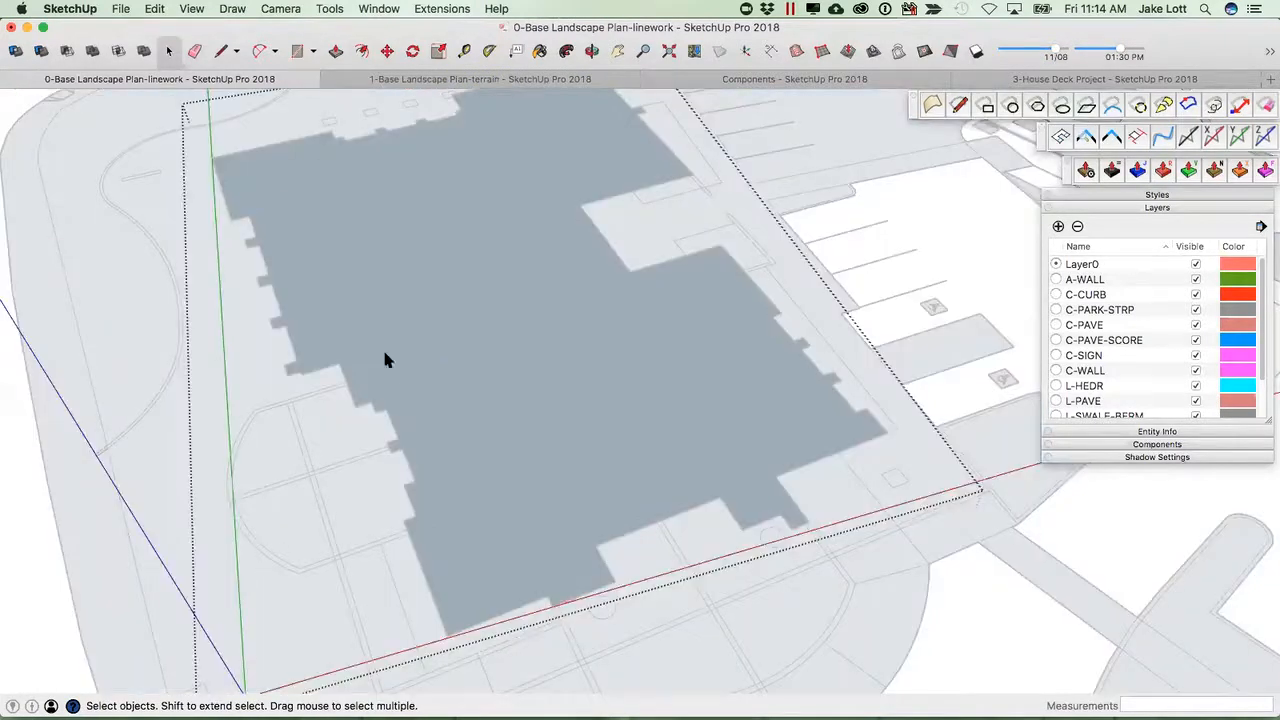
left_click(300, 368)
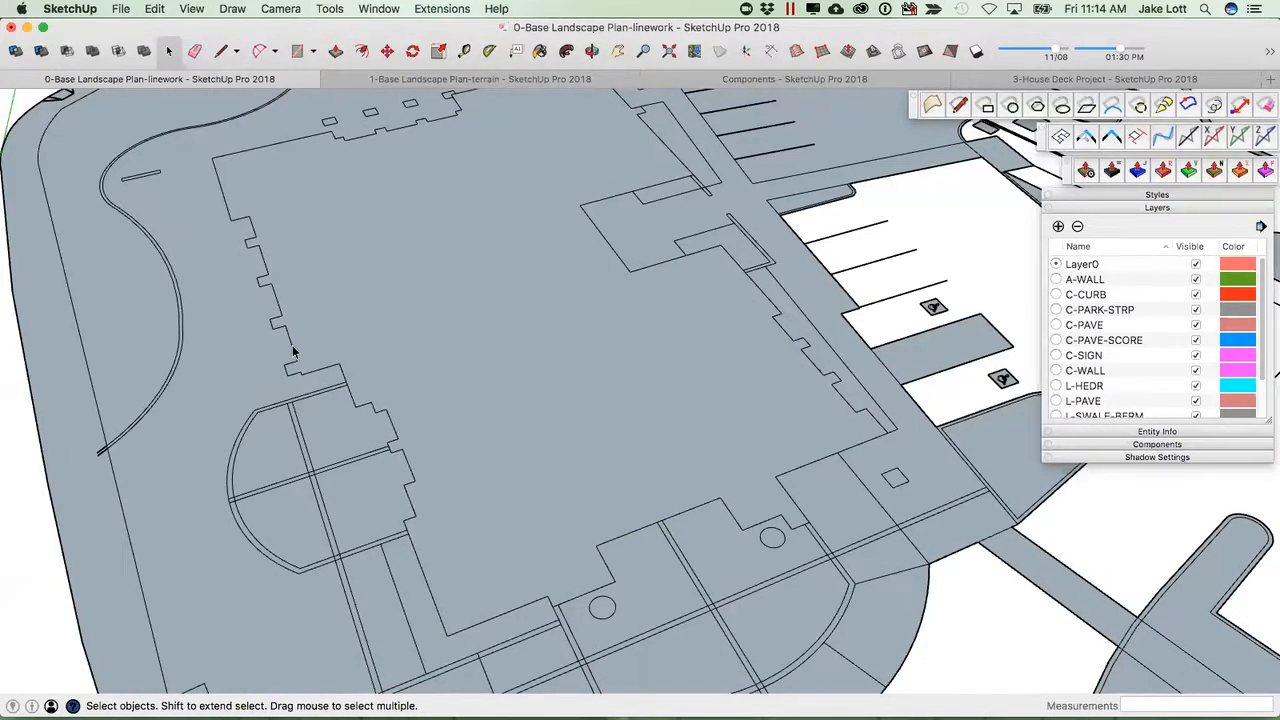
double_click(388, 335)
left_click(295, 352, "shift")
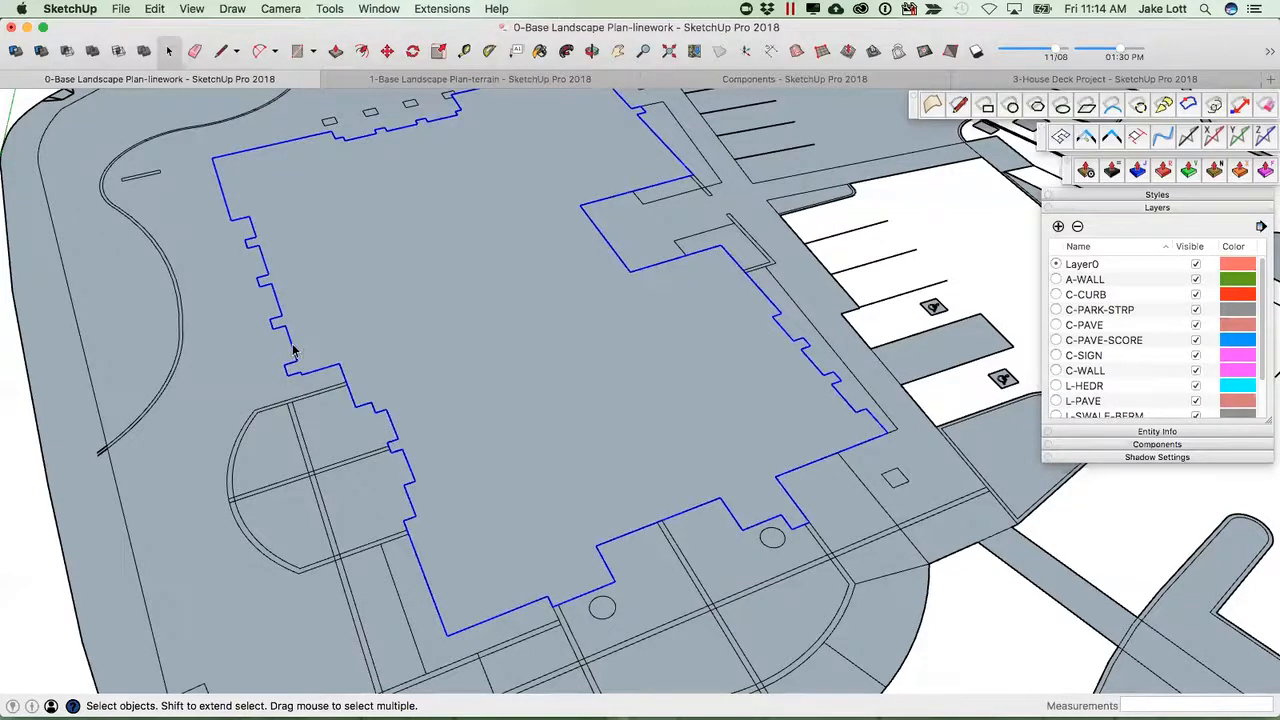
right_click(295, 351)
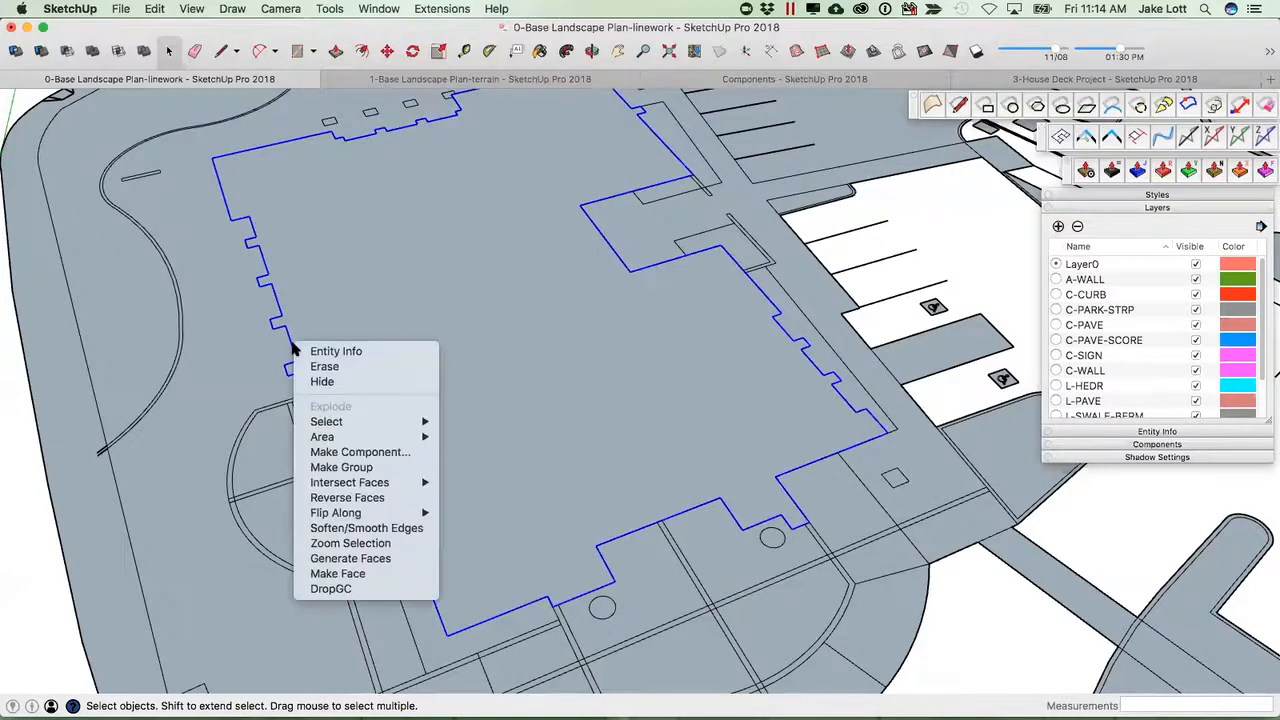
left_click(338, 468)
Move the outline group slightly upward above the site linework with the Move tool.
middle_click_drag(315, 430, 358, 381)
key("m")
scroll(358, 381, "up", 3)
left_click(358, 380)
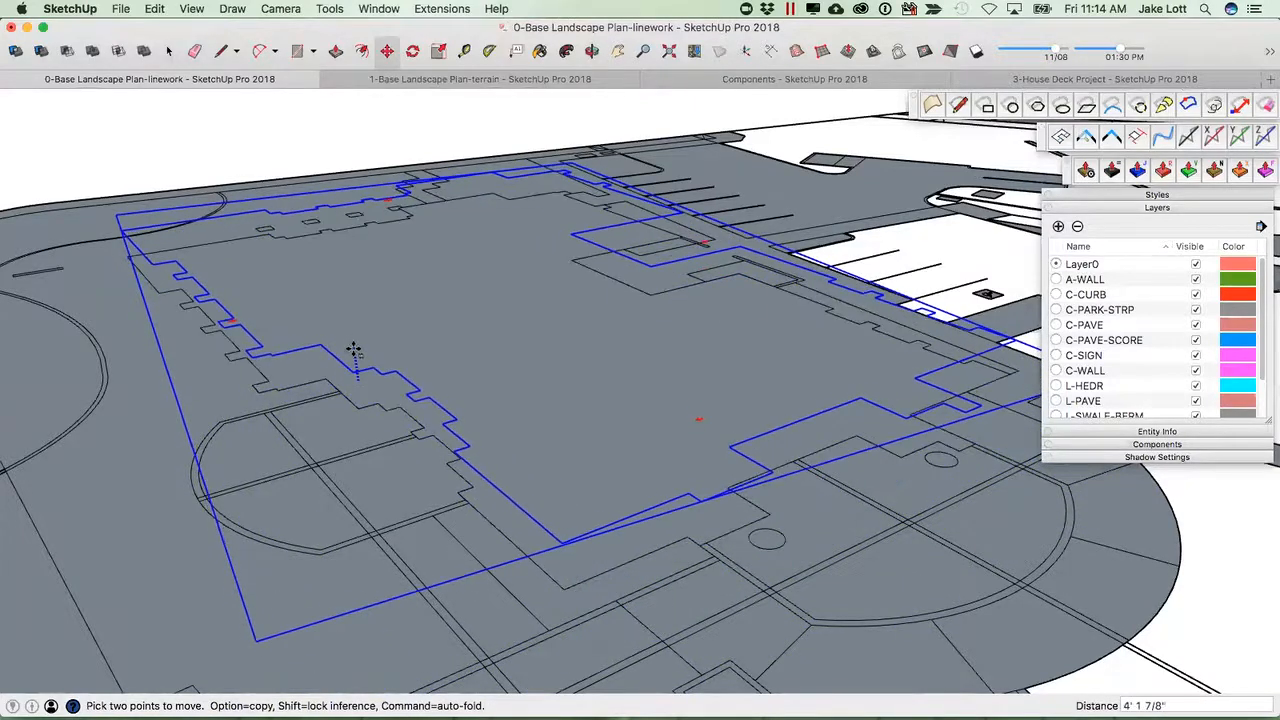
left_click(358, 369)
key("space")
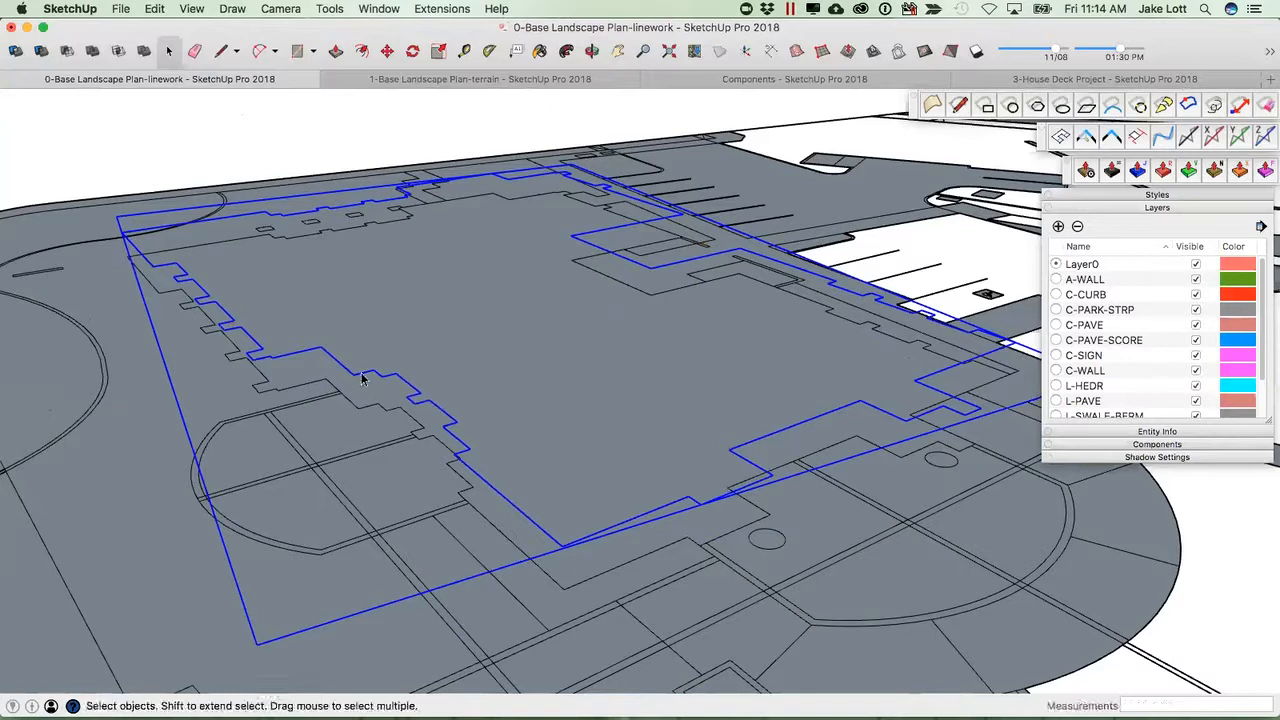
Open the outline group, select all its edges and weld them into one curve with Weld.
double_click(362, 378)
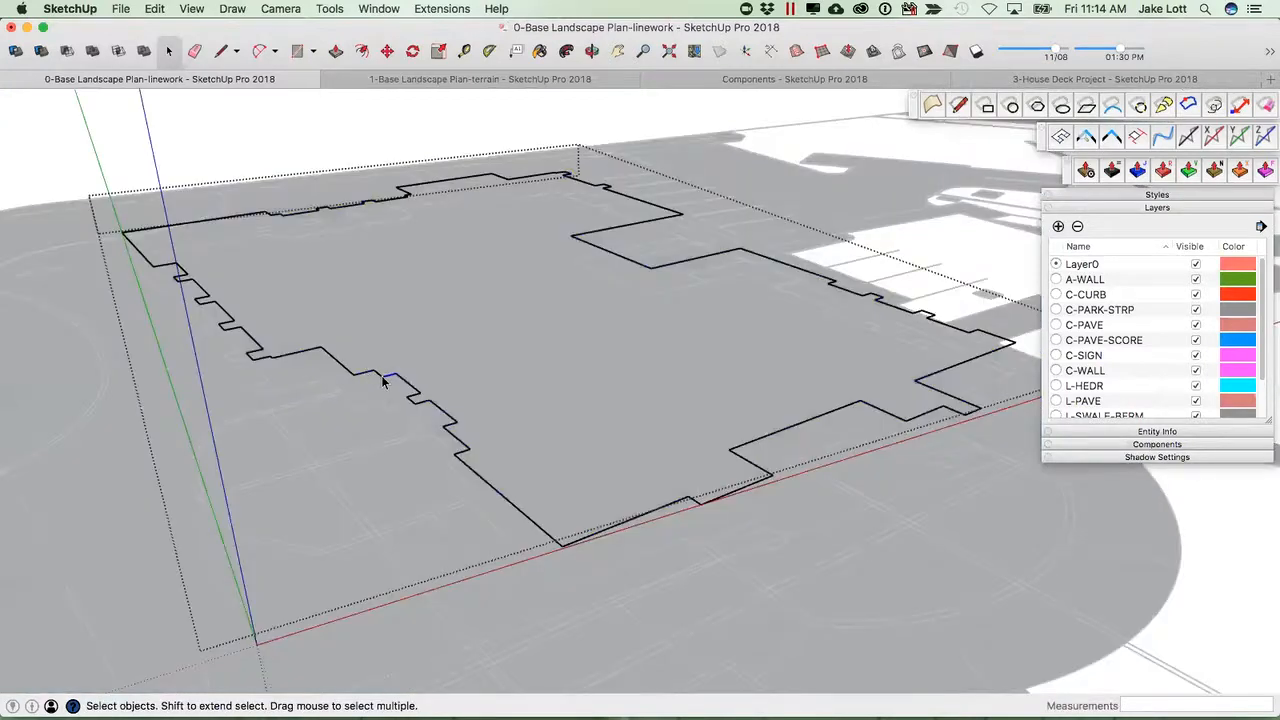
triple_click(382, 378)
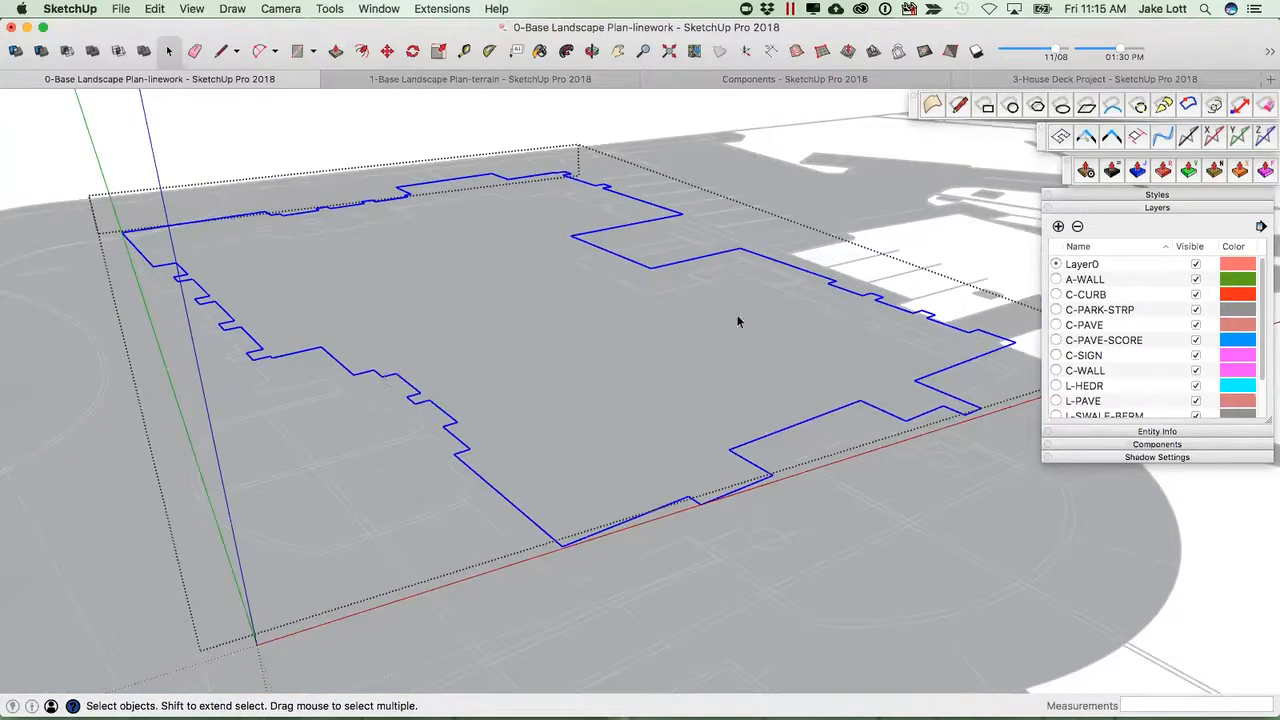
left_click(1270, 51)
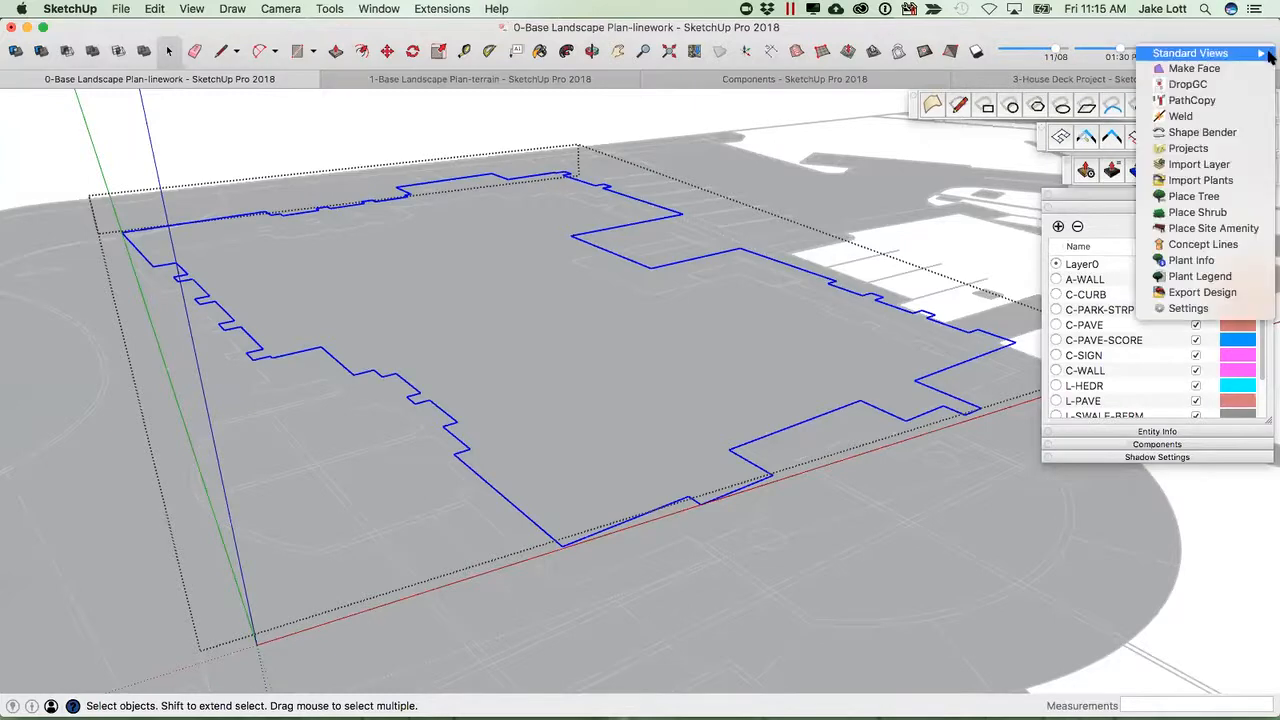
left_click(1180, 117)
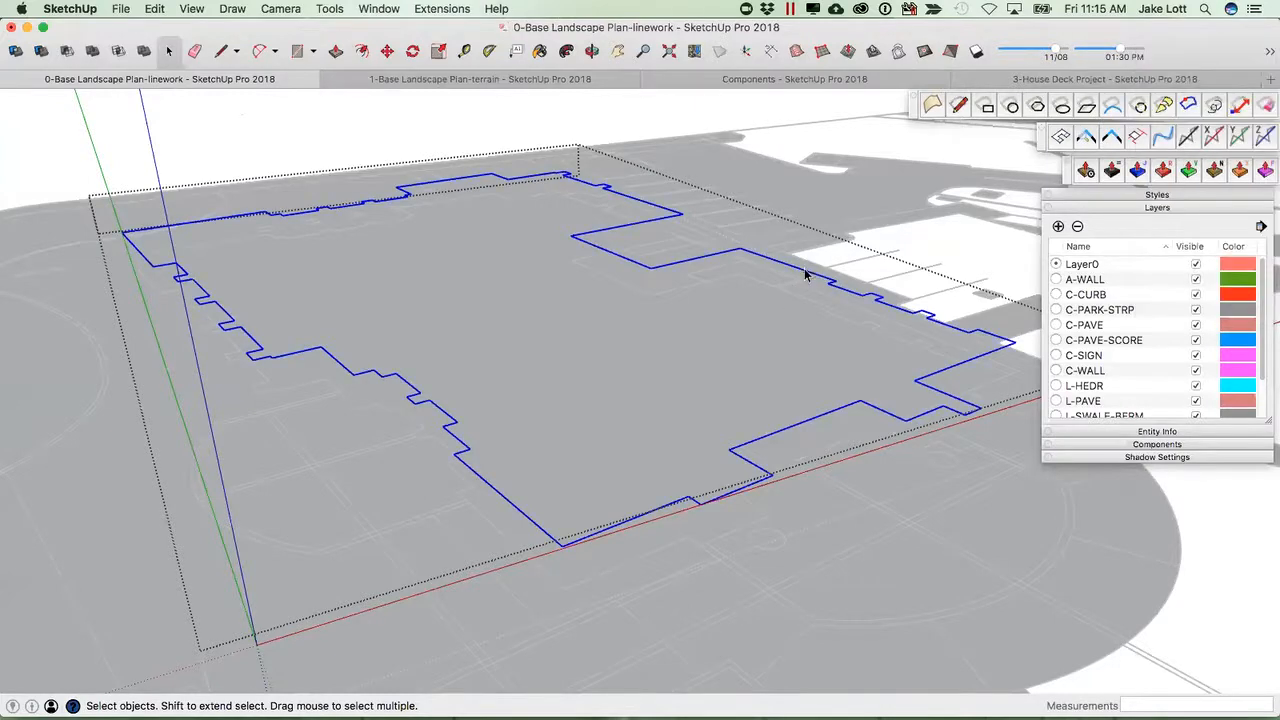
Create a face from the welded building outline using the Make Face extension.
middle_click_drag(442, 366, 337, 369)
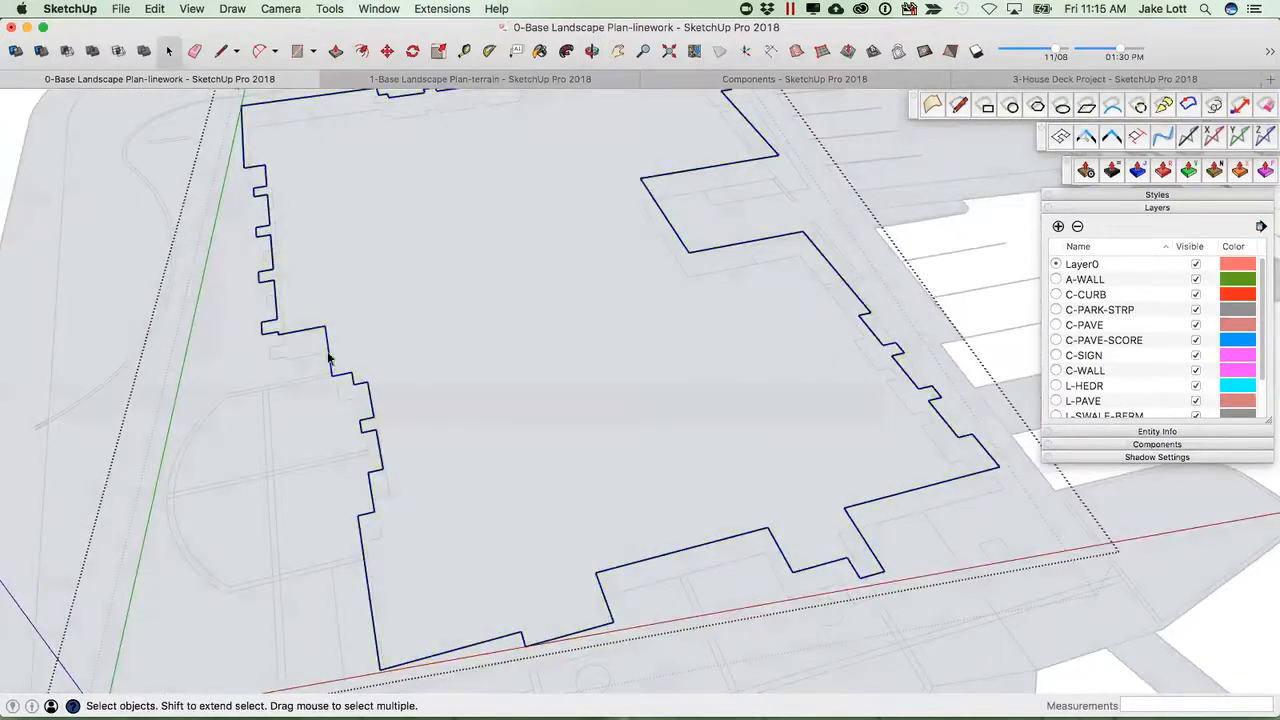
scroll(325, 345, "down", 3)
middle_click_drag(366, 457, 461, 383)
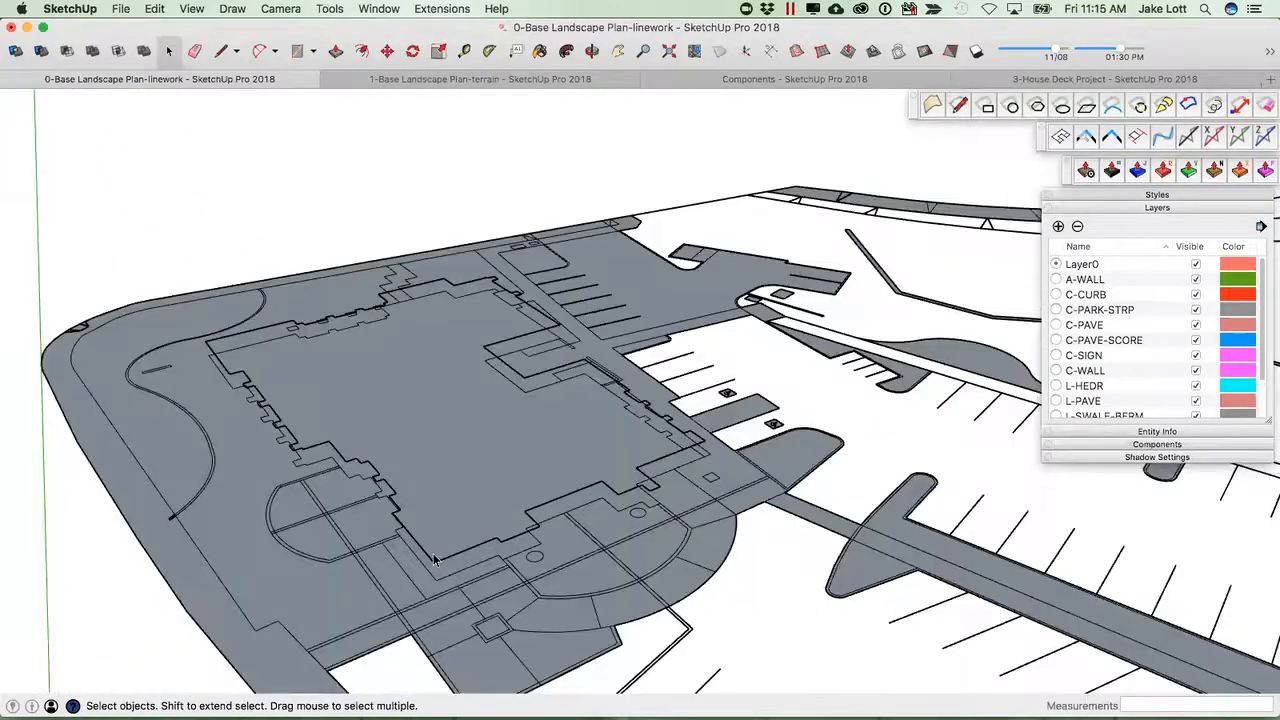
scroll(706, 461, "down", 1)
middle_click_drag(709, 460, 683, 468)
scroll(683, 465, "up", 3)
double_click(683, 463)
left_click(683, 463)
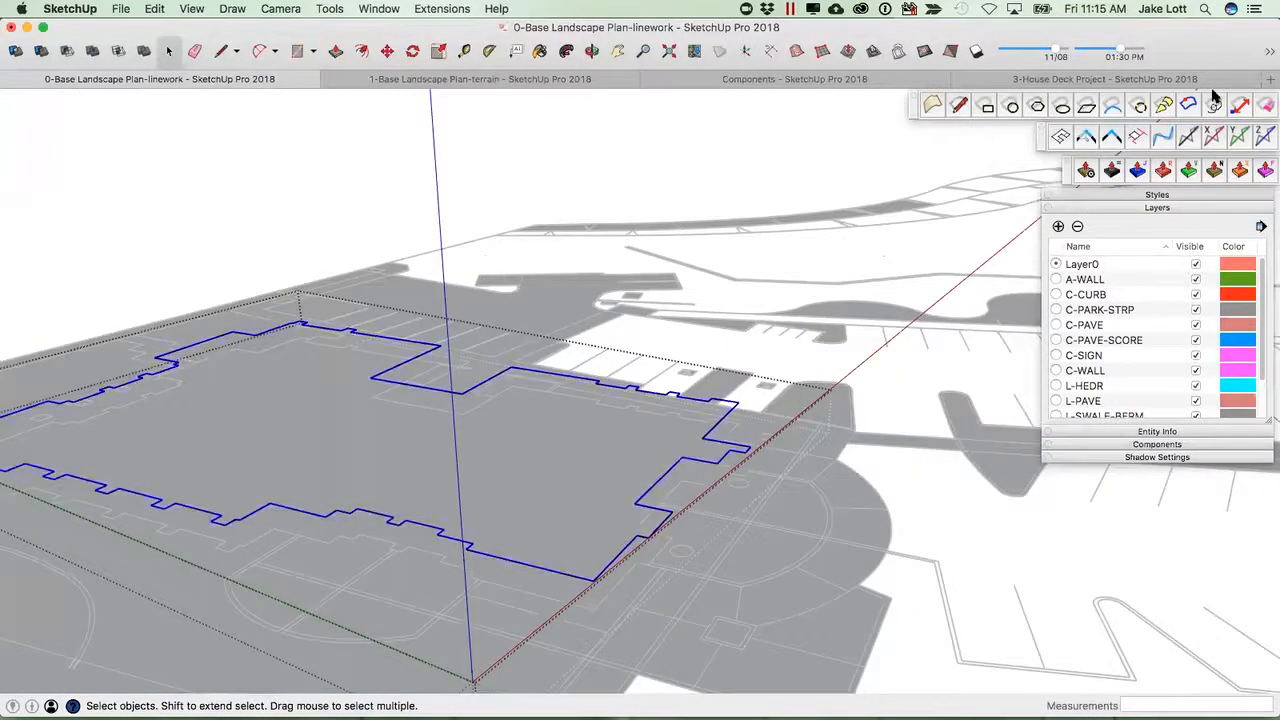
left_click(1268, 56)
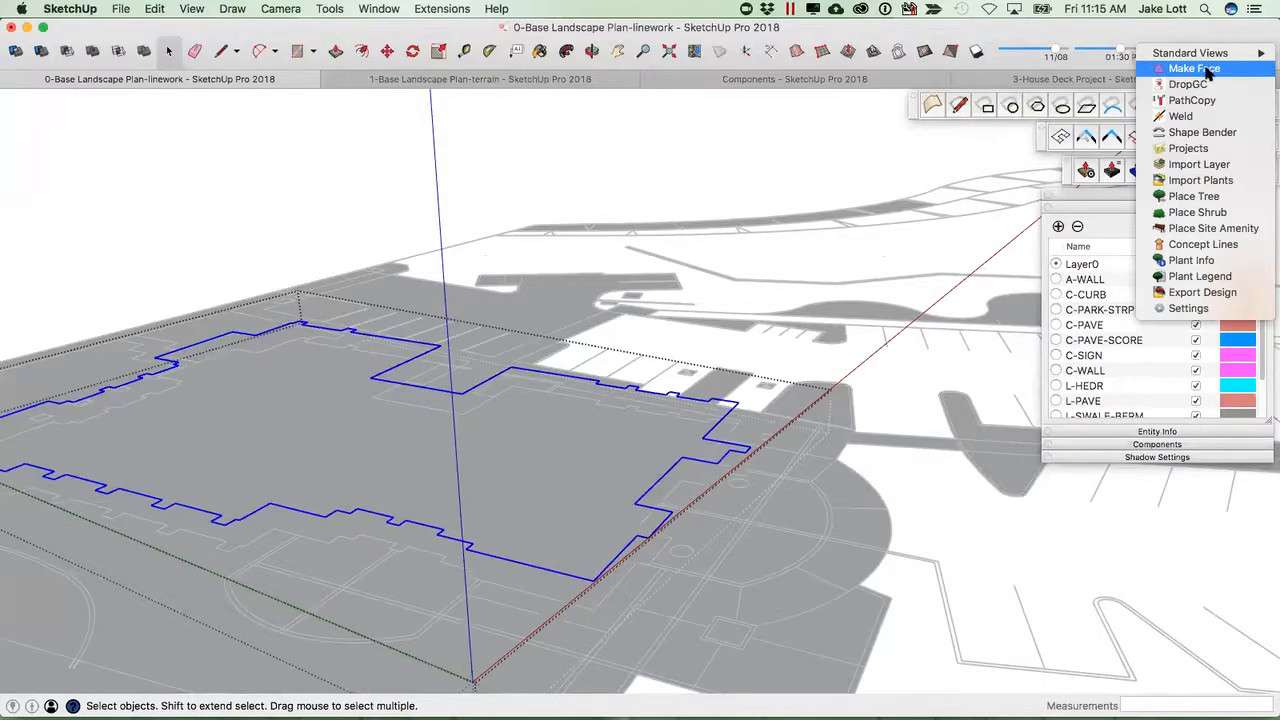
left_click(1208, 69)
Push/Pull the building footprint face upward into a solid building mass.
key("p")
left_click_drag(541, 467, 557, 229)
key("space")
middle_click_drag(727, 578, 417, 469)
Select the building group and drop it onto the site with DropGC.
left_click(358, 507)
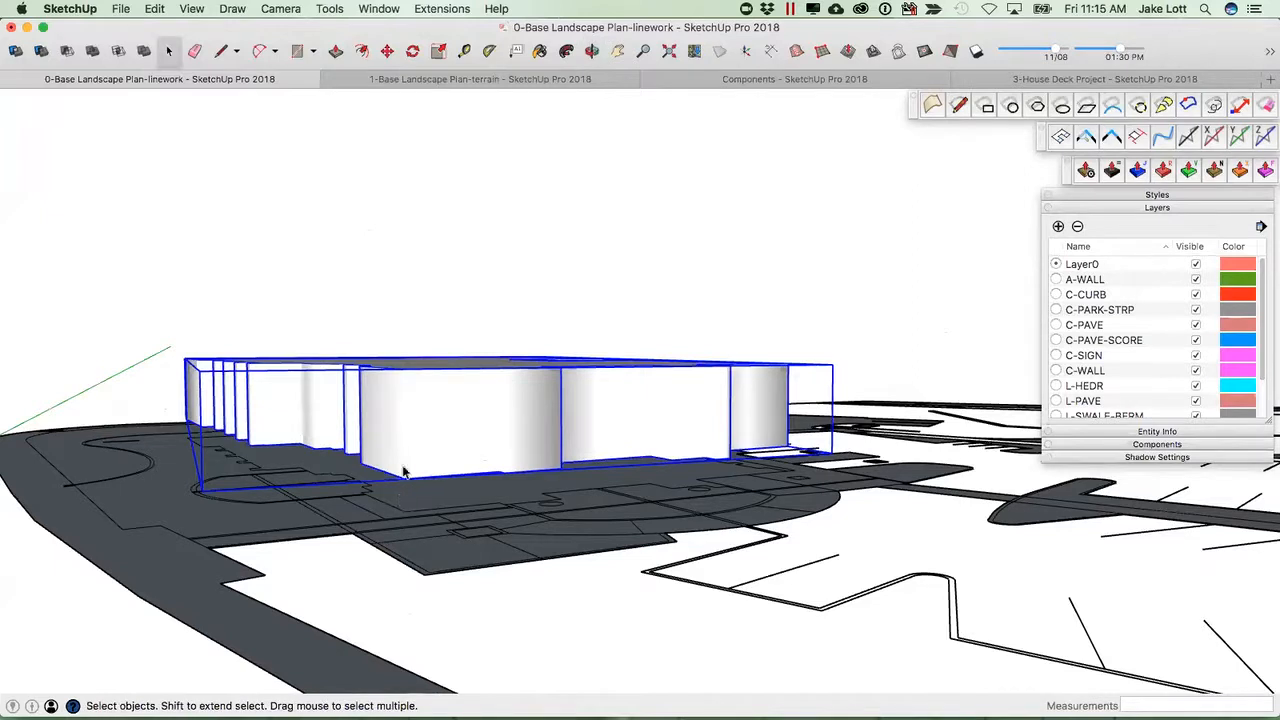
right_click(409, 447)
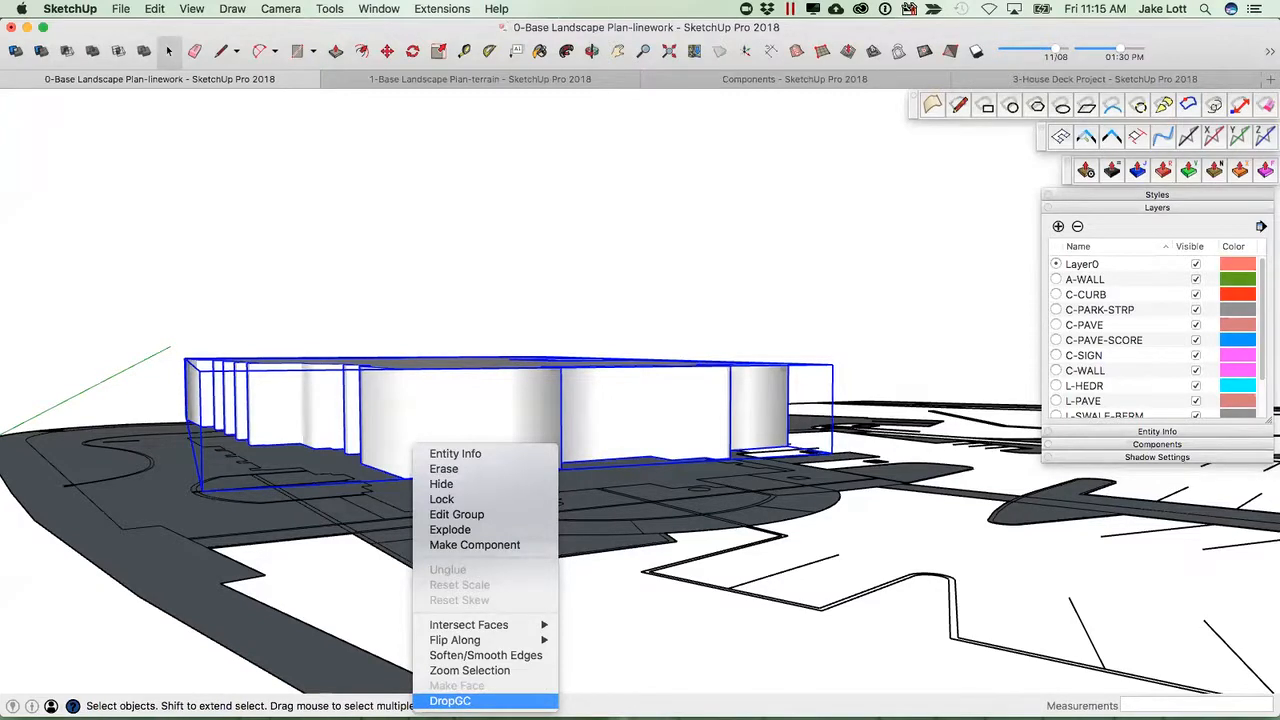
left_click(450, 700)
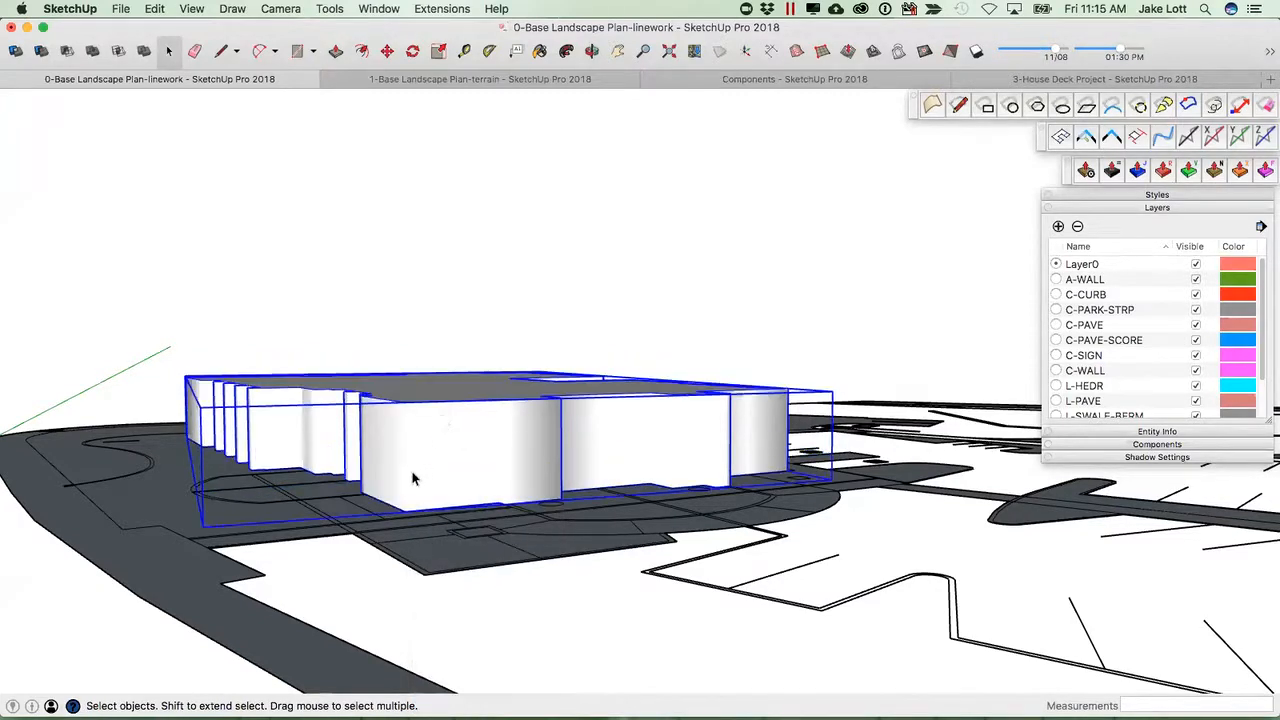
Examine the site linework around the parking lot for the next area to convert into a face.
middle_click_drag(500, 445, 535, 514)
scroll(600, 530, "up", 3)
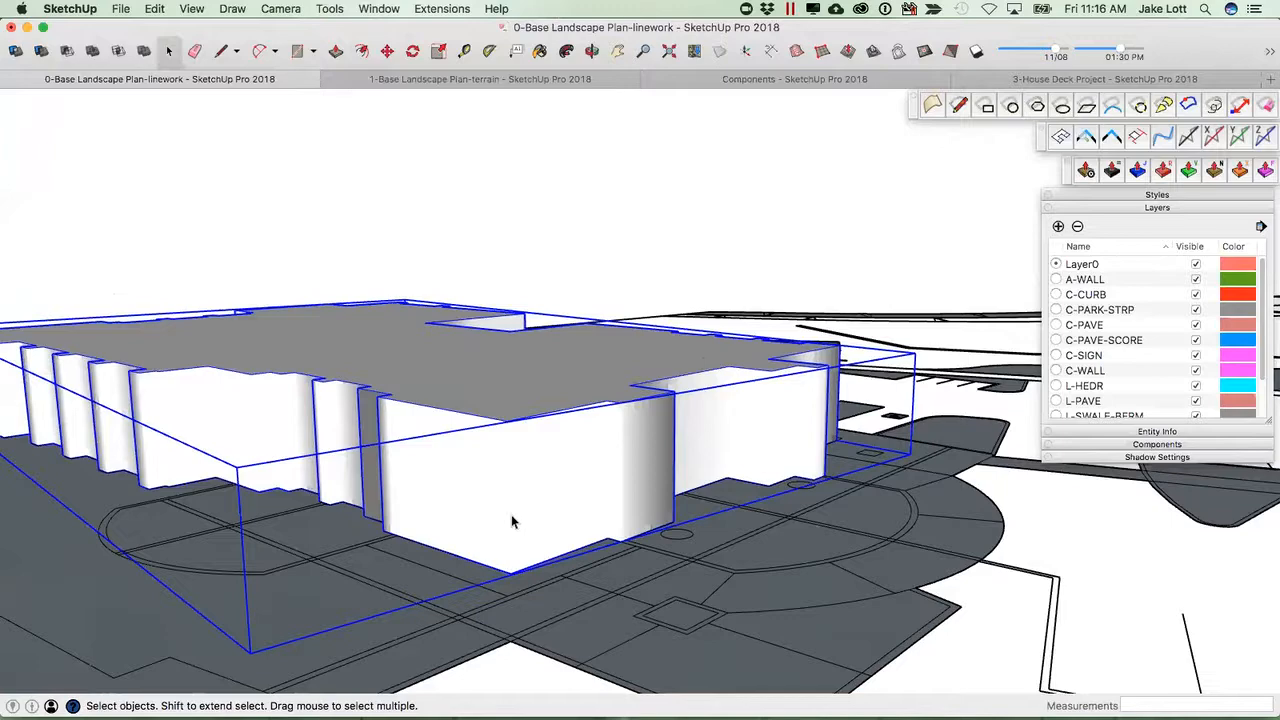
scroll(640, 518, "down", 4)
middle_click_drag(709, 520, 594, 440)
middle_click_drag(781, 430, 617, 532)
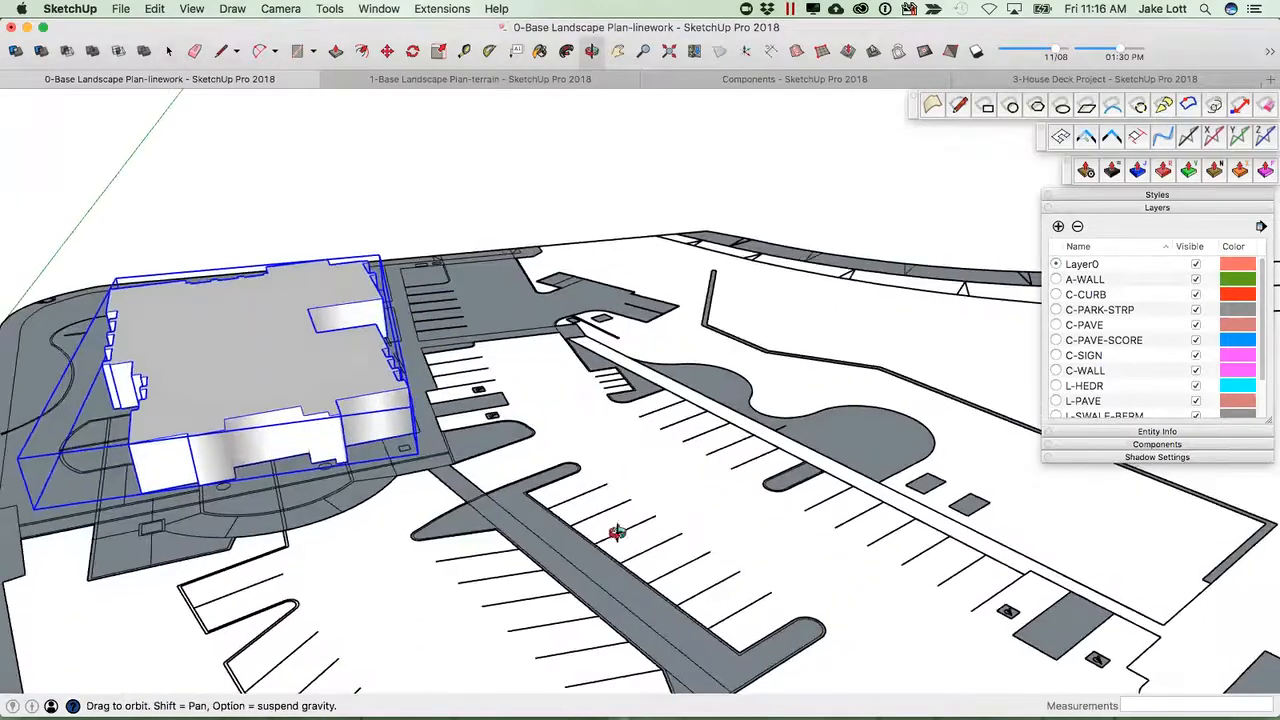
middle_click_drag(895, 457, 591, 529, "shift")
scroll(563, 515, "up", 5)
double_click(562, 514)
mouse_move(455, 530)
middle_mouse_down()
mouse_move(457, 509)
mouse_move(637, 521)
mouse_move(665, 505)
middle_mouse_up()
key("e")
key("space")
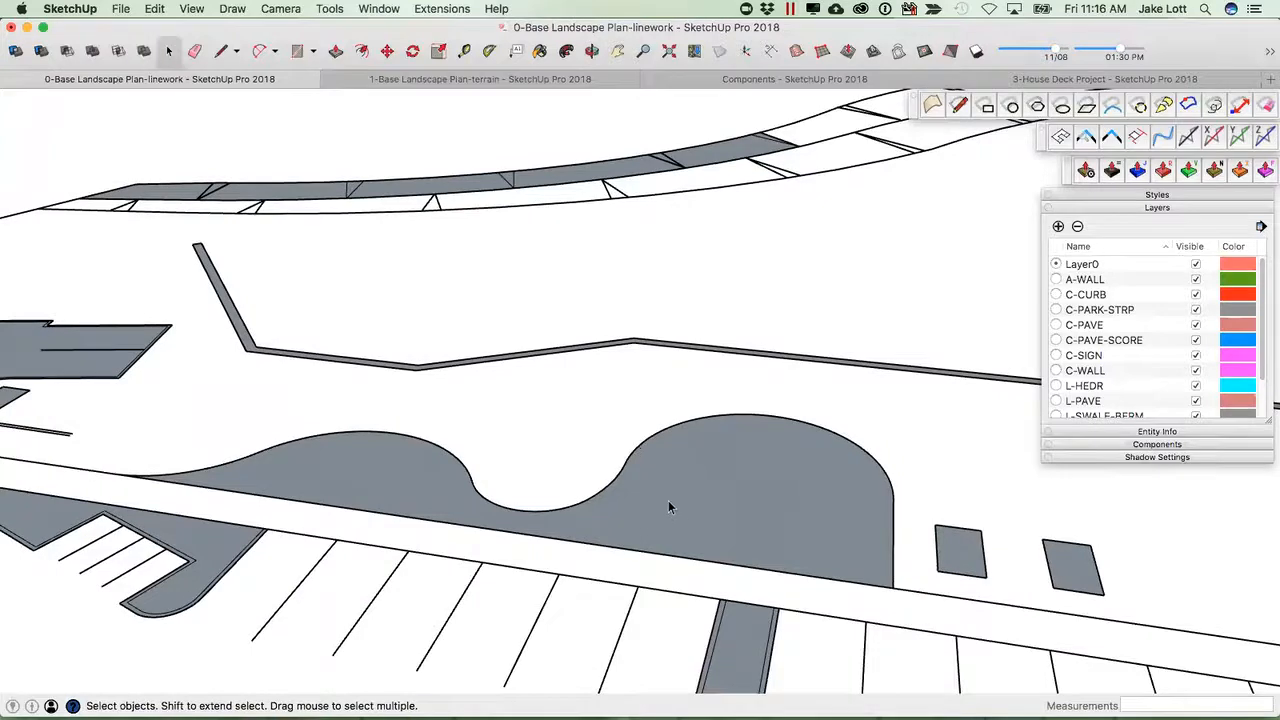
Select the curved curb edge of the planting island and weld it into a single curve.
double_click(678, 510)
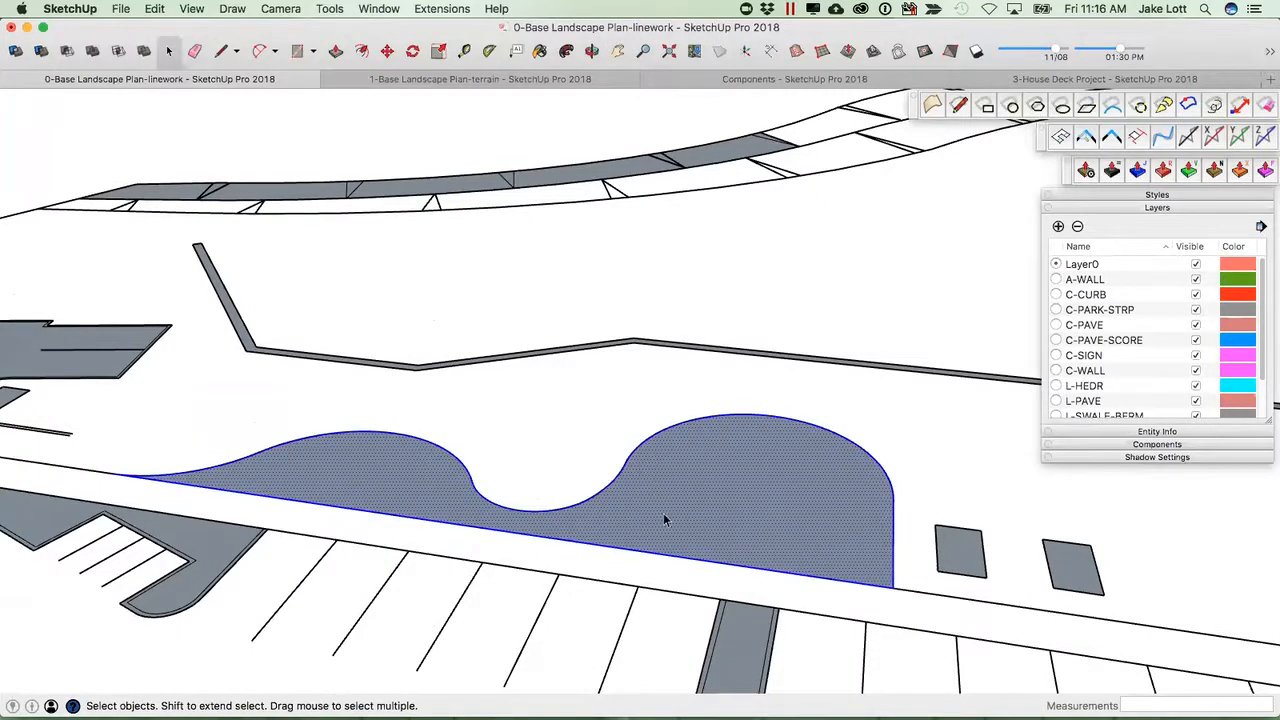
left_click(613, 482)
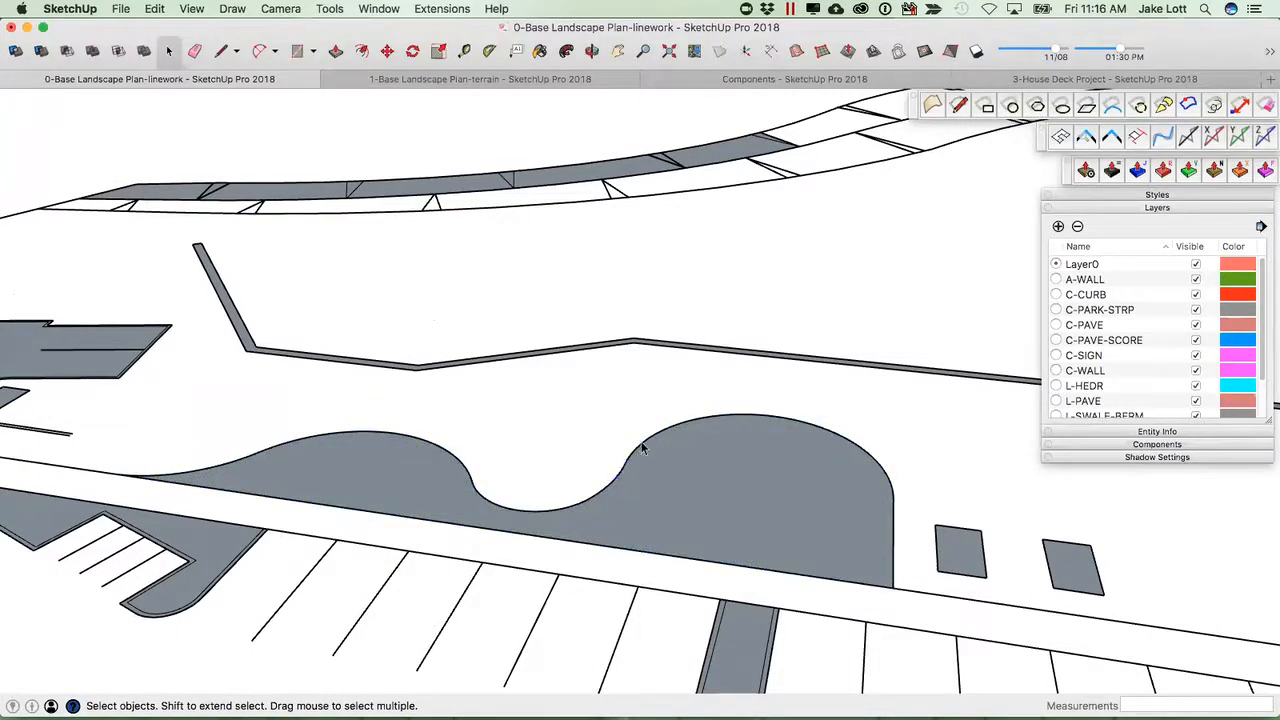
double_click(674, 522)
left_click(689, 550, "shift")
left_click(689, 565, "shift")
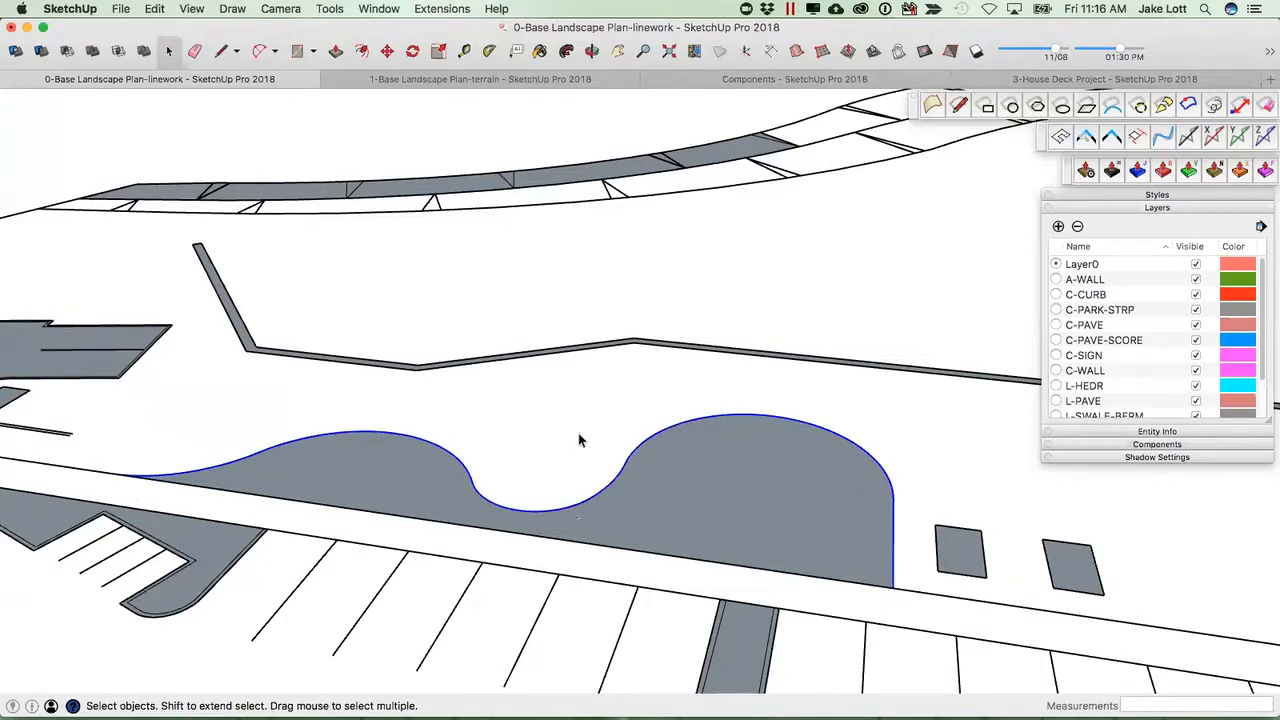
left_click(1271, 56)
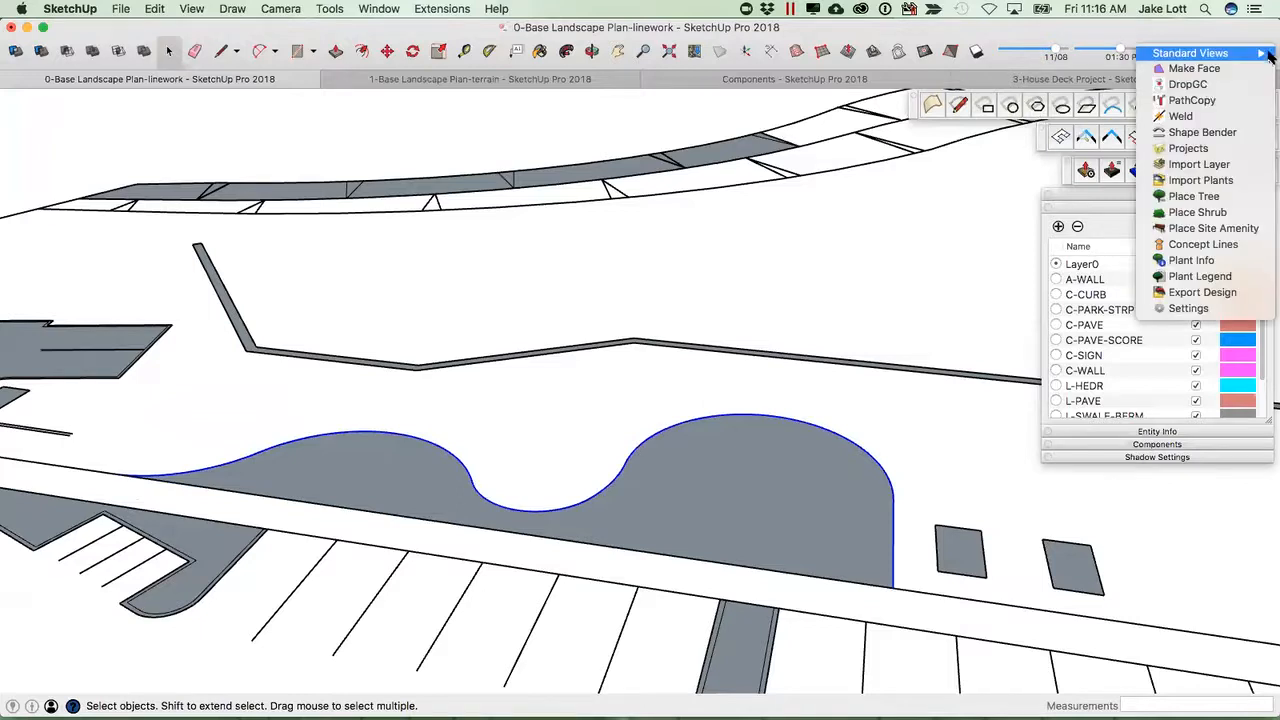
left_click(1181, 119)
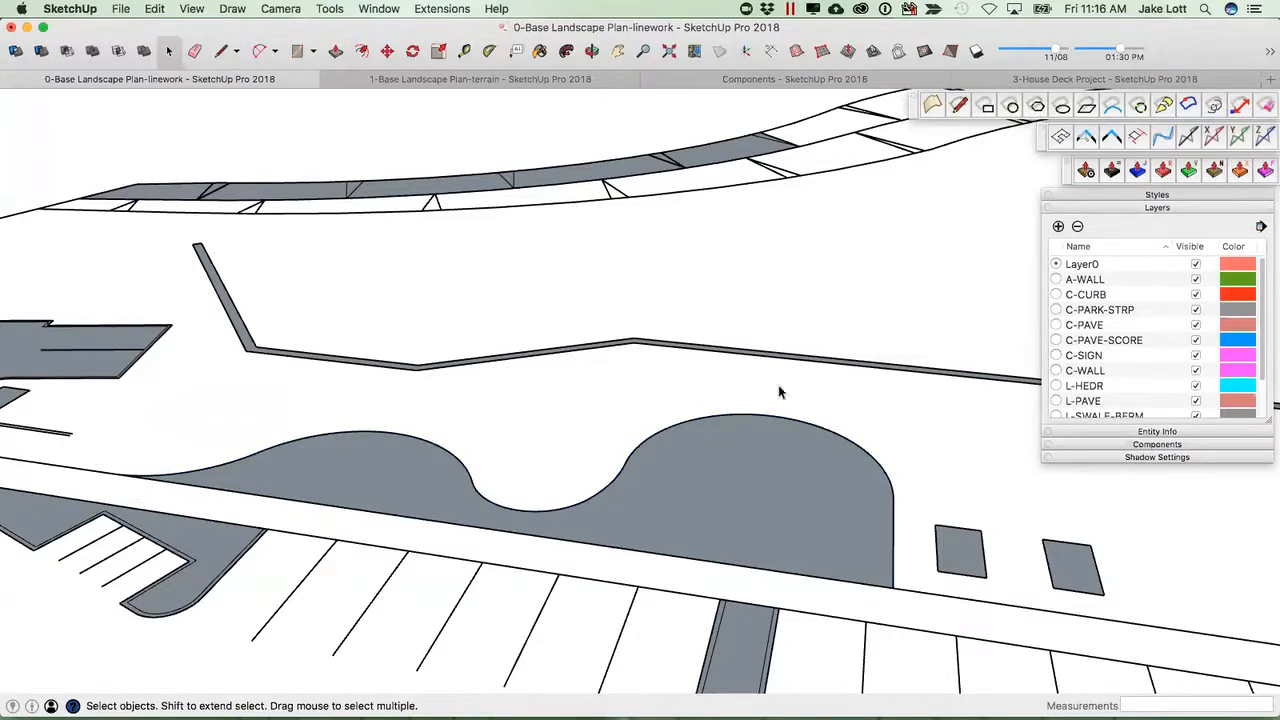
left_click(716, 414)
middle_click_drag(611, 455, 600, 535)
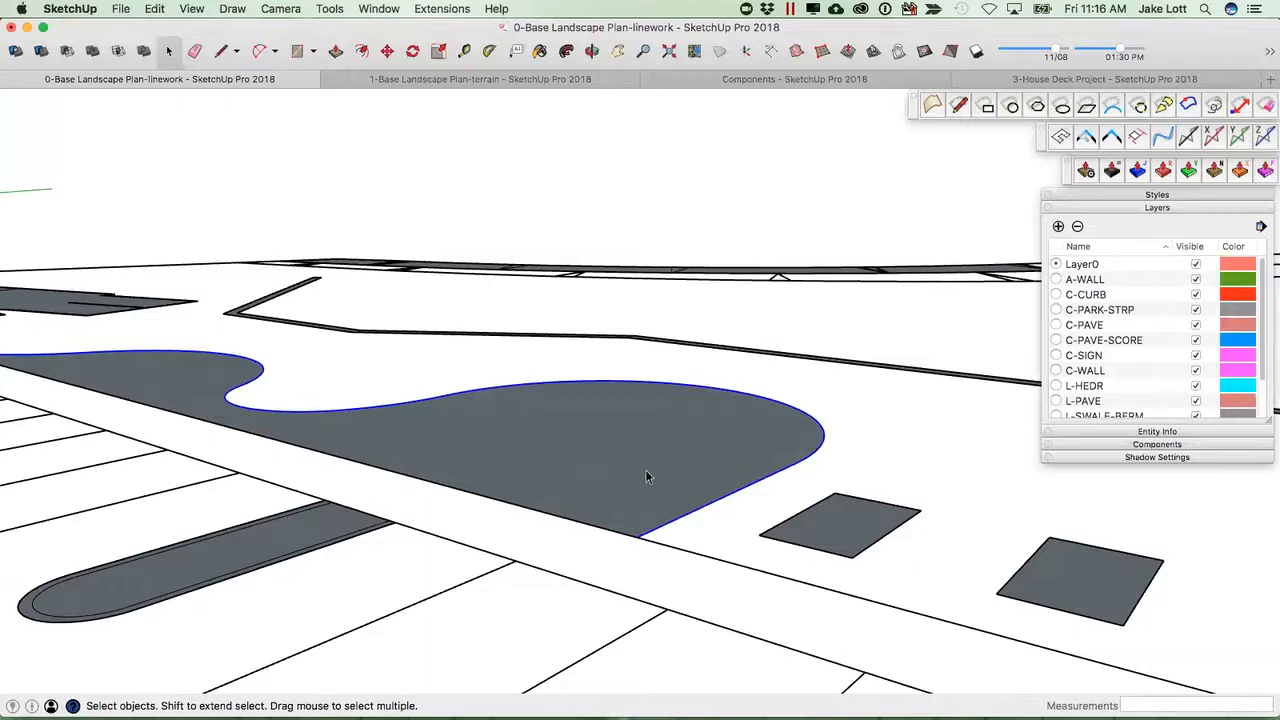
key("m")
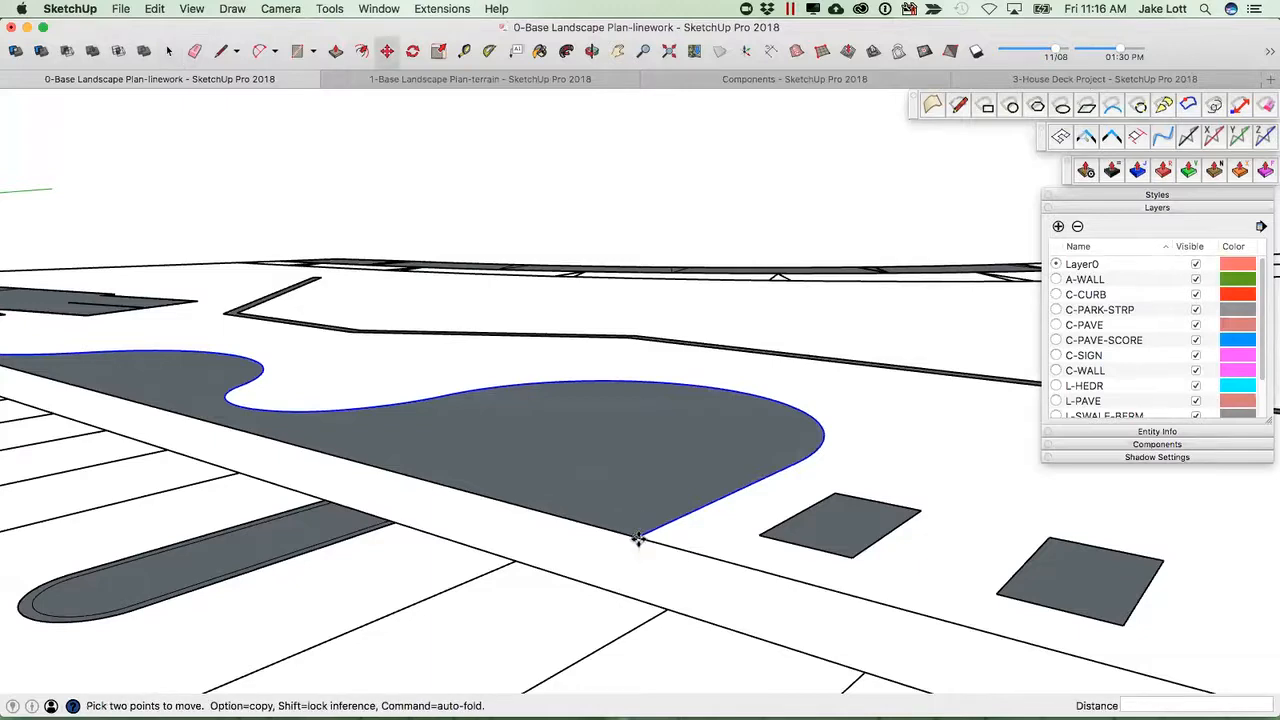
left_click(638, 540, "alt")
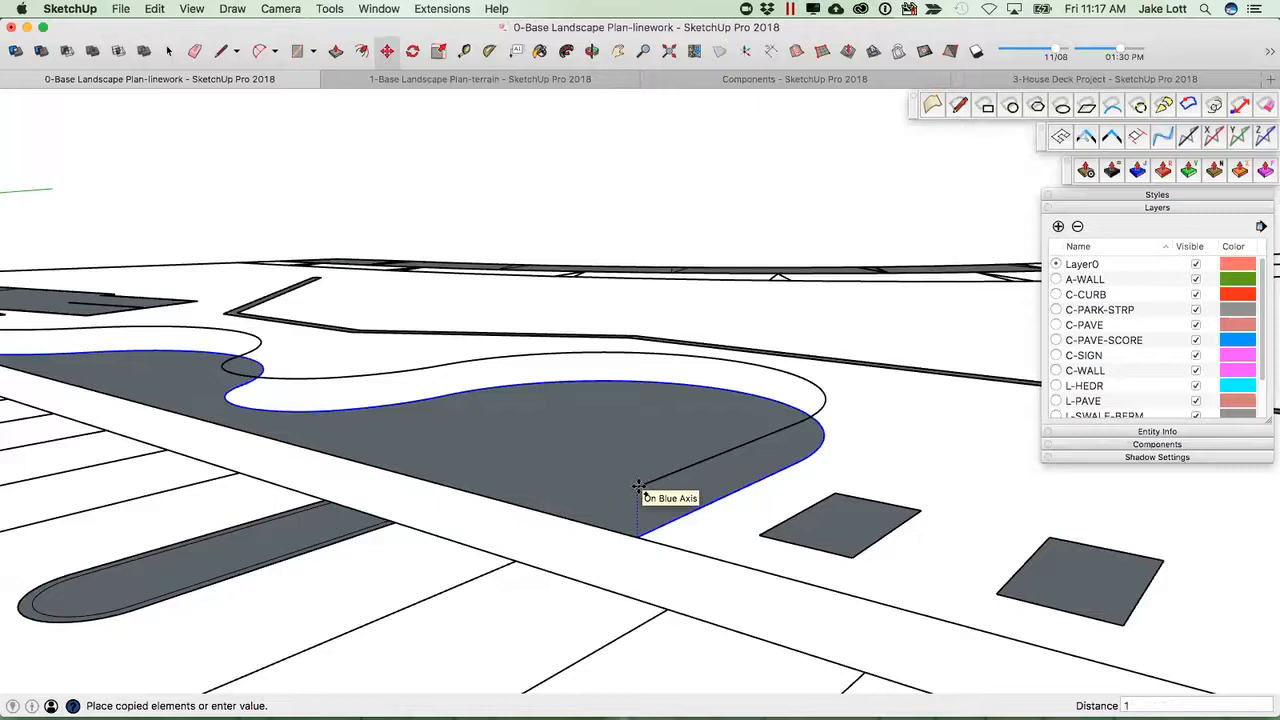
left_click(639, 487)
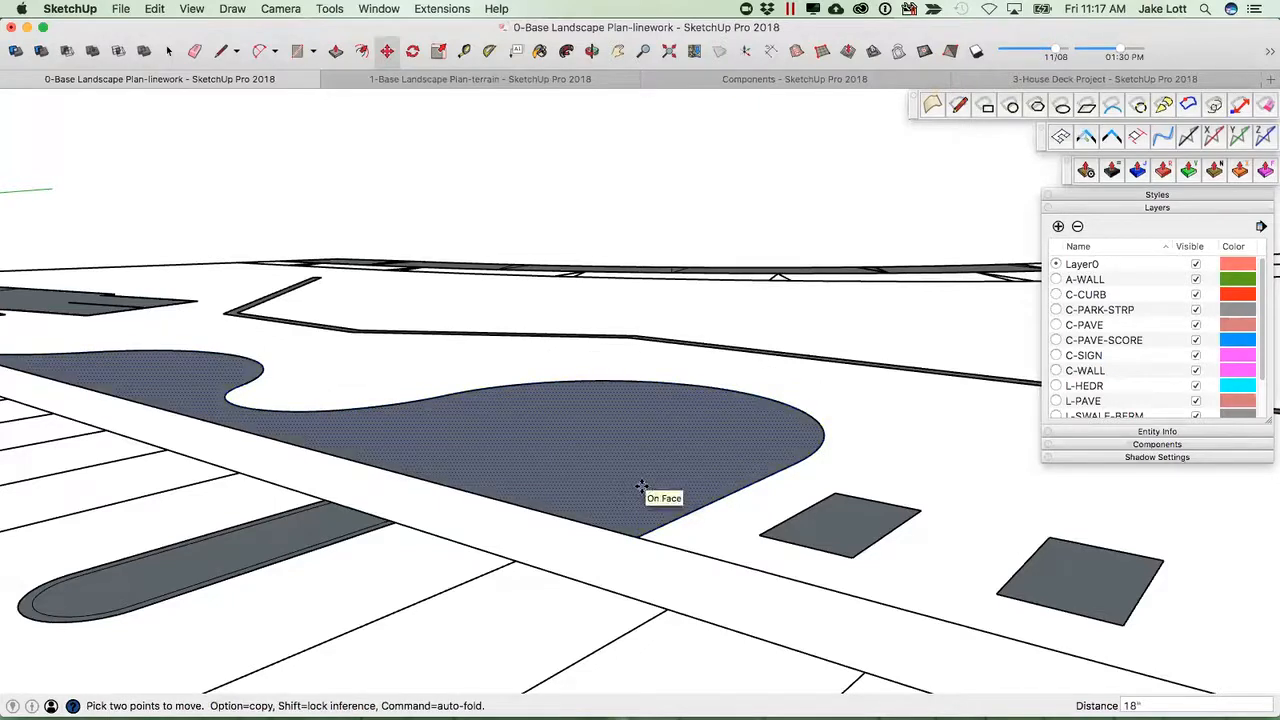
scroll(641, 490, "down", 2)
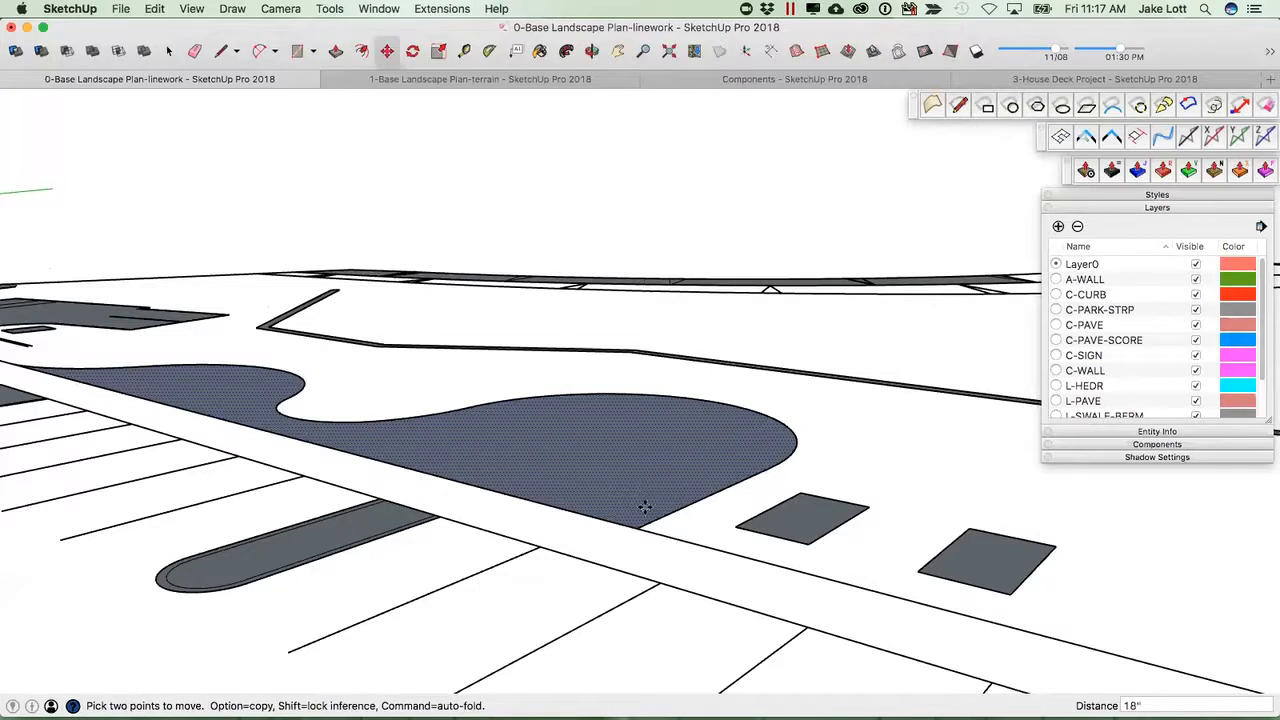
key("Escape")
left_click(651, 521)
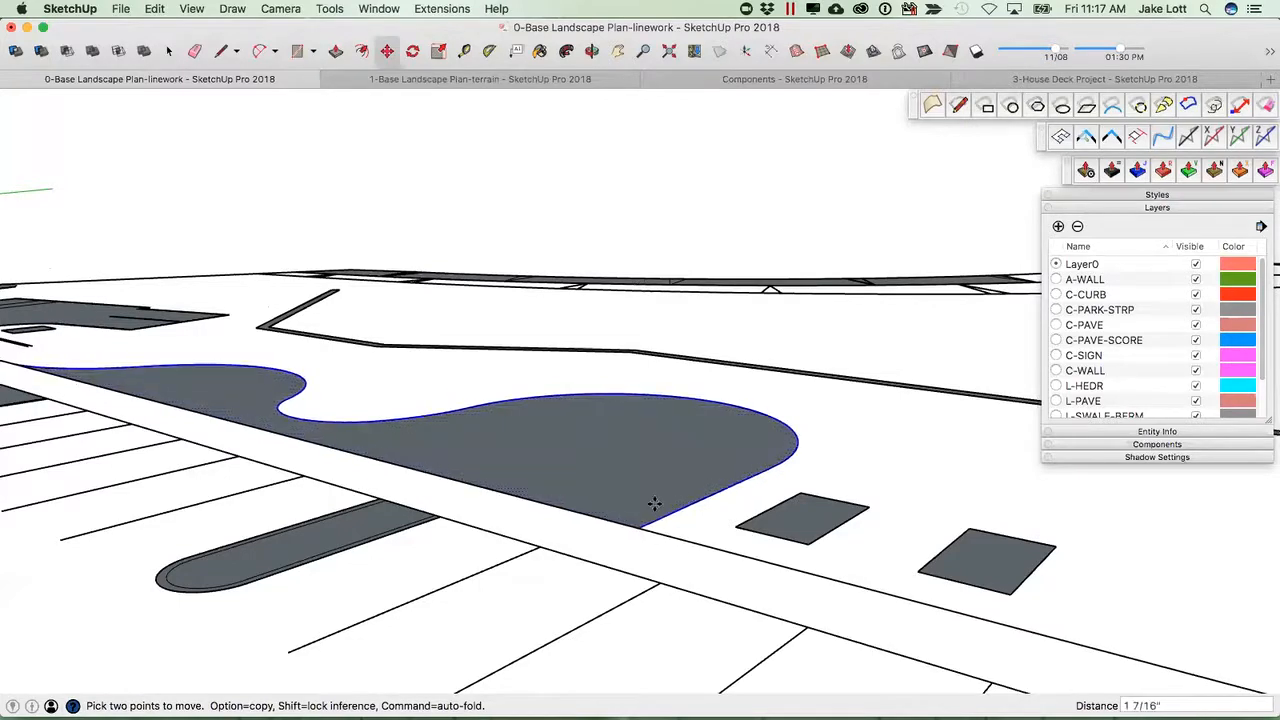
key("alt")
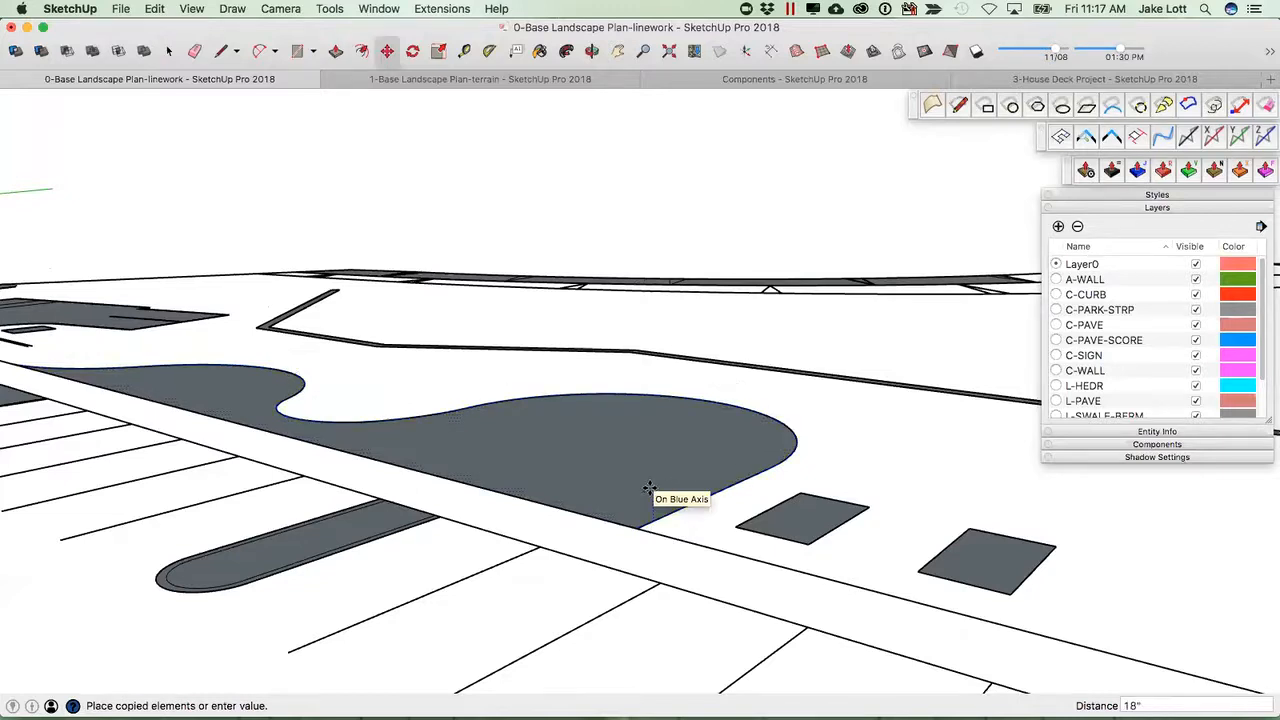
scroll(649, 488, "down", 5)
middle_click_drag(594, 477, 126, 108)
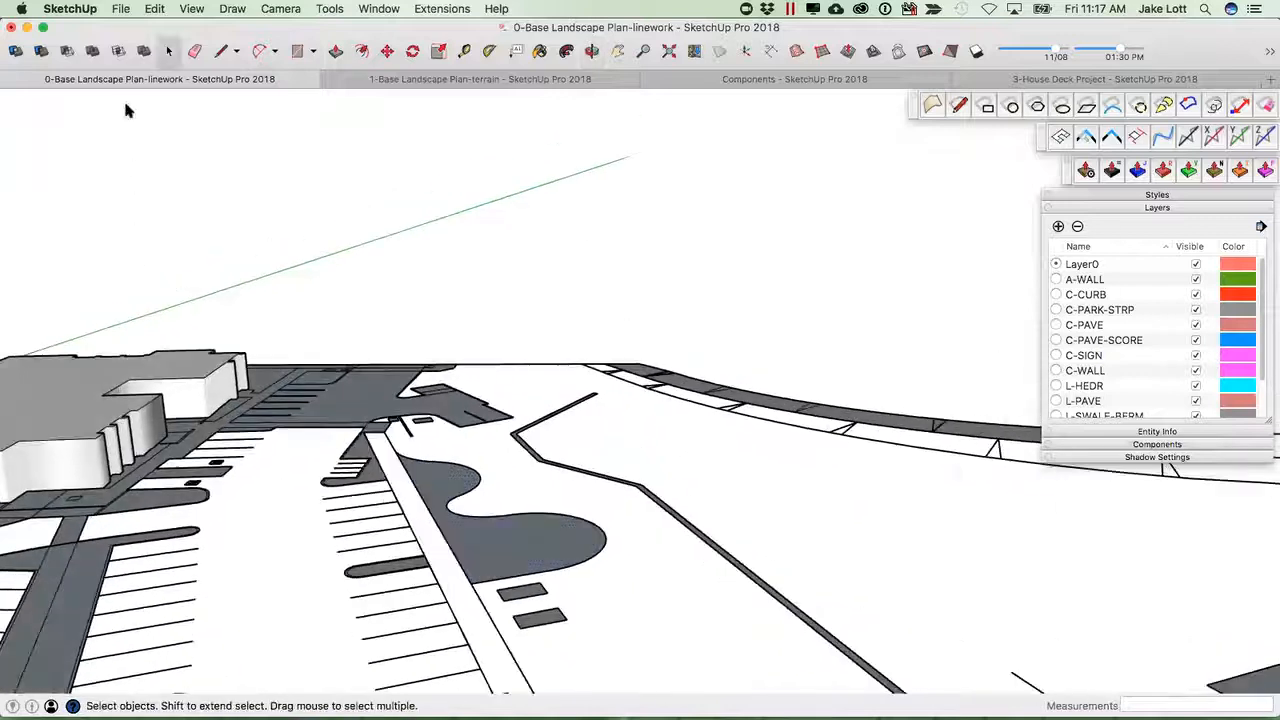
Turn on the display of hidden geometry.
left_click(193, 10)
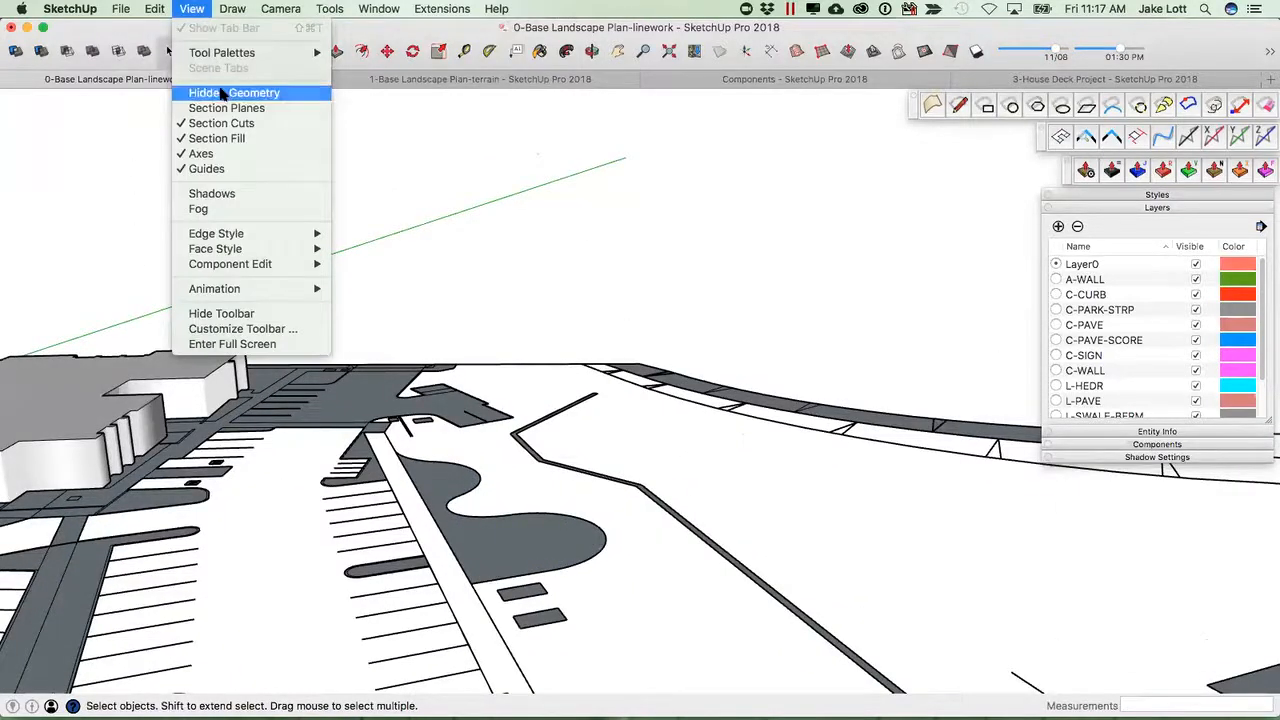
left_click(218, 89)
middle_click_drag(436, 482, 553, 472)
scroll(551, 524, "down", 3)
Copy the welded curb curve 1'6" straight up along the blue axis.
left_click(555, 520)
scroll(580, 540, "up", 3)
scroll(580, 545, "up", 5)
scroll(553, 472, "up", 2)
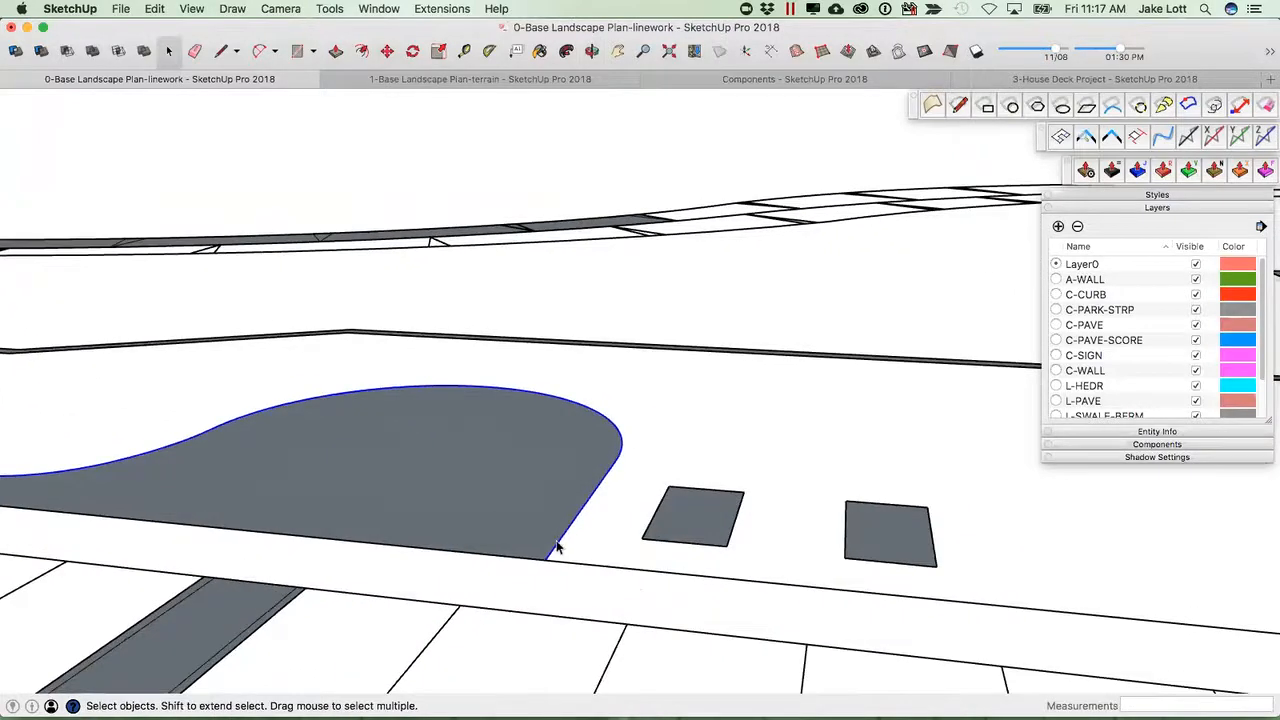
scroll(558, 548, "up", 1)
key("m")
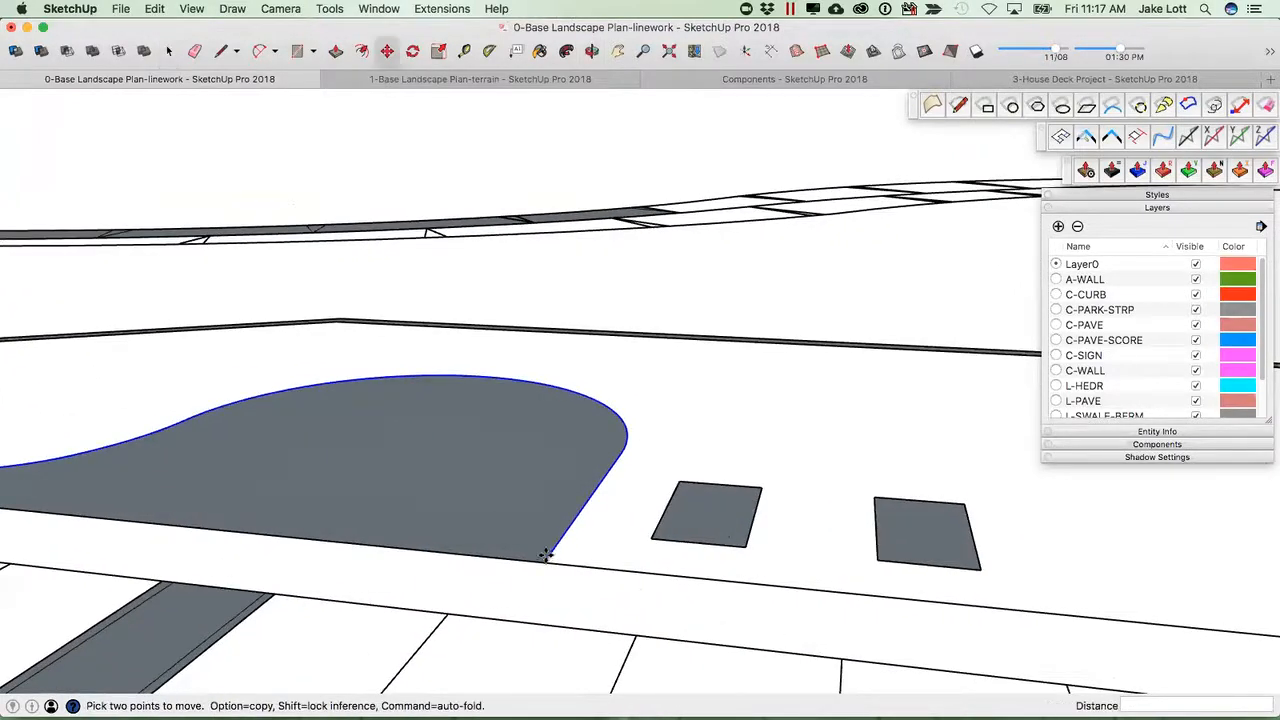
key("alt")
left_click(546, 555)
left_click(540, 541)
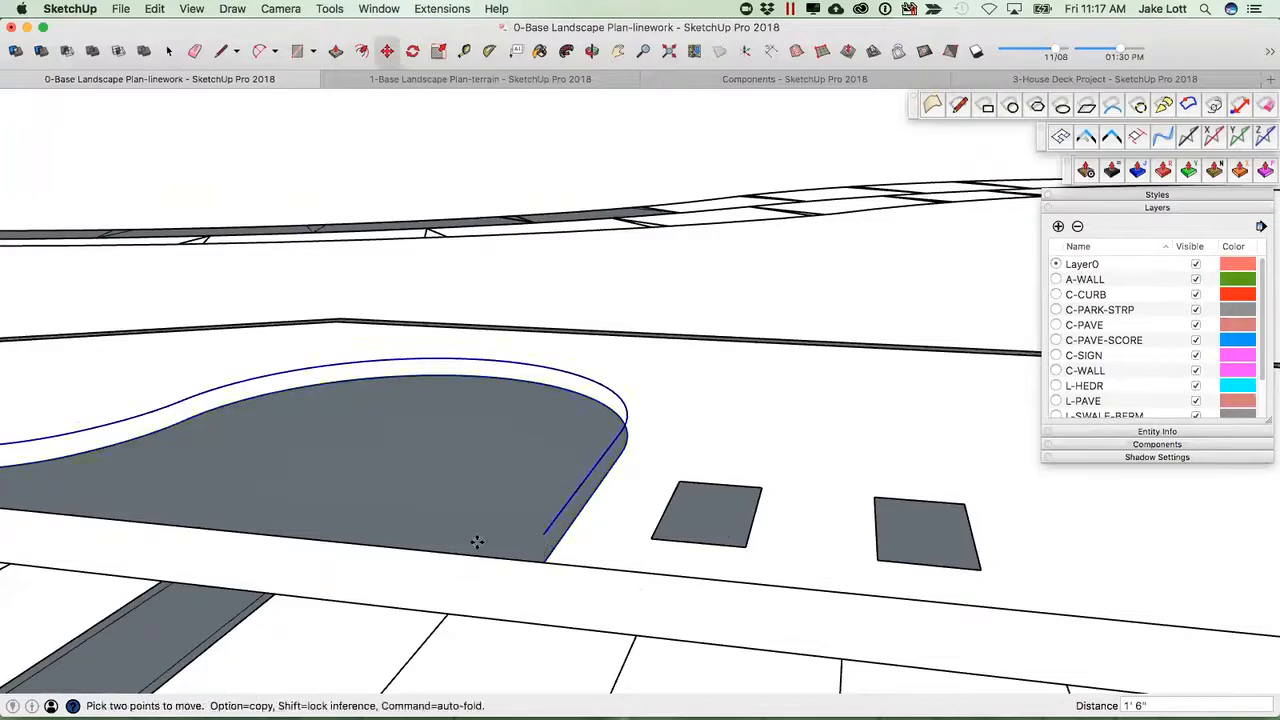
middle_click_drag(487, 543, 297, 412)
key("space")
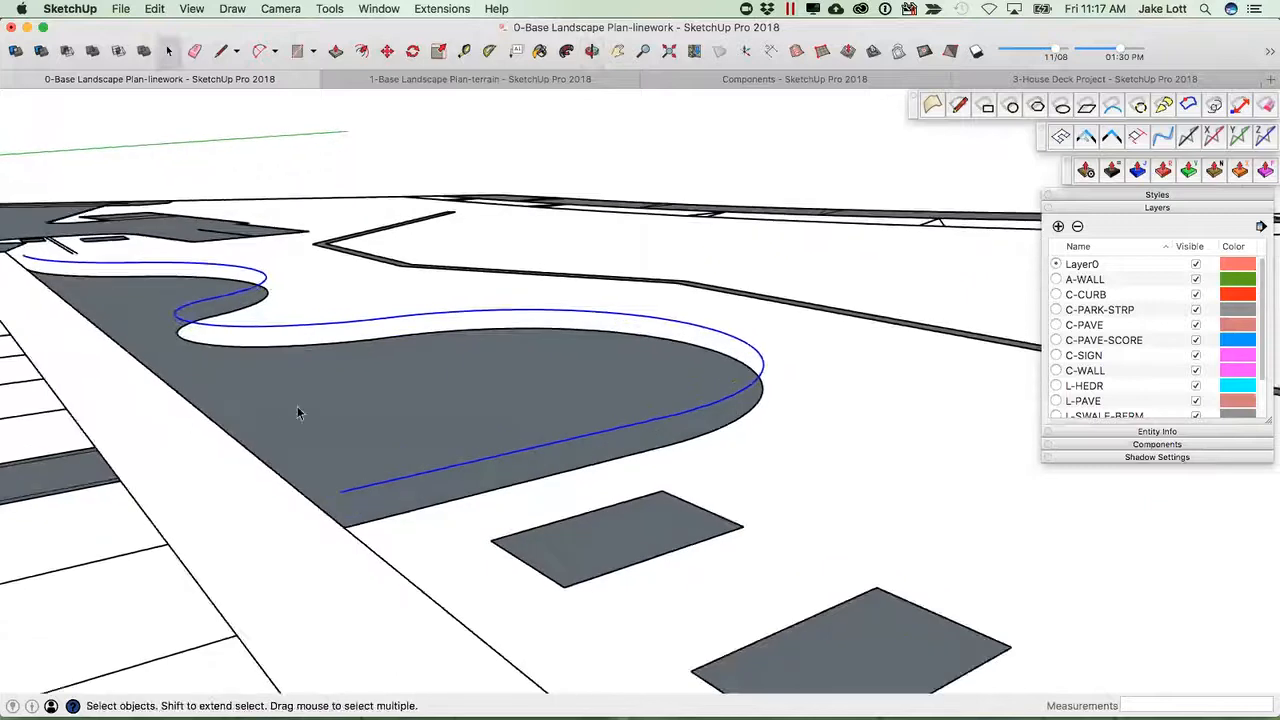
Draw vertical edges joining the ends of the original and copied curb curves.
key("l")
left_click(340, 492)
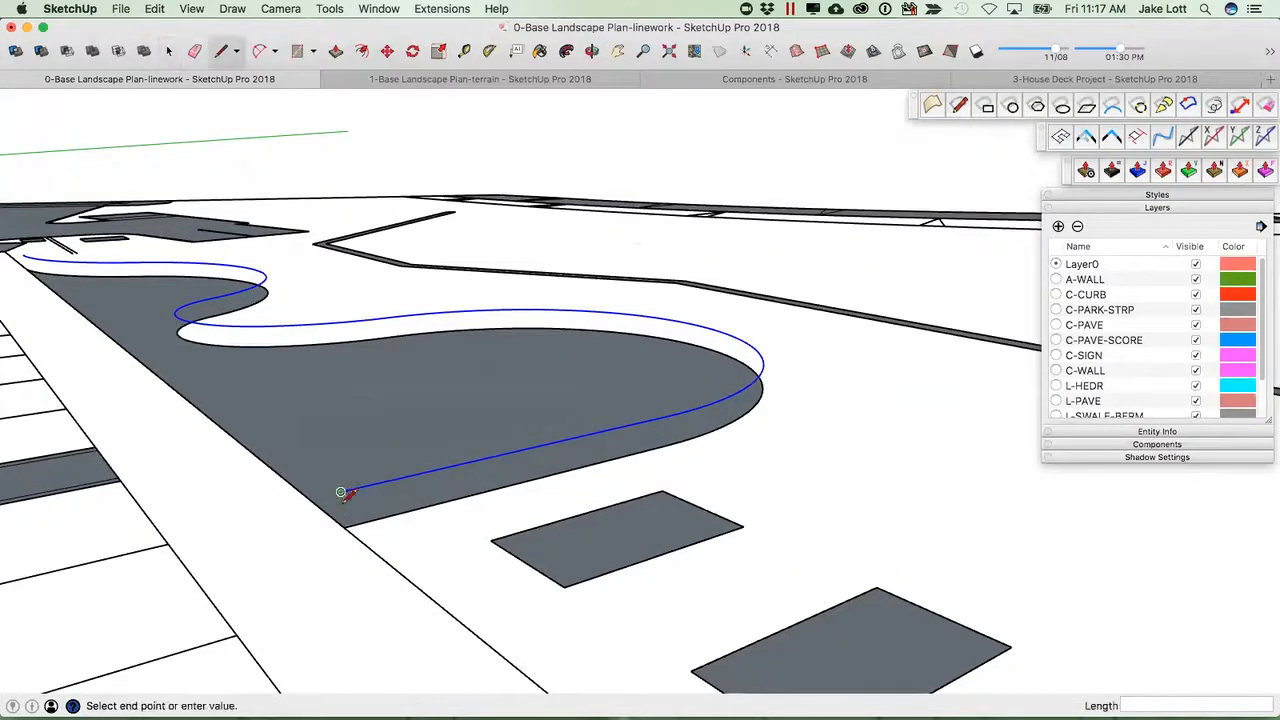
left_click(344, 524)
key("space")
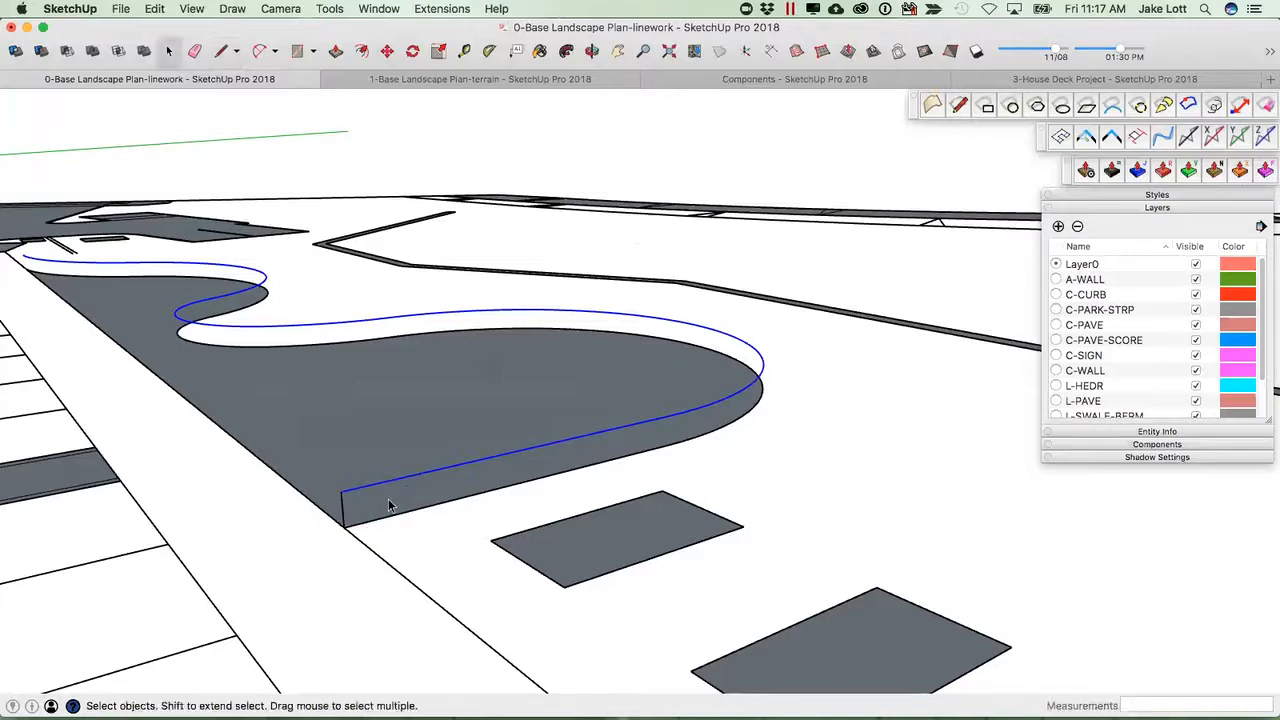
key("p")
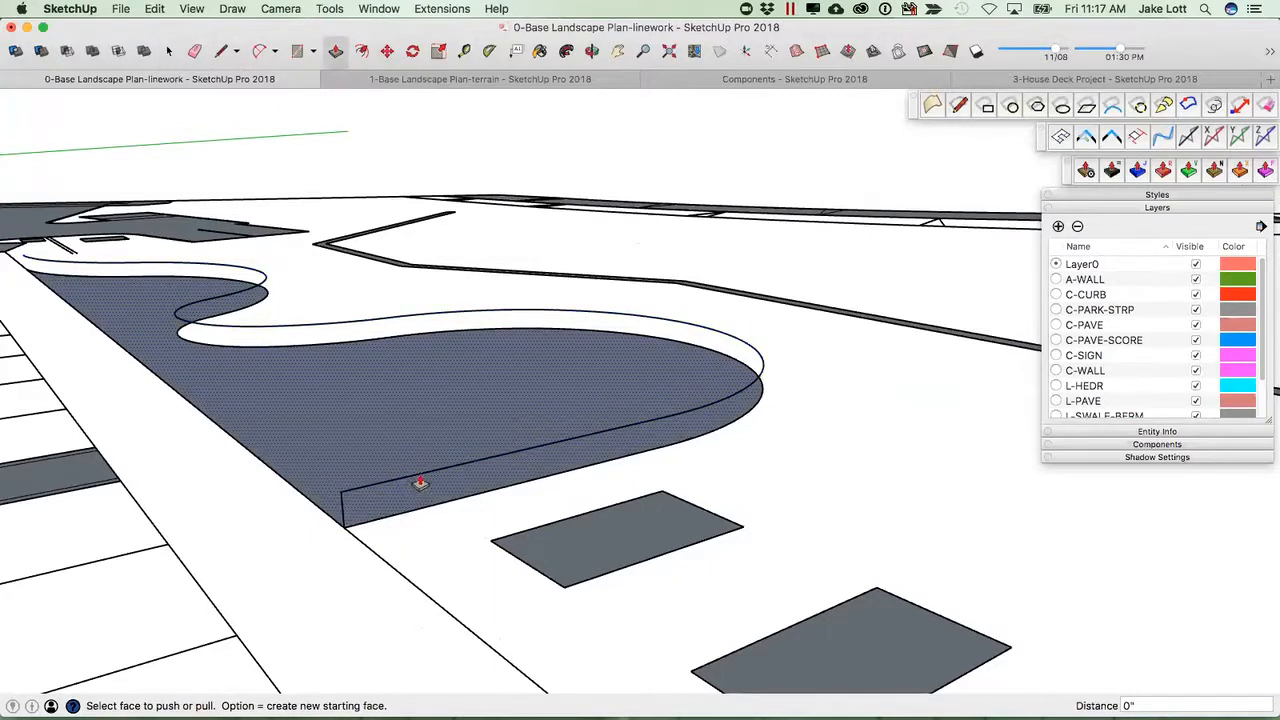
key("l")
left_click(449, 466)
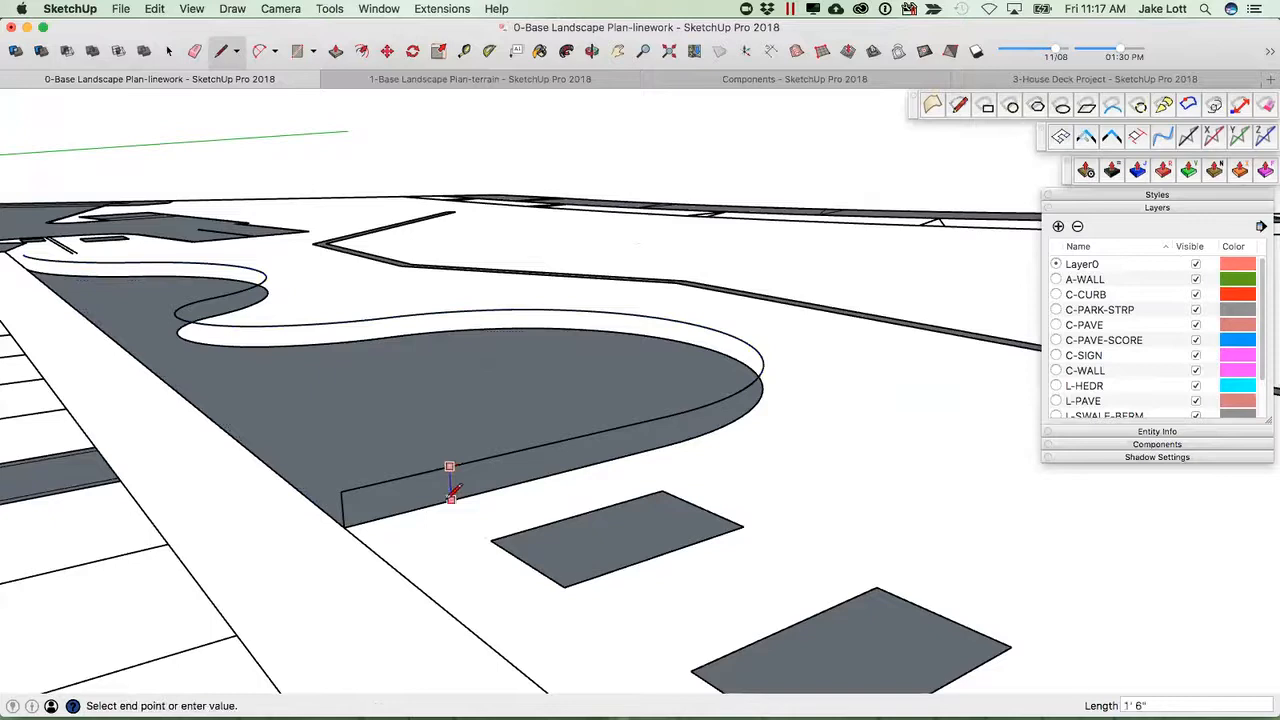
left_click(451, 498)
middle_click_drag(662, 423, 453, 400)
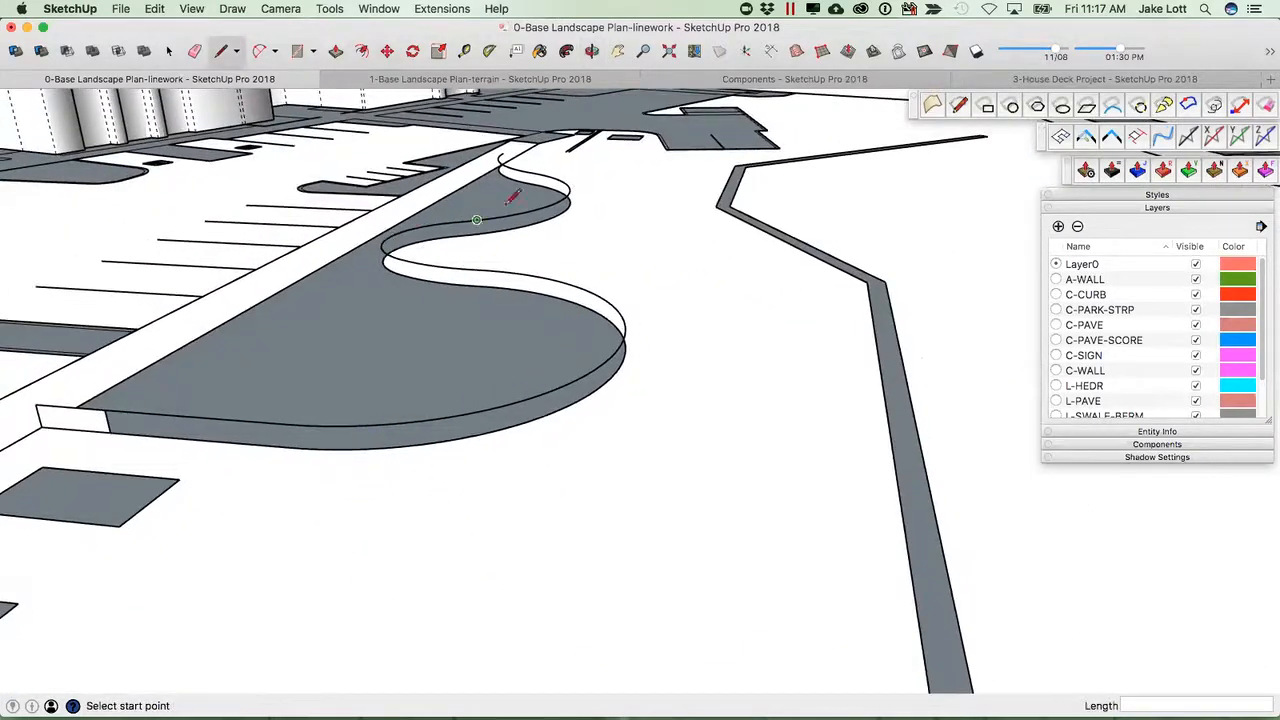
middle_click_drag(680, 275, 437, 176)
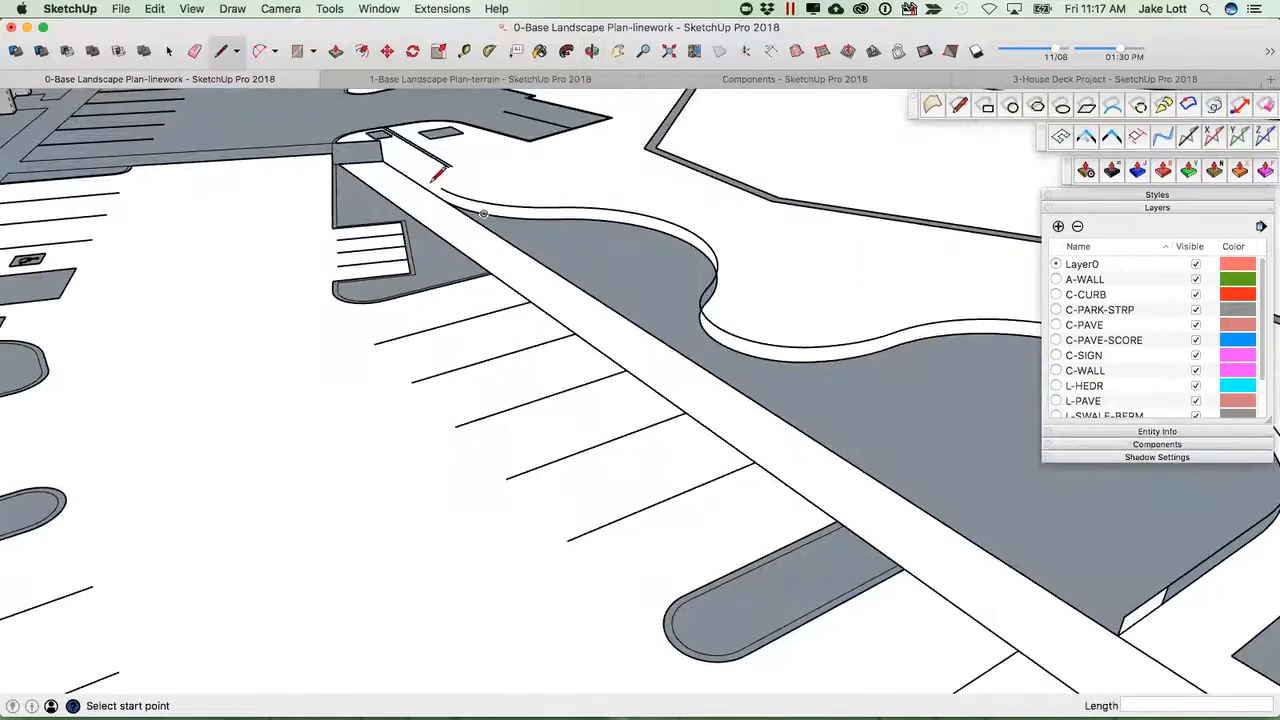
left_click(448, 168)
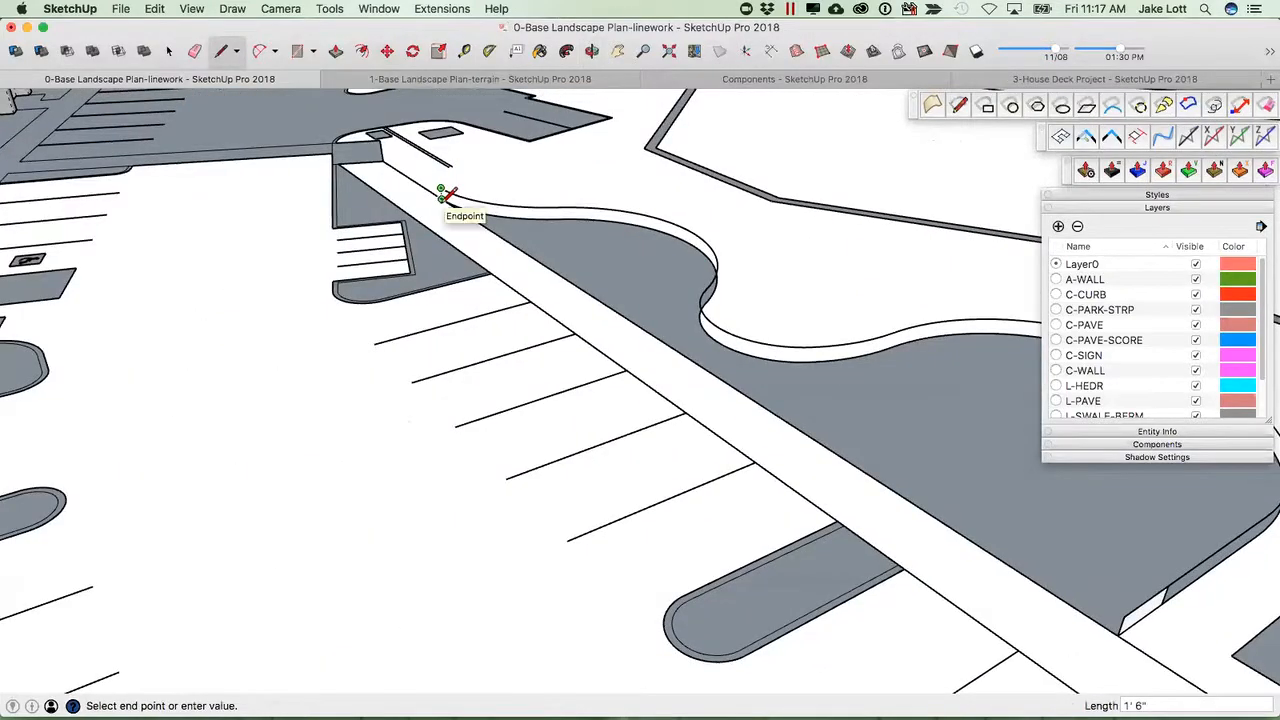
key("space")
Extrude the welded curb curve straight up with the Extrude lines, vector by 2 points extension.
scroll(616, 322, "up", 3)
middle_click_drag(616, 322, 277, 200)
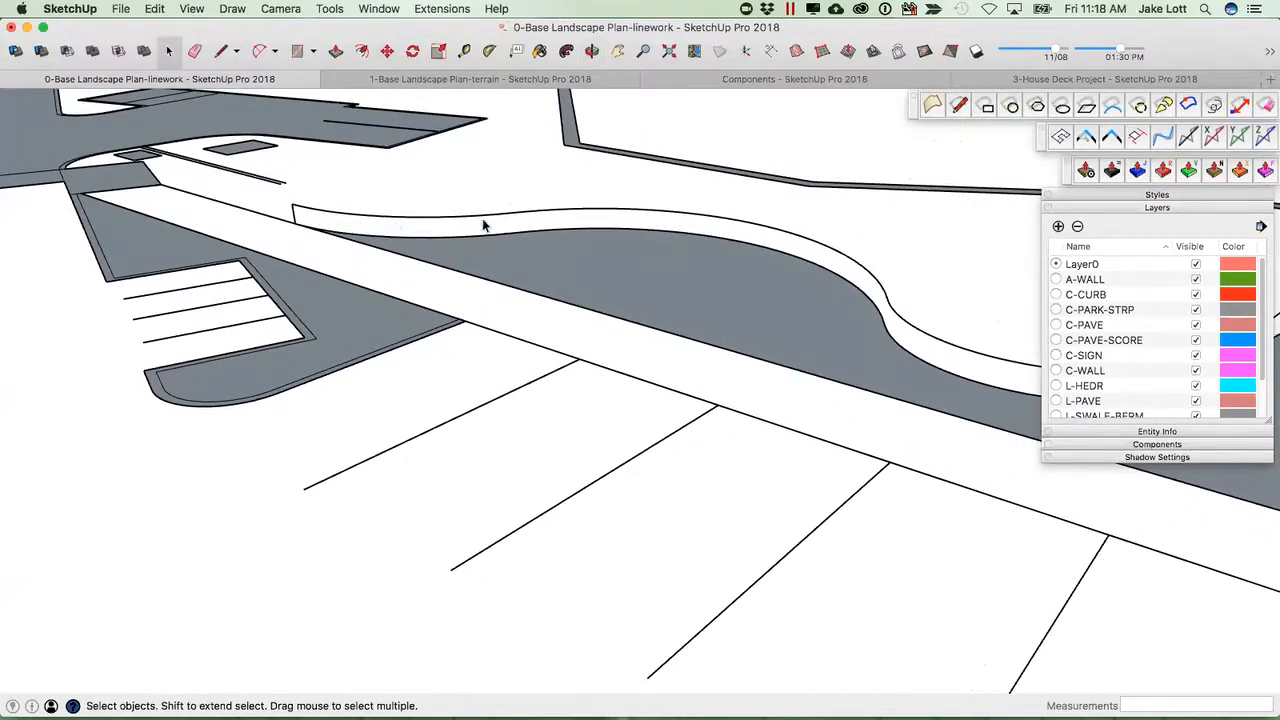
middle_click_drag(820, 253, 820, 403)
middle_click_drag(850, 480, 592, 521)
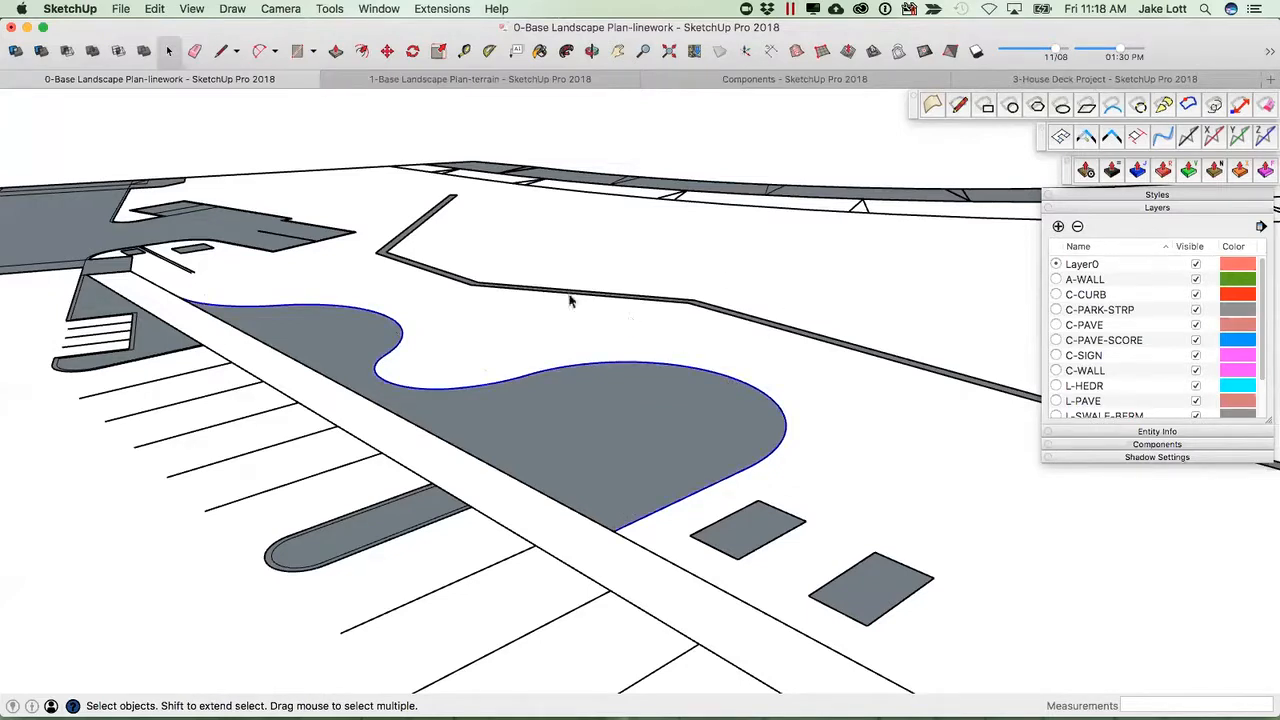
left_click(440, 10)
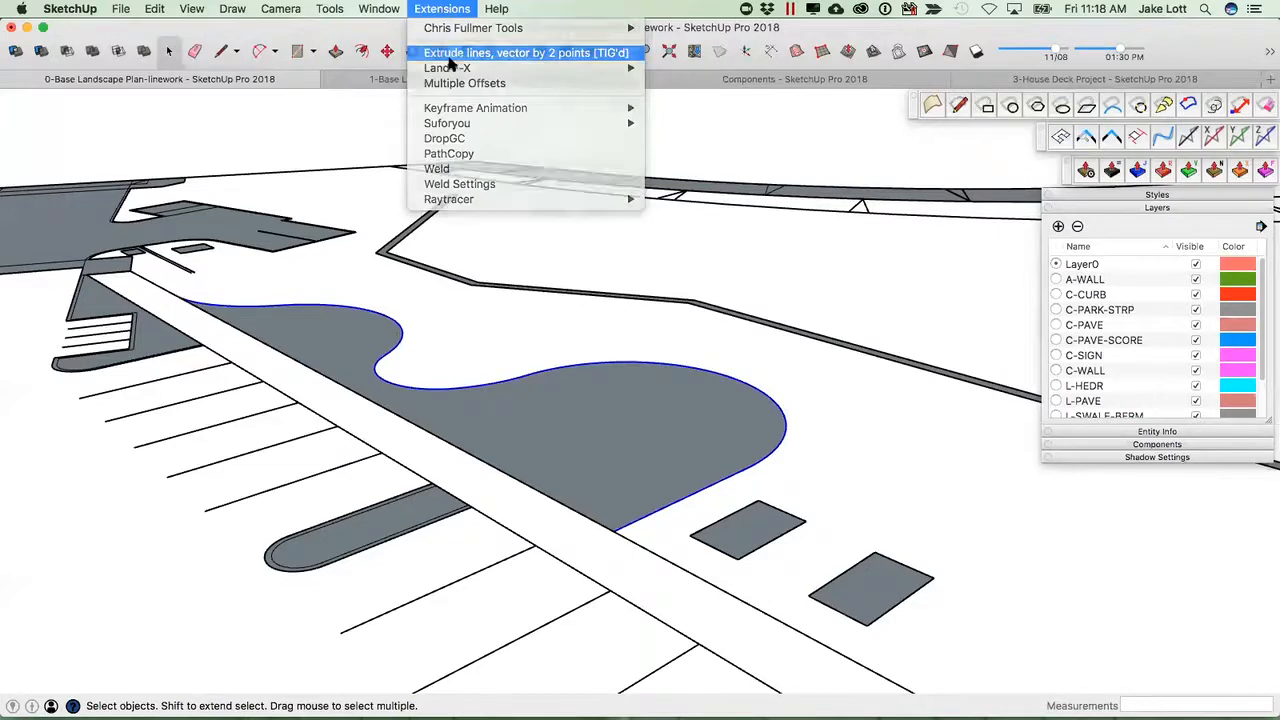
left_click(453, 56)
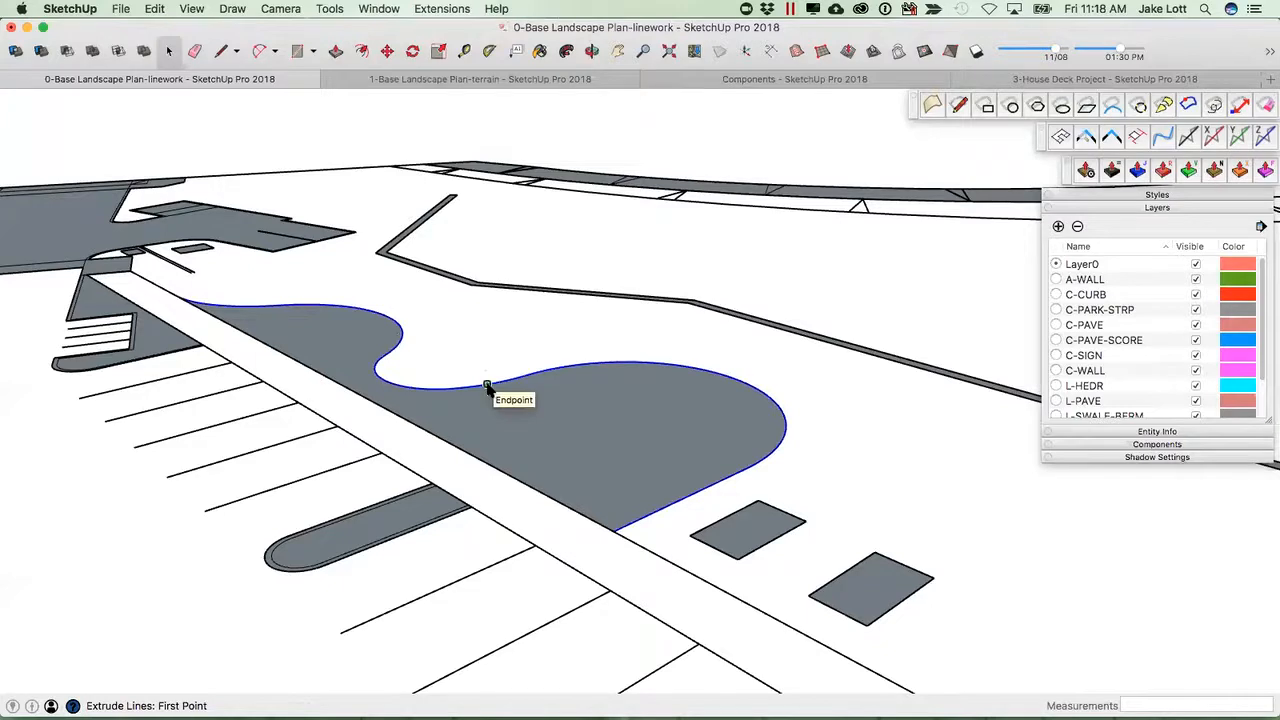
left_click(487, 385)
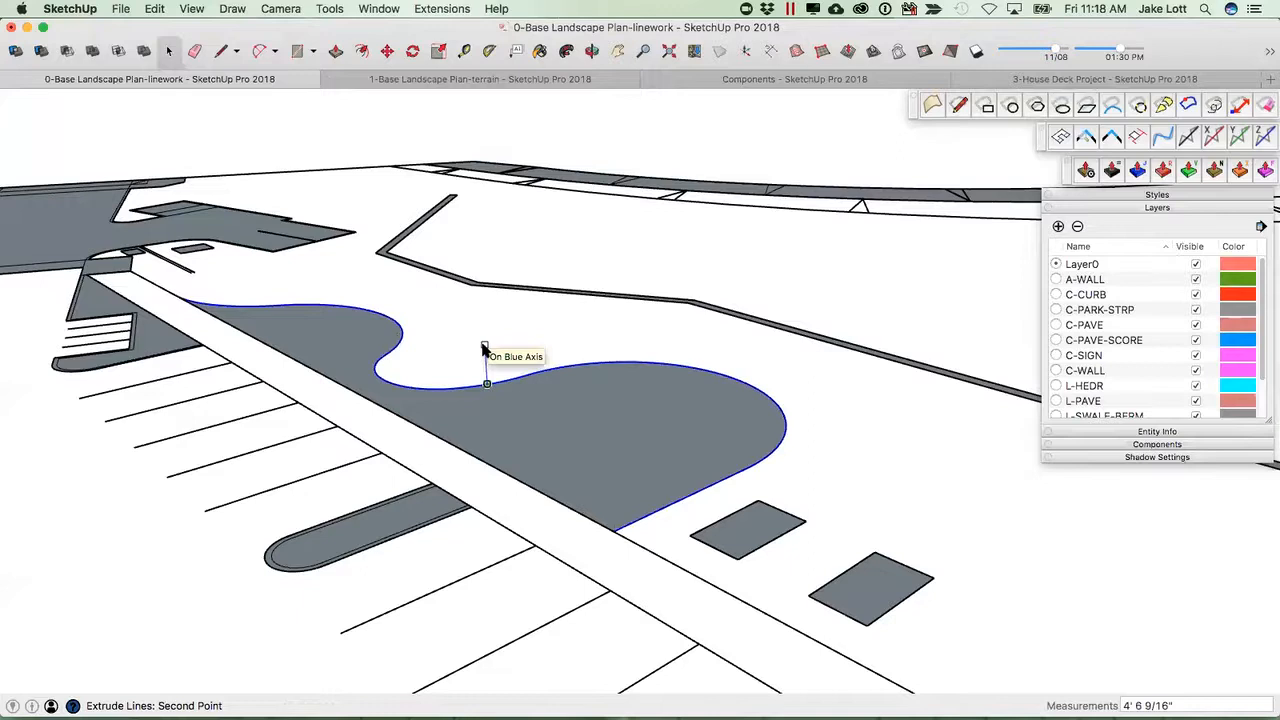
scroll(489, 368, "up", 1)
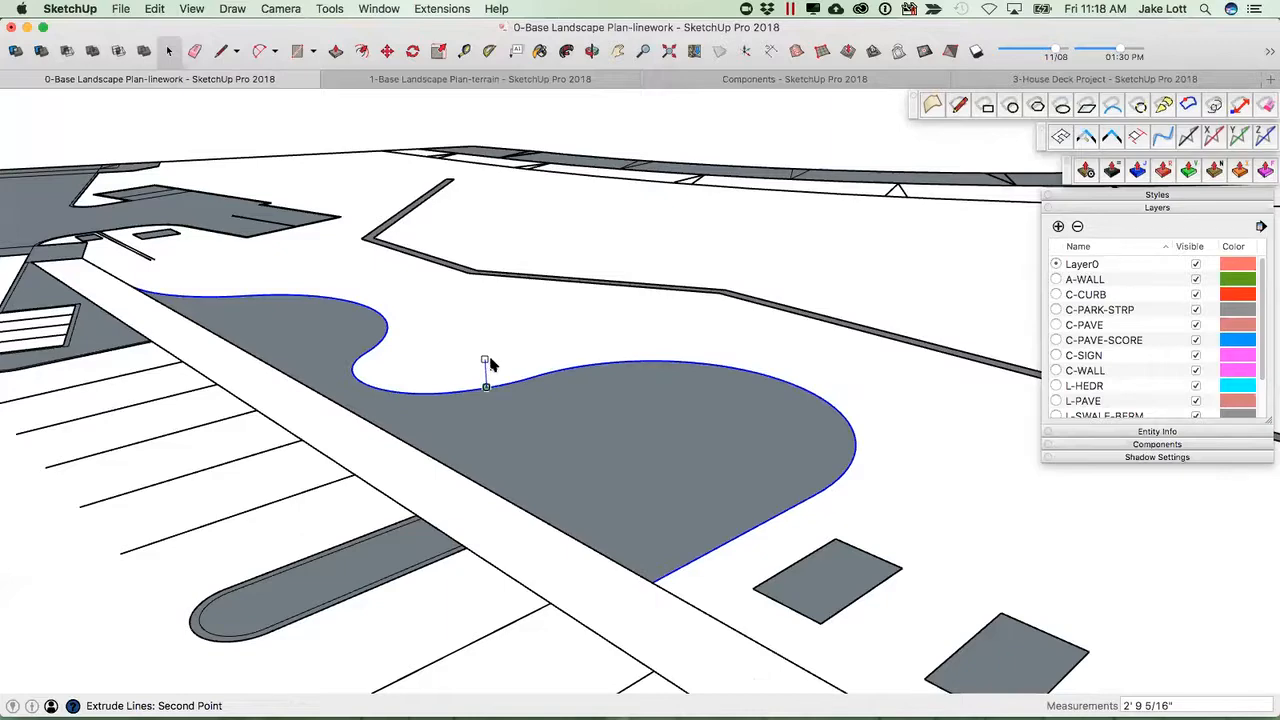
left_click(489, 364)
middle_click_drag(489, 400, 788, 399)
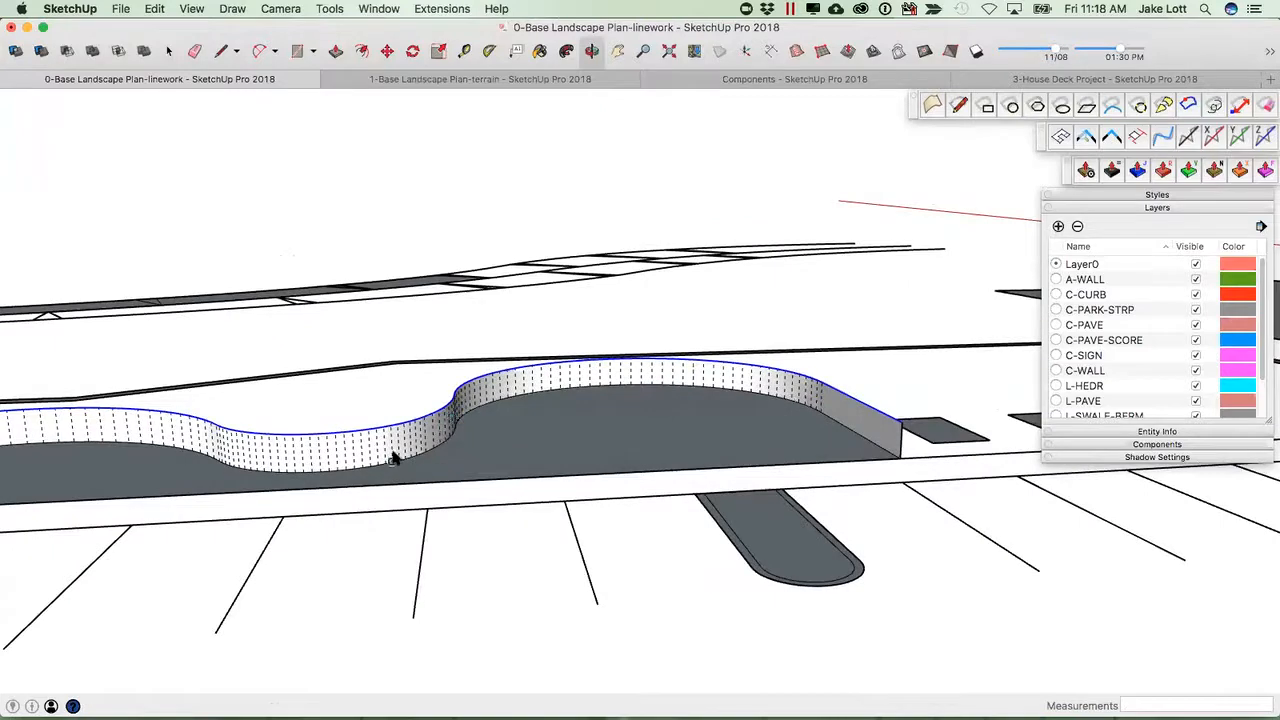
Turn off the display of hidden geometry.
middle_click_drag(412, 455, 384, 390)
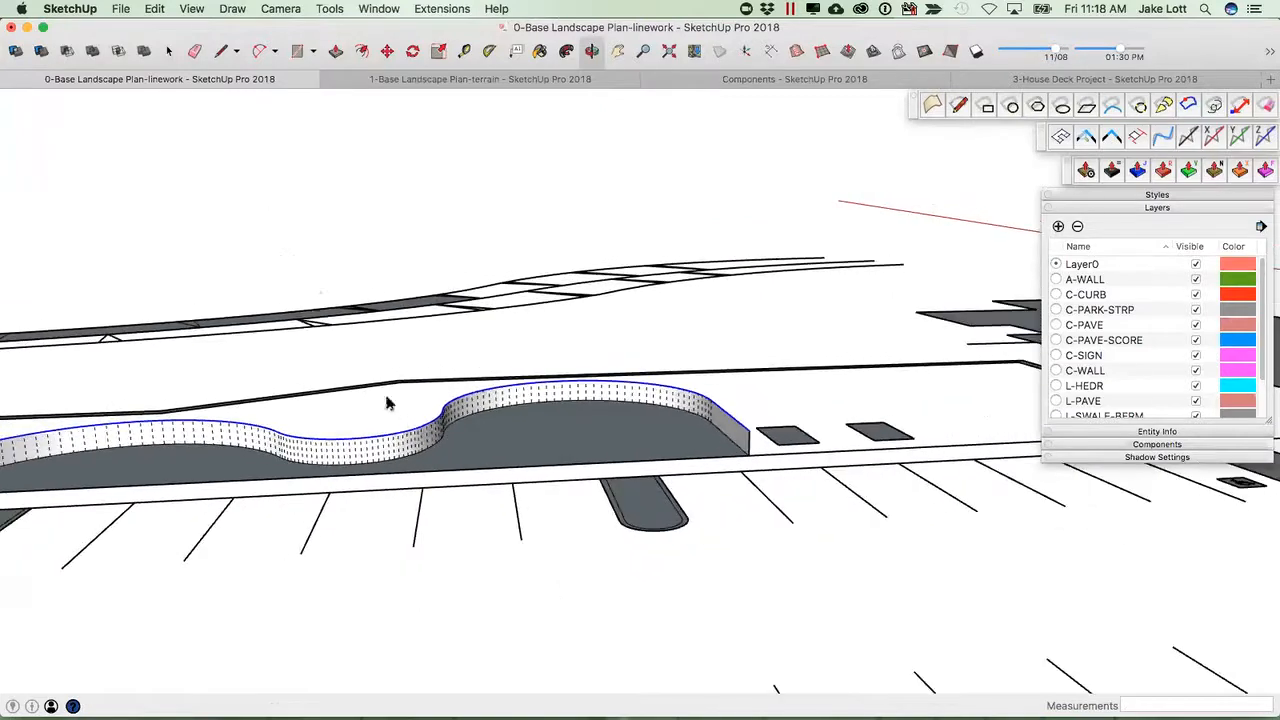
left_click(192, 10)
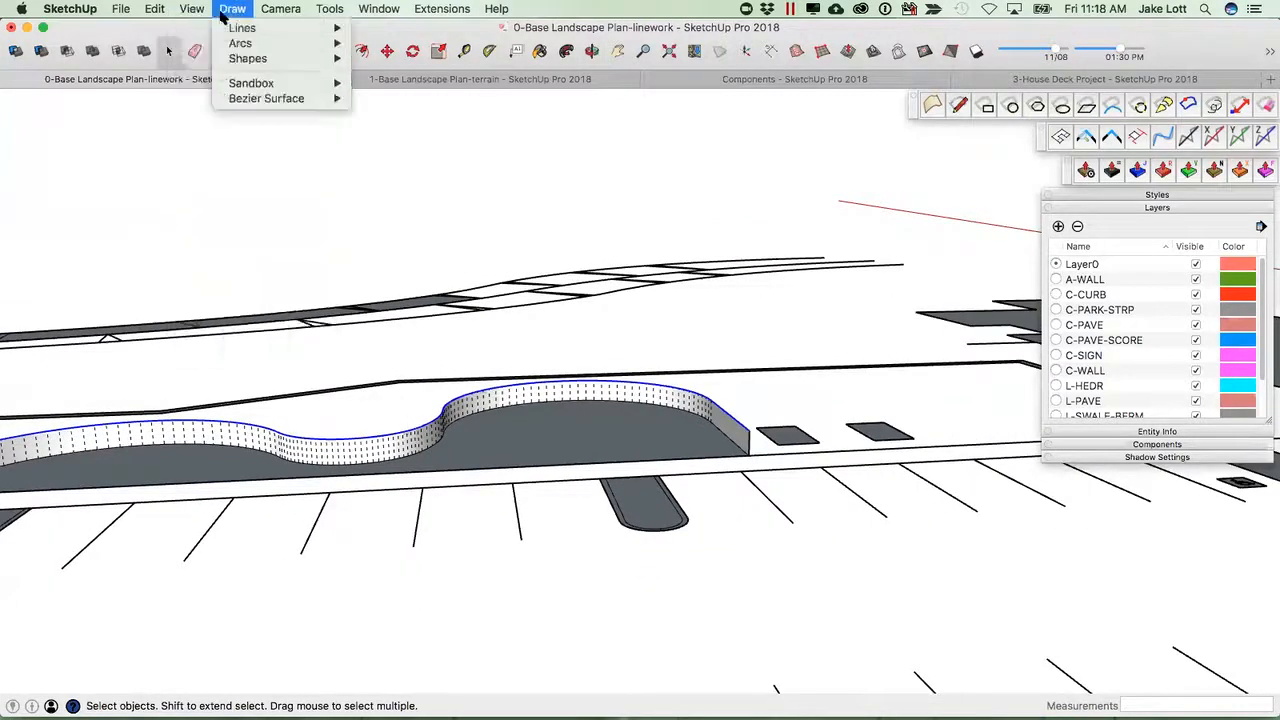
left_click(200, 92)
middle_click_drag(700, 422, 650, 533)
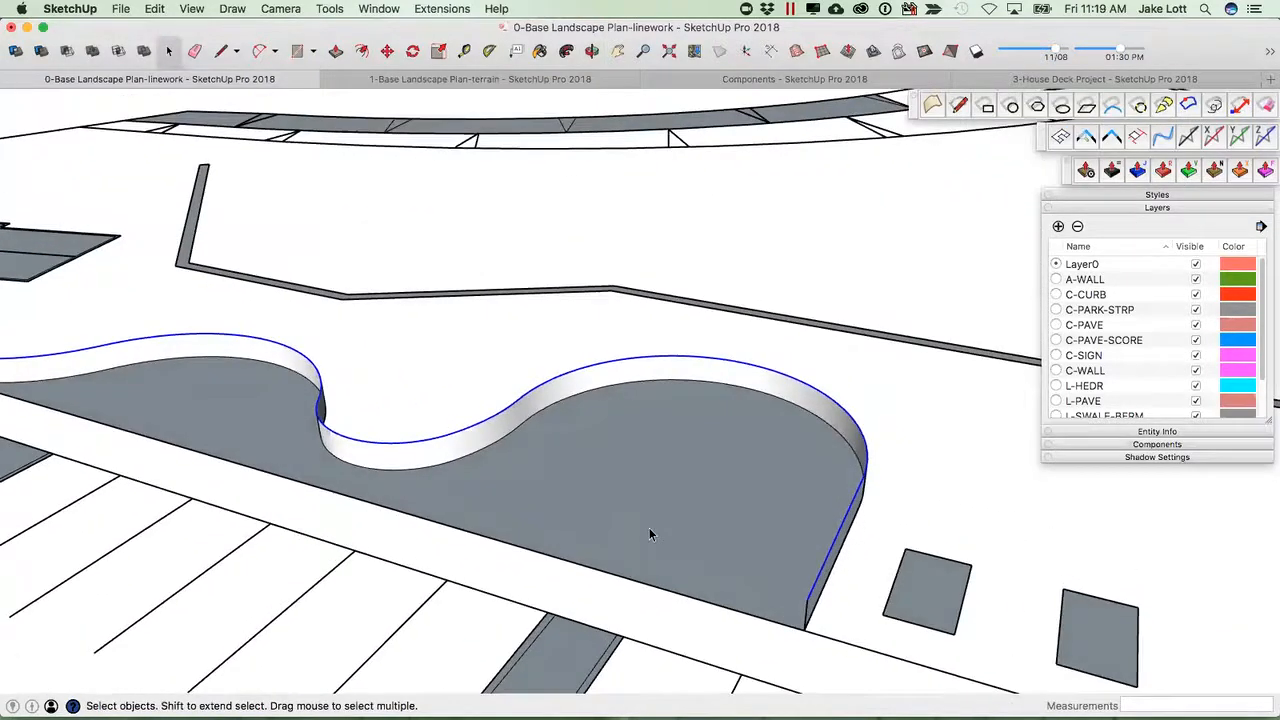
left_click(673, 528)
key("f")
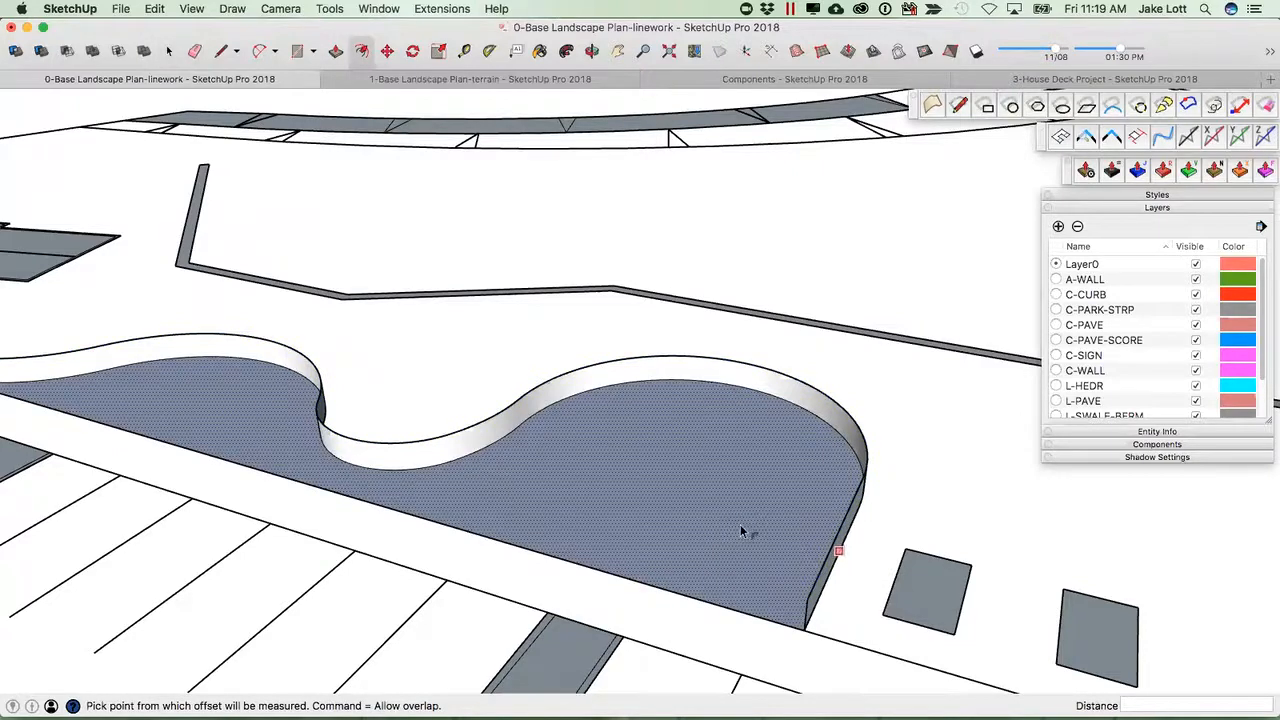
key("space")
left_click(524, 418)
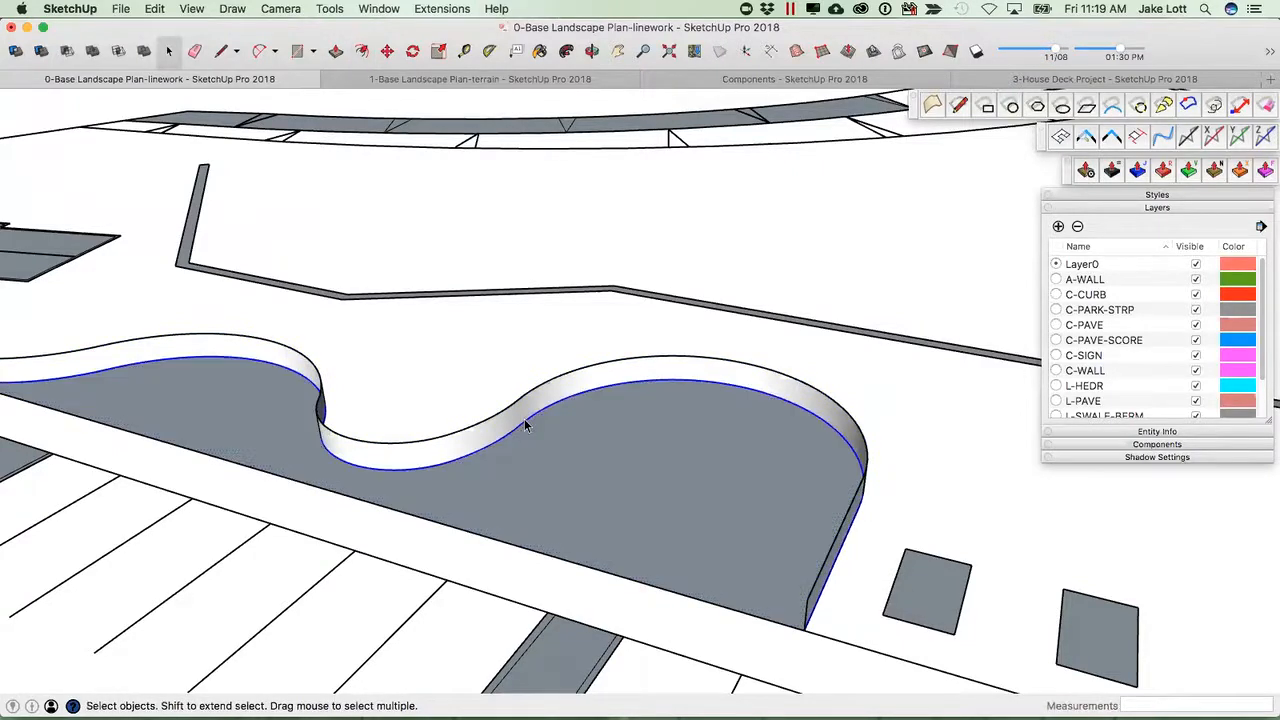
key("f")
left_click(557, 424)
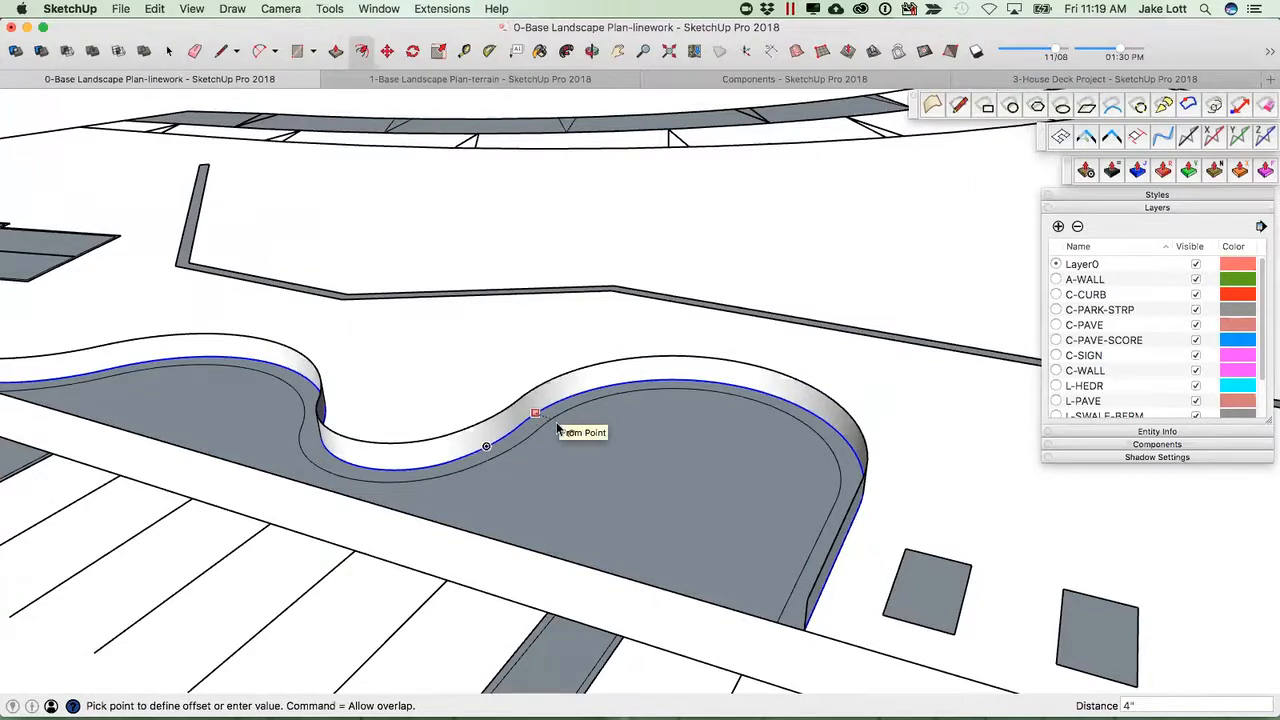
key("Escape")
key("p")
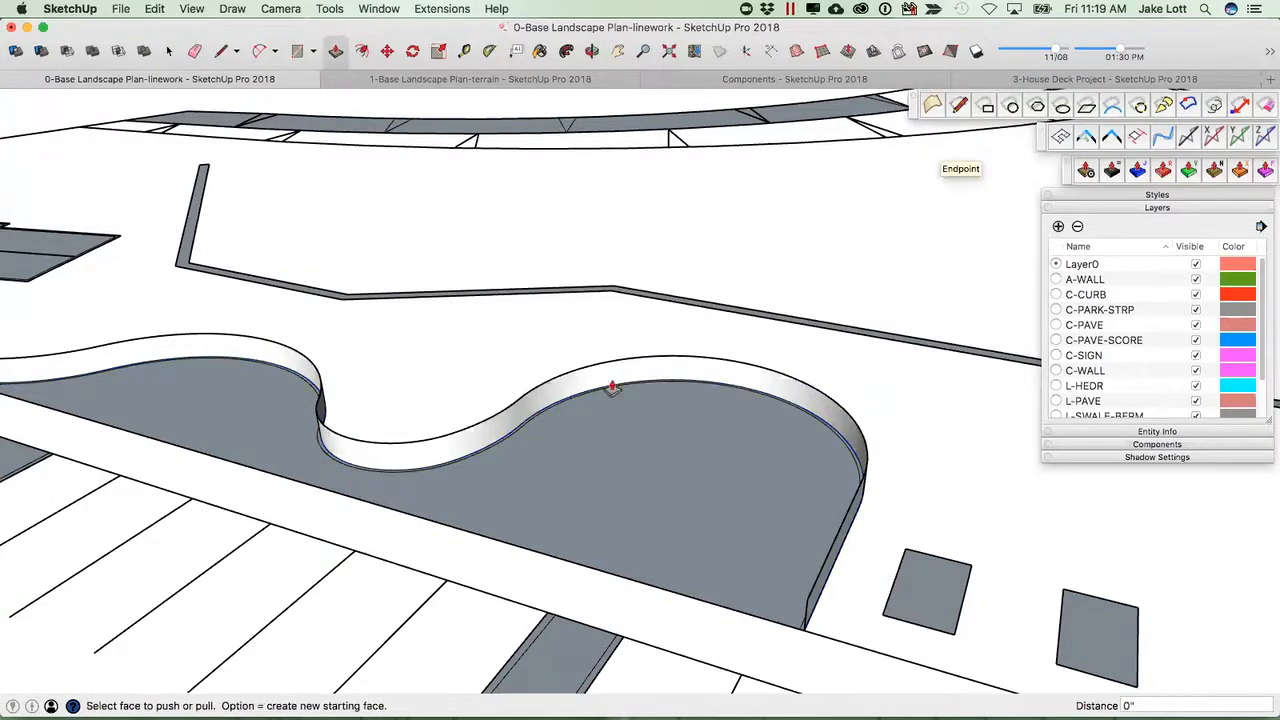
scroll(520, 425, "up", 4)
left_click(531, 441)
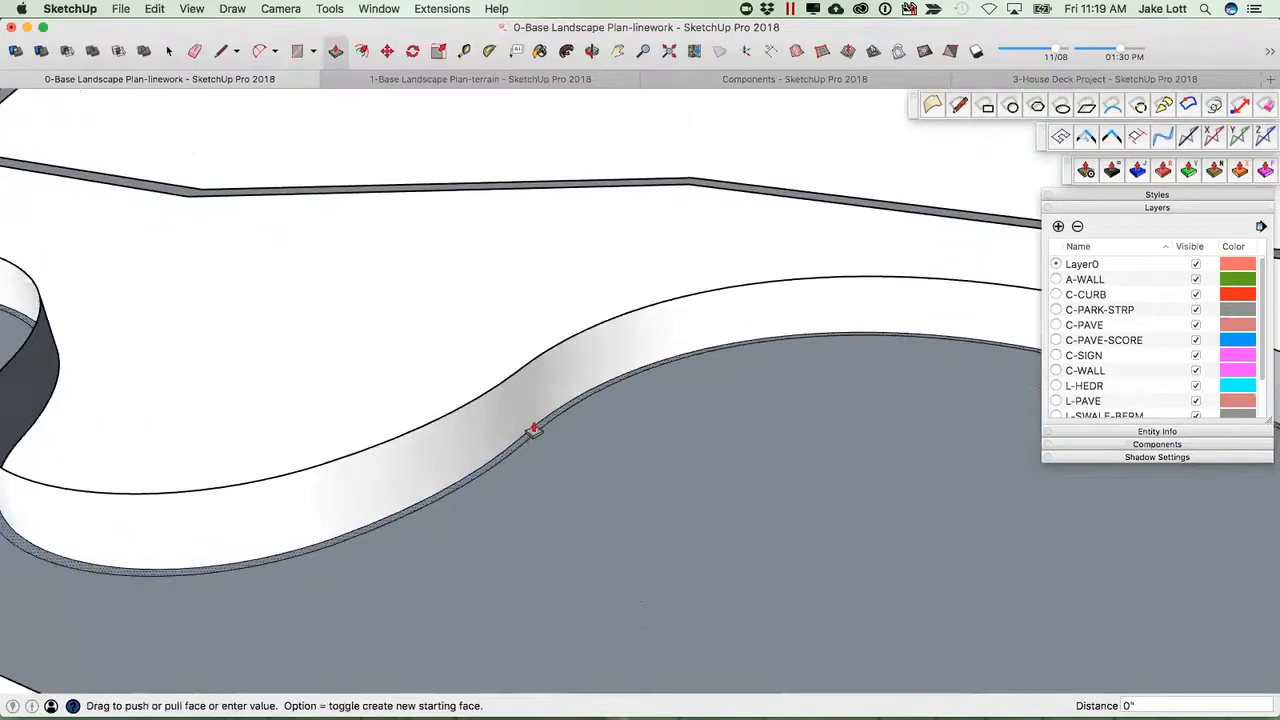
scroll(524, 380, "down", 1)
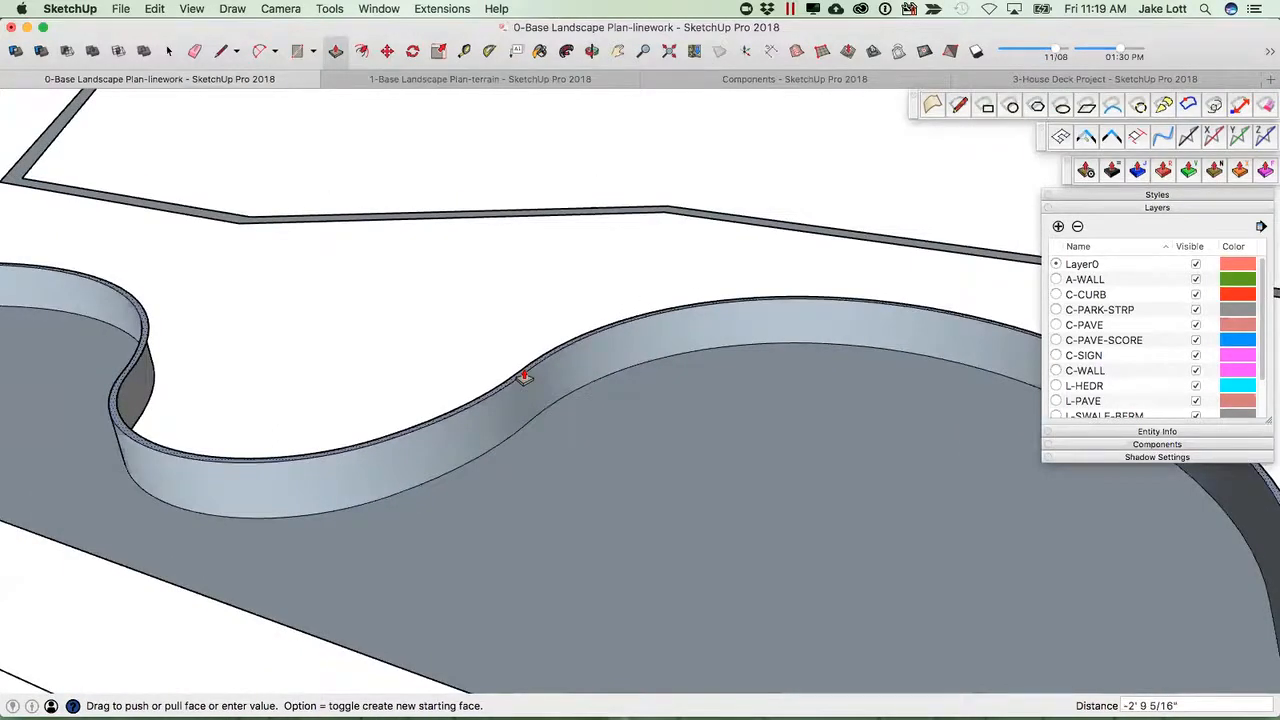
scroll(524, 378, "down", 1)
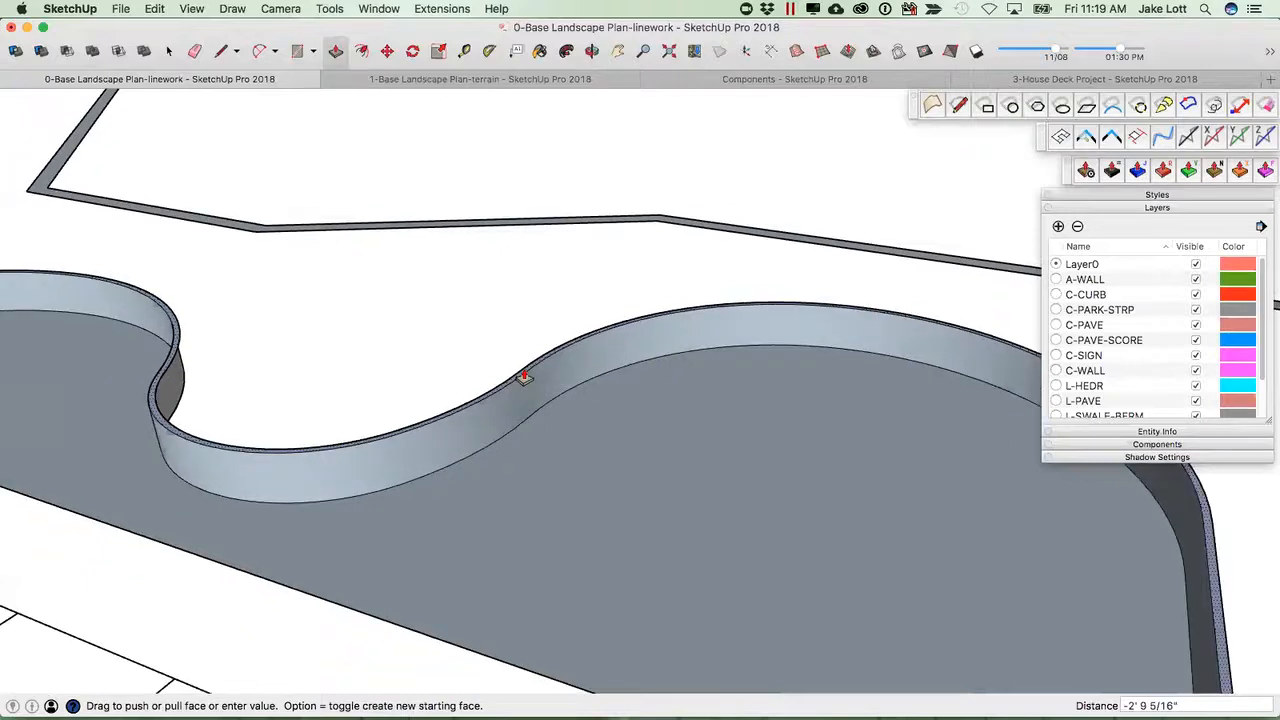
key("Escape")
Copy the curb's top curve partway down onto the curb's outer face.
scroll(448, 432, "down", 4)
middle_click_drag(946, 498, 373, 384)
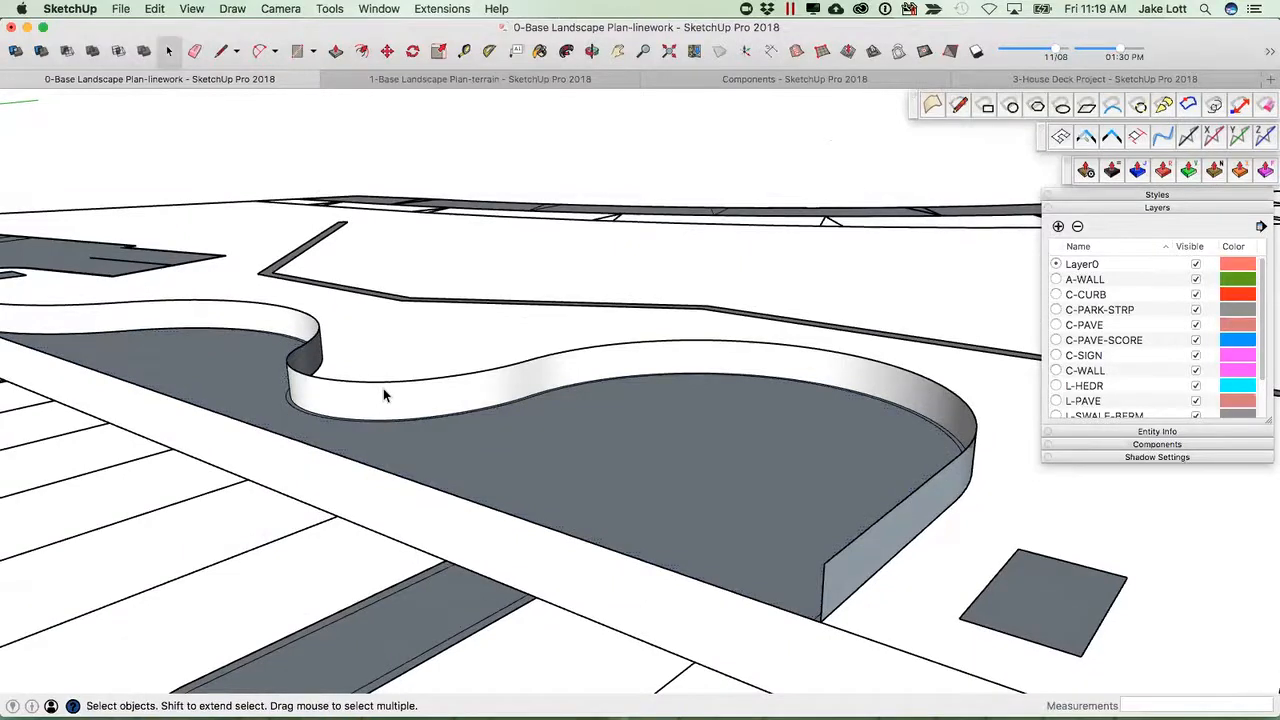
middle_click_drag(851, 550, 487, 459)
left_click(484, 456)
key("m")
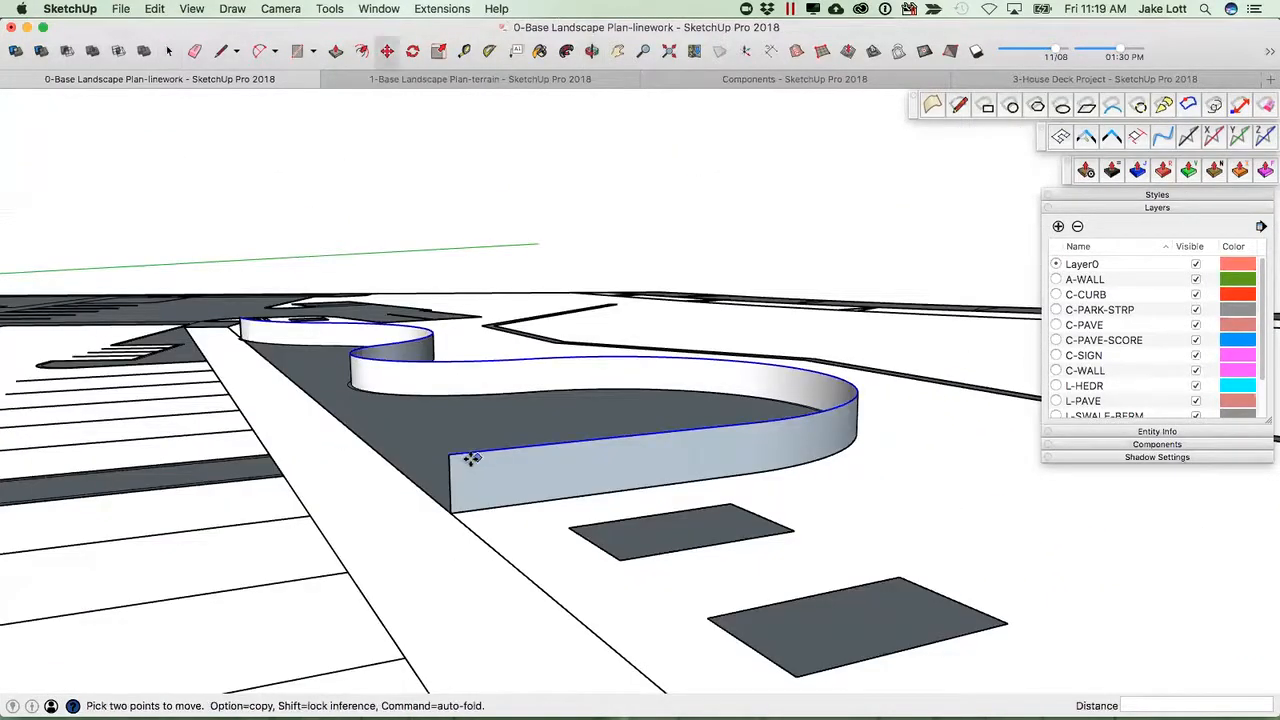
key("alt")
left_click(449, 456)
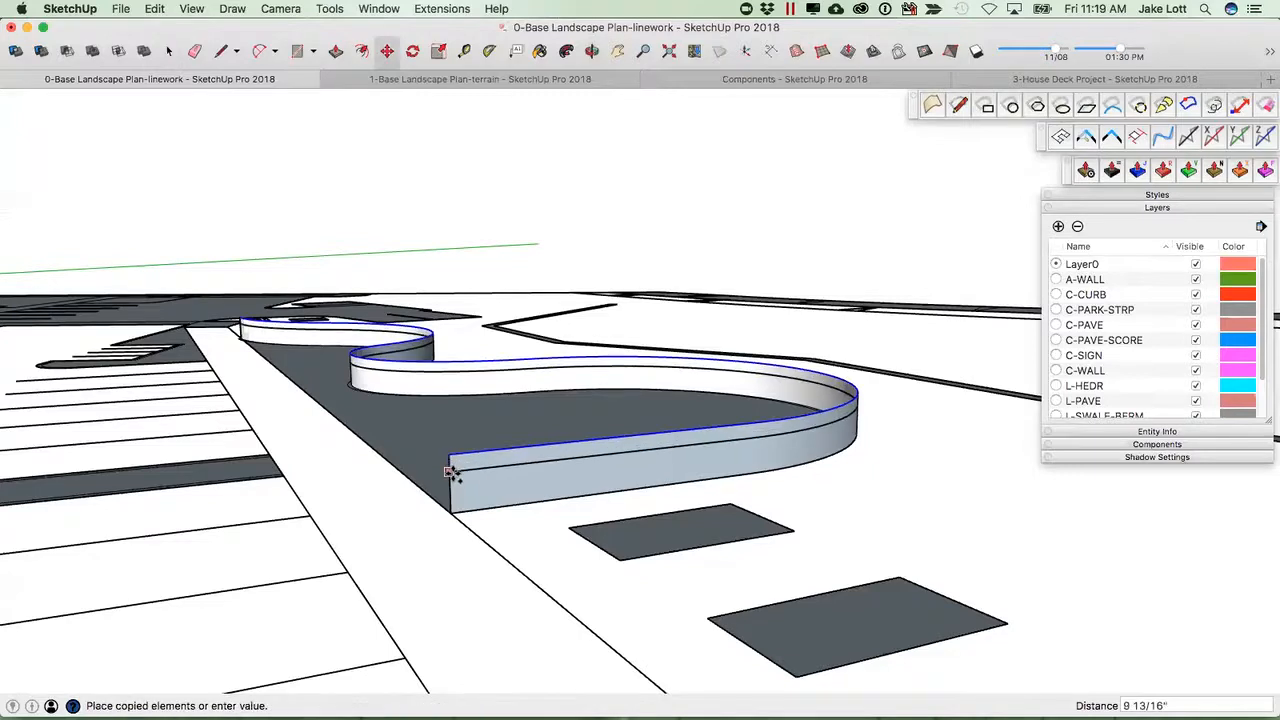
left_click(449, 484)
middle_click_drag(576, 493, 882, 465)
scroll(882, 465, "down", 2)
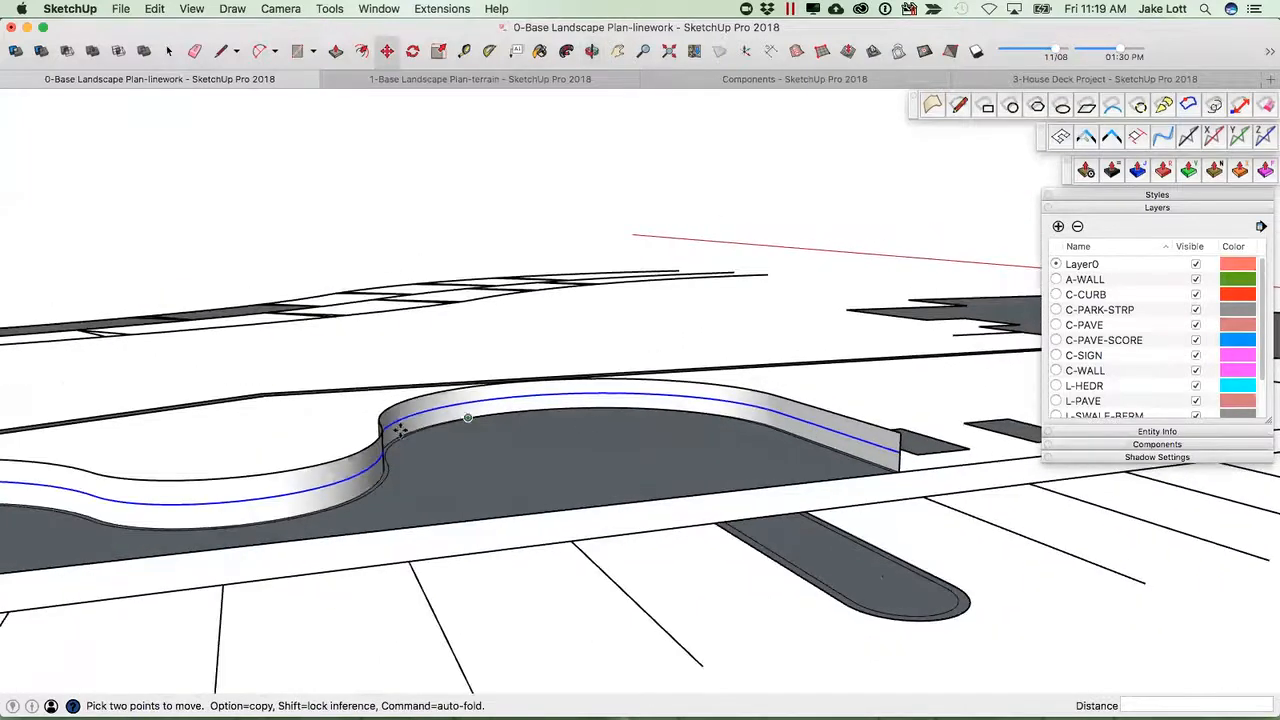
key("space")
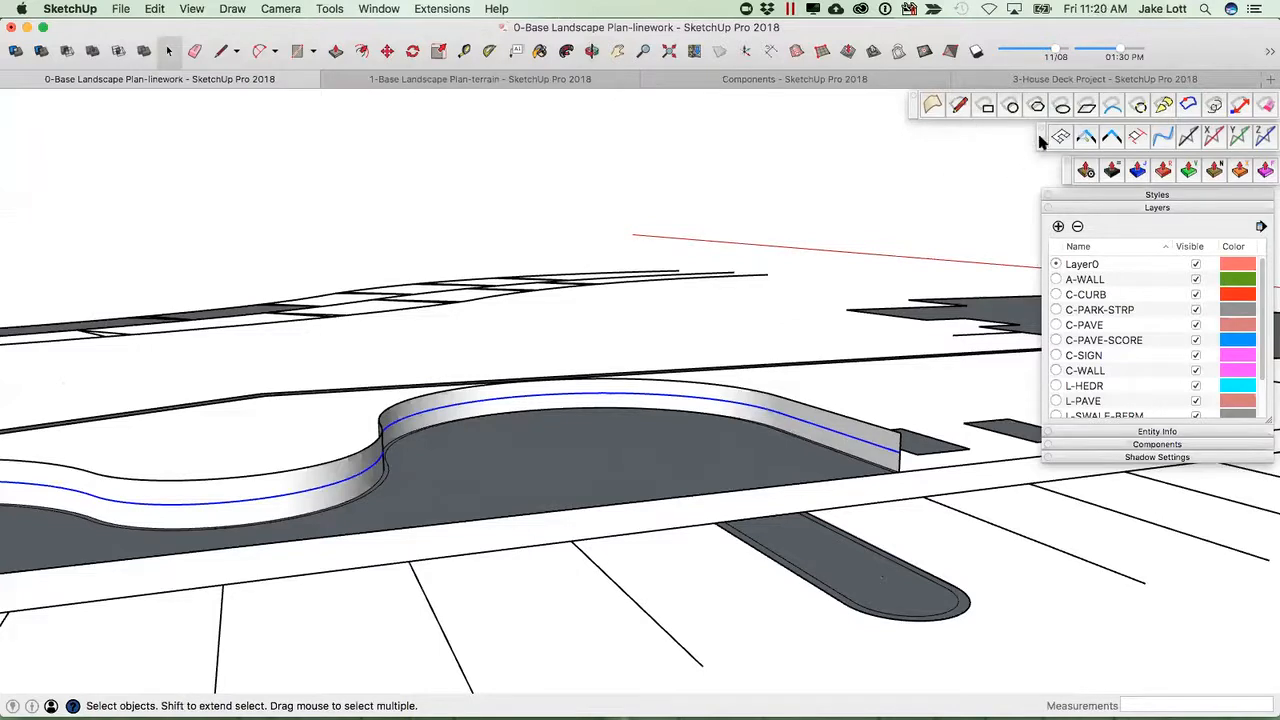
mouse_move(1066, 171)
left_mouse_down()
mouse_move(1027, 171)
mouse_move(1052, 173)
left_mouse_up()
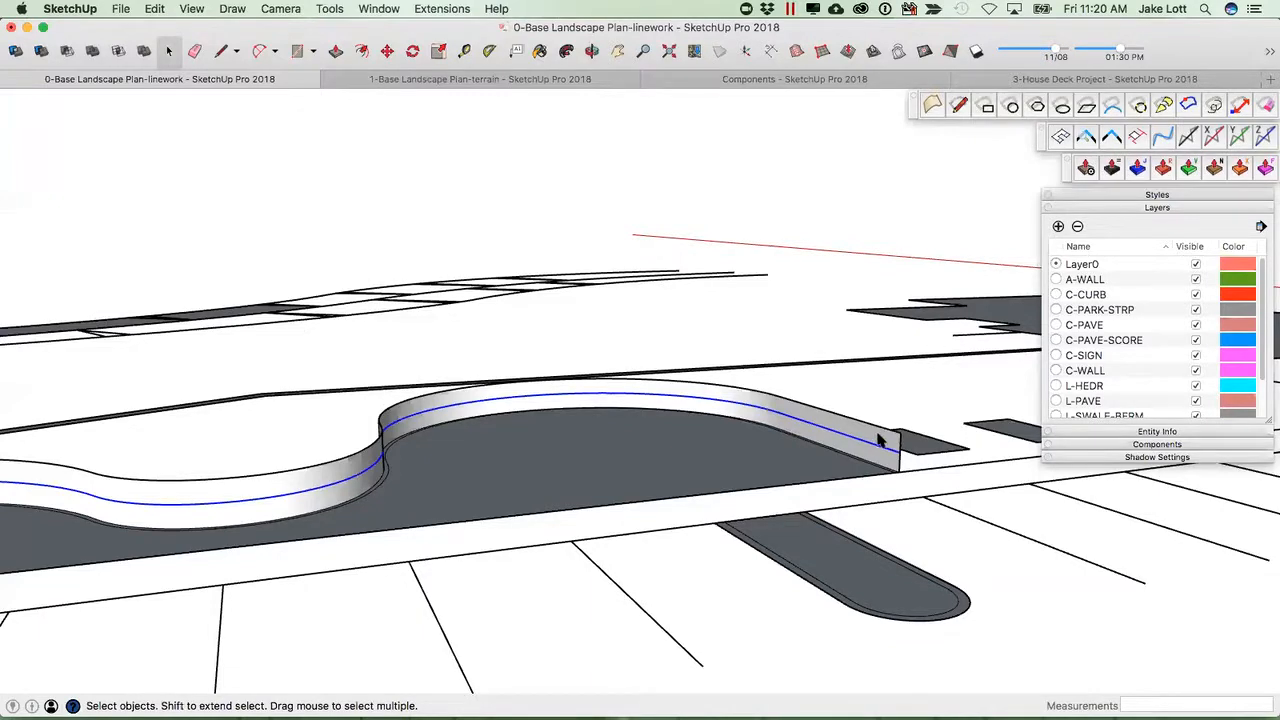
left_click(1111, 168)
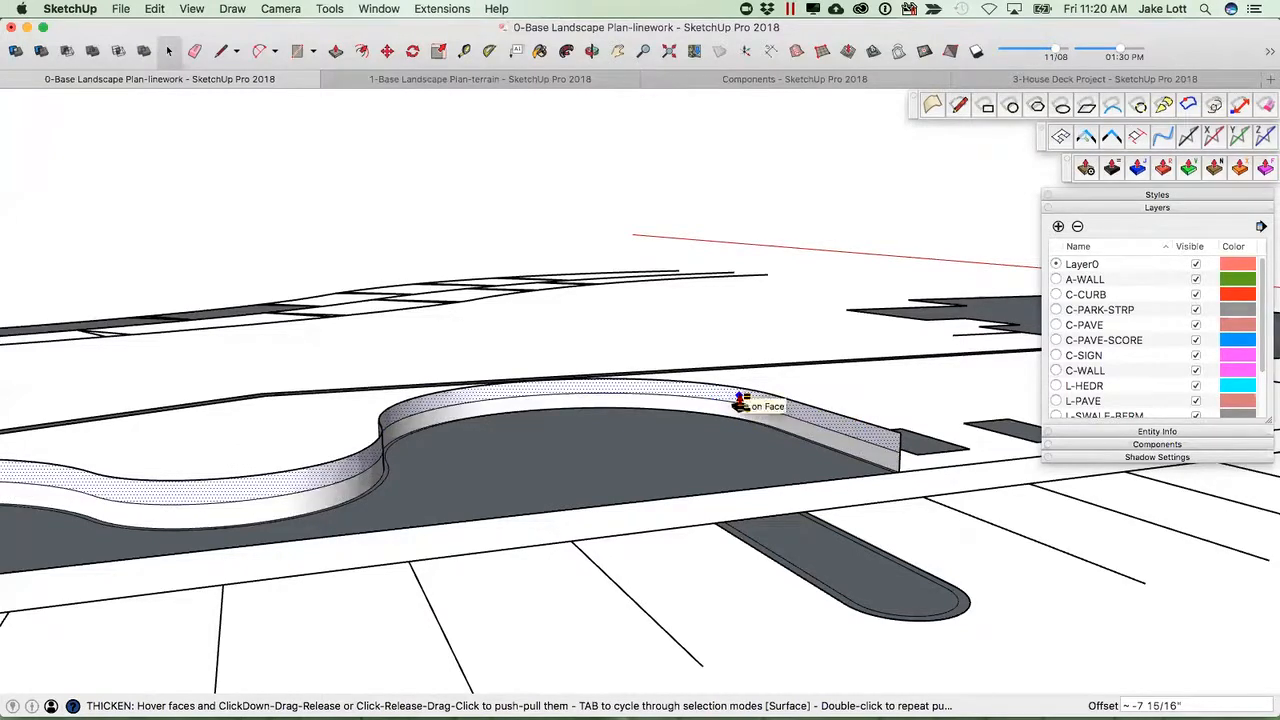
key("space")
key("p")
scroll(810, 425, "up", 3)
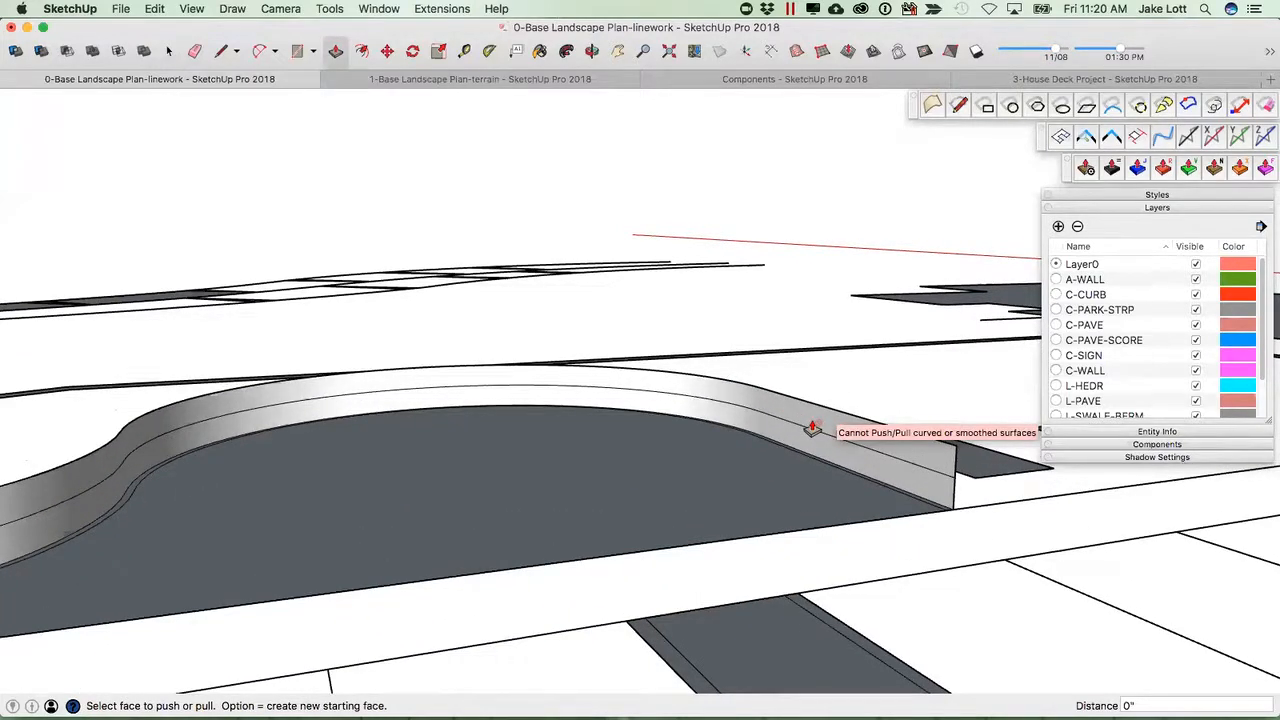
key("space")
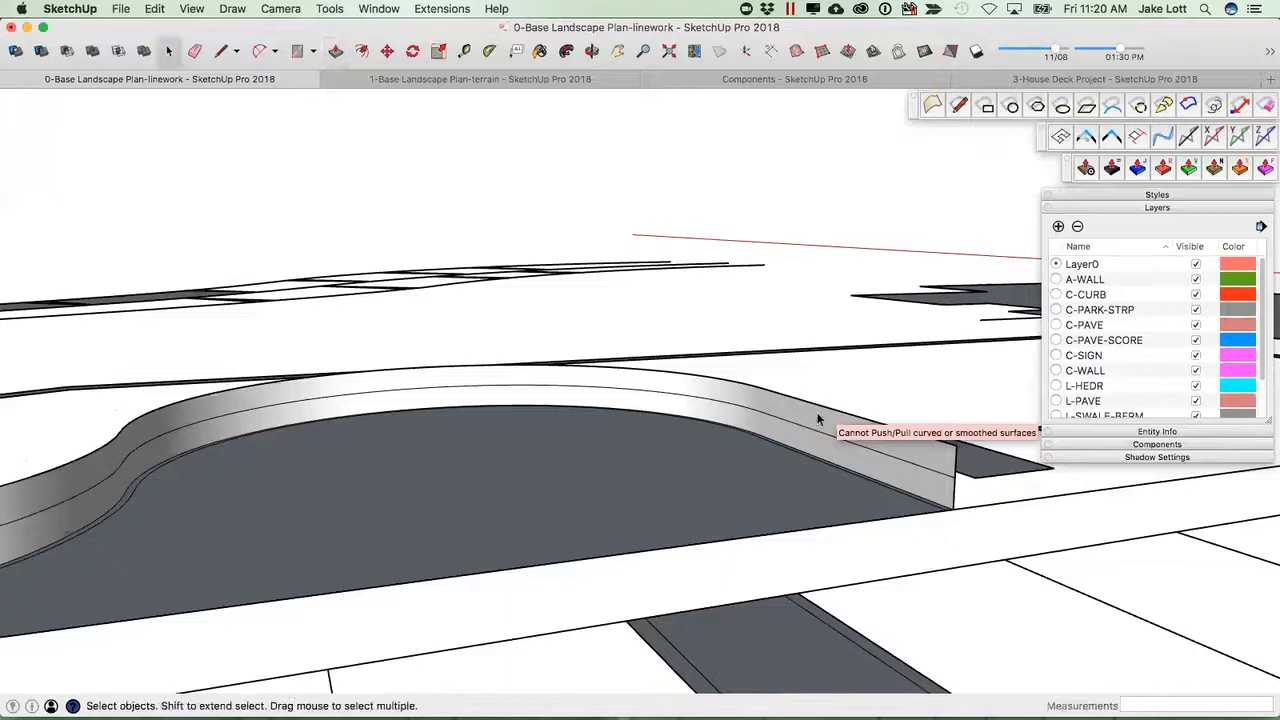
Thicken the upper band of the curved curb face 1'6" with the Thicken tool.
left_click(1112, 168)
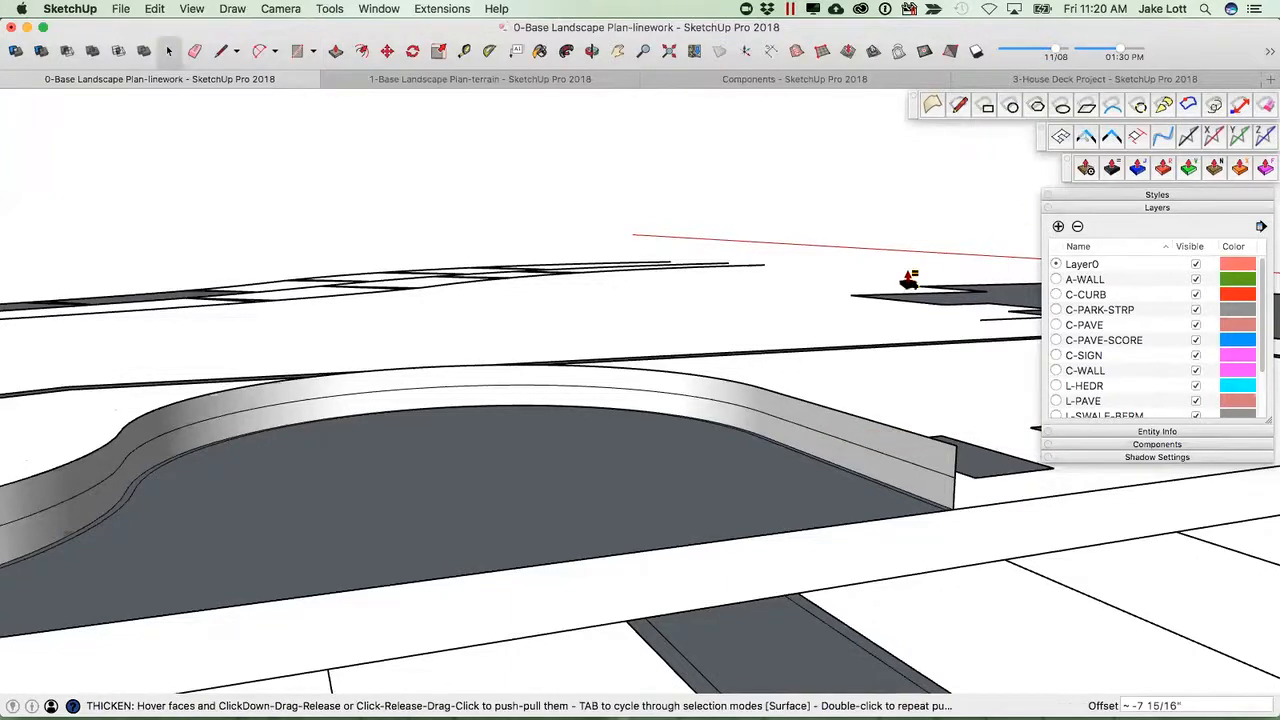
left_click(862, 441)
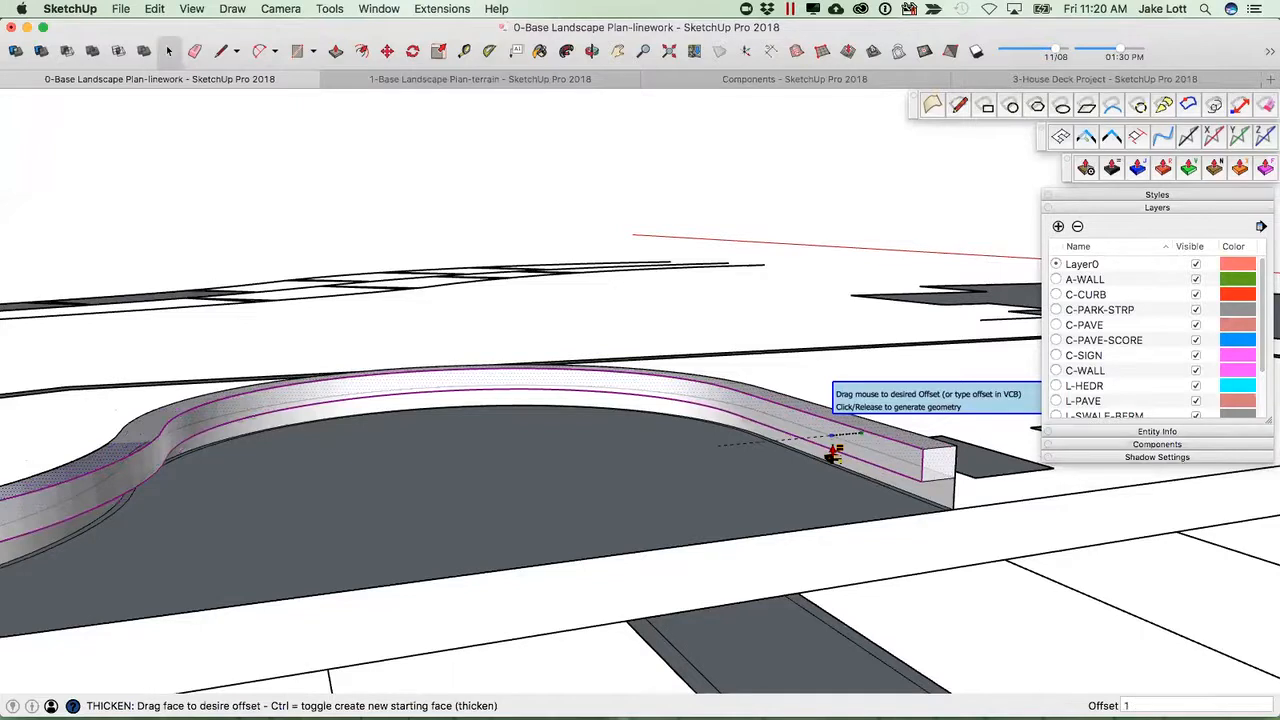
left_click(832, 448)
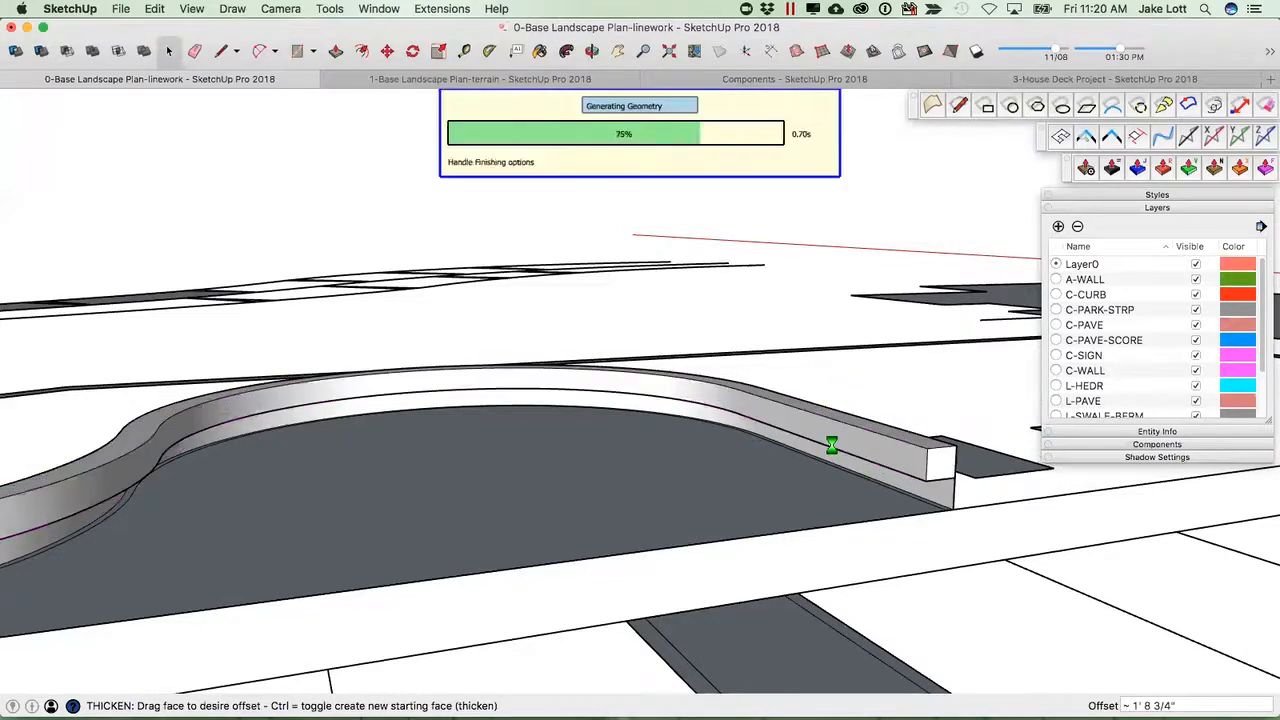
middle_click_drag(800, 476, 929, 509)
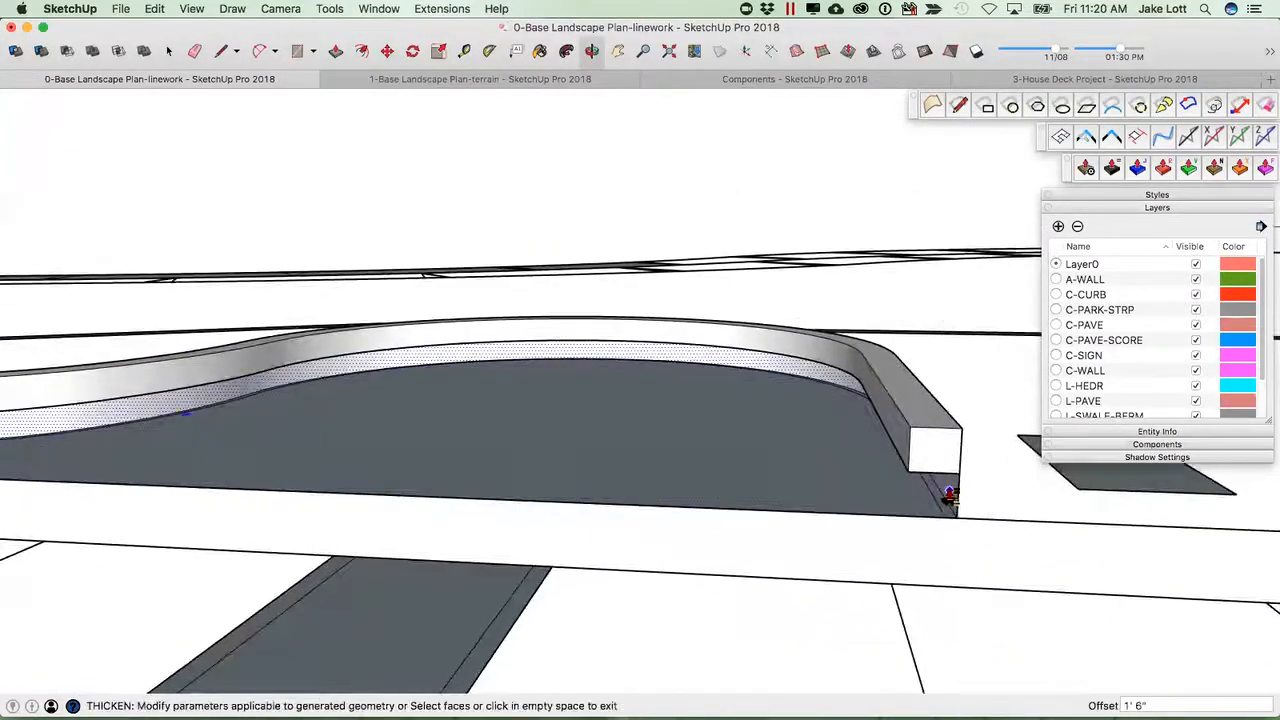
Thicken the lower band of the curb face 6" with the Thicken tool and exit it.
left_click(948, 493)
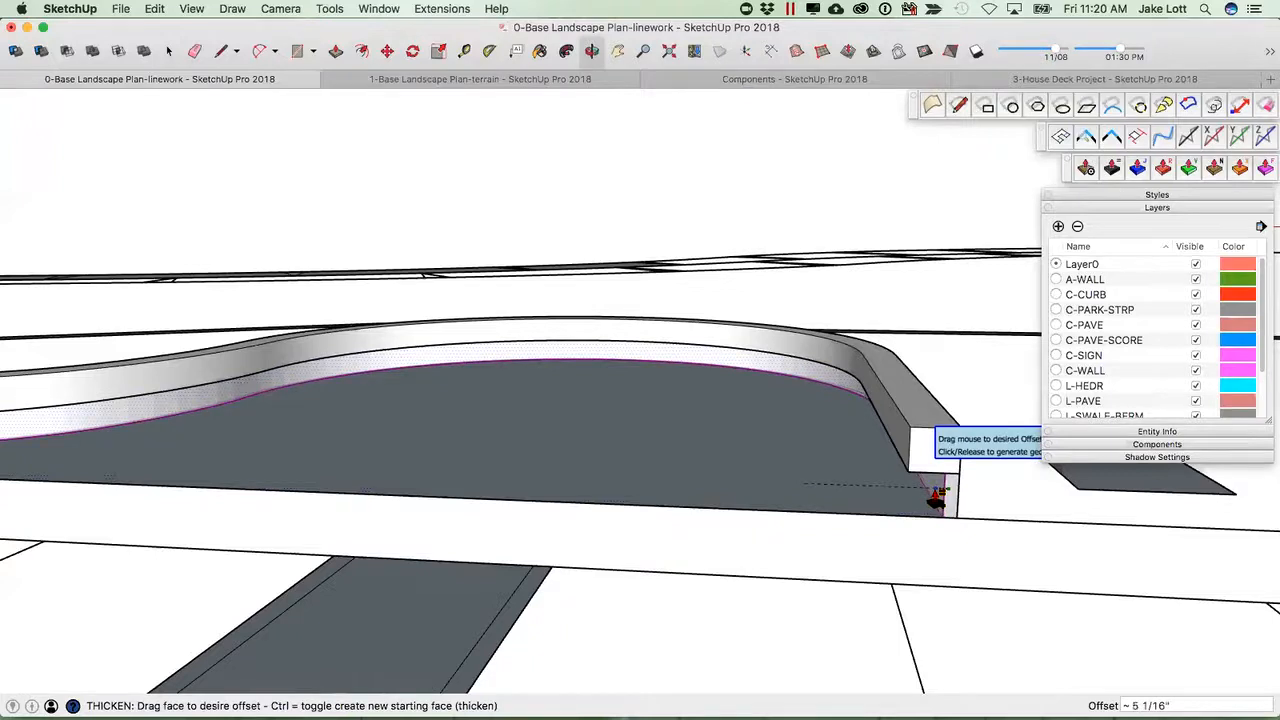
left_click(933, 489)
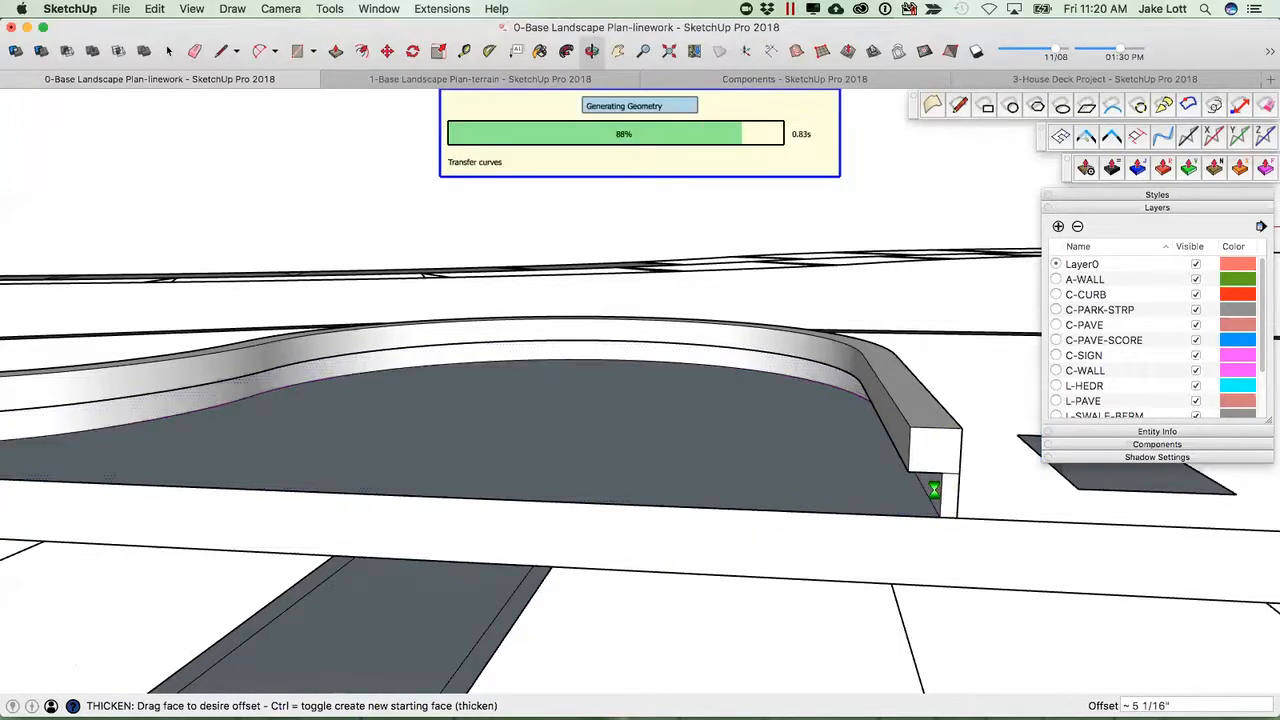
middle_click_drag(903, 474, 834, 486)
scroll(831, 486, "down", 4)
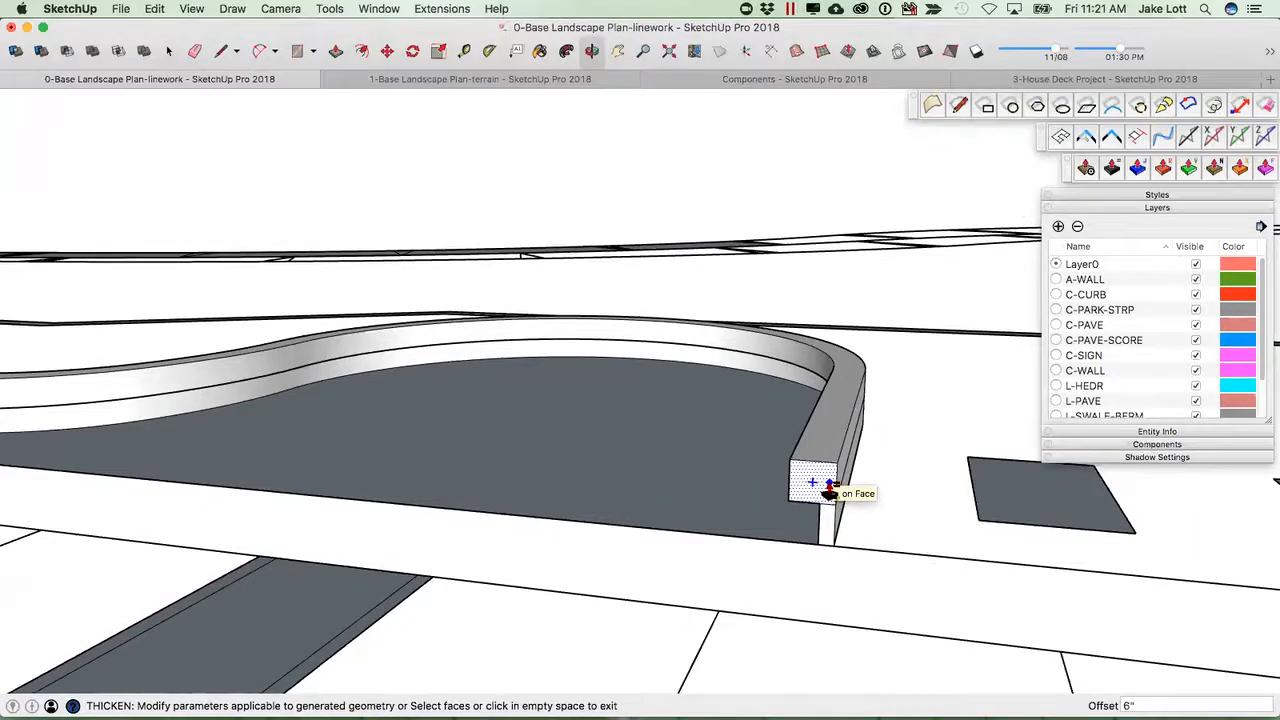
scroll(829, 486, "down", 3)
key("space")
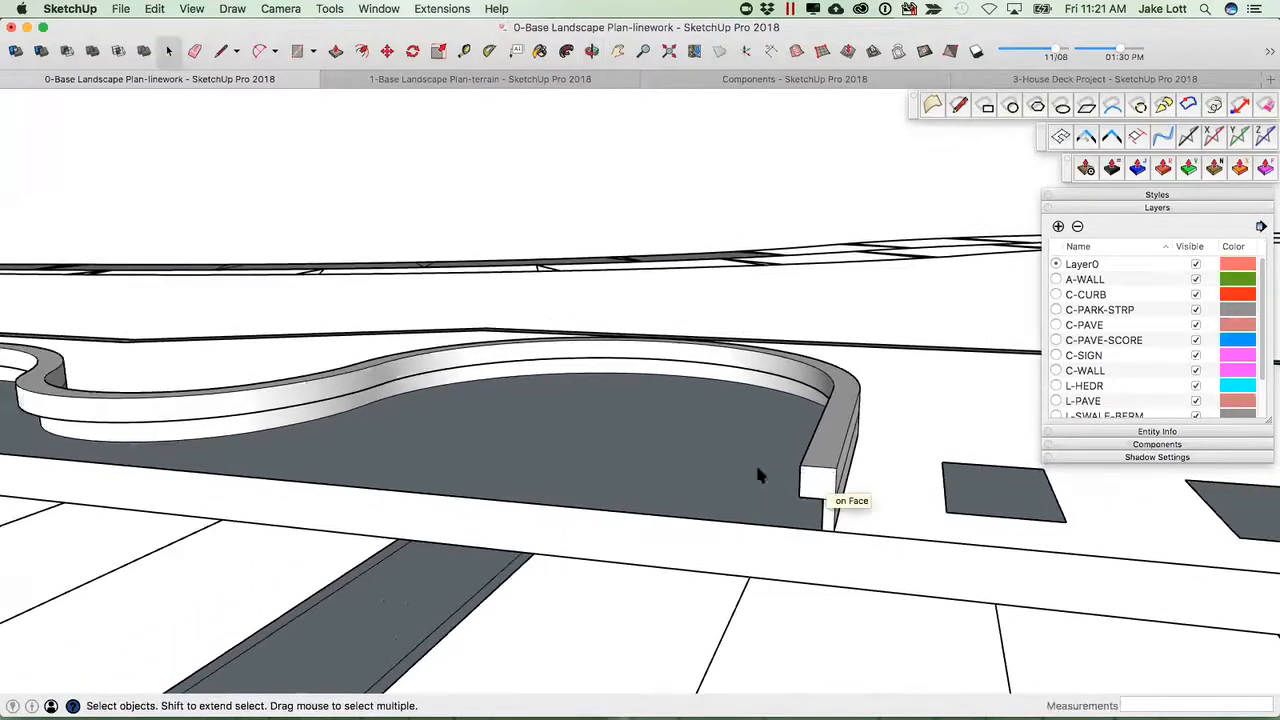
Close the curved walkway strip beside the building with a new edge to form a face, and select it.
middle_click_drag(831, 468, 572, 343)
scroll(305, 385, "down", 3)
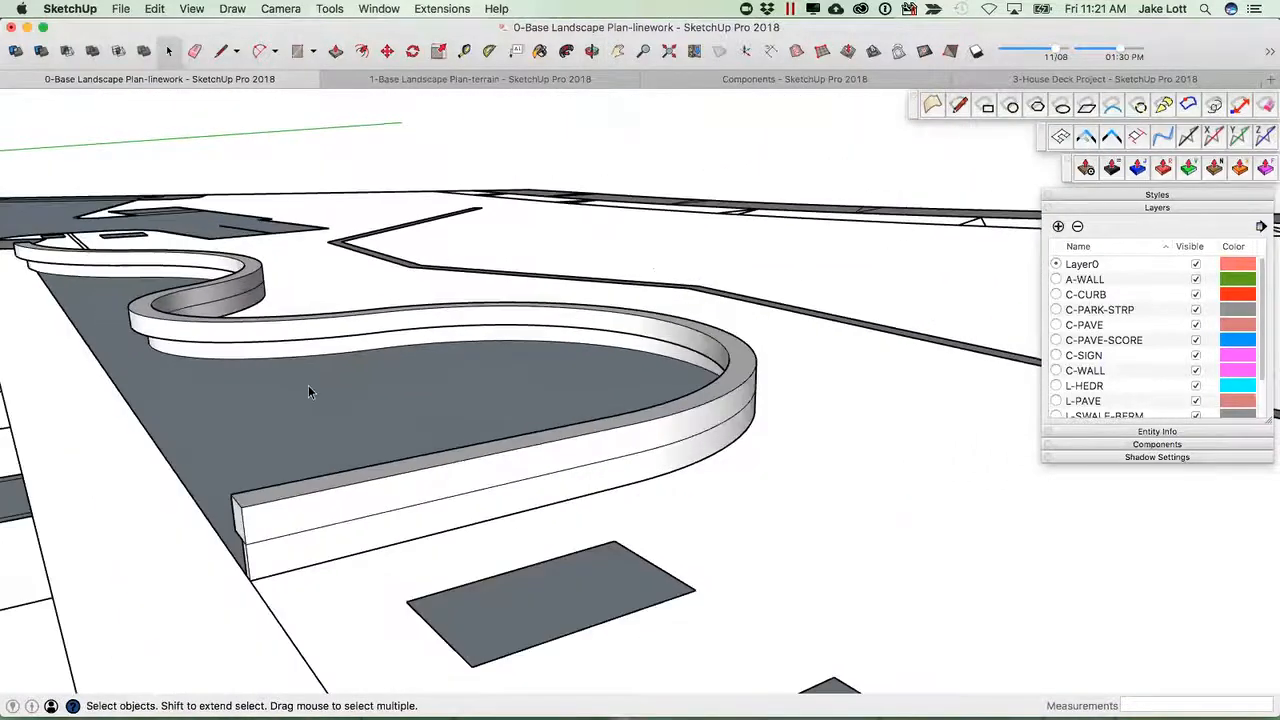
scroll(204, 384, "down", 2)
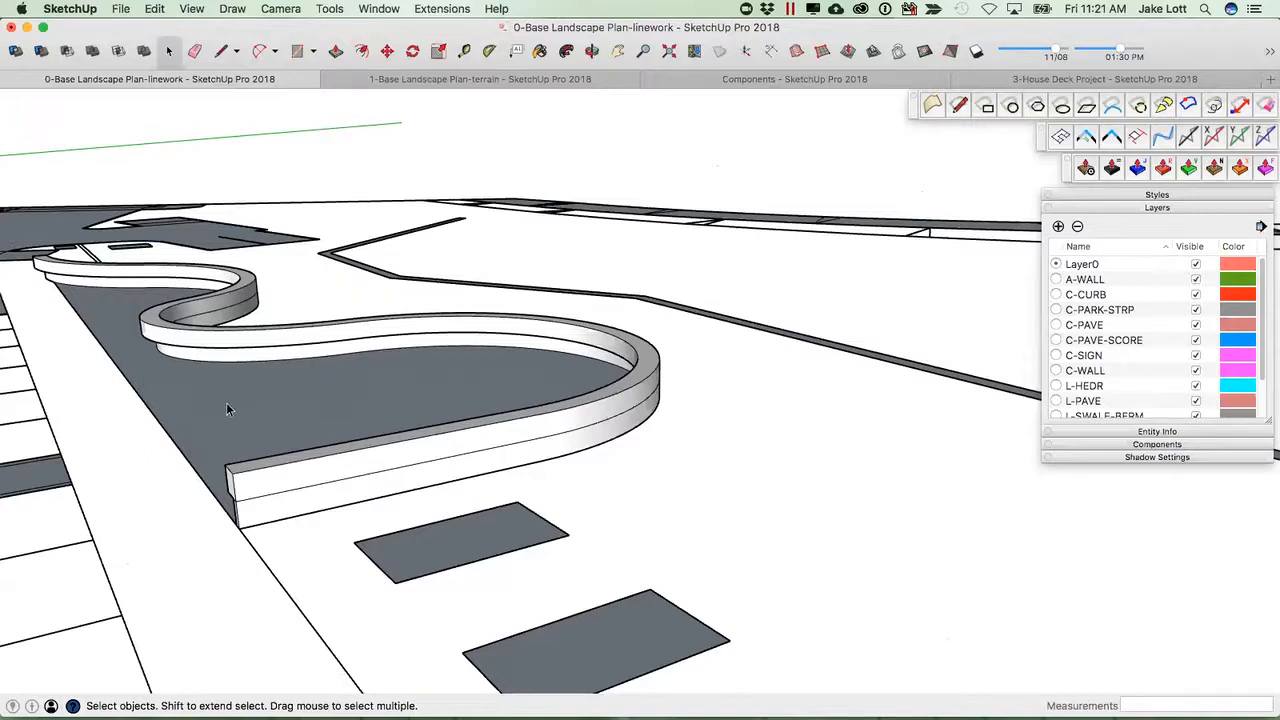
middle_click_drag(286, 458, 439, 420)
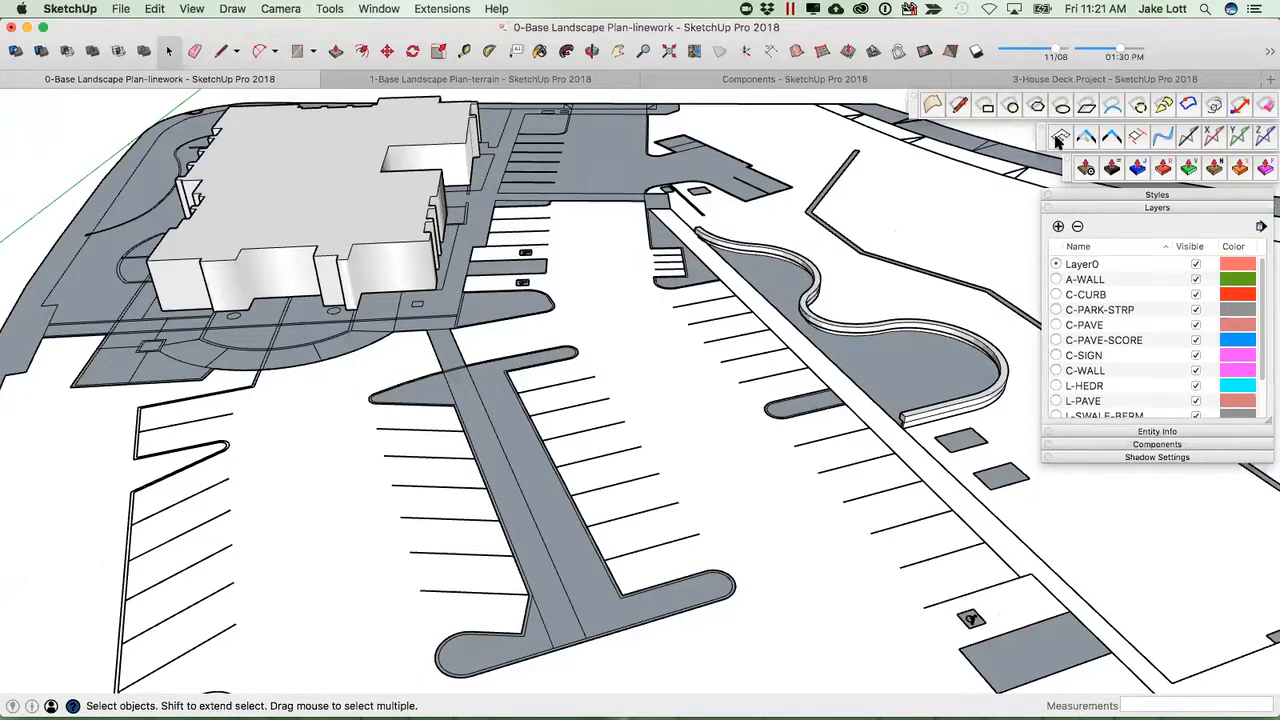
left_click(1057, 137)
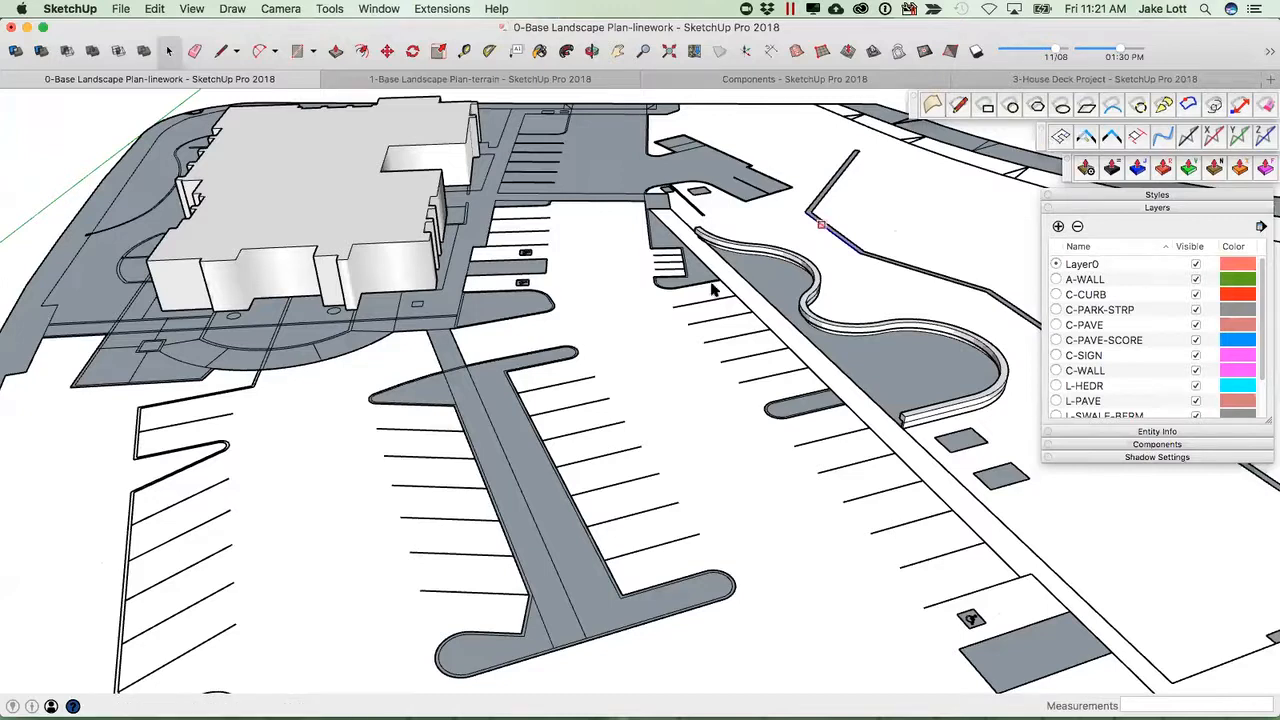
scroll(526, 367, "down", 1)
middle_click_drag(470, 316, 915, 445)
middle_click_drag(683, 451, 524, 470)
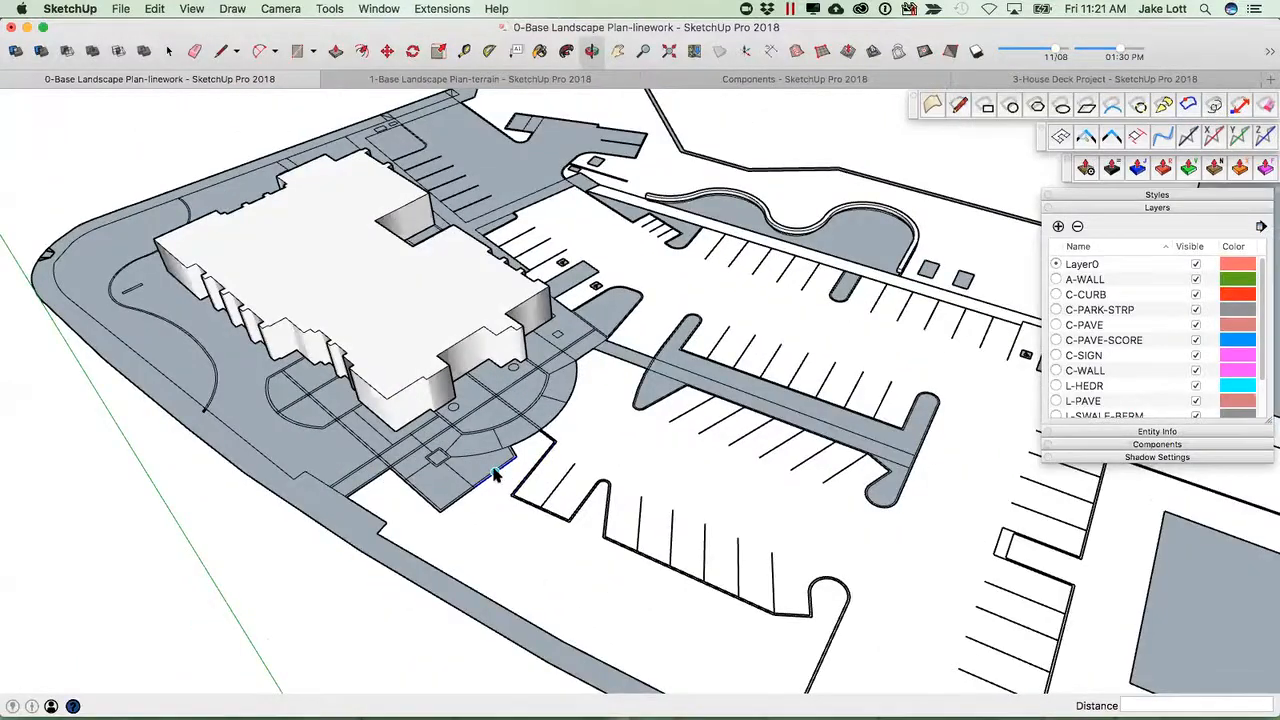
scroll(491, 474, "up", 3)
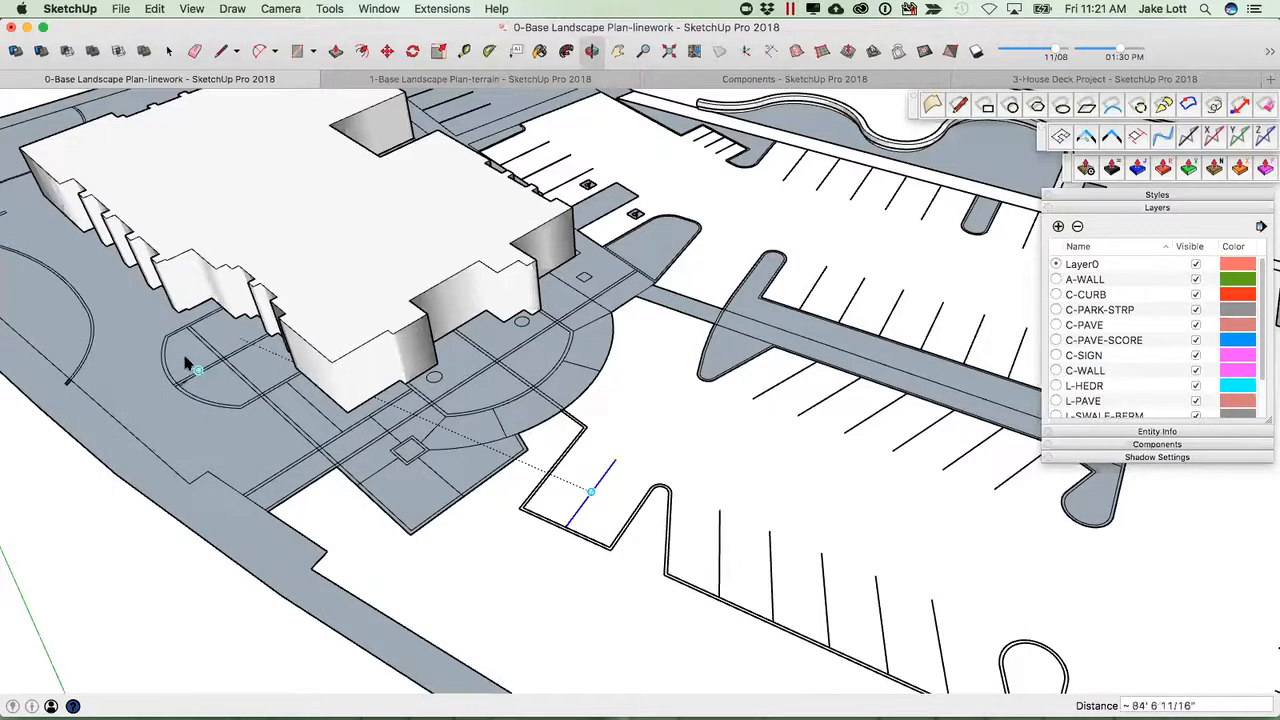
middle_click_drag(143, 410, 463, 434)
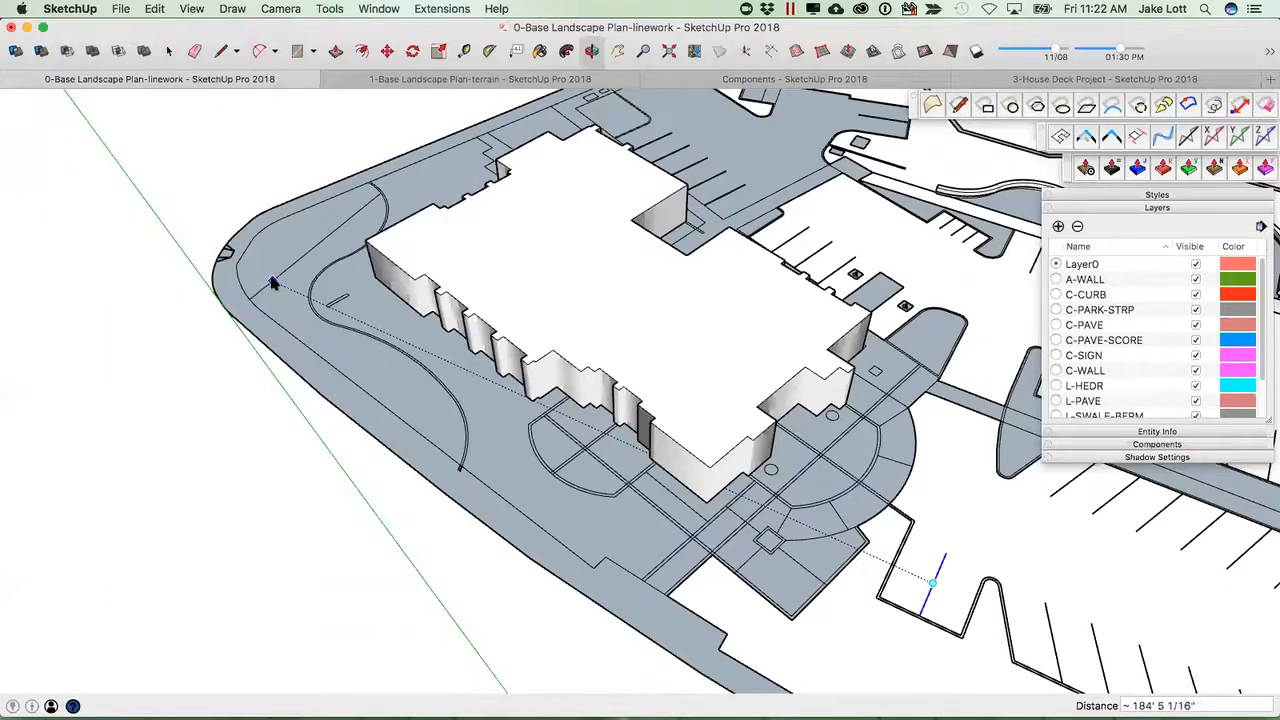
left_click(386, 393)
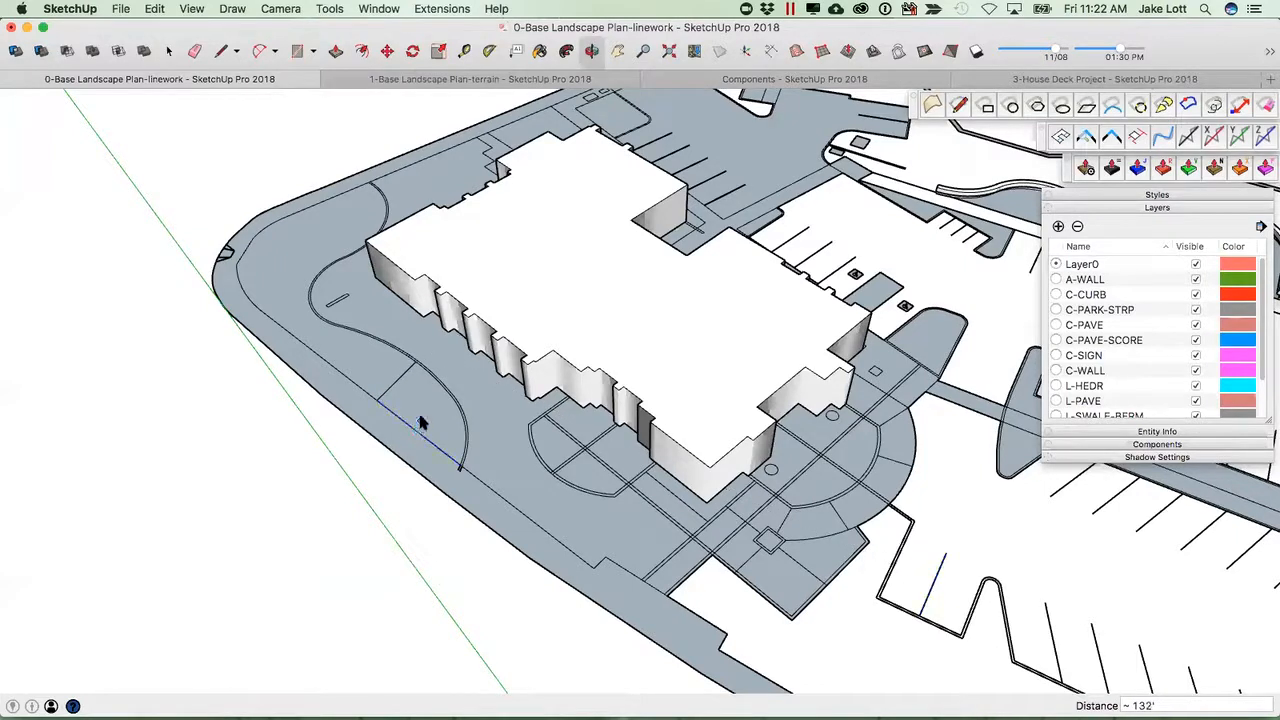
key("space")
left_click(418, 408)
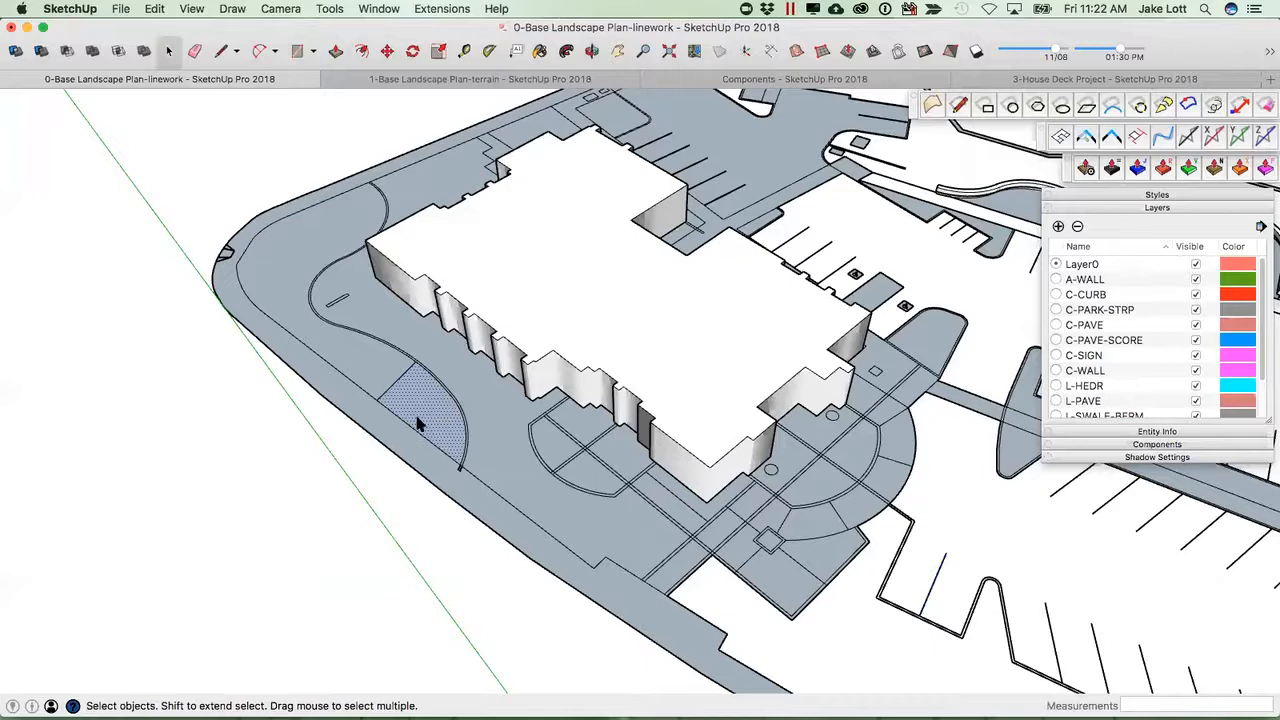
Draw an edge across the left end of the walkway strip to close it off from the curb.
middle_click_drag(390, 414, 480, 495)
scroll(477, 498, "up", 3)
key("l")
left_click(448, 504)
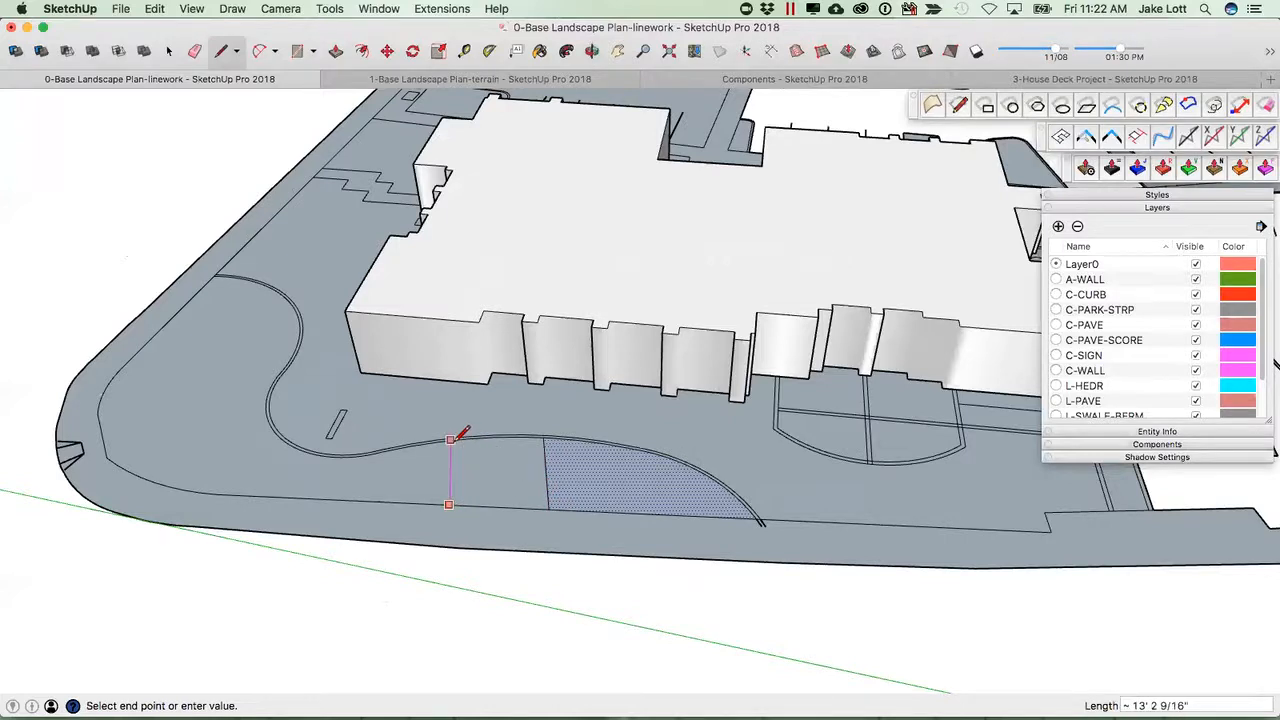
scroll(458, 437, "up", 2)
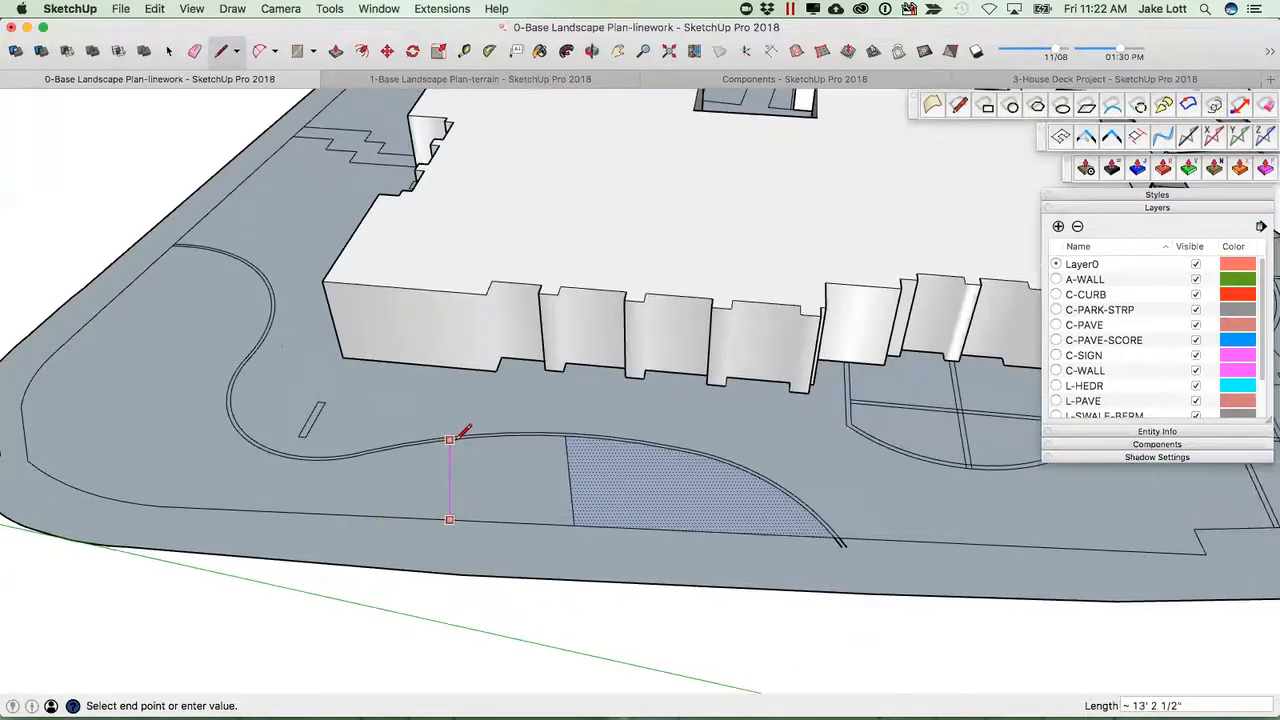
left_click(460, 437)
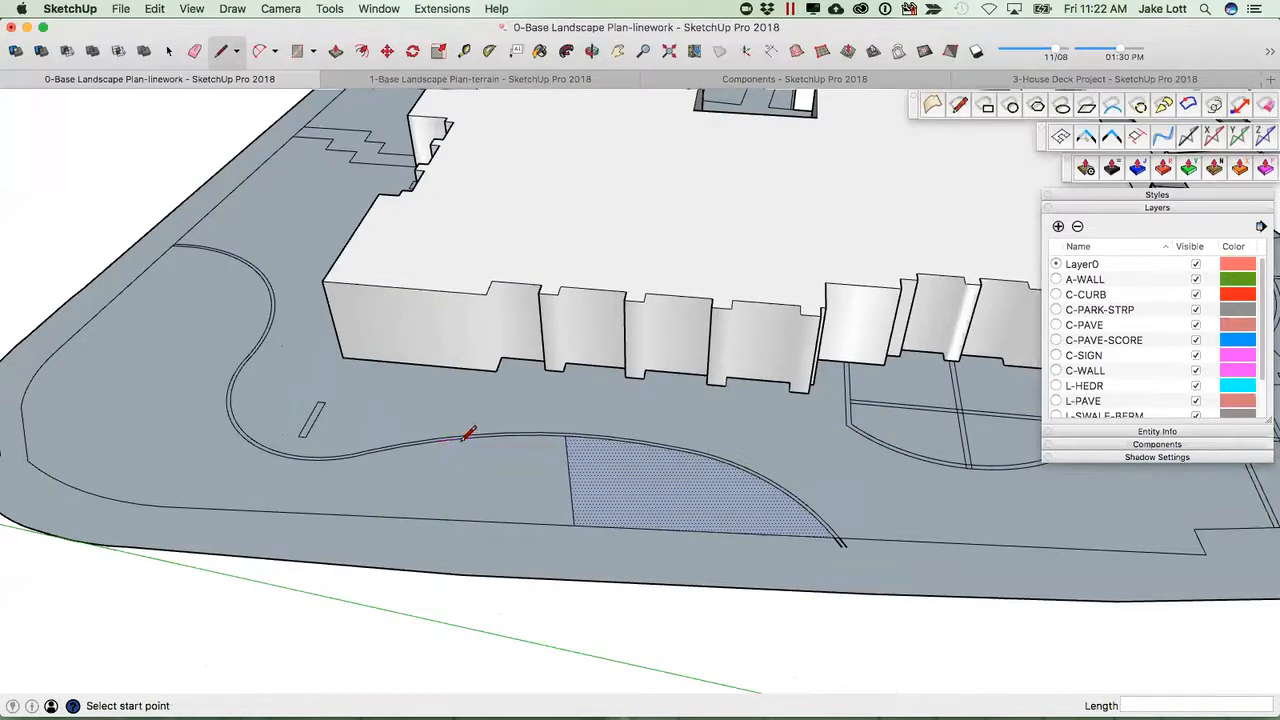
scroll(963, 260, "down", 4)
key("space")
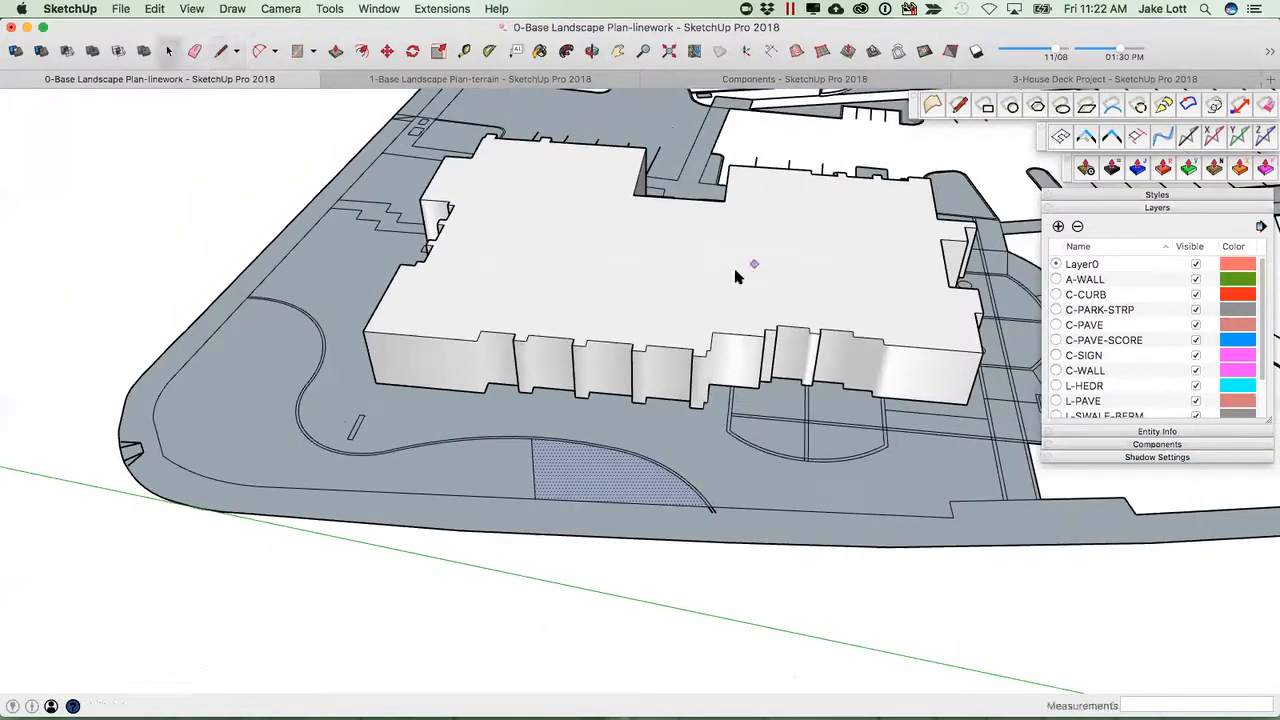
Select the walkway face running along the building's front to check that it formed.
middle_click_drag(300, 470, 486, 337)
key("m")
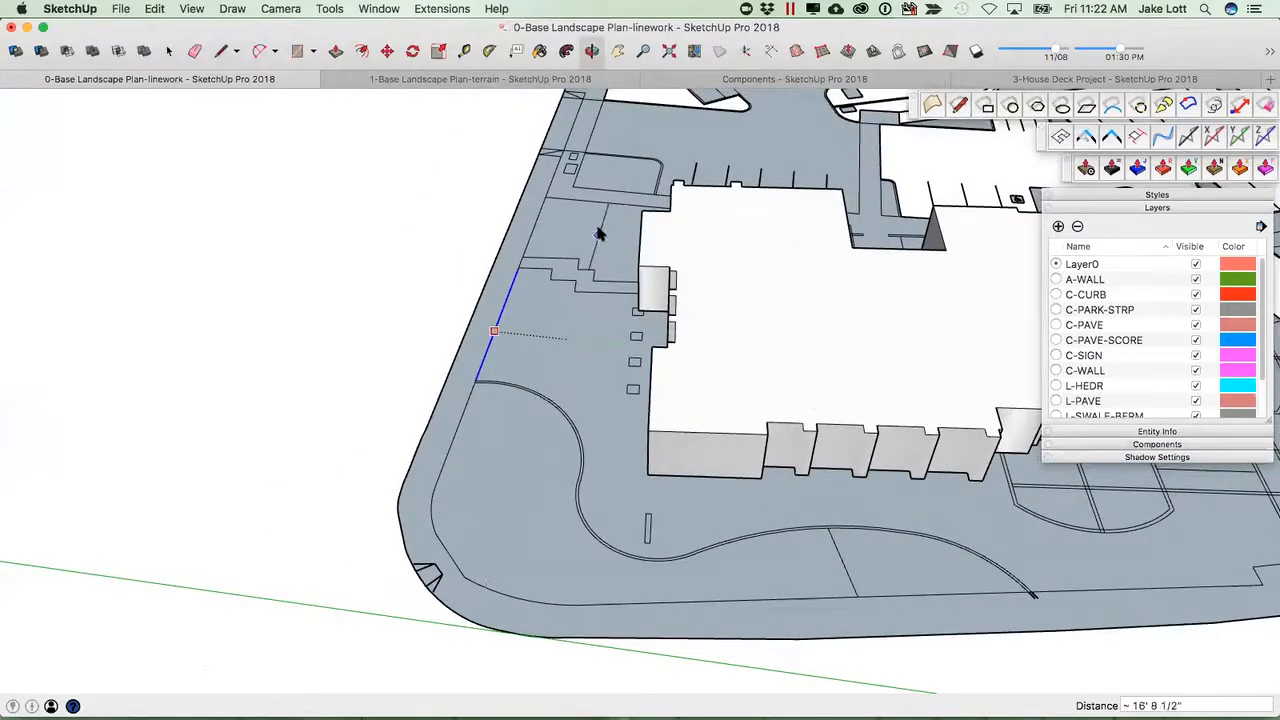
scroll(605, 210, "down", 2)
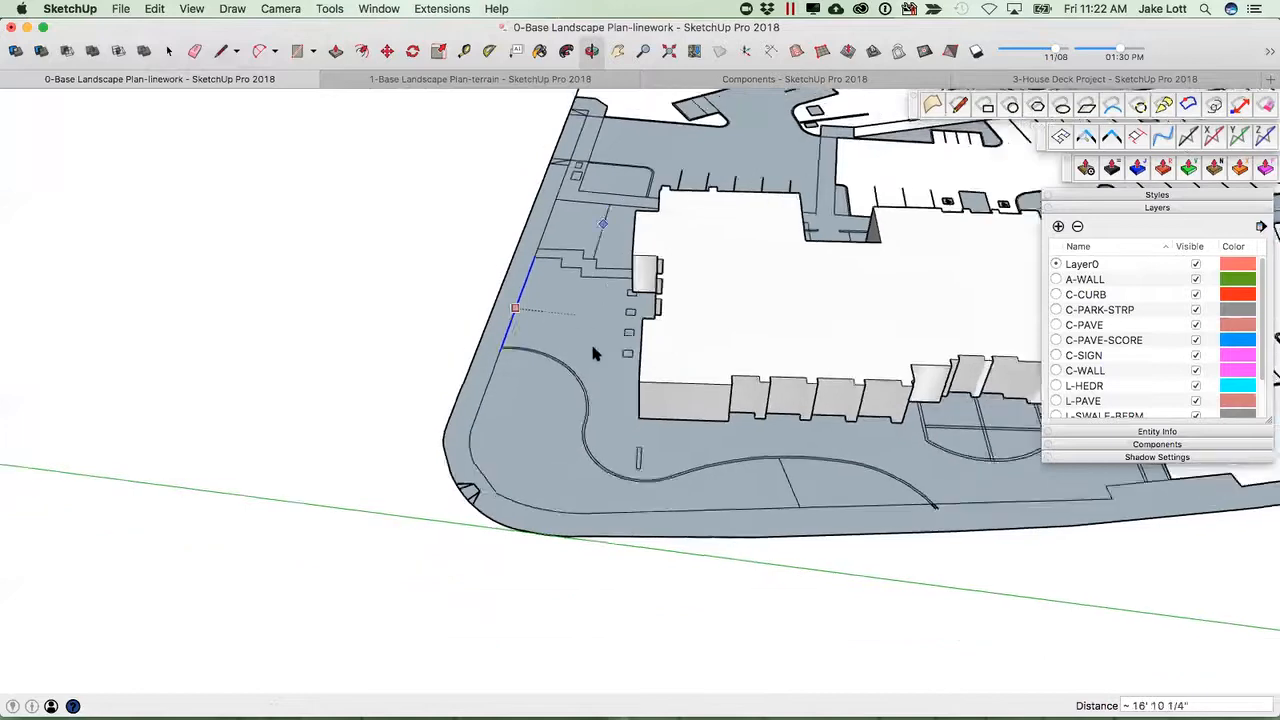
middle_click_drag(850, 440, 209, 446)
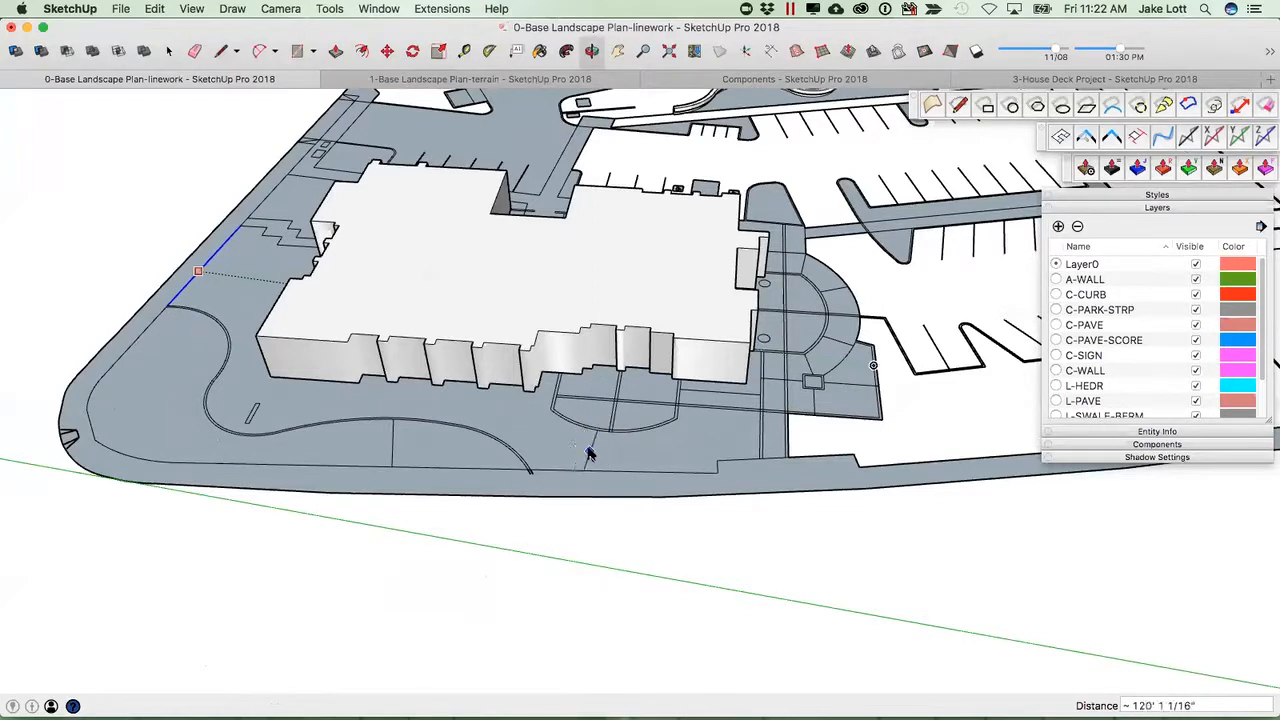
key("space")
left_click(533, 444)
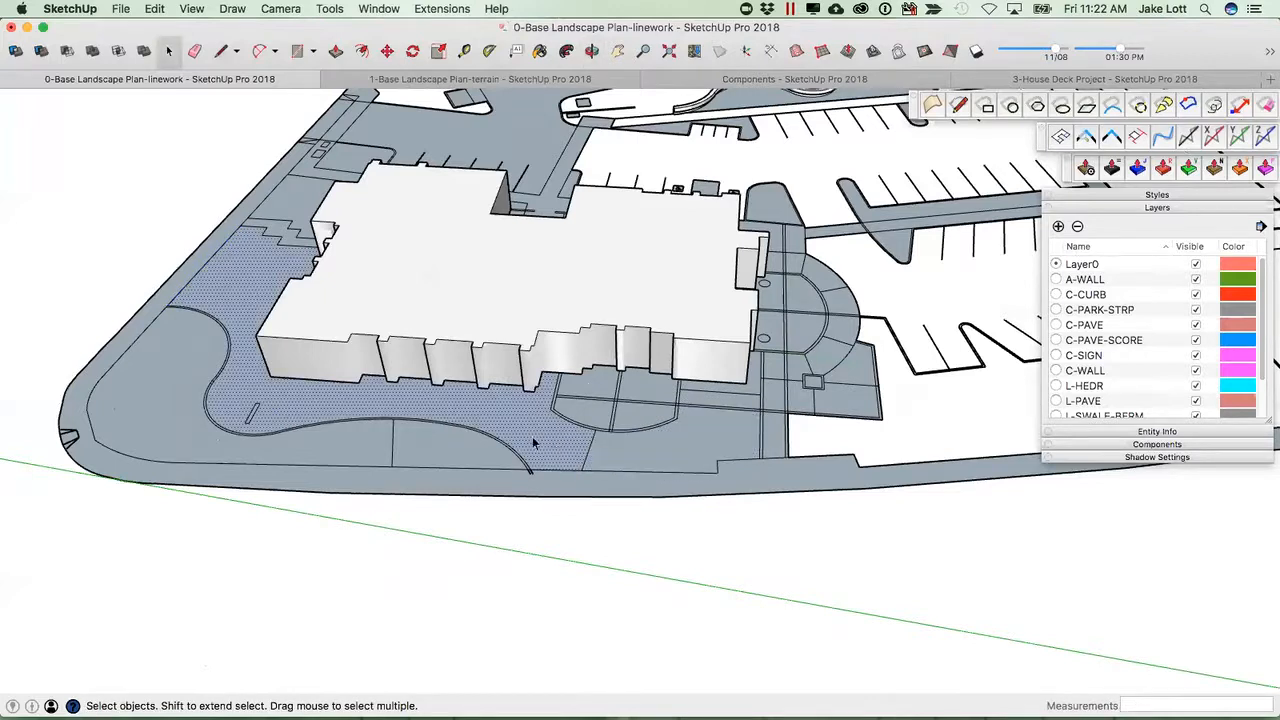
scroll(550, 454, "down", 2)
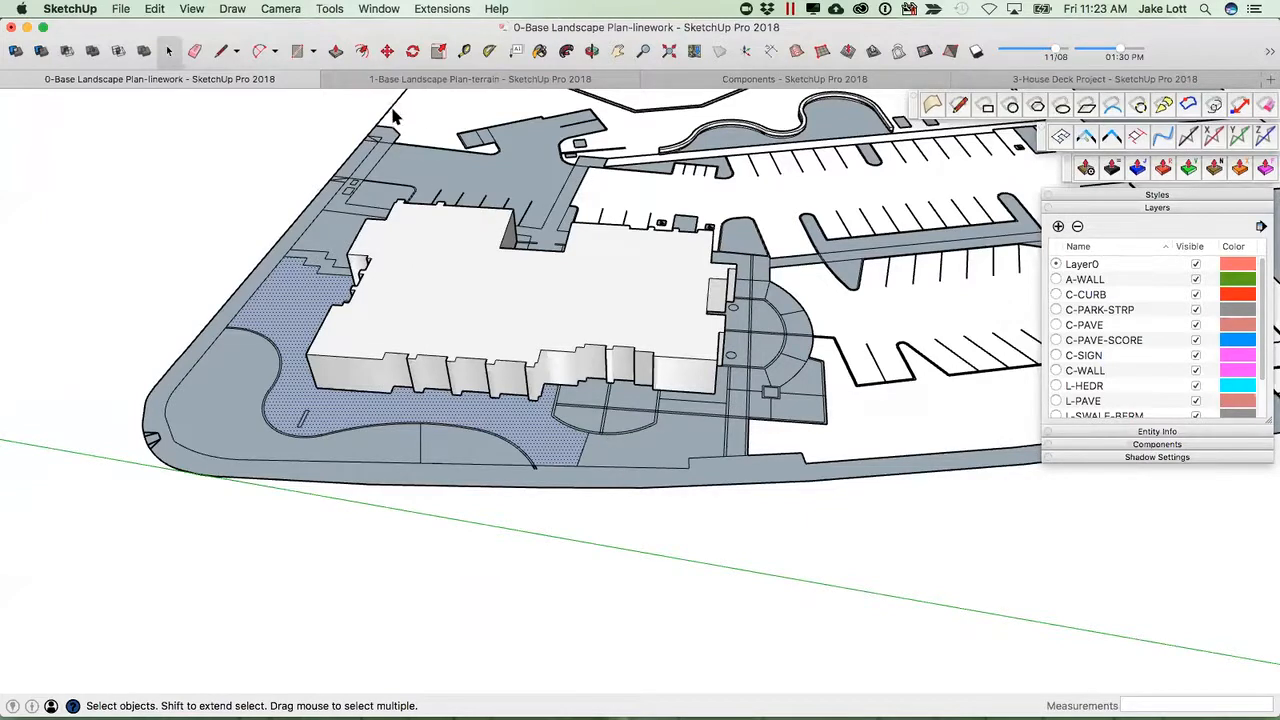
Switch to the 1-Base Landscape Plan-terrain model and look over the lawn area beside the parking lot.
left_click(425, 80)
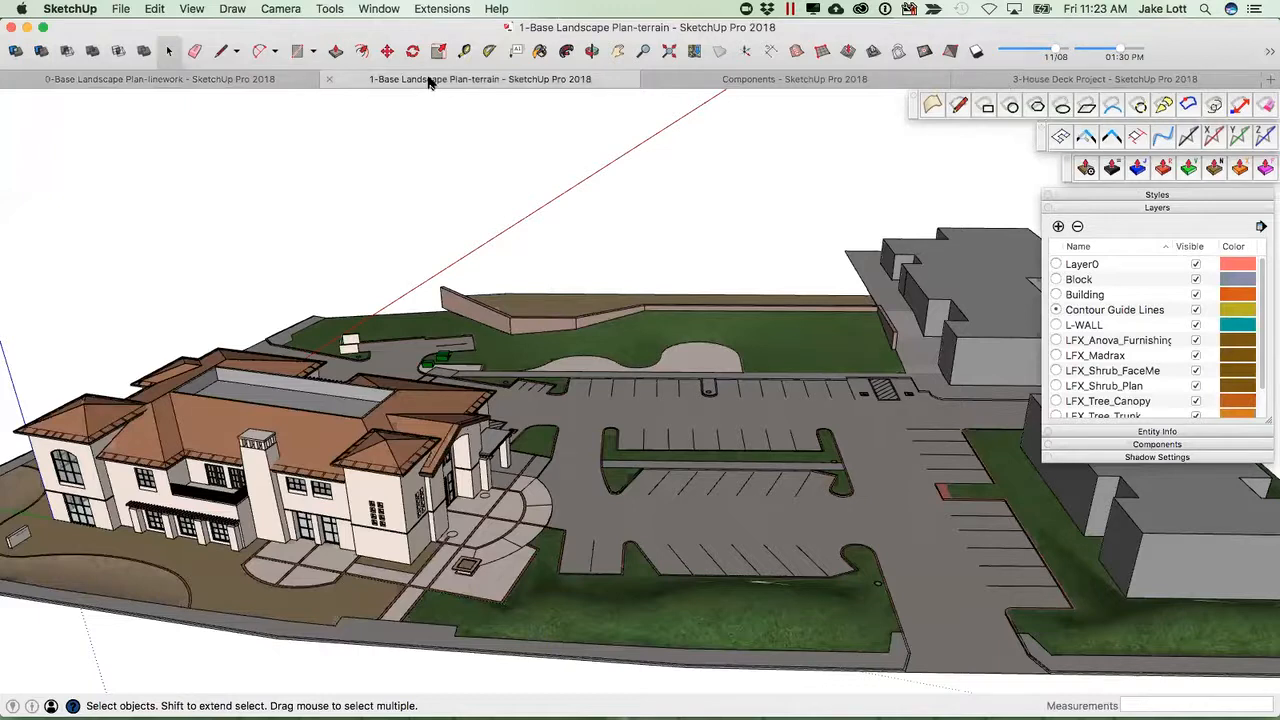
scroll(566, 380, "down", 5)
middle_click_drag(400, 400, 770, 452)
scroll(770, 452, "up", 5)
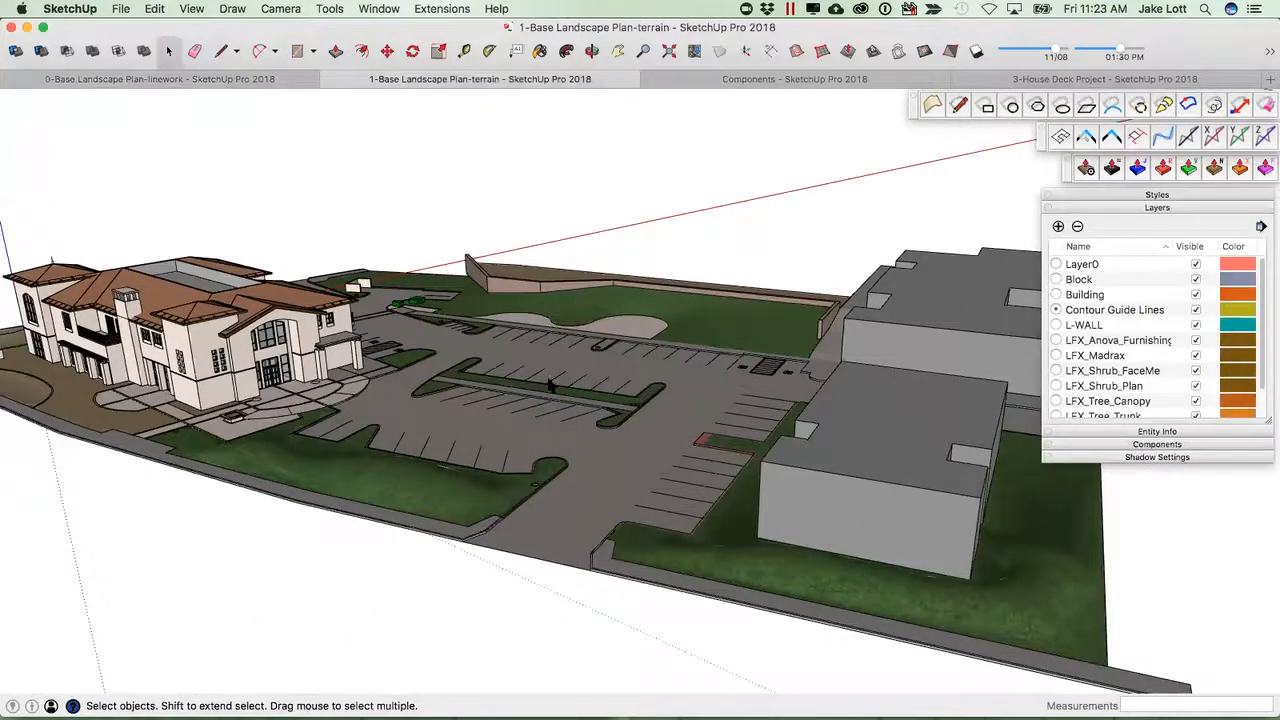
scroll(437, 499, "up", 4)
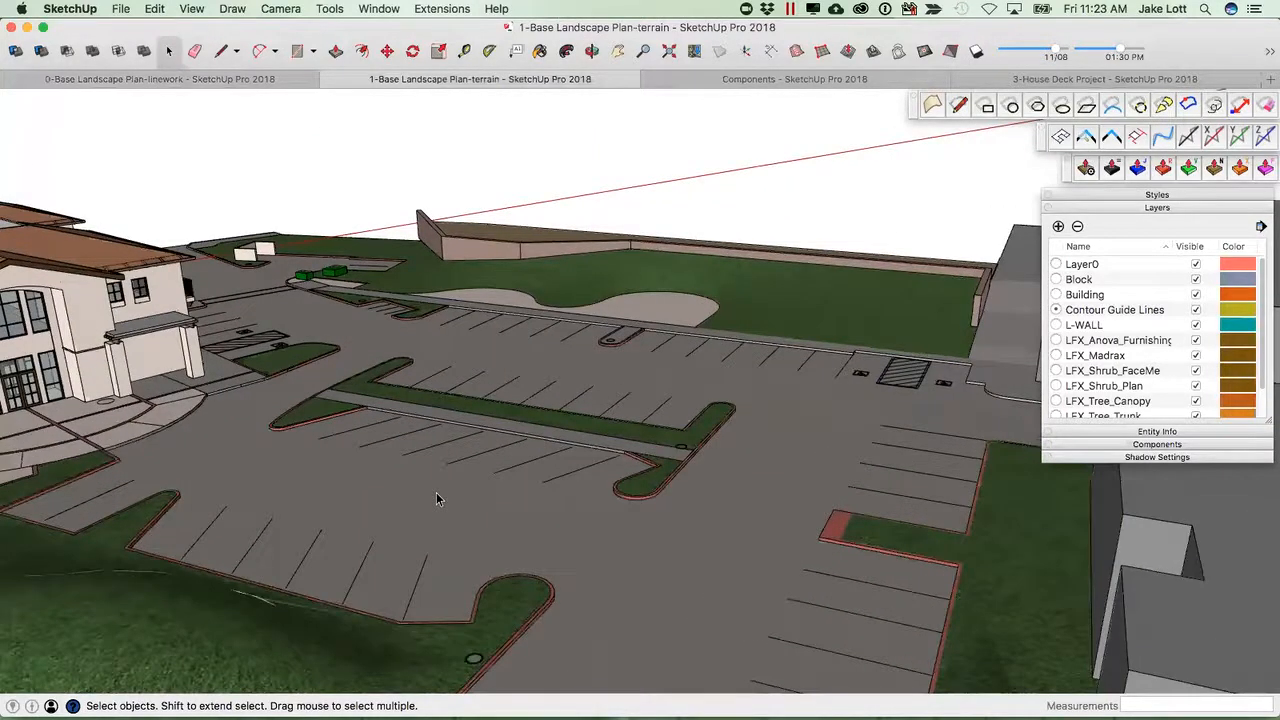
middle_click_drag(678, 384, 604, 533)
scroll(578, 528, "up", 3)
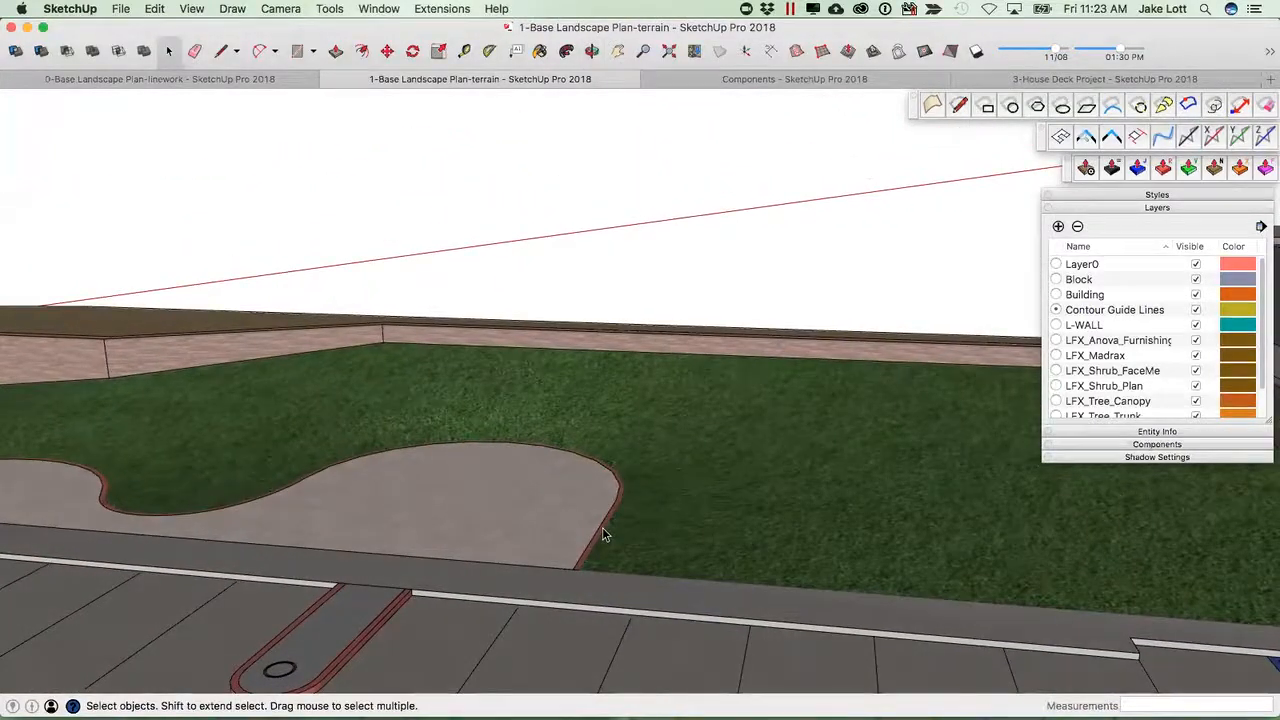
scroll(612, 530, "down", 2)
scroll(620, 531, "down", 1)
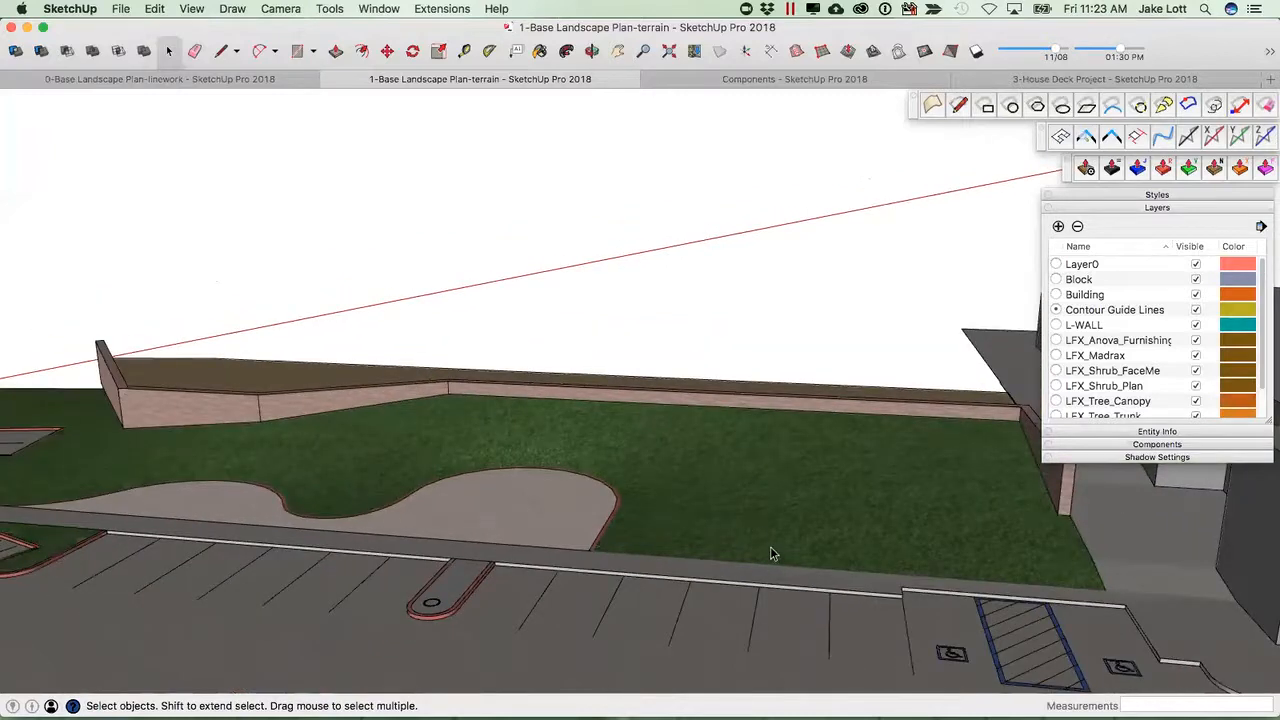
key("l")
key("space")
key("alt+h")
key("super+a")
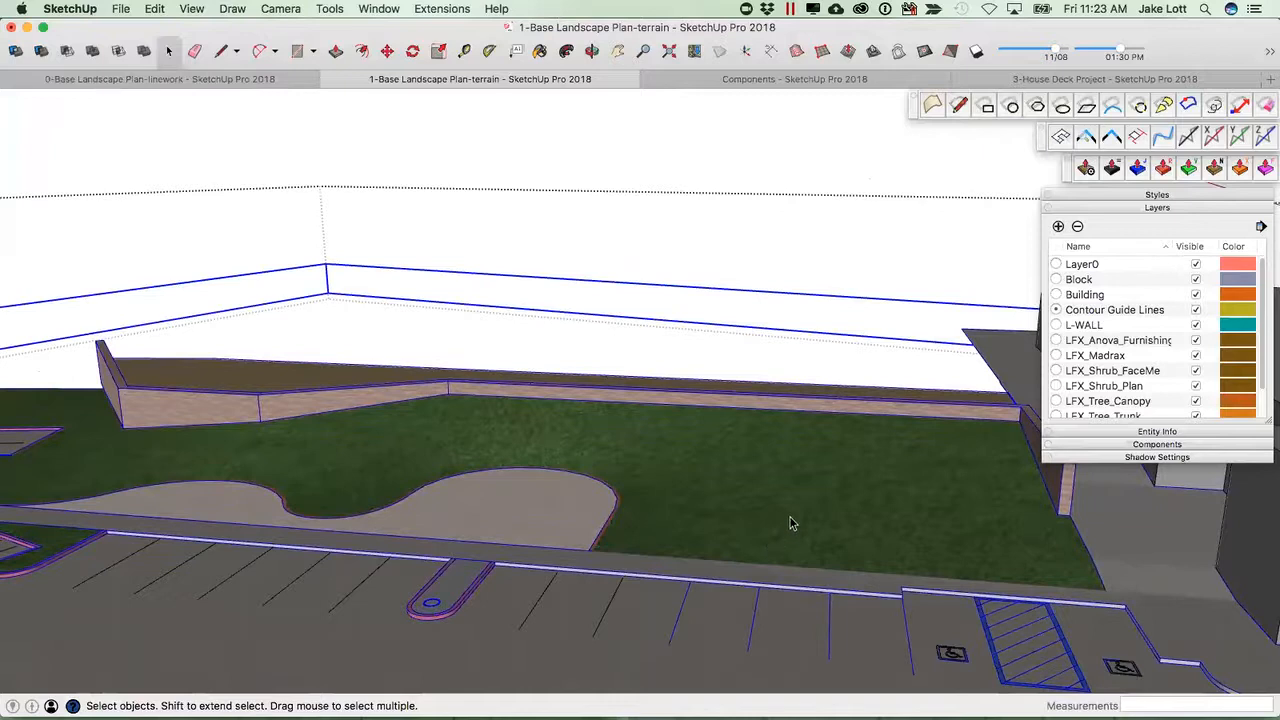
key("super+shift+a")
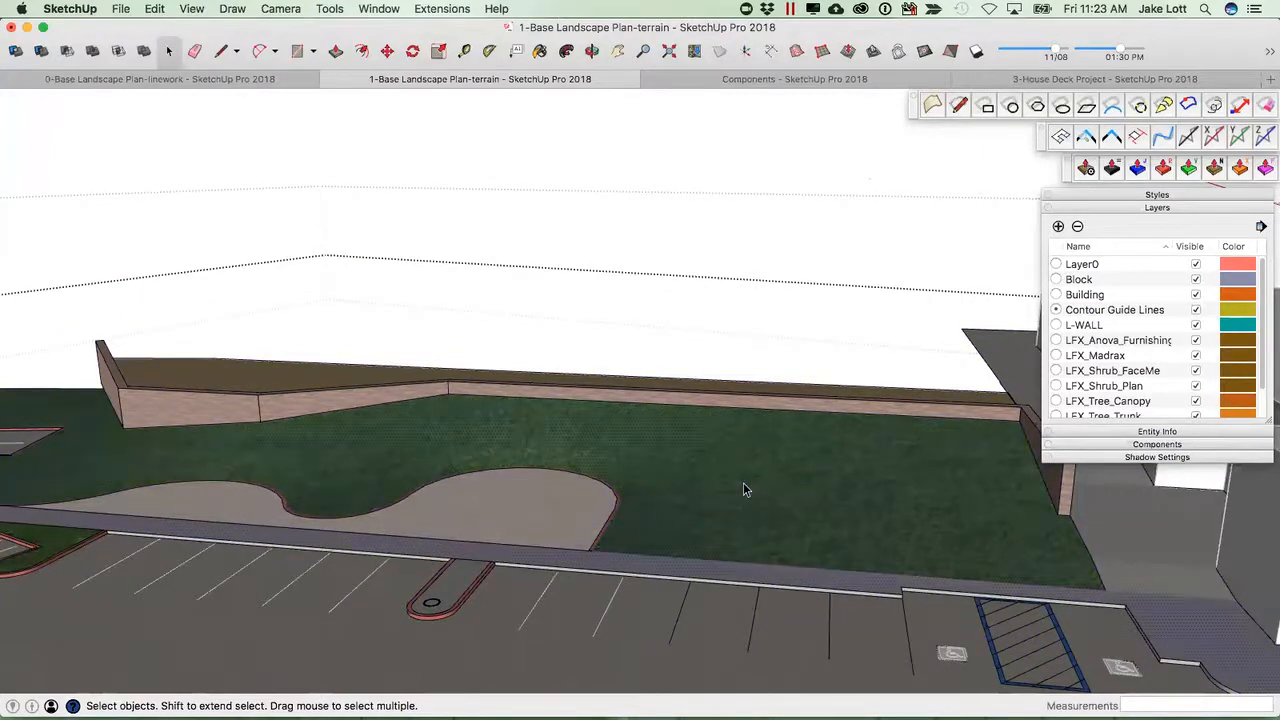
Try to sketch edges directly onto the terrain lawn with the Line tool.
key("l")
left_click(752, 563)
left_click(796, 475)
left_click(678, 497)
key("Escape")
left_click(603, 549)
left_click(651, 545)
key("Escape")
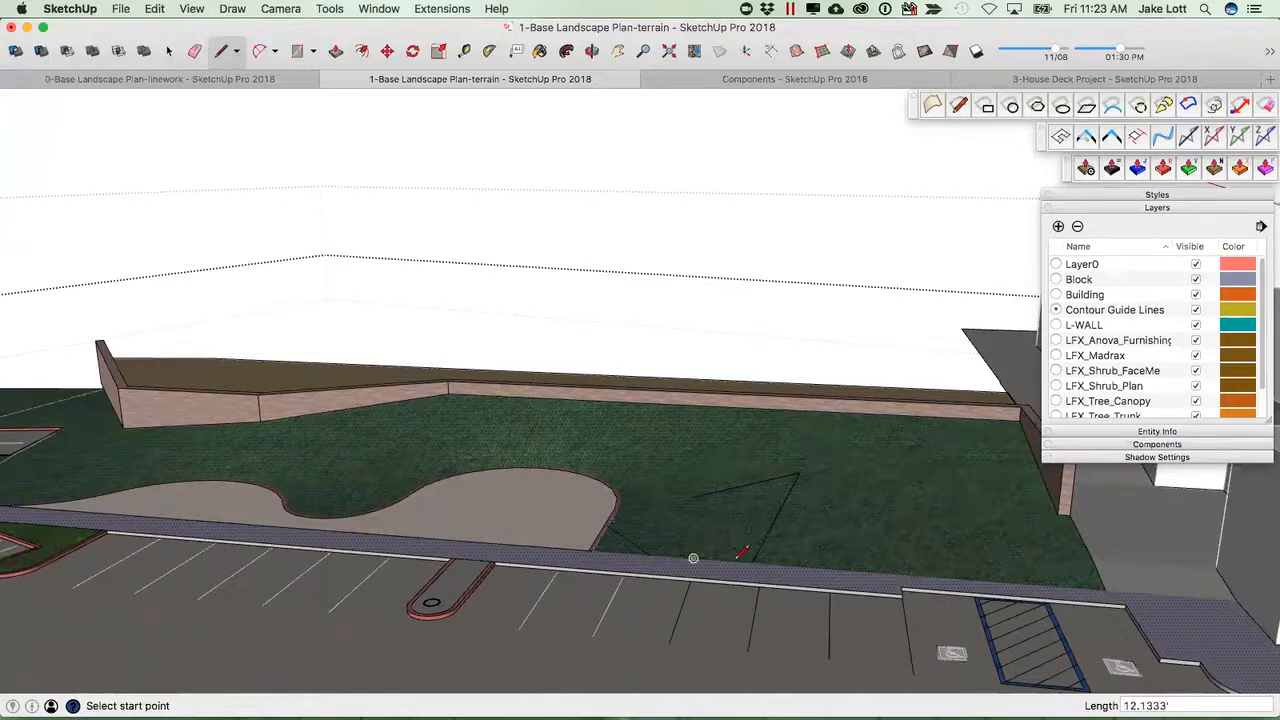
key("space")
scroll(677, 499, "up", 3)
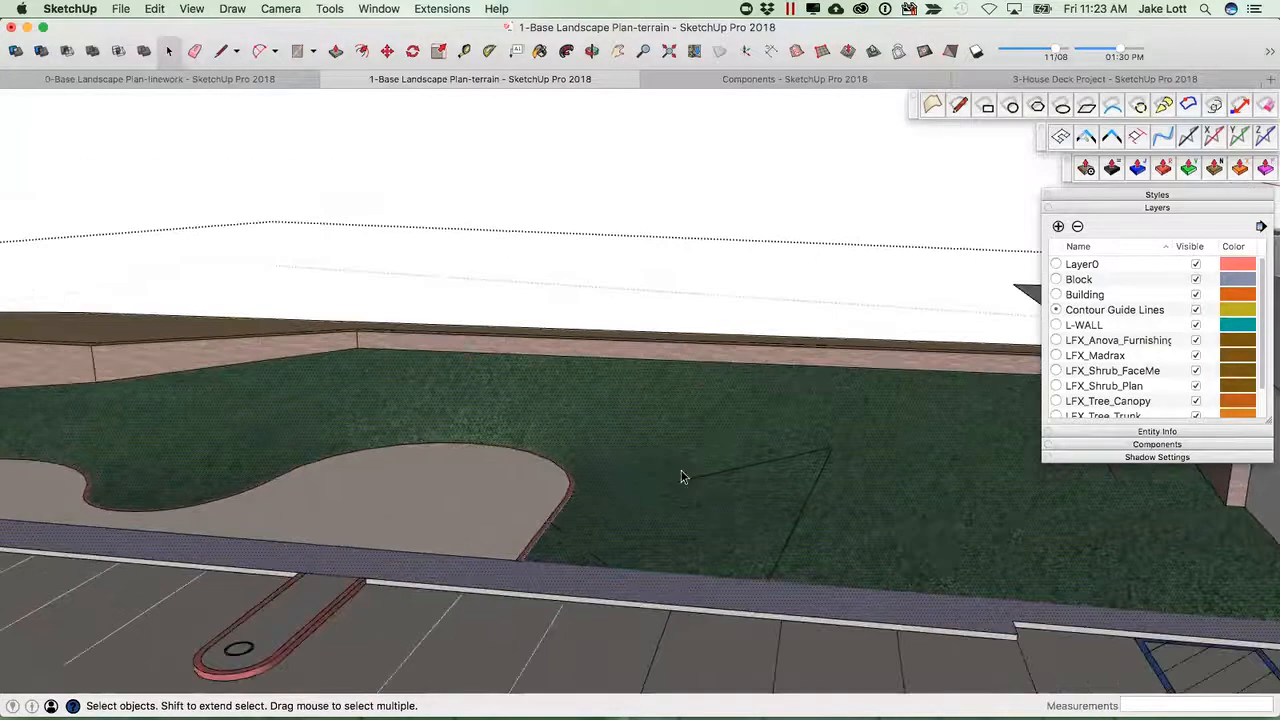
left_click(679, 471)
middle_click_drag(597, 514, 740, 568)
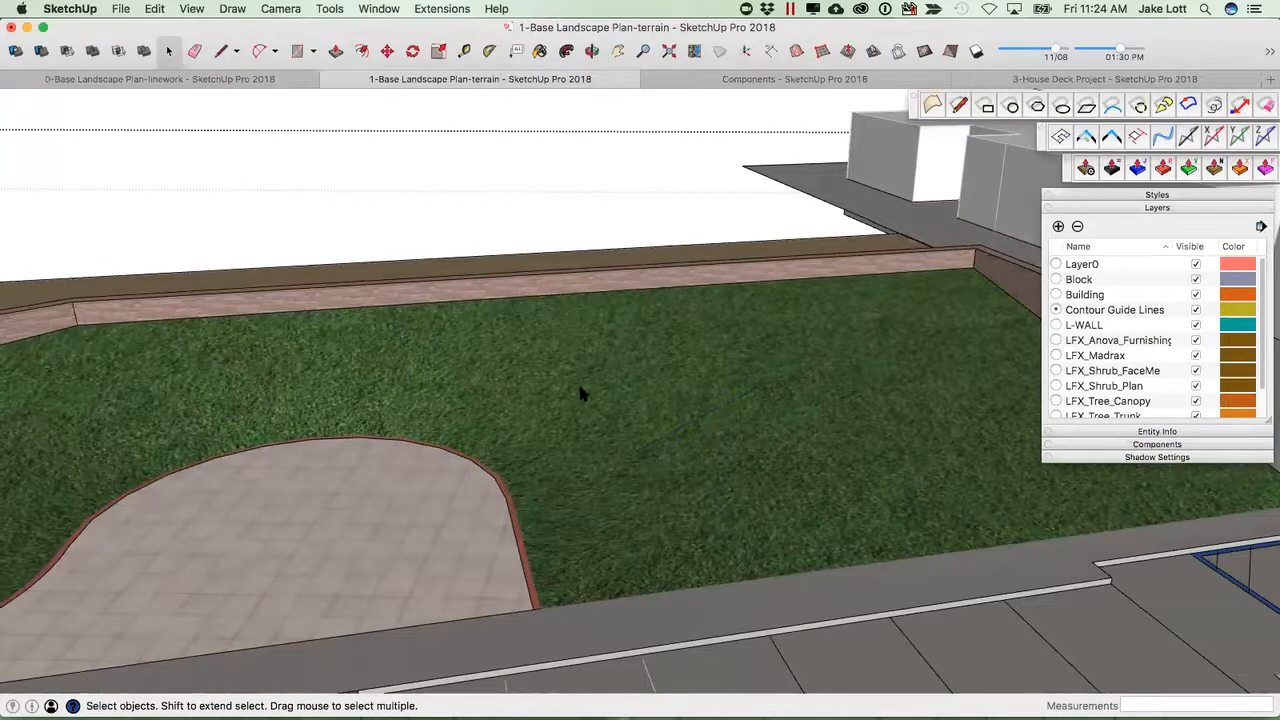
Show hidden geometry and try starting an edge at the lawn's edge on the terrain mesh.
left_click(191, 10)
left_click(200, 89)
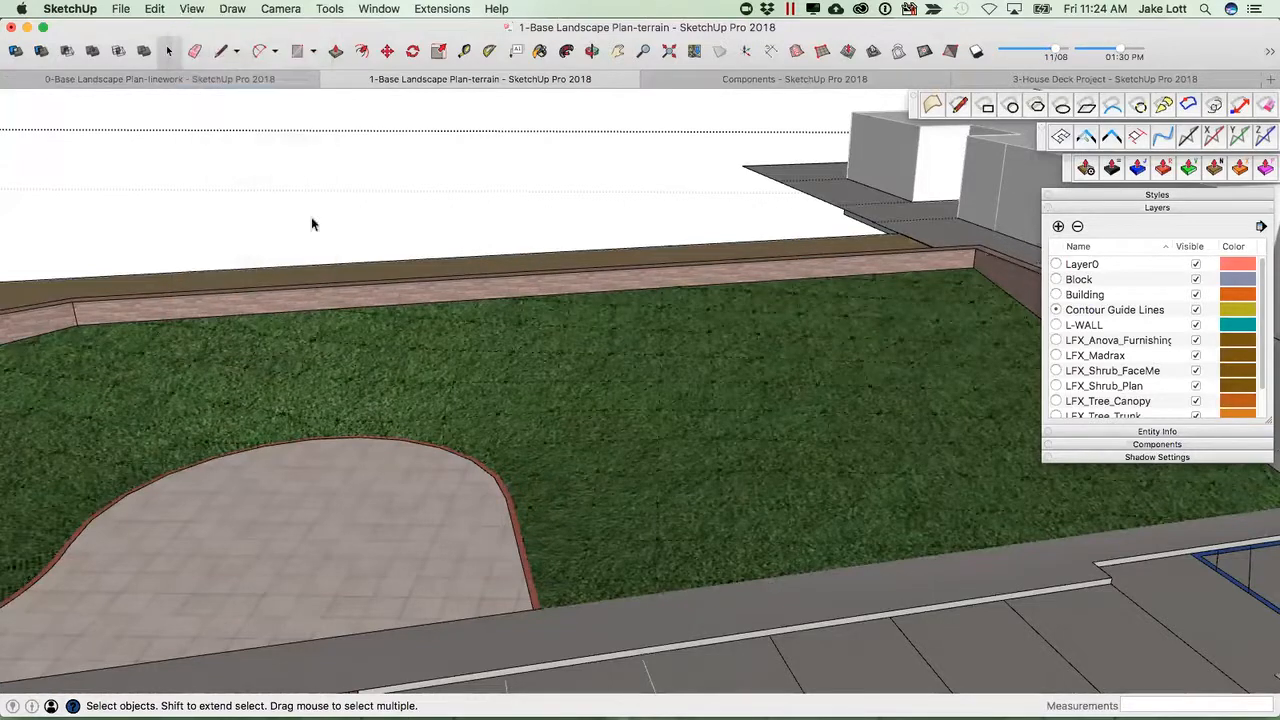
middle_click_drag(735, 538, 548, 382)
scroll(672, 534, "down", 5)
middle_click_drag(637, 502, 557, 409, "shift")
key("l")
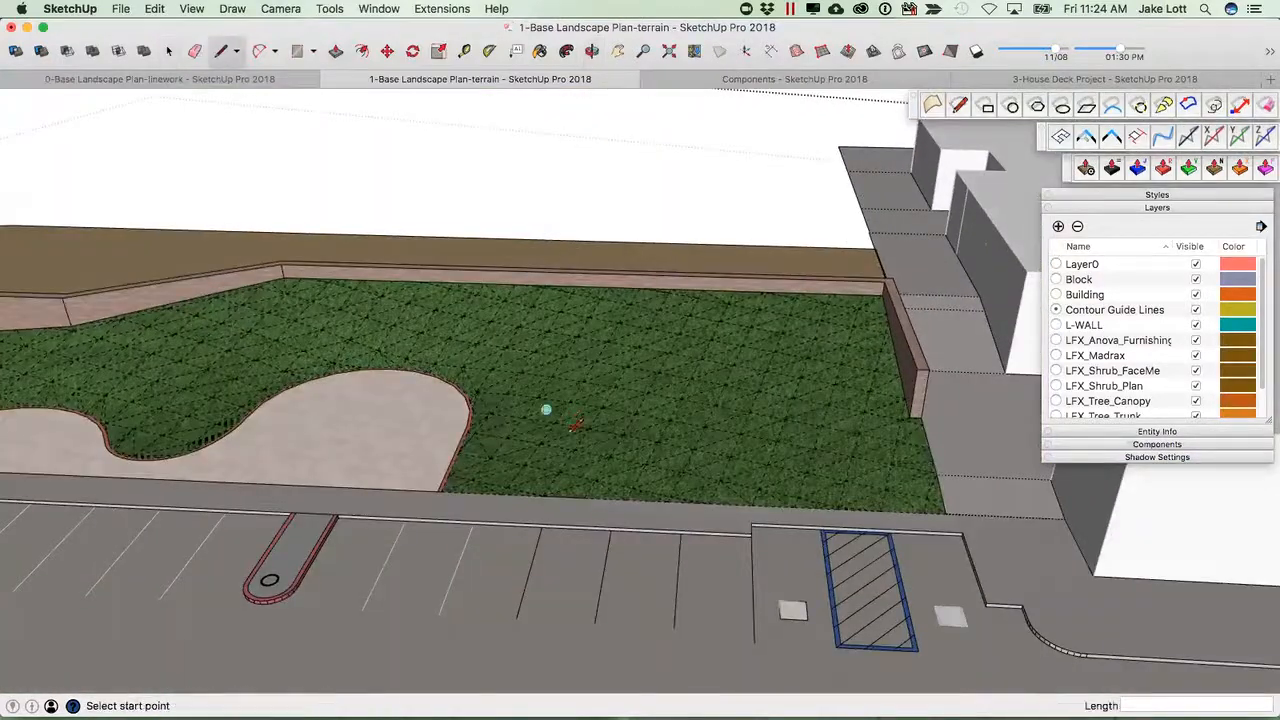
left_click(604, 497)
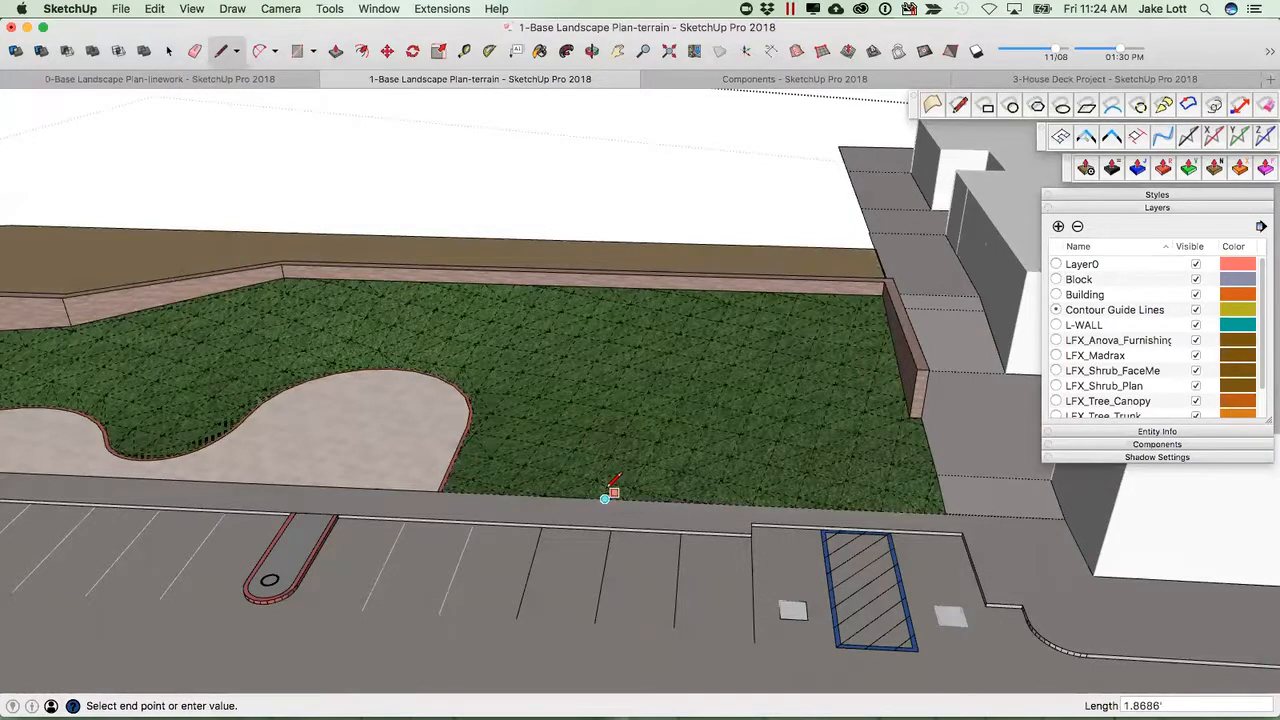
scroll(604, 498, "up", 2)
scroll(605, 501, "up", 2)
key("Escape")
left_click(615, 491)
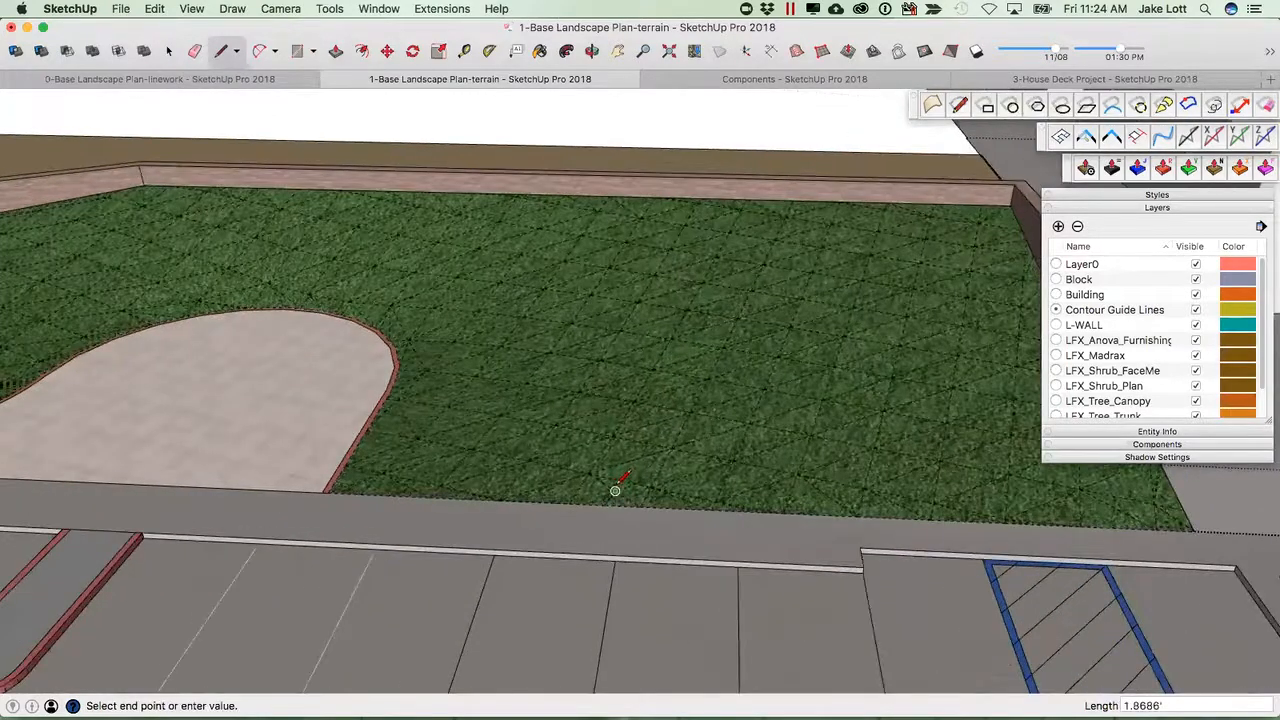
scroll(620, 478, "up", 2)
key("Escape")
left_click(619, 480)
key("Escape")
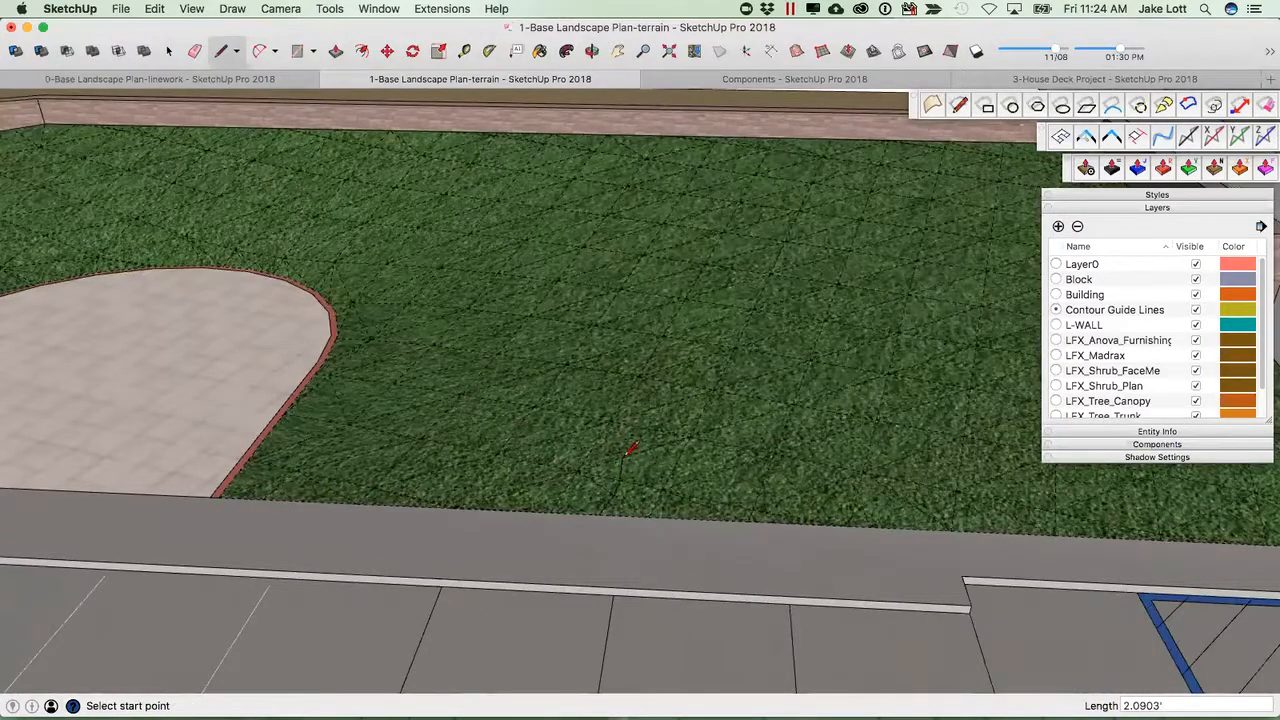
scroll(625, 457, "down", 1)
scroll(527, 357, "up", 2)
scroll(526, 372, "down", 1)
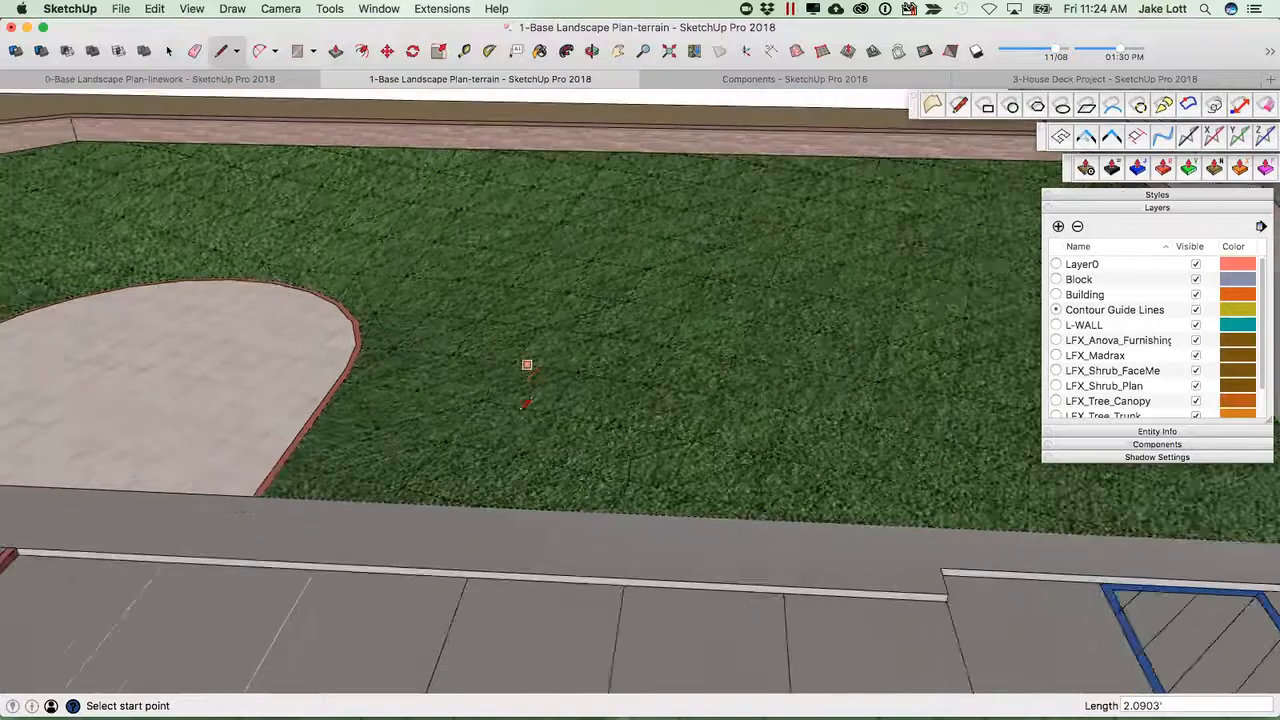
scroll(523, 405, "down", 3)
scroll(574, 430, "up", 2)
key("space")
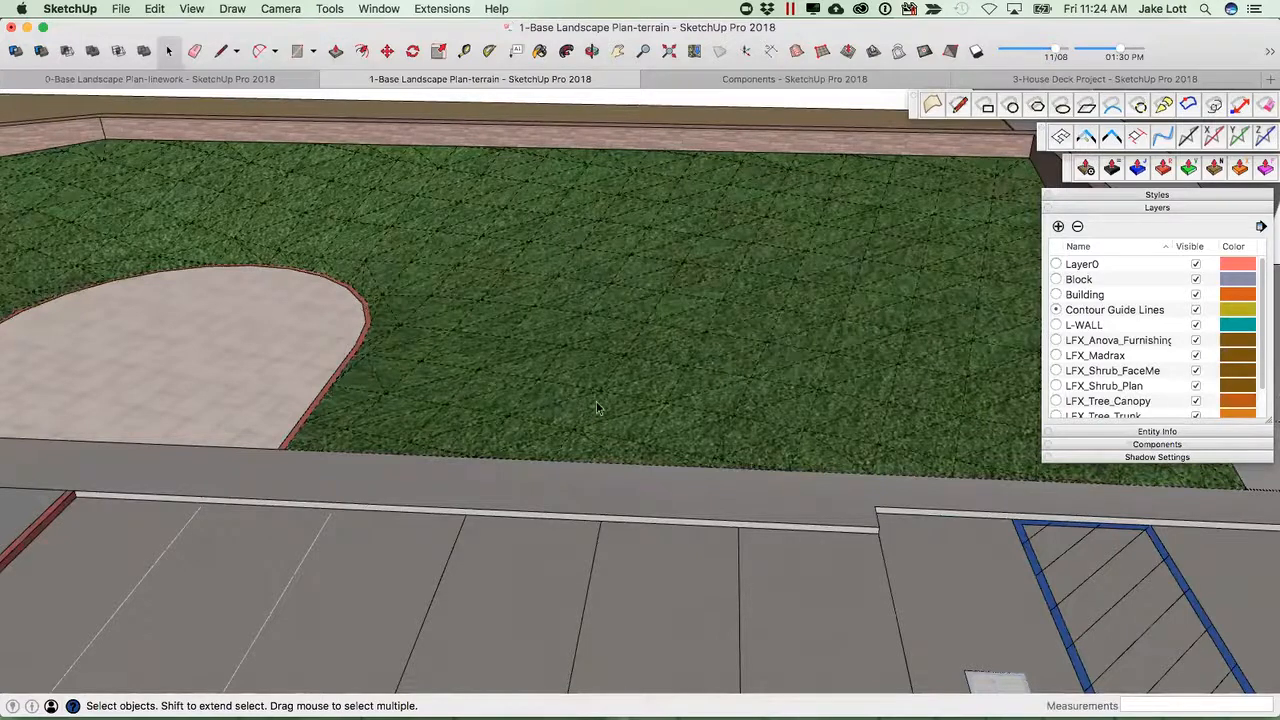
scroll(600, 400, "down", 4)
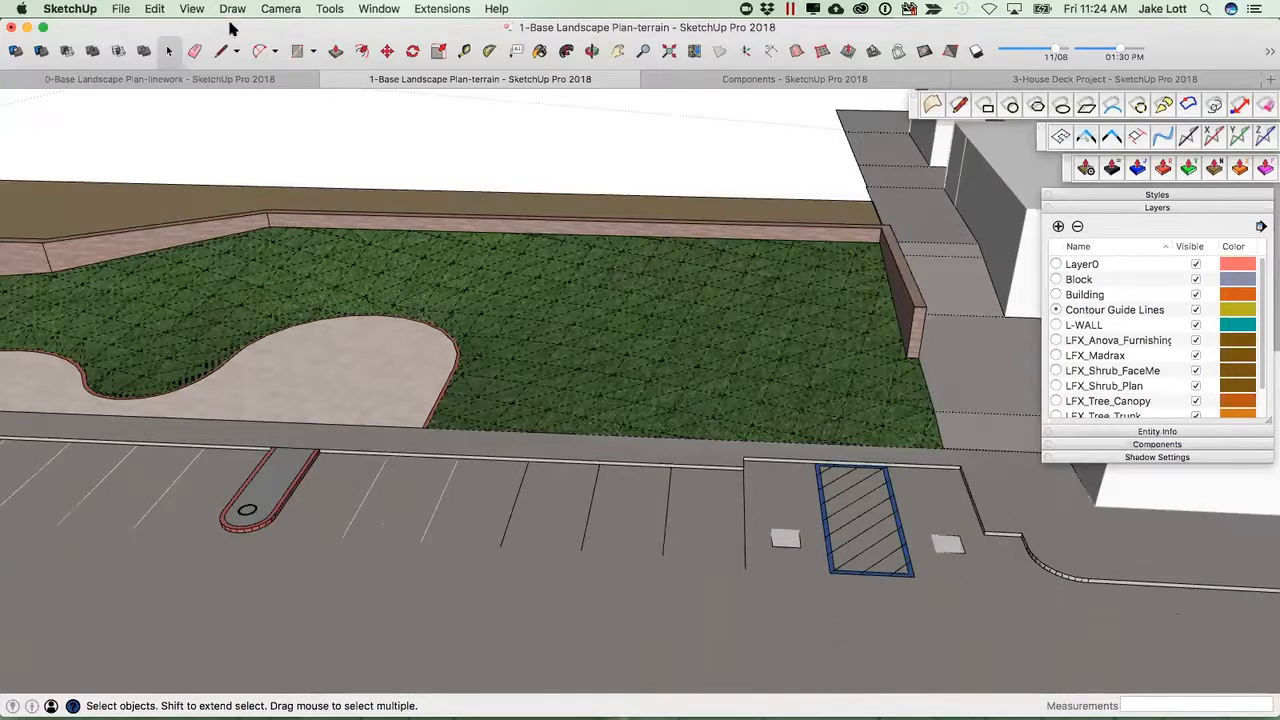
Hide hidden geometry and outline a closed six-sided bed on the lawn with the surface Line tool.
left_click(192, 9)
left_click(226, 90)
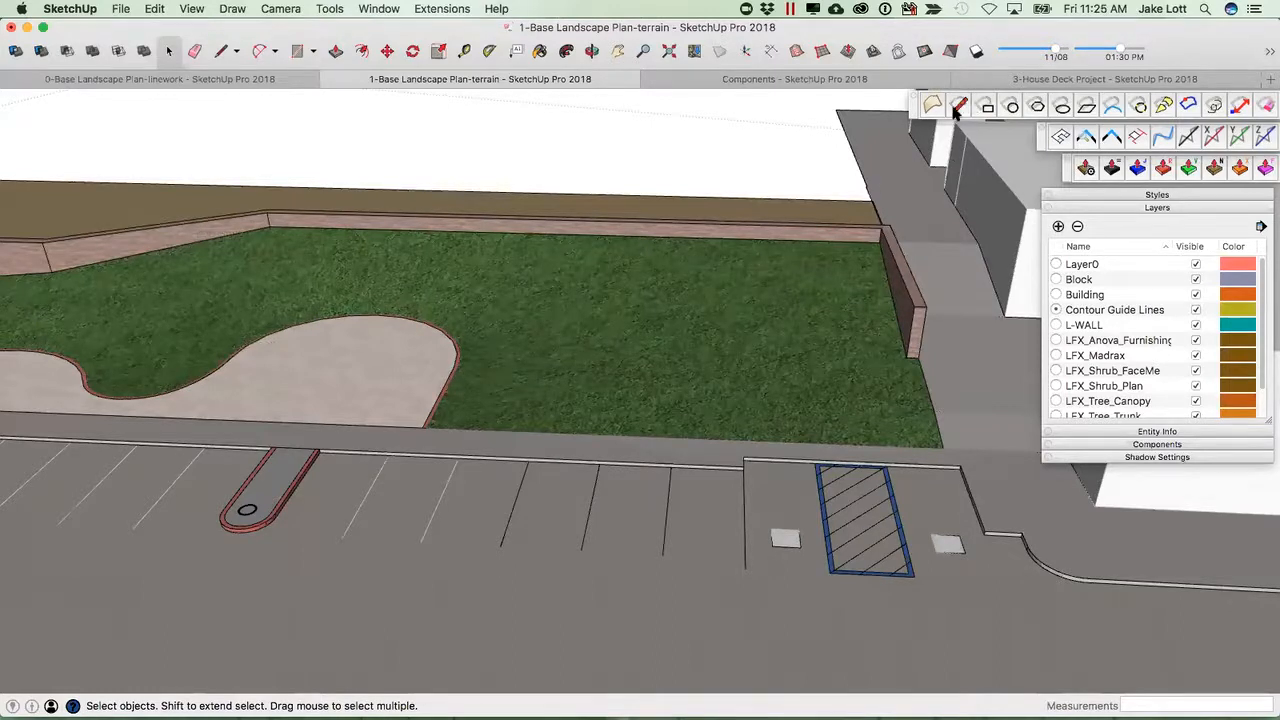
key("shift+l")
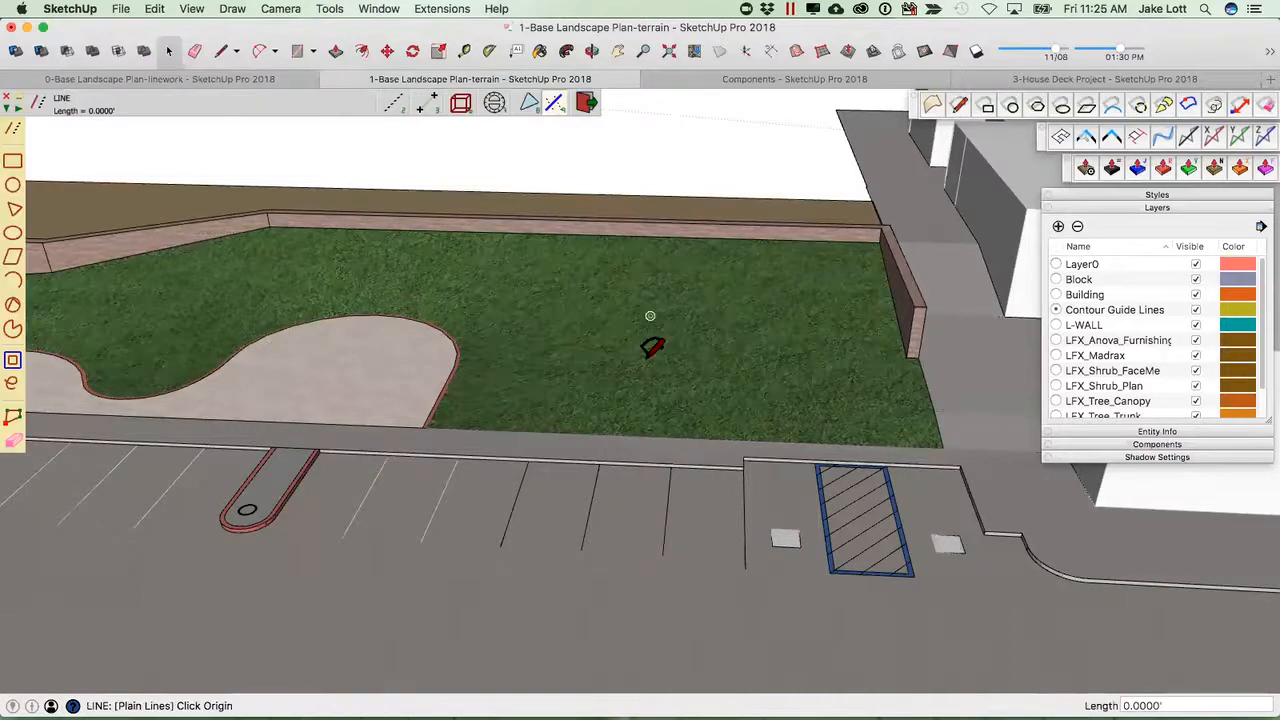
left_click(615, 434)
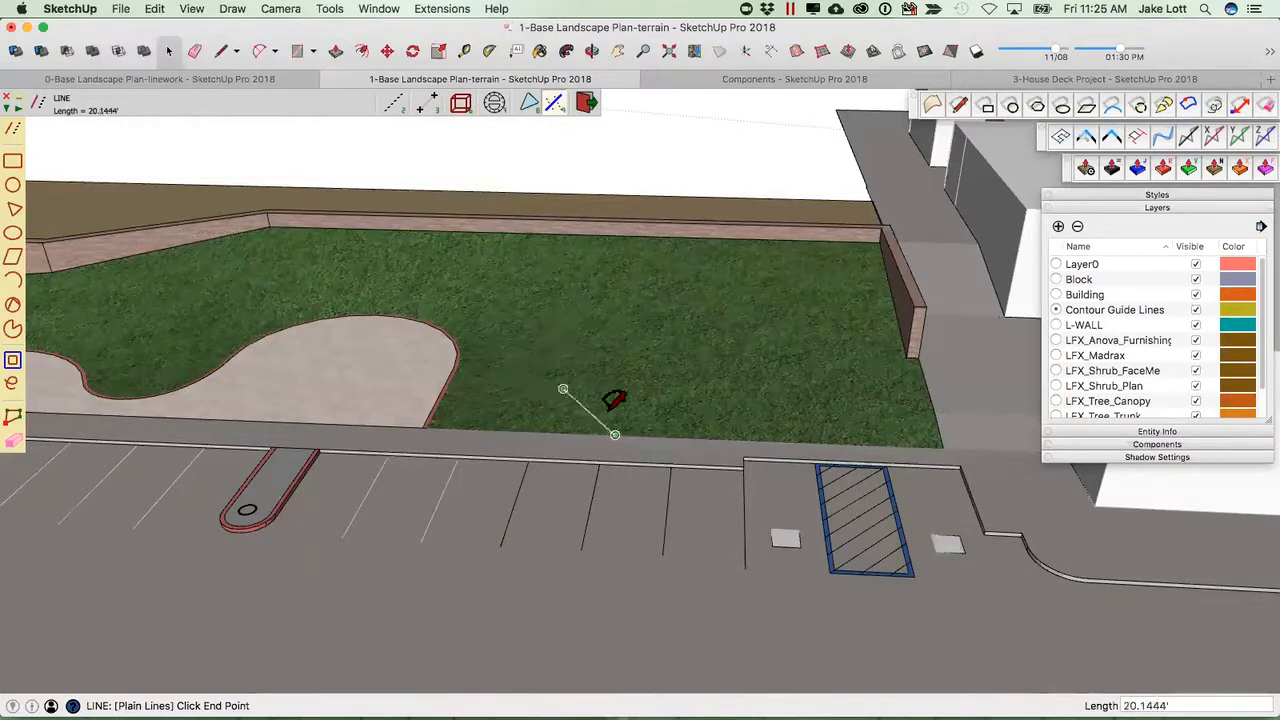
left_click(558, 343)
key("Escape")
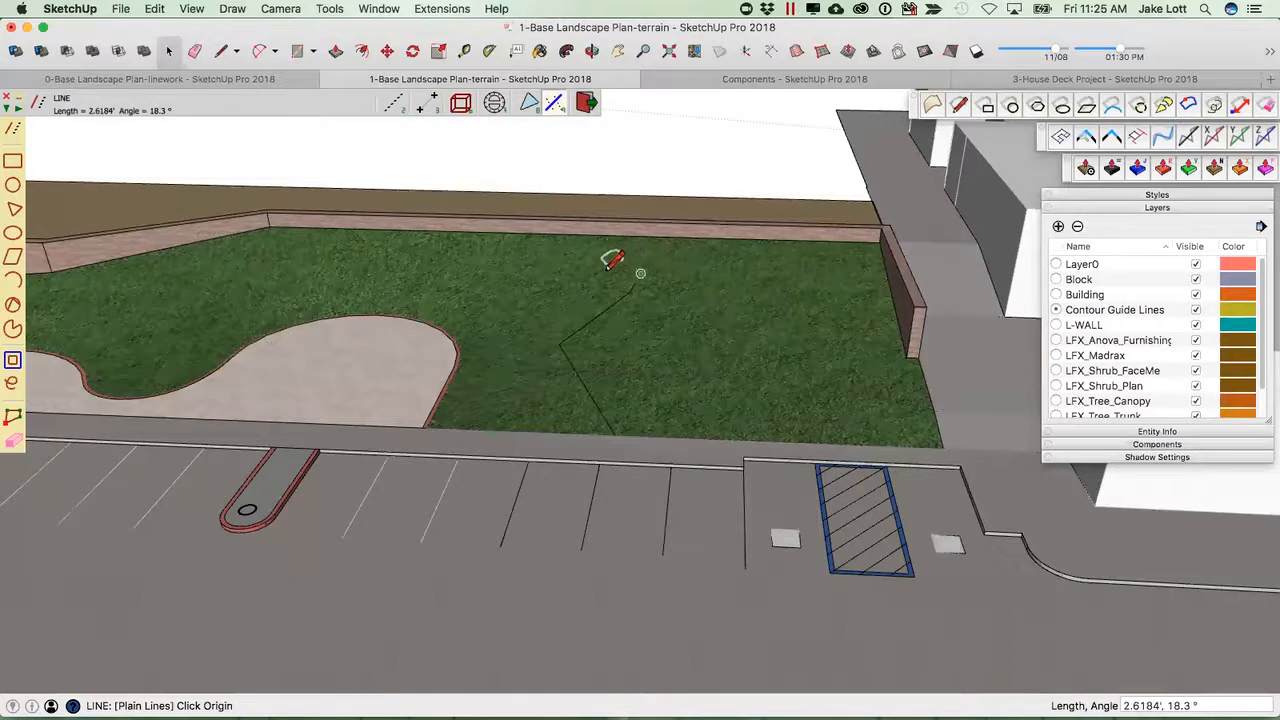
scroll(650, 280, "up", 2)
left_click(647, 287)
left_click(811, 300)
left_click(843, 421)
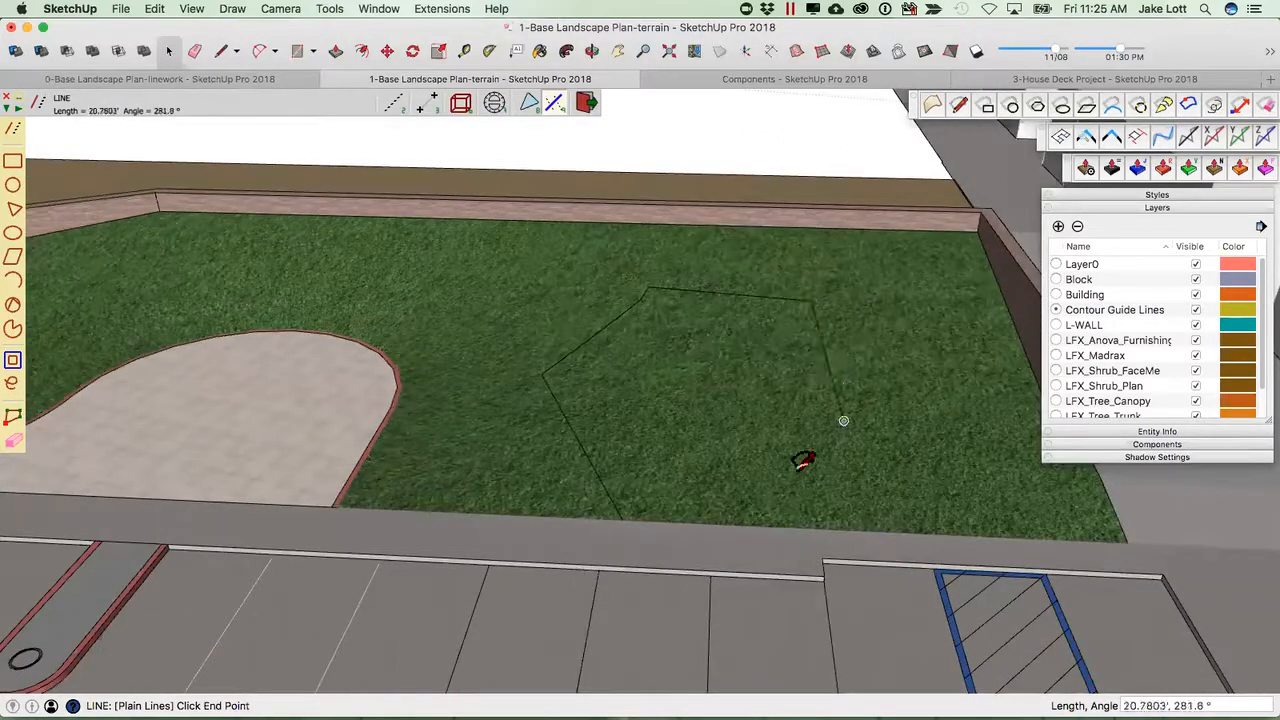
left_click(754, 525)
left_click(624, 520)
key("space")
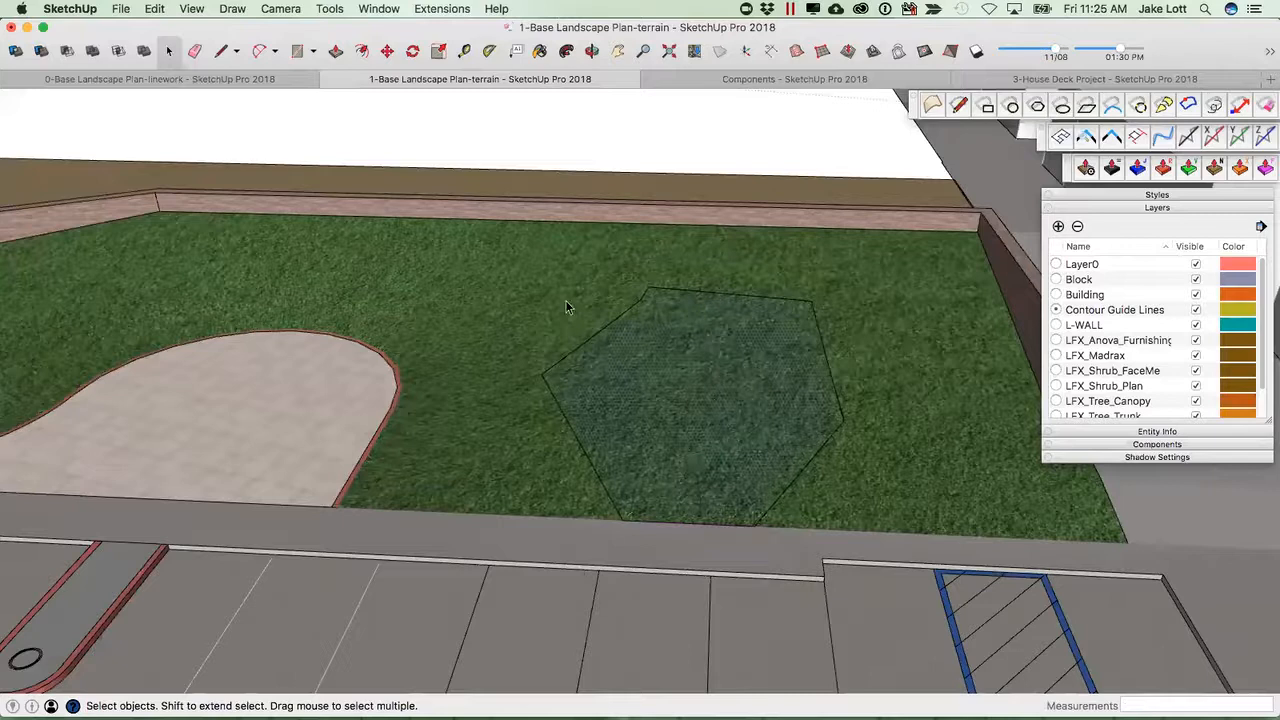
Orbit around the lawn to inspect the new bed shape on the terrain.
left_click(1002, 327)
middle_click_drag(525, 390, 614, 431)
middle_click_drag(529, 480, 572, 446)
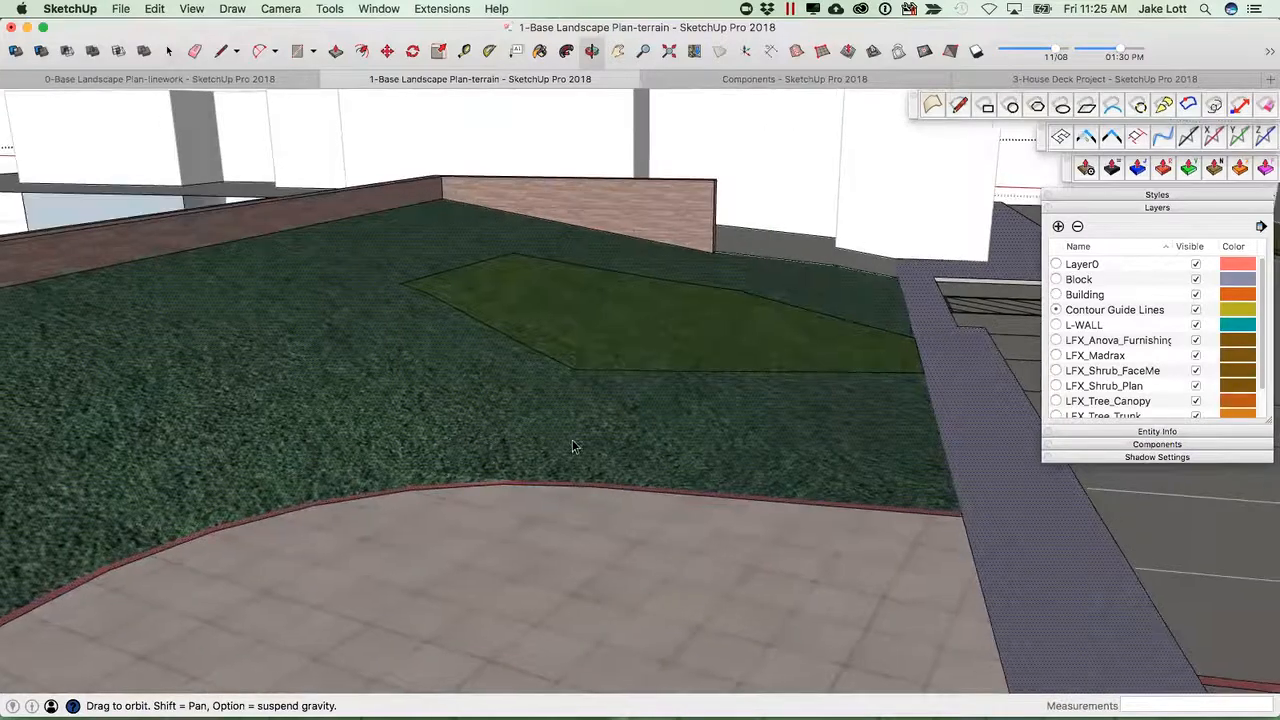
middle_click_drag(820, 421, 720, 347)
middle_click_drag(535, 432, 458, 526)
scroll(317, 480, "down", 3)
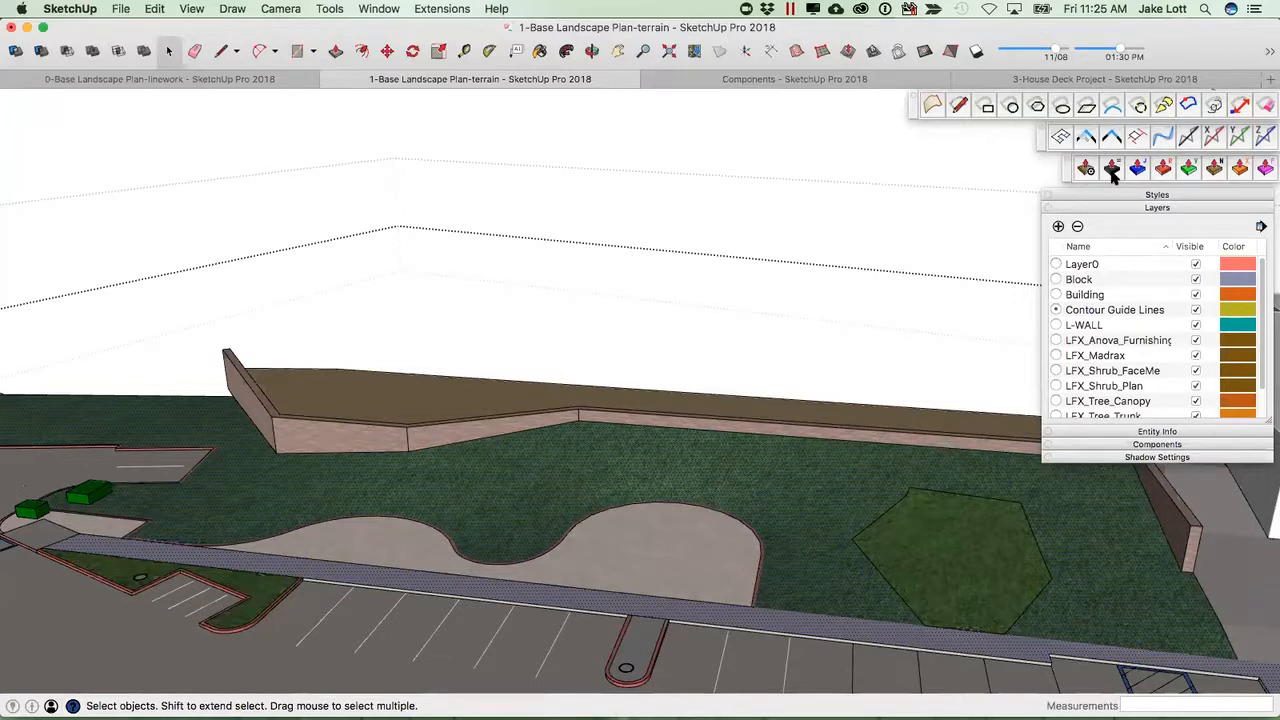
Push the hexagonal bed face down into the terrain with the surface extrusion tool at an offset of -2.6899'.
left_click(1240, 170)
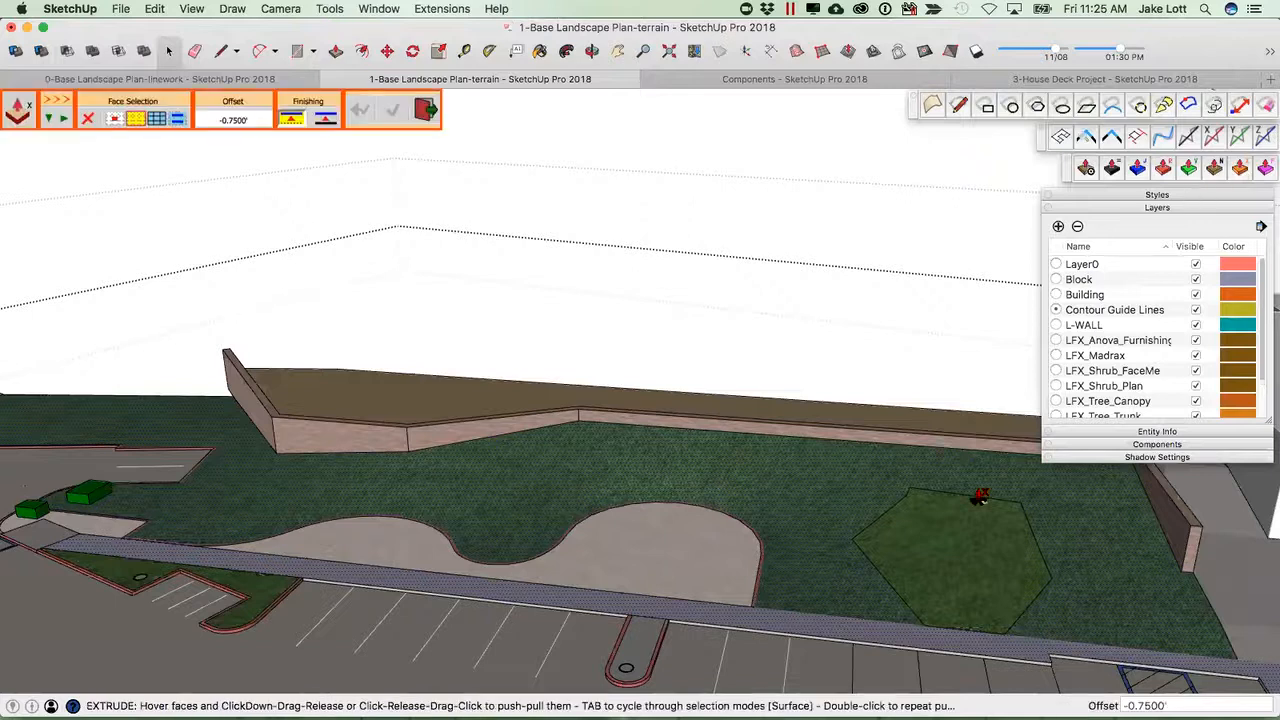
left_click(945, 541)
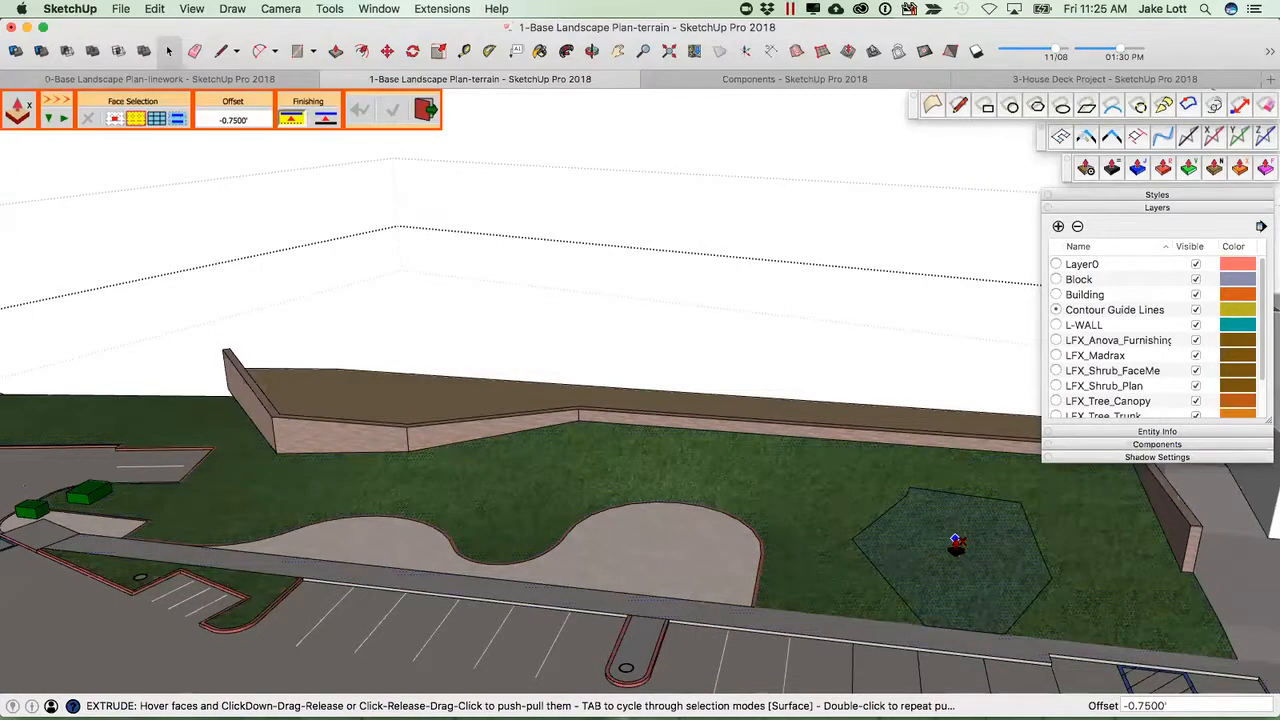
left_click(955, 541)
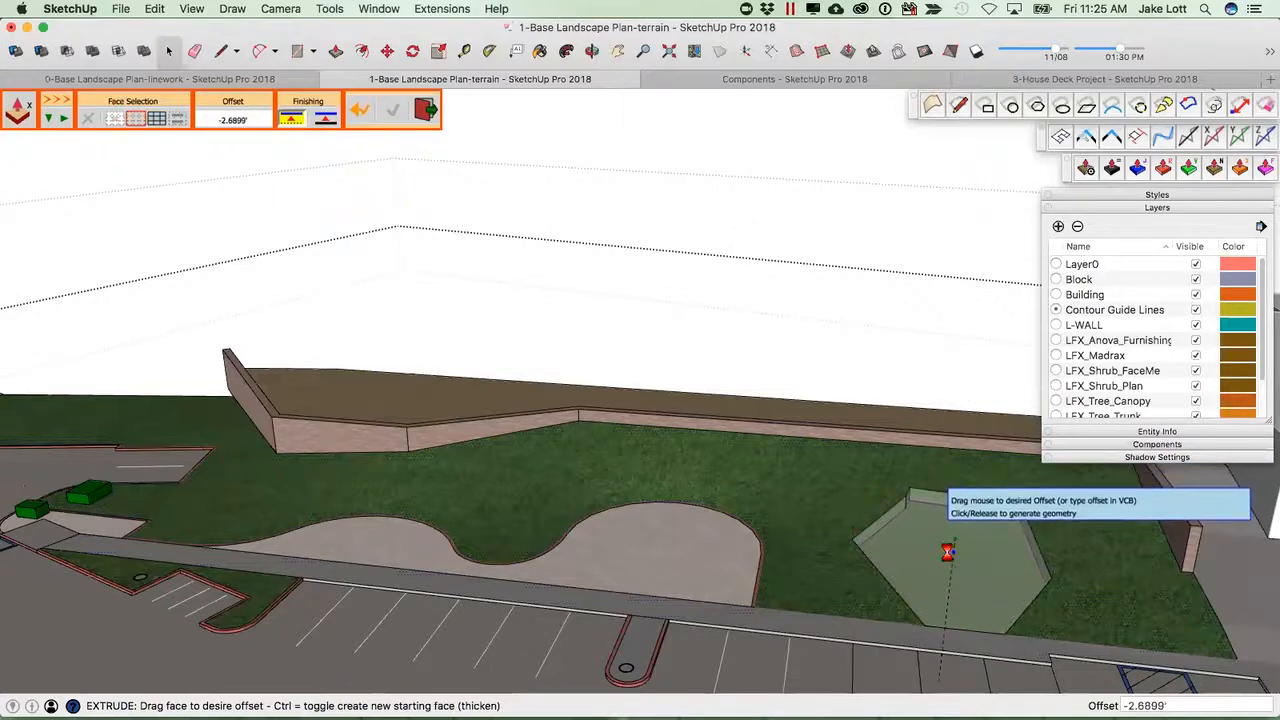
left_click(947, 552)
middle_click_drag(912, 541, 923, 546)
middle_click_drag(1040, 521, 749, 537)
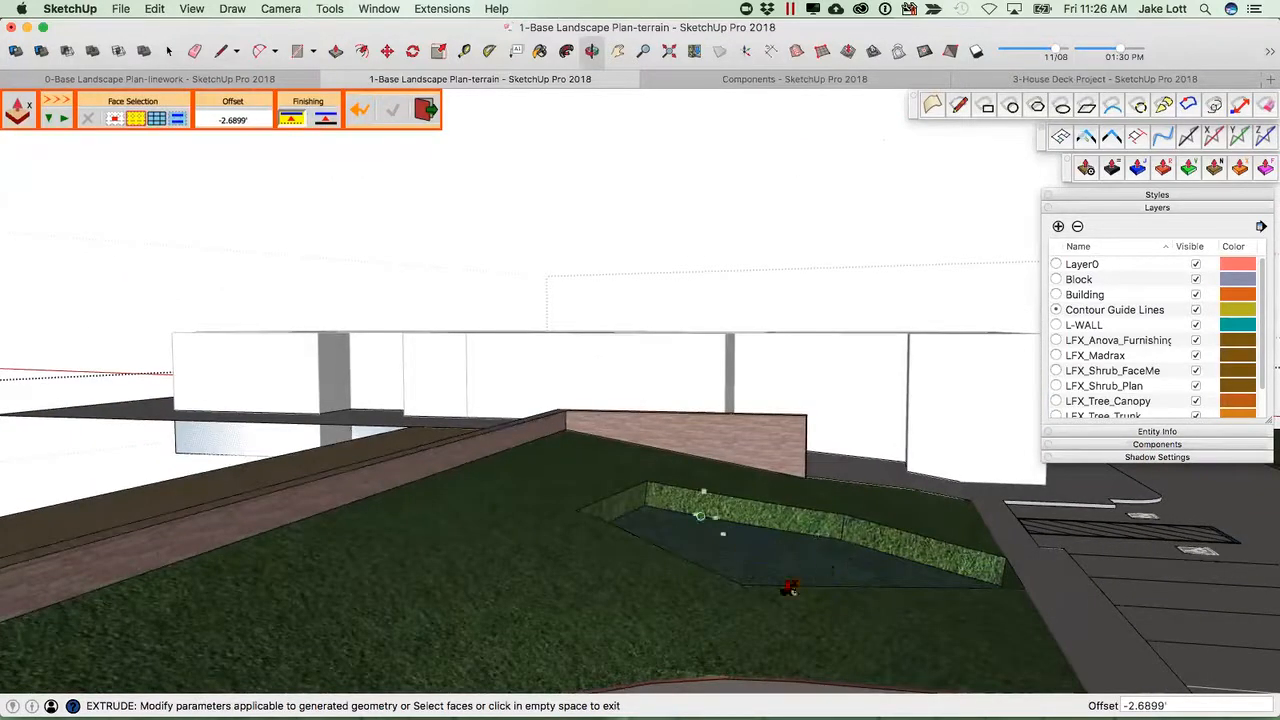
mouse_move(300, 610)
middle_mouse_down()
mouse_move(201, 620)
mouse_move(443, 508)
mouse_move(634, 571)
mouse_move(654, 571)
mouse_move(684, 537)
middle_mouse_up()
key("space")
Draw a circle about 10.7' in diameter in the middle of the sunken bed.
left_click(1055, 111)
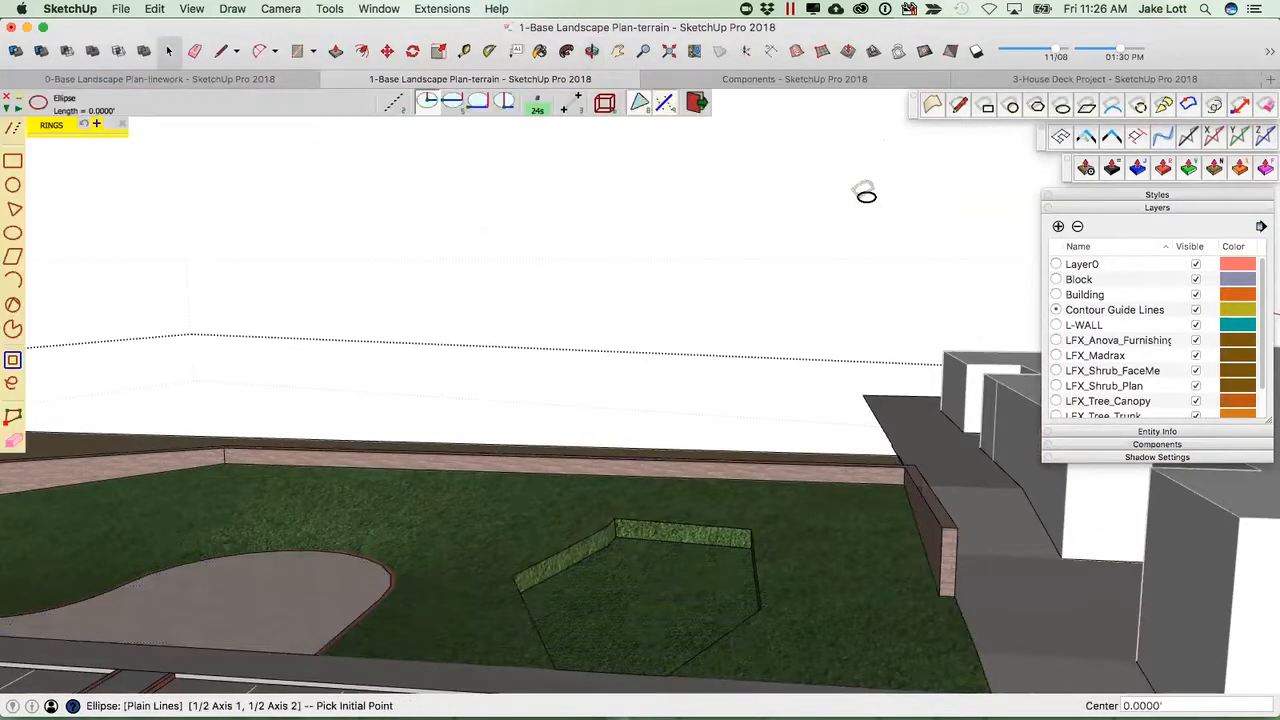
left_click(1012, 107)
left_click(631, 613)
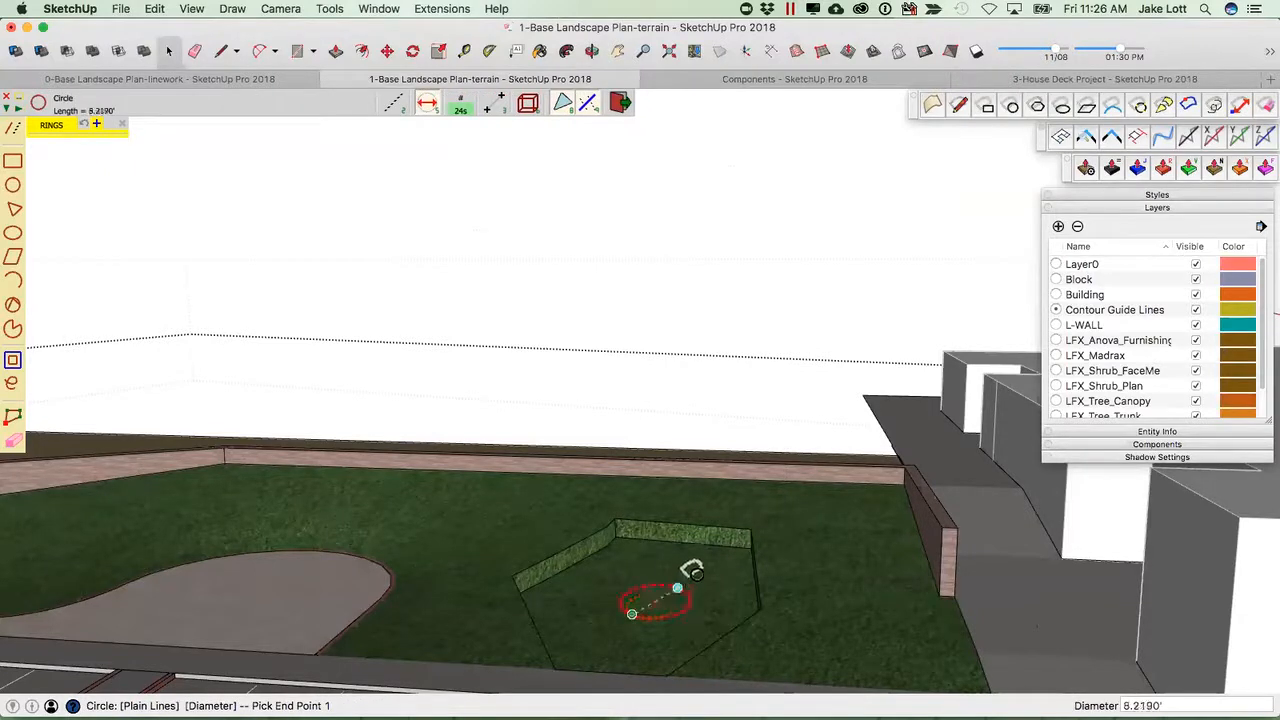
left_click(679, 585)
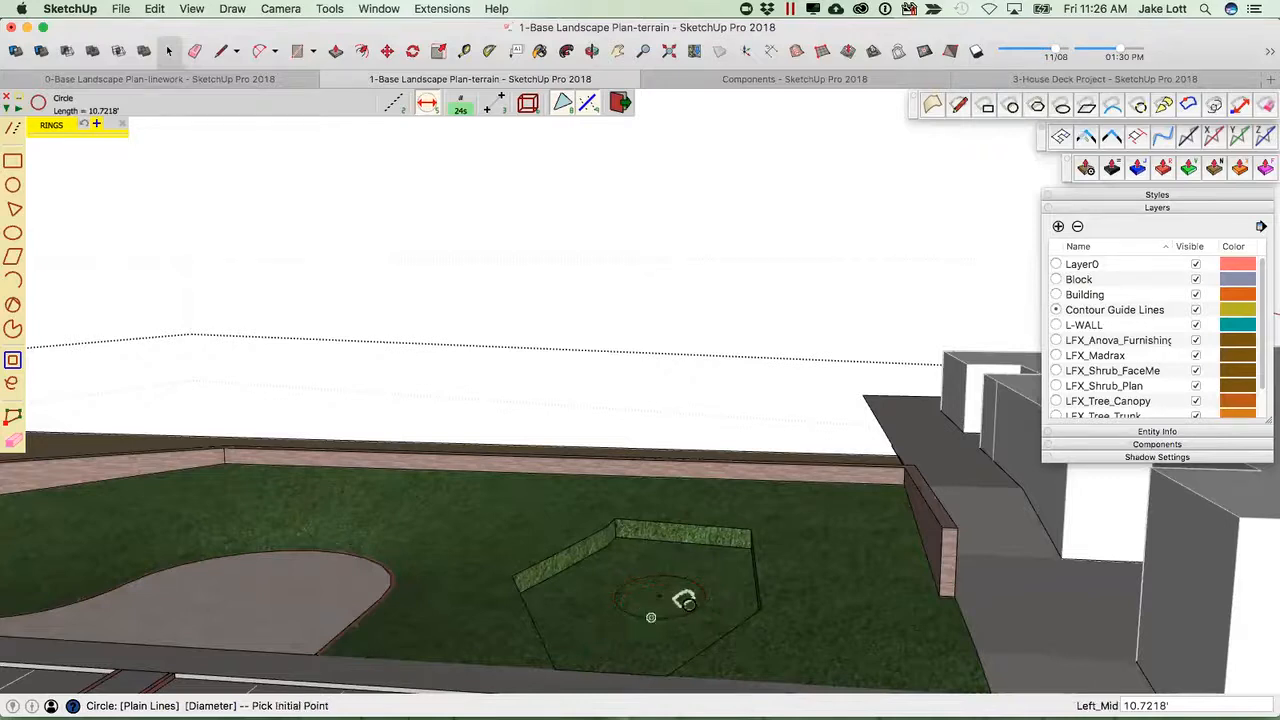
key("space")
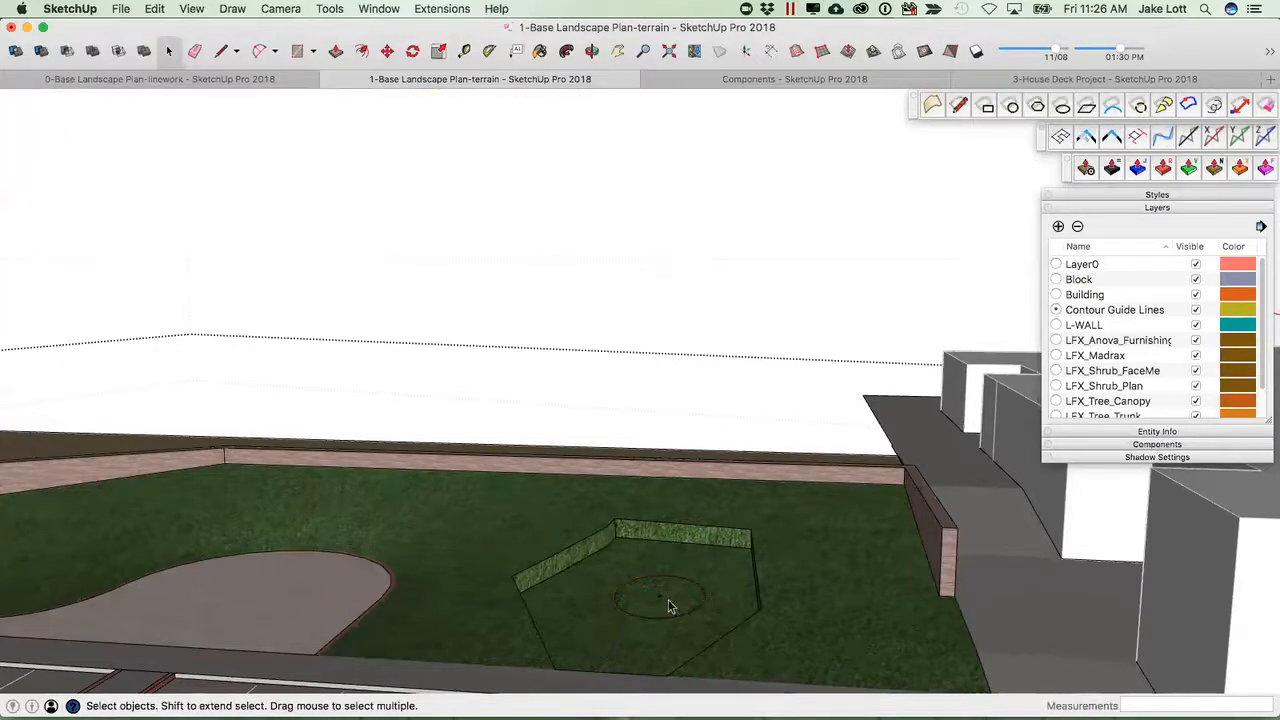
Paint the circle with the brown stone material.
key("b")
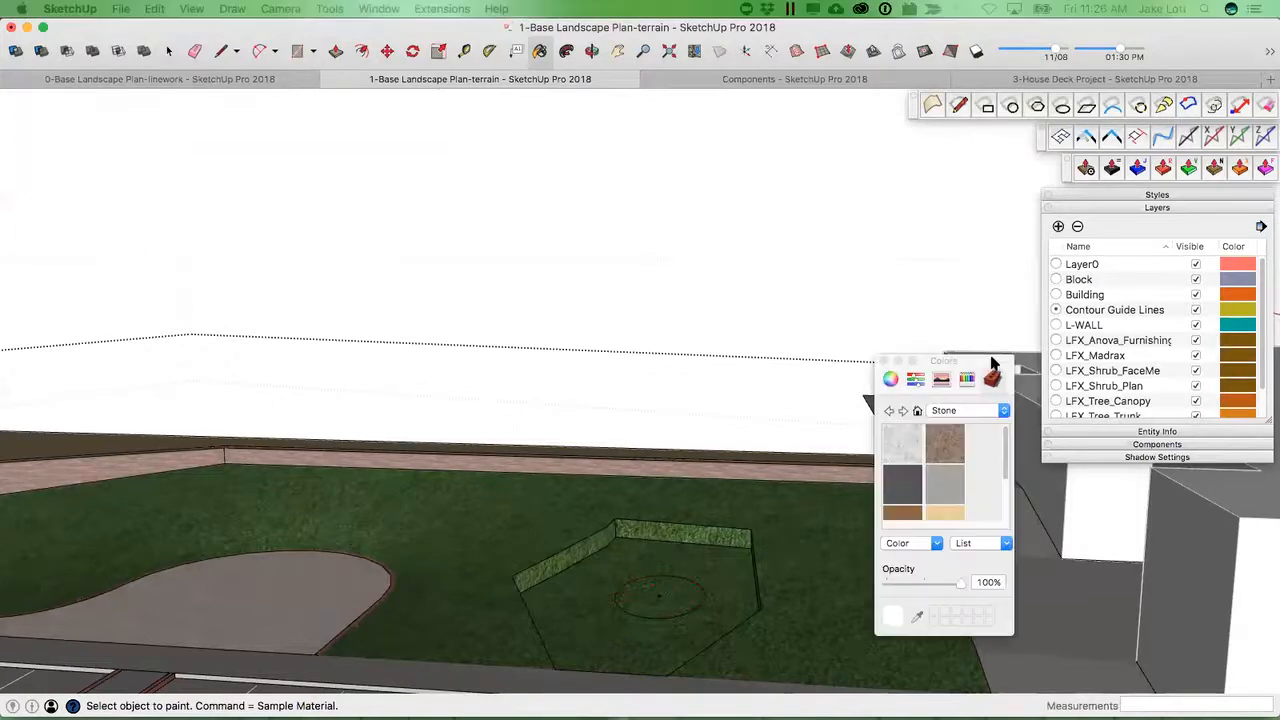
left_click(945, 443)
left_click(670, 598)
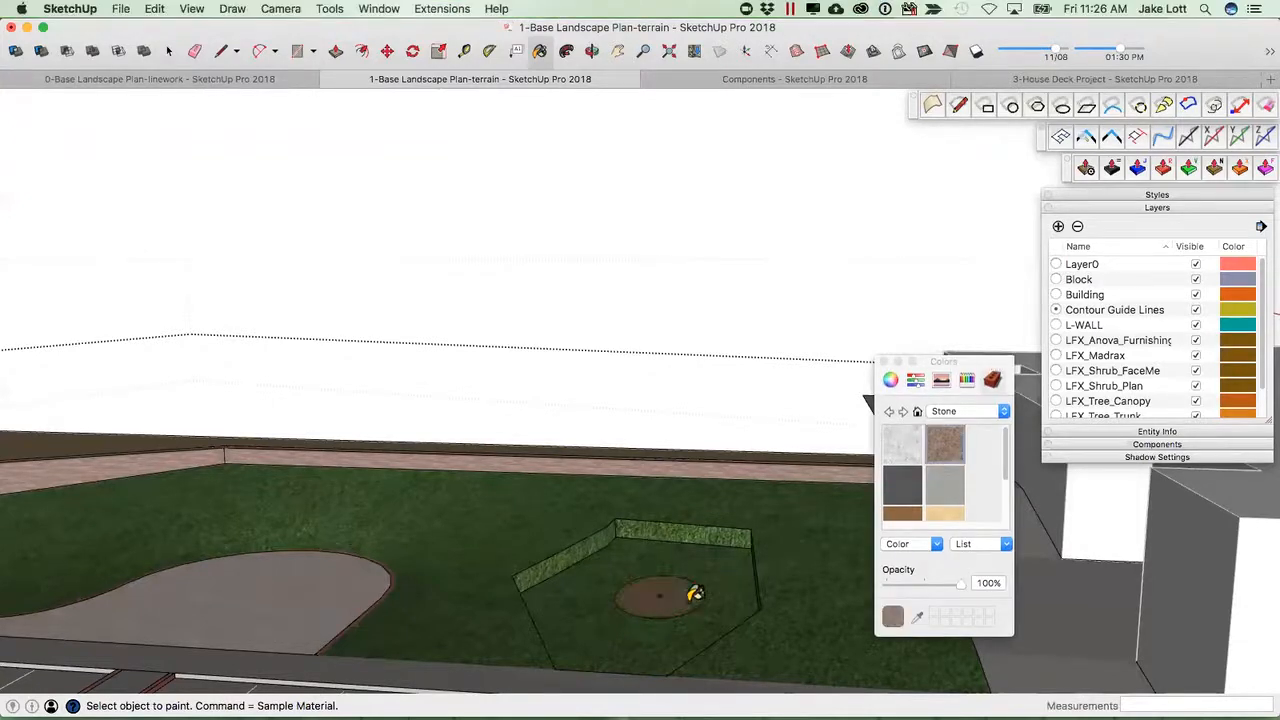
Extrude the circle upward into a raised cylindrical planter with the surface extrusion tool.
key("p")
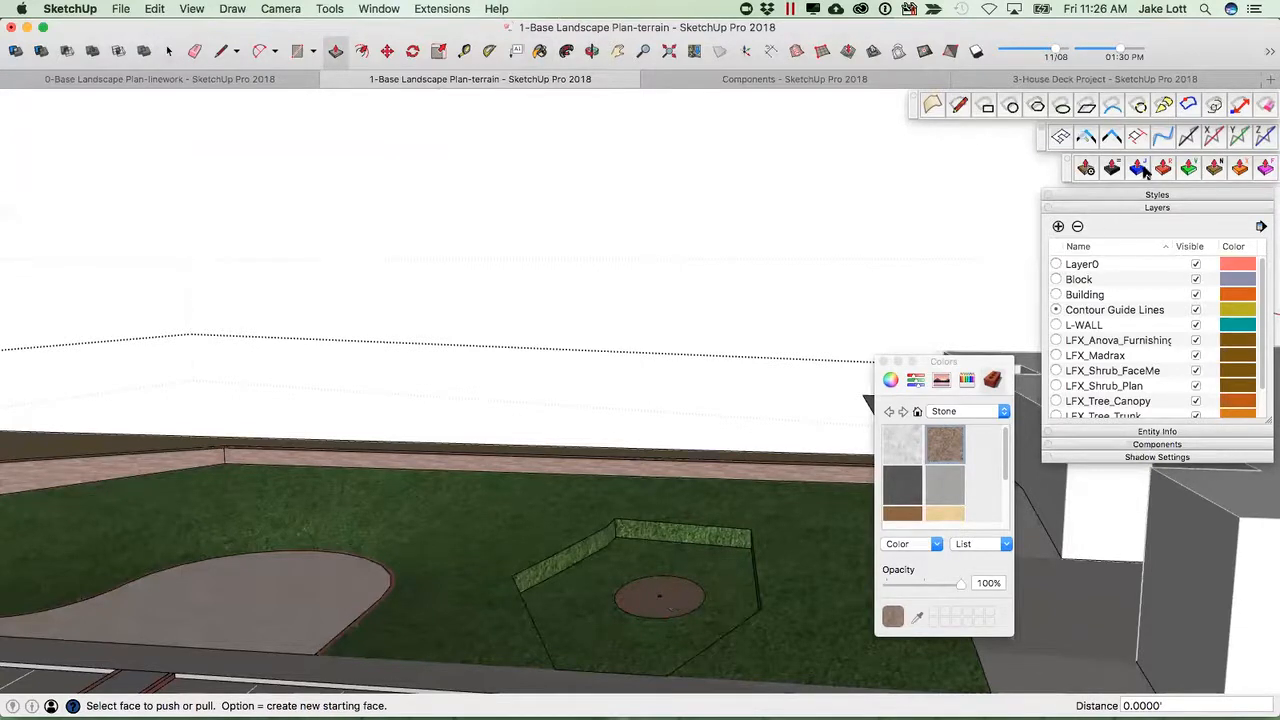
left_click(1210, 171)
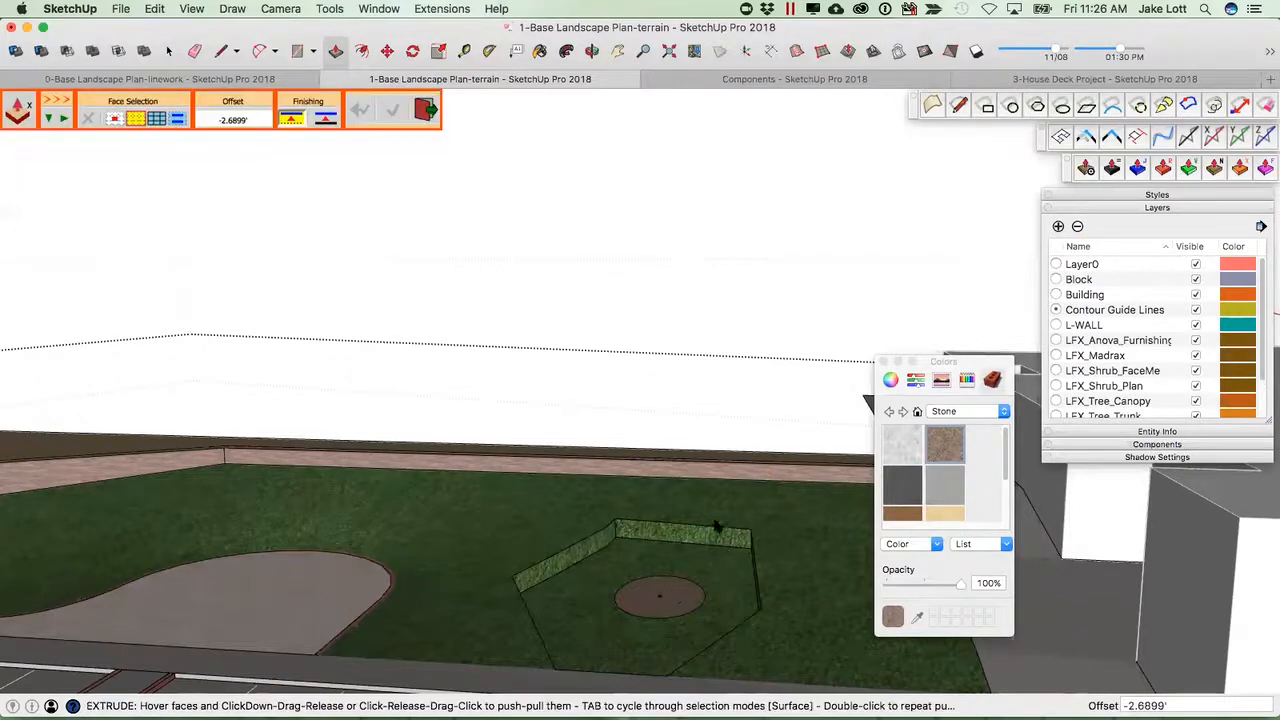
left_click_drag(675, 590, 672, 561)
middle_click_drag(704, 618, 860, 580)
middle_click_drag(637, 635, 641, 537)
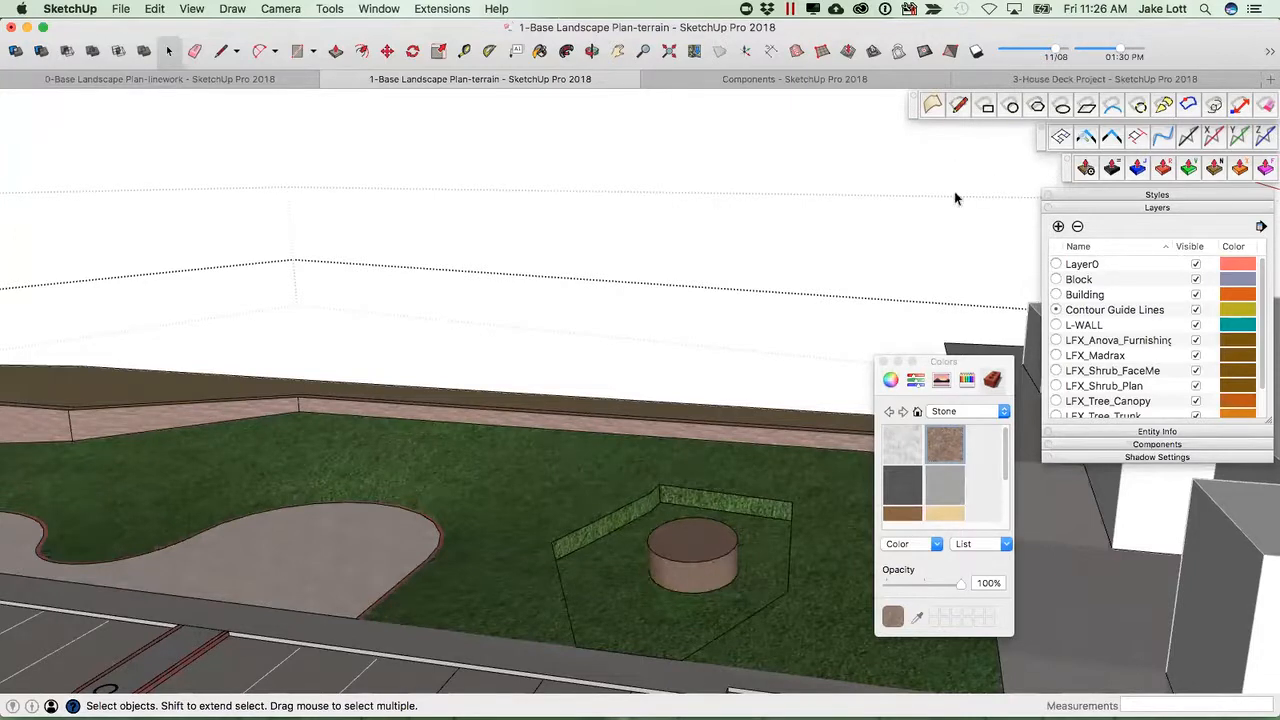
Zoom and orbit out to review the planter bed within the site, closing the Colors window.
scroll(810, 212, "down", 3)
scroll(800, 212, "down", 2)
middle_click_drag(780, 212, 720, 225)
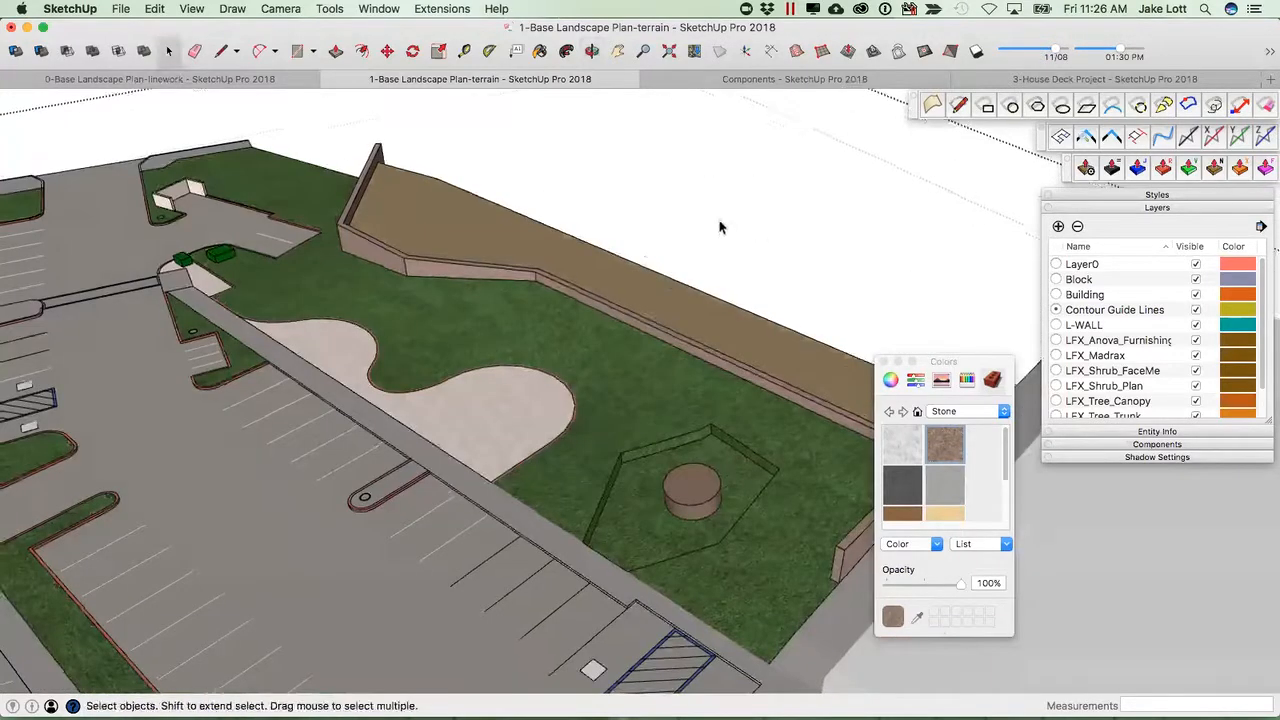
scroll(530, 287, "up", 3)
scroll(530, 287, "down", 2)
middle_click_drag(530, 287, 436, 377)
scroll(436, 377, "up", 3)
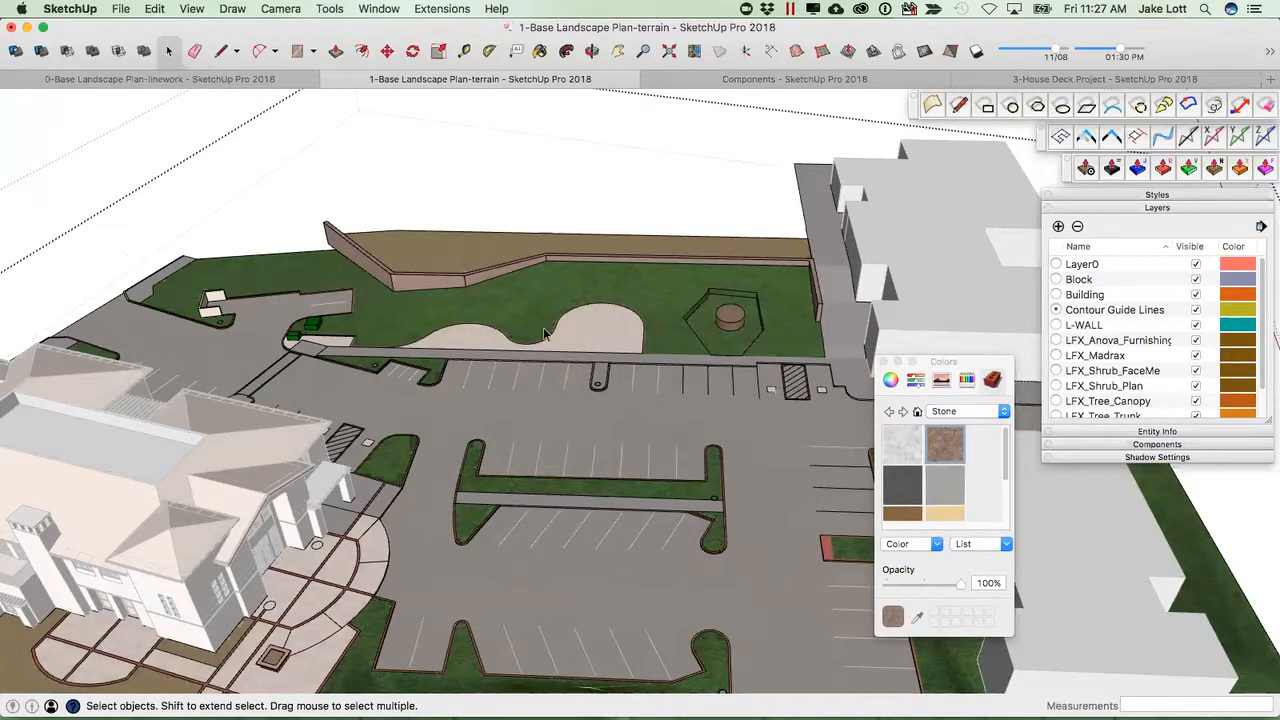
left_click(60, 145)
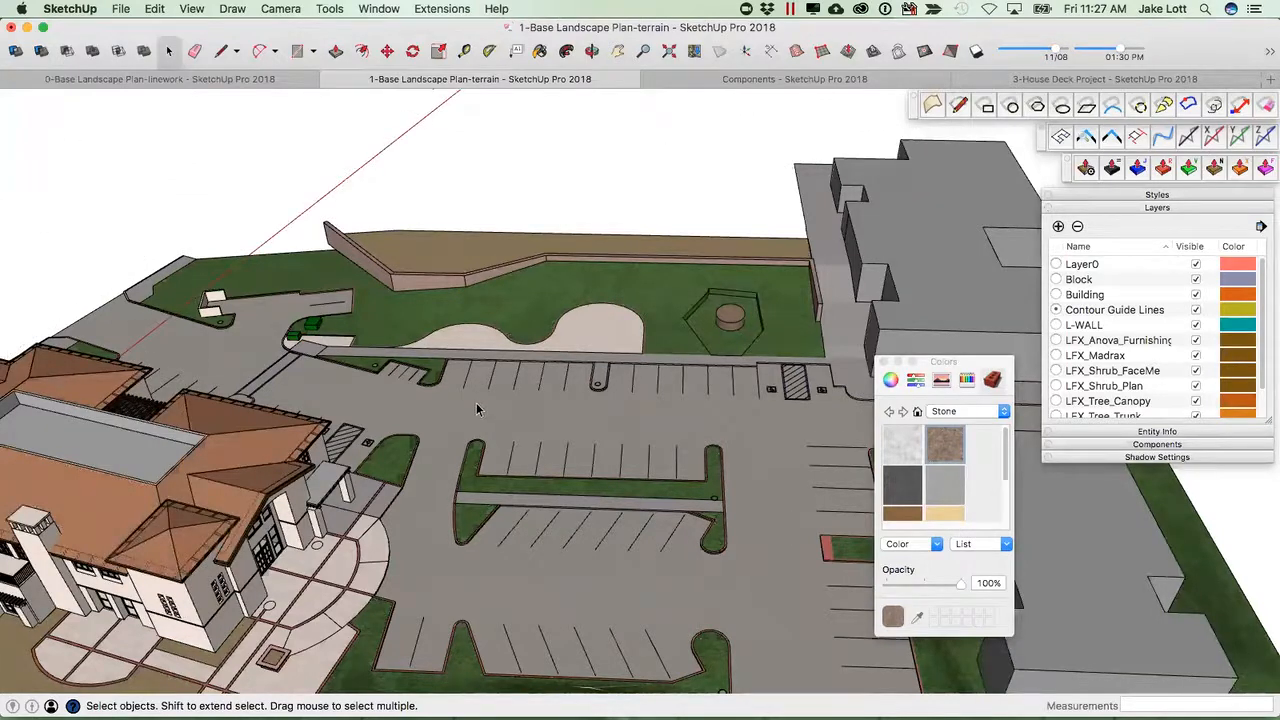
scroll(500, 420, "up", 3)
middle_click_drag(526, 429, 560, 470)
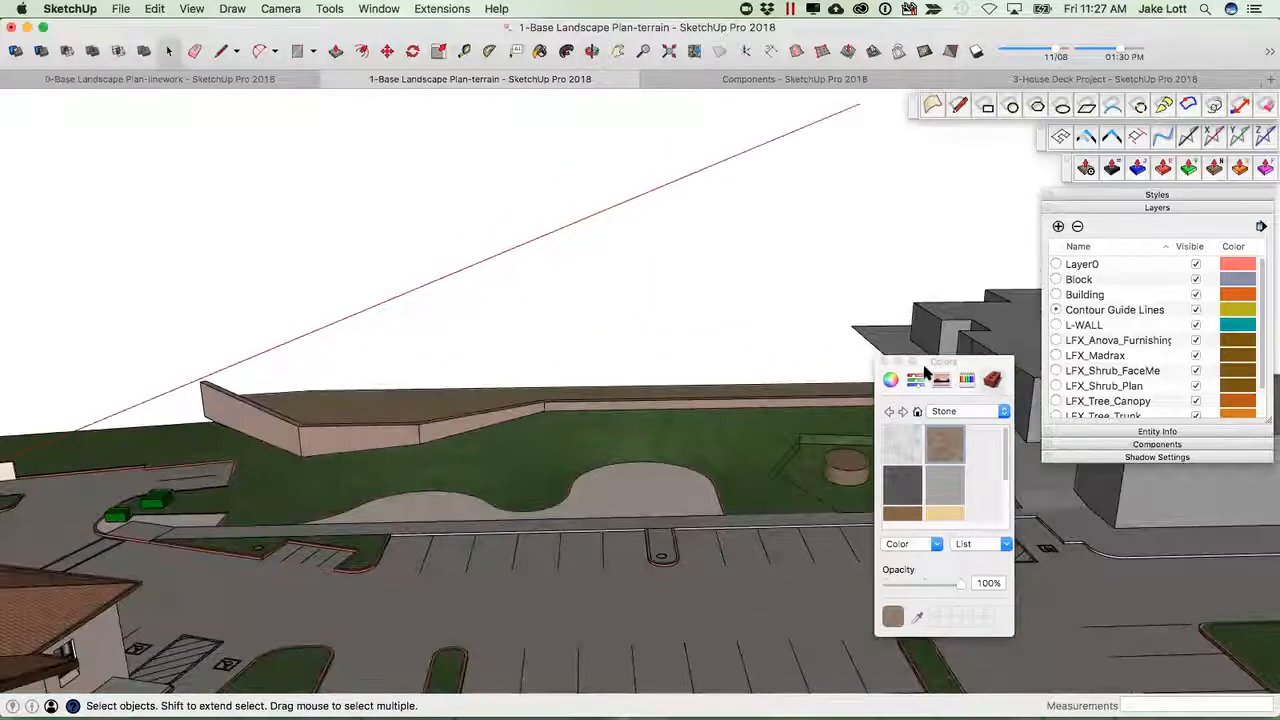
left_click(883, 362)
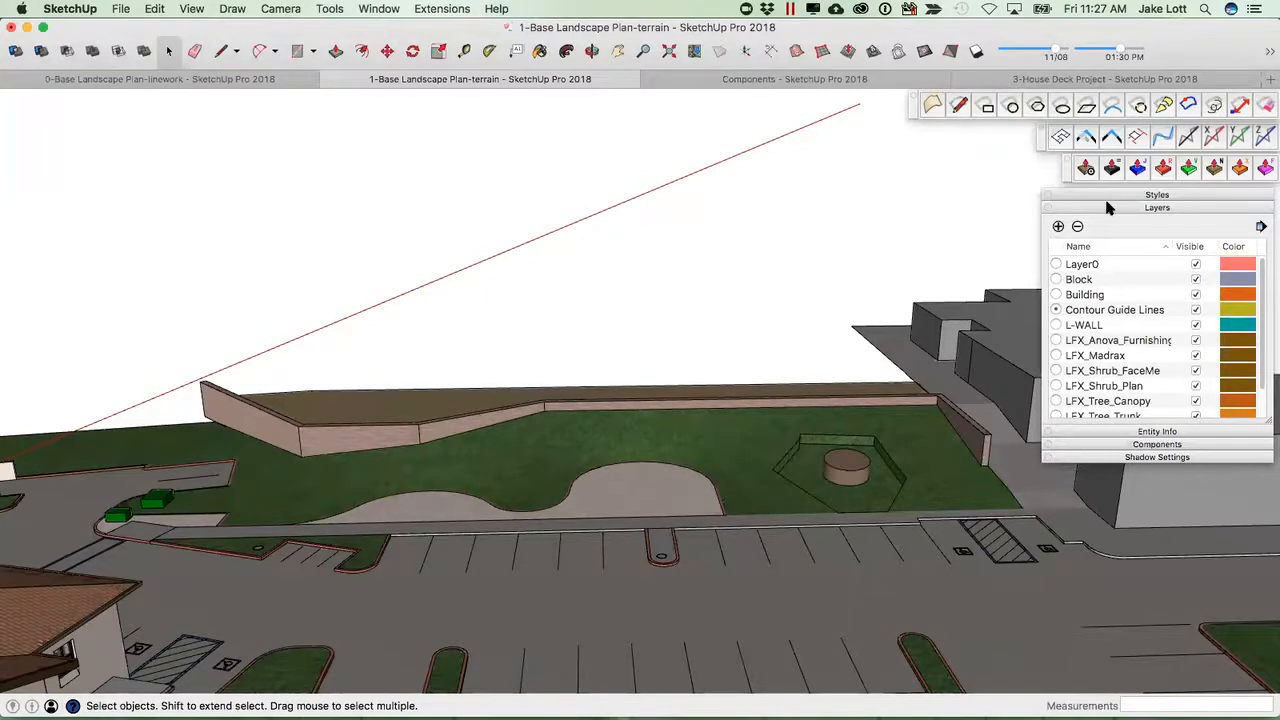
Search the 3D Warehouse components for People.
left_click(1110, 444)
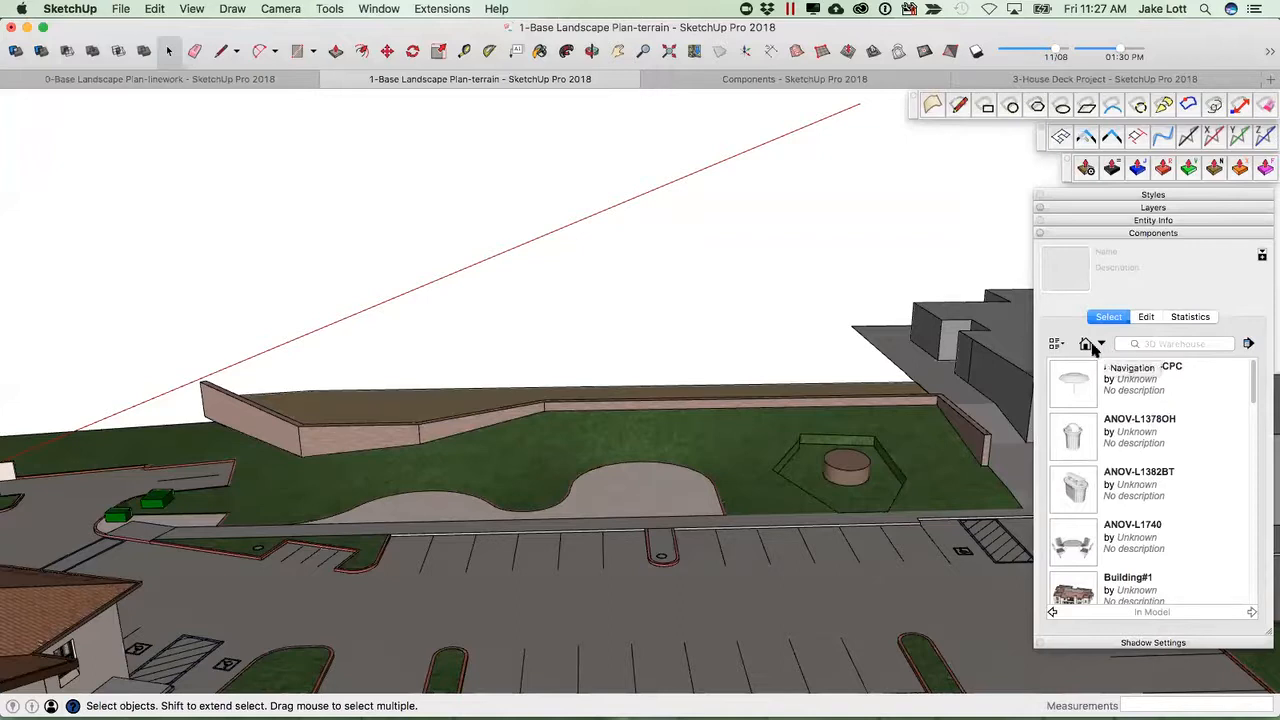
left_click(1150, 343)
type("peop")
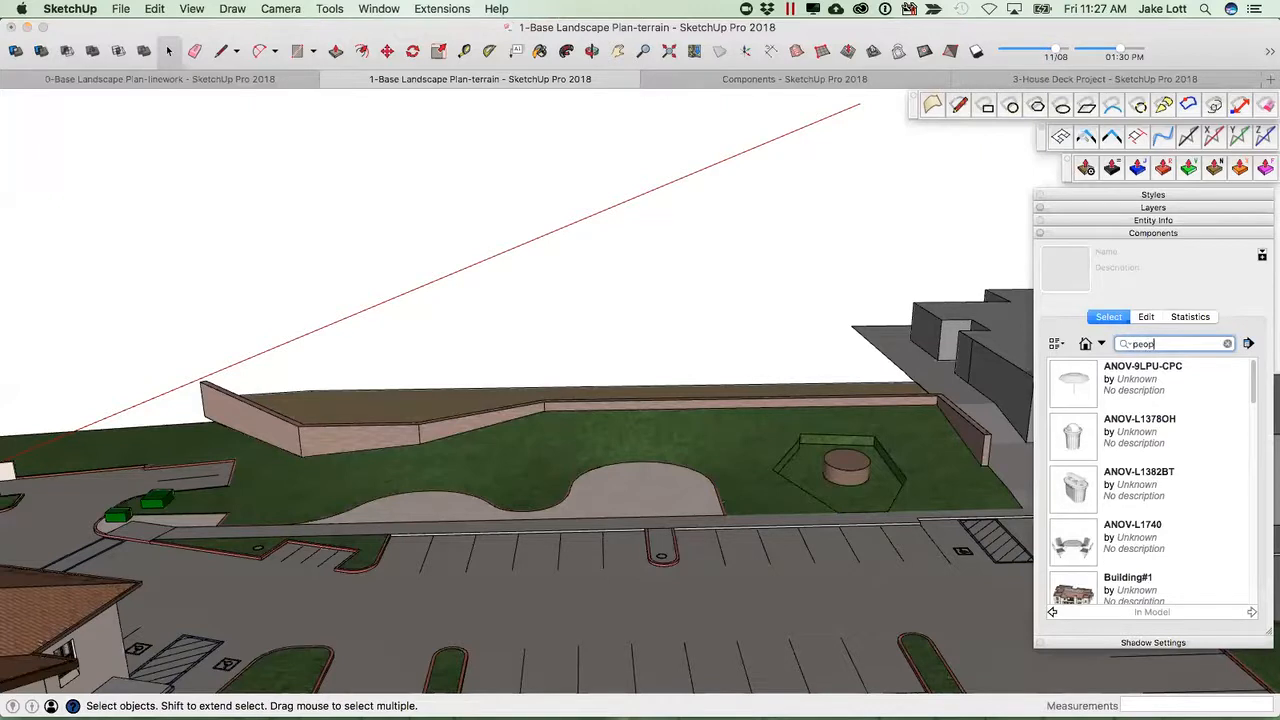
key("Return")
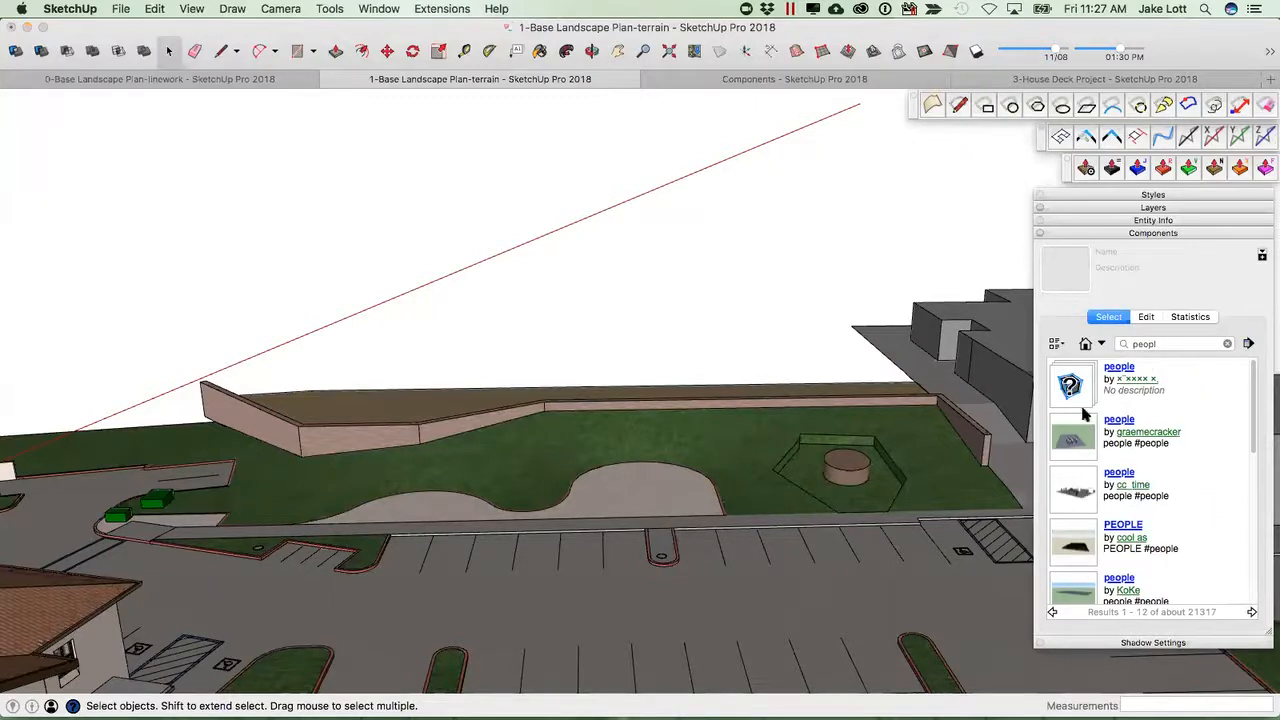
type("e")
key("Return")
Download the Guy Silhouette component and place it on the paved area in front of the lawn.
left_click(1075, 392)
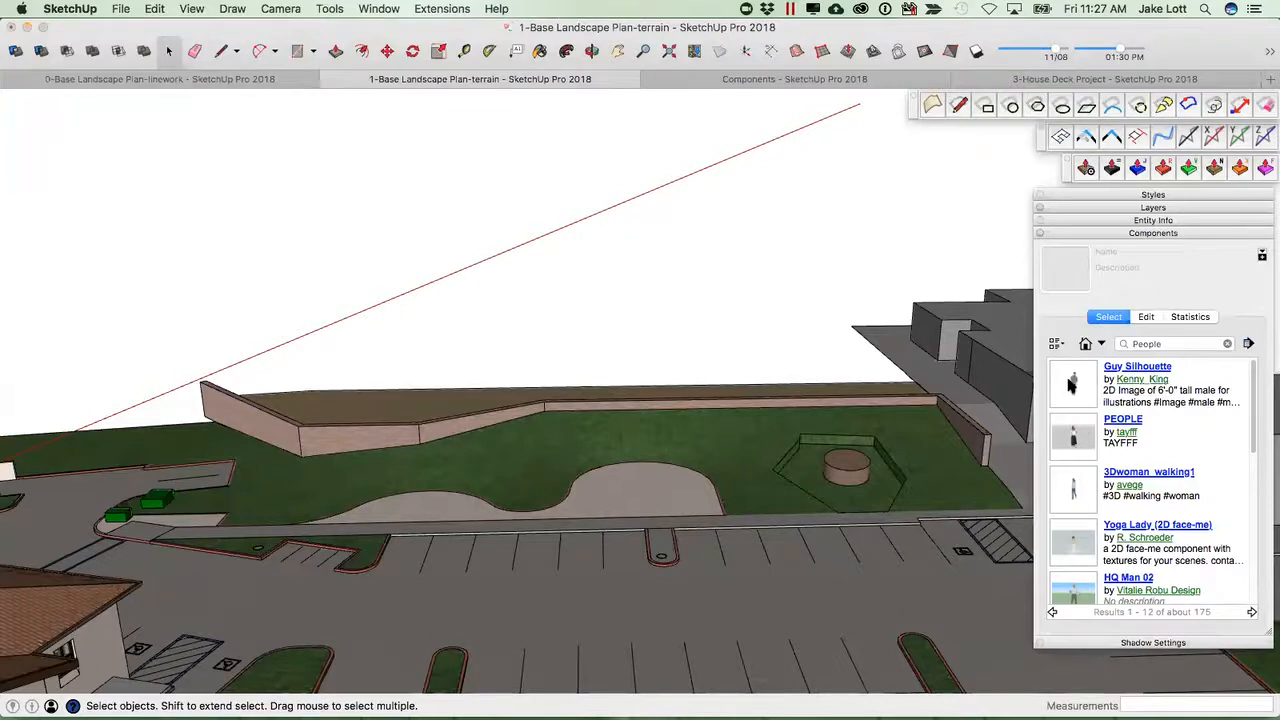
left_click(1071, 385)
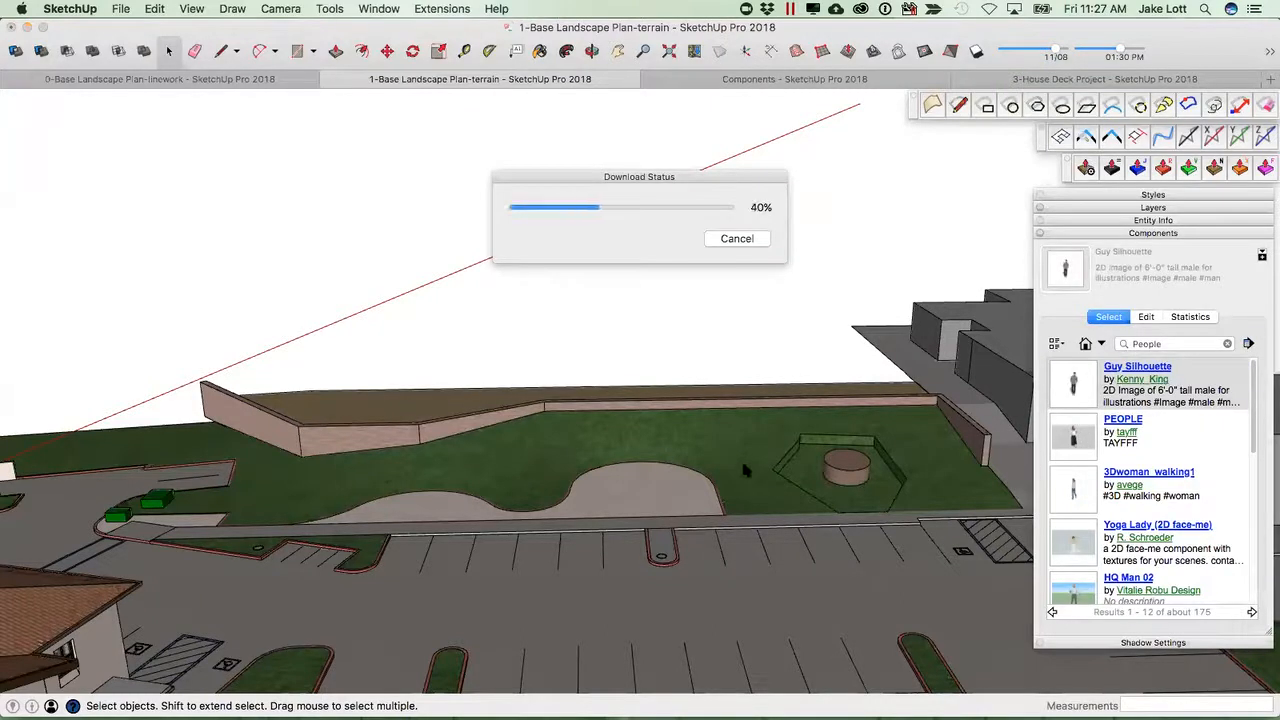
left_click(662, 481)
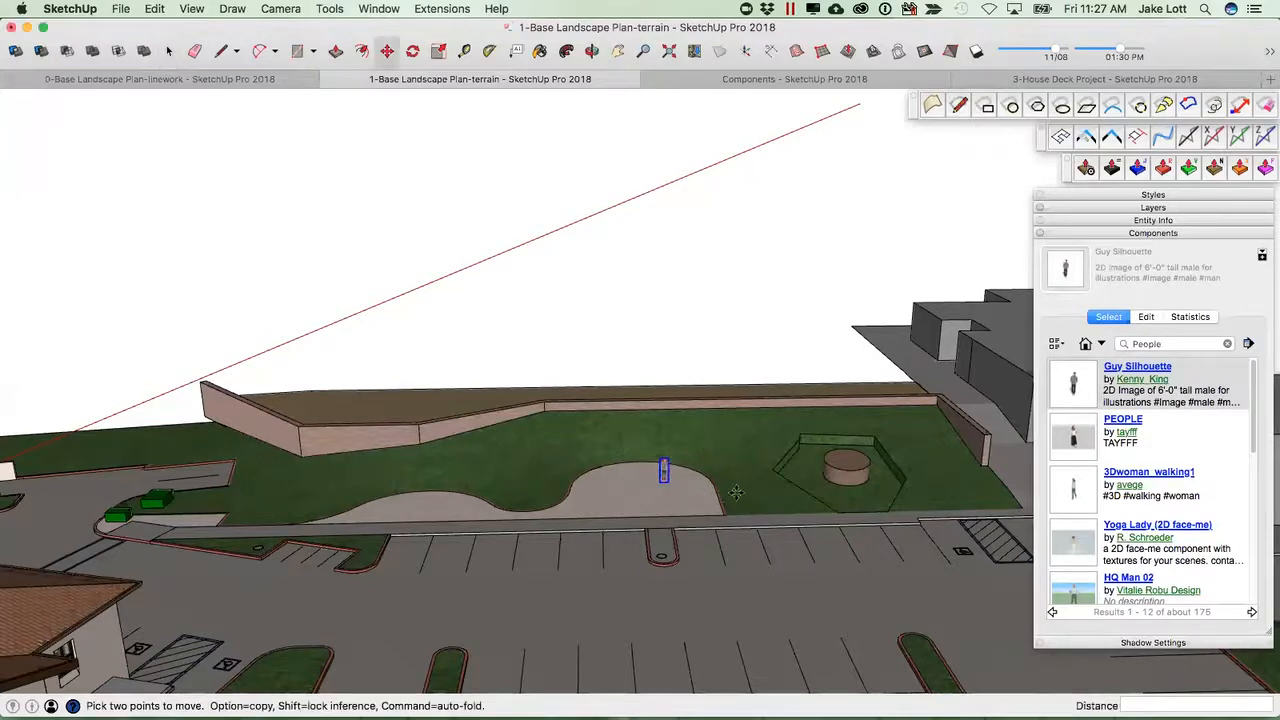
left_click(1070, 488)
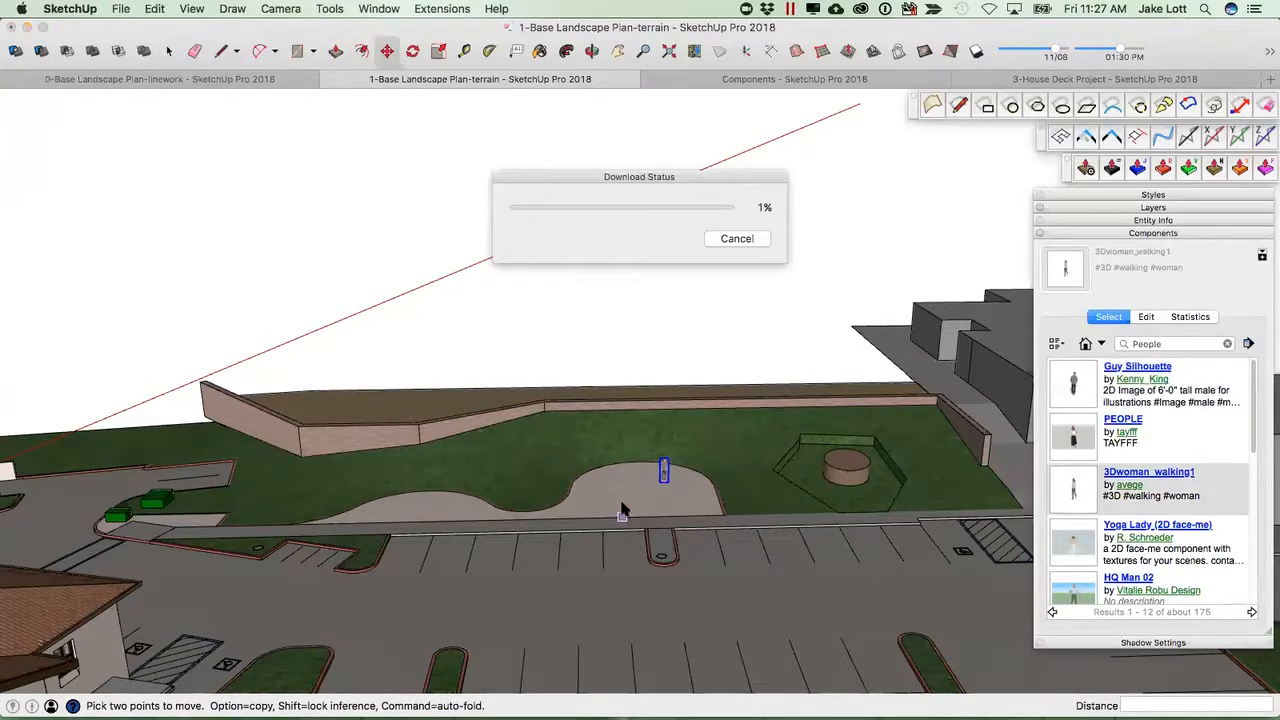
left_click(733, 241)
left_click(756, 264)
left_click(766, 262)
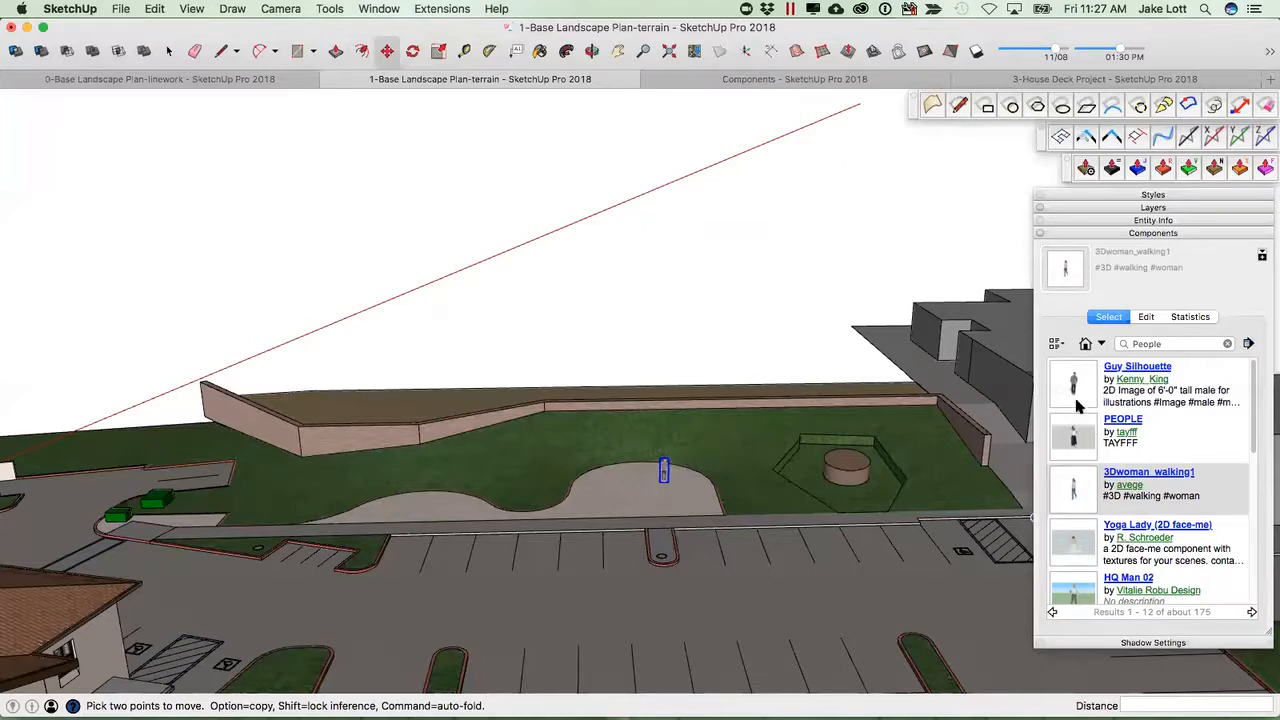
Scroll the results and download the HQ Man 02 component.
scroll(1066, 470, "down", 2)
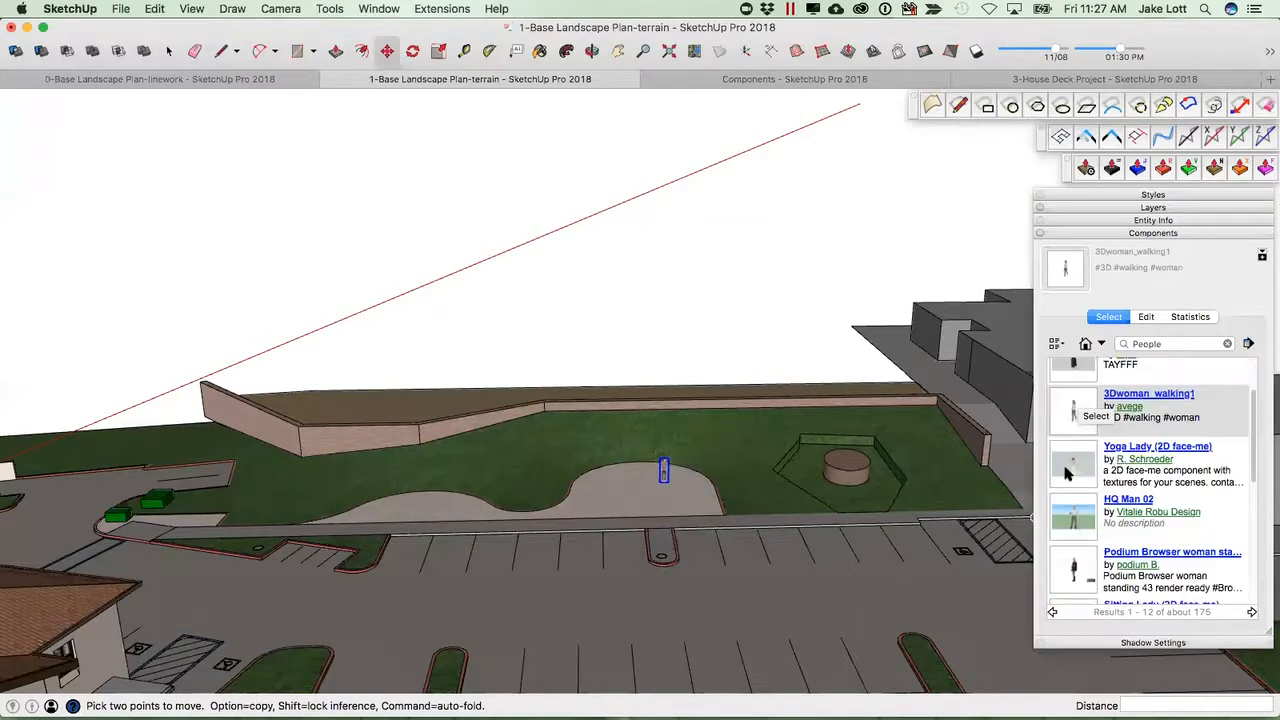
left_click(1070, 527)
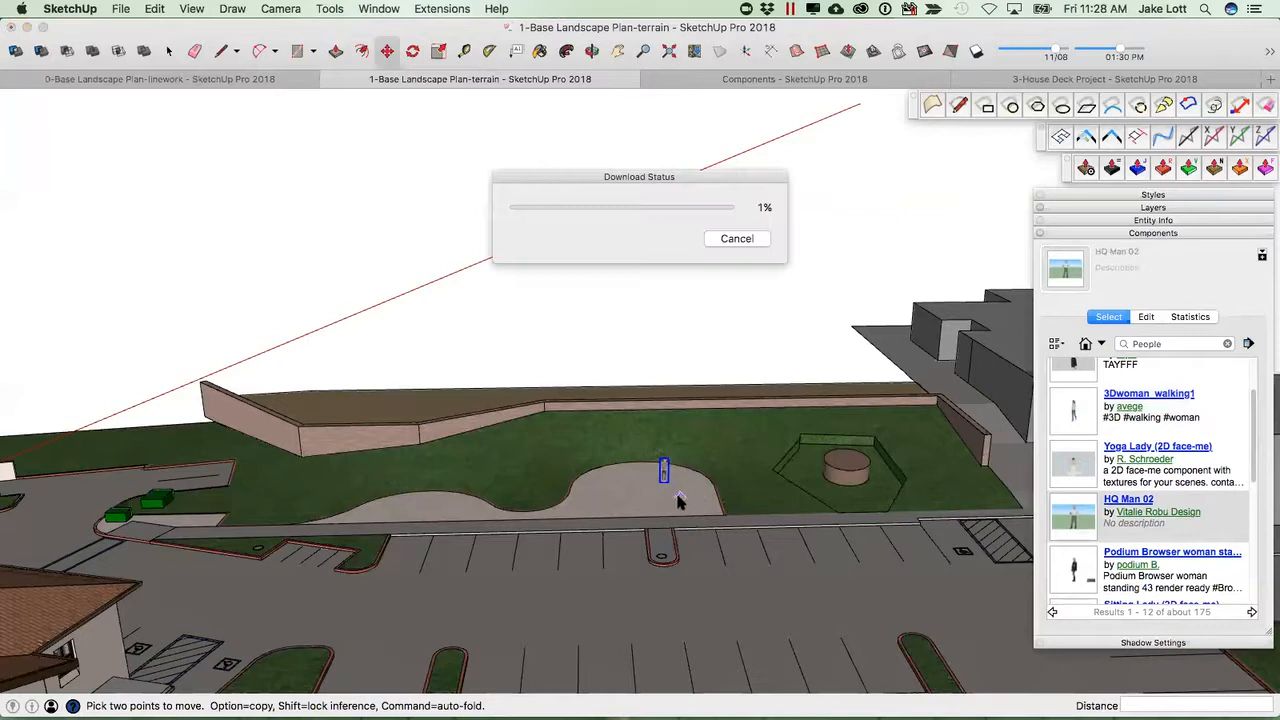
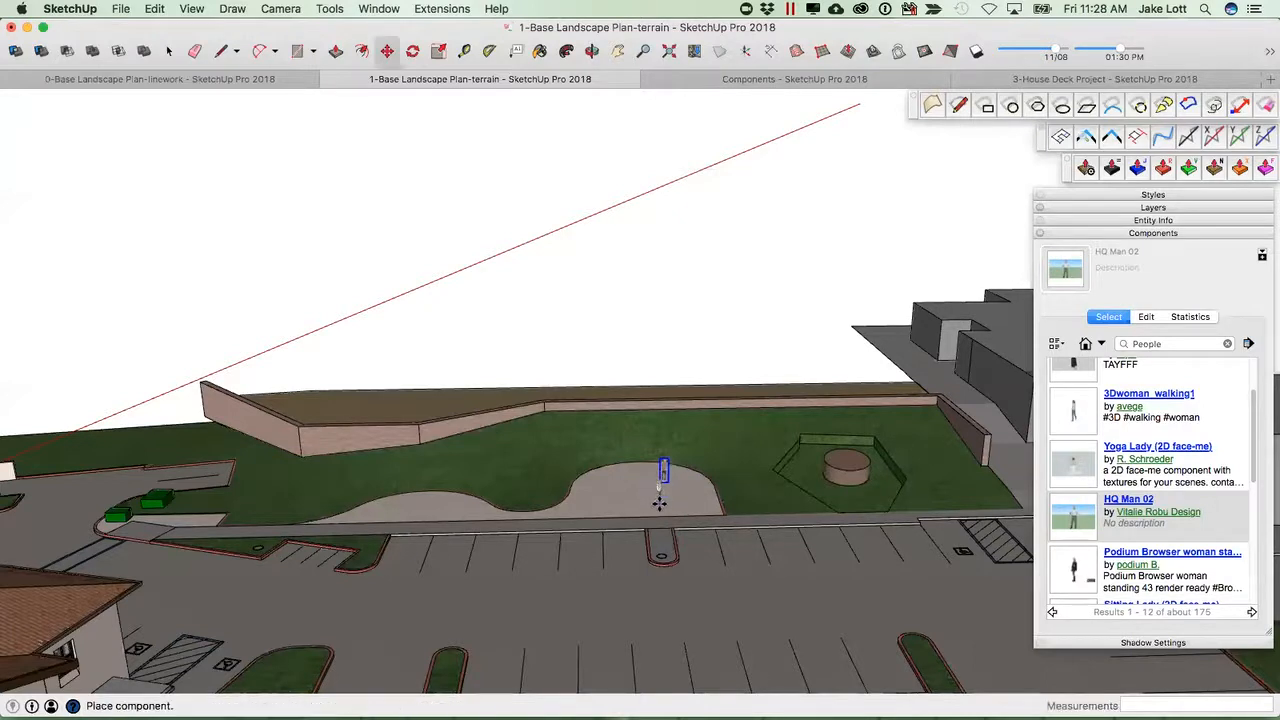
Place the HQ Man 02 component on the paved area beside the first person figure.
scroll(665, 500, "up", 8)
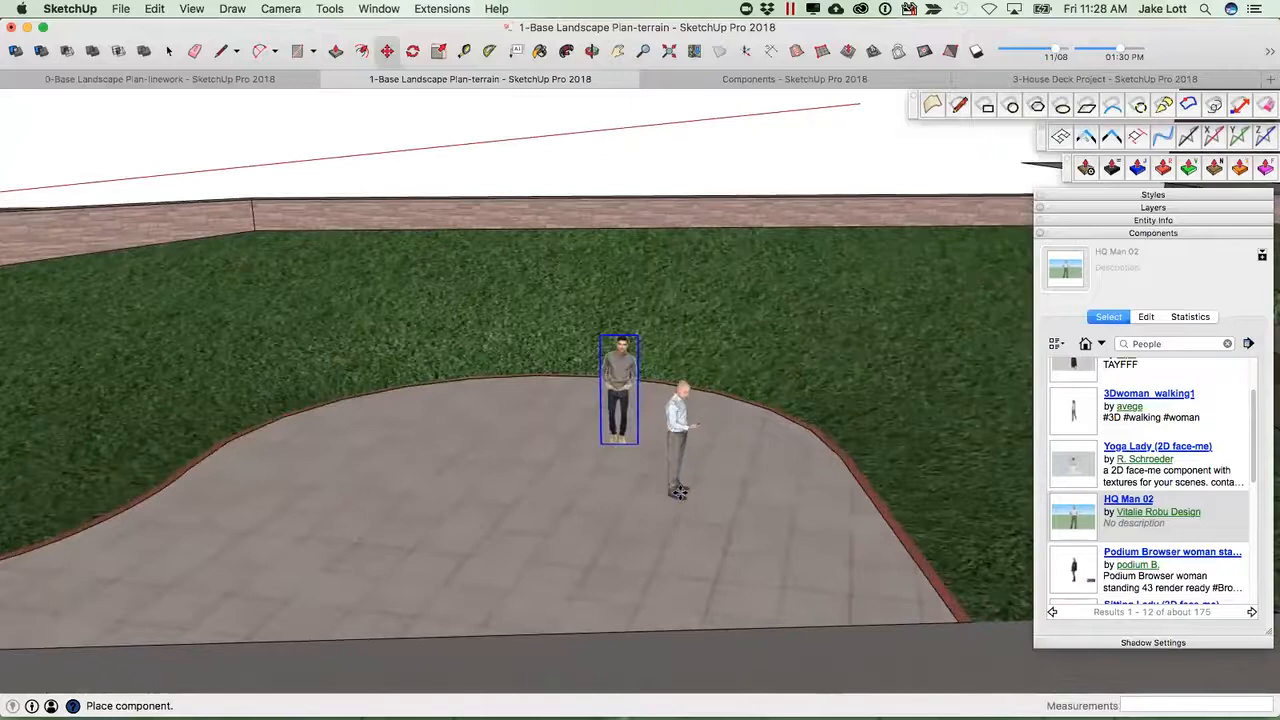
scroll(678, 492, "up", 3)
middle_click_drag(678, 495, 473, 540)
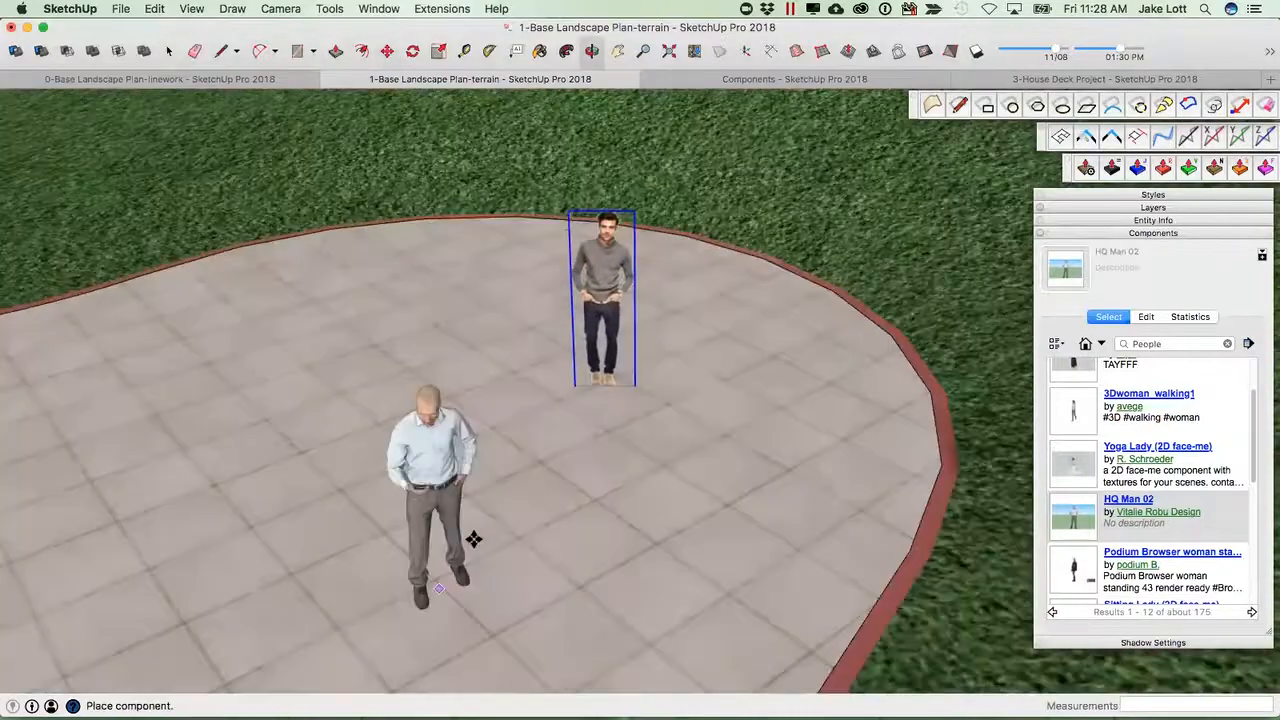
scroll(476, 539, "down", 4)
middle_click_drag(737, 469, 960, 540)
left_click(721, 494)
scroll(1117, 538, "down", 5)
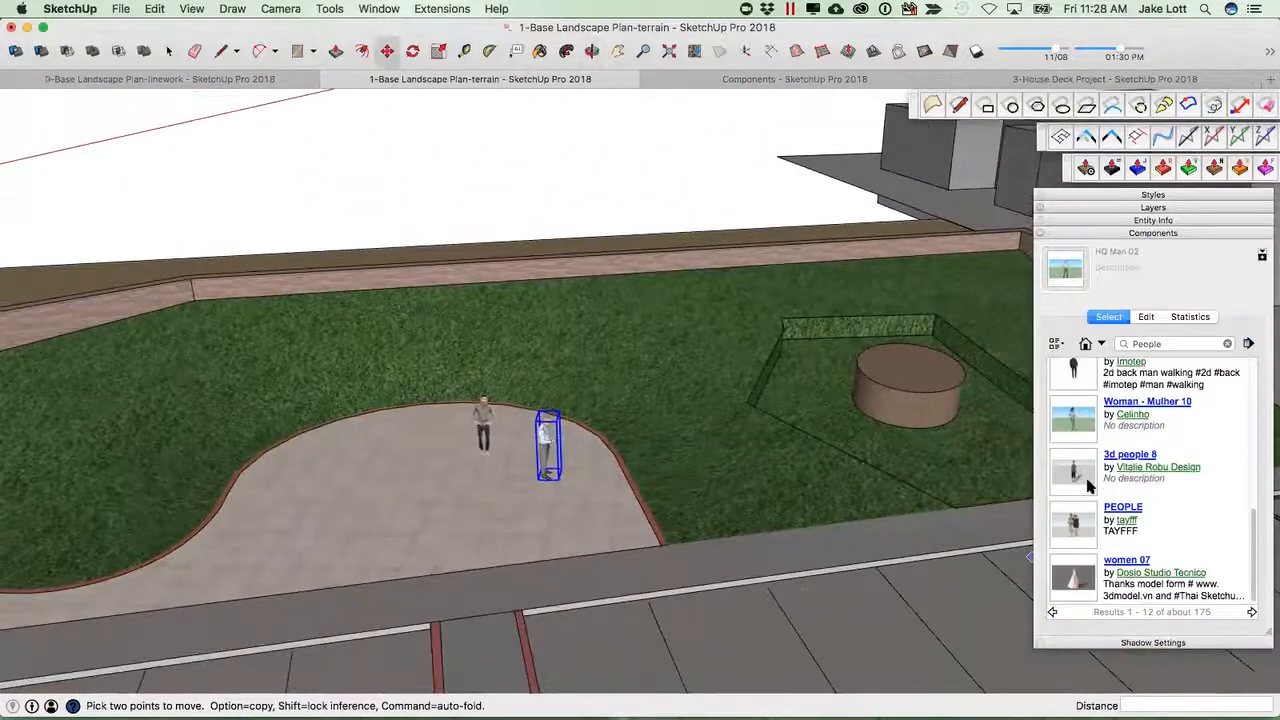
Try to download the 2d back man walking component, cancelling the download.
scroll(1077, 485, "up", 3)
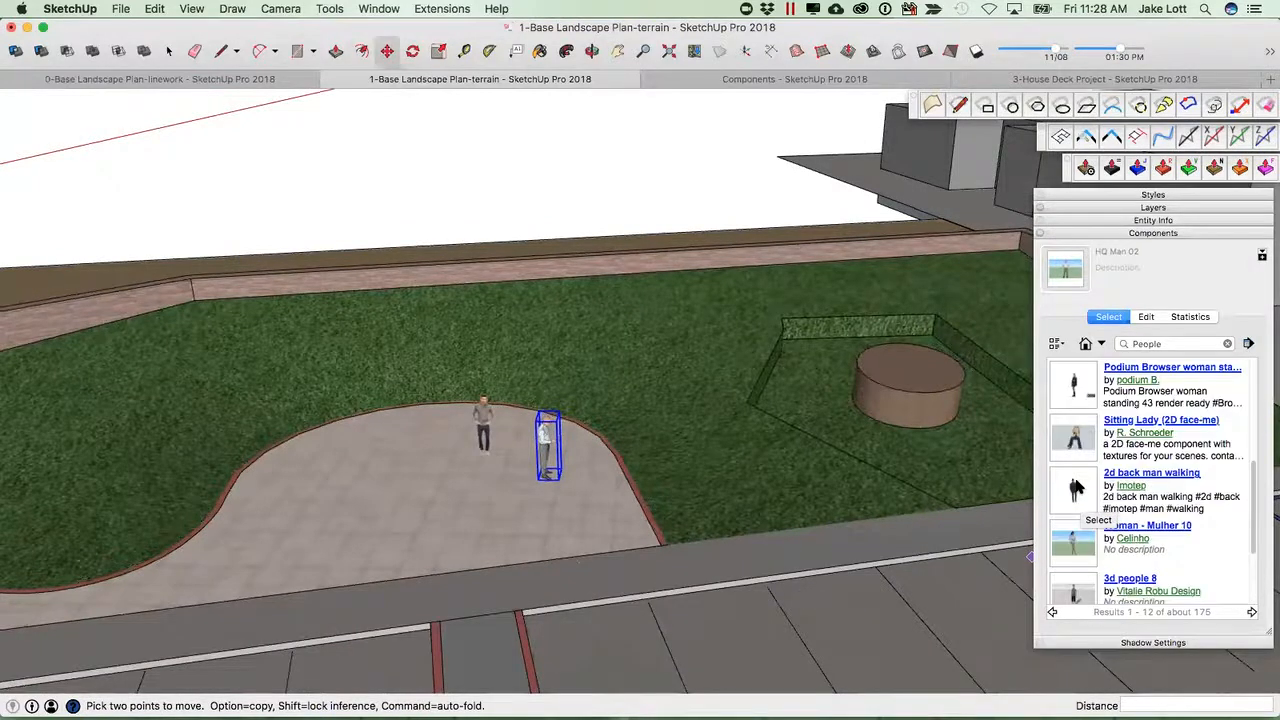
left_click(1073, 485)
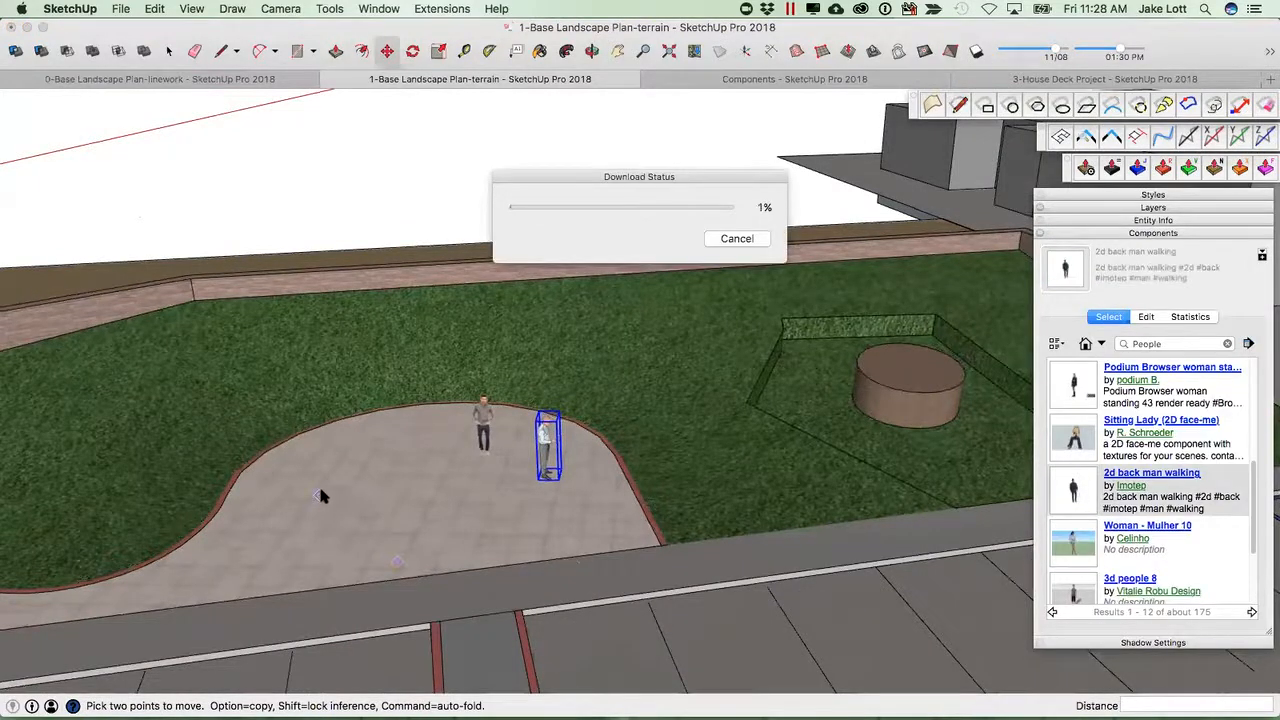
left_click(740, 239)
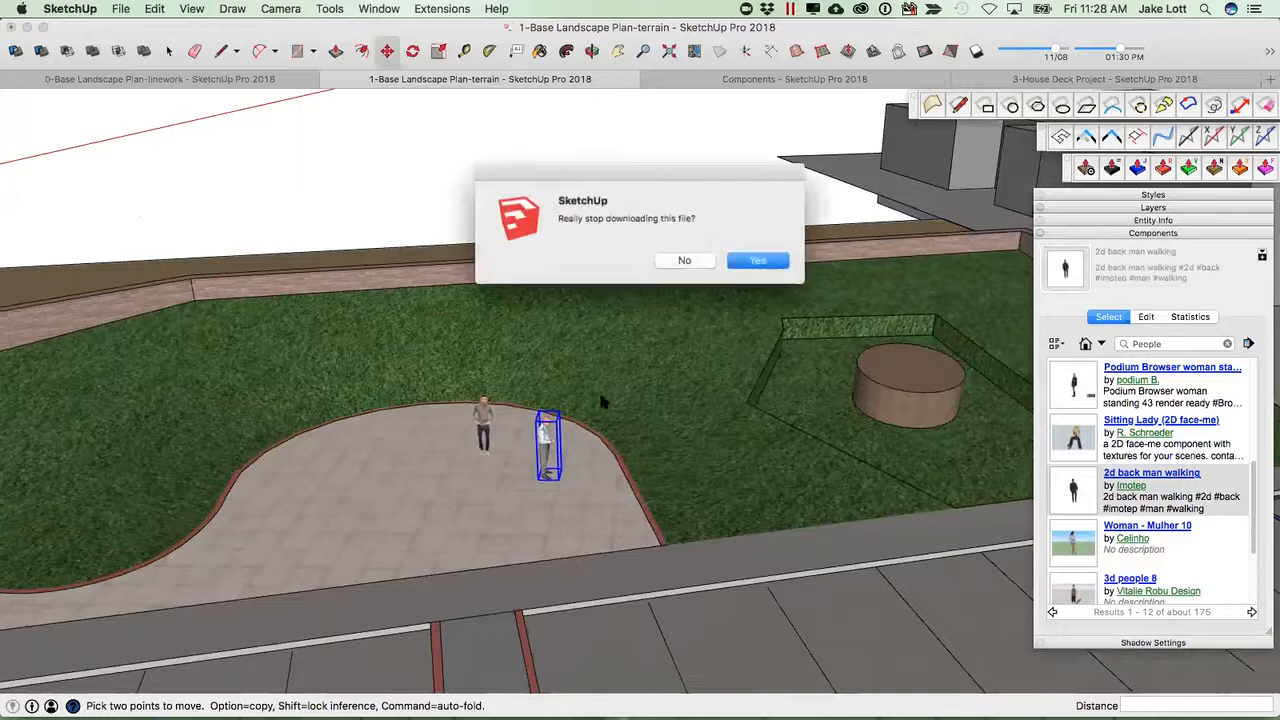
left_click(757, 261)
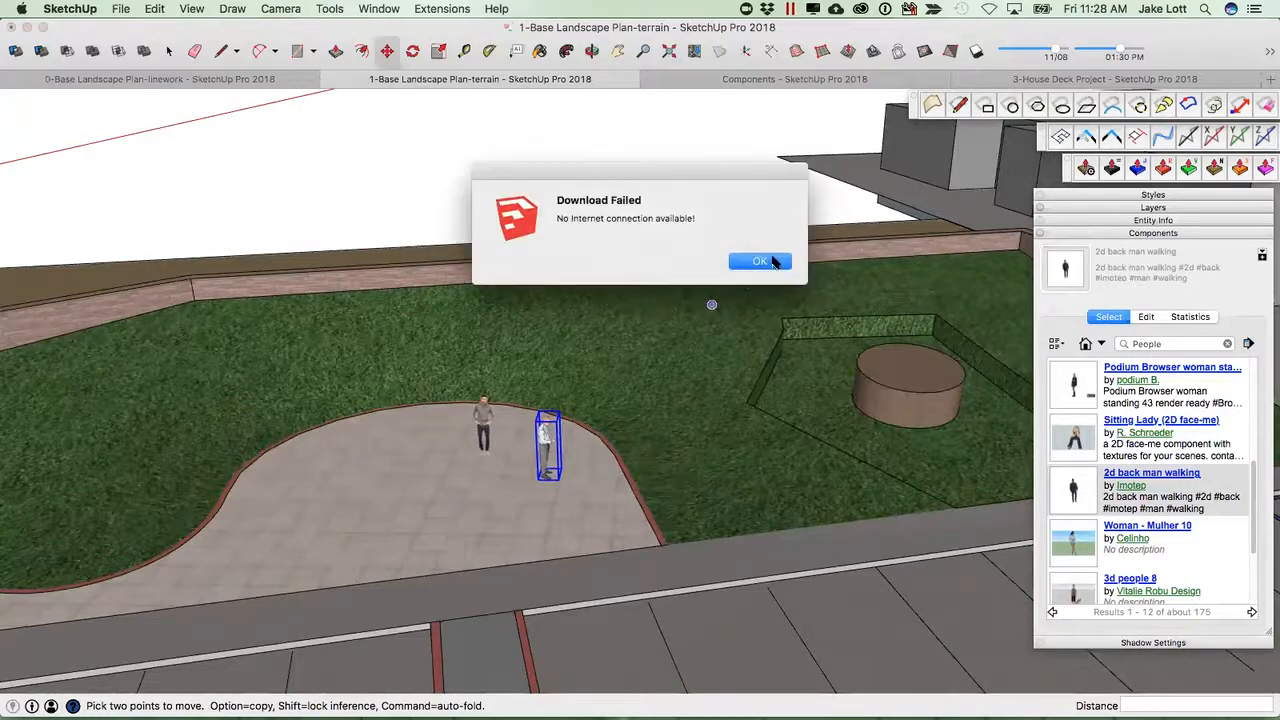
left_click(770, 262)
Search the 3D Warehouse components for 2D trees.
scroll(540, 428, "down", 5)
middle_click_drag(454, 508, 631, 467)
key("space")
scroll(631, 467, "down", 5)
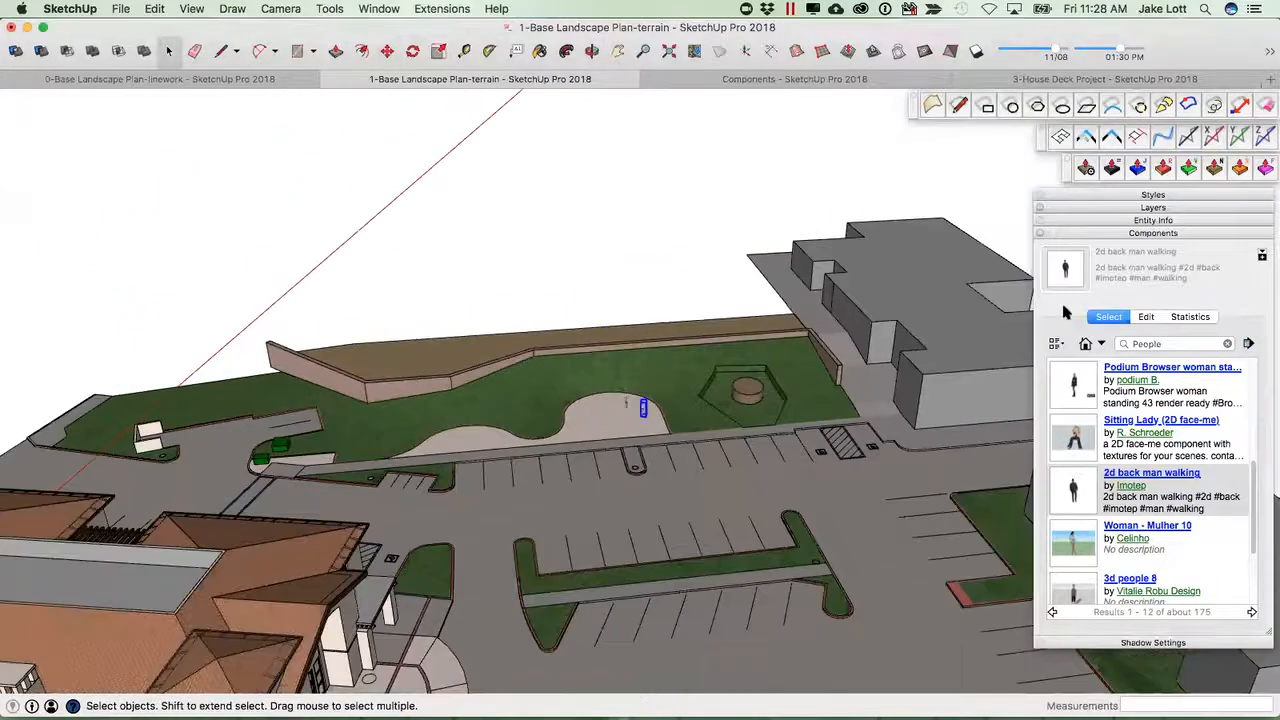
left_click(1118, 342)
type("tree")
key("Return")
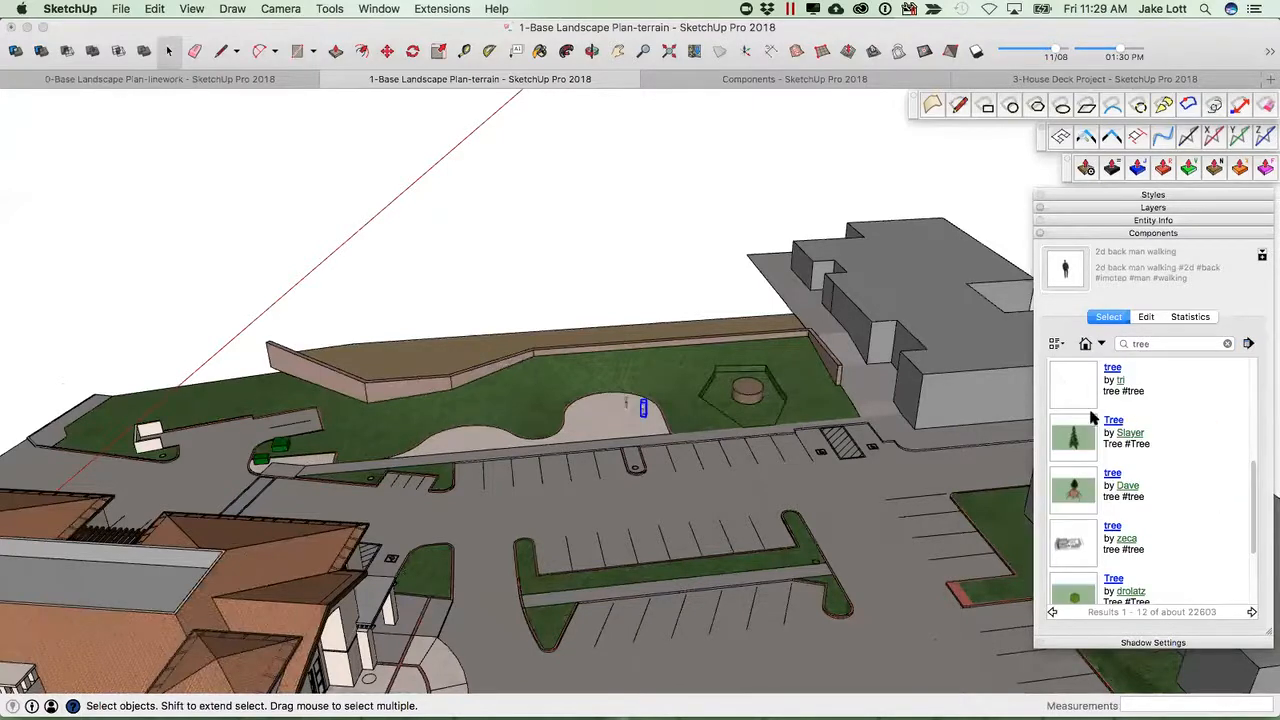
left_click(1135, 344)
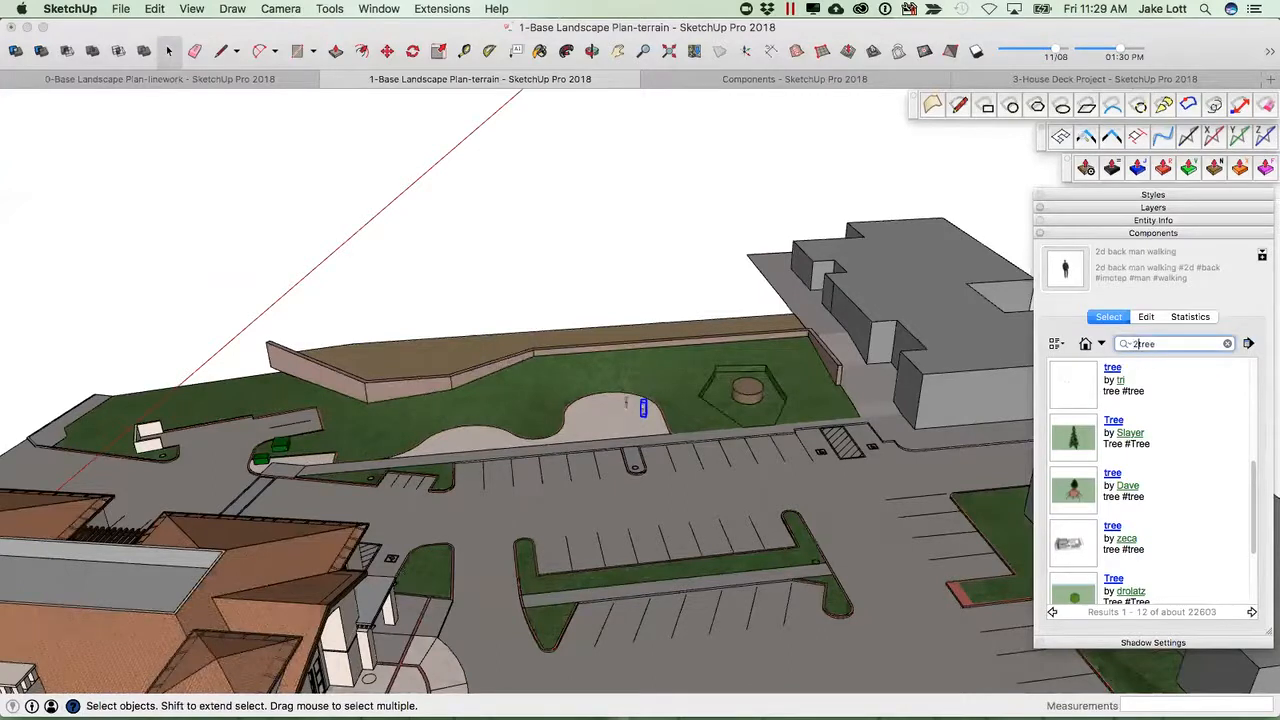
key("Return")
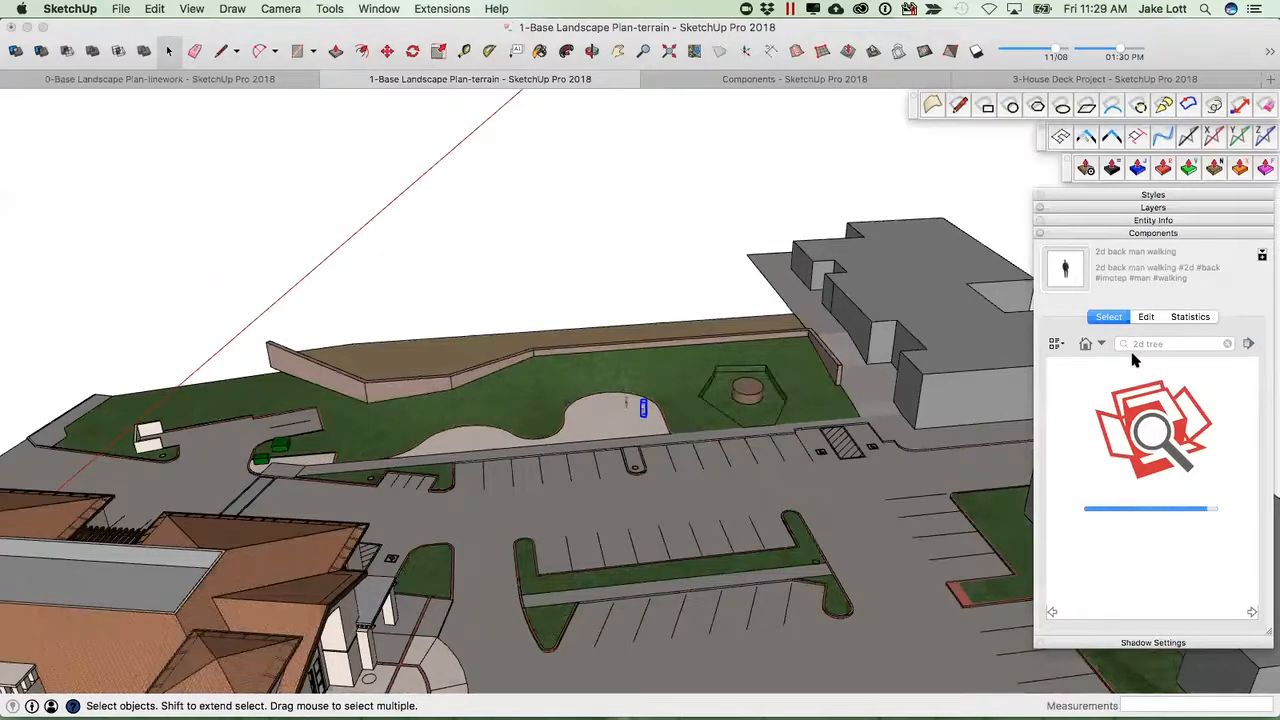
type("s")
key("Return")
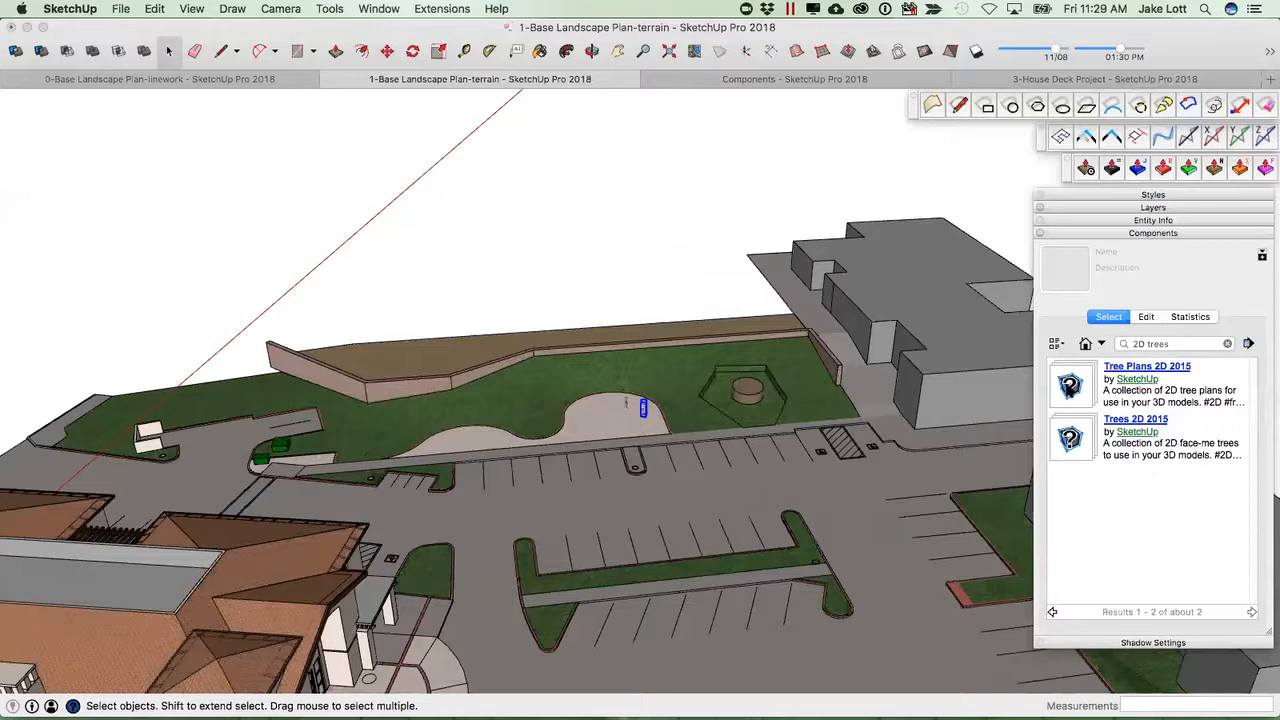
Browse the Tree Plans 2D 2015 collection, then open the Trees 2D 2015 collection.
left_click(1068, 384)
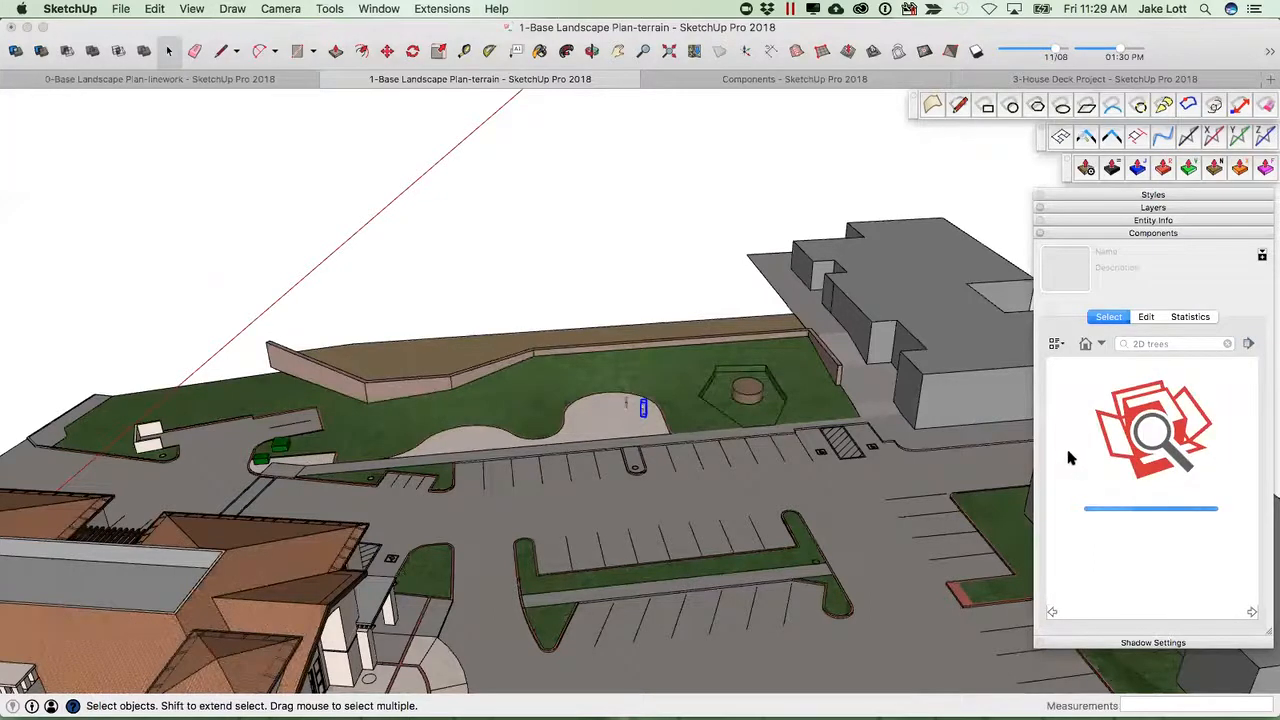
scroll(1076, 470, "down", 5)
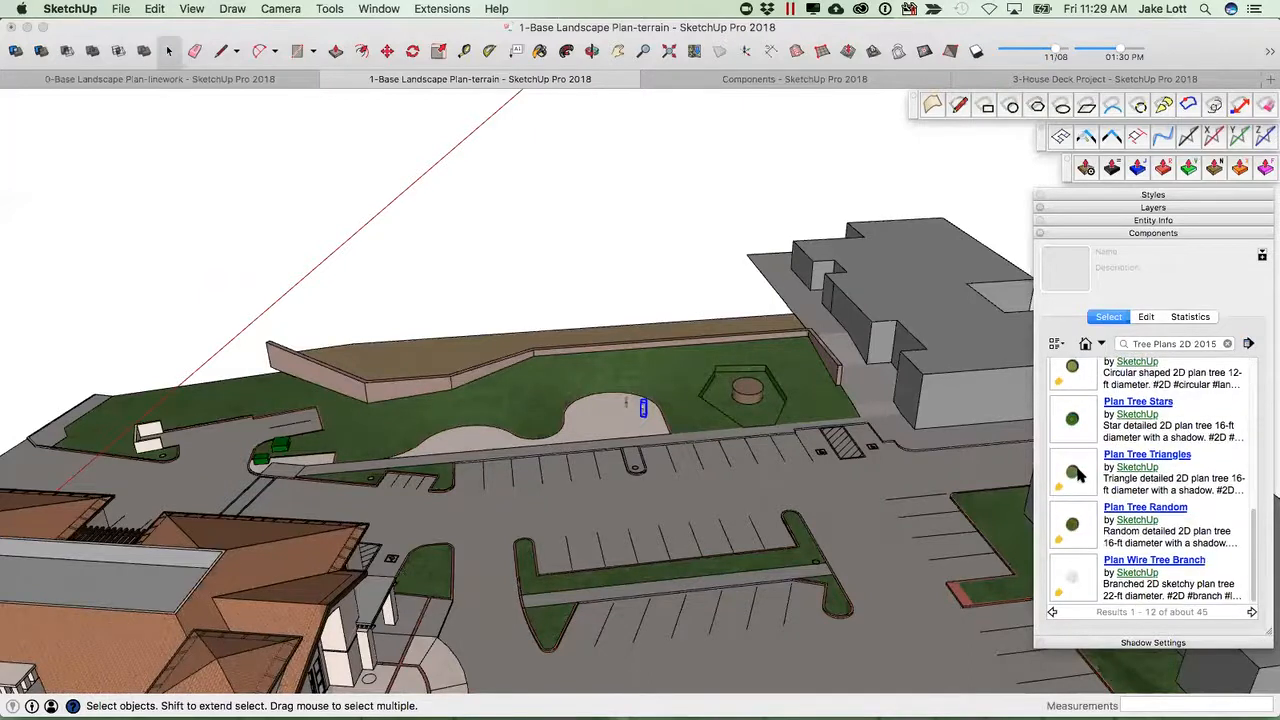
scroll(1120, 418, "up", 3)
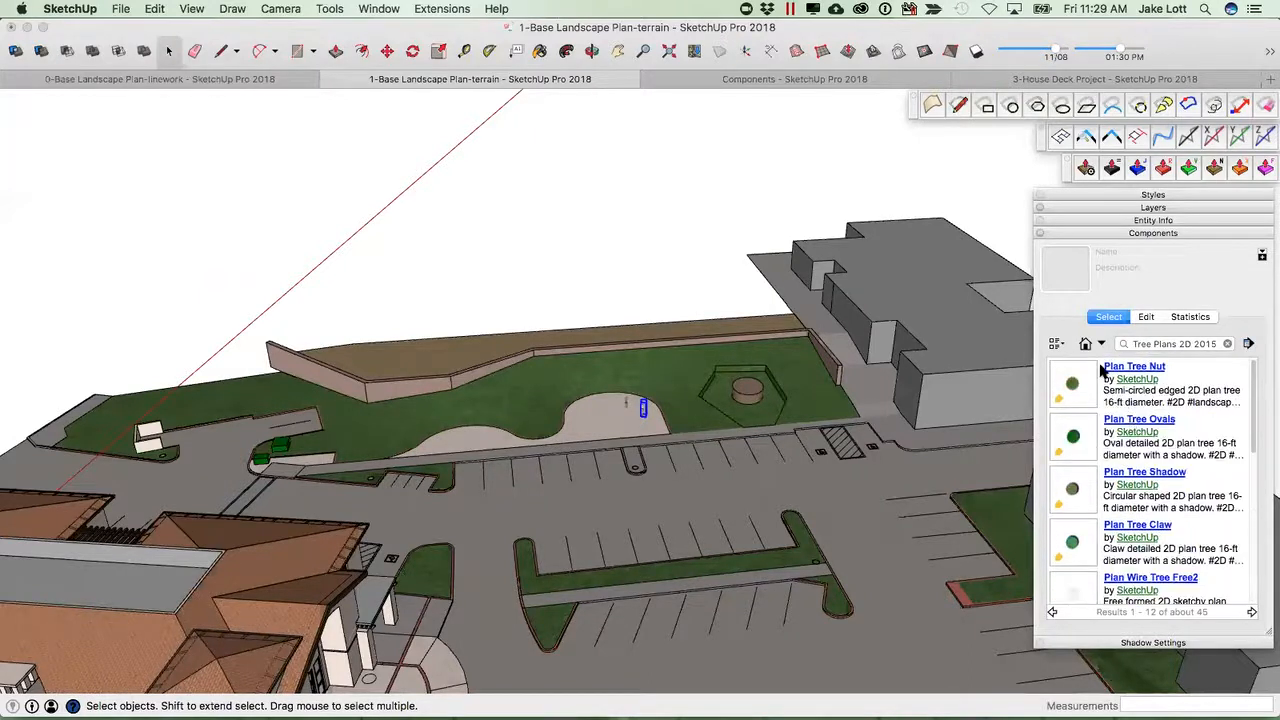
left_click(1052, 612)
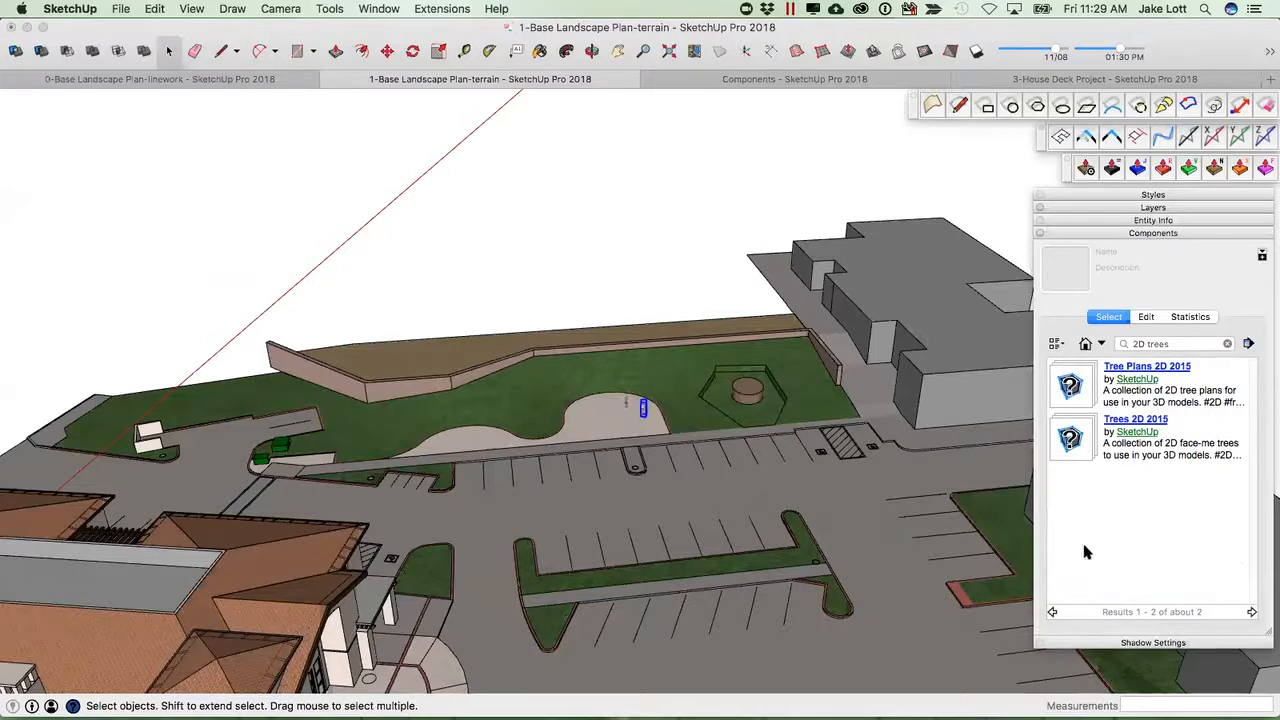
left_click(1120, 420)
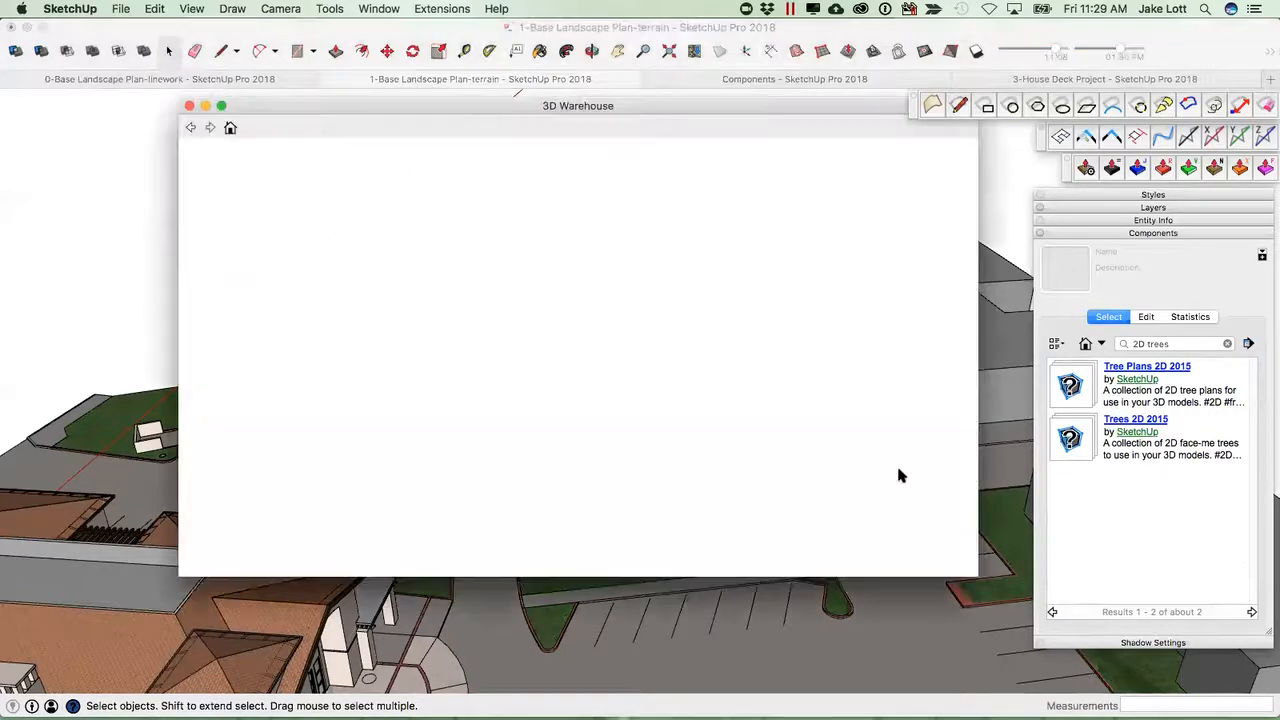
left_click(189, 105)
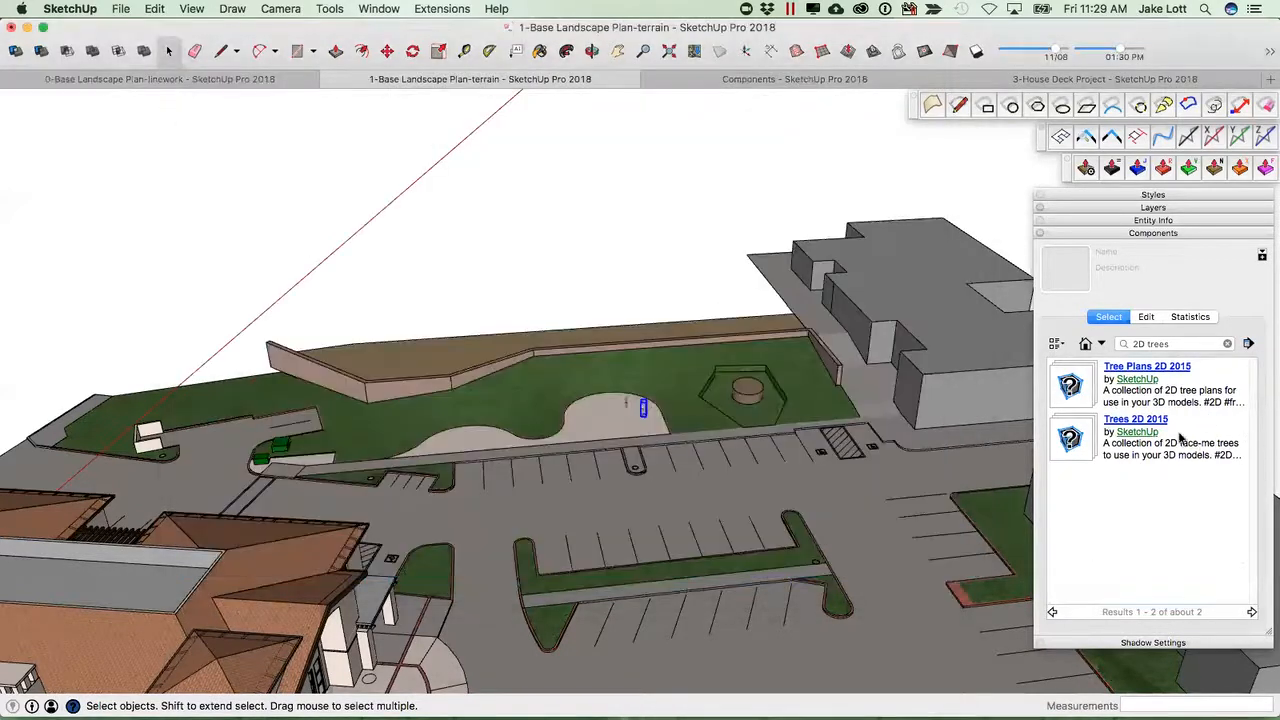
left_click(1082, 445)
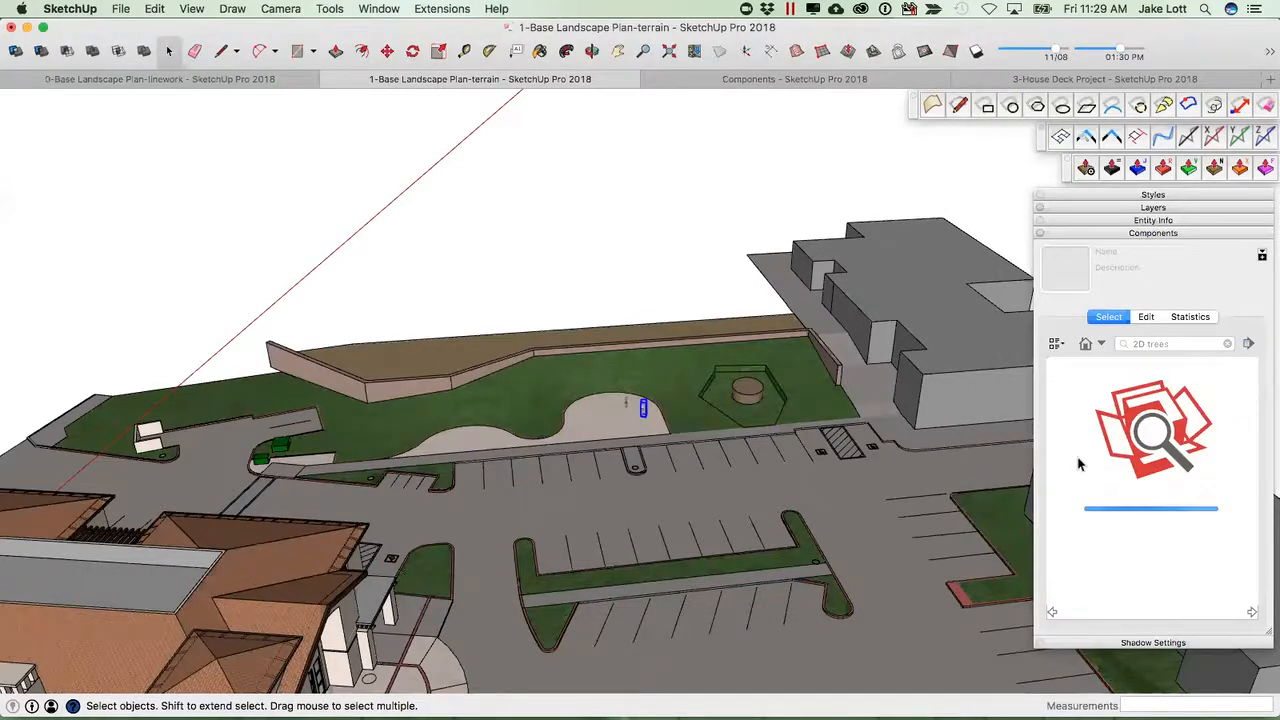
Place the 2D Sketch Tree6 and 2D Schematic Maple2 Tree on the lawn behind the paved area.
left_click(1076, 393)
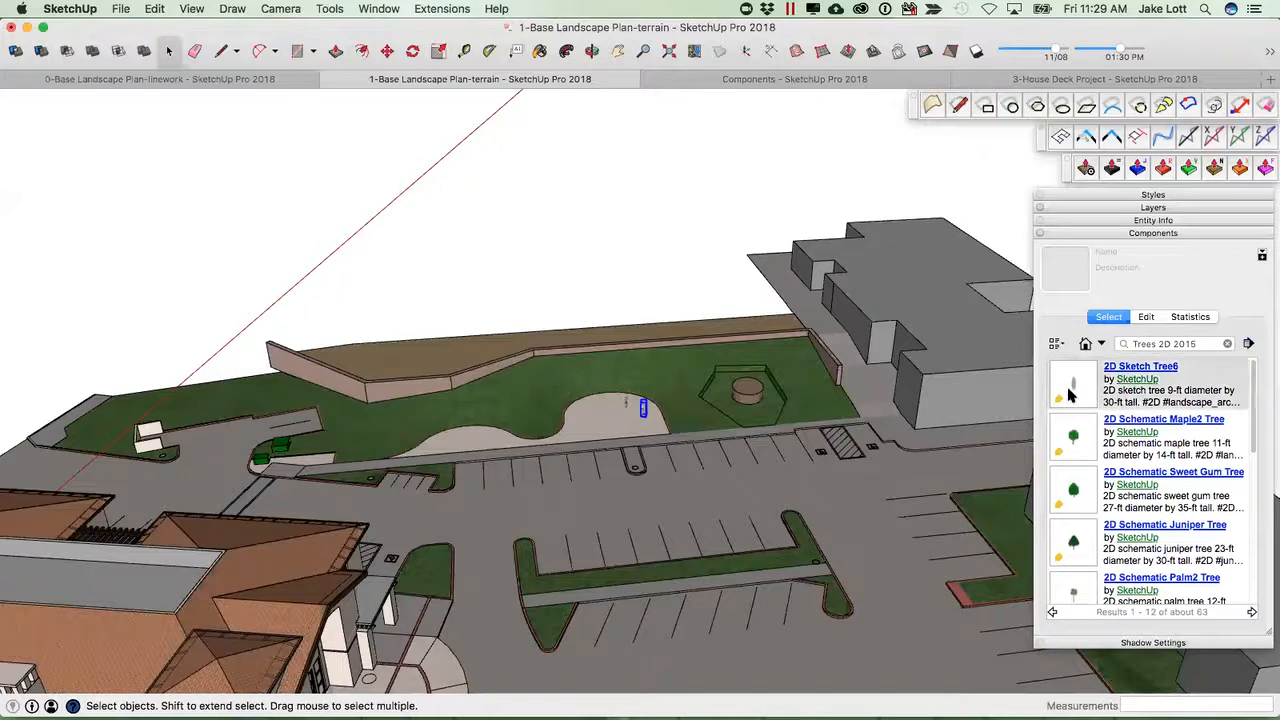
left_click(671, 374)
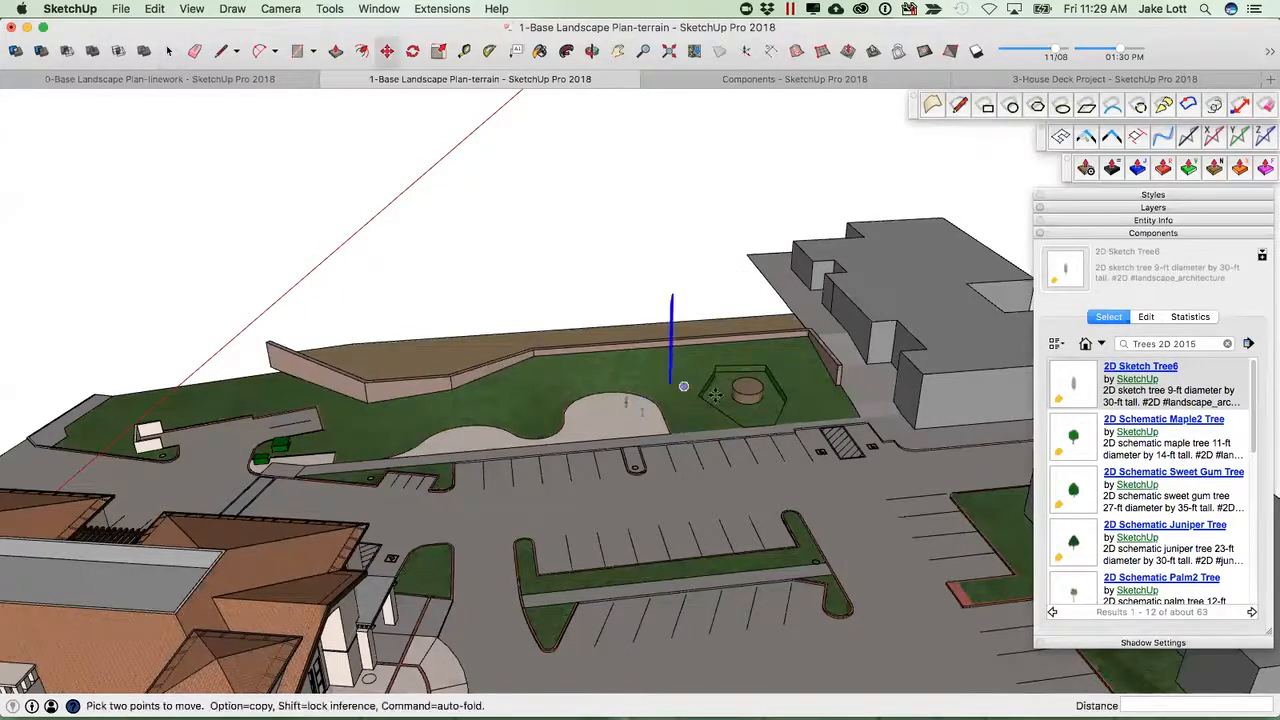
left_click(1076, 437)
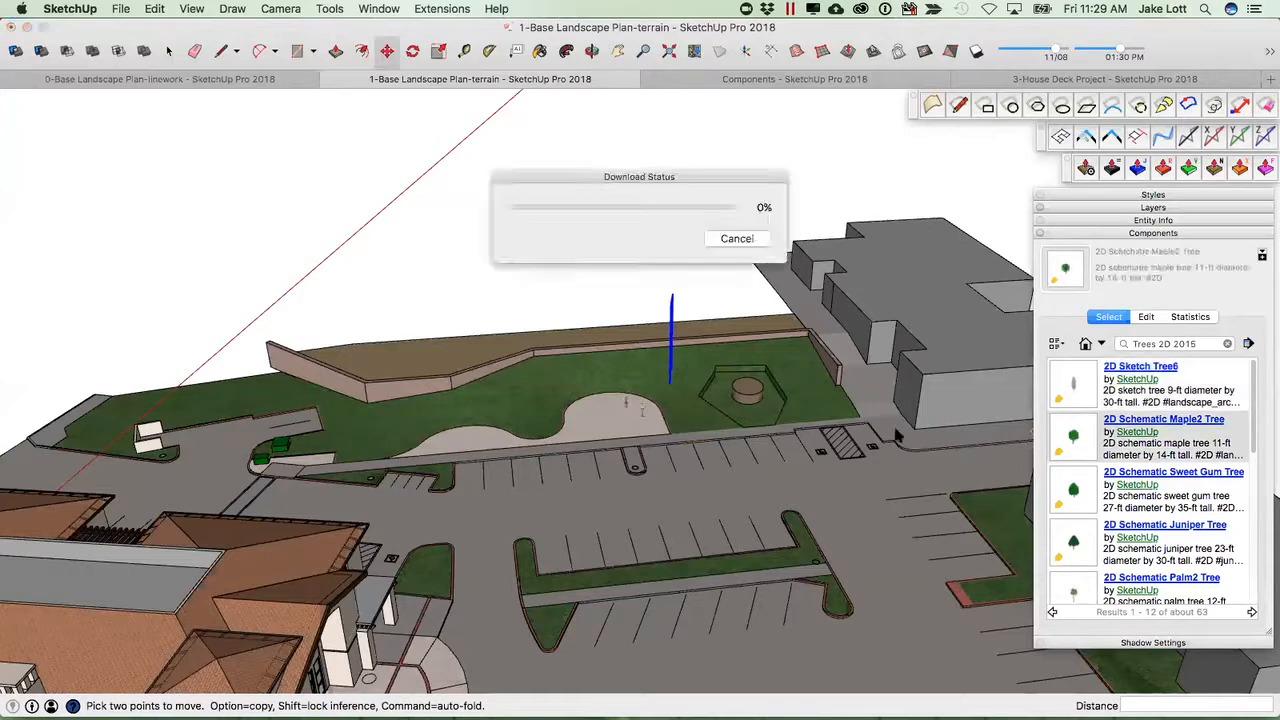
left_click(591, 377)
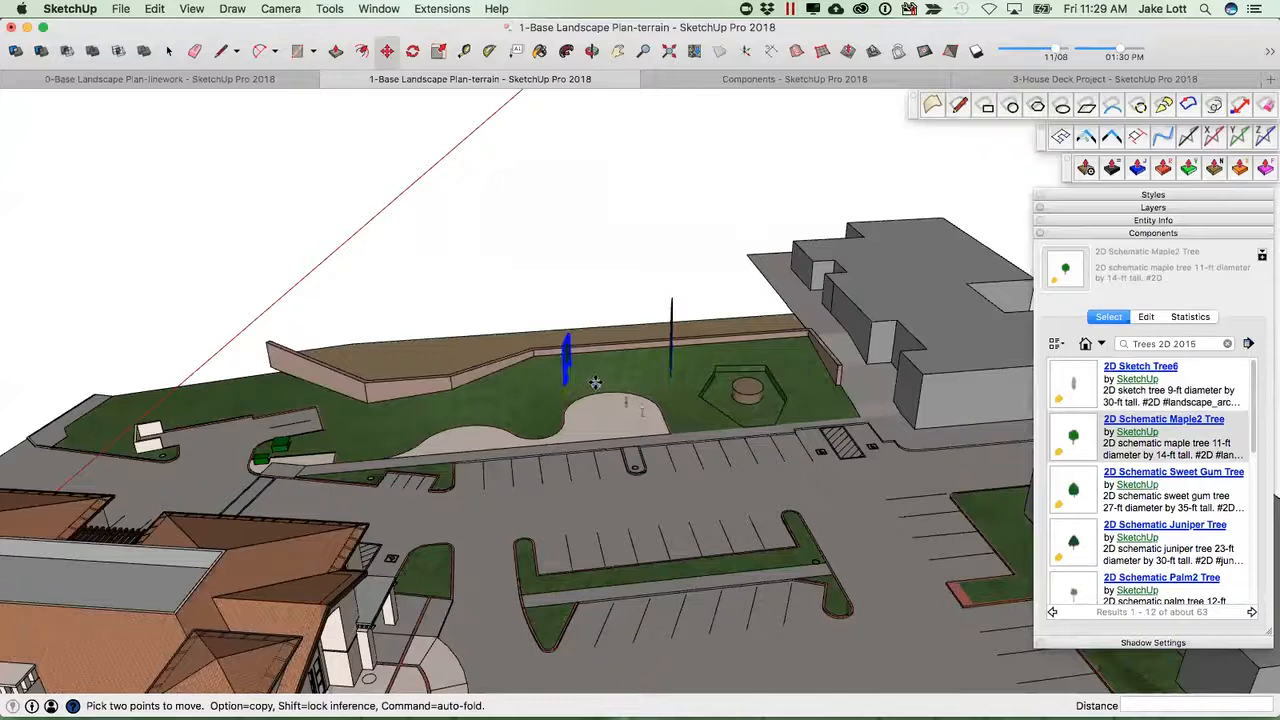
Place the 2D Schematic Palm2 Tree on the lawn between the other two trees.
left_click(1077, 588)
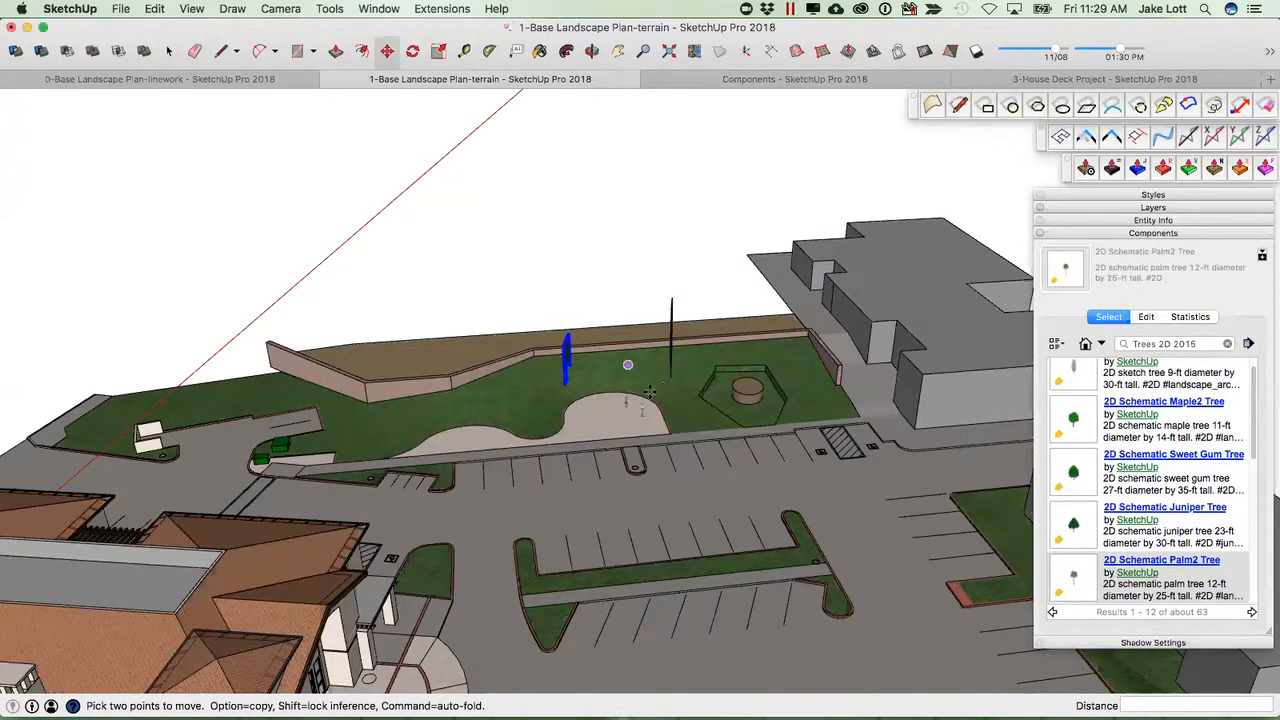
left_click(628, 370)
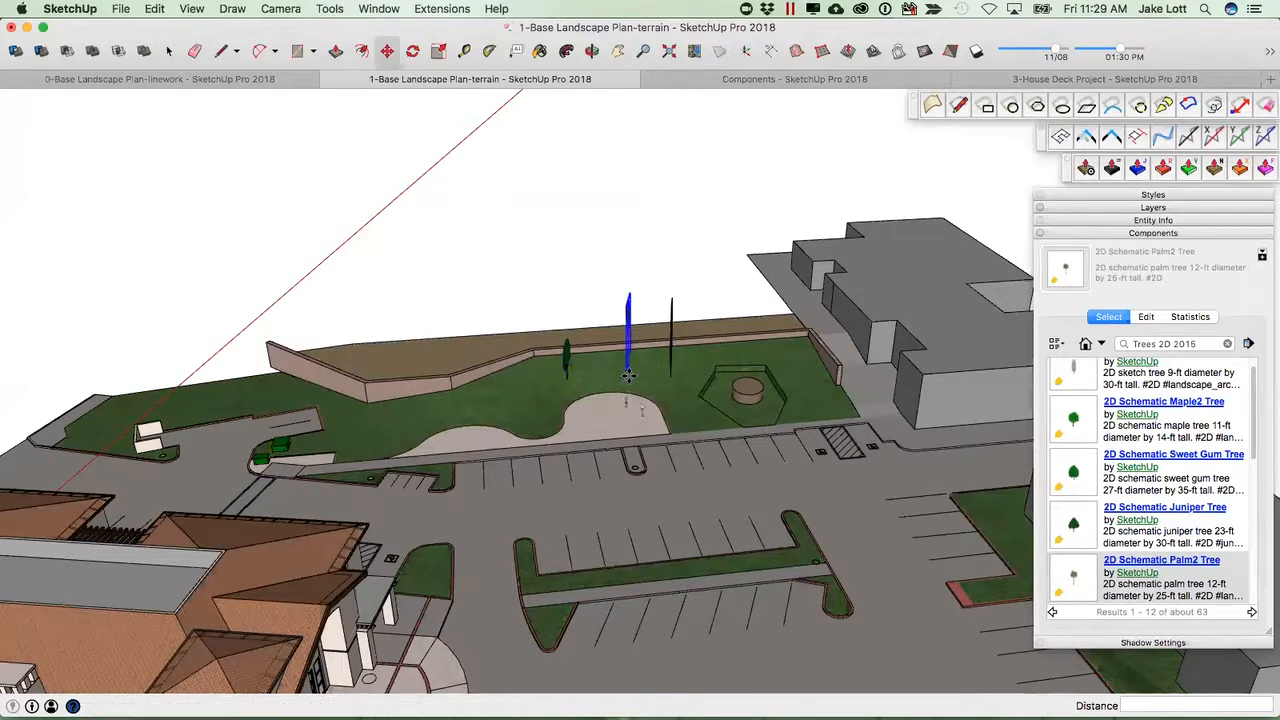
scroll(623, 371, "up", 2)
middle_click_drag(620, 383, 690, 398)
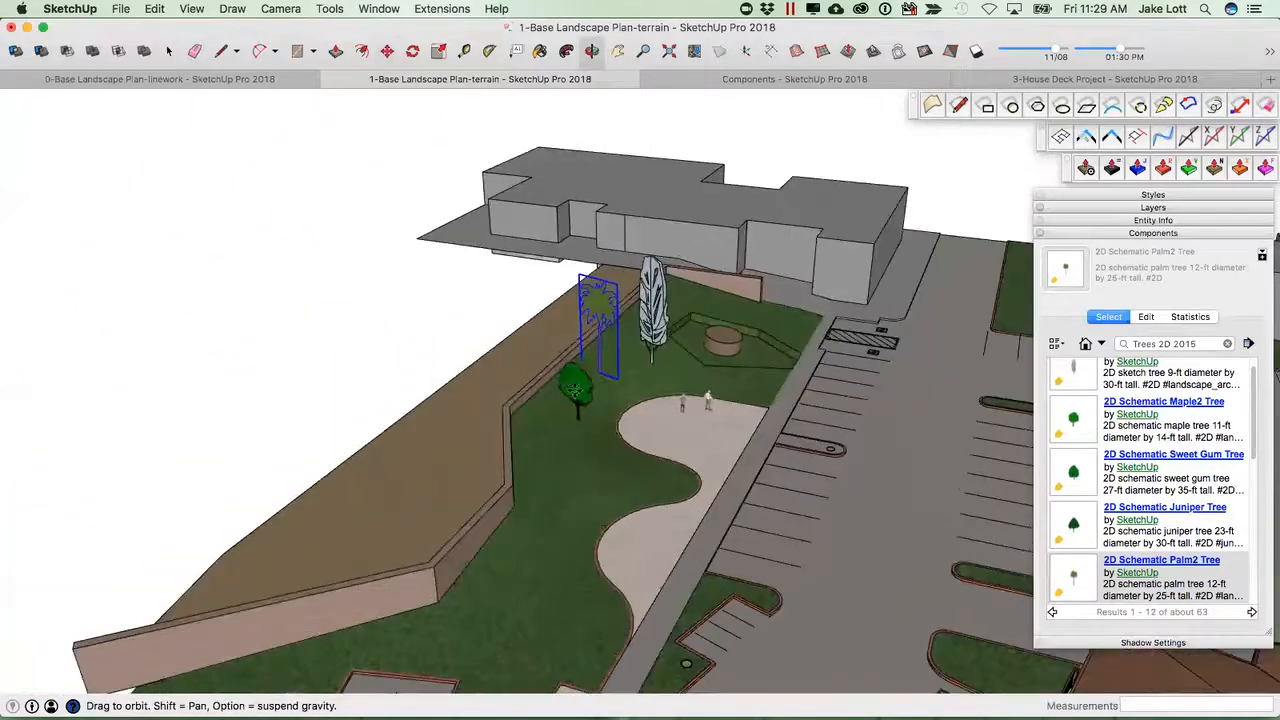
Examine the maple tree component's alignment settings and its contents in component edit mode.
scroll(600, 395, "up", 6)
key("space")
left_click(608, 397)
scroll(606, 397, "up", 4)
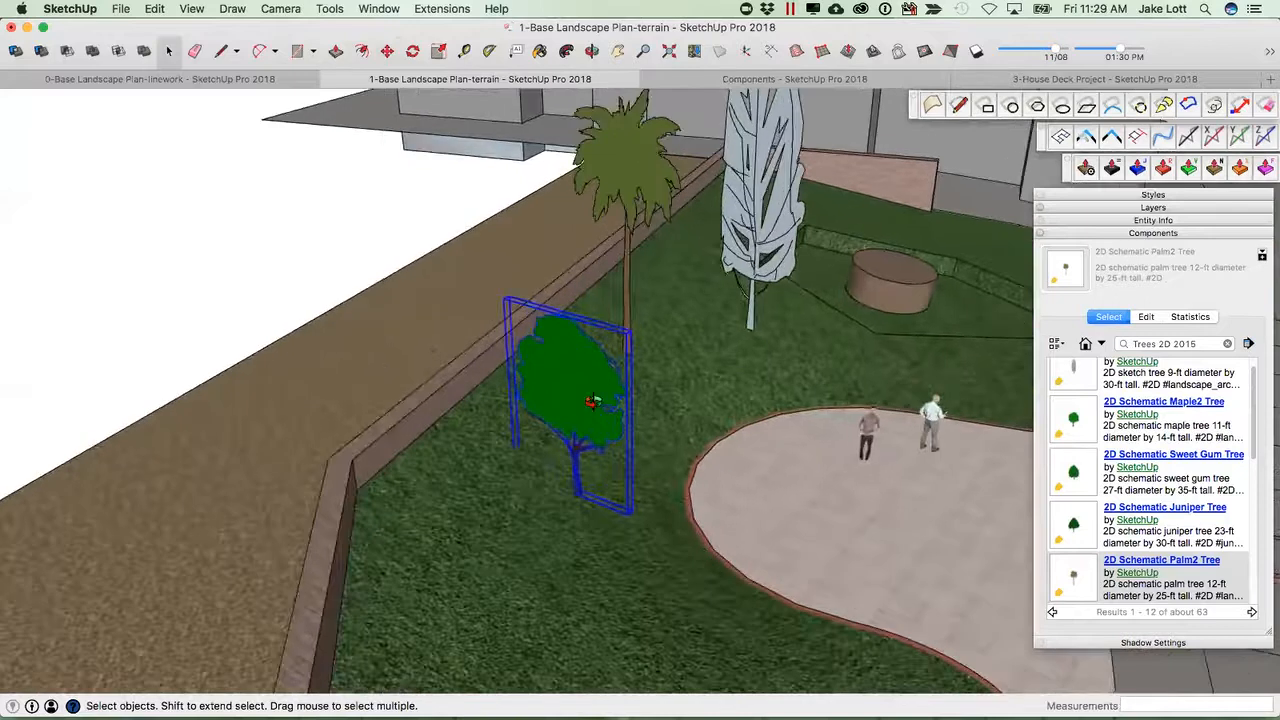
middle_click_drag(595, 400, 618, 380)
scroll(618, 380, "up", 4)
right_click(615, 379)
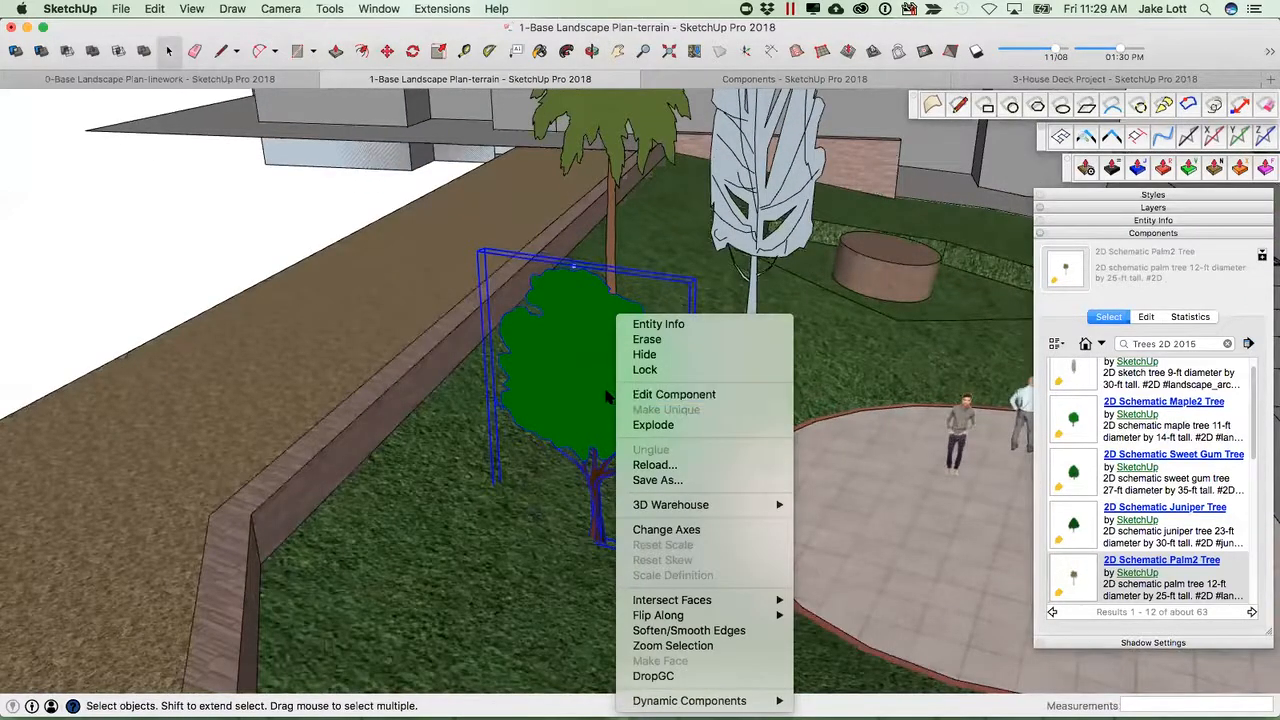
left_click(630, 397)
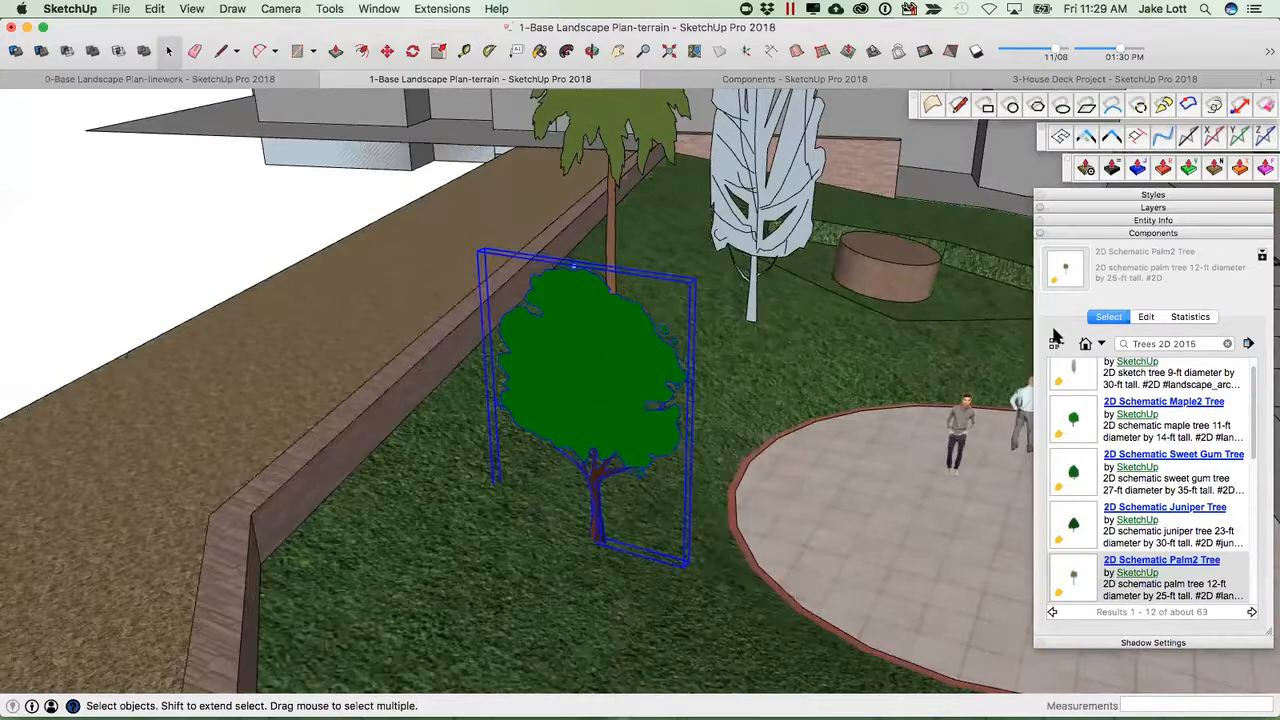
left_click(1146, 317)
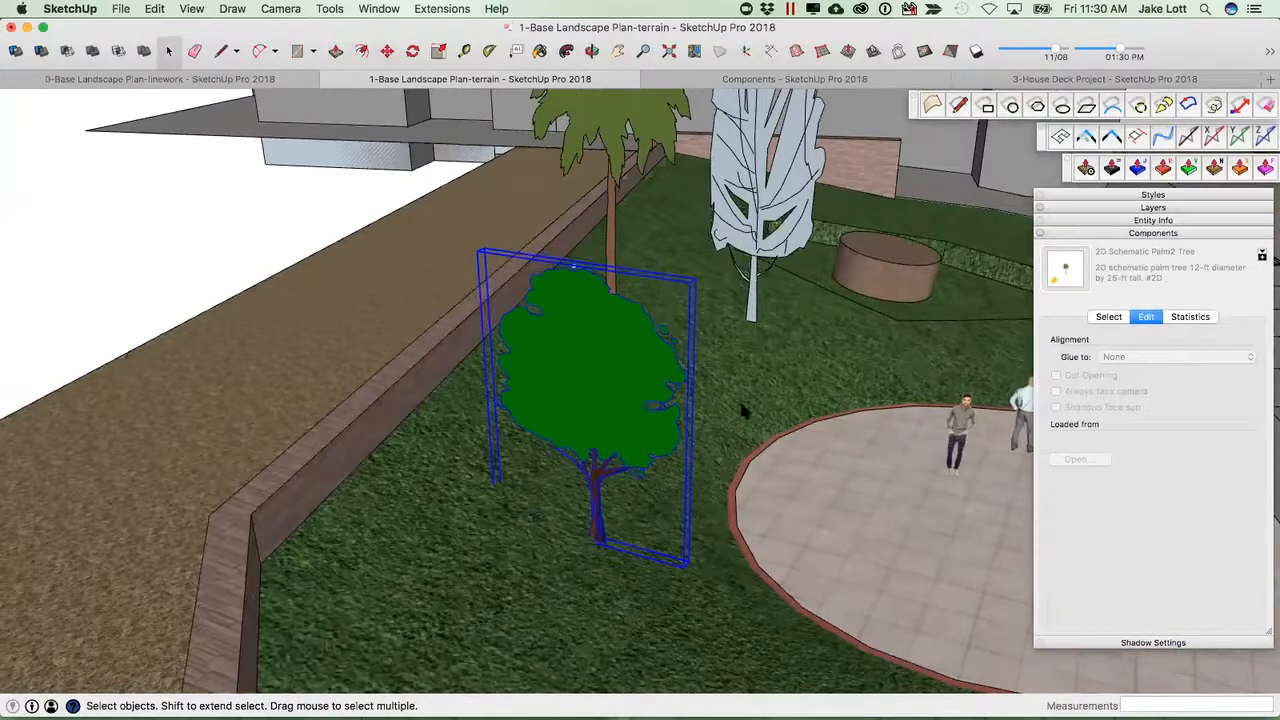
double_click(618, 401)
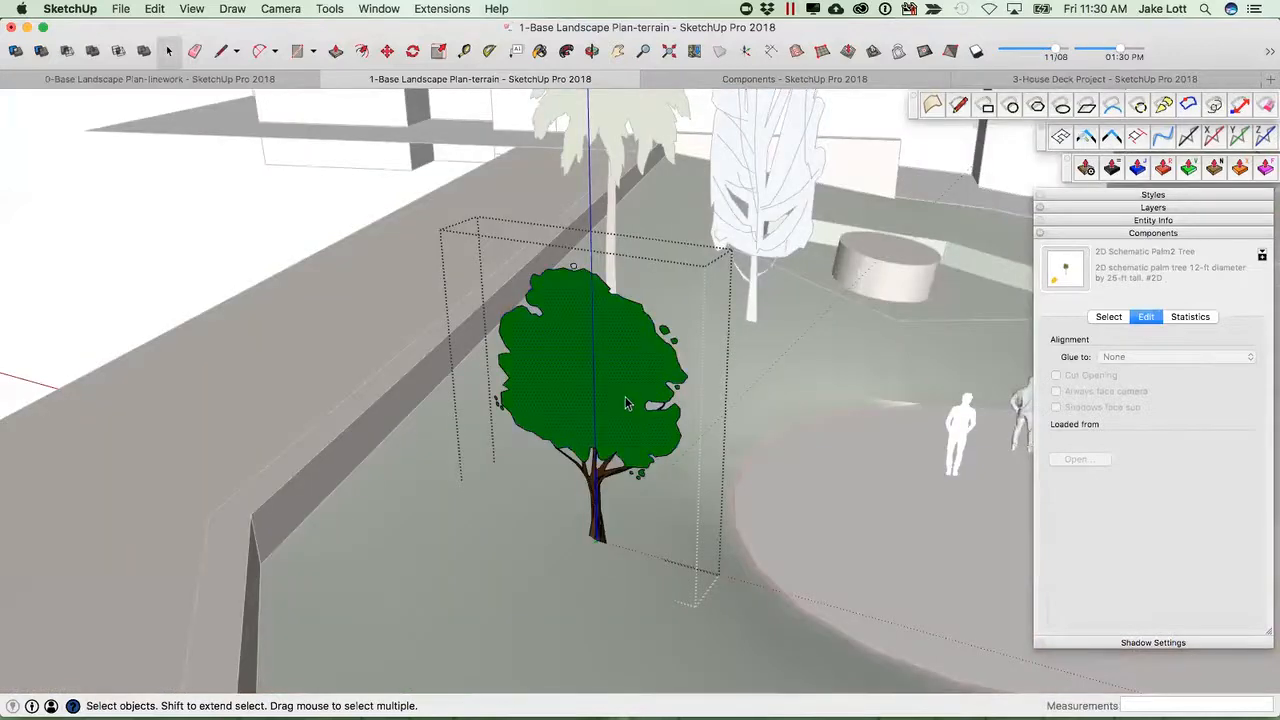
key("Escape")
scroll(623, 401, "down", 10)
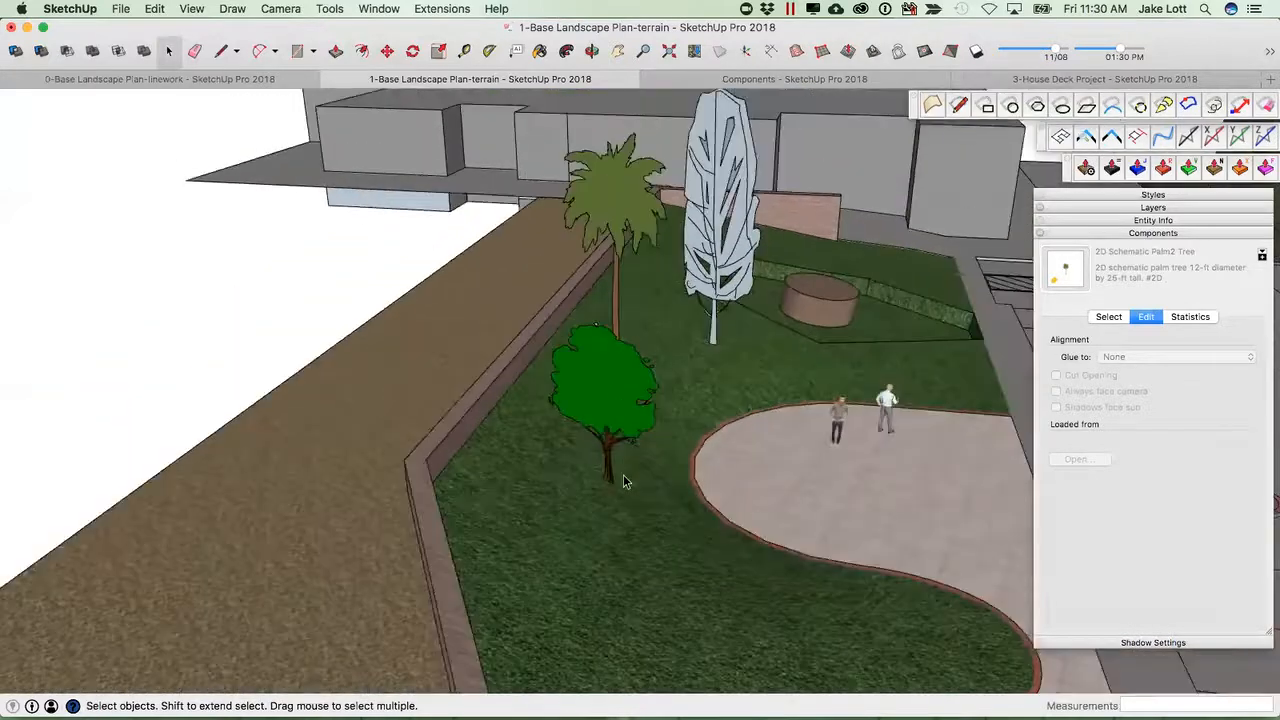
Open the Components document's Face me tree scene and examine its tree component.
middle_click_drag(641, 494, 90, 520)
scroll(655, 440, "up", 10)
middle_click_drag(655, 440, 740, 220)
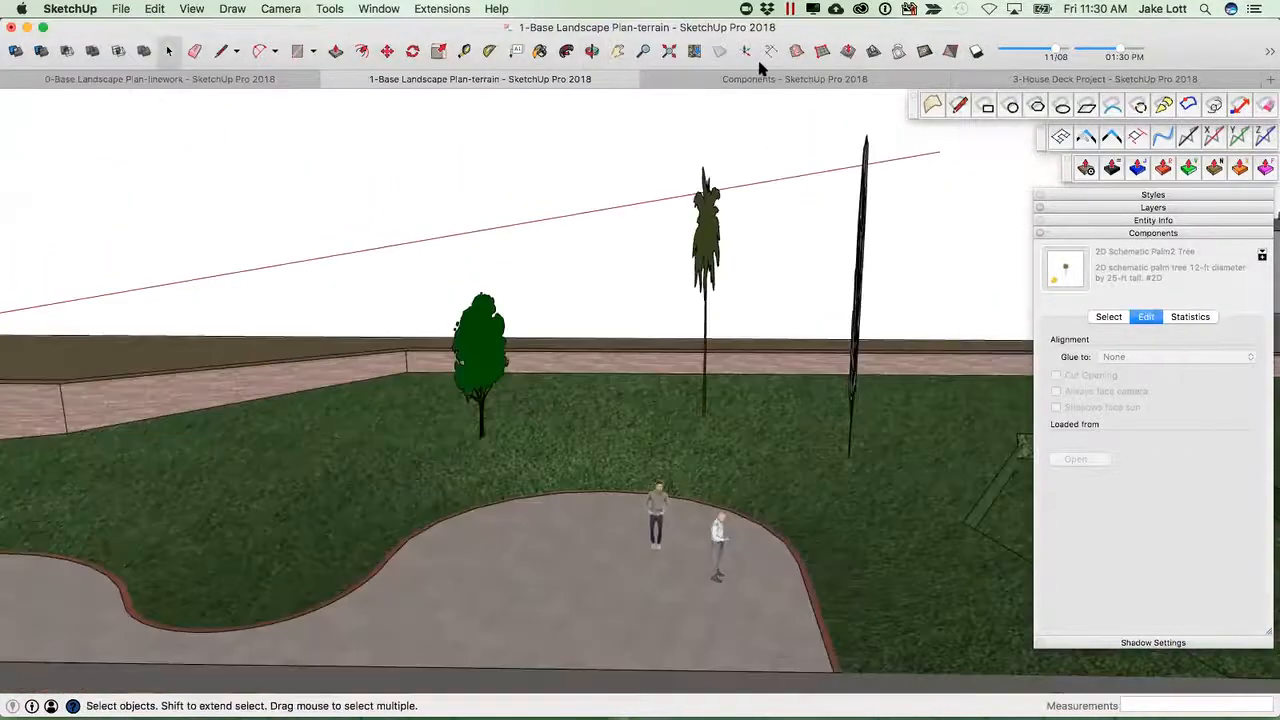
left_click(752, 80)
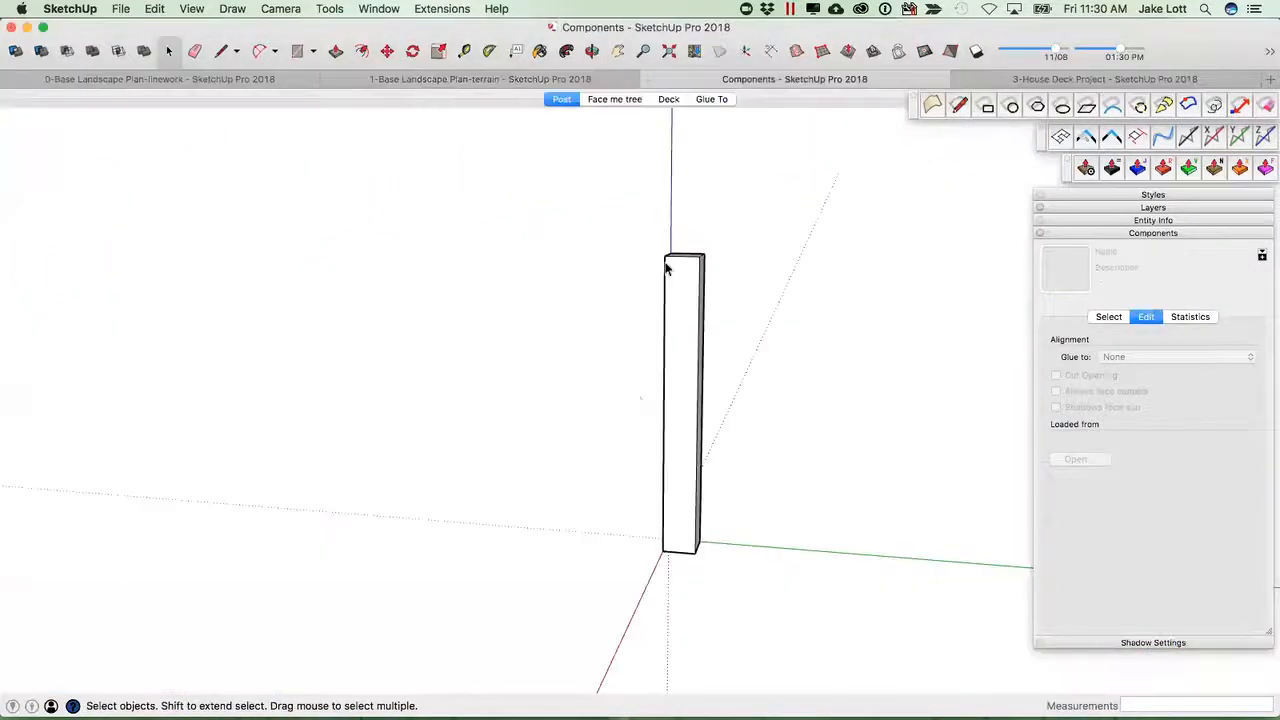
left_click(614, 99)
middle_click_drag(580, 400, 663, 385)
scroll(663, 385, "down", 2)
left_click(666, 355)
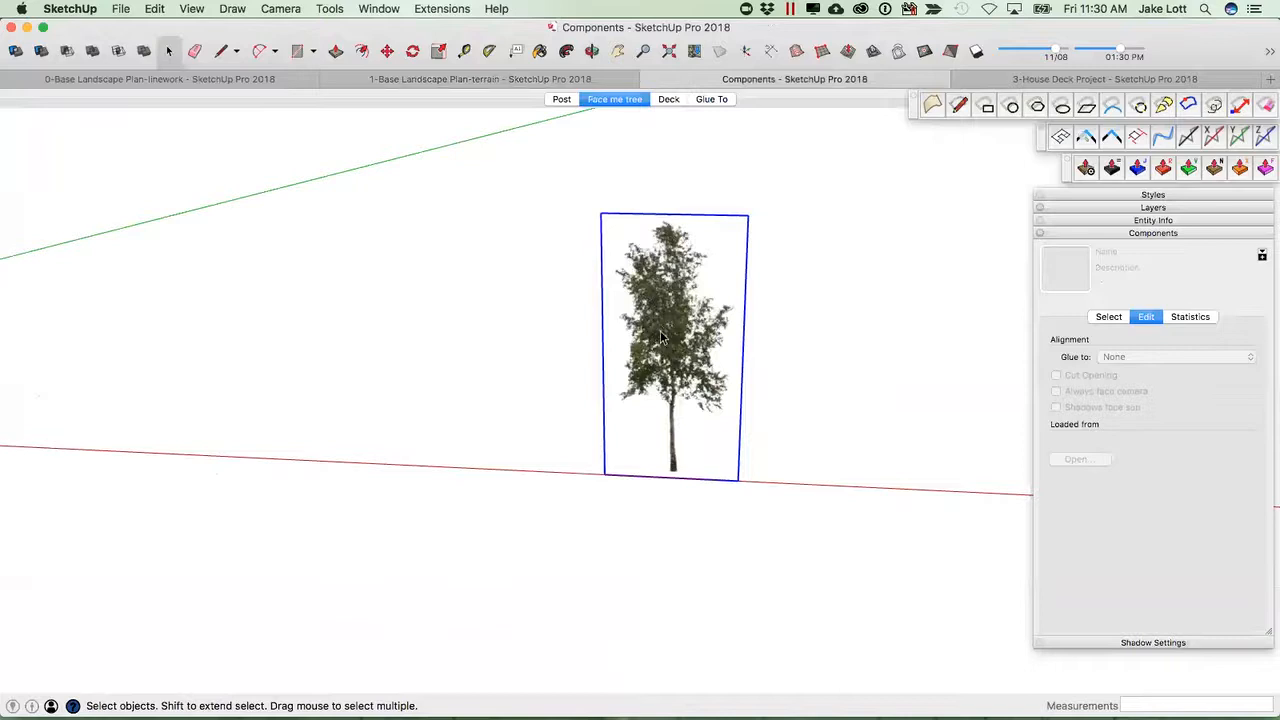
Explode the face-me tree component into its raw image face.
right_click(661, 354)
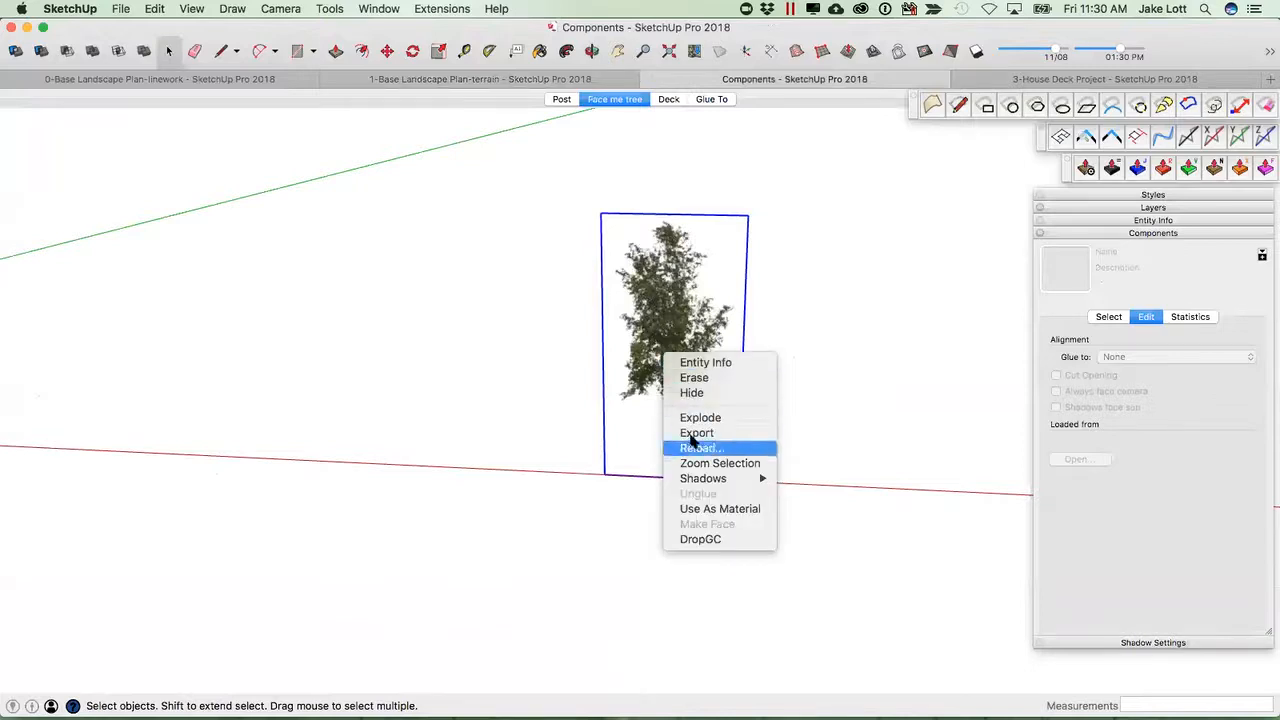
left_click(700, 417)
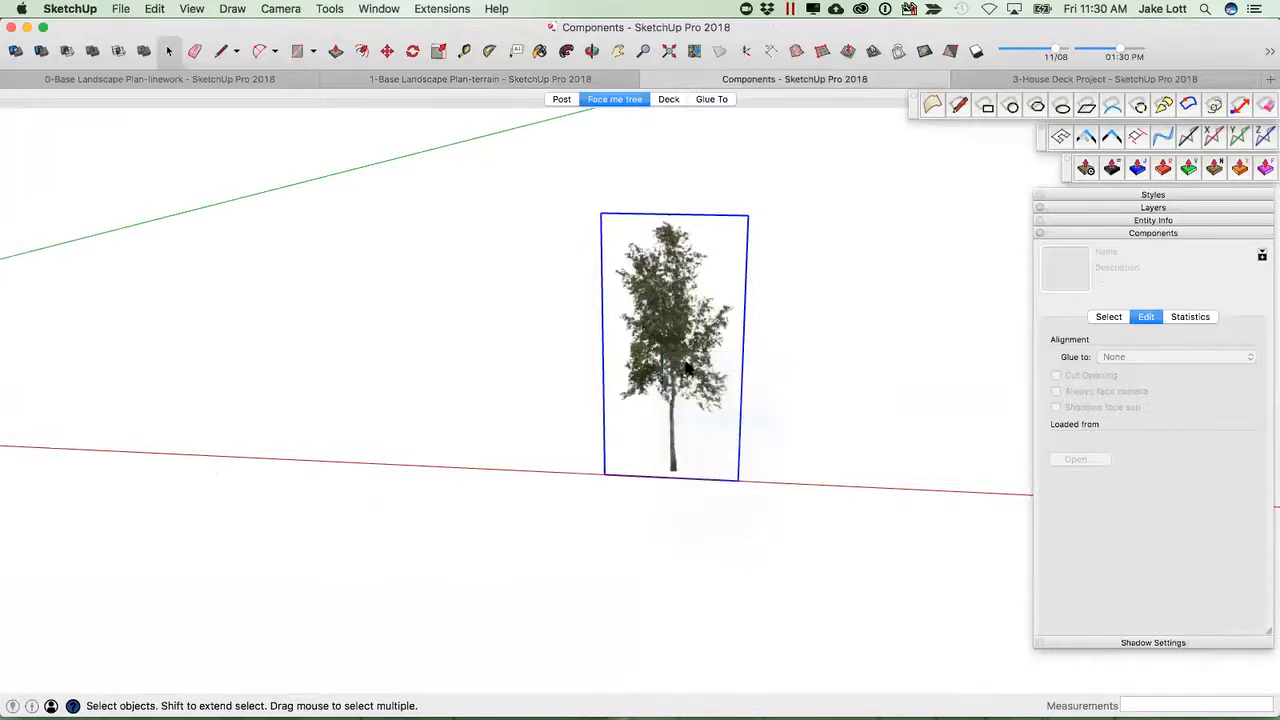
scroll(680, 310, "up", 3)
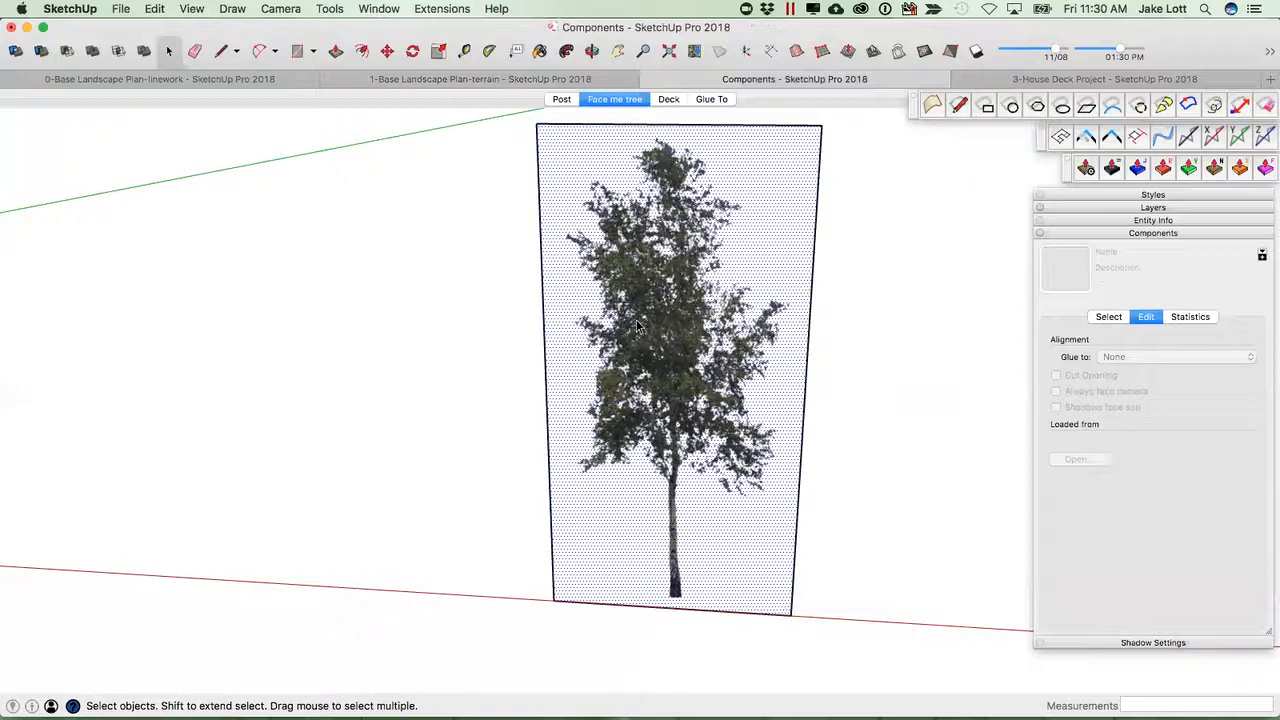
Trace a closed outline around the tree's foliage and trunk on the image face with the Freehand tool.
key("f")
scroll(660, 585, "up", 3)
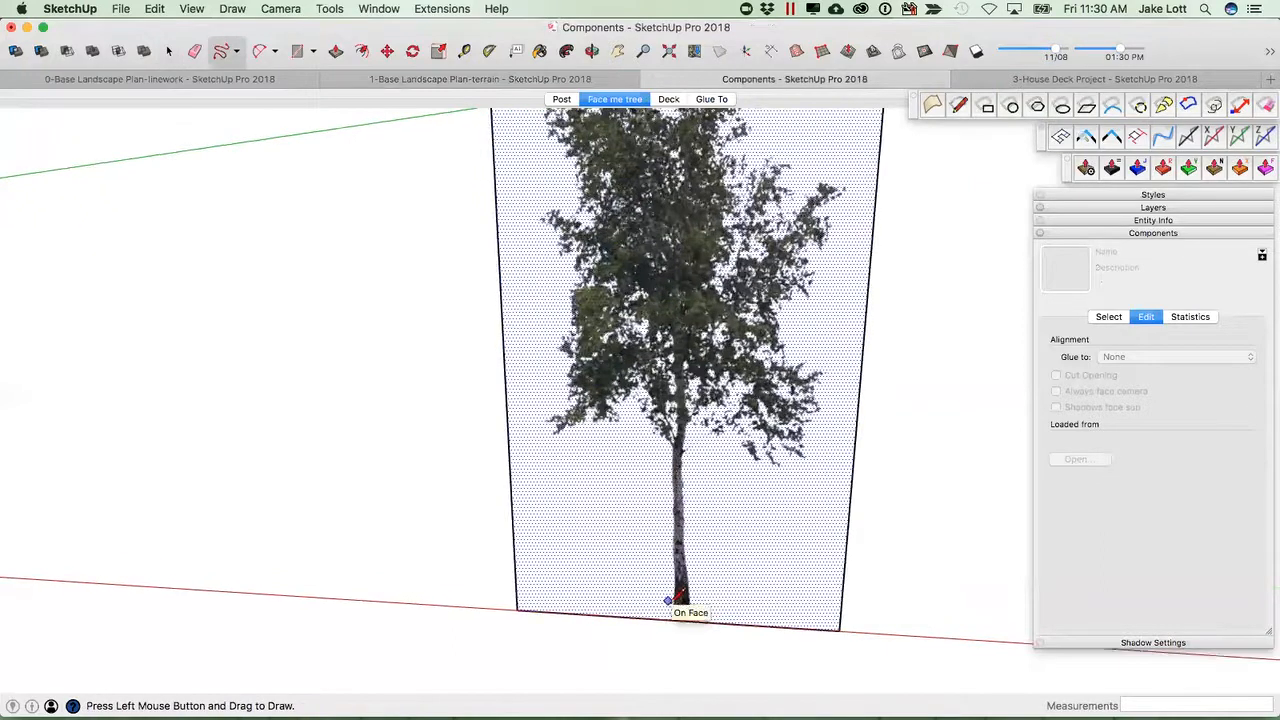
mouse_move(667, 590)
left_mouse_down()
mouse_move(667, 455)
mouse_move(634, 421)
mouse_move(575, 436)
mouse_move(552, 404)
mouse_move(572, 292)
mouse_move(546, 219)
mouse_move(585, 165)
mouse_move(549, 126)
left_mouse_up()
mouse_move(600, 269)
middle_mouse_down()
mouse_move(534, 551)
mouse_move(490, 497)
mouse_move(475, 503)
middle_mouse_up()
scroll(475, 502, "down", 1)
mouse_move(467, 475)
left_mouse_down()
mouse_move(450, 428)
mouse_move(490, 428)
mouse_move(476, 369)
mouse_move(520, 370)
mouse_move(579, 320)
mouse_move(630, 336)
mouse_move(690, 416)
mouse_move(658, 447)
mouse_move(644, 505)
mouse_move(746, 523)
mouse_move(743, 576)
mouse_move(698, 674)
left_mouse_up()
mouse_move(613, 679)
middle_mouse_down()
mouse_move(539, 455)
mouse_move(655, 452)
mouse_move(632, 440)
middle_mouse_up()
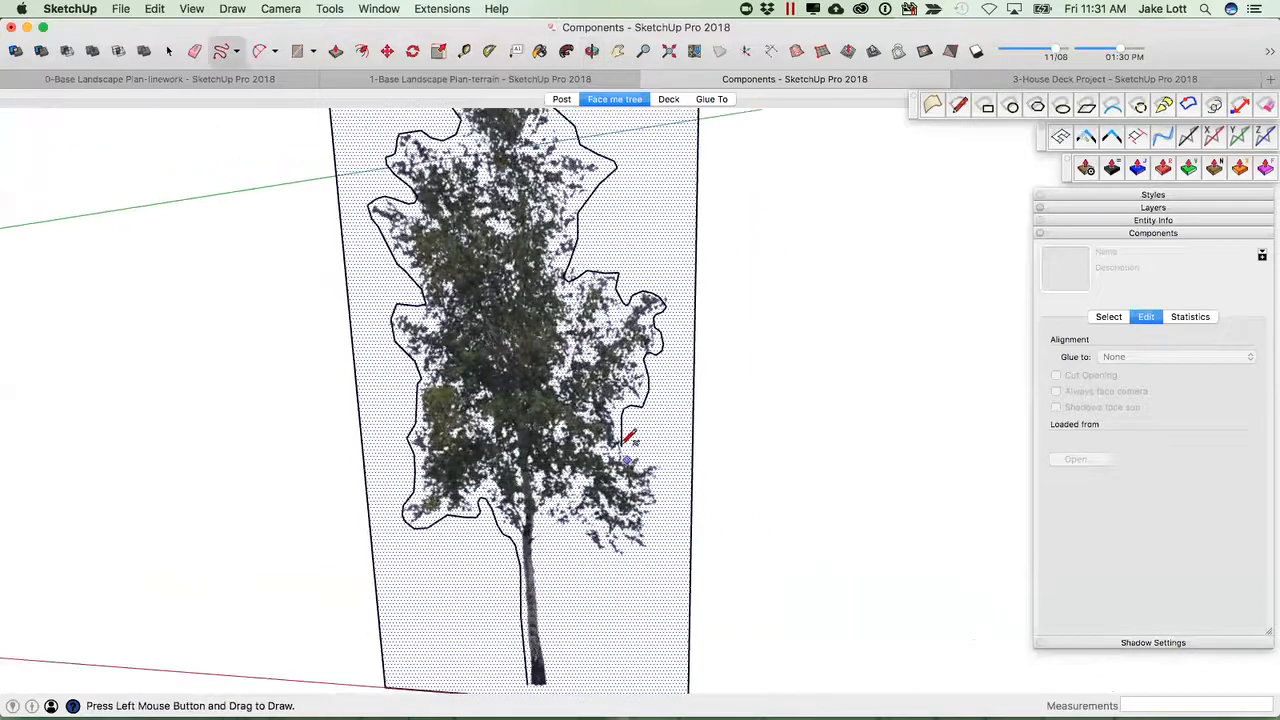
mouse_move(662, 490)
left_mouse_down()
mouse_move(640, 563)
mouse_move(558, 530)
mouse_move(544, 662)
left_mouse_up()
middle_click_drag(557, 660, 598, 500)
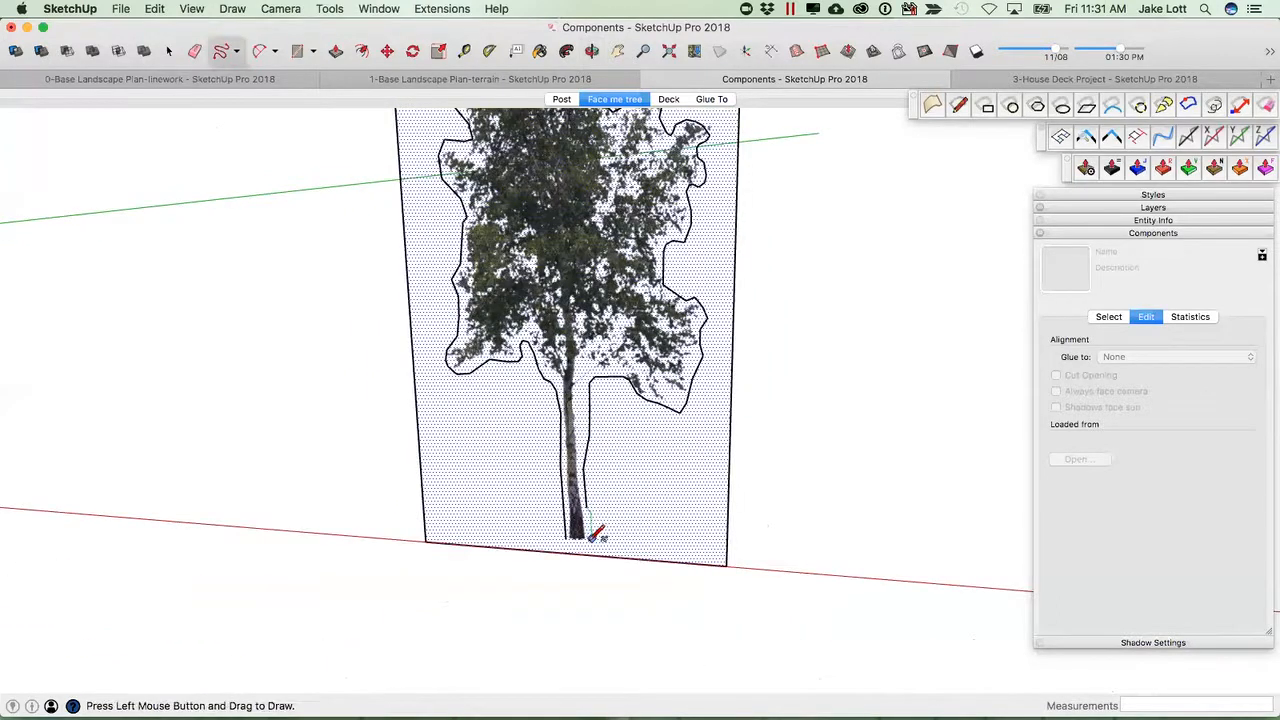
middle_click_drag(568, 458, 568, 425)
key("space")
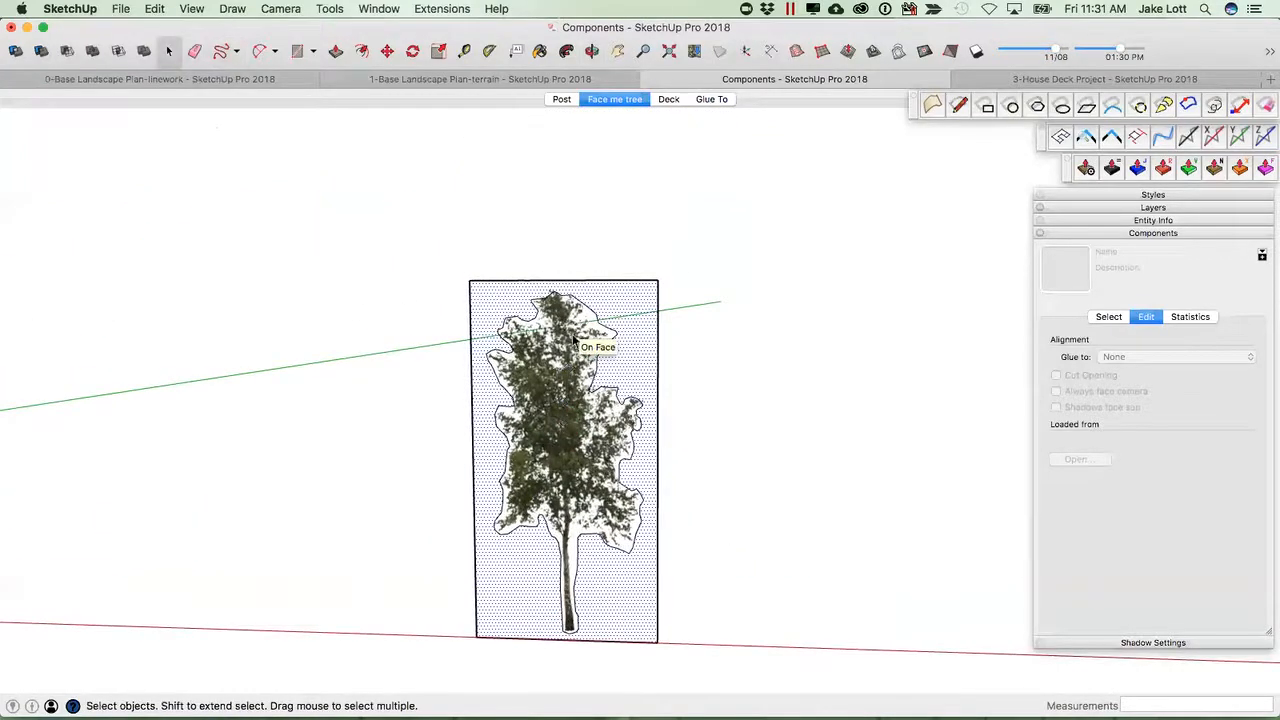
Erase the image rectangle's edges outside the traced outline and hide the selected outline edges.
key("e")
left_click_drag(531, 272, 460, 300)
mouse_move(738, 545)
left_mouse_down()
mouse_move(640, 651)
mouse_move(651, 634)
left_mouse_up()
key("space")
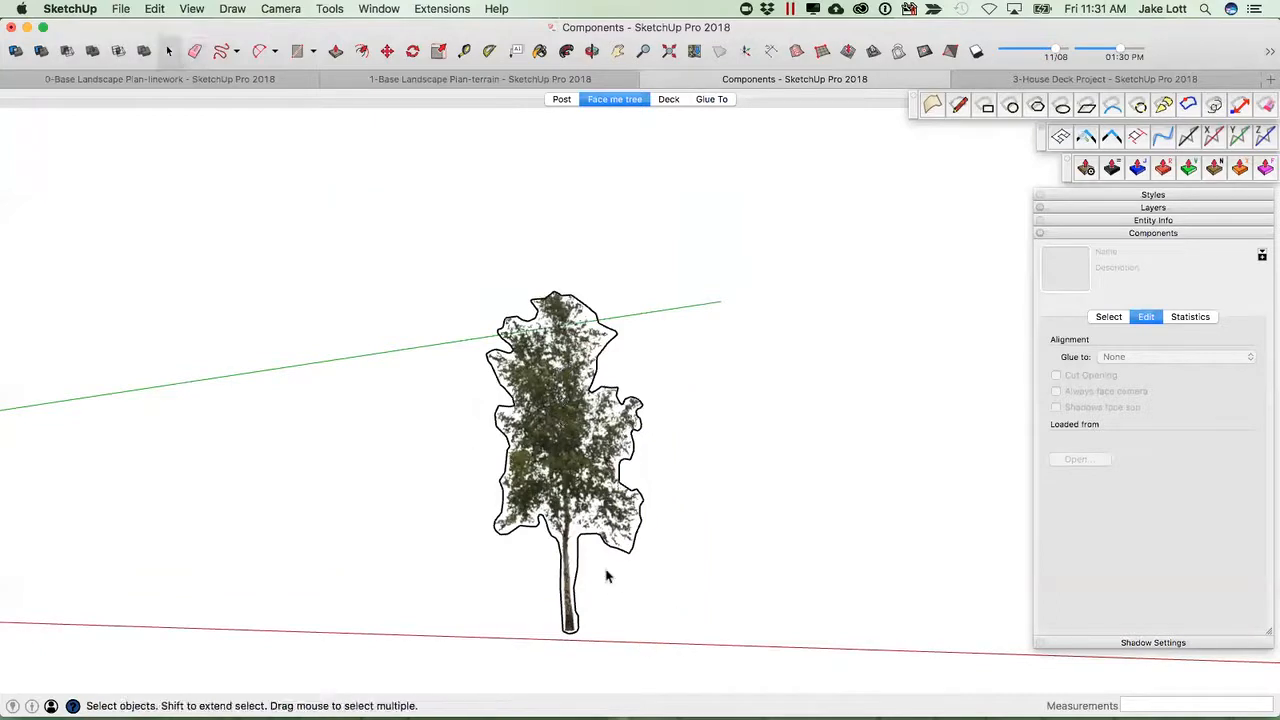
left_click(567, 447)
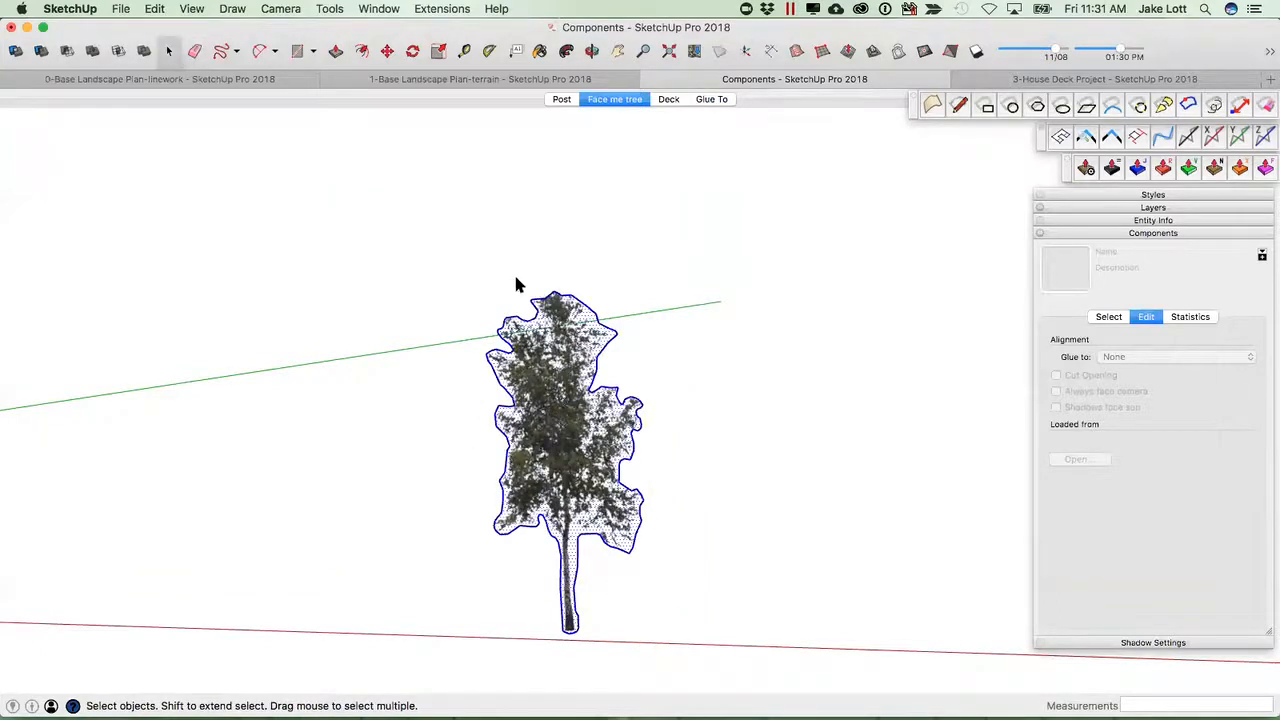
left_click(580, 447, "shift")
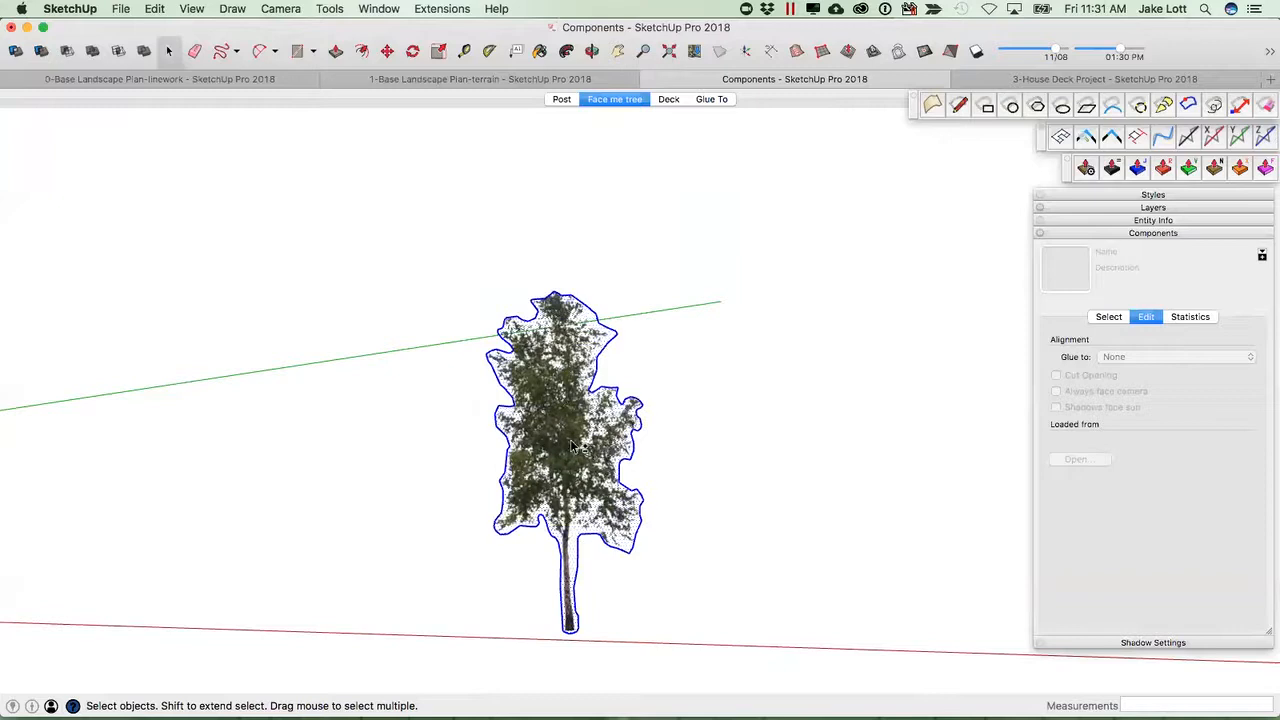
right_click(599, 386)
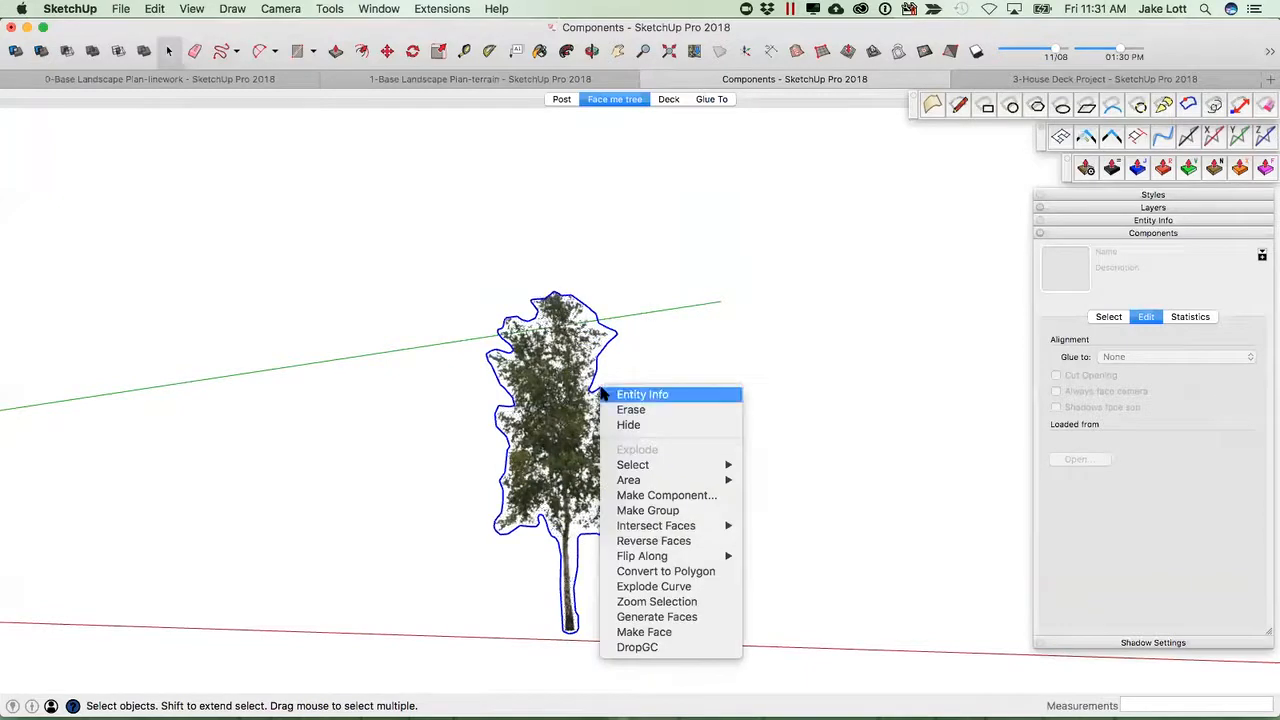
left_click(626, 424)
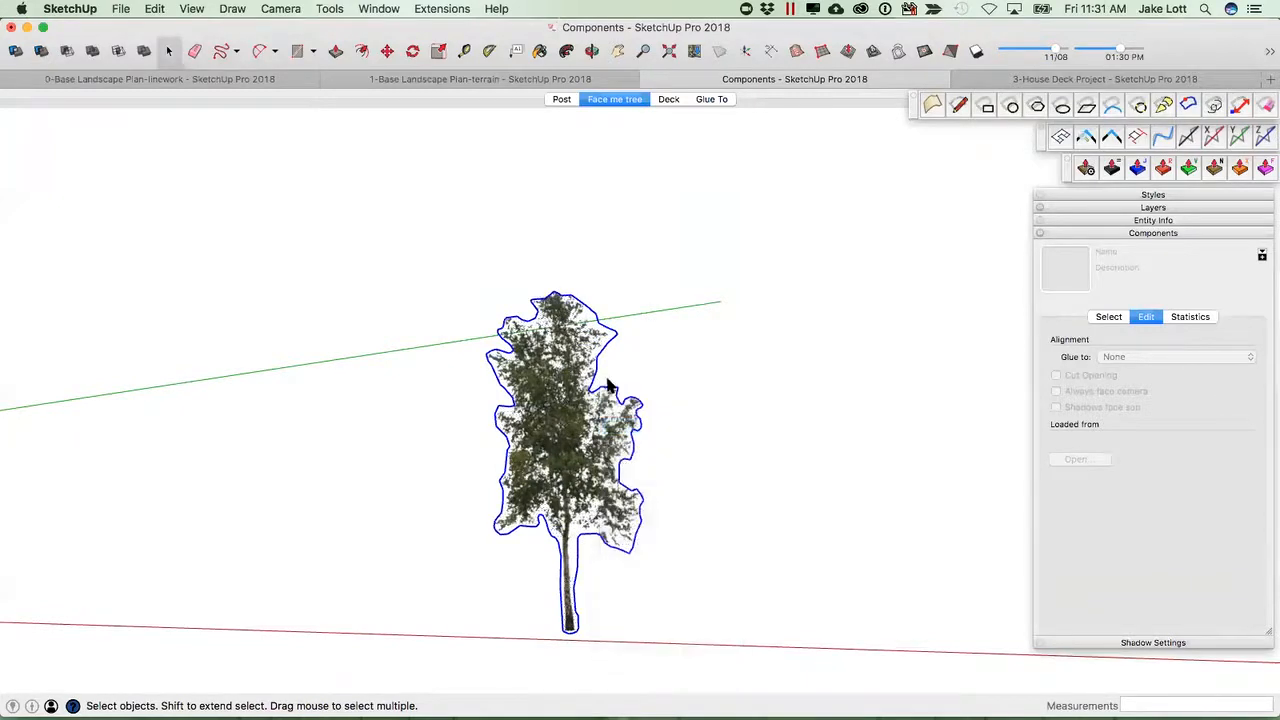
Start making the cut-out tree a component and set its axes origin at the base of the trunk.
middle_click_drag(517, 550, 590, 560)
scroll(490, 420, "up", 4)
middle_click_drag(490, 420, 533, 476)
scroll(533, 476, "down", 4)
left_click(531, 456)
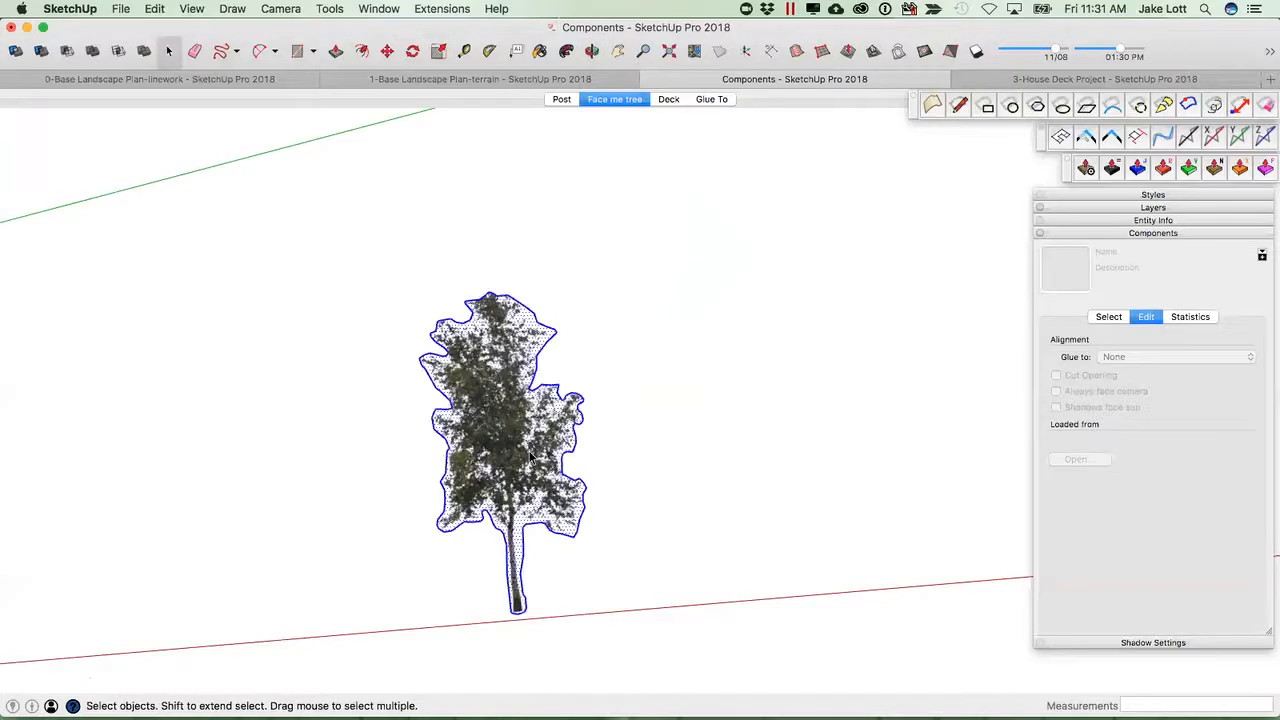
right_click(507, 465)
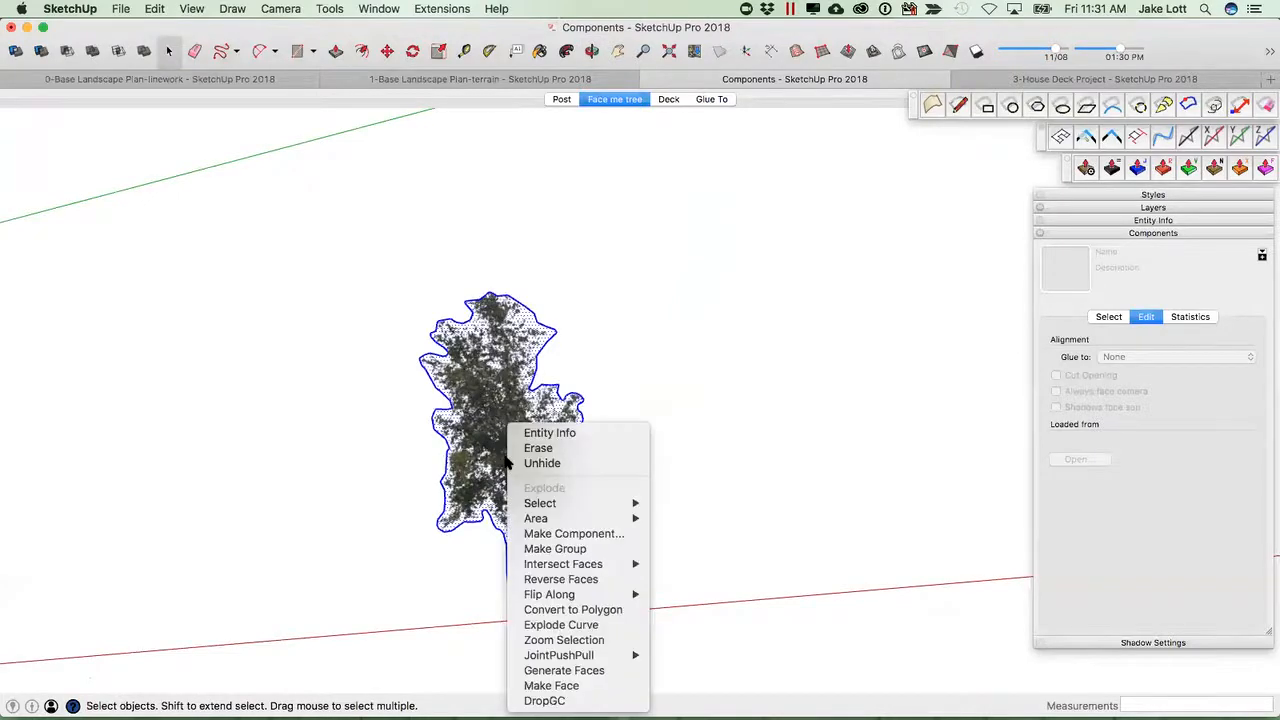
left_click(566, 534)
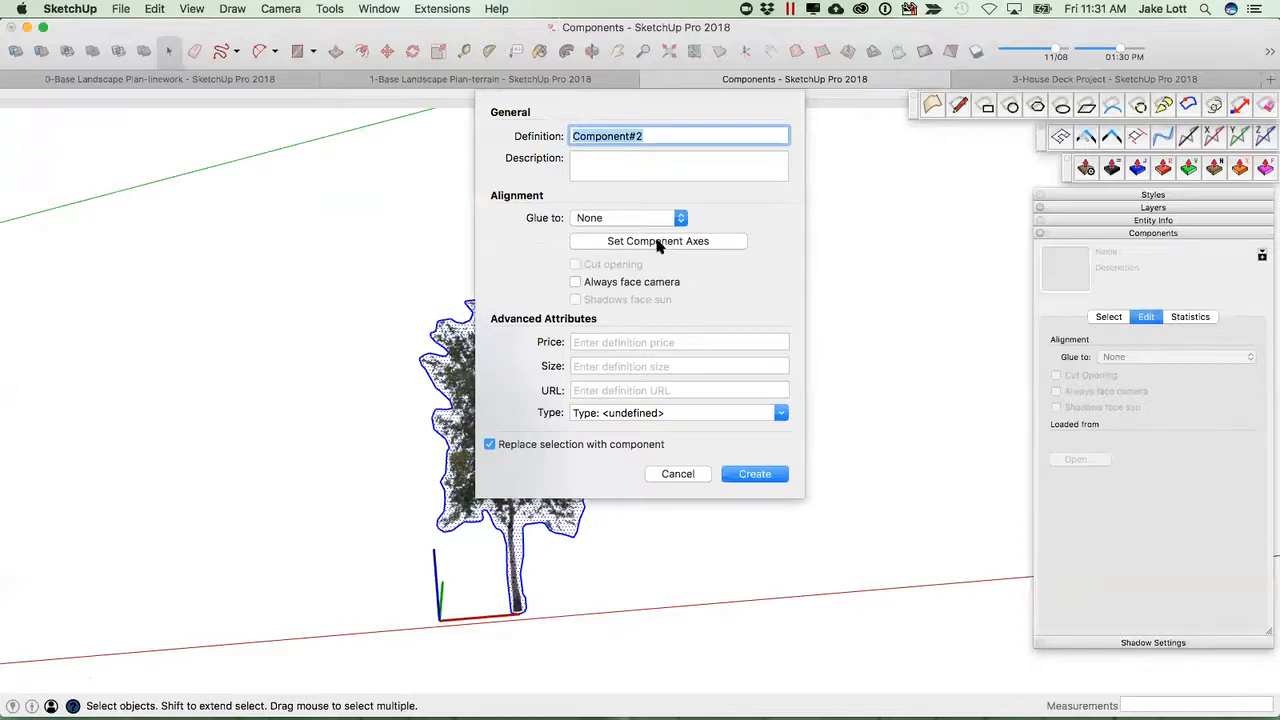
left_click(659, 246)
scroll(512, 612, "up", 4)
scroll(508, 628, "up", 3)
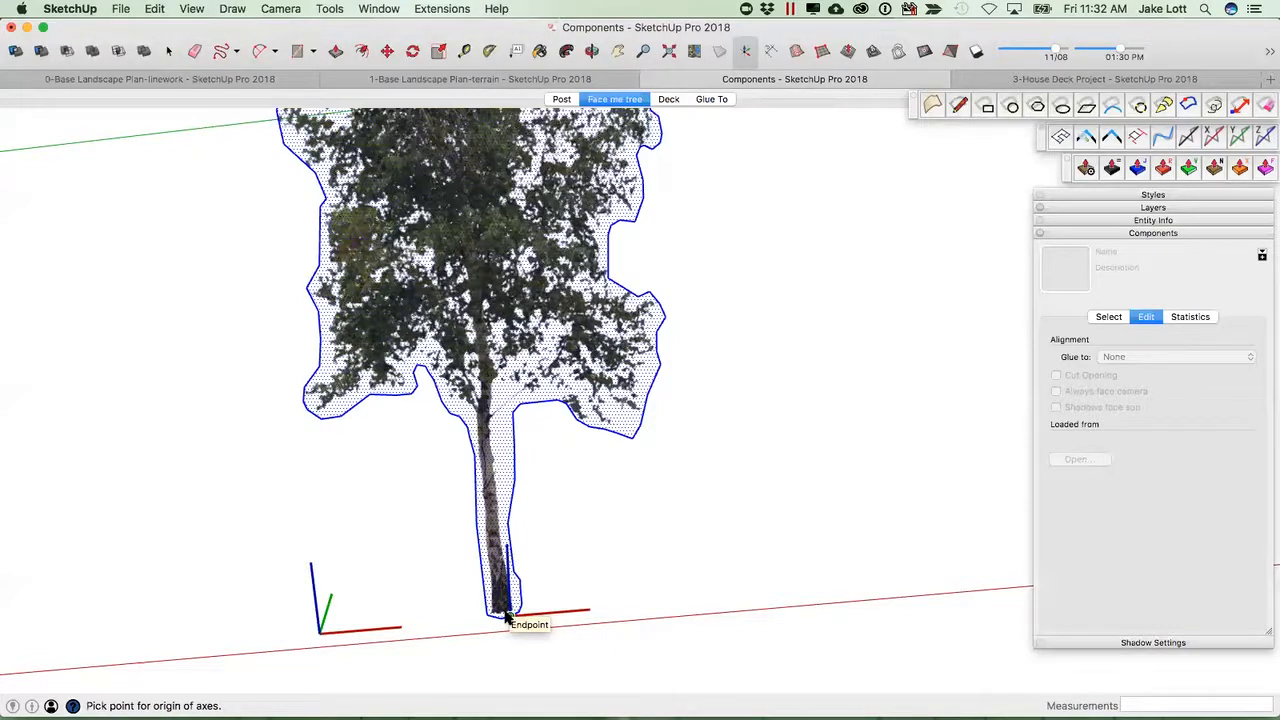
scroll(505, 617, "up", 2)
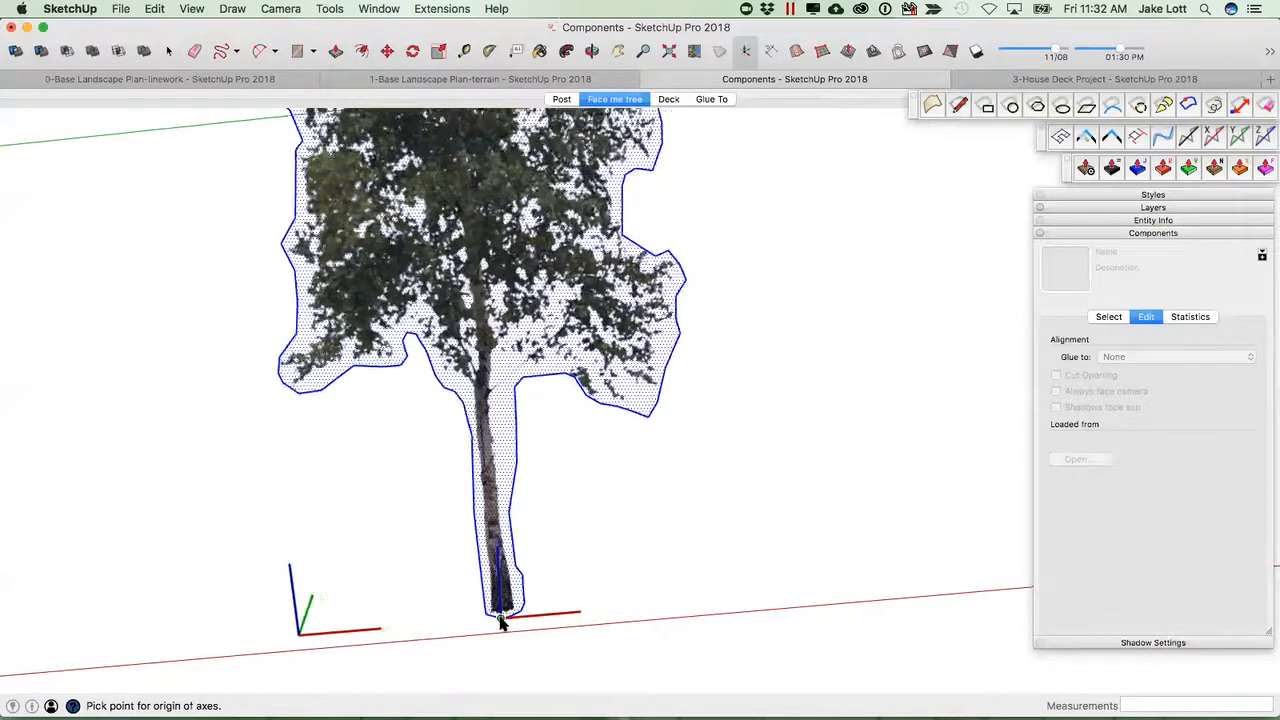
left_click(505, 617)
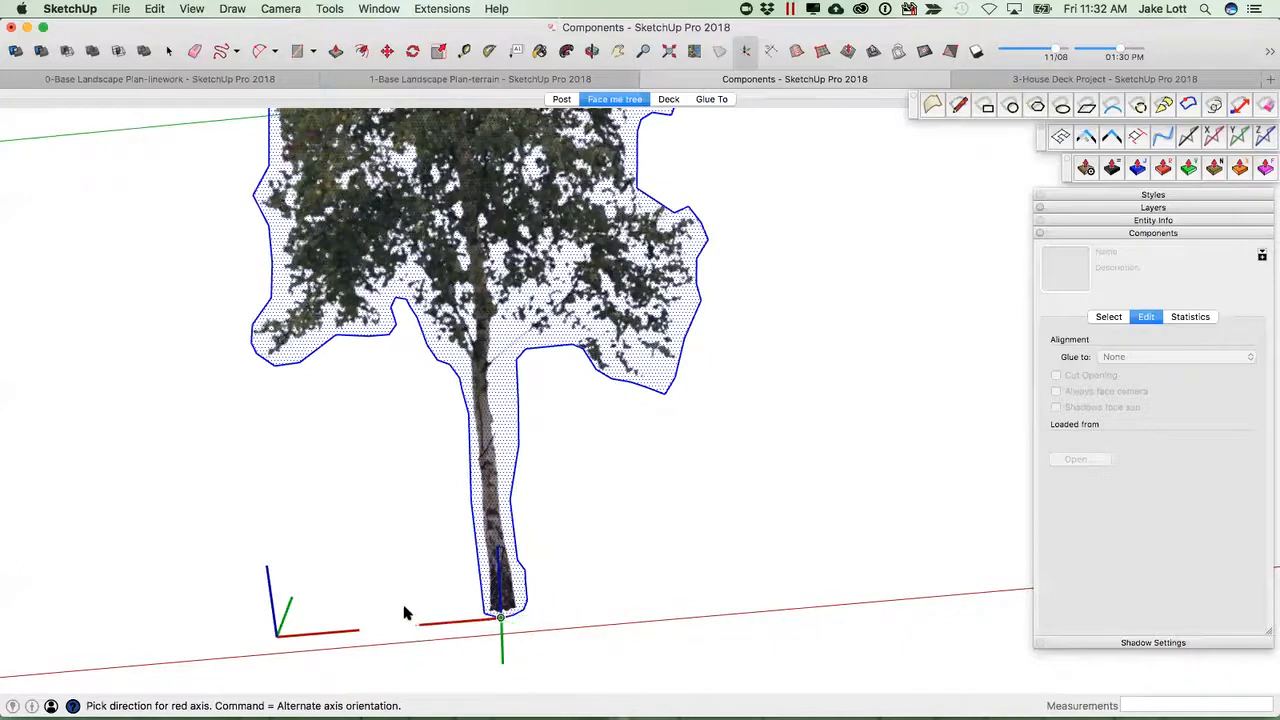
scroll(642, 592, "down", 3)
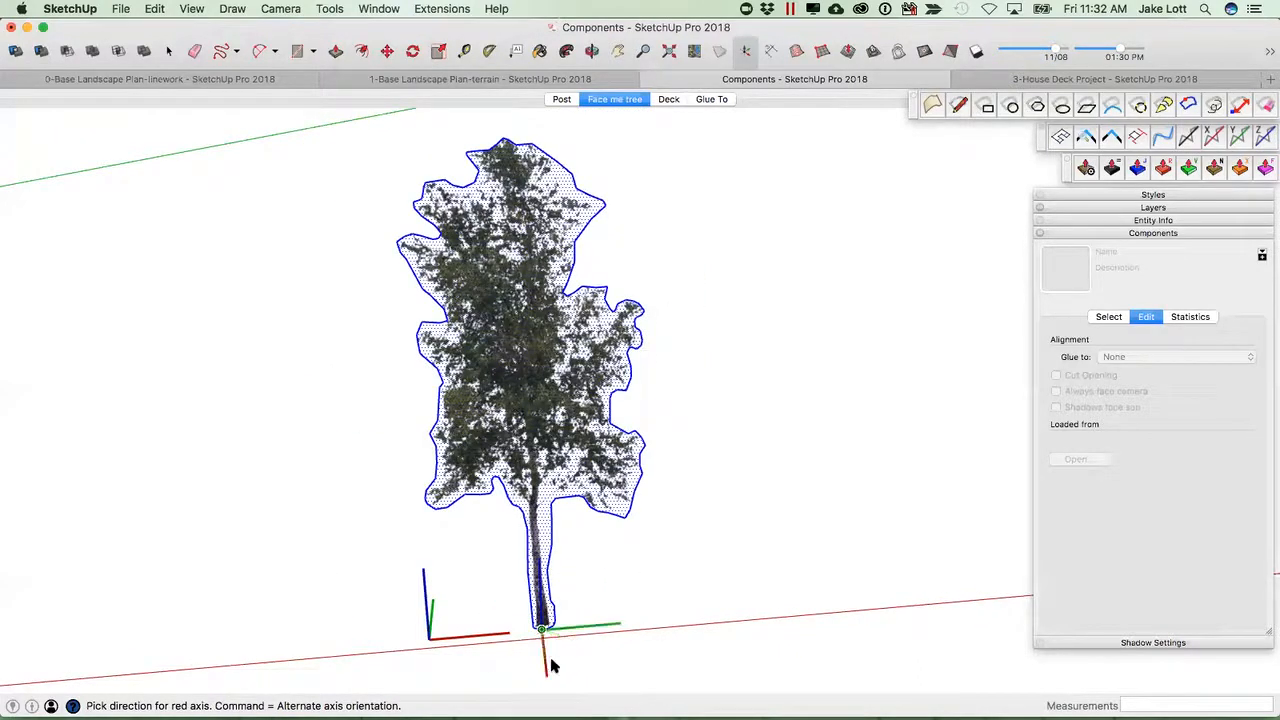
mouse_move(643, 623)
middle_mouse_down()
mouse_move(486, 629)
mouse_move(646, 598)
middle_mouse_up()
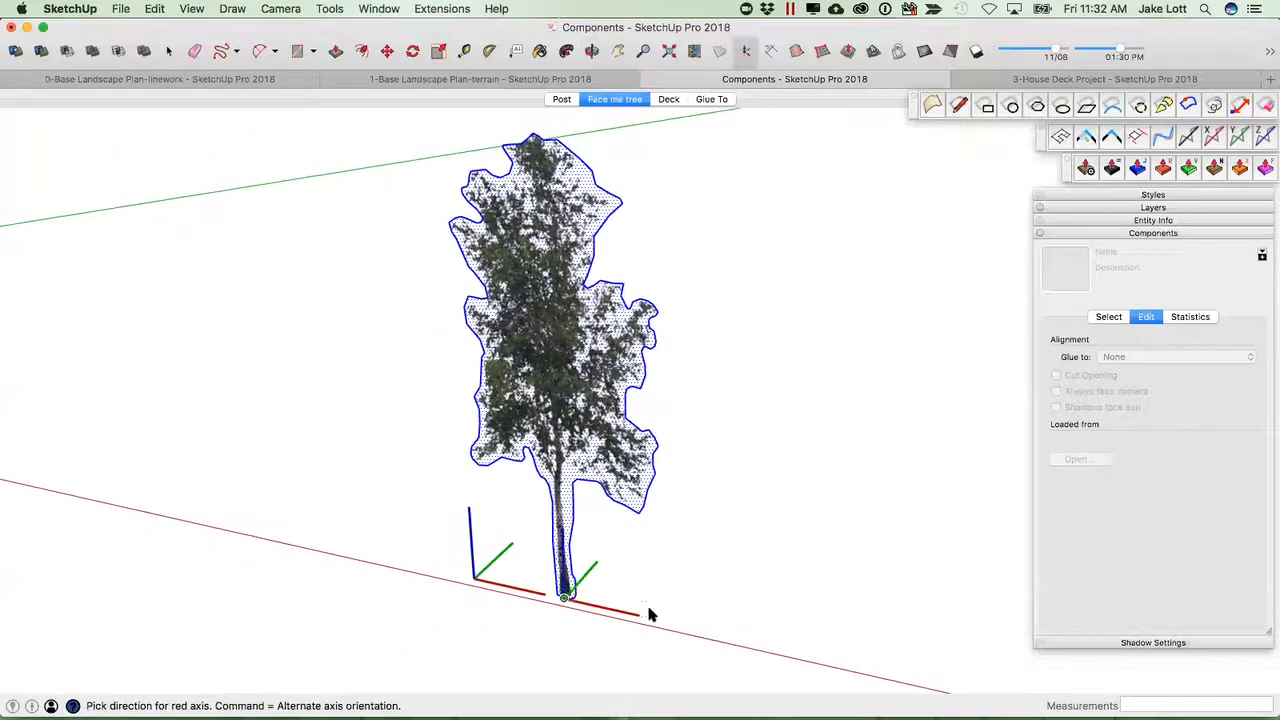
left_click(703, 634)
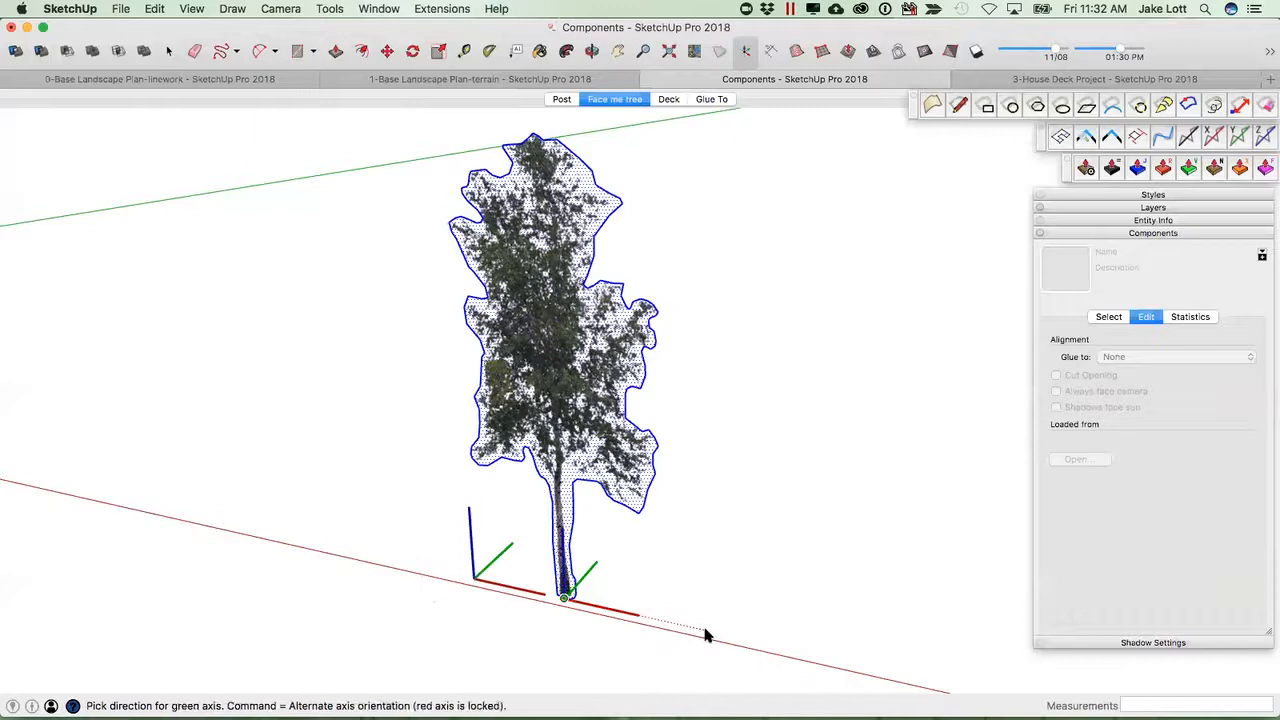
left_click(627, 541)
Enable Always face camera, name the component Birch Tree, and create it.
left_click(575, 282)
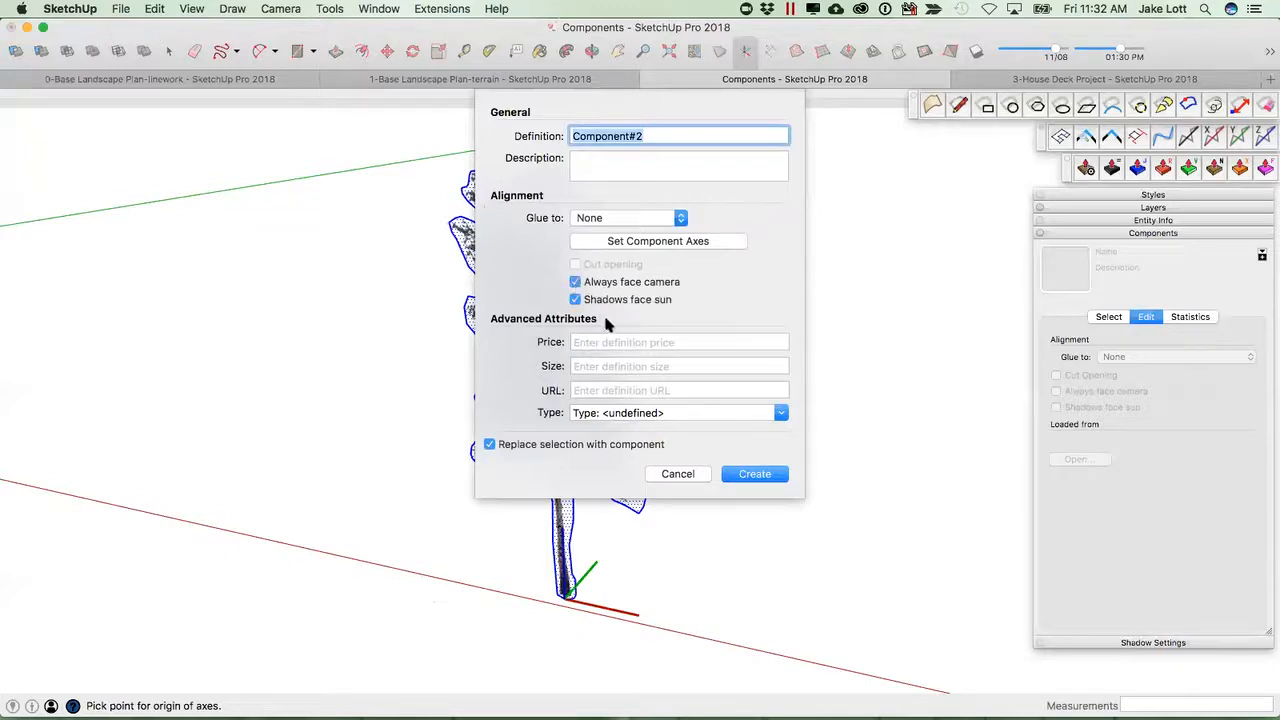
left_click(757, 480)
left_click_drag(667, 136, 582, 136)
type("Birch Tree")
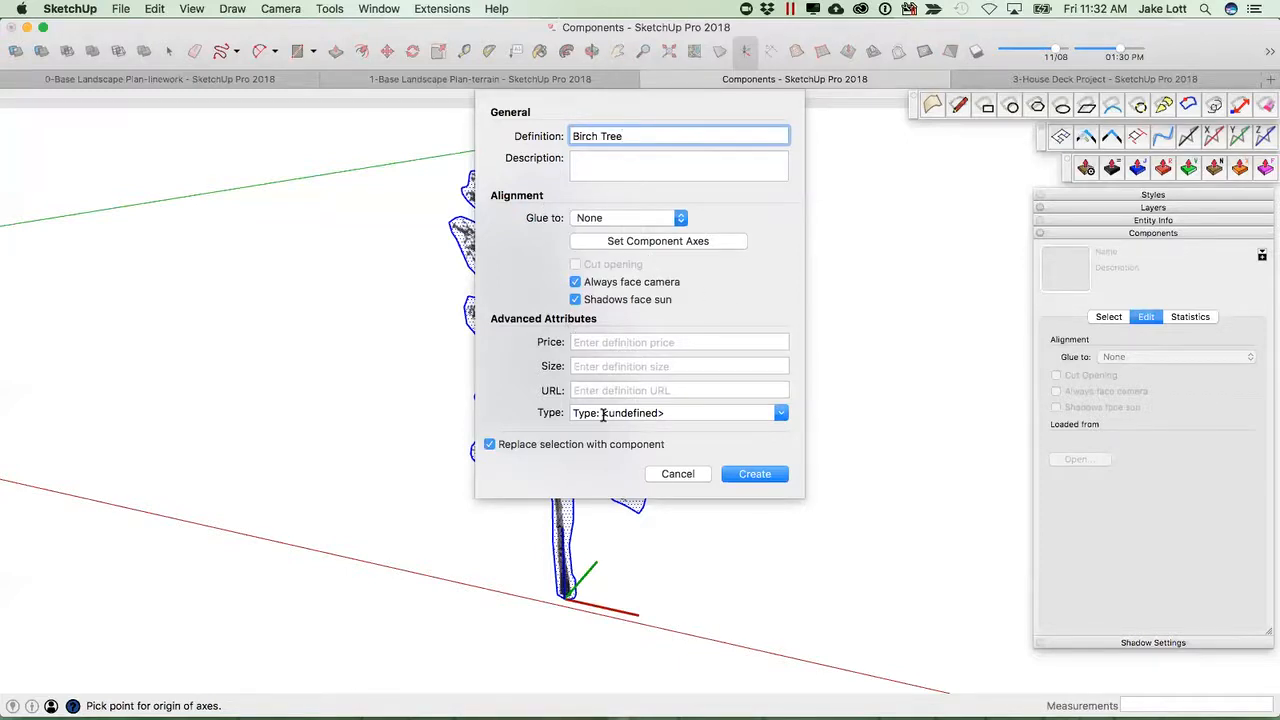
left_click(754, 474)
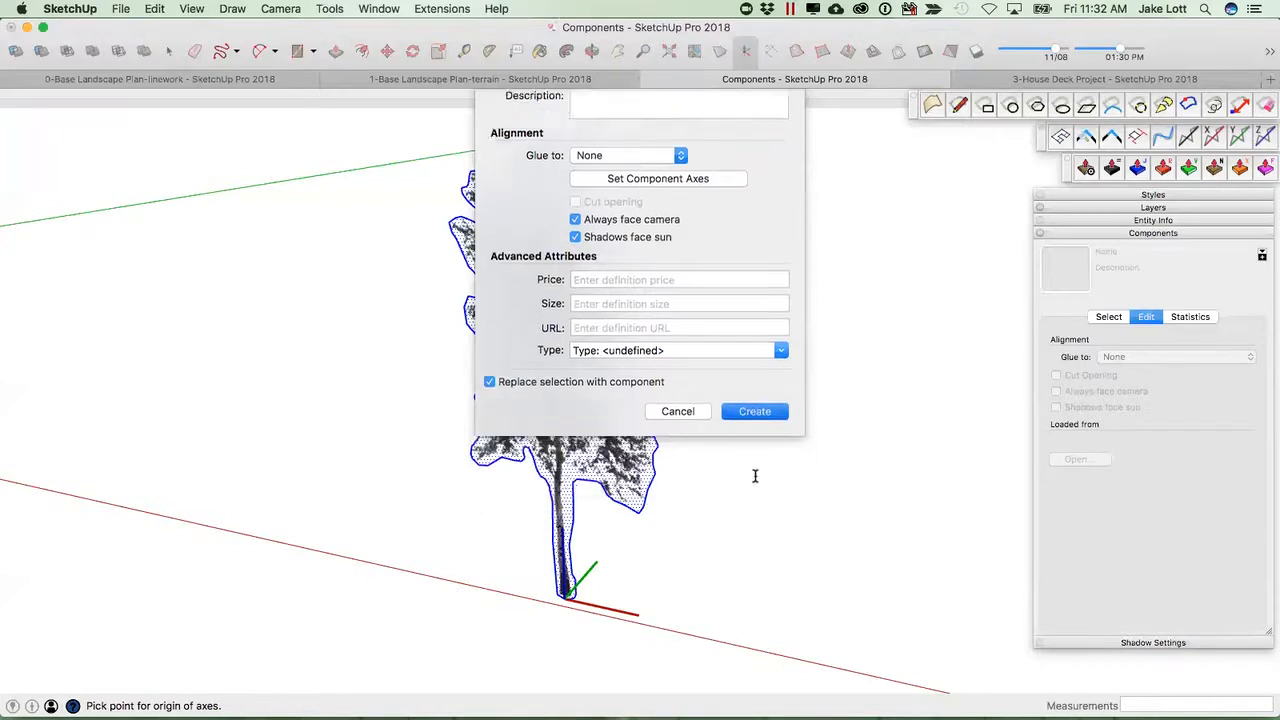
Open the Birch Tree component for editing and measure the tree's height and width with the Tape Measure.
middle_click_drag(611, 583, 834, 600)
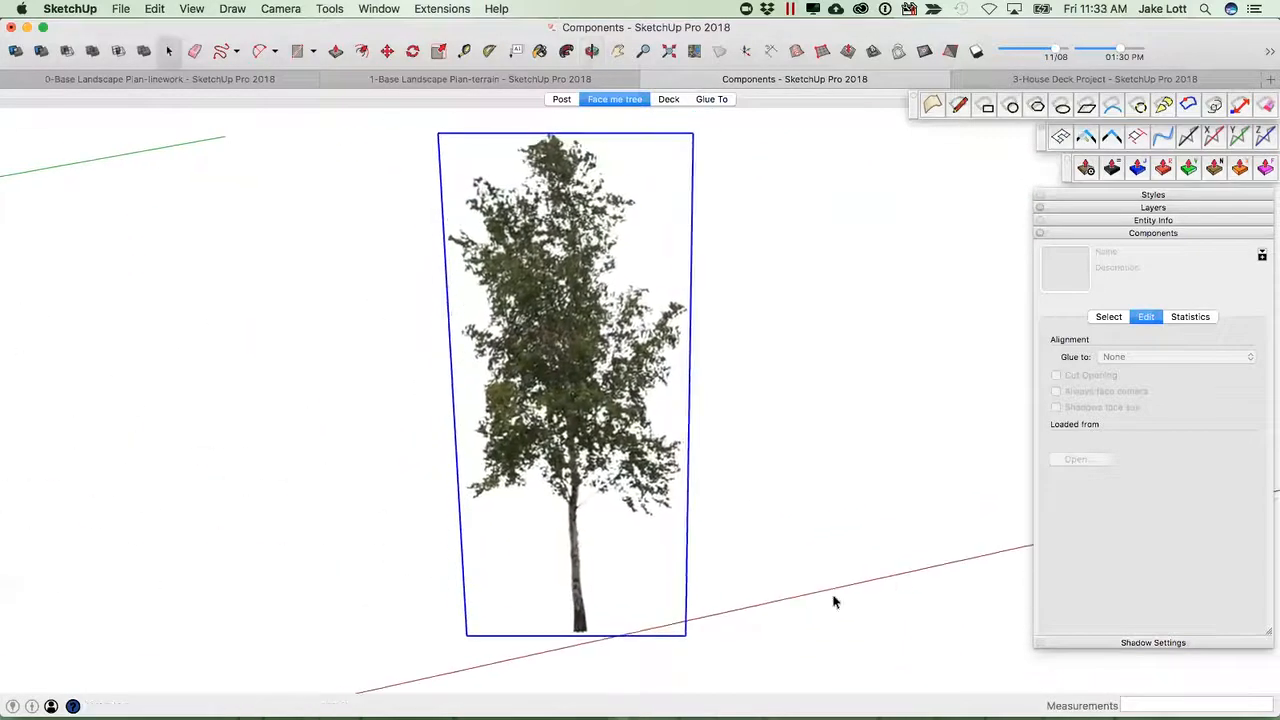
scroll(725, 622, "down", 10)
scroll(705, 610, "up", 12)
scroll(703, 614, "down", 3)
middle_click_drag(684, 530, 680, 500)
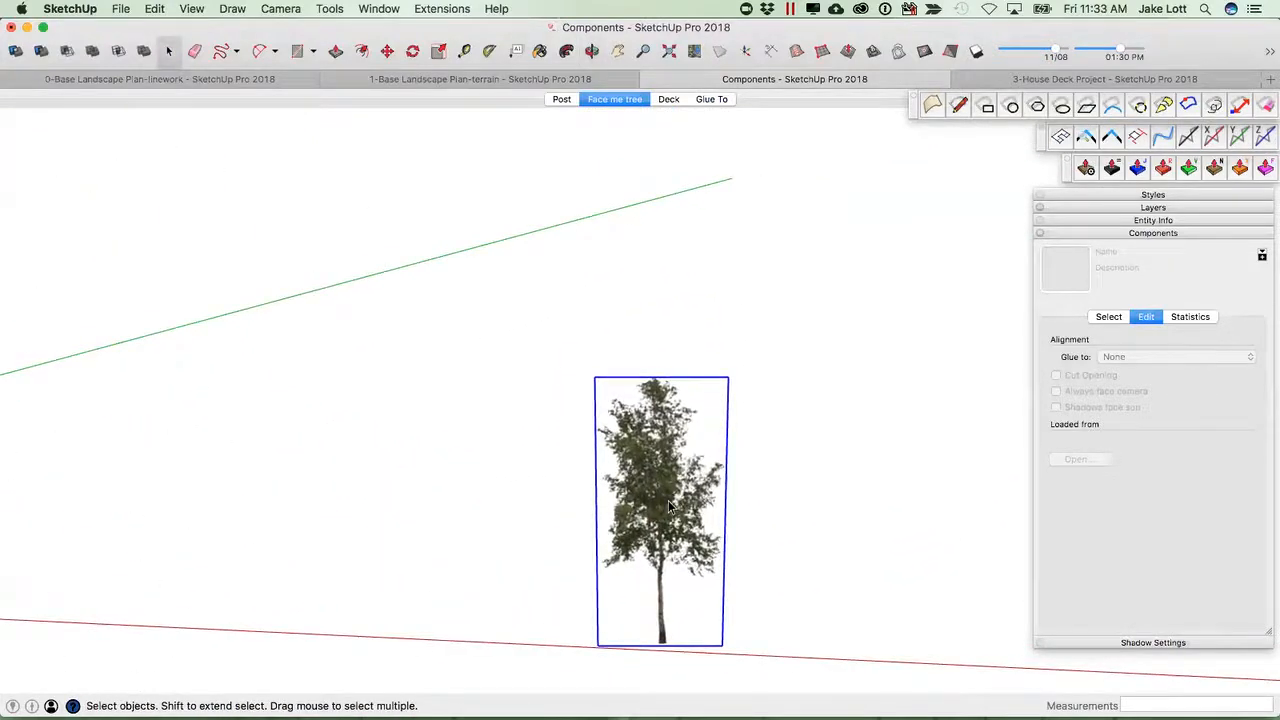
double_click(668, 500)
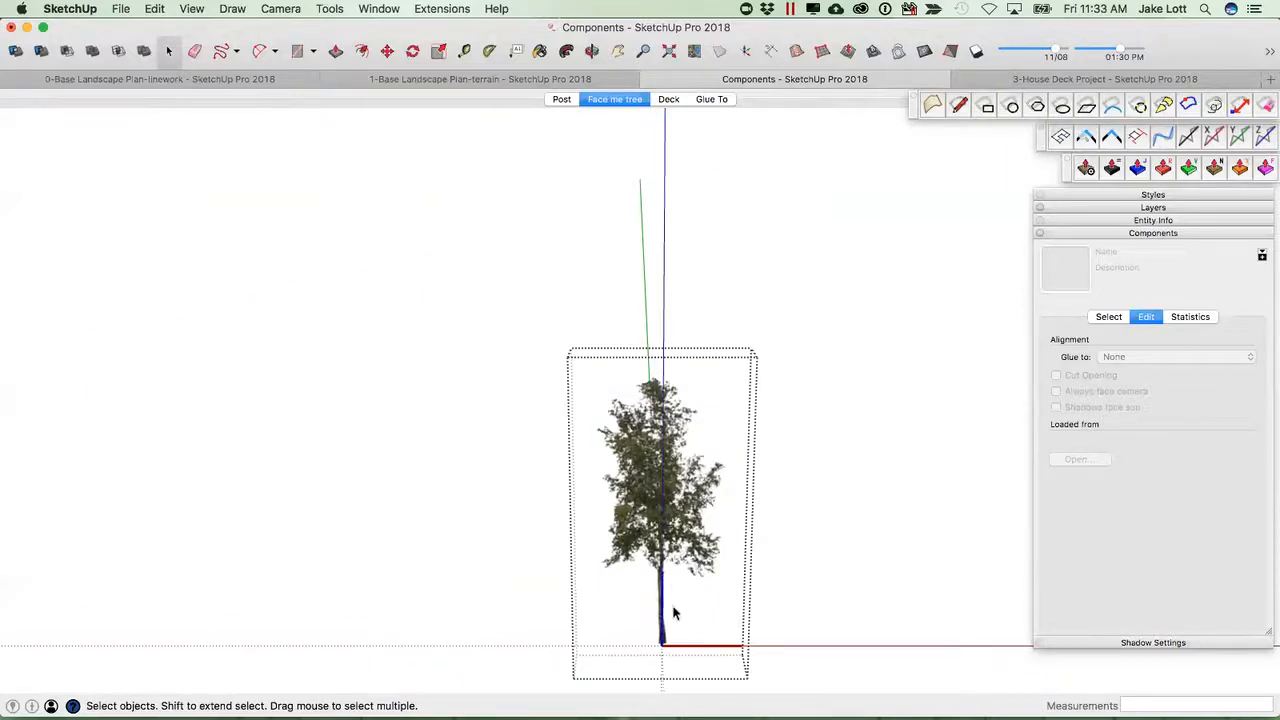
scroll(672, 540, "up", 1)
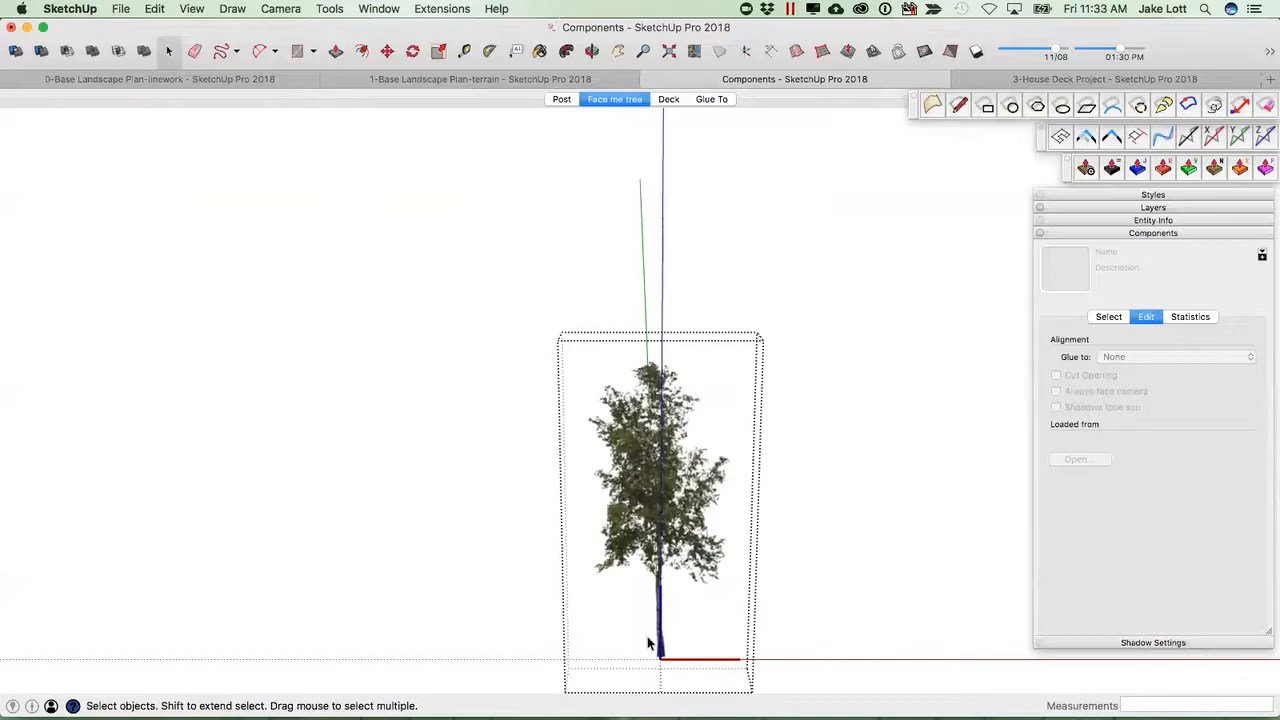
key("t")
left_click(660, 658)
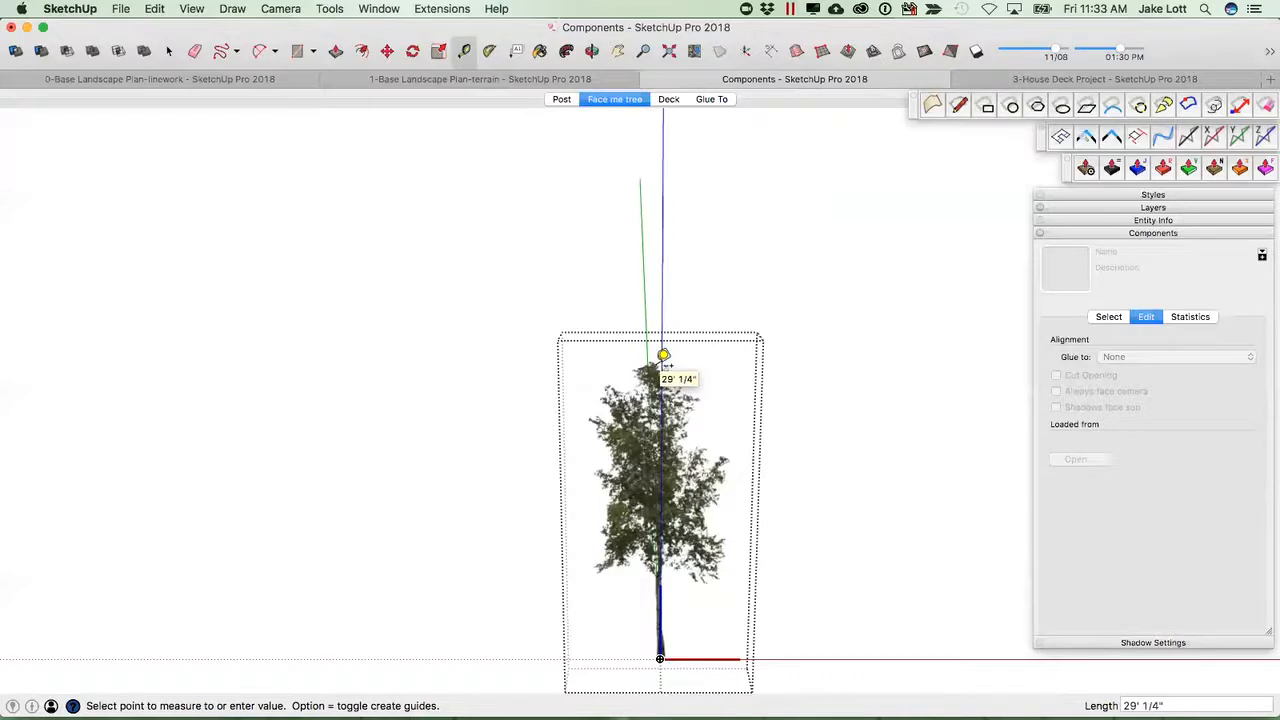
left_click(640, 427)
left_click(595, 427)
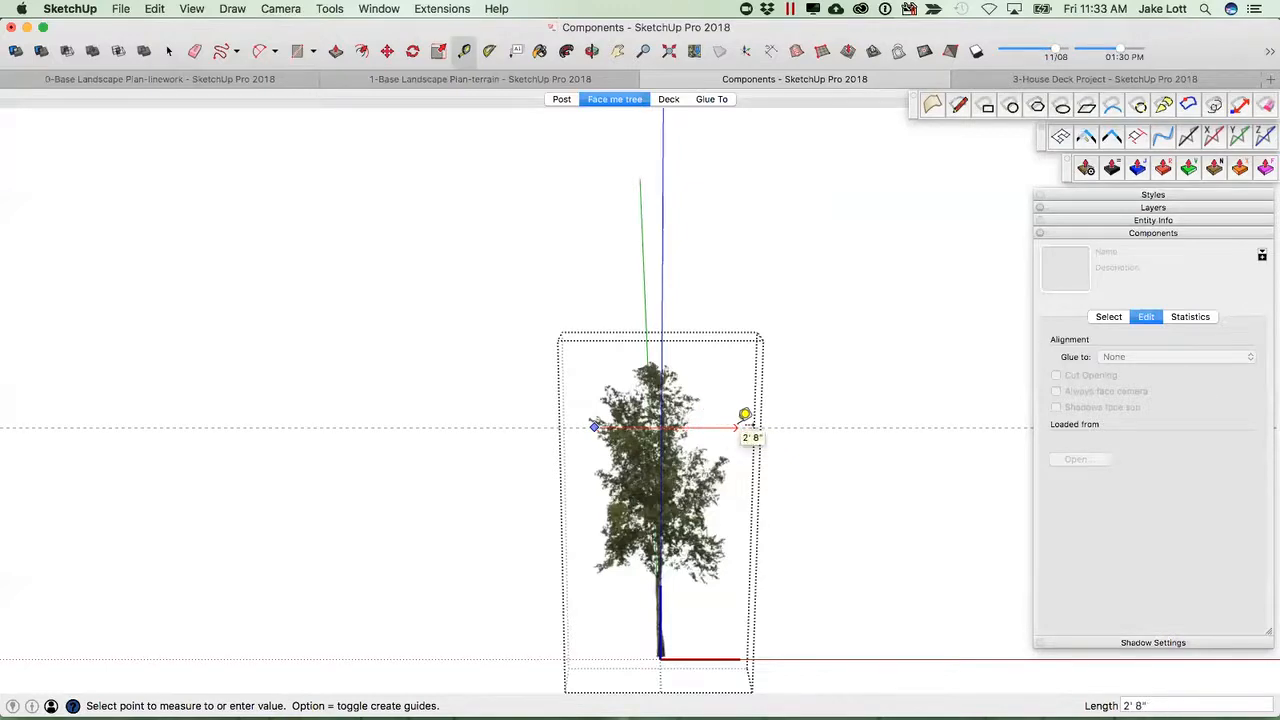
key("super+z")
middle_click_drag(672, 480, 594, 543)
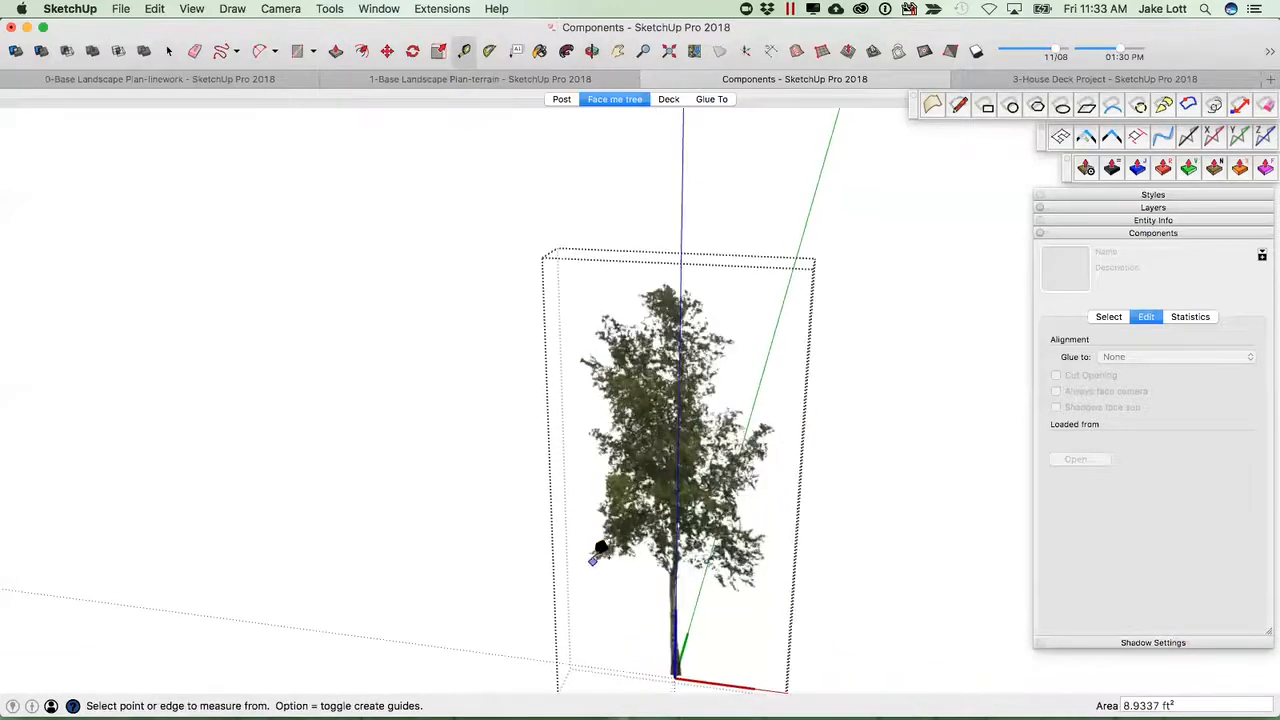
Show hidden geometry in the model.
key("space")
left_click(190, 10)
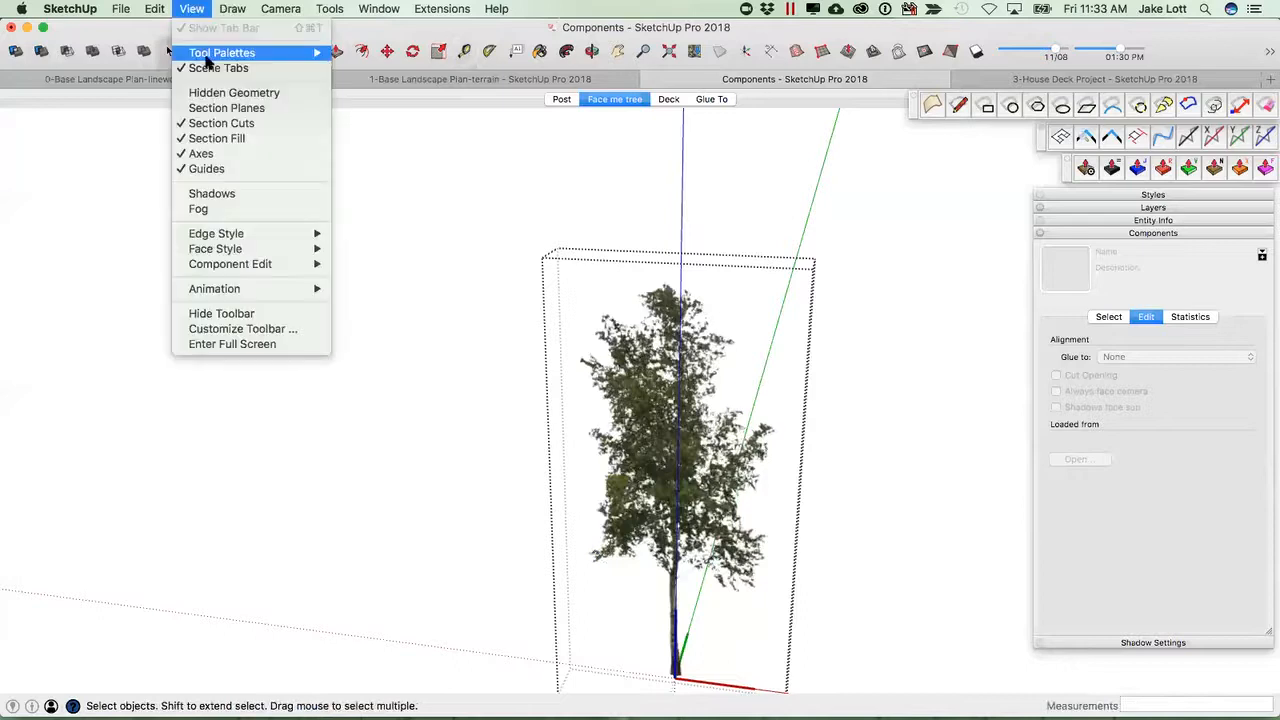
left_click(215, 90)
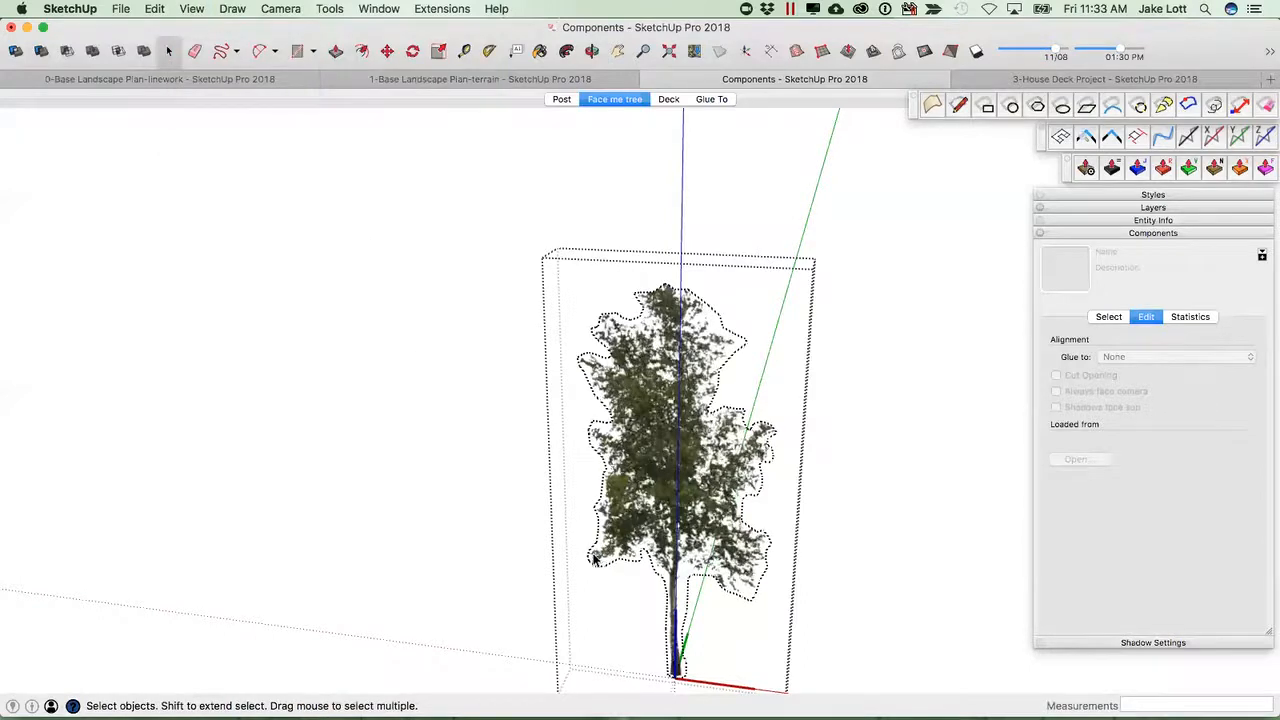
Measure across the tree's foliage outline with the Tape Measure.
scroll(594, 560, "up", 3)
key("t")
left_click(586, 549)
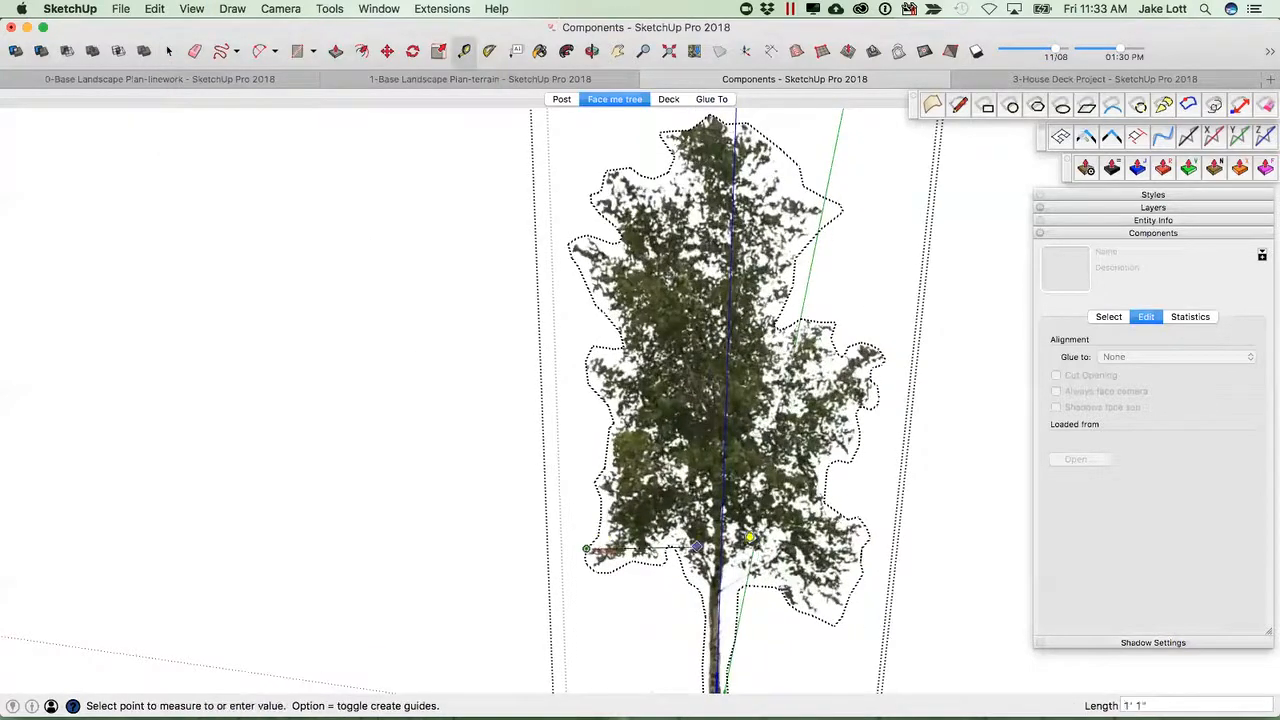
scroll(869, 563, "down", 3)
middle_click_drag(851, 551, 593, 458)
key("Escape")
scroll(752, 500, "down", 2)
scroll(593, 458, "up", 5)
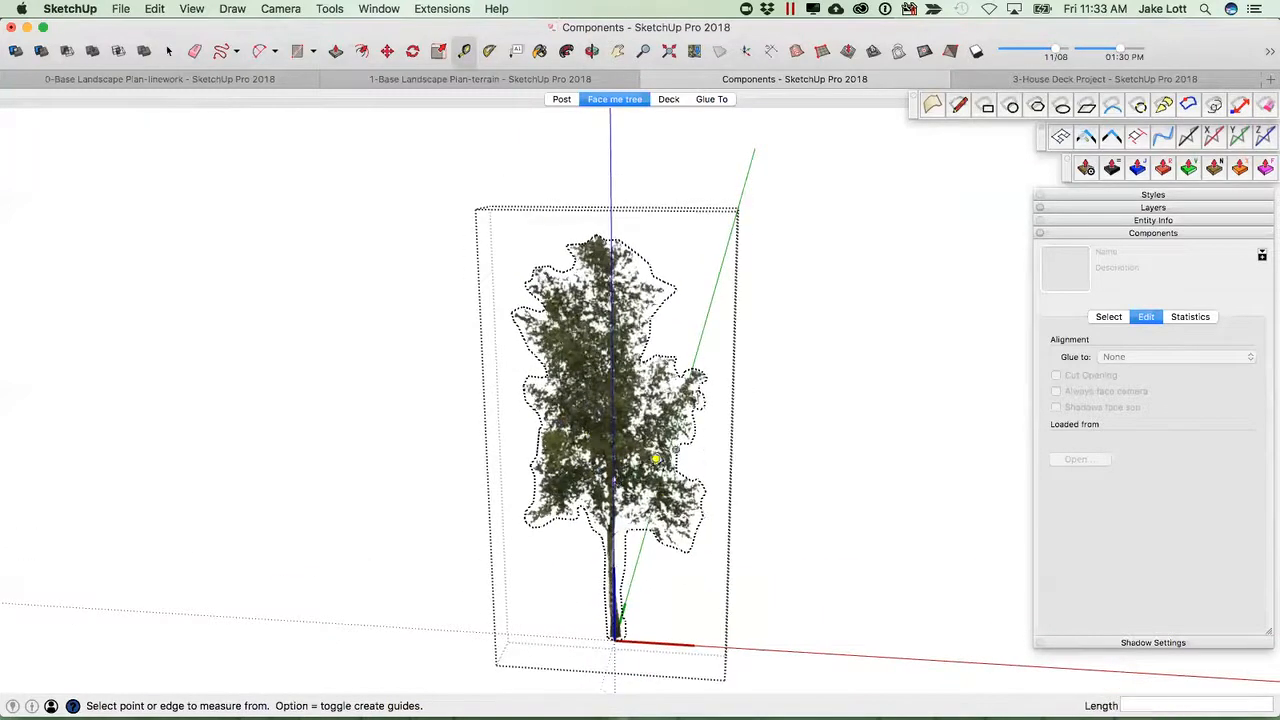
scroll(612, 474, "down", 2)
scroll(607, 530, "up", 1)
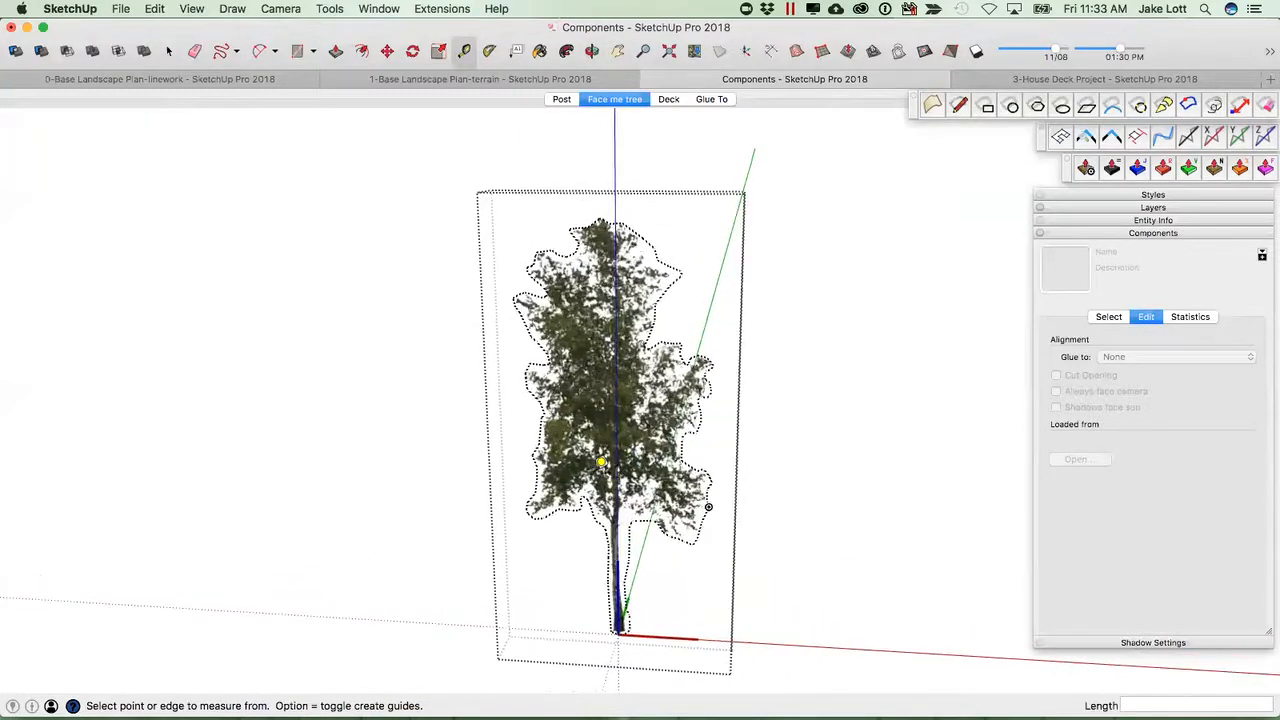
Measure the birch tree's height from its base to the top of the foliage with the Tape Measure.
scroll(610, 560, "down", 2)
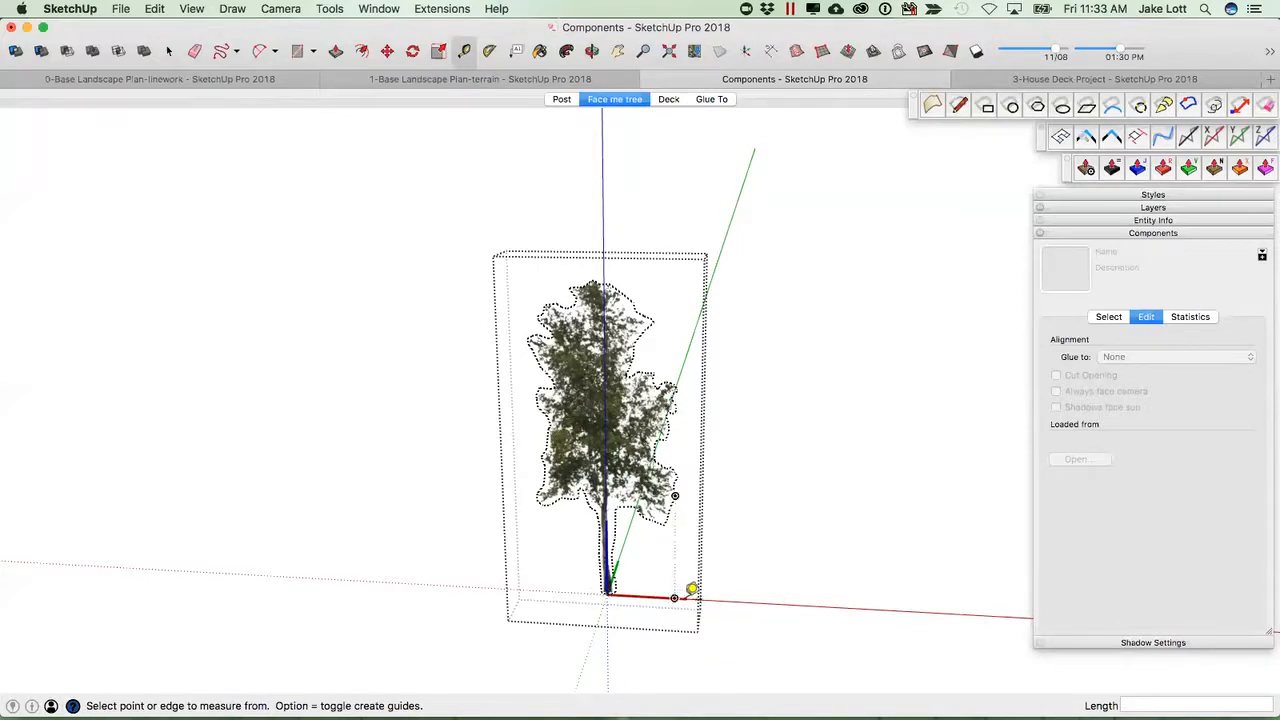
left_click(687, 598)
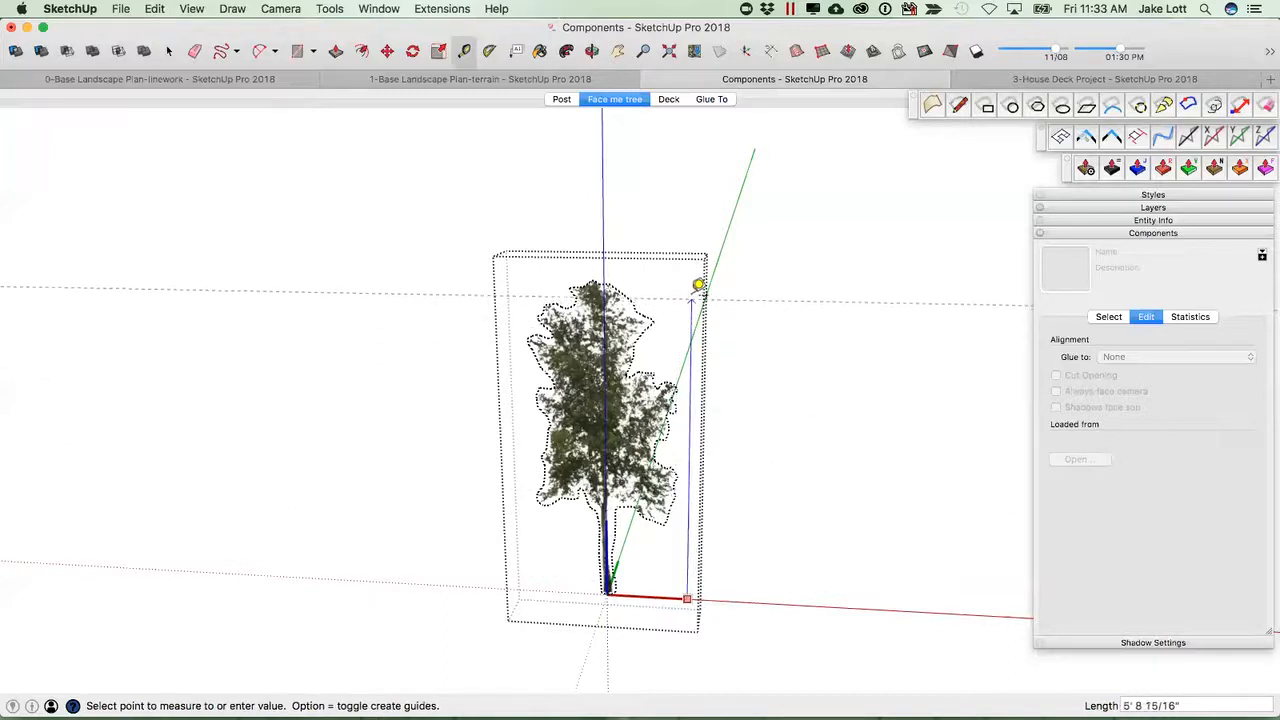
left_click(612, 270)
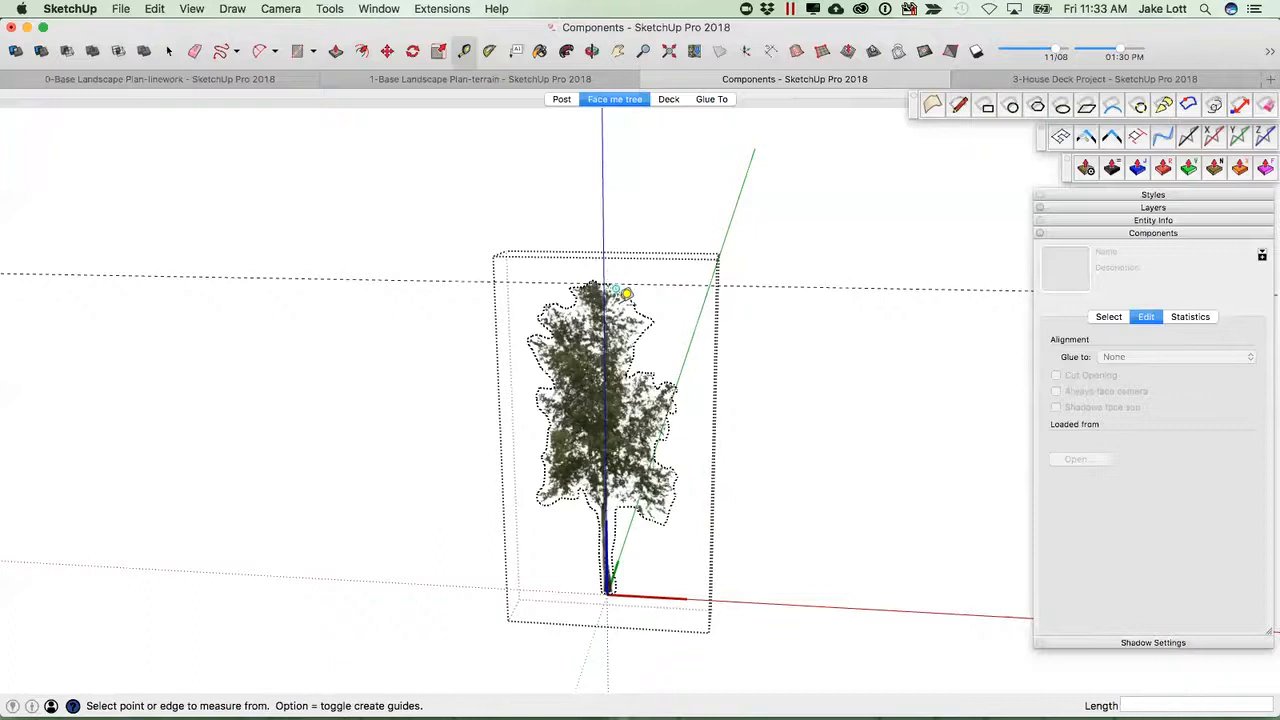
left_click(696, 593)
key("Escape")
key("space")
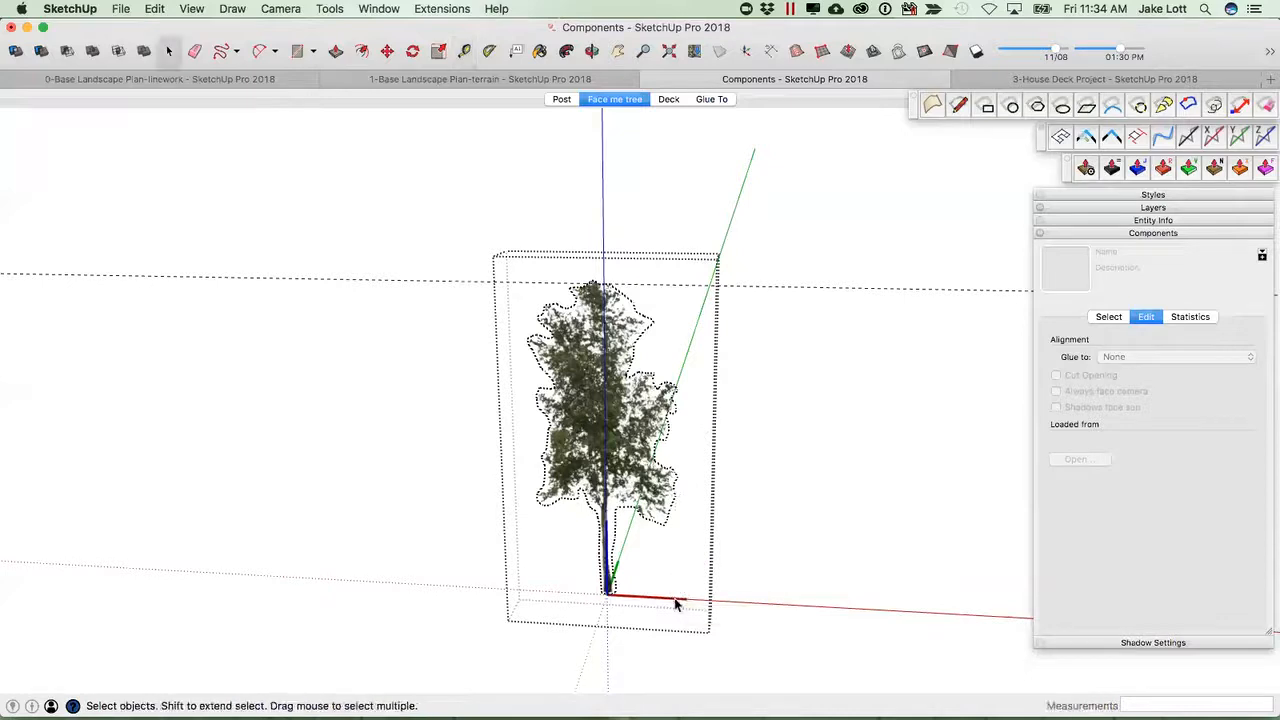
Draw a vertical reference line from the tree's base point up to the top of its foliage.
left_click(555, 397)
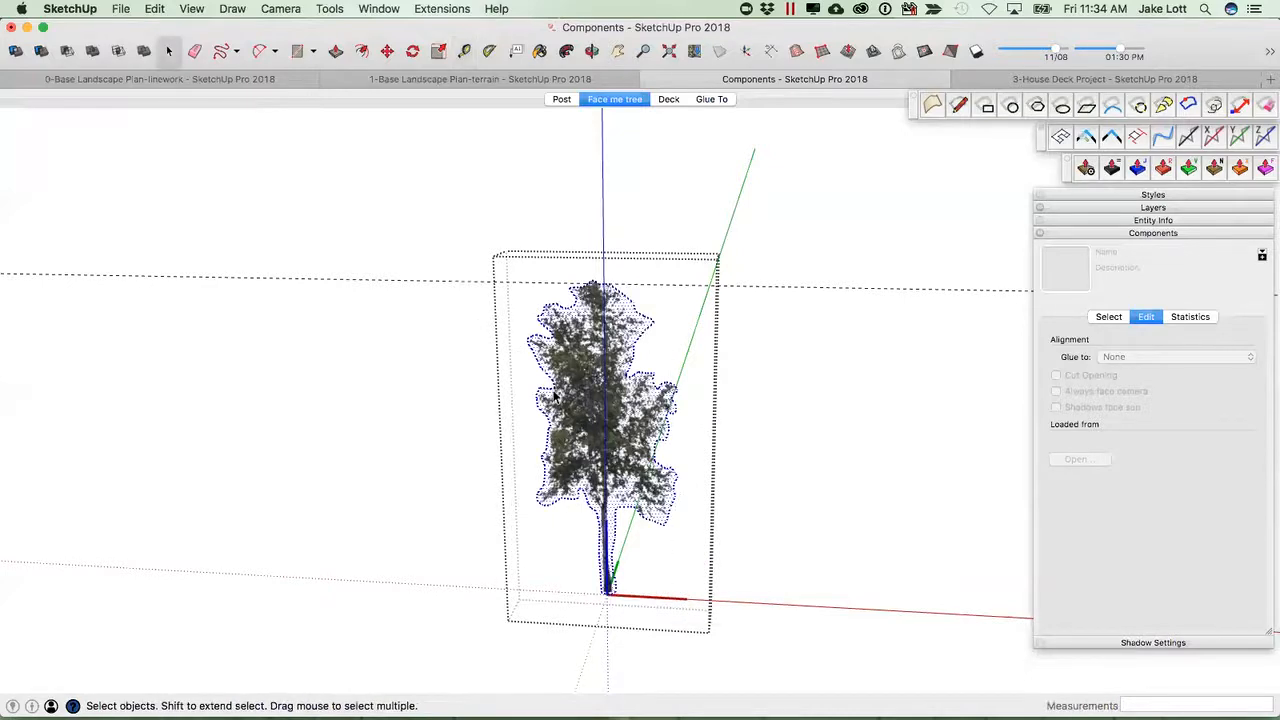
key("t")
left_click(683, 597)
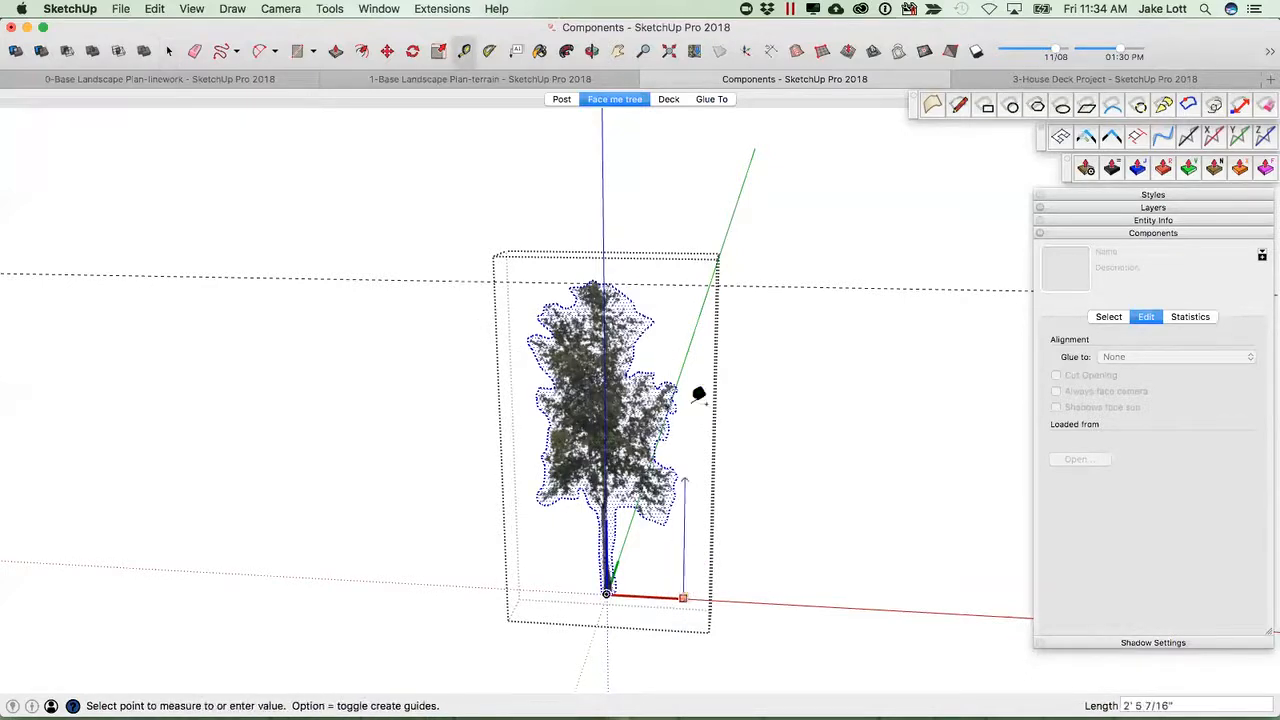
left_click(685, 282)
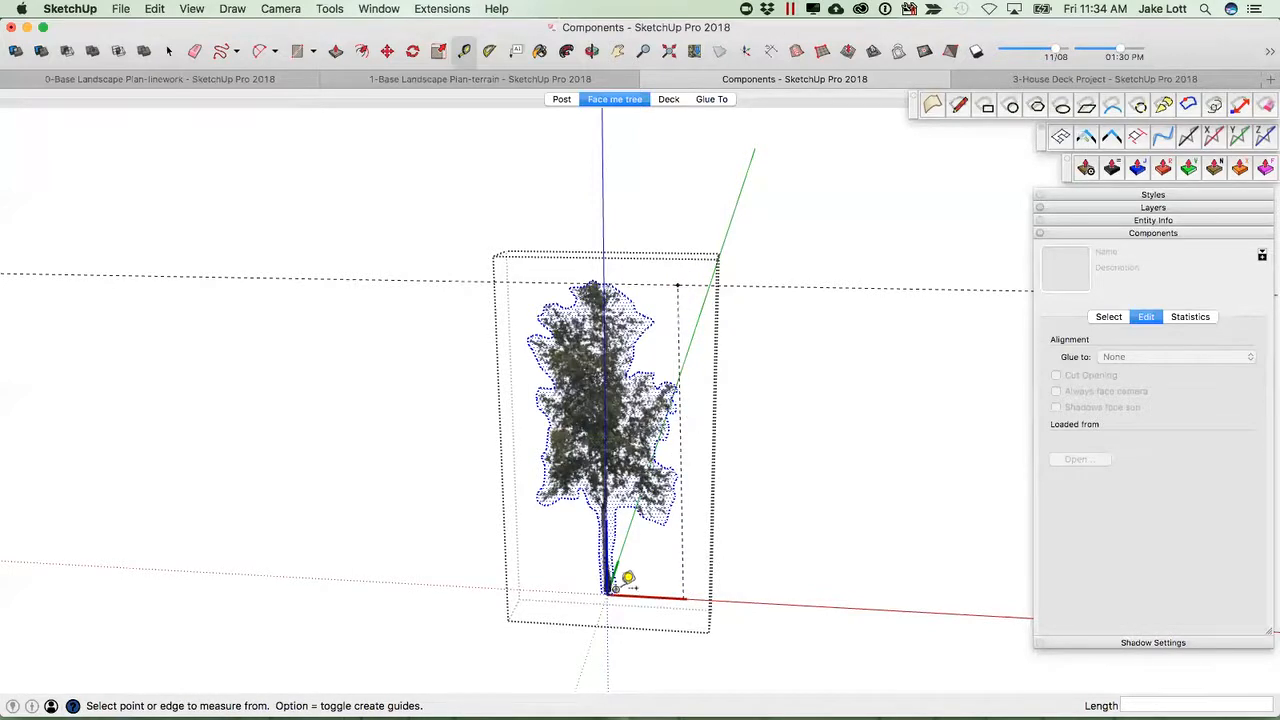
key("l")
left_click(681, 598)
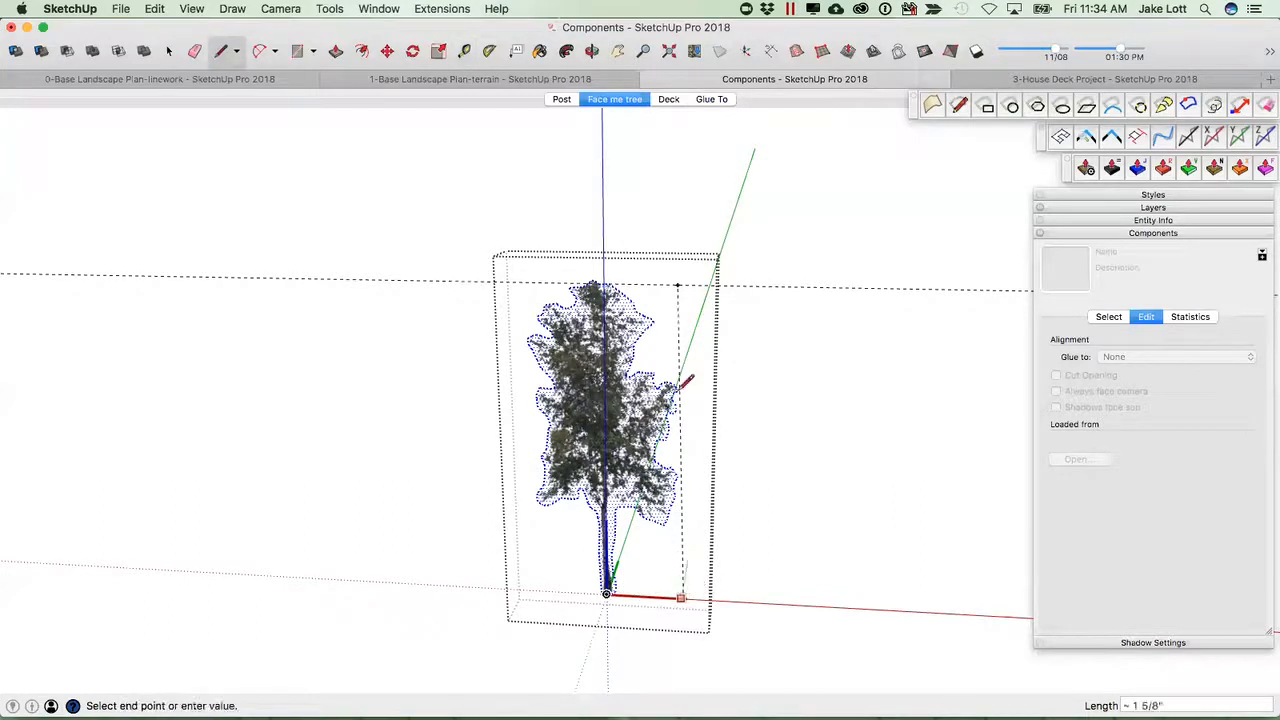
left_click(678, 286)
key("space")
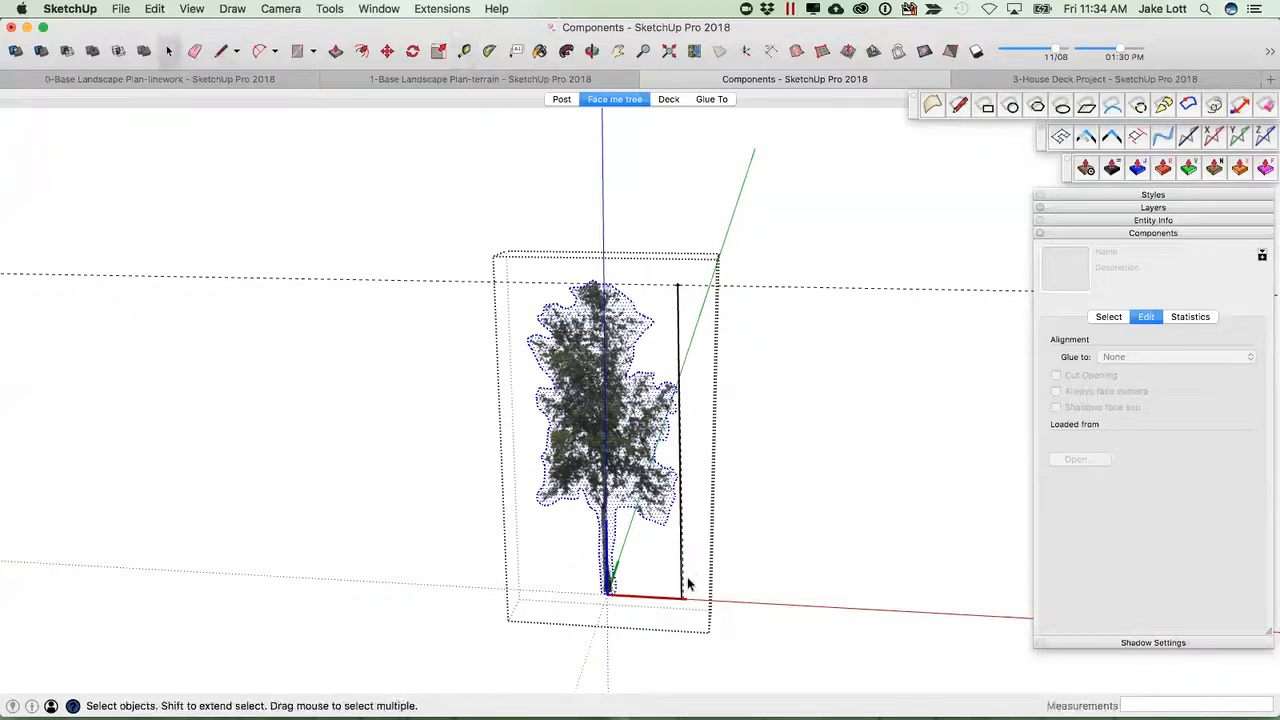
Measure the reference line with the Tape Measure and confirm resizing the active tree component.
key("t")
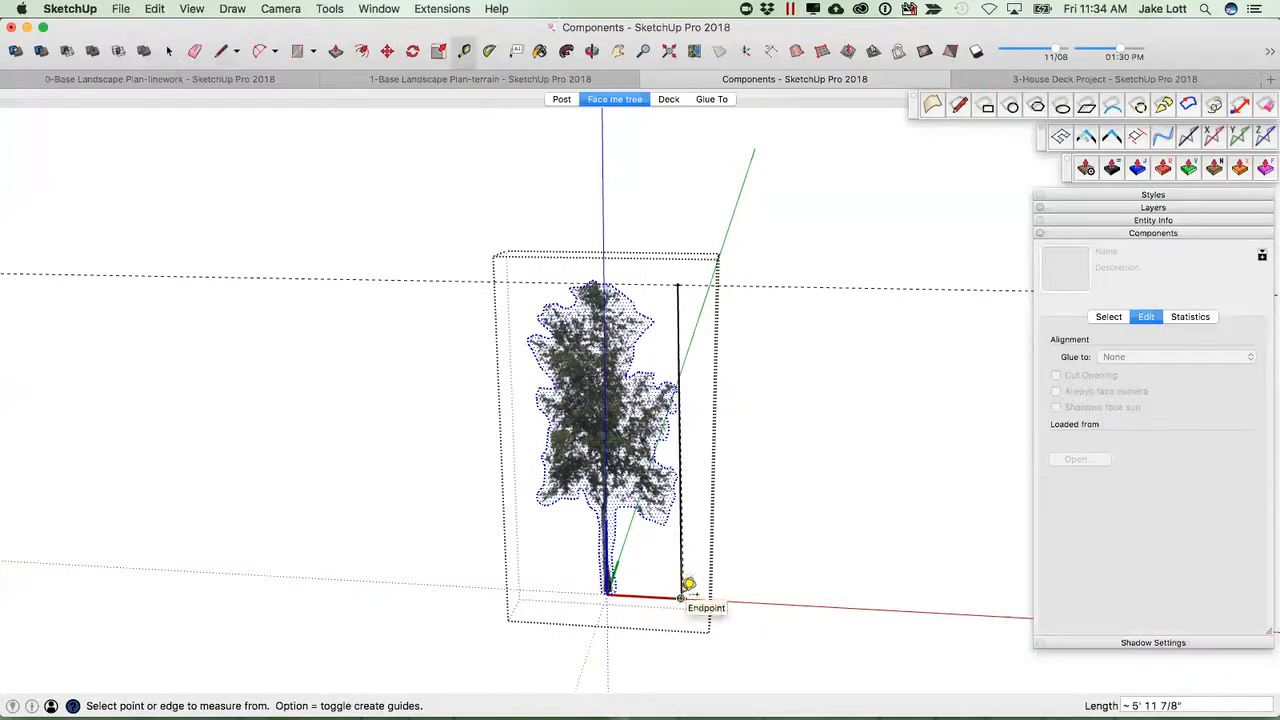
left_click(681, 598)
left_click(679, 285)
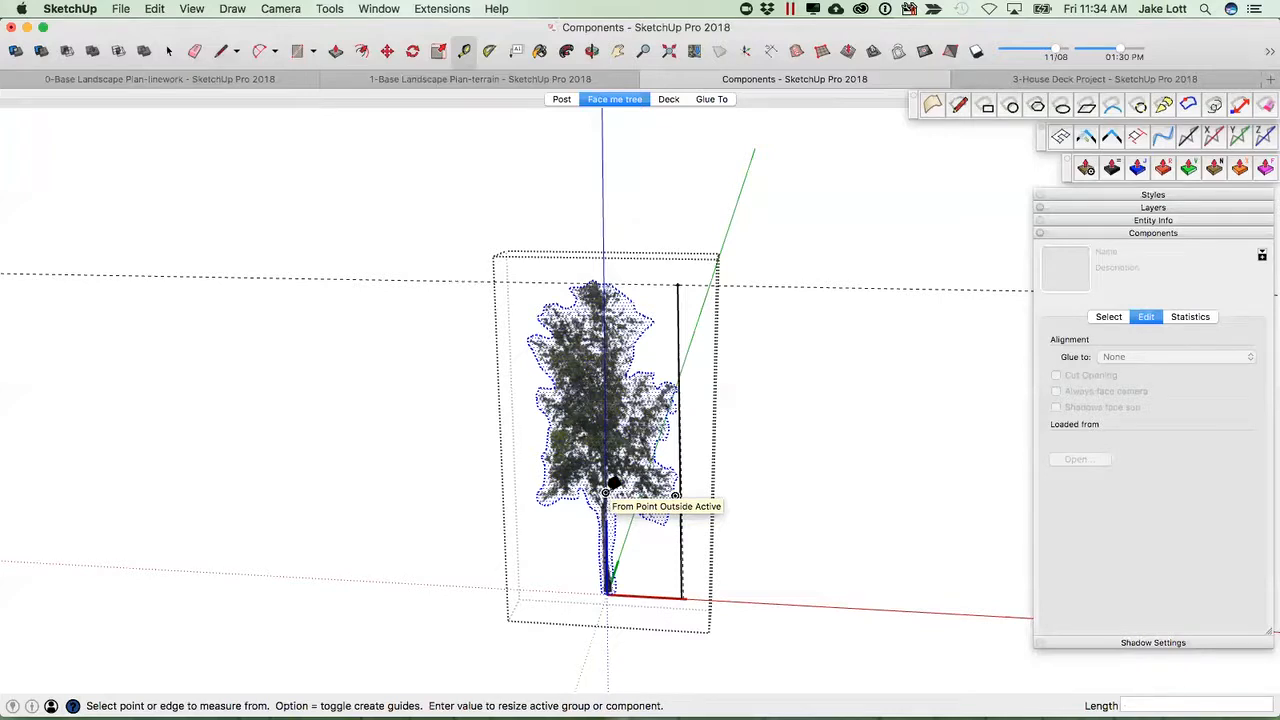
key("Return")
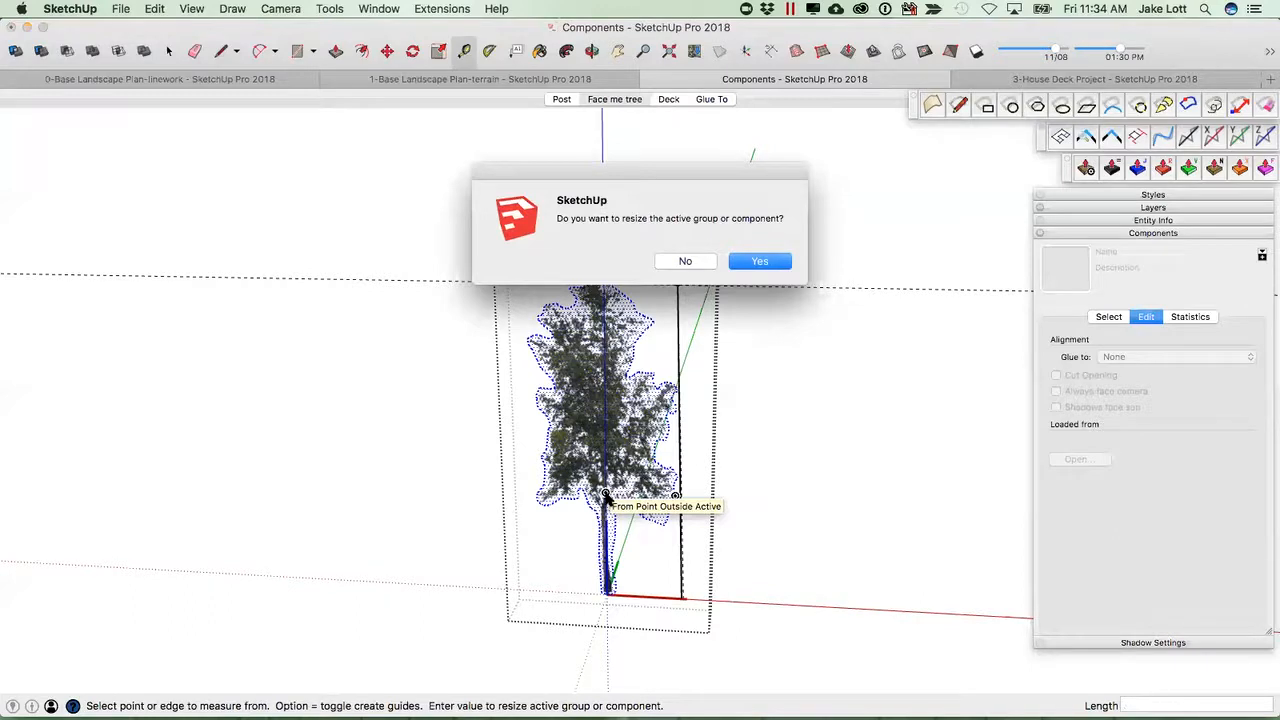
key("Return")
Erase the vertical reference line beside the tree.
scroll(605, 492, "down", 10)
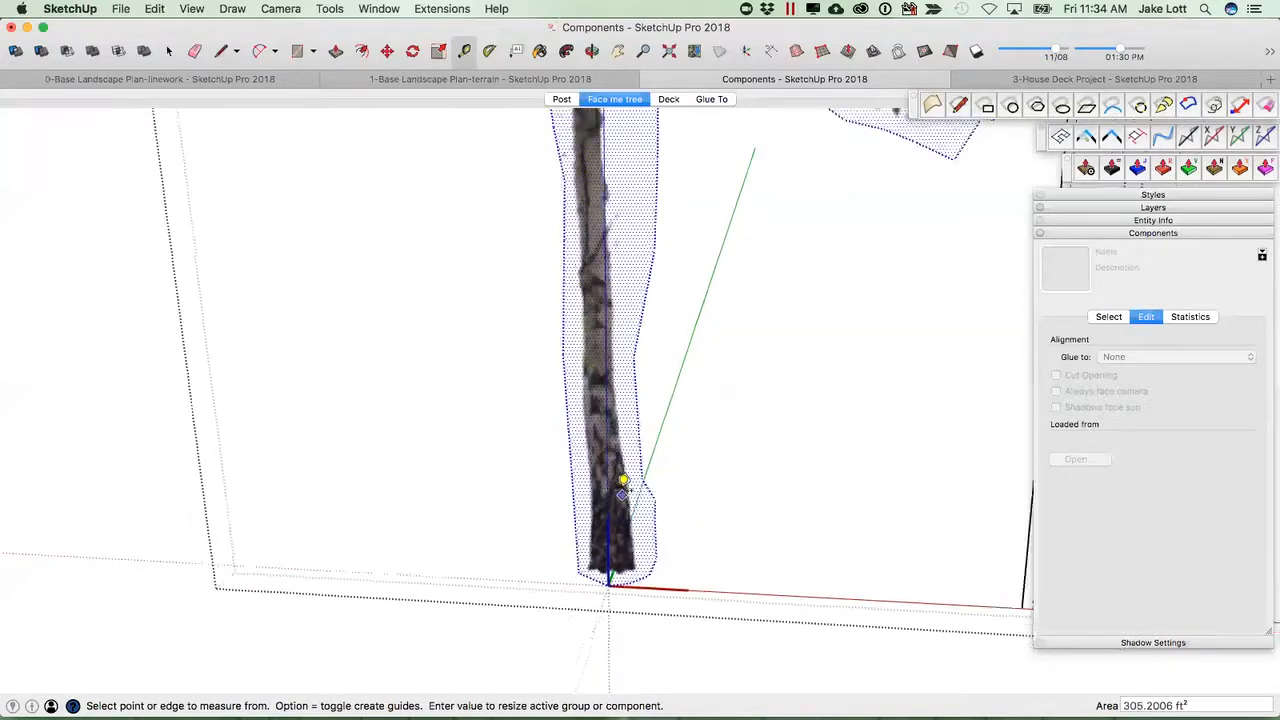
middle_click_drag(585, 467, 680, 417)
key("t")
left_click(657, 338)
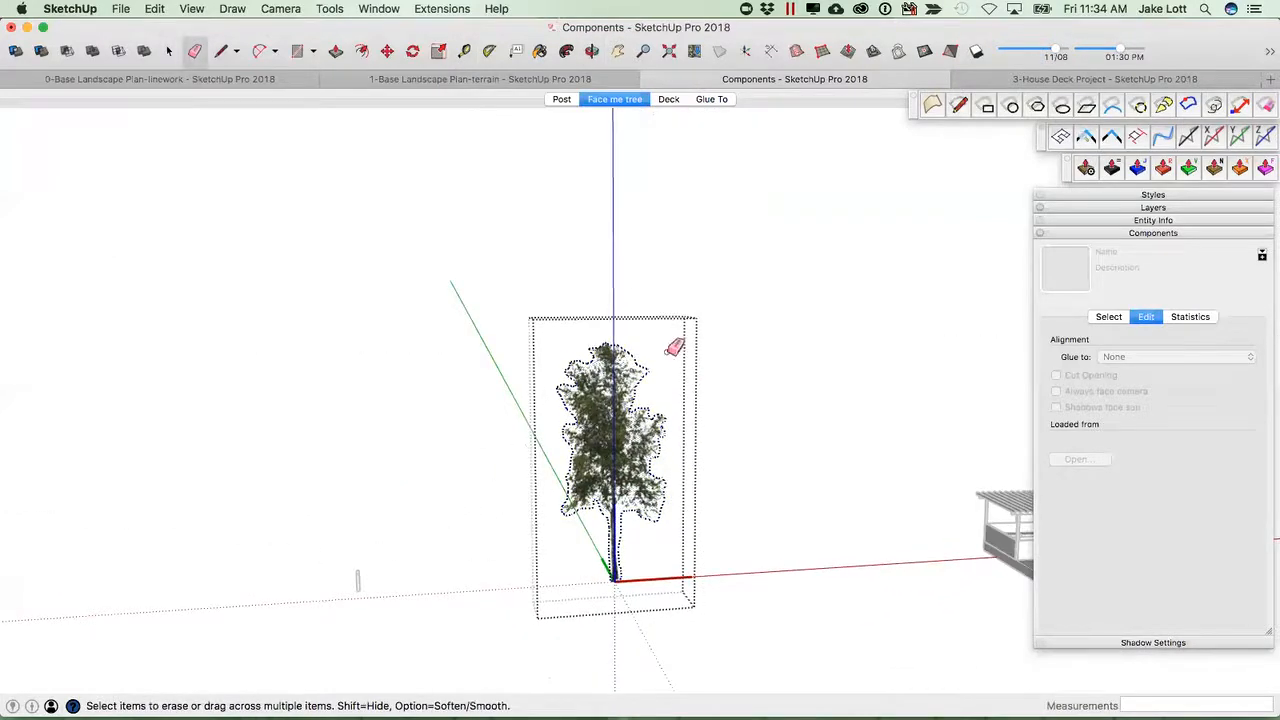
key("space")
Turn off the display of hidden geometry.
scroll(732, 592, "up", 1)
scroll(732, 598, "up", 2)
middle_click_drag(734, 594, 333, 185)
left_click(186, 9)
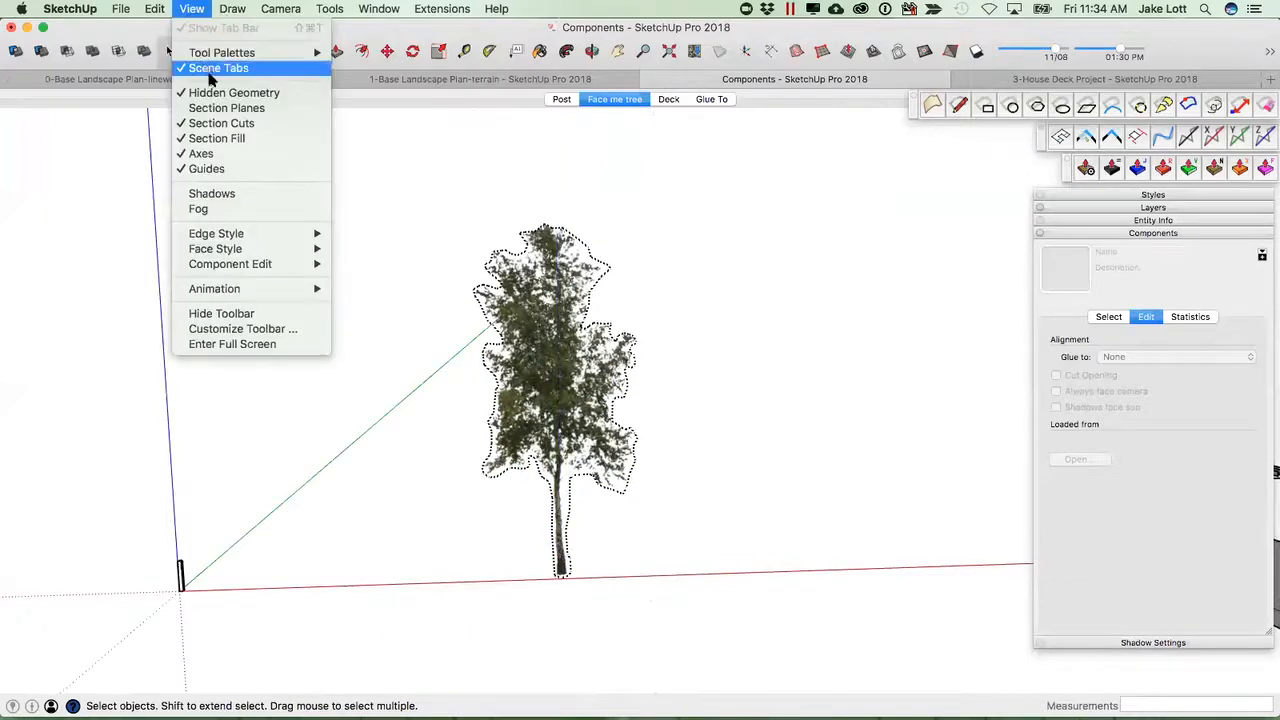
left_click(234, 93)
Paste the Birch Tree component into the landscape terrain model and place it on the lawn.
left_click(567, 425)
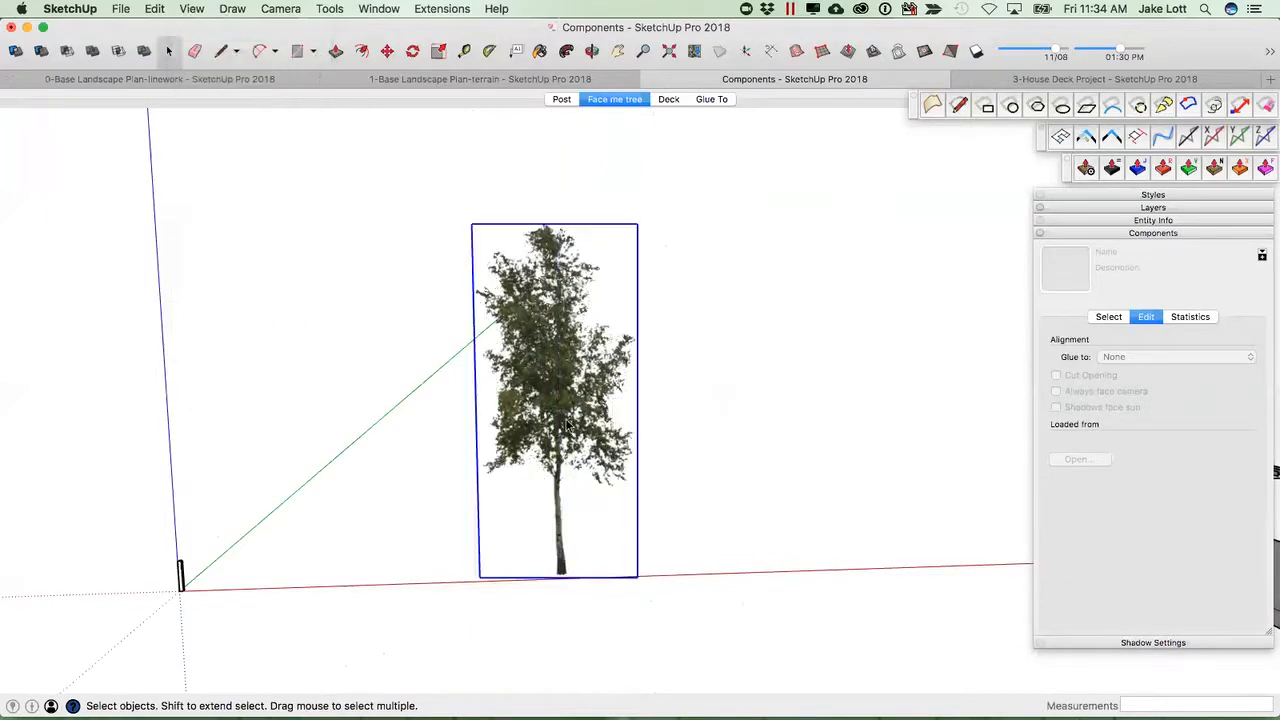
left_click(407, 80)
key("super+v")
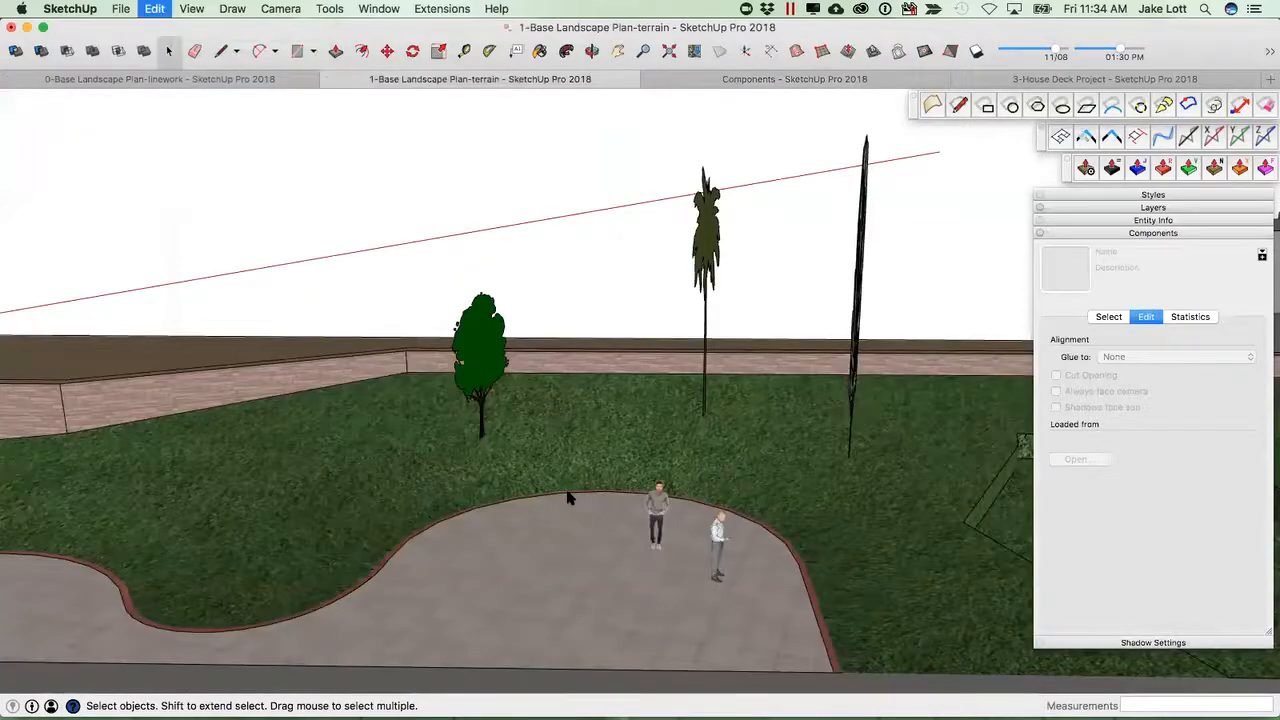
scroll(560, 440, "down", 3)
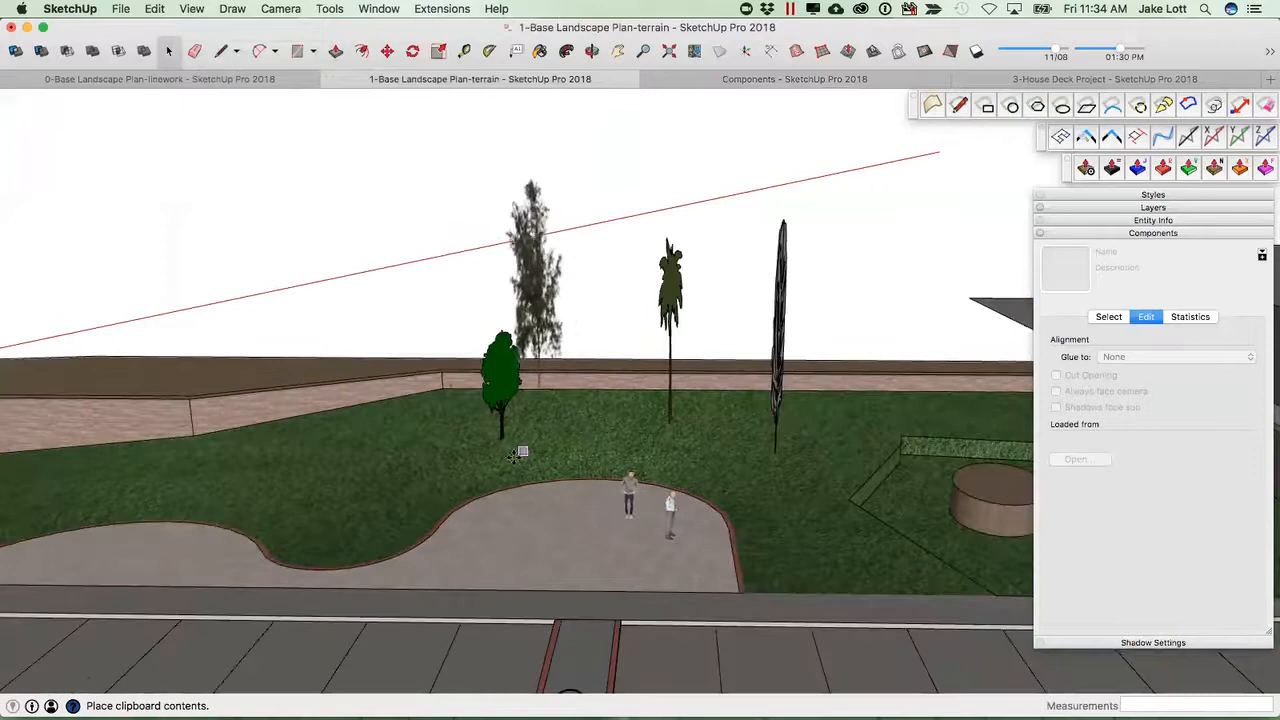
left_click(430, 458)
Place another Birch Tree from the in-model components list onto the lawn.
scroll(437, 434, "up", 1)
middle_click_drag(437, 434, 400, 455)
scroll(401, 500, "up", 3)
scroll(404, 502, "down", 2)
key("space")
left_click(1133, 234)
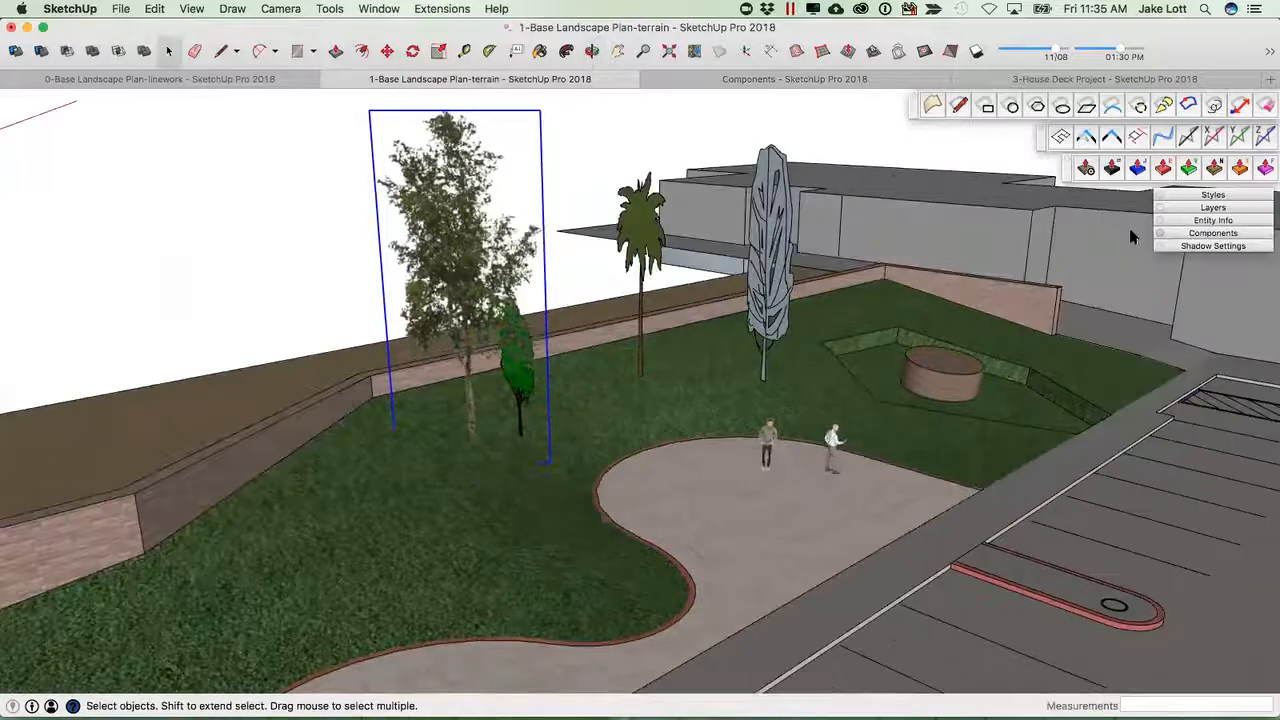
left_click(1202, 233)
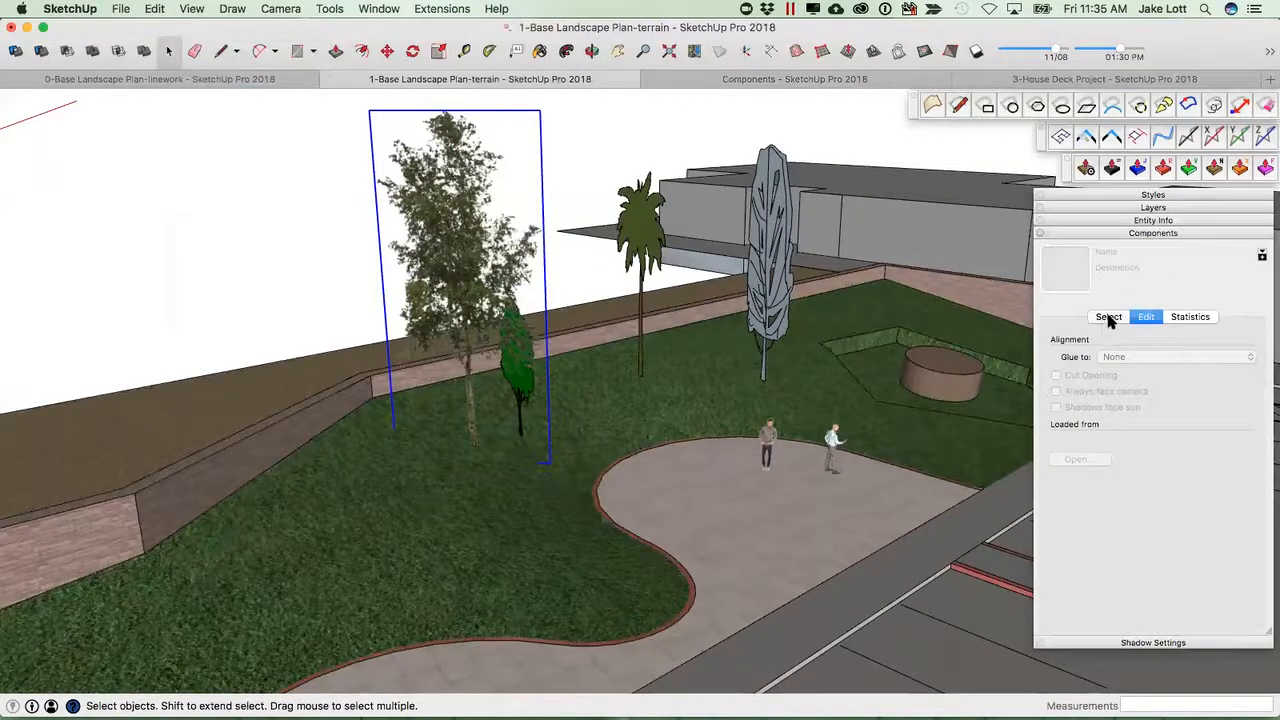
left_click(1108, 317)
left_click(1086, 344)
scroll(1090, 430, "down", 10)
scroll(1113, 457, "down", 10)
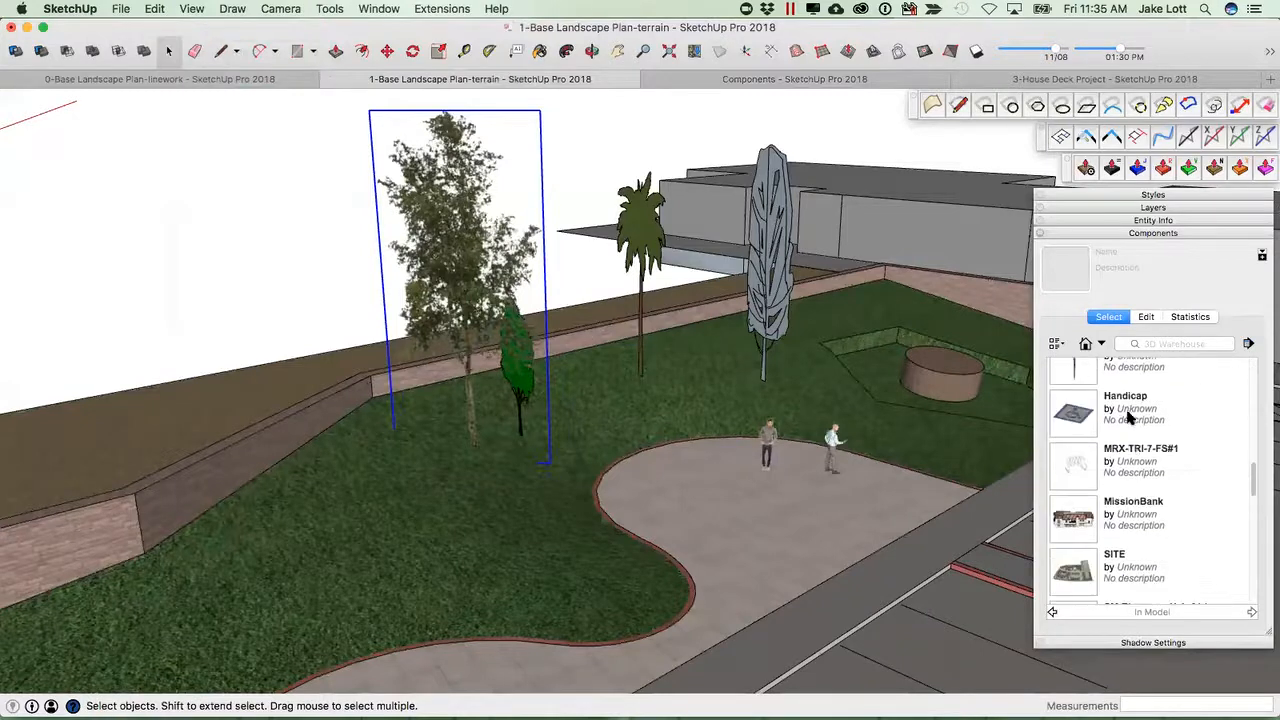
scroll(1125, 503, "up", 6)
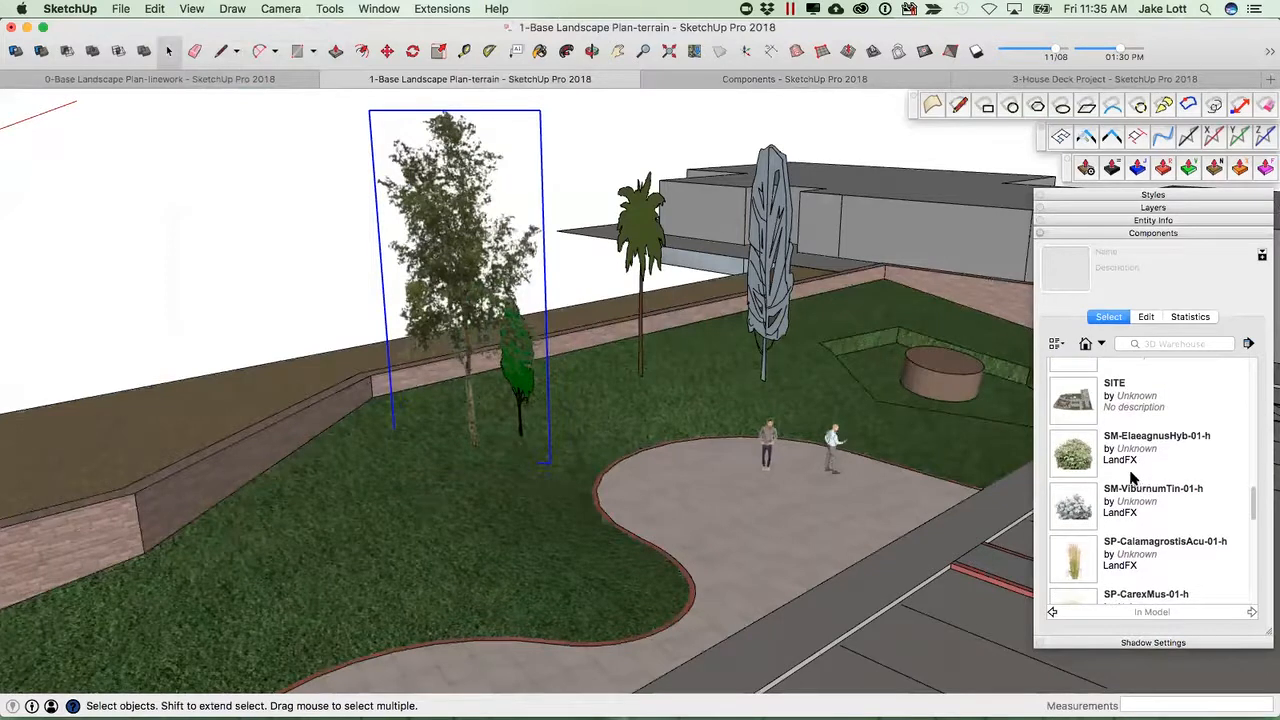
scroll(1126, 513, "up", 8)
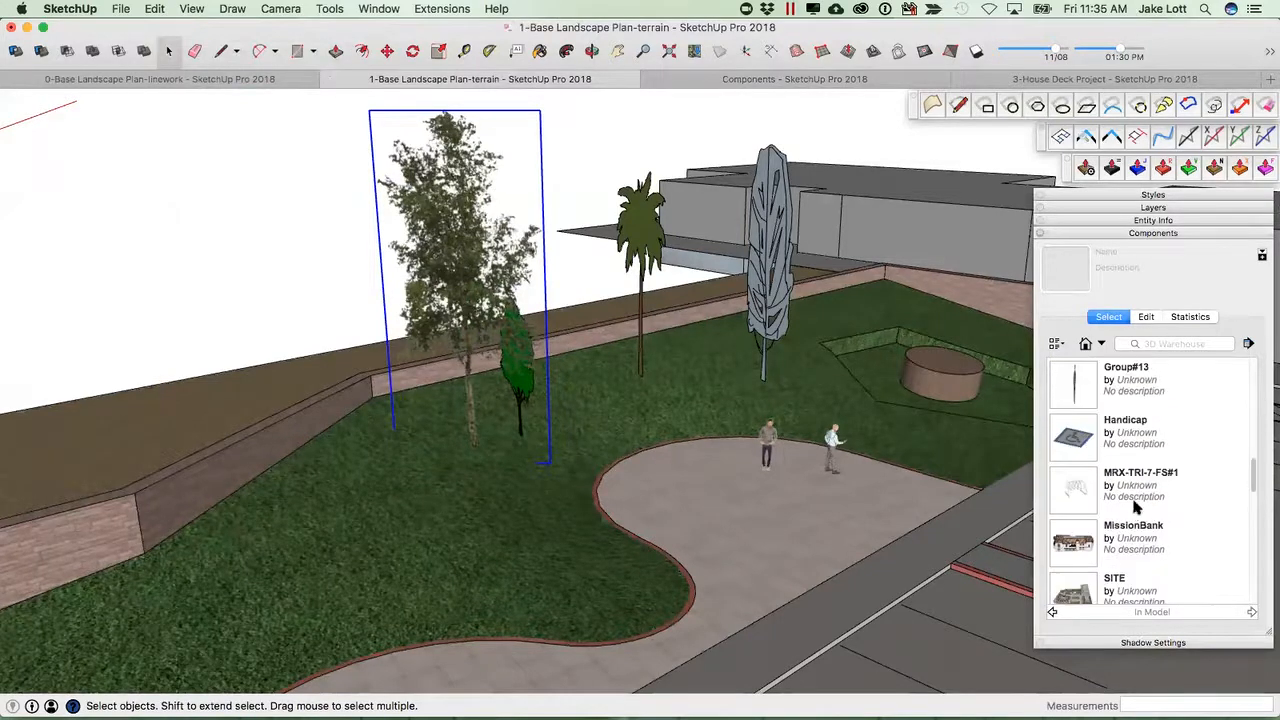
scroll(1134, 460, "up", 1)
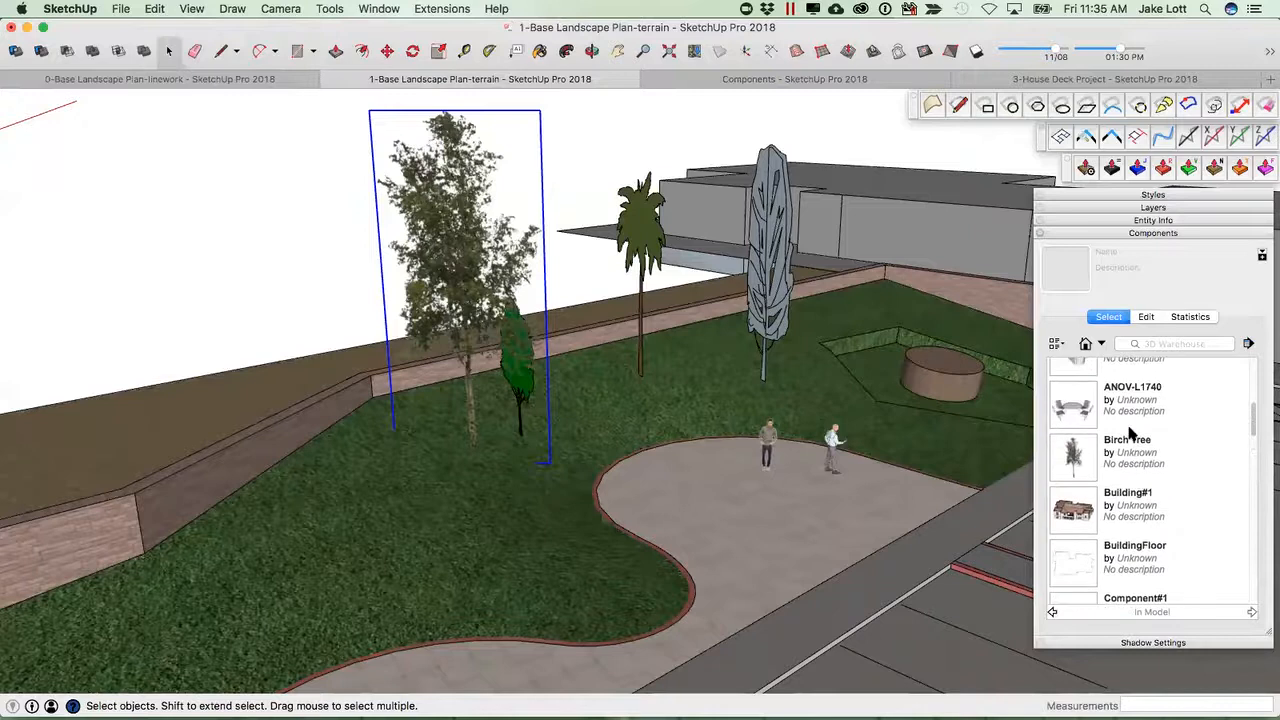
left_click(1079, 454)
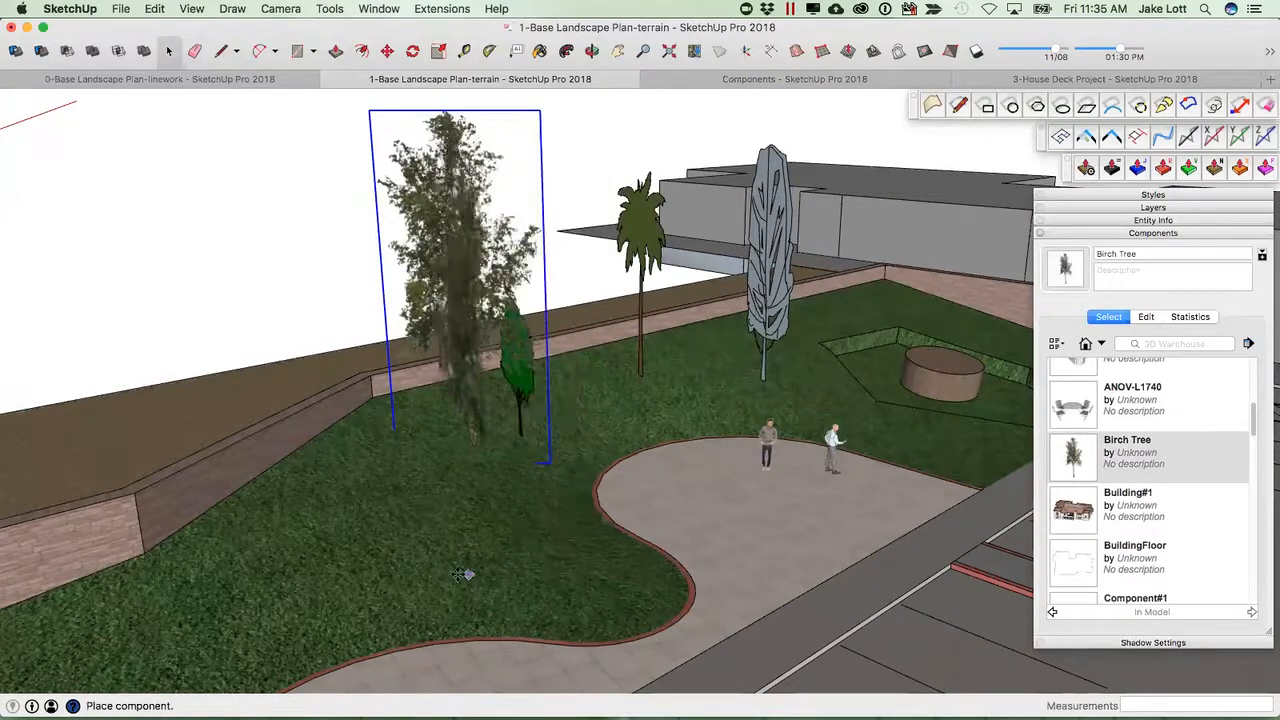
left_click(285, 538)
Move the new Birch Tree onto the lawn beside the retaining wall.
scroll(443, 547, "down", 5)
middle_click_drag(408, 538, 500, 465)
scroll(500, 470, "down", 3)
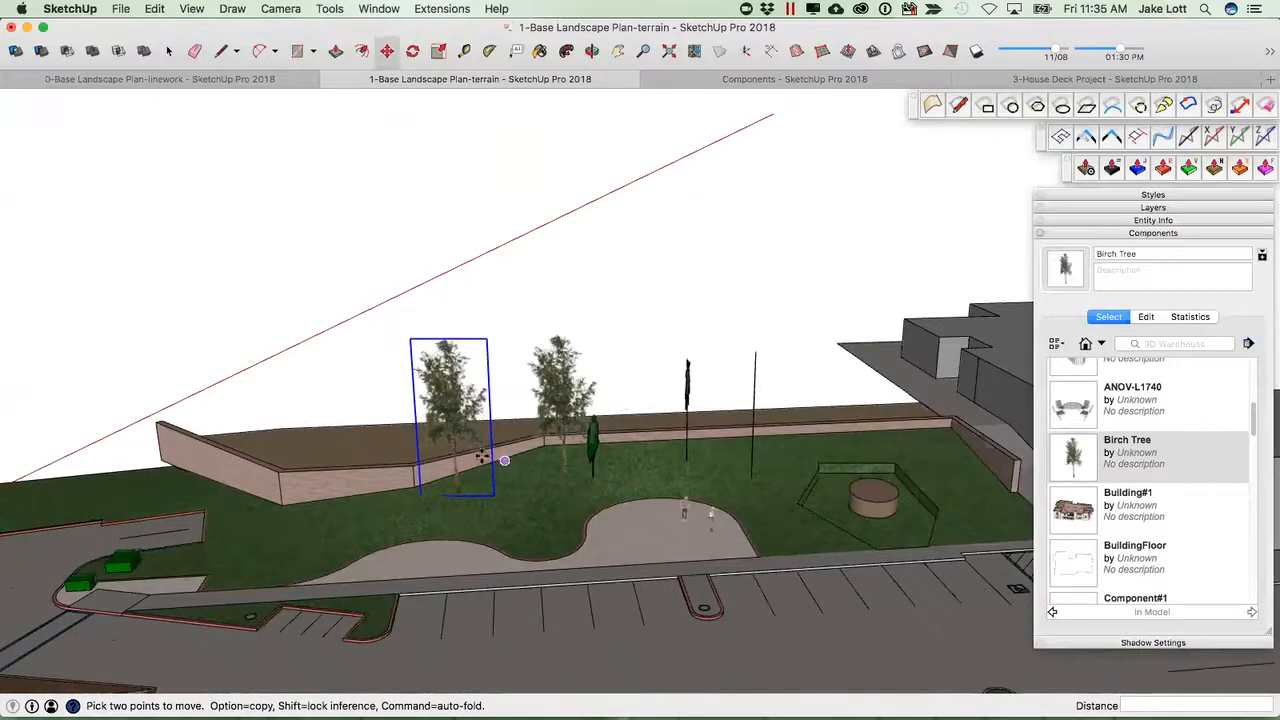
key("space")
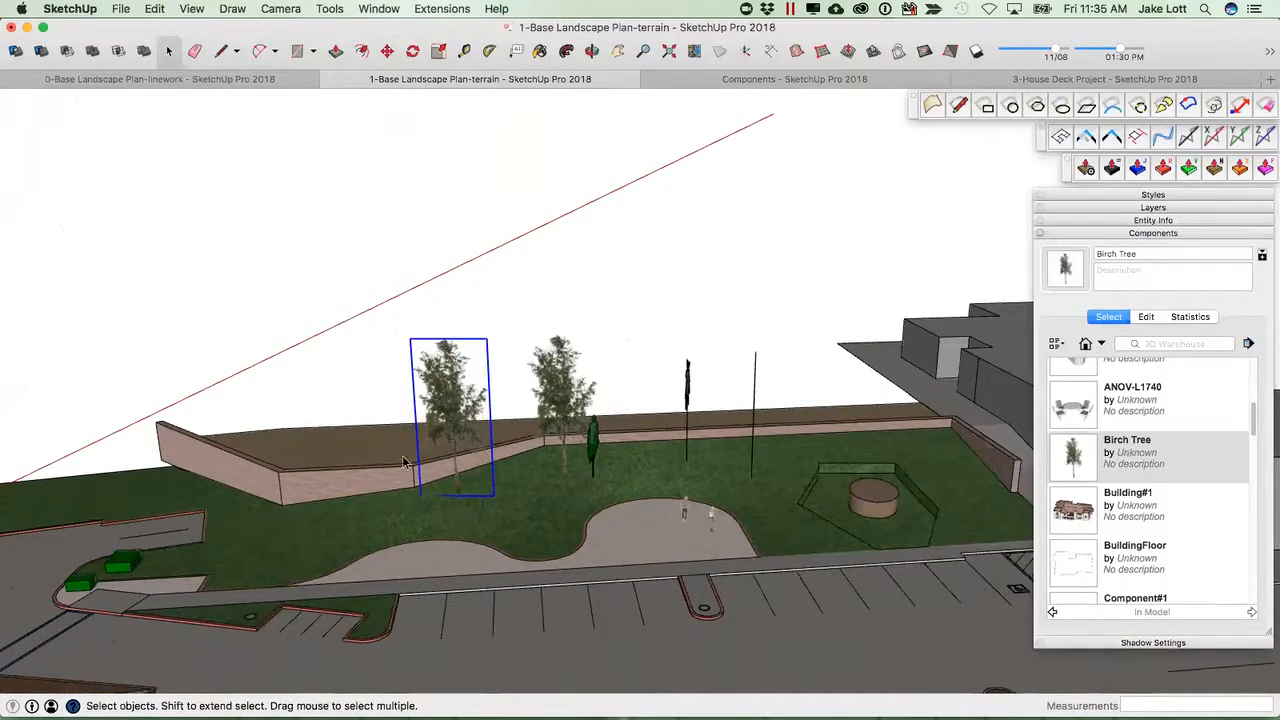
Select the two Birch Trees and nearby plant components, start Raytracer Spraycan, and set its spray radius to 10'.
left_click_drag(371, 316, 372, 318)
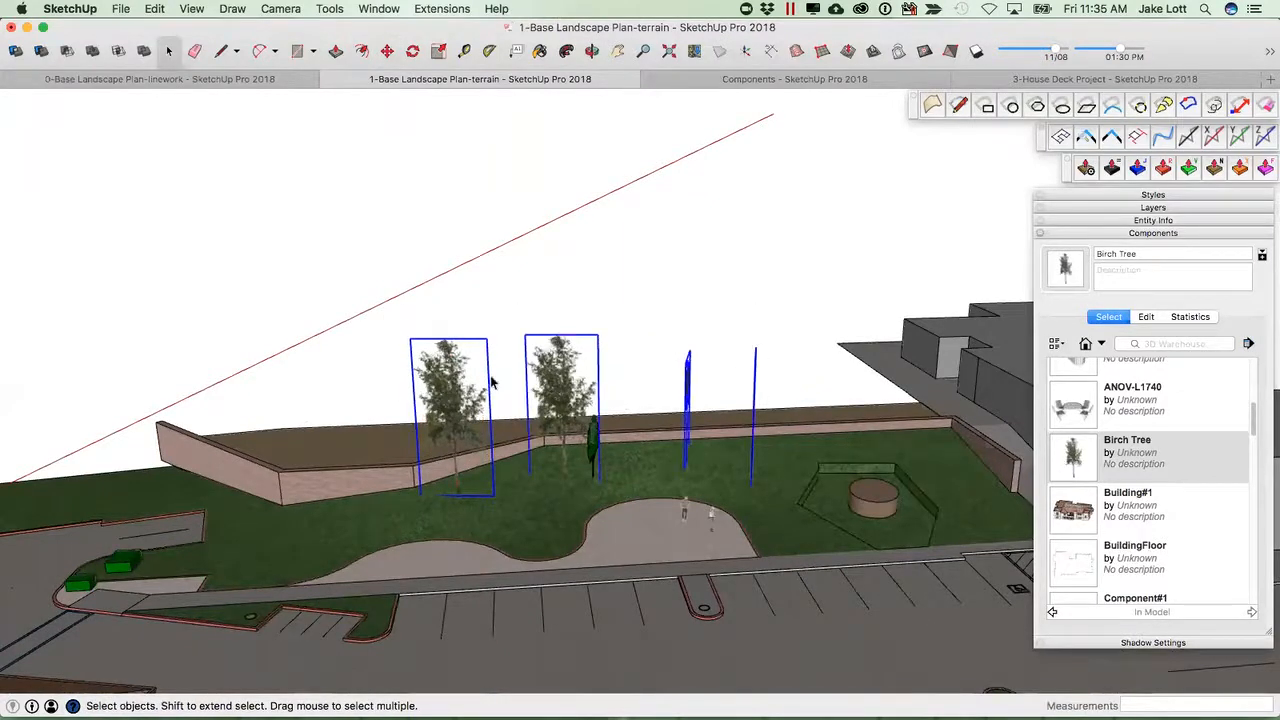
left_click(594, 445, "shift")
left_click(440, 10)
mouse_move(463, 204)
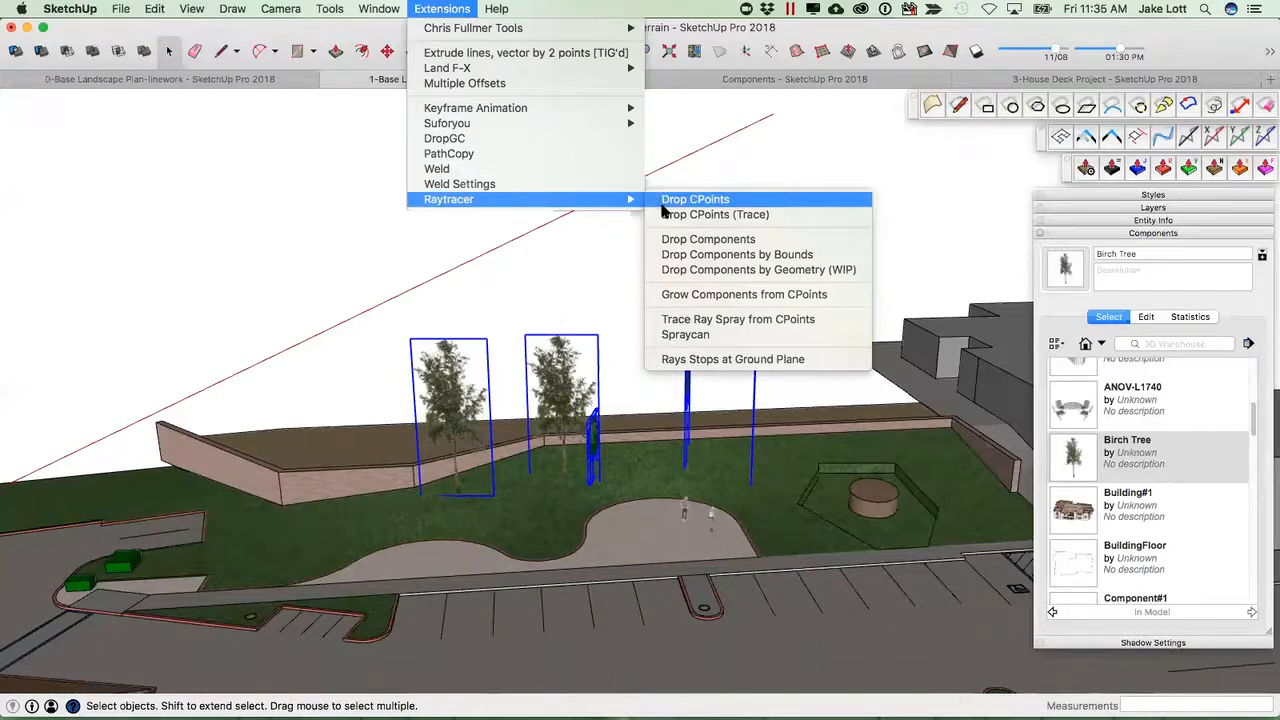
left_click(684, 336)
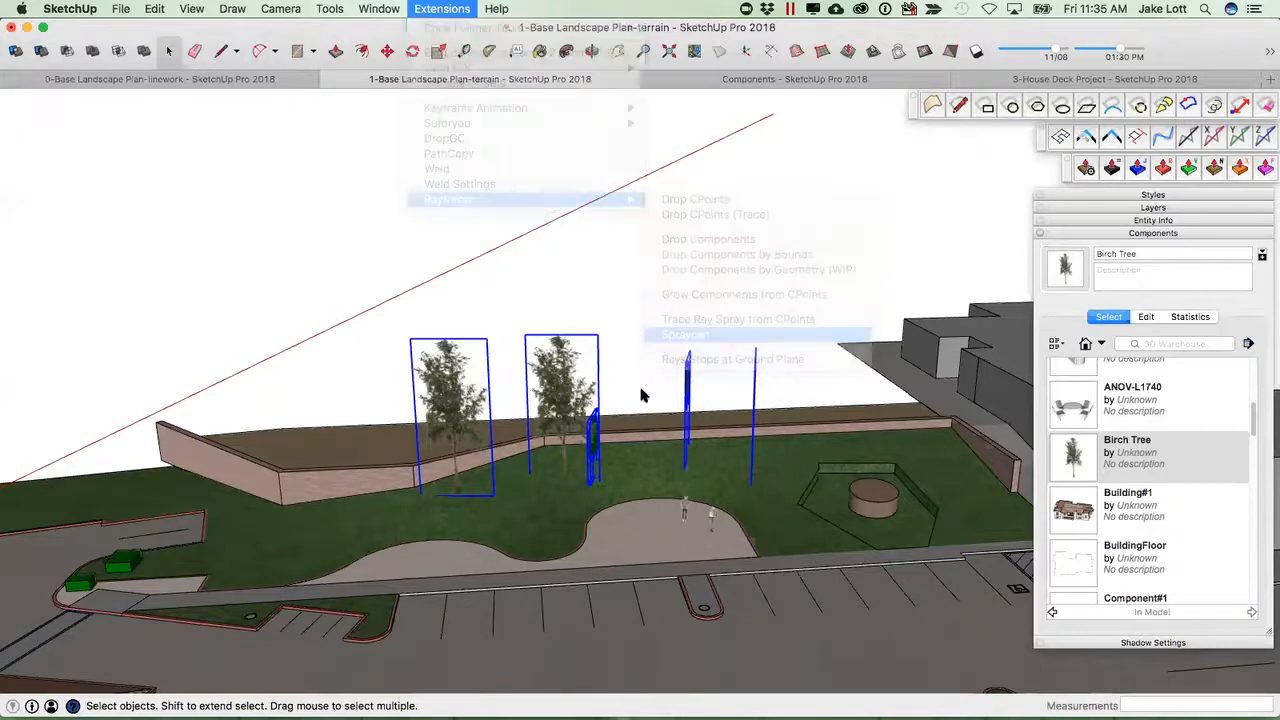
scroll(620, 448, "down", 10)
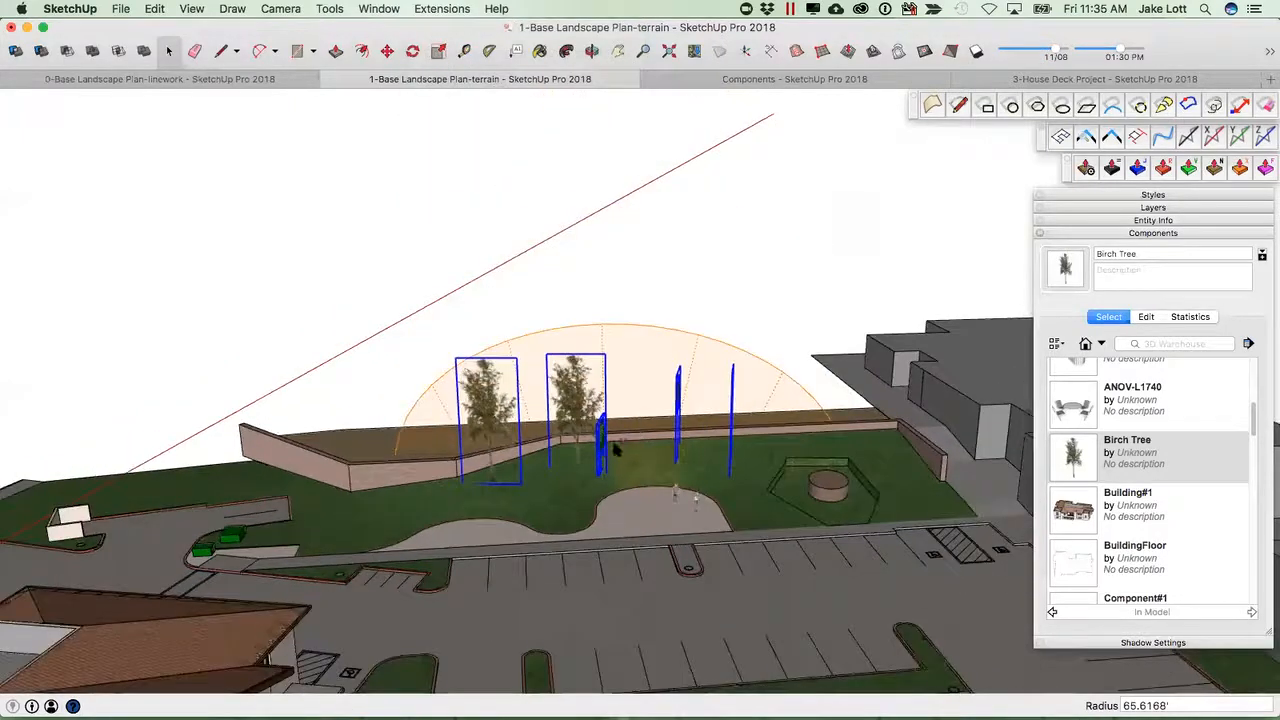
scroll(665, 625, "down", 3)
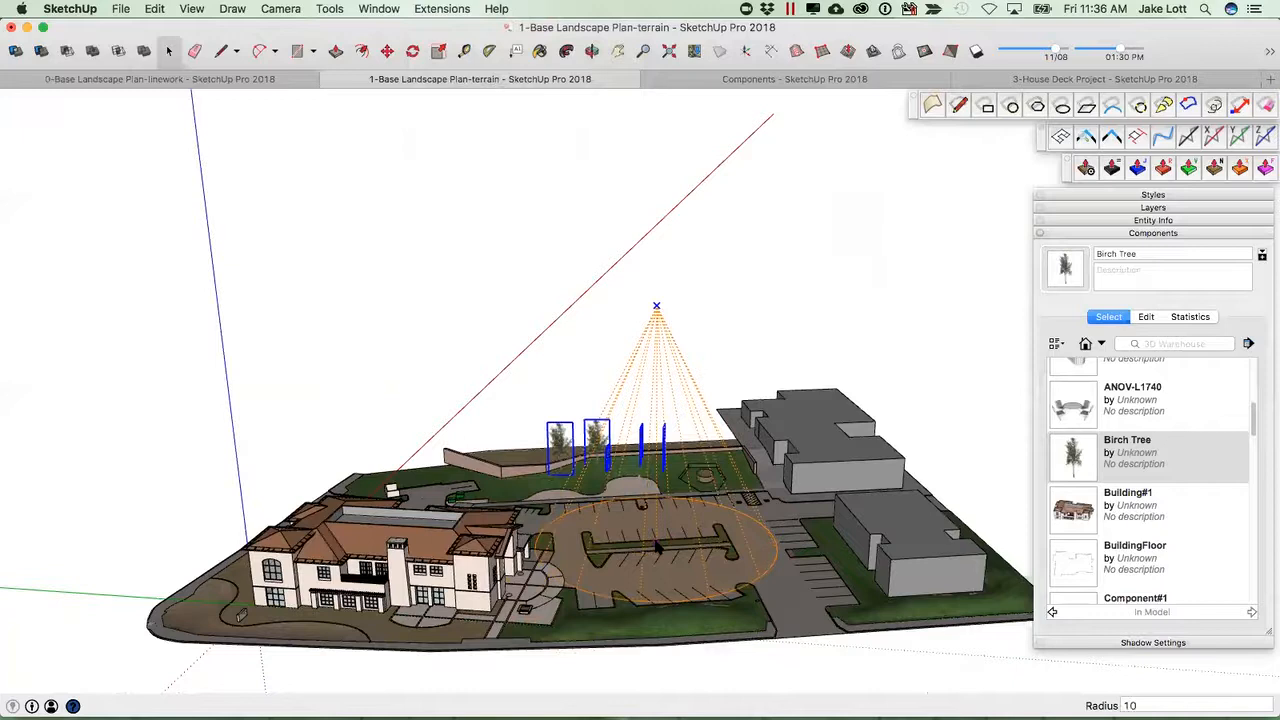
key("Return")
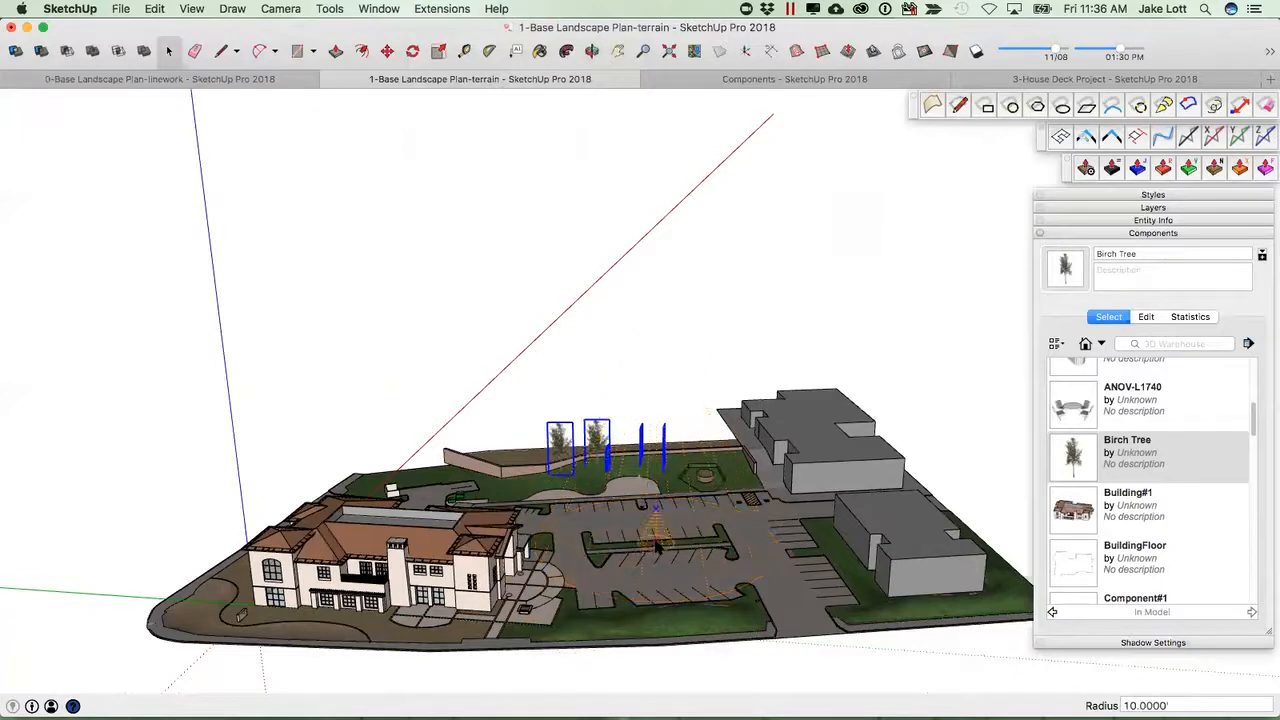
Spray copies of the selected trees onto the lawn along the retaining wall.
scroll(655, 544, "up", 10)
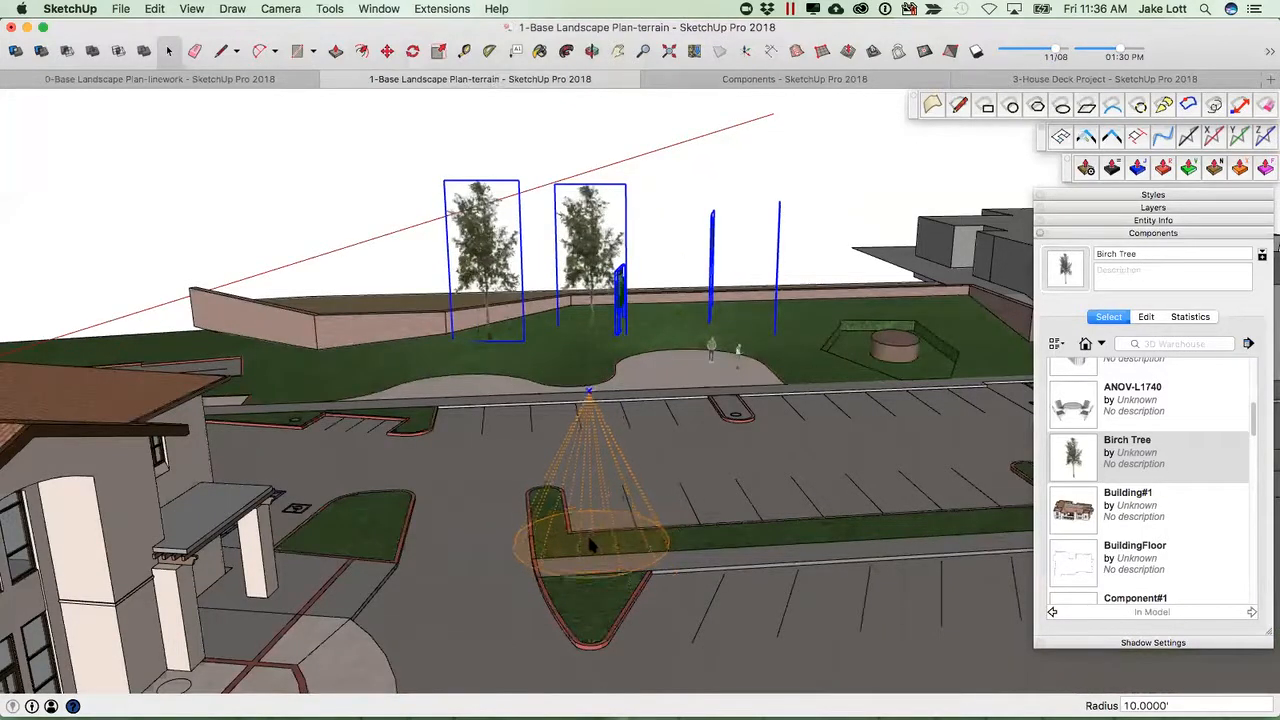
scroll(597, 545, "down", 5)
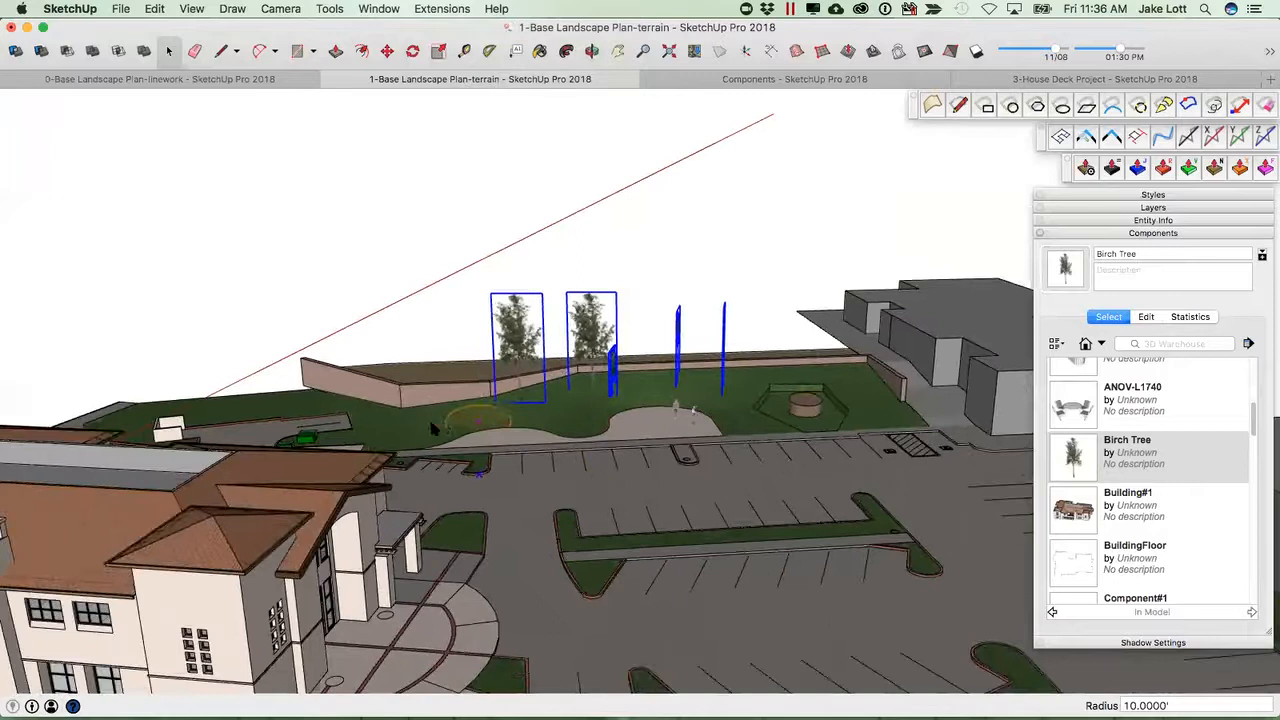
left_click(427, 430)
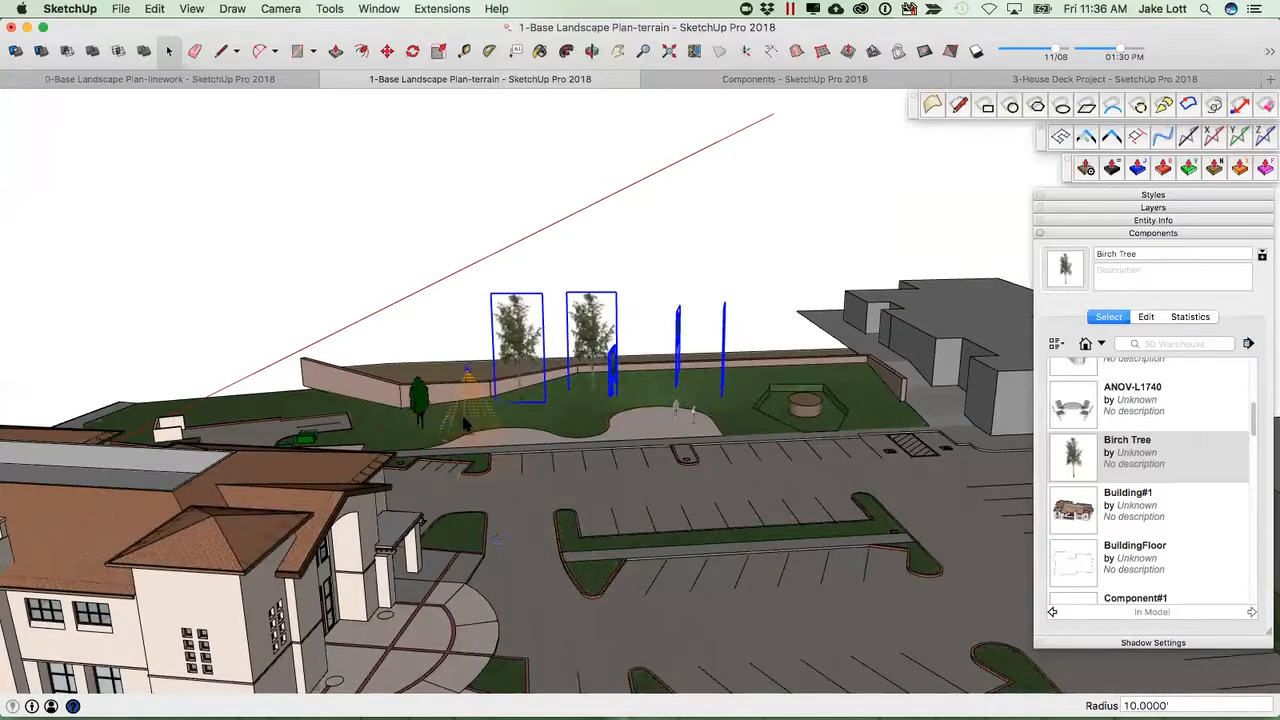
left_click(465, 423)
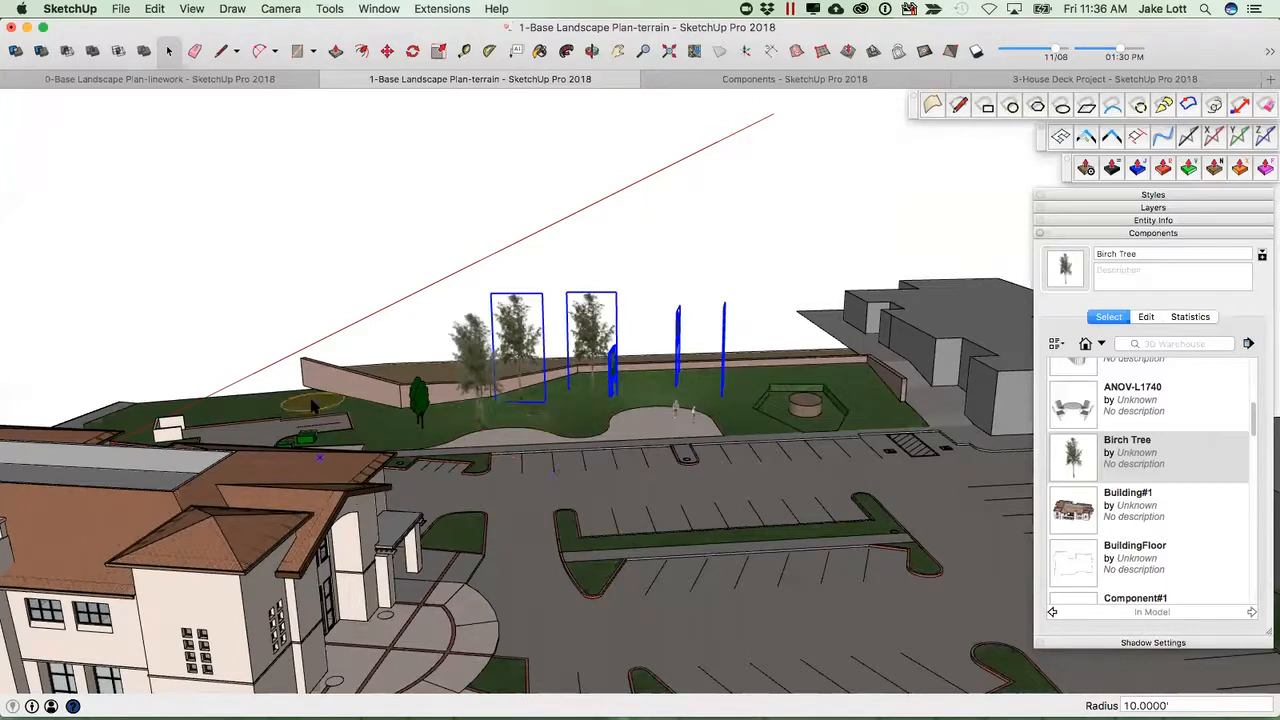
left_click_drag(203, 408, 144, 410)
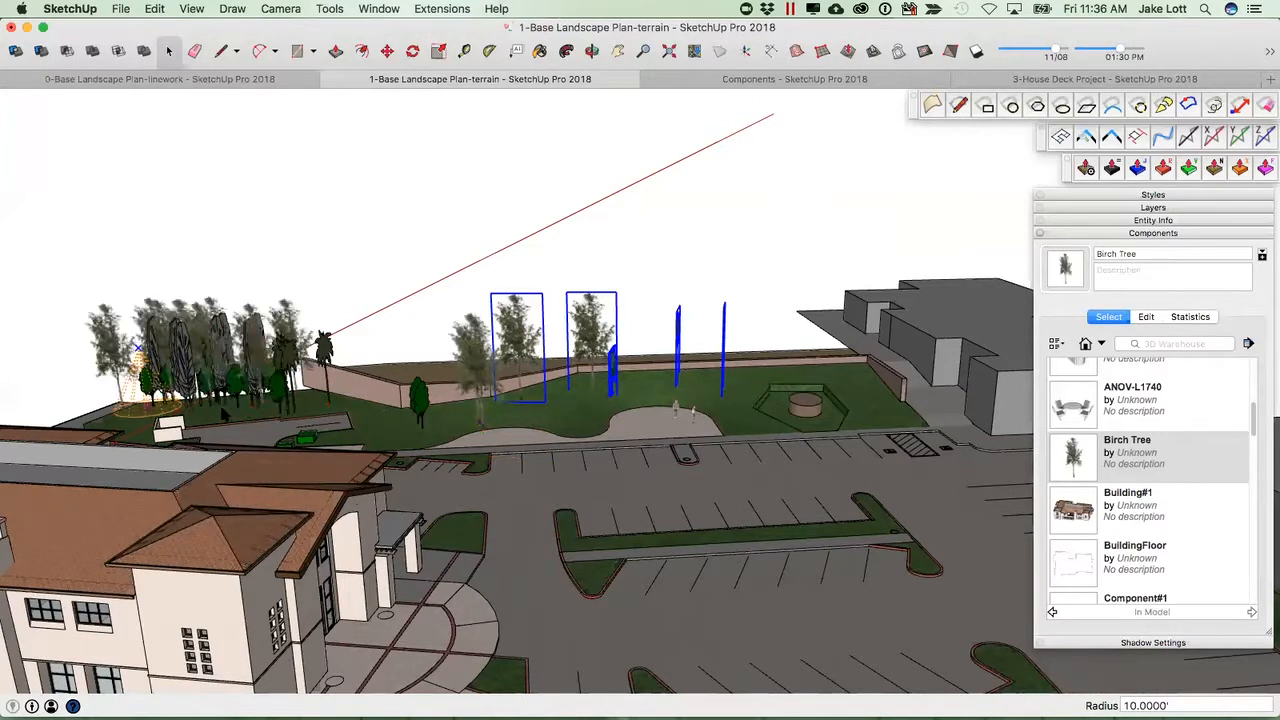
Spray more trees with a 40' radius across the hillside lawn and around the central lawn.
mouse_move(250, 404)
middle_mouse_down()
mouse_move(628, 563)
mouse_move(473, 477)
mouse_move(446, 486)
mouse_move(500, 505)
mouse_move(490, 580)
mouse_move(451, 610)
mouse_move(733, 453)
mouse_move(794, 537)
mouse_move(640, 530)
mouse_move(481, 547)
middle_mouse_up()
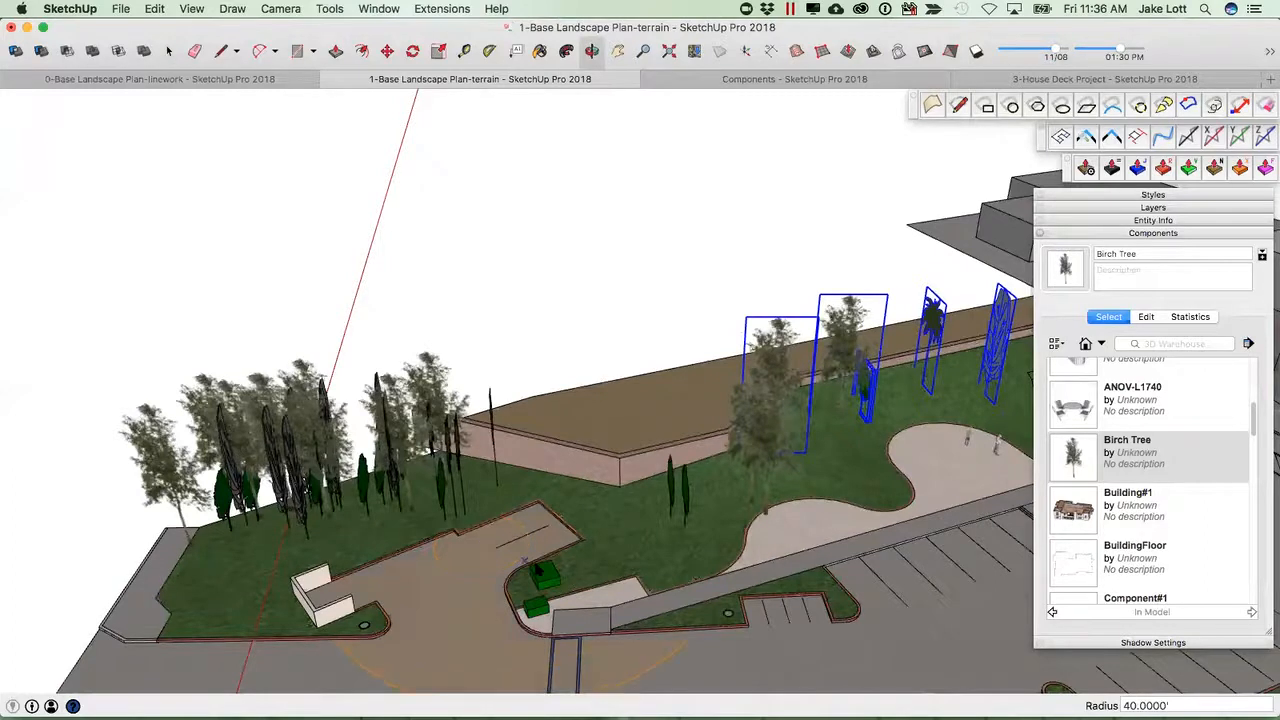
middle_click_drag(588, 508, 633, 484)
left_click(636, 482)
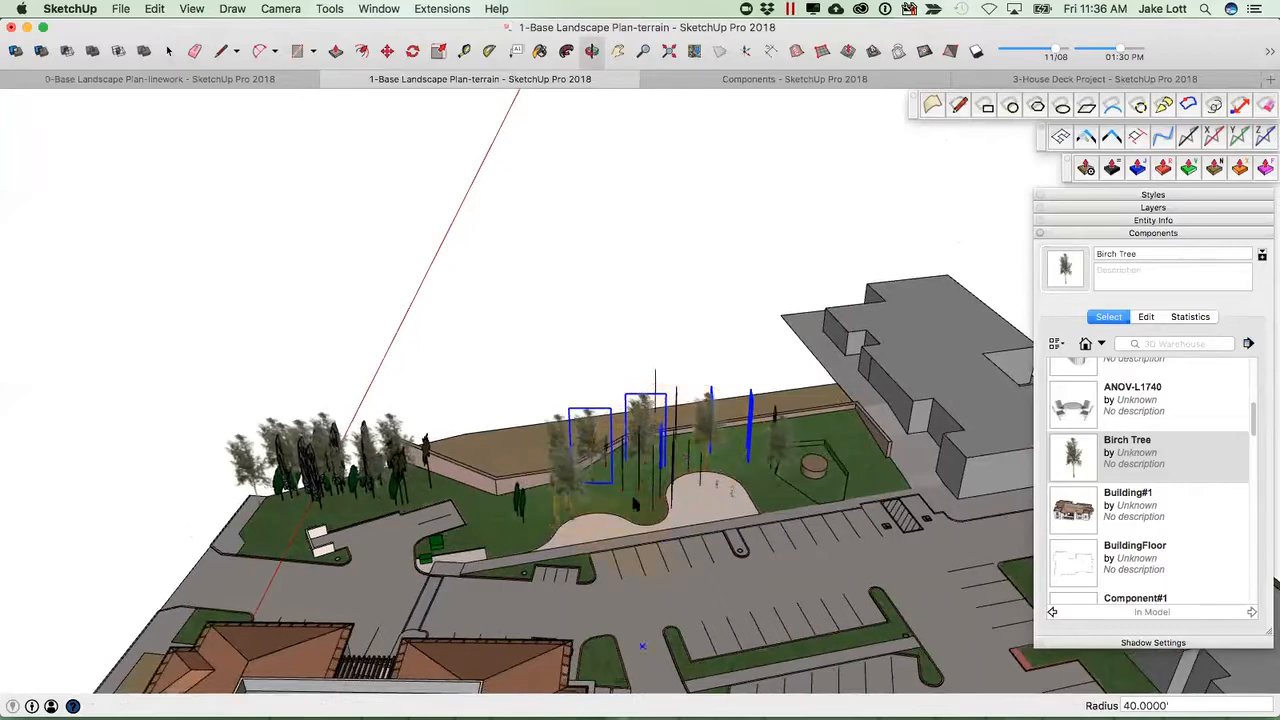
scroll(566, 466, "up", 3)
mouse_move(566, 466)
middle_mouse_down()
mouse_move(849, 412)
mouse_move(774, 446)
mouse_move(833, 537)
mouse_move(633, 440)
mouse_move(650, 421)
middle_mouse_up()
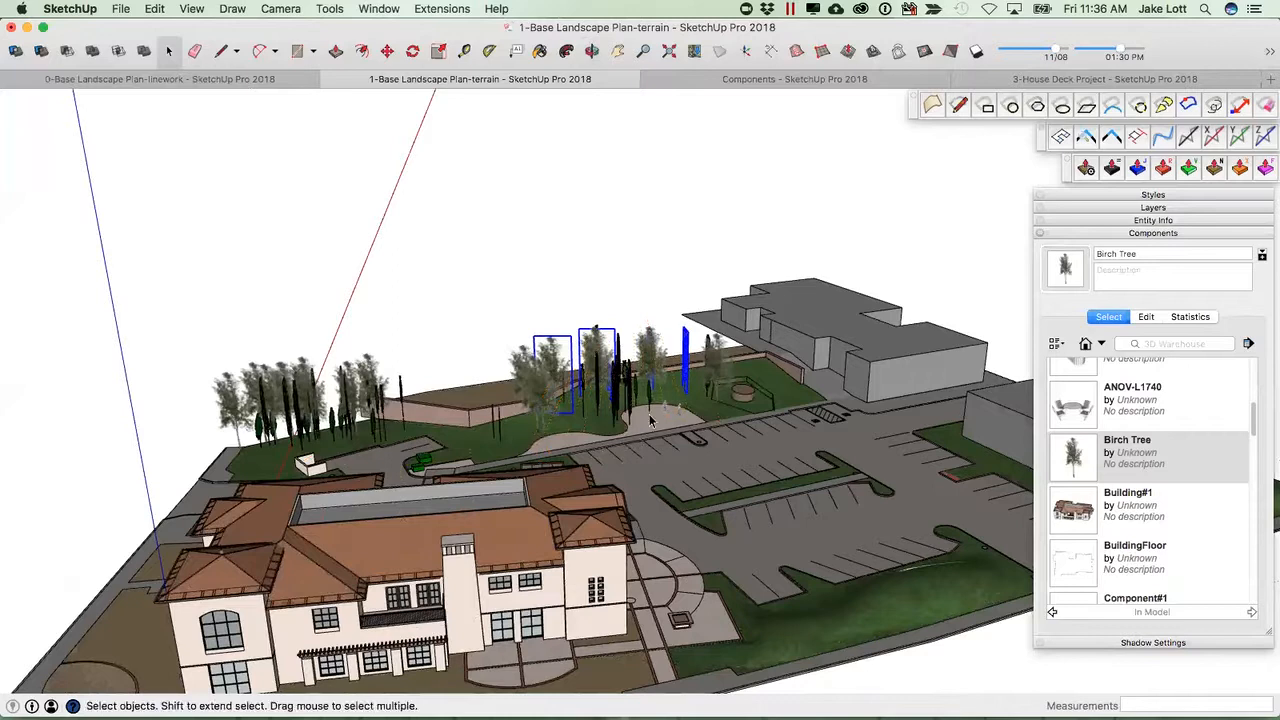
Open the Post scene in the Components model and examine the post's side profile up close.
left_click(732, 84)
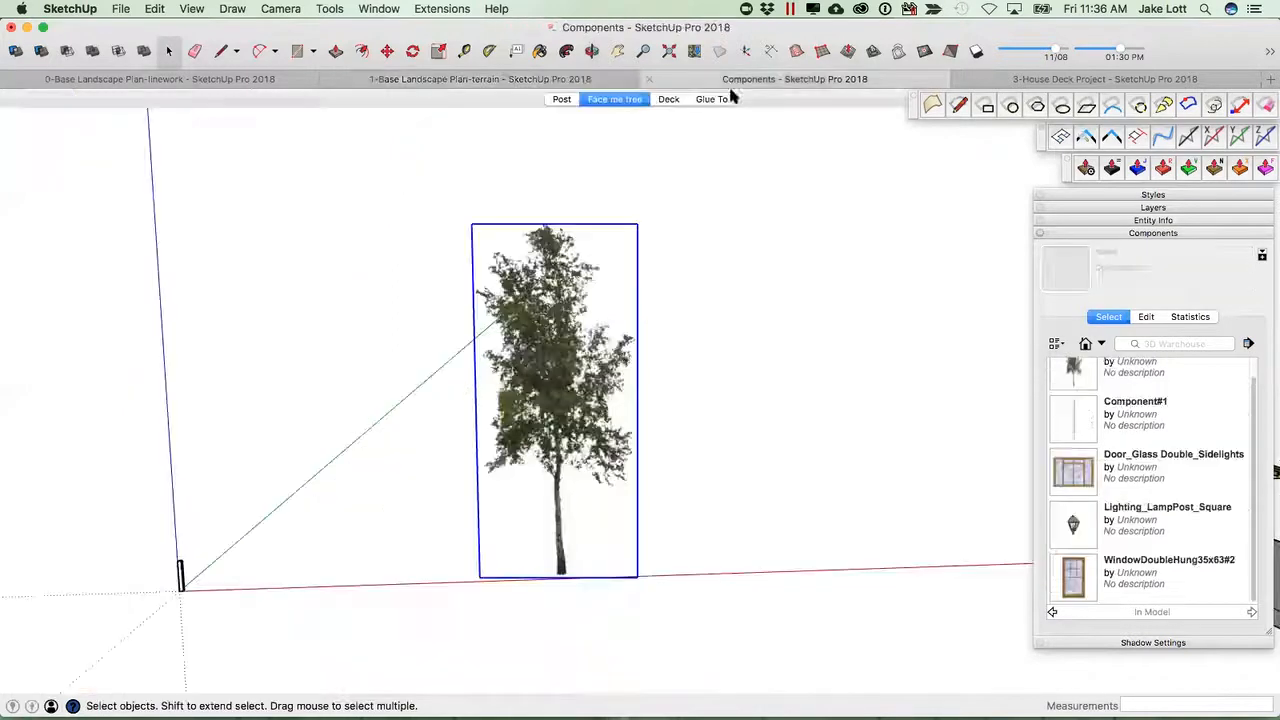
left_click(561, 99)
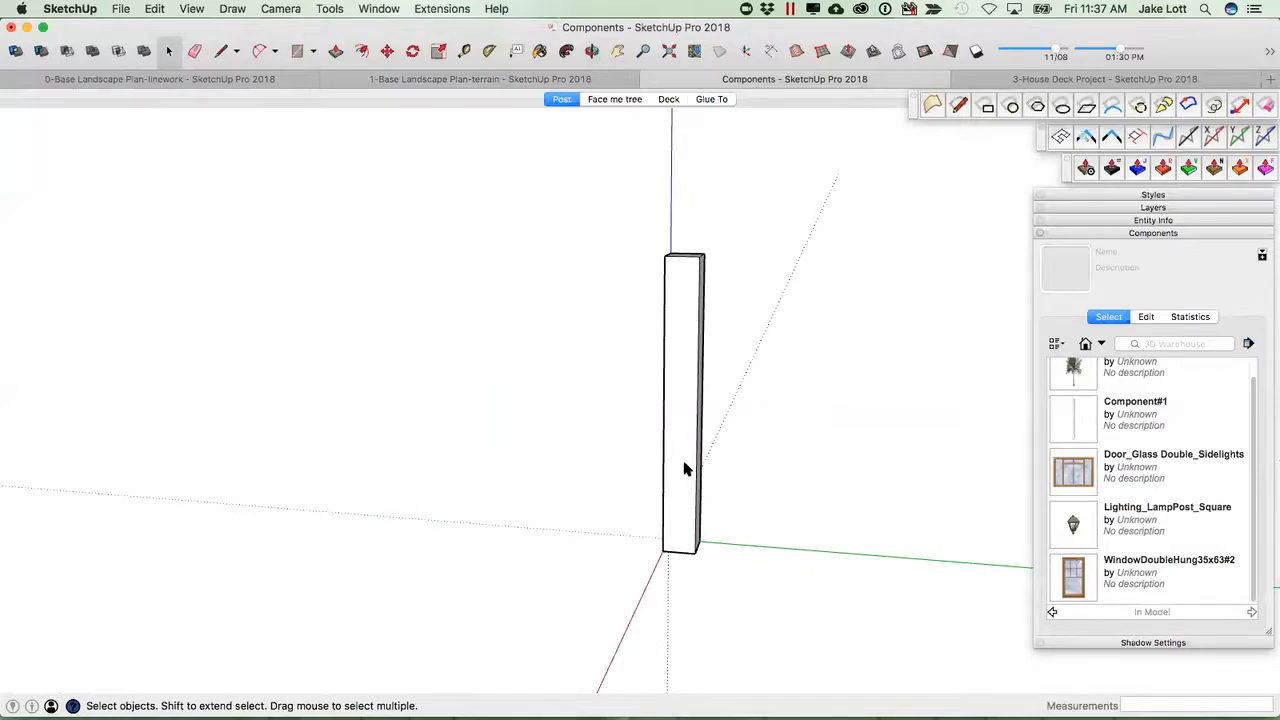
middle_click_drag(679, 412, 1043, 503)
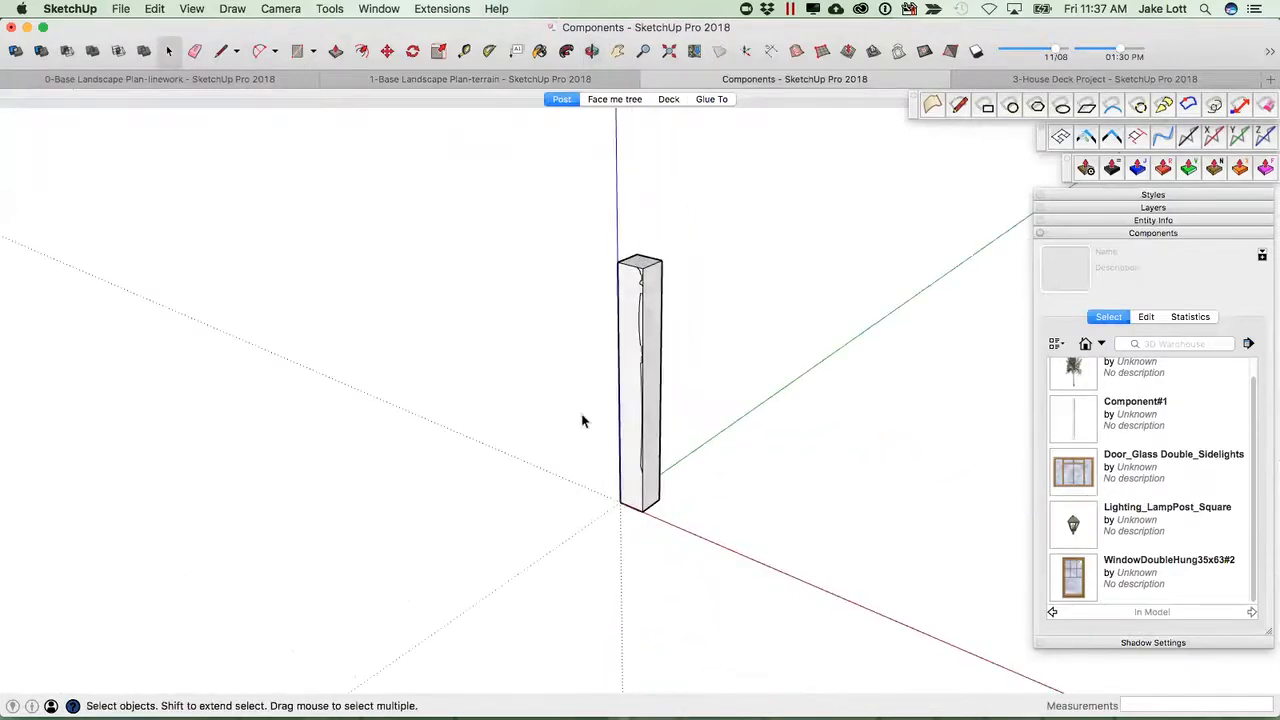
scroll(647, 412, "up", 5)
middle_click_drag(640, 437, 605, 440)
scroll(701, 462, "up", 3)
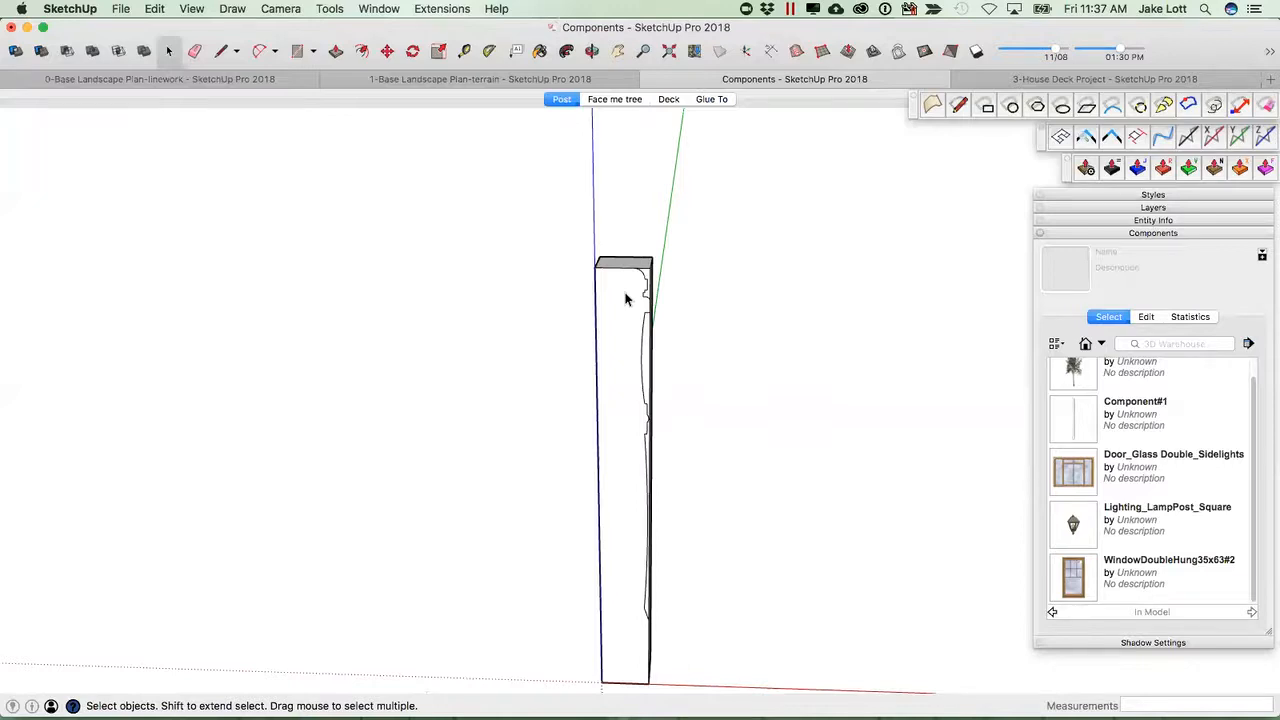
scroll(644, 289, "up", 1)
middle_click_drag(623, 451, 556, 328)
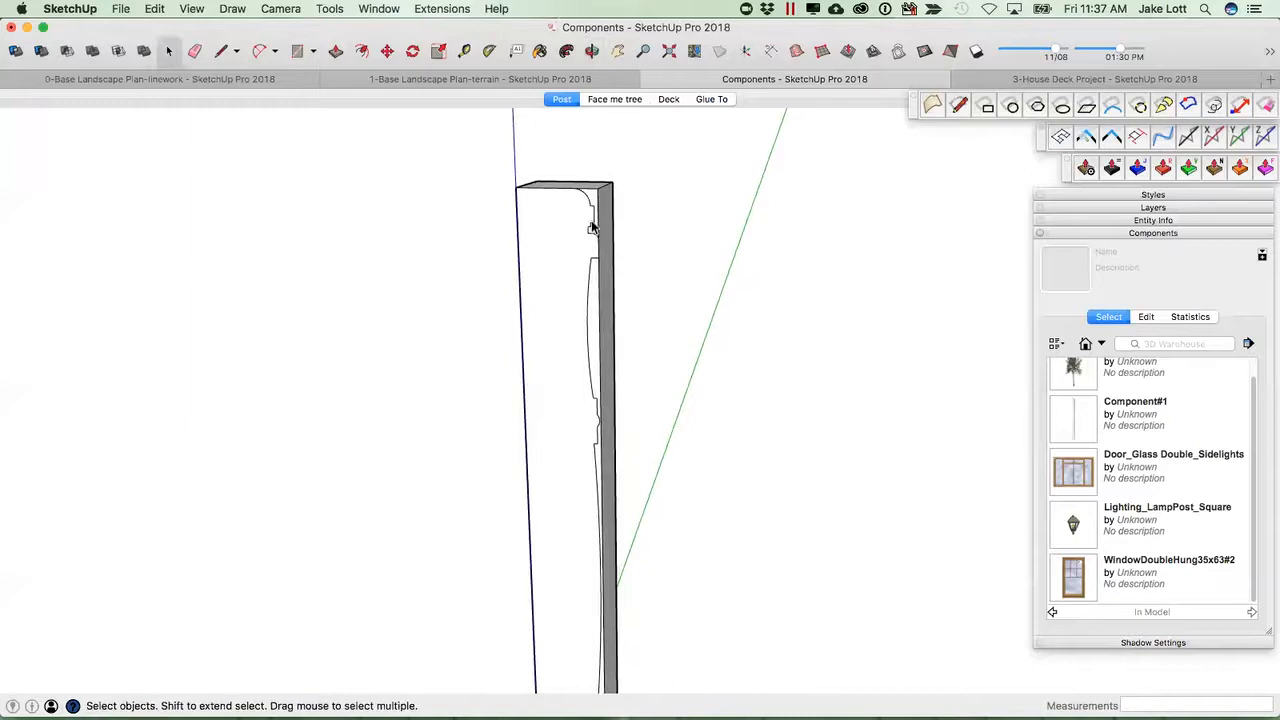
scroll(591, 506, "down", 3)
middle_click_drag(591, 534, 582, 286)
scroll(578, 254, "up", 2)
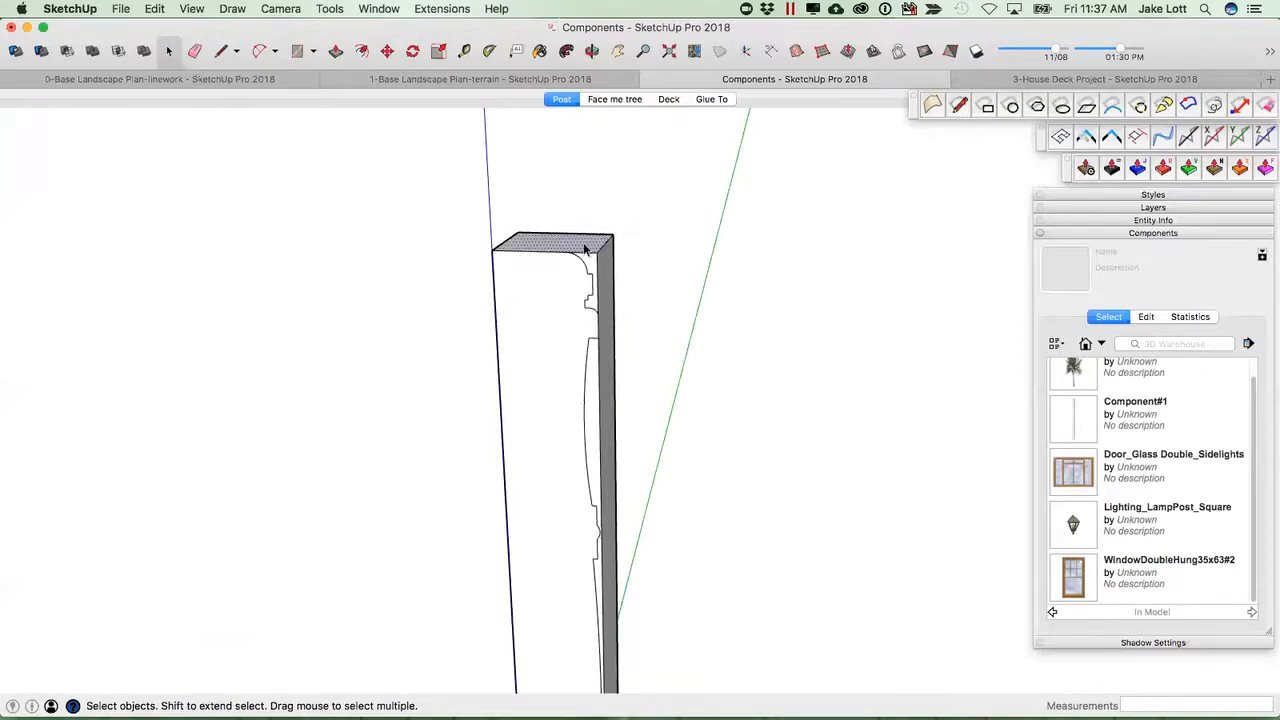
Push/pull the post's shaft profile face through the post to shape the lower shaft.
left_click(566, 52)
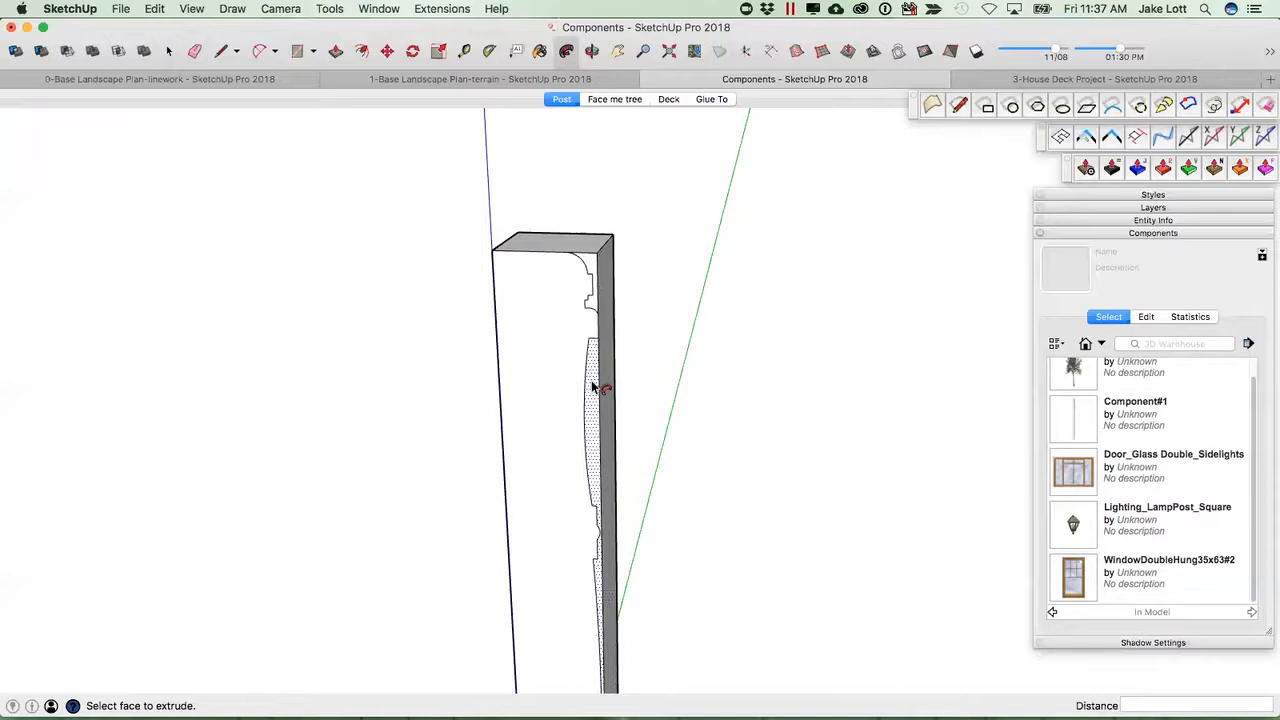
left_click(592, 387)
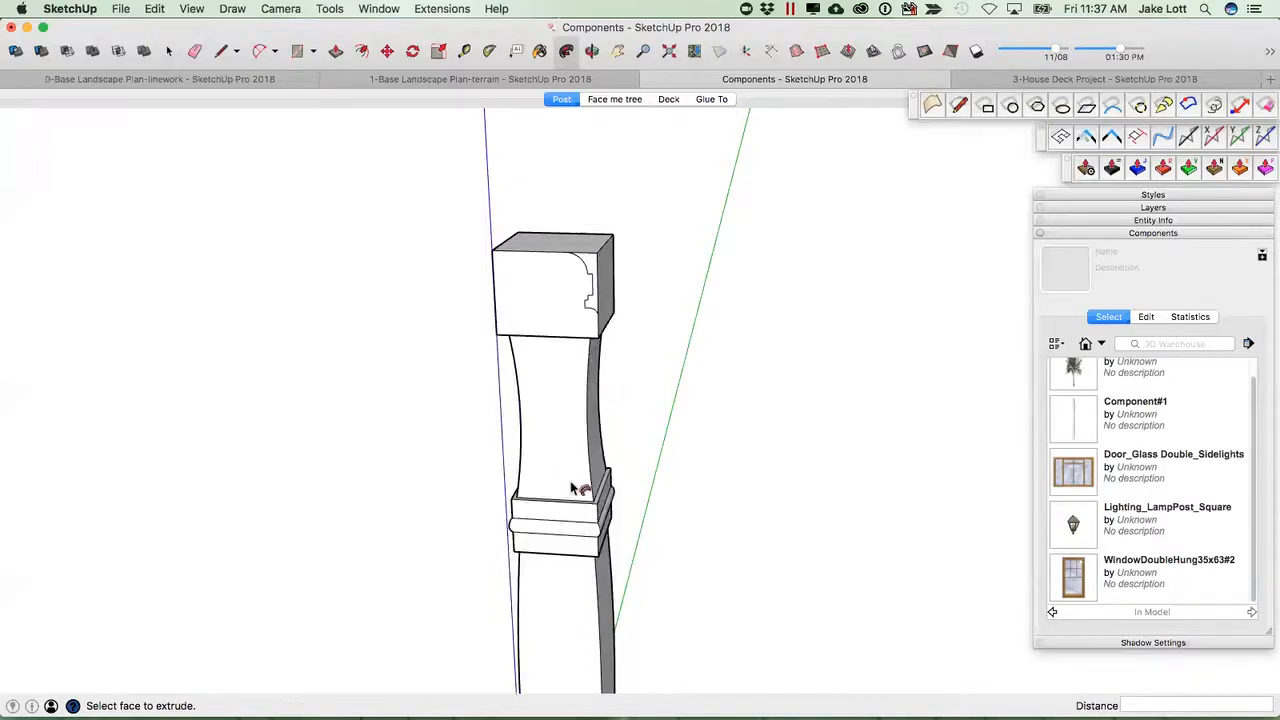
scroll(571, 484, "down", 3)
mouse_move(567, 588)
middle_mouse_down()
mouse_move(601, 540)
mouse_move(614, 294)
mouse_move(540, 320)
mouse_move(395, 315)
mouse_move(586, 314)
mouse_move(551, 594)
middle_mouse_up()
Push/pull the top cap's profile face through the post to shape the cap.
key("p")
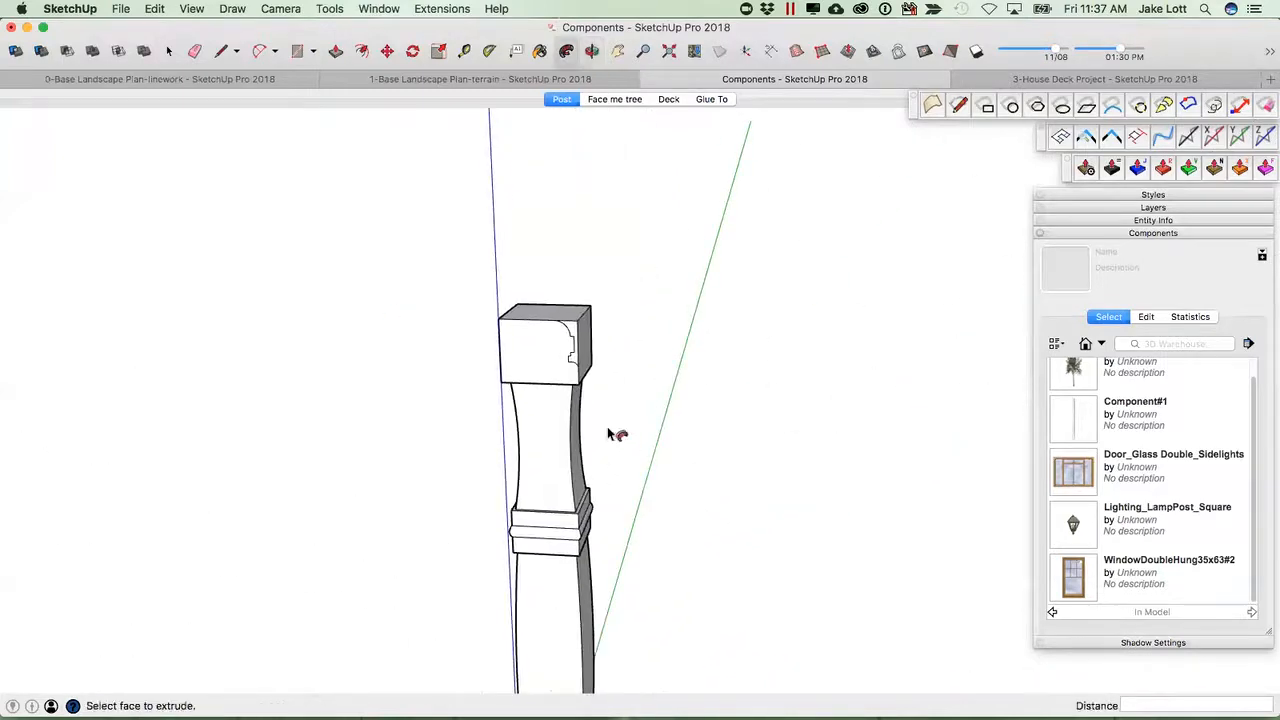
scroll(572, 325, "up", 2)
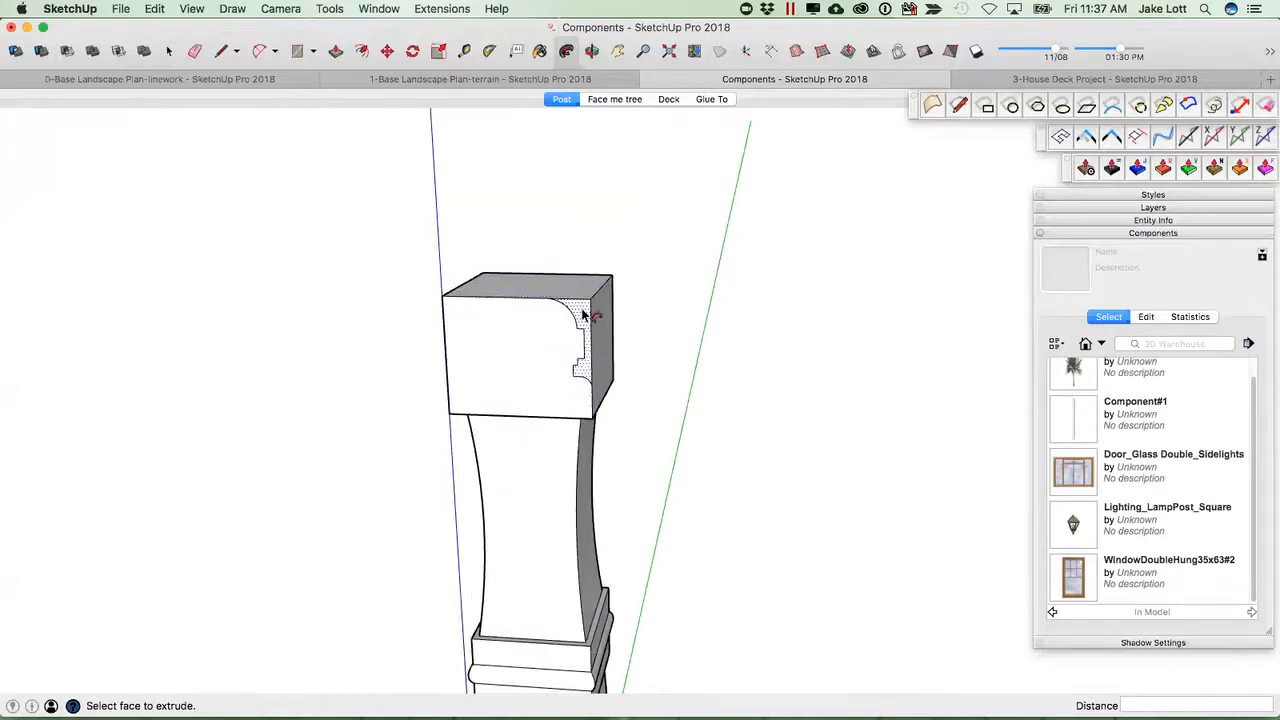
left_click(586, 314)
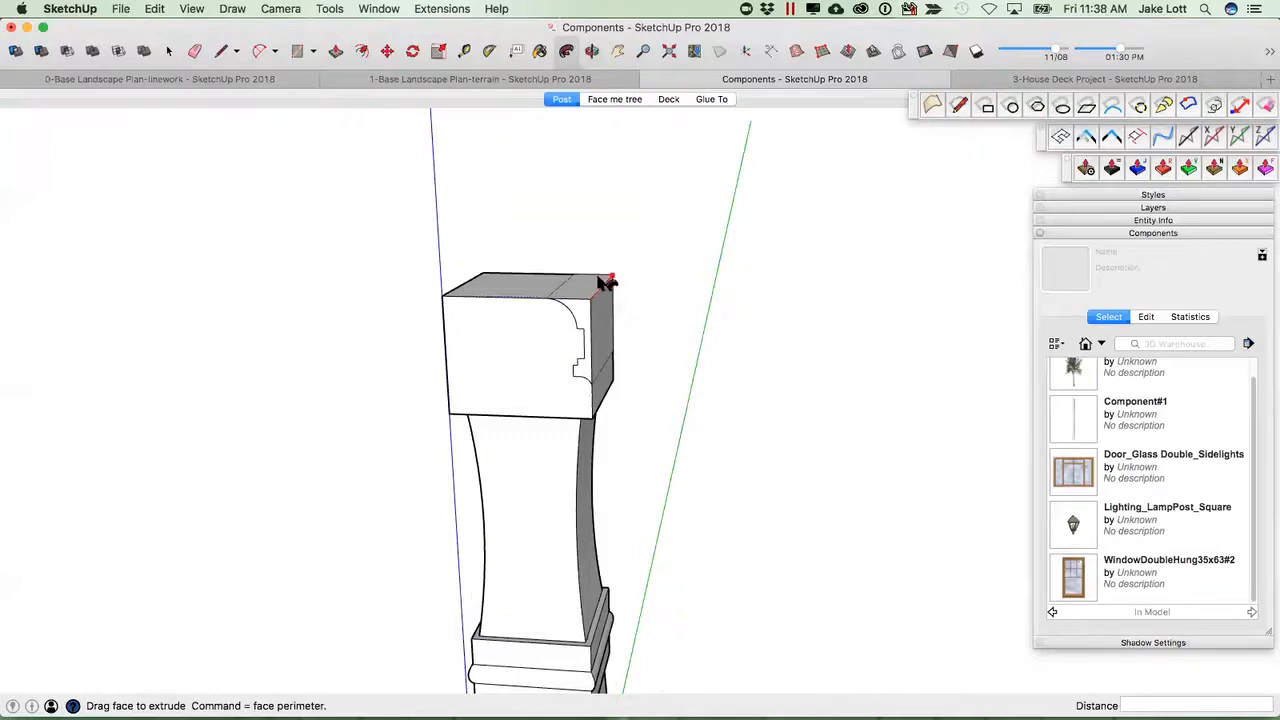
mouse_move(469, 280)
left_mouse_down()
mouse_move(449, 298)
mouse_move(589, 306)
left_mouse_up()
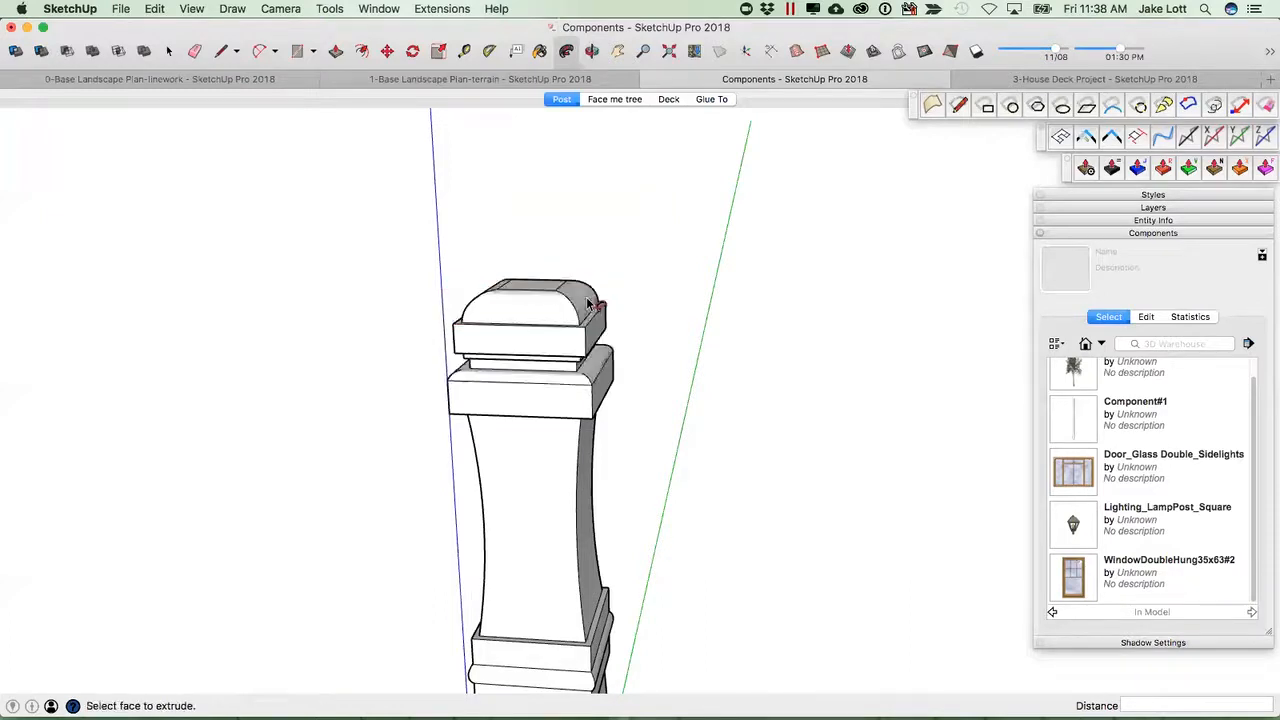
middle_click_drag(589, 306, 570, 448)
Offset the curved lower shaft face inward about 1 1/16" with the surface offset tool.
scroll(541, 455, "down", 2)
scroll(603, 480, "up", 3)
left_click(594, 500)
scroll(600, 490, "down", 2)
key("o")
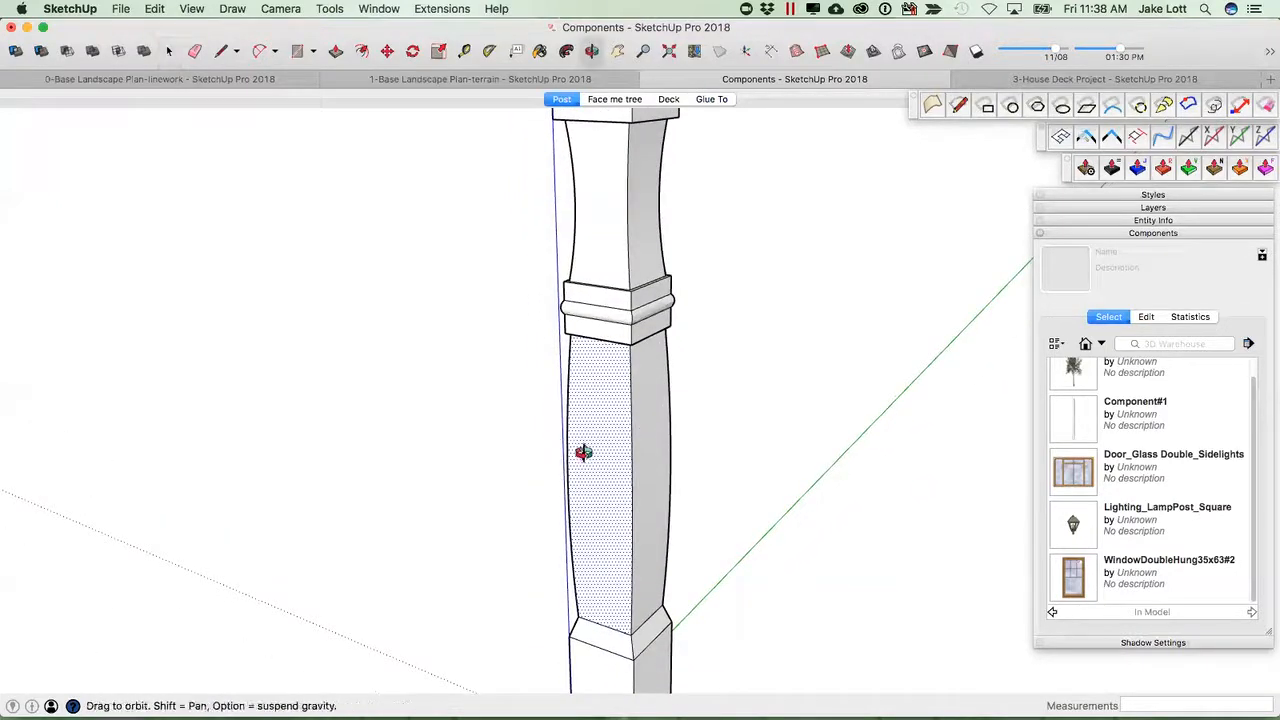
key("f")
scroll(591, 444, "up", 2)
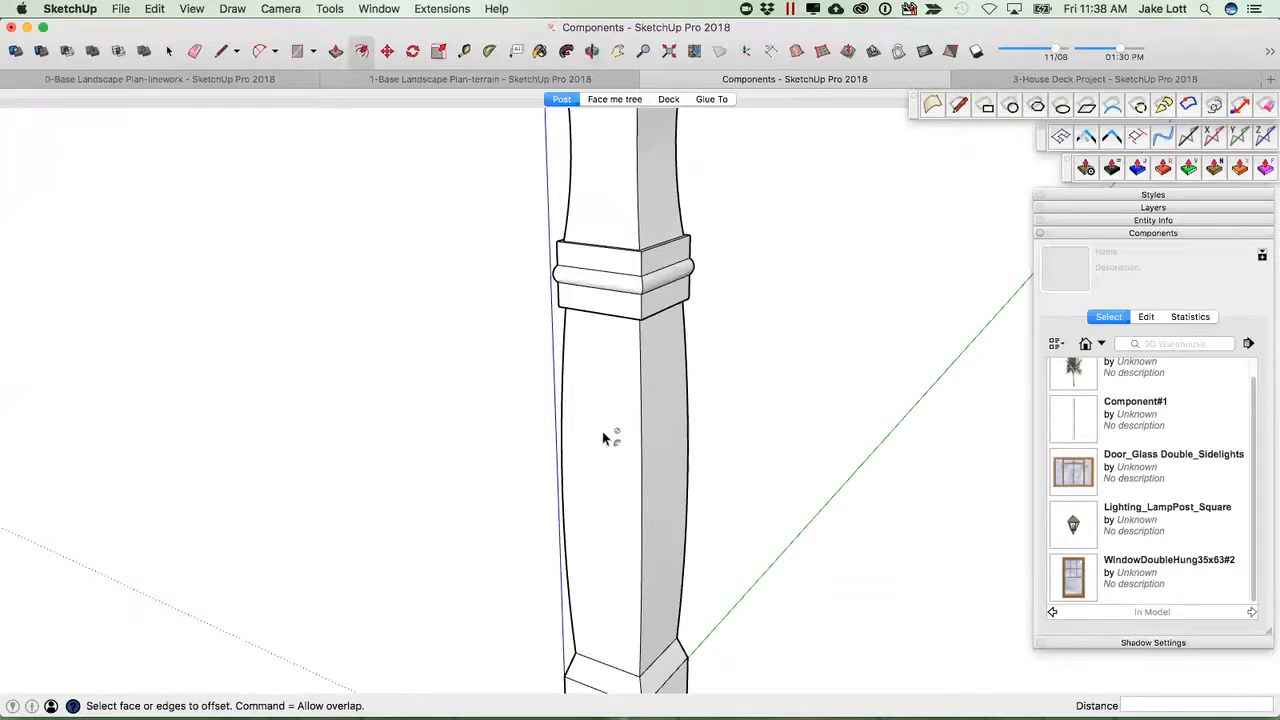
scroll(608, 430, "down", 2)
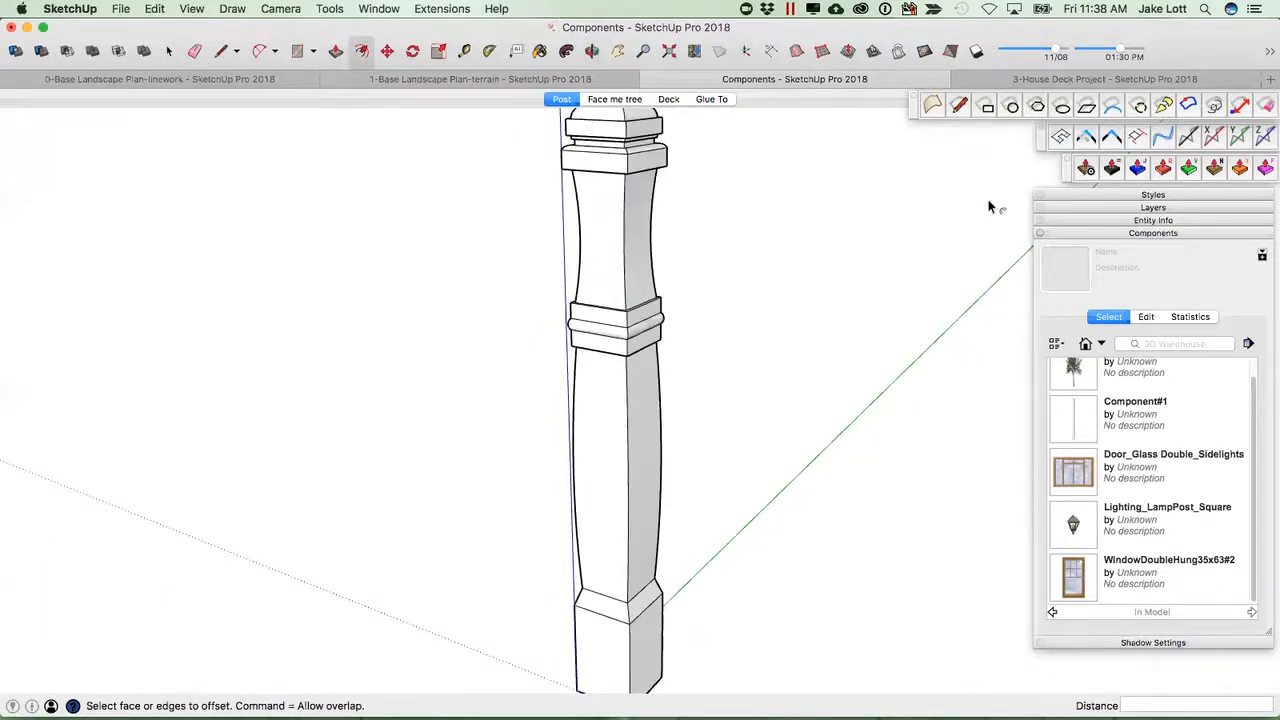
left_click(1188, 106)
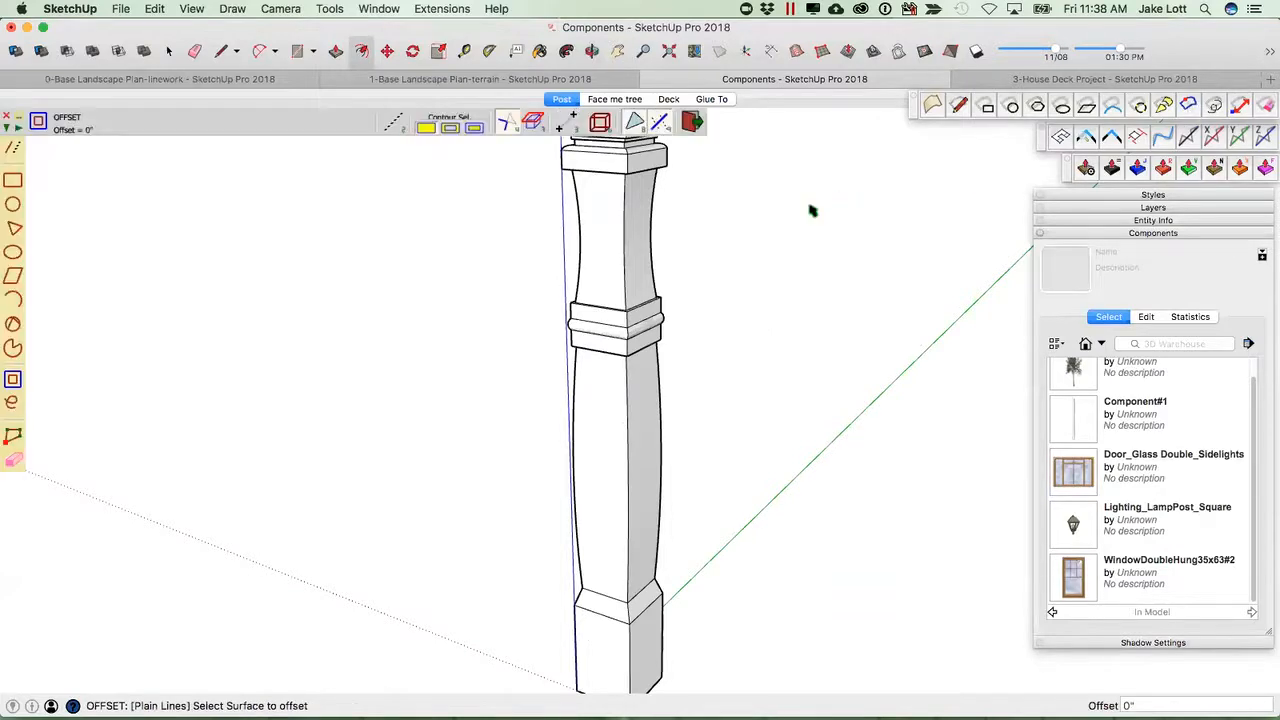
left_click(596, 425)
scroll(596, 425, "up", 3)
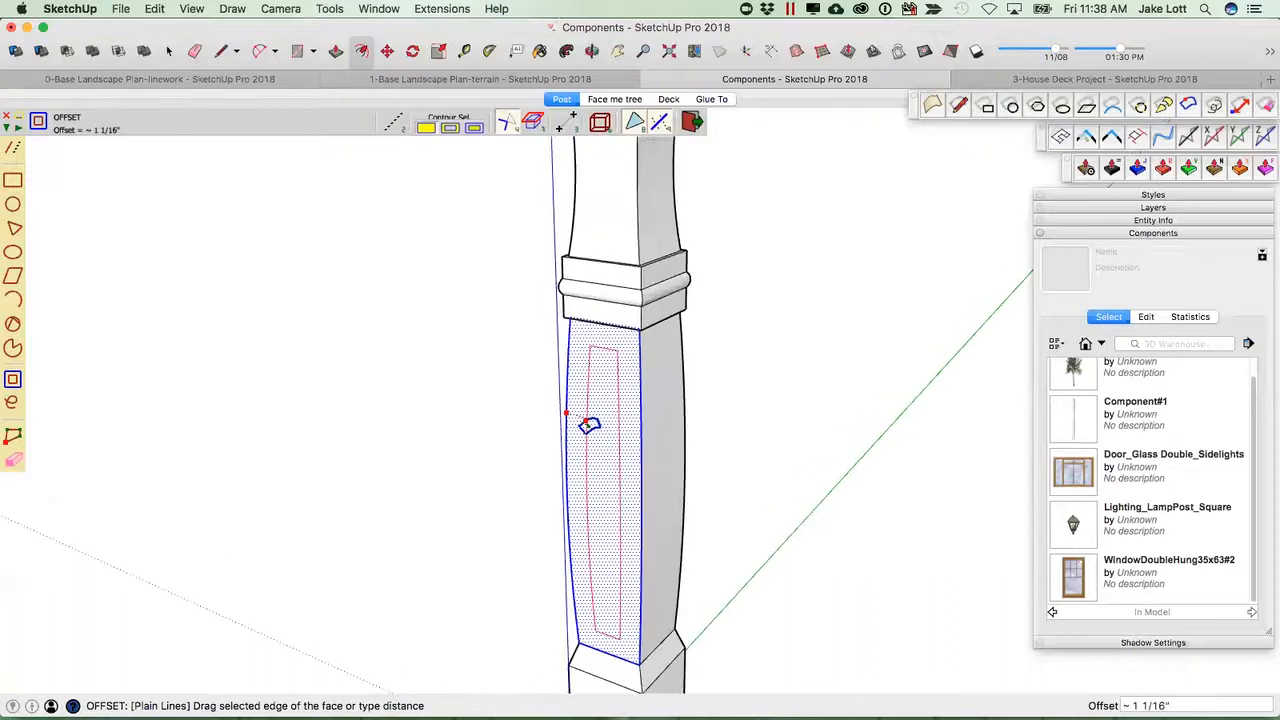
left_click(591, 425)
Orbit around the post to examine the offset panel and the base block.
middle_click_drag(726, 486, 637, 443)
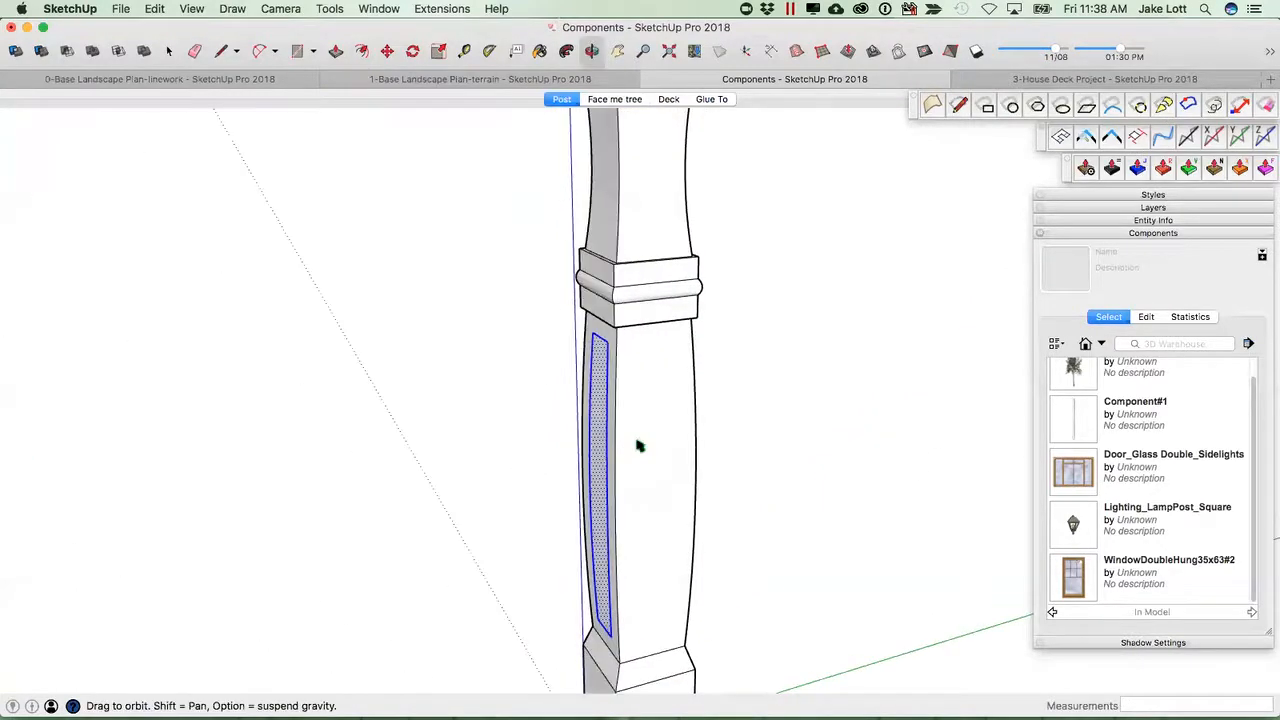
key("space")
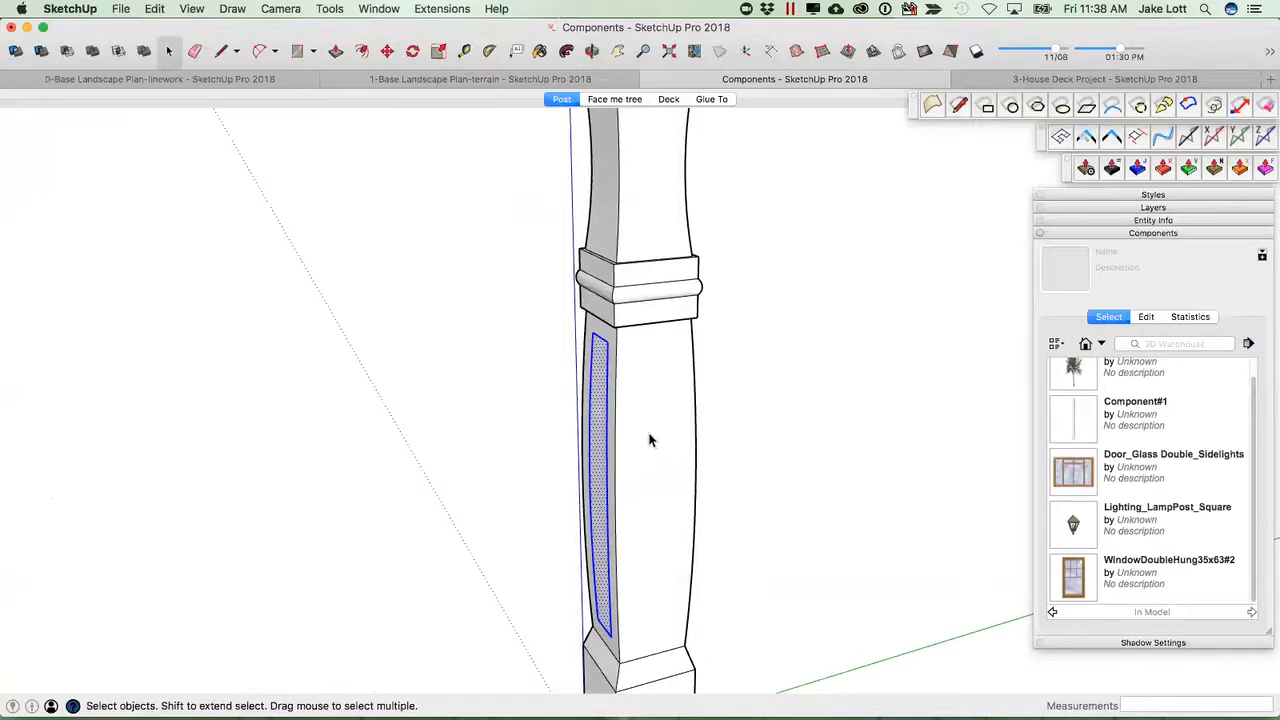
middle_click_drag(631, 420, 671, 519)
middle_click_drag(543, 471, 417, 551)
middle_click_drag(694, 574, 657, 531)
middle_click_drag(734, 523, 994, 611)
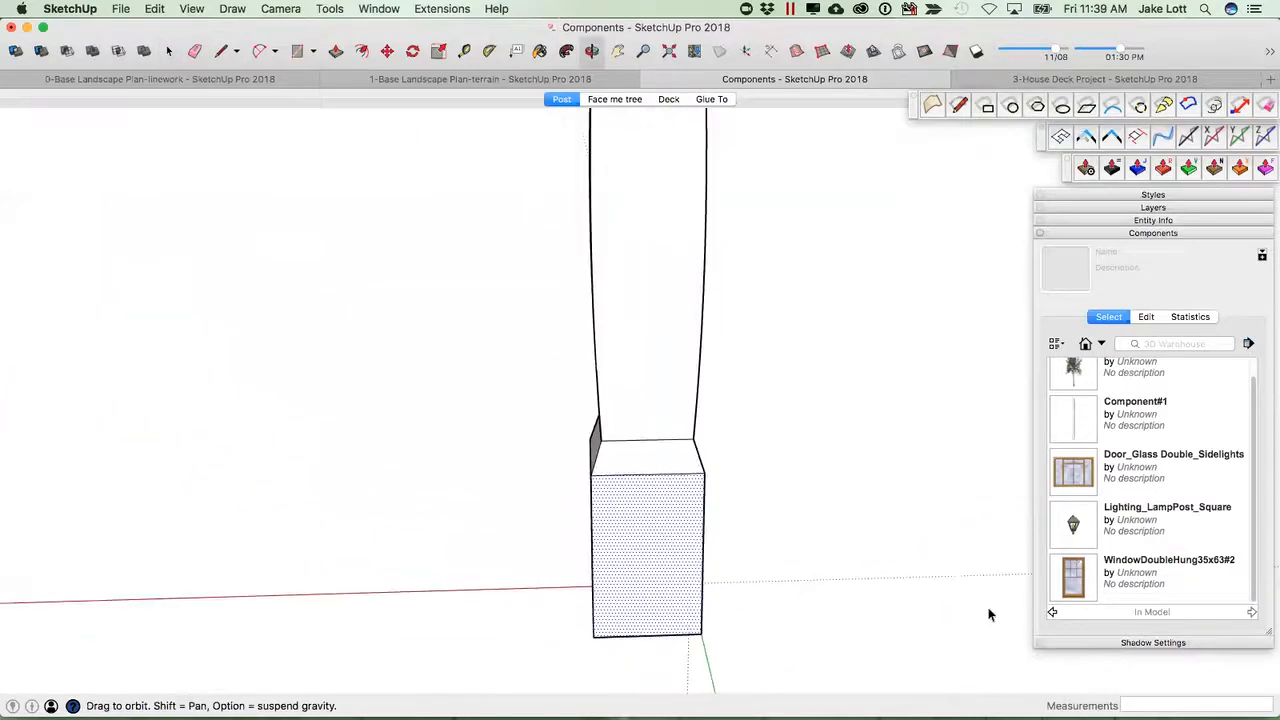
middle_click_drag(718, 548, 702, 446)
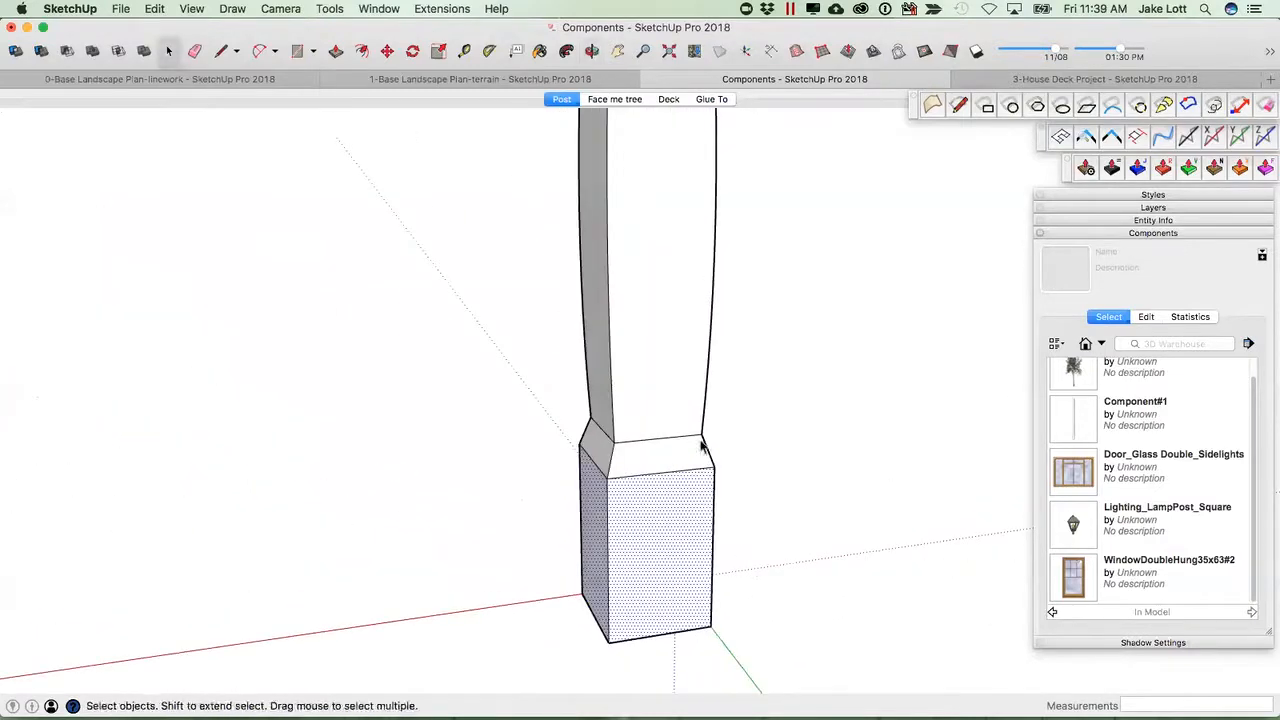
Offset the base block's face inward 1.5" once with the Multiple Offsets extension, keeping the original face.
left_click(443, 9)
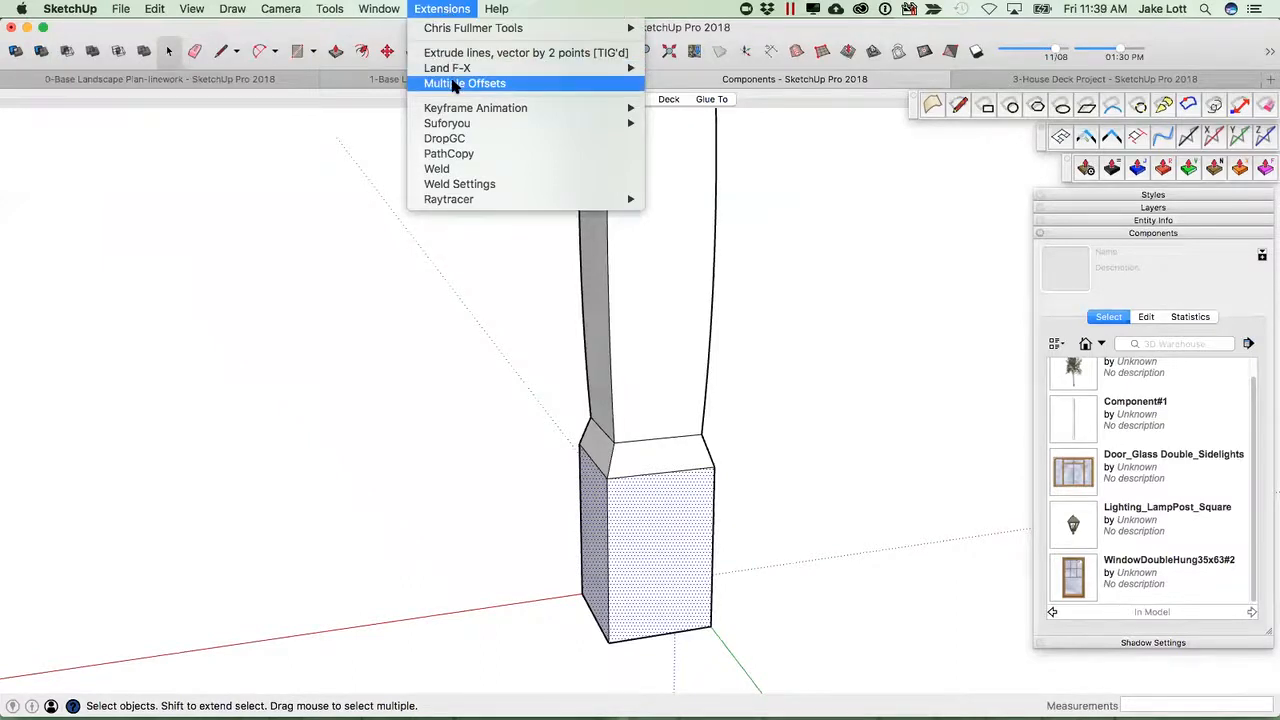
left_click(453, 85)
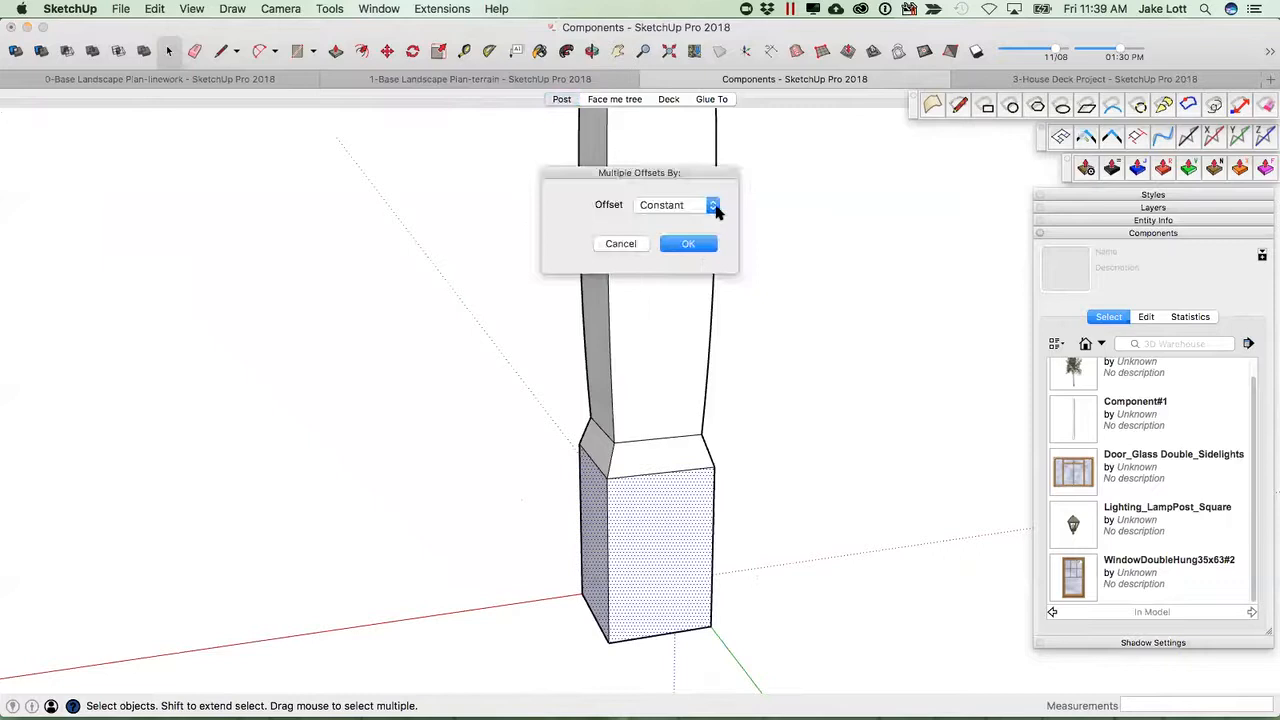
left_click(713, 205)
left_click(685, 205)
left_click(688, 243)
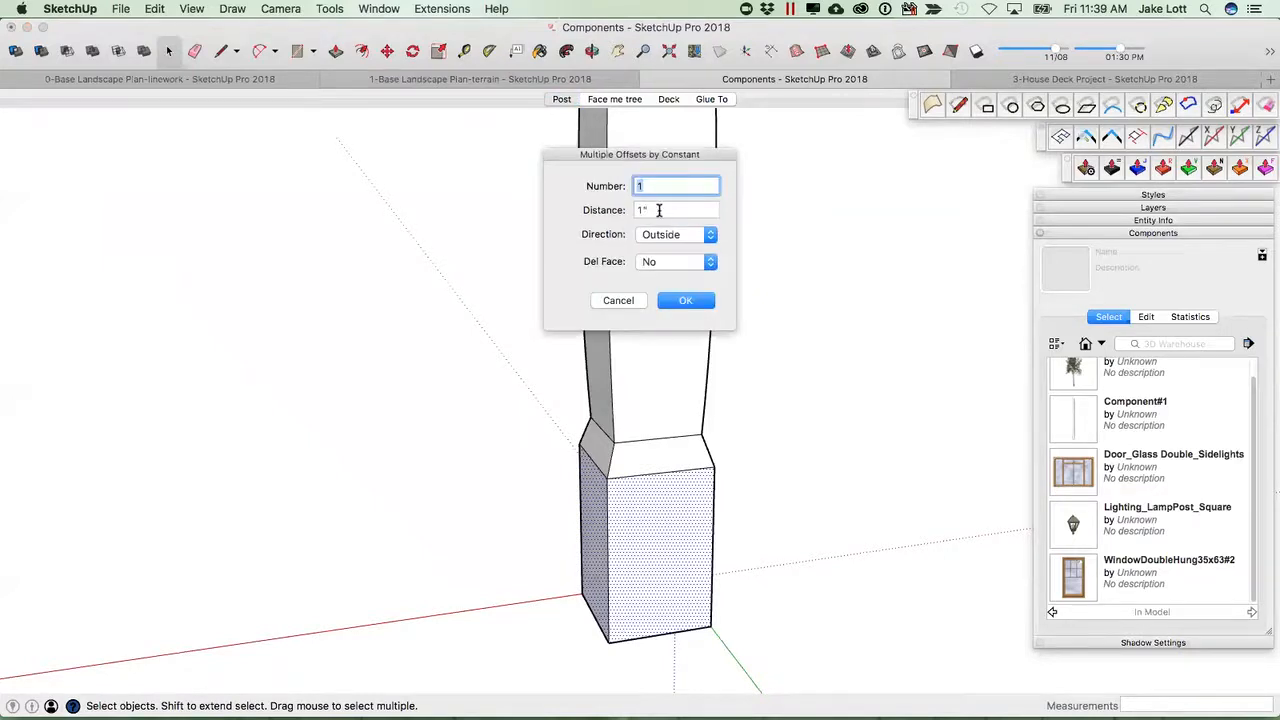
key("Tab")
left_click(708, 236)
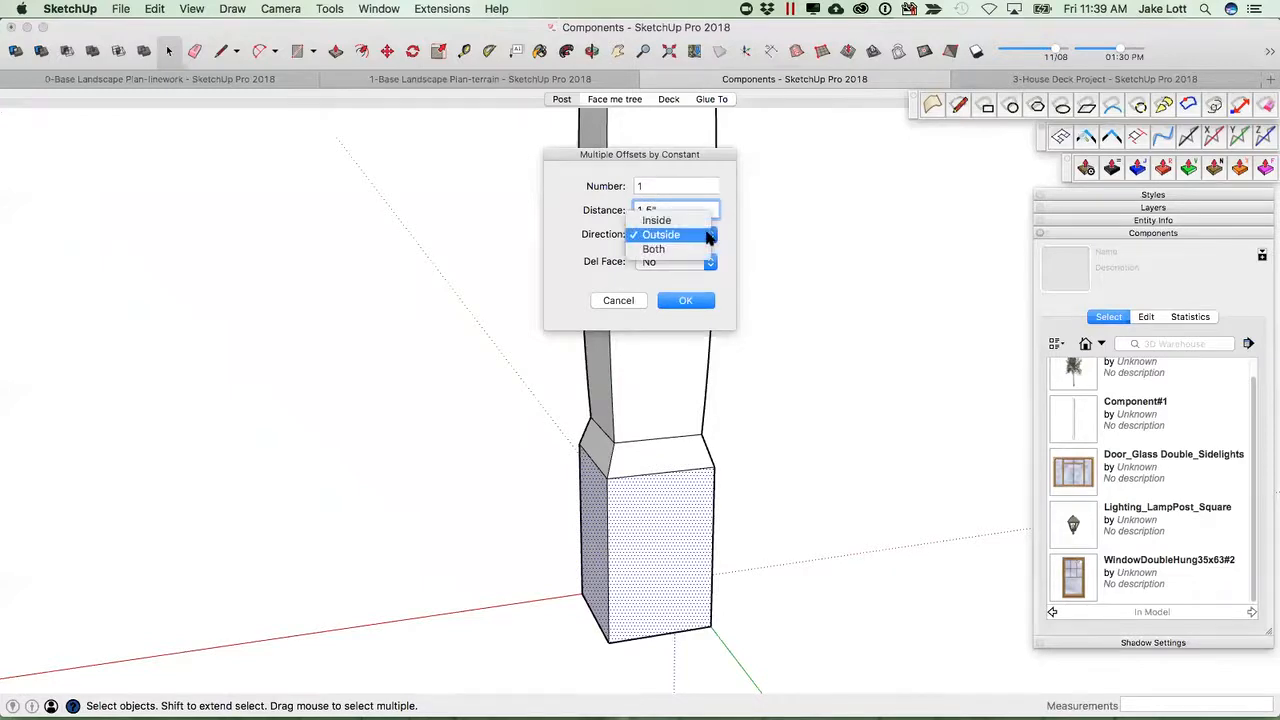
left_click(668, 221)
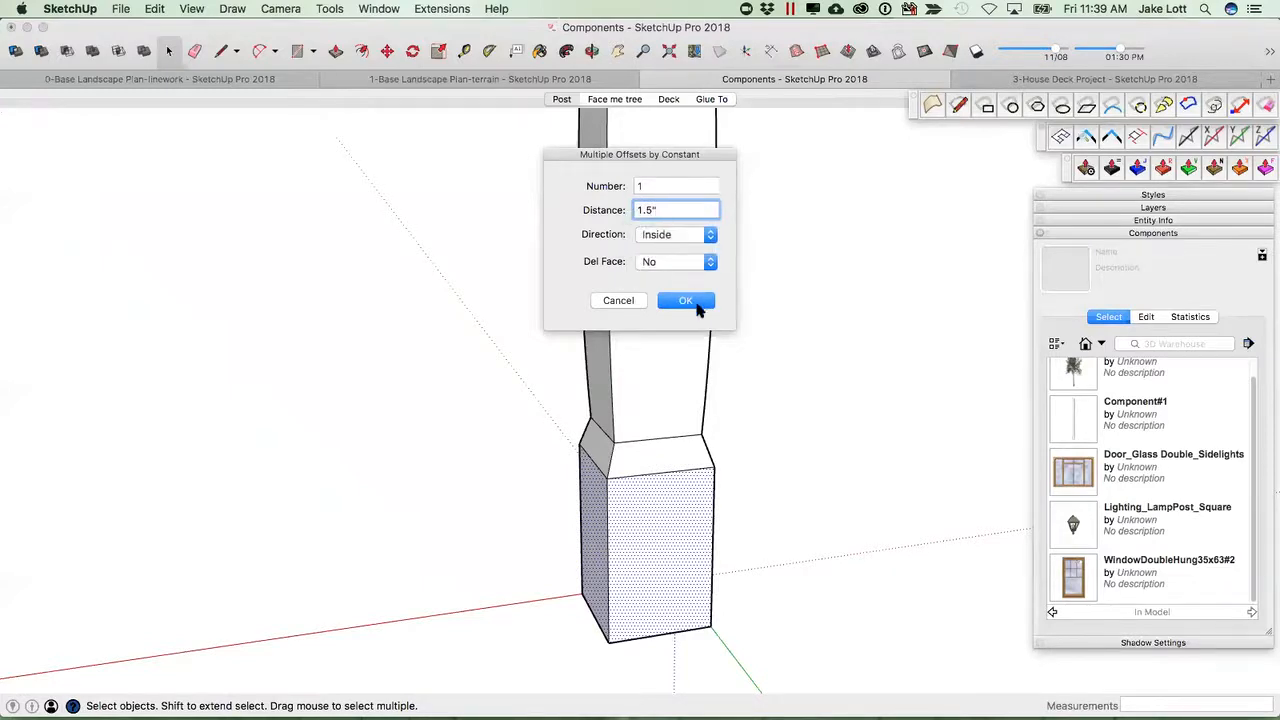
left_click(686, 301)
Push/pull the base block's inset panels inward on each side of the post.
middle_click_drag(600, 558, 977, 566)
middle_click_drag(631, 551, 808, 560)
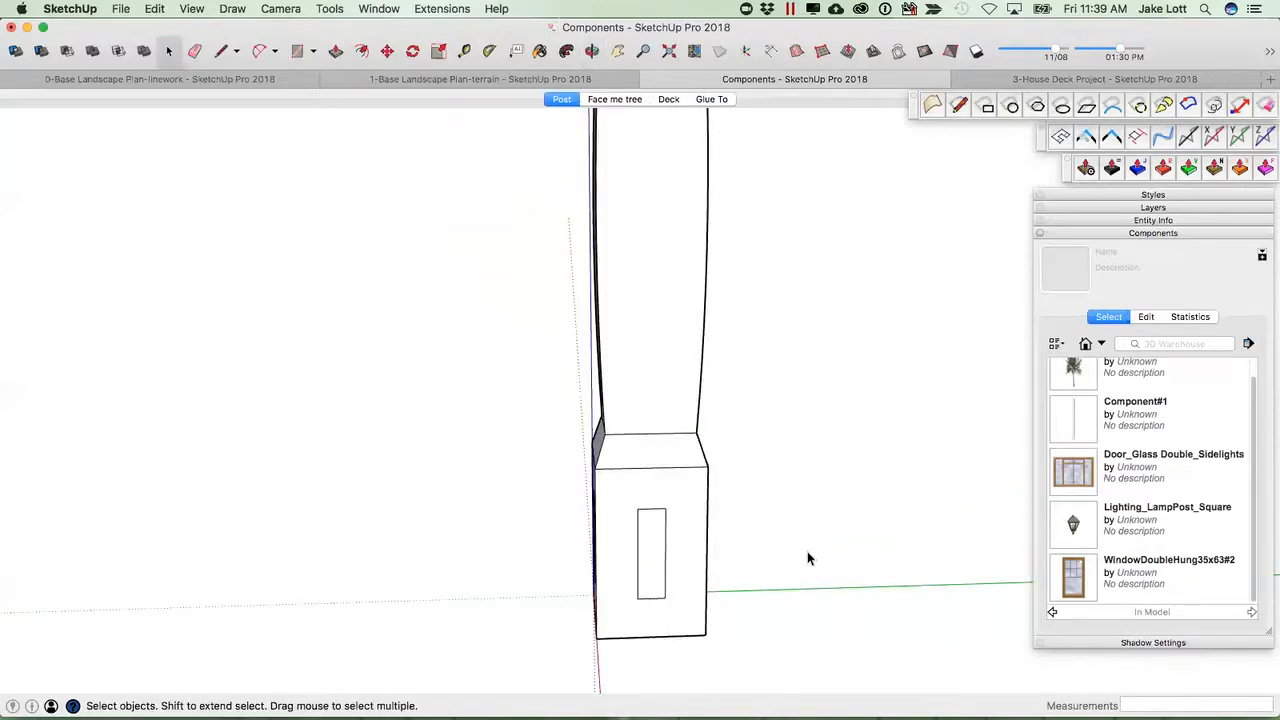
middle_click_drag(674, 548, 681, 496)
scroll(647, 558, "up", 3)
key("p")
left_click(632, 557)
left_click(632, 557)
middle_click_drag(663, 466, 657, 591)
double_click(691, 570)
middle_click_drag(717, 563, 95, 572)
double_click(685, 555)
middle_click_drag(683, 548, 649, 526)
double_click(677, 525)
middle_click_drag(534, 540, 509, 617)
scroll(580, 471, "down", 3)
scroll(580, 471, "down", 3)
scroll(574, 467, "up", 6)
middle_click_drag(596, 535, 561, 455)
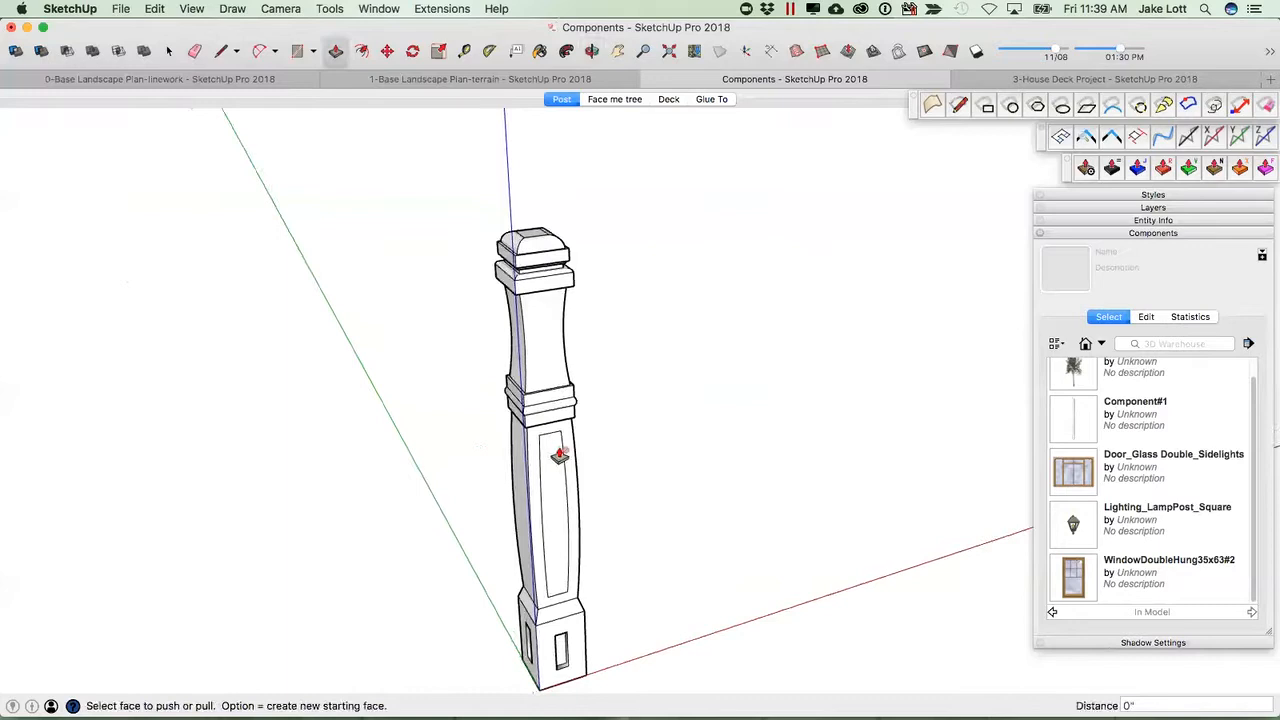
Recess the curved shaft panel about 1/2" inward with the Joint Push Pull extrude tool.
scroll(553, 460, "up", 5)
middle_click_drag(557, 463, 595, 372)
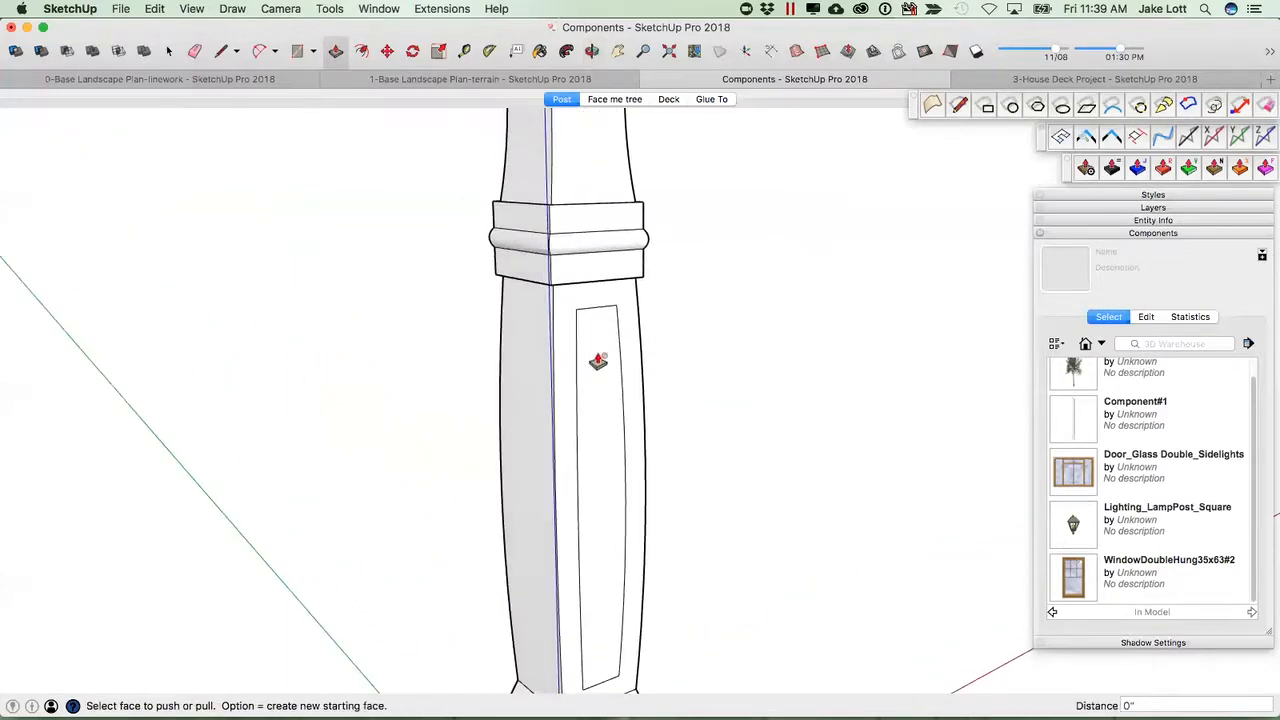
left_click(1238, 170)
left_click(601, 395)
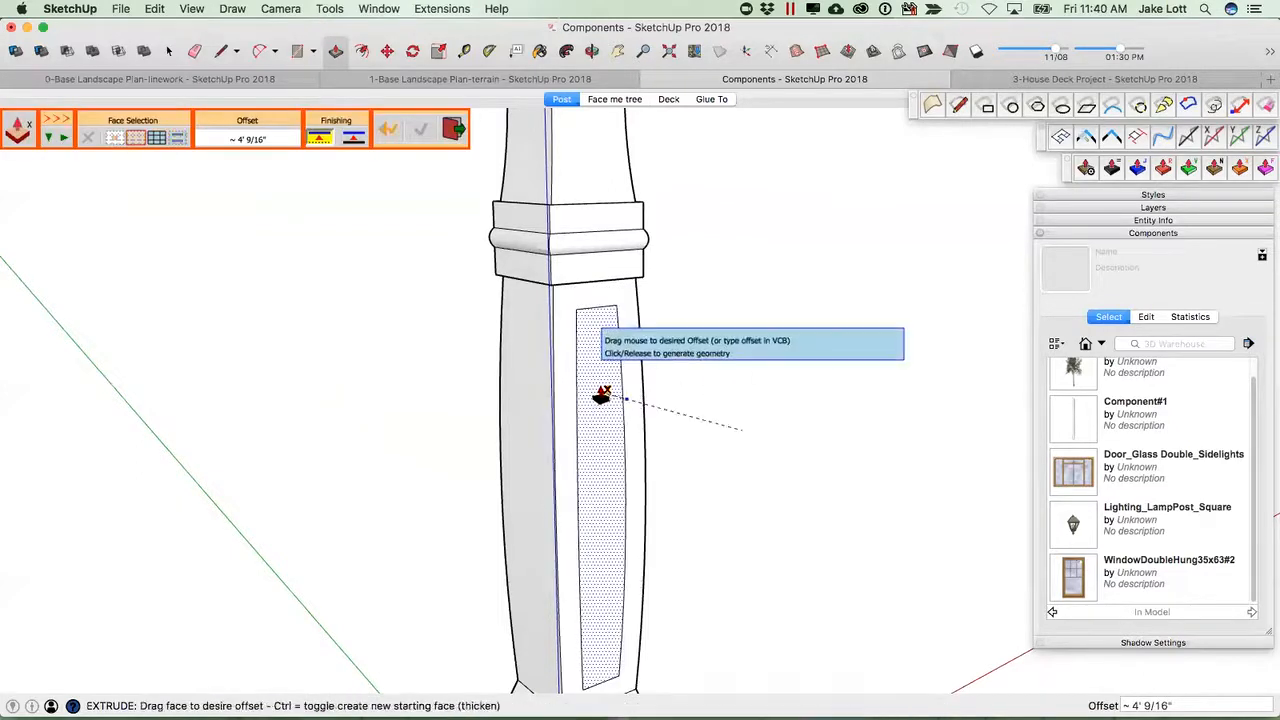
left_click(599, 395)
scroll(617, 406, "down", 3)
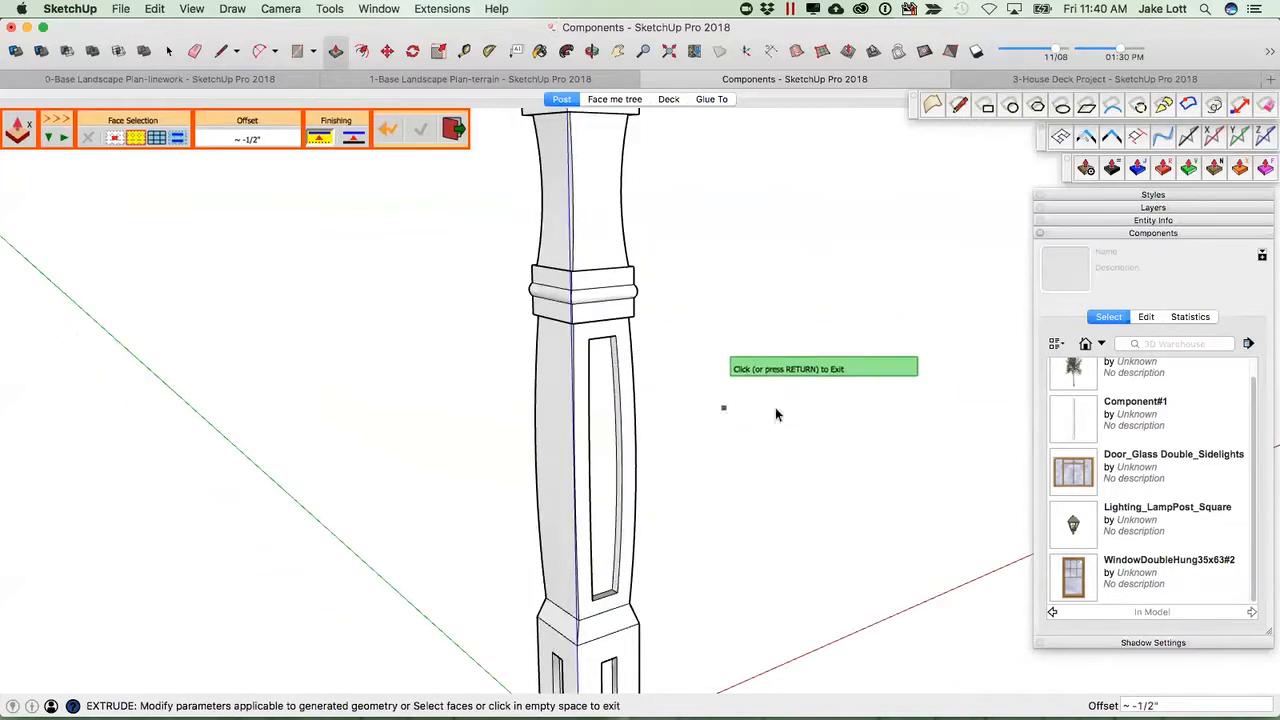
left_click(788, 410)
Undo the recent panel offsets and recesses on the post.
scroll(600, 477, "down", 5)
scroll(666, 449, "up", 8)
middle_click_drag(733, 436, 553, 513)
scroll(553, 513, "down", 4)
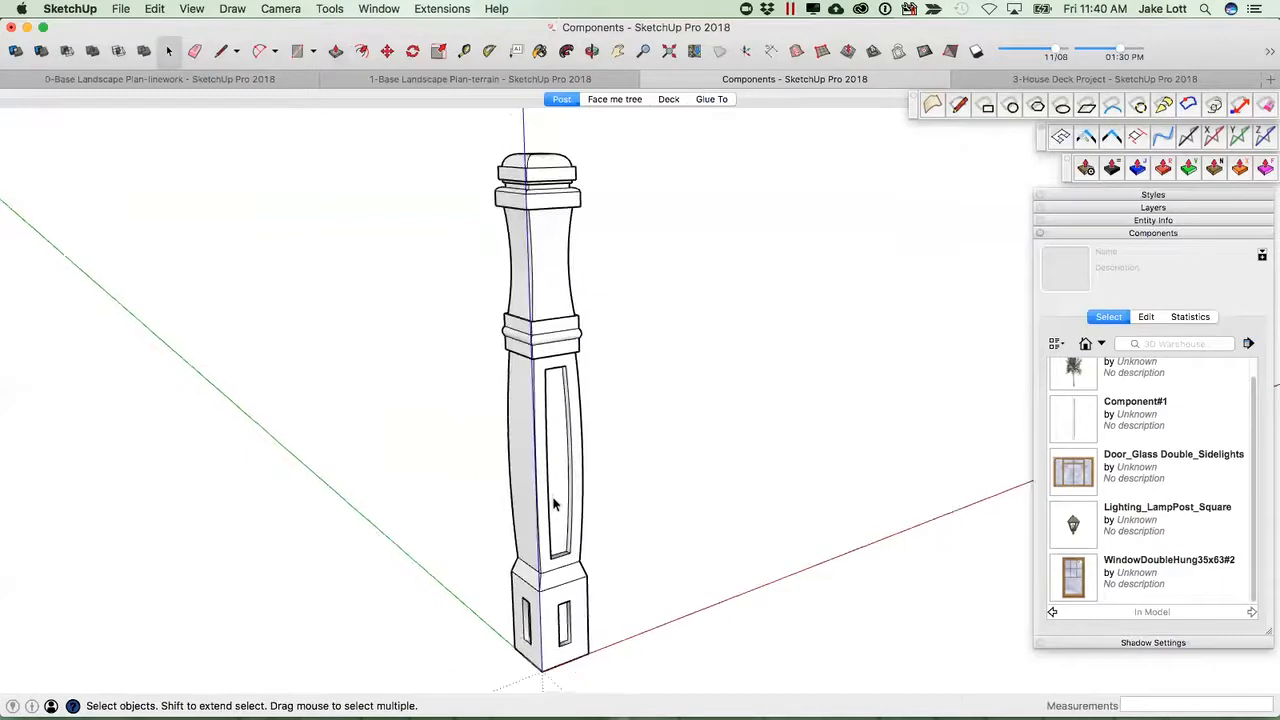
scroll(559, 350, "down", 1)
scroll(559, 350, "up", 2)
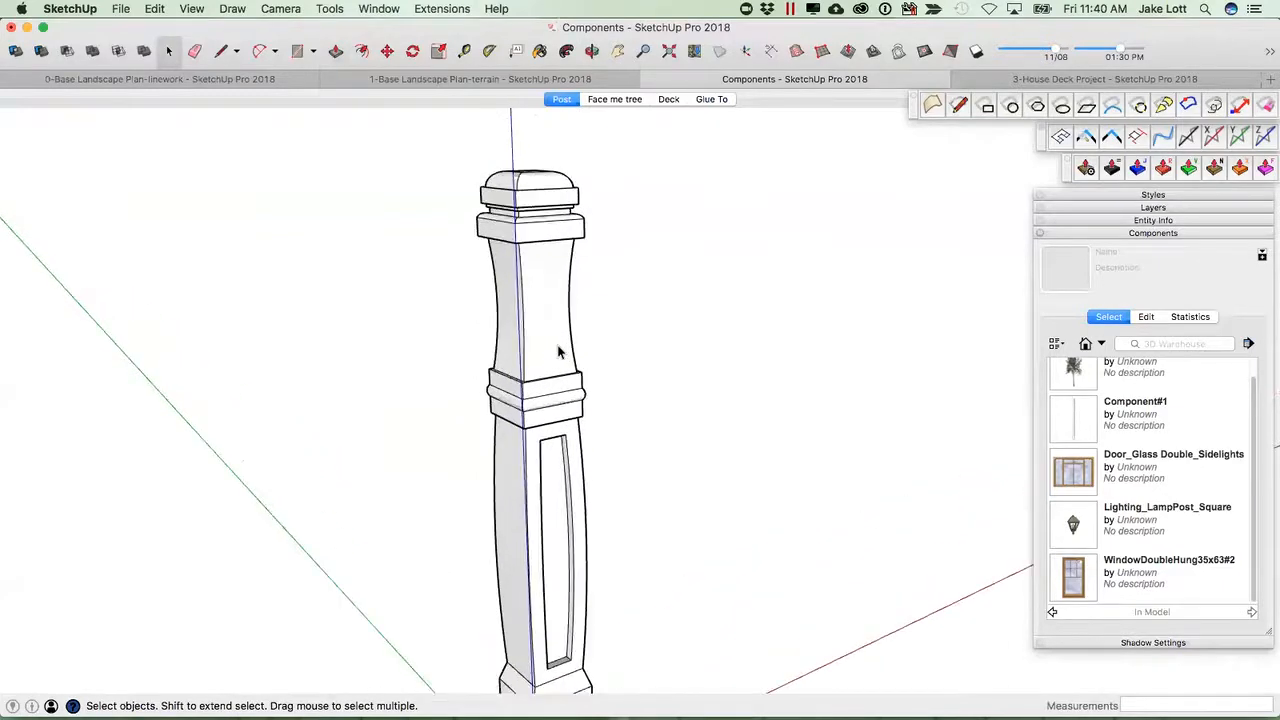
scroll(567, 355, "down", 4)
scroll(567, 383, "up", 1)
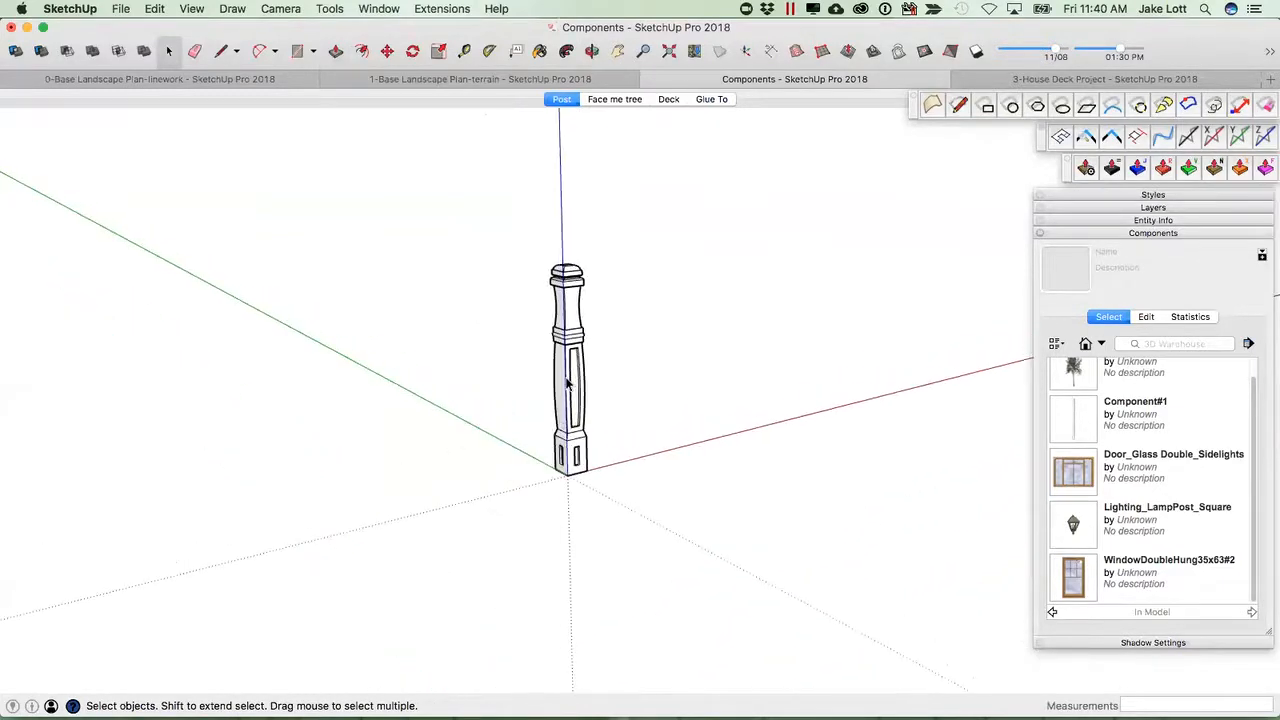
key("super+z")
key("super+z")
key("super+z")
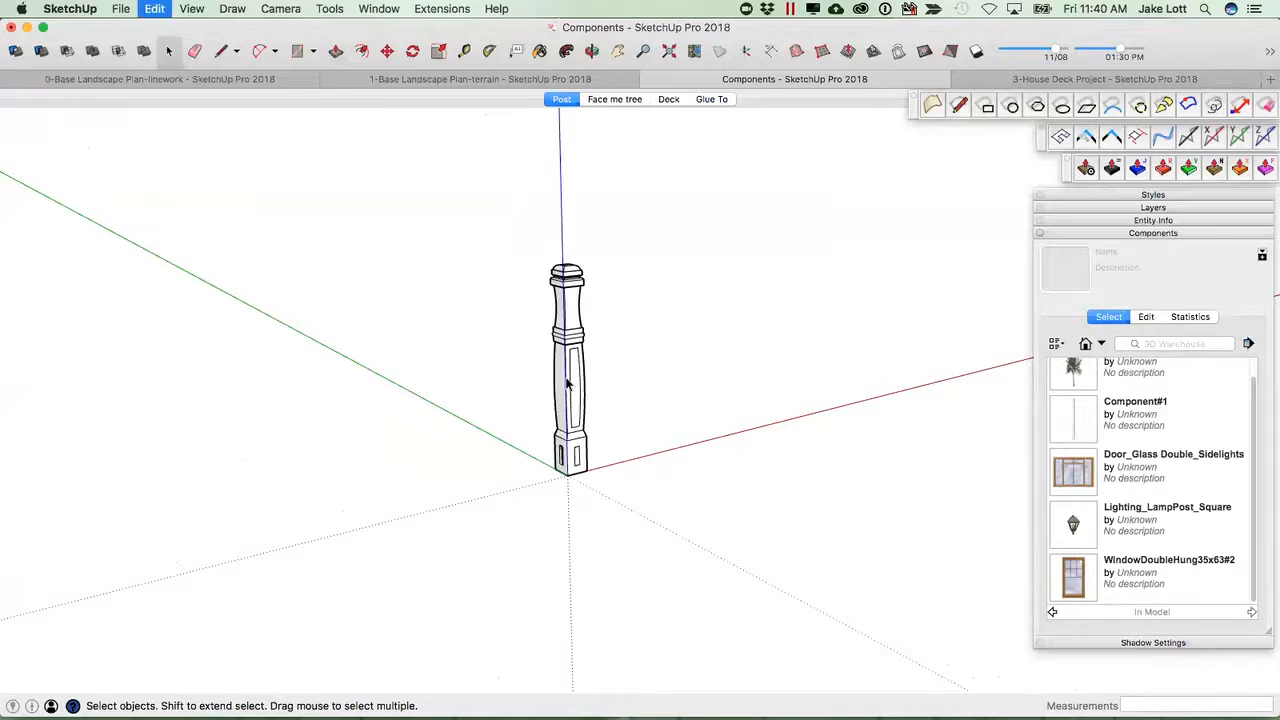
key("super+z")
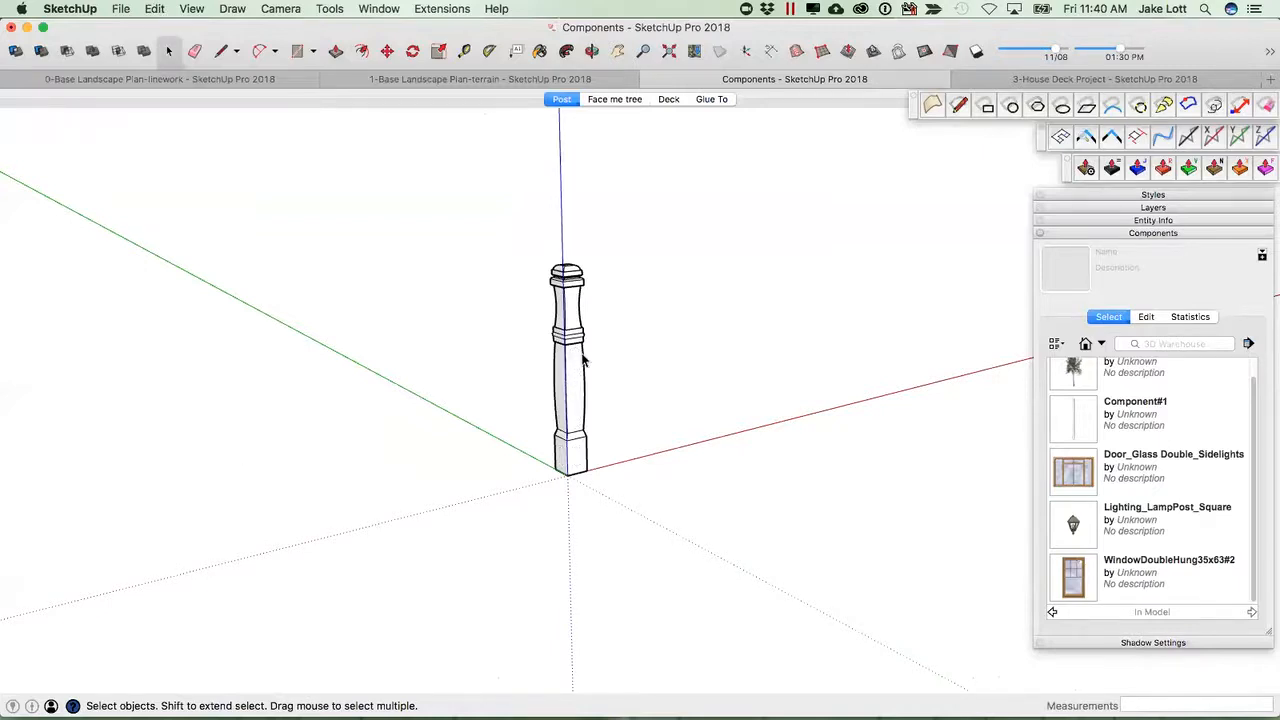
Select the whole post and make it a component named 4x4 post.
middle_click_drag(577, 366, 510, 383)
middle_click_drag(608, 421, 494, 465)
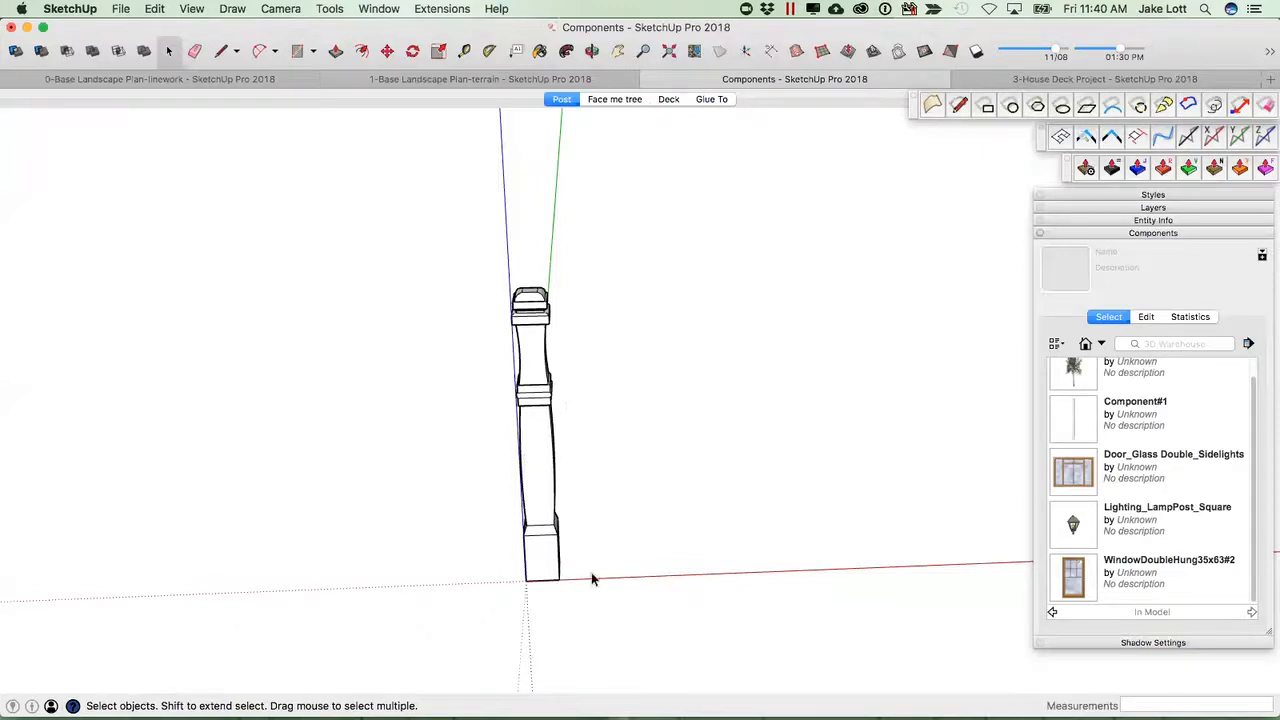
left_click_drag(393, 233, 463, 305)
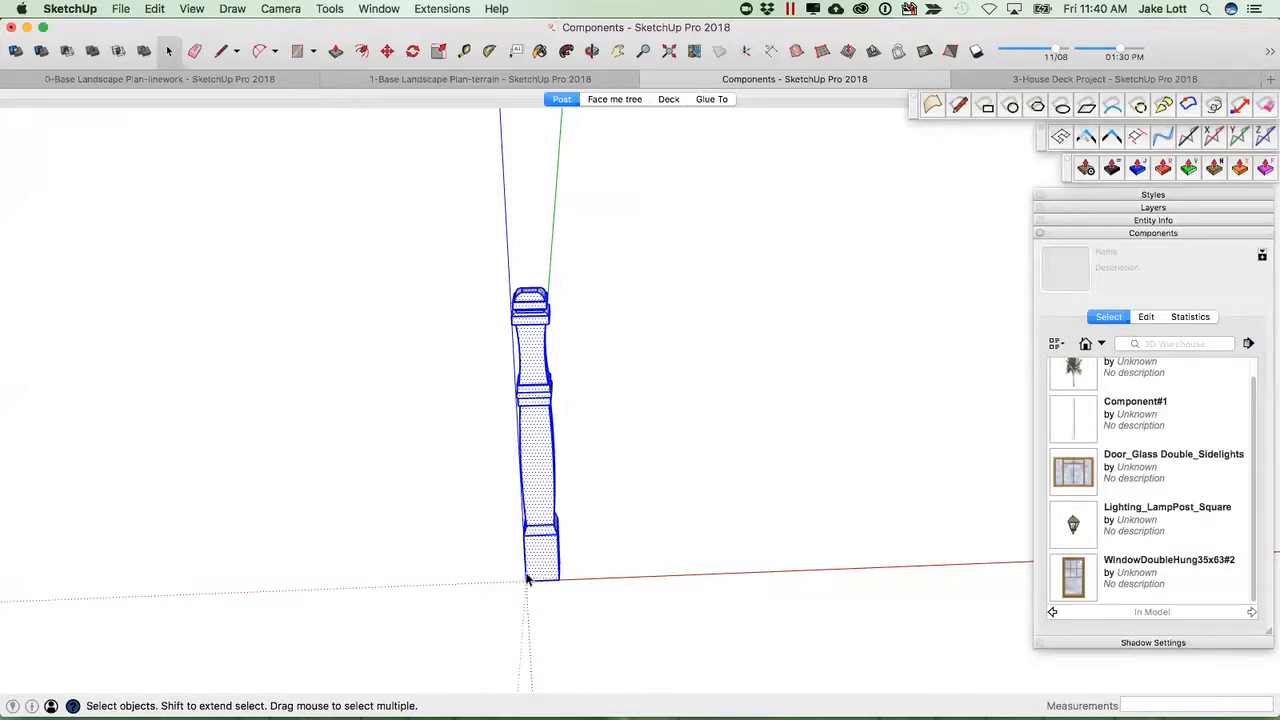
scroll(528, 579, "up", 3)
middle_click_drag(534, 574, 558, 258)
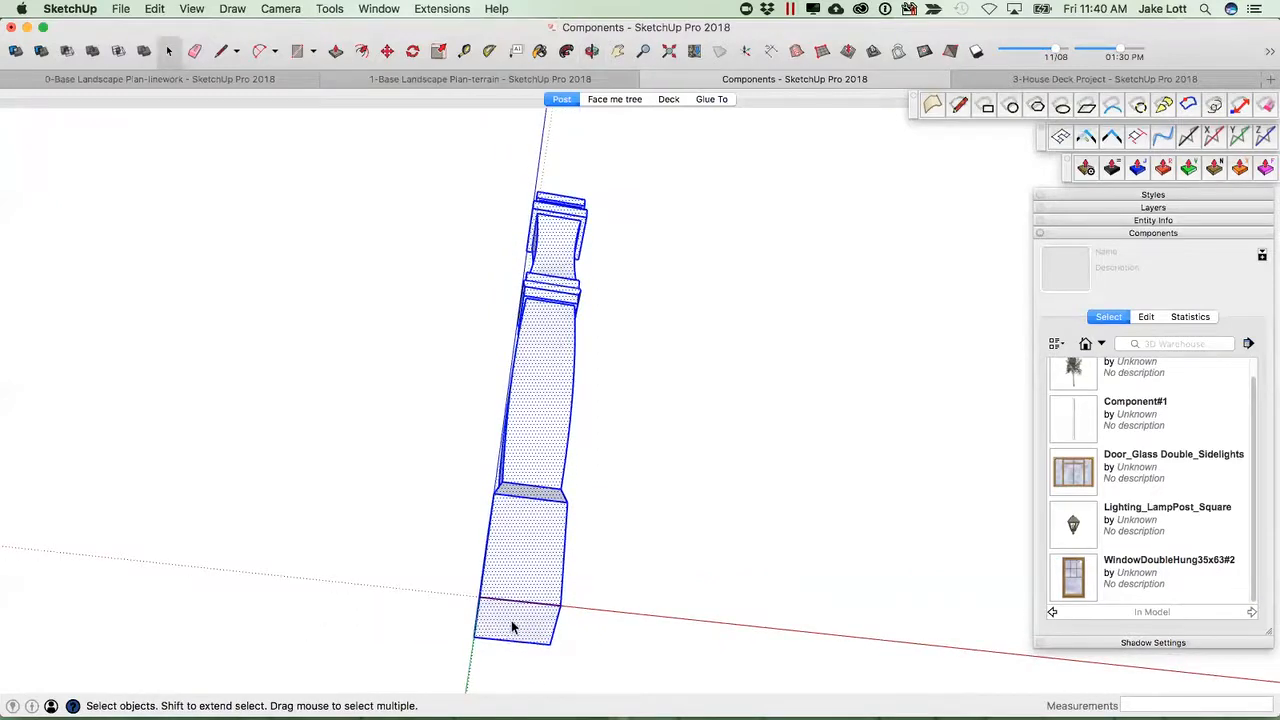
middle_click_drag(537, 545, 572, 551)
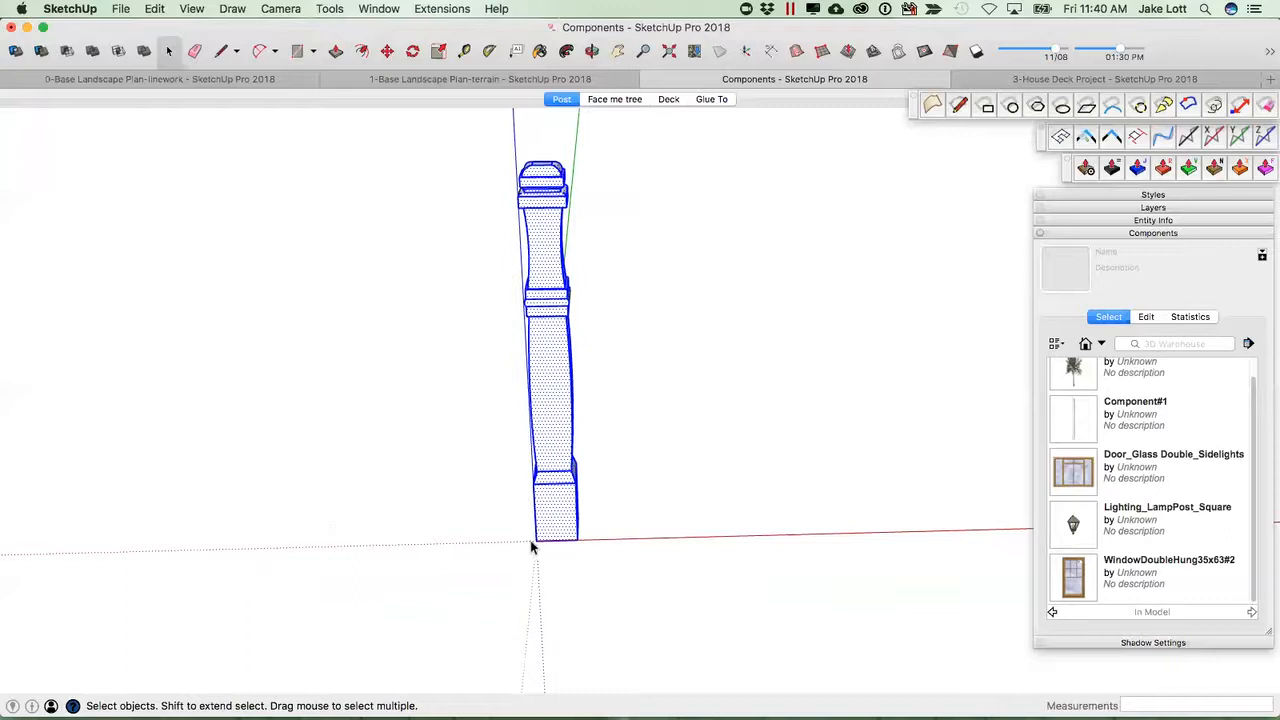
middle_click_drag(545, 545, 436, 555)
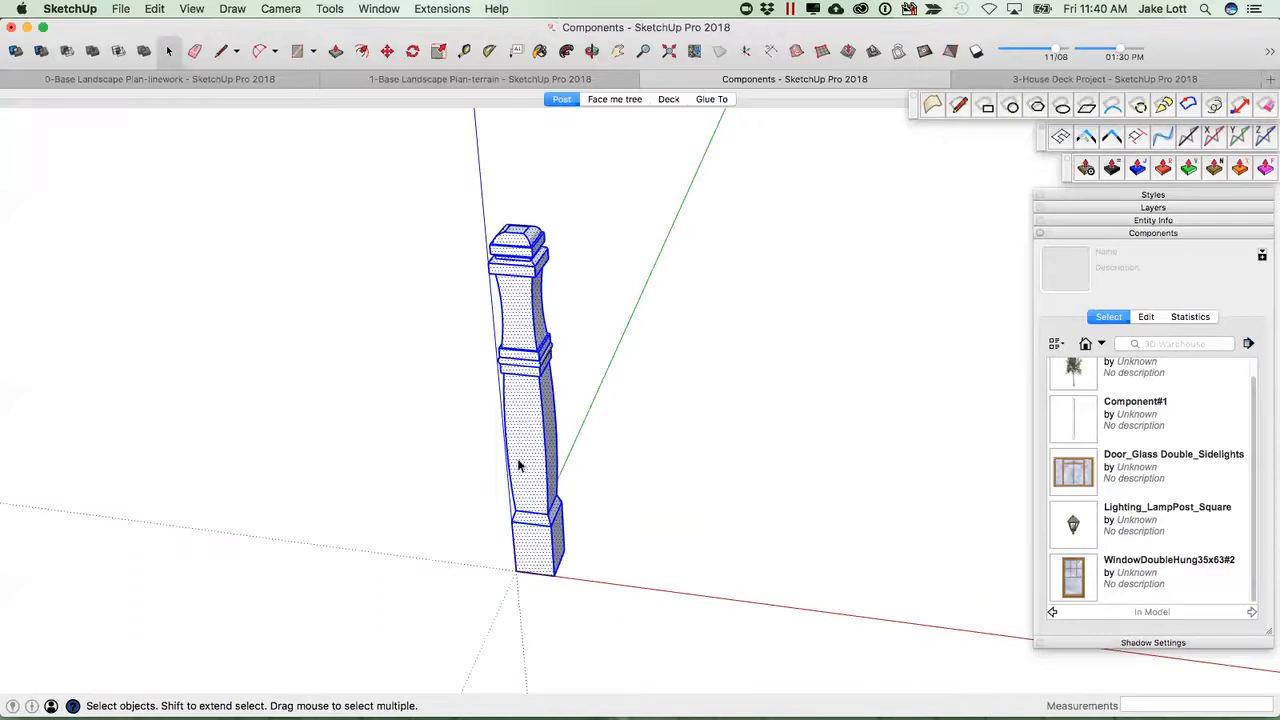
right_click(532, 424)
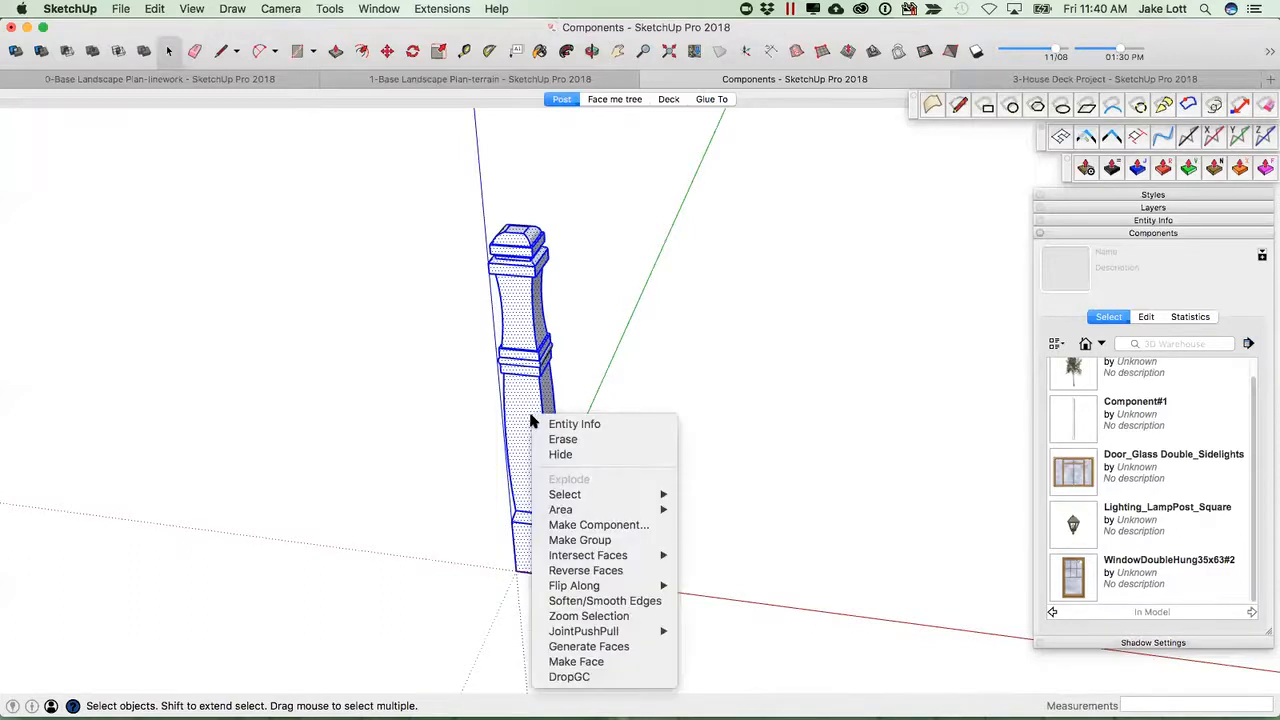
left_click(578, 527)
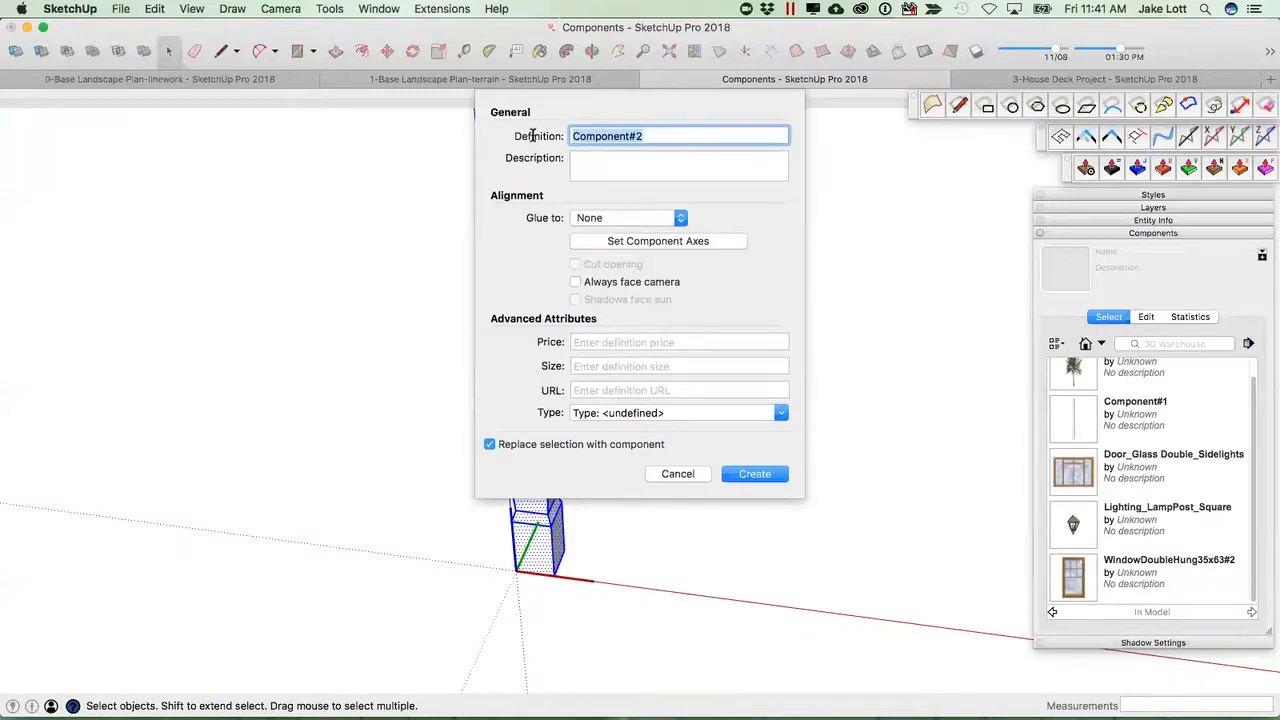
type("4x4 post")
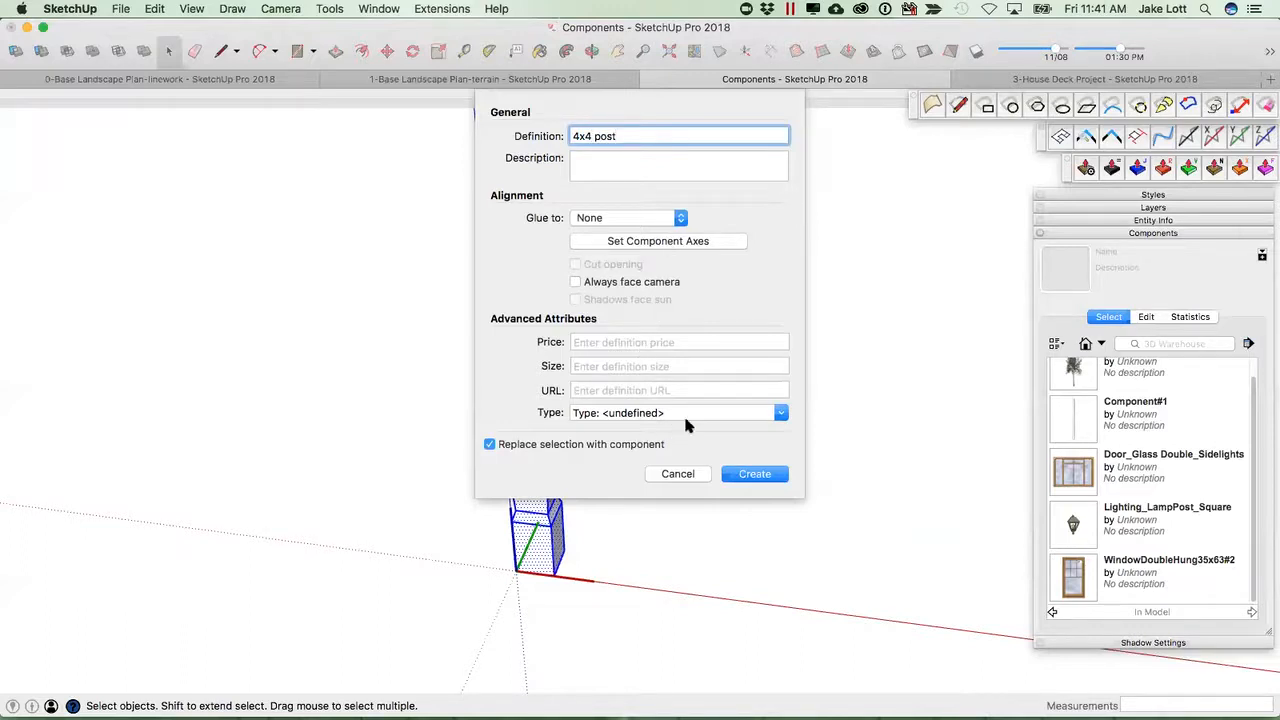
left_click(754, 475)
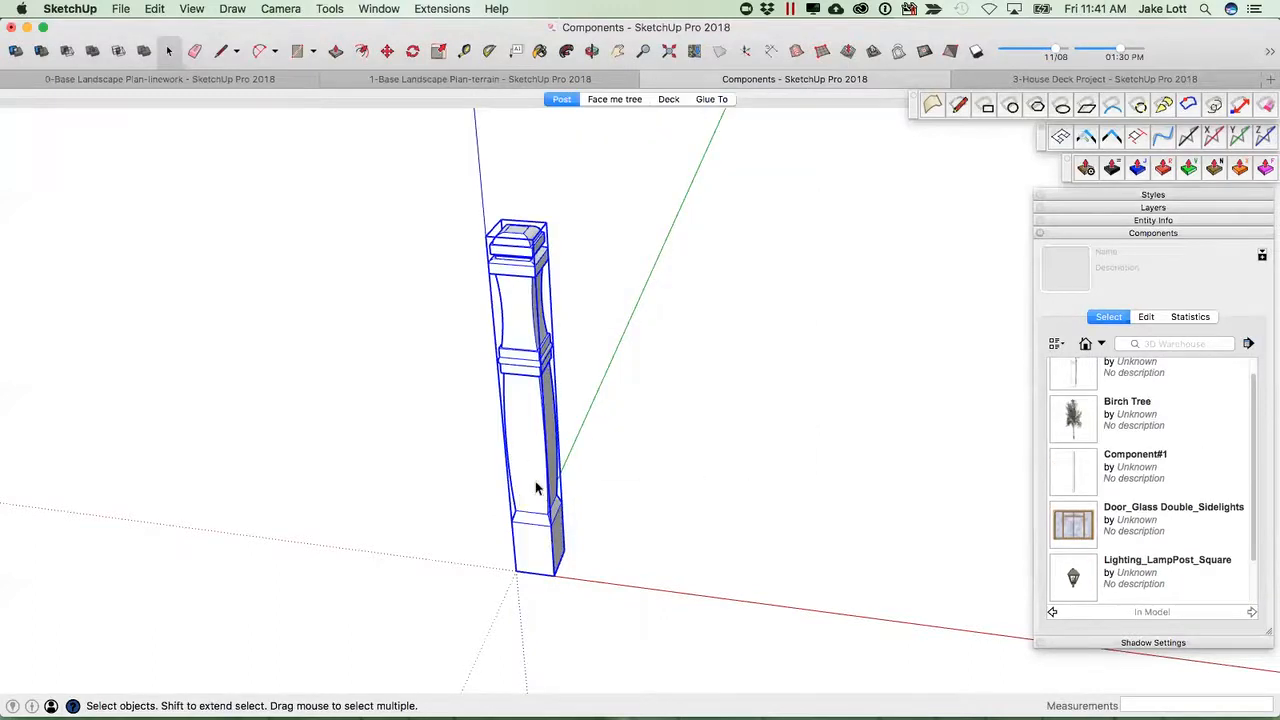
Switch to the Deck scene and place the 4x4 post component on the deck.
scroll(529, 566, "down", 2)
middle_click_drag(537, 513, 337, 471)
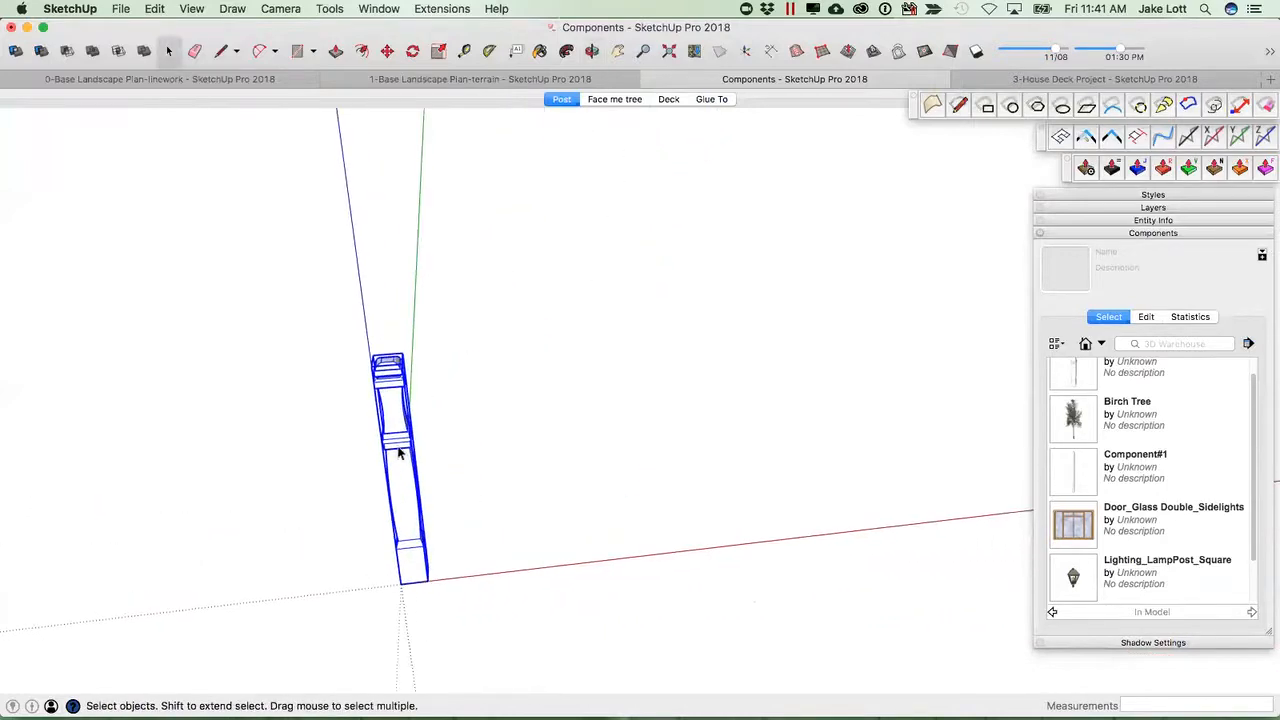
scroll(398, 451, "down", 3)
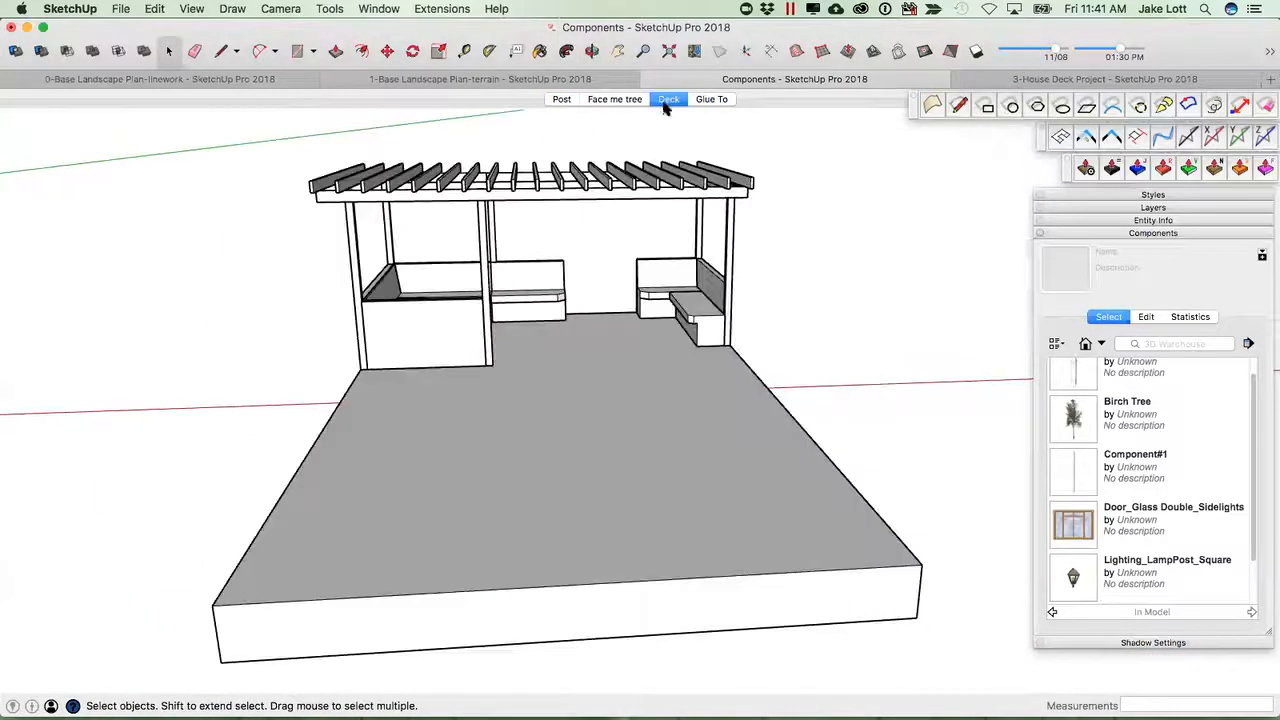
middle_click_drag(480, 530, 257, 512)
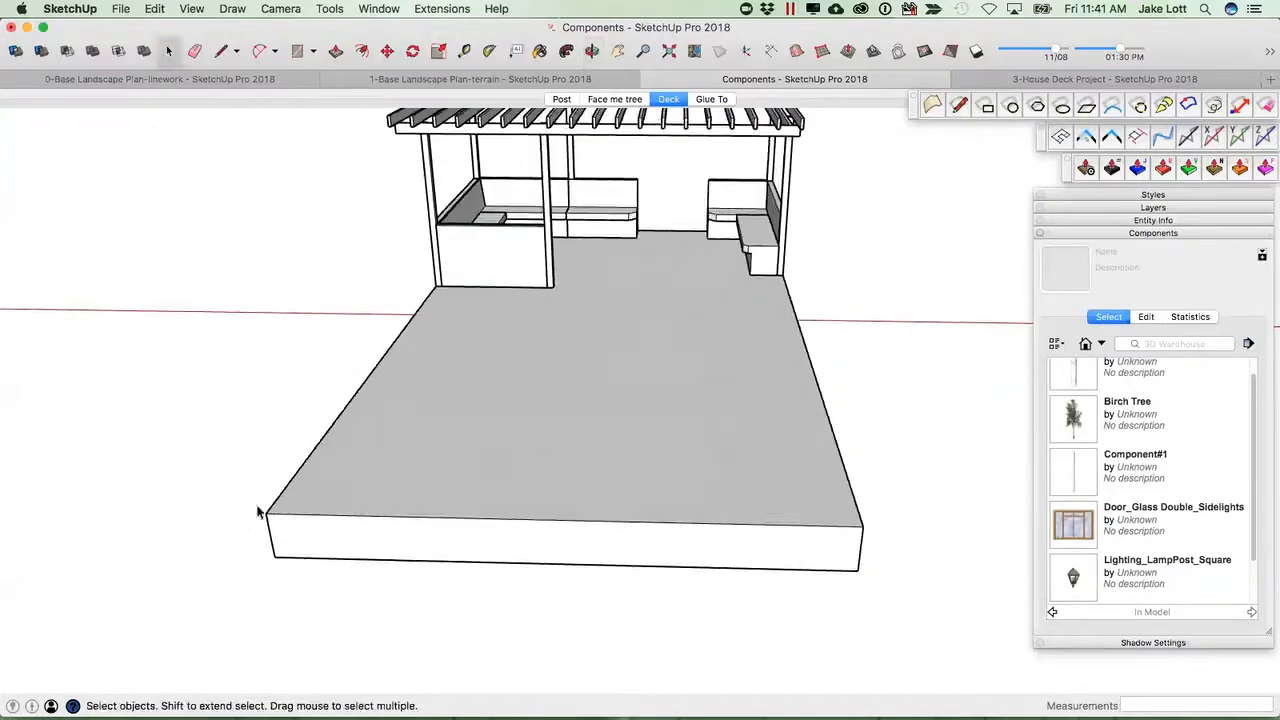
scroll(1160, 460, "up", 2)
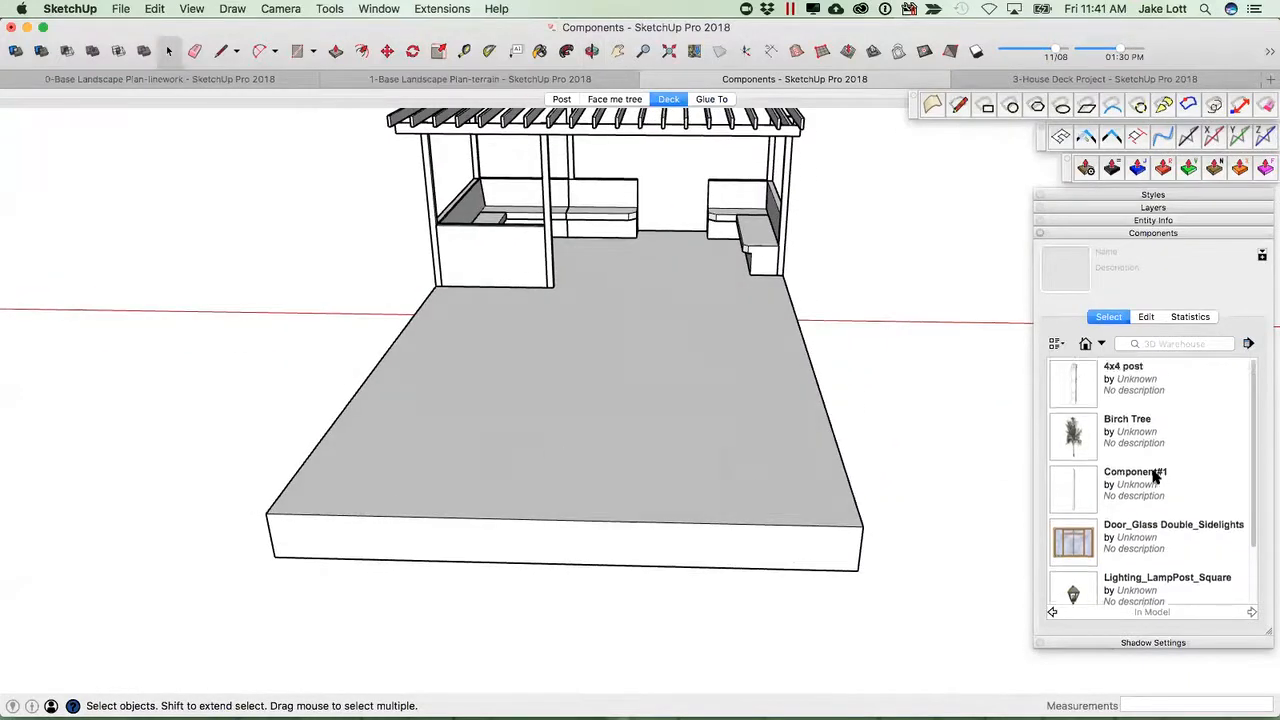
left_click(1074, 384)
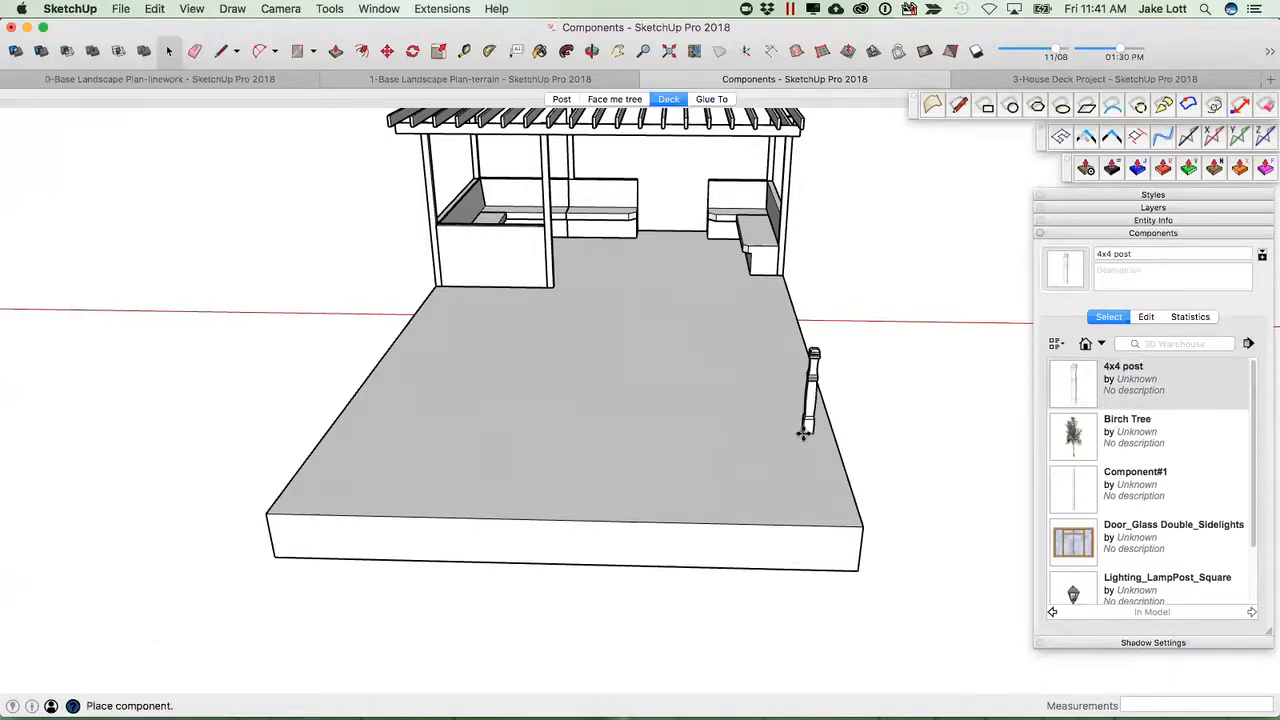
scroll(395, 485, "up", 4)
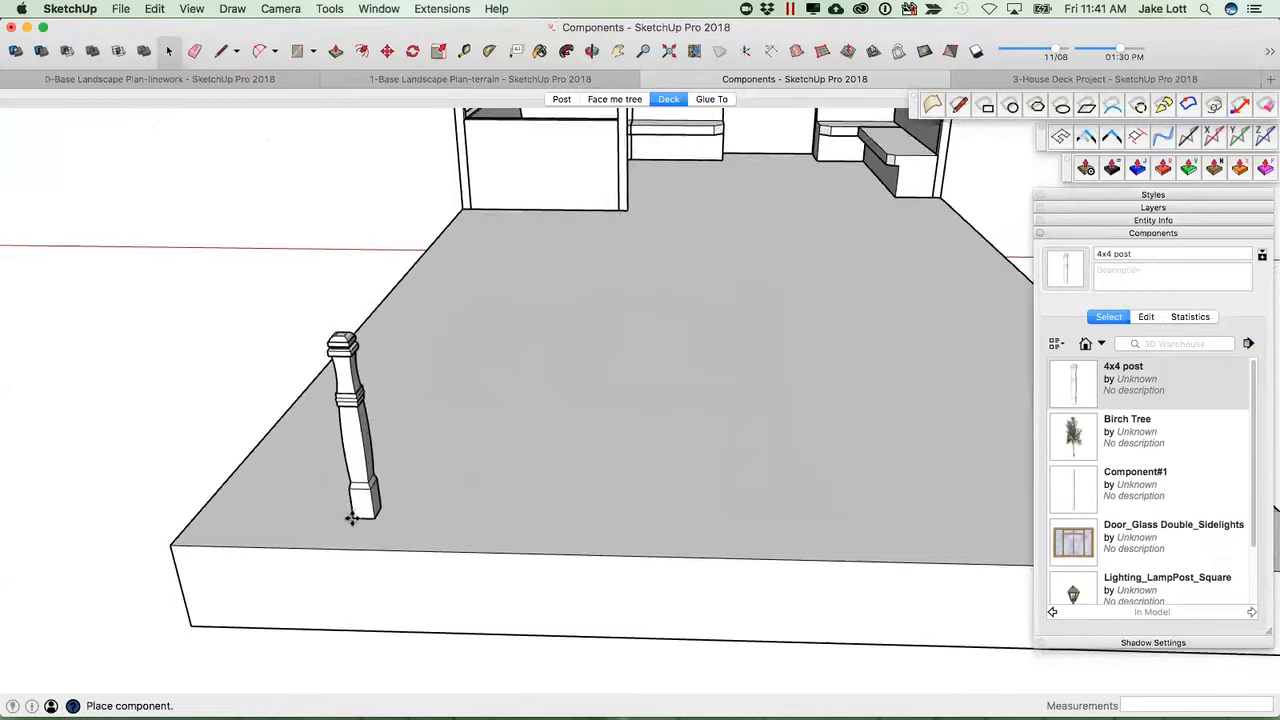
scroll(350, 540, "up", 3)
scroll(260, 535, "down", 3)
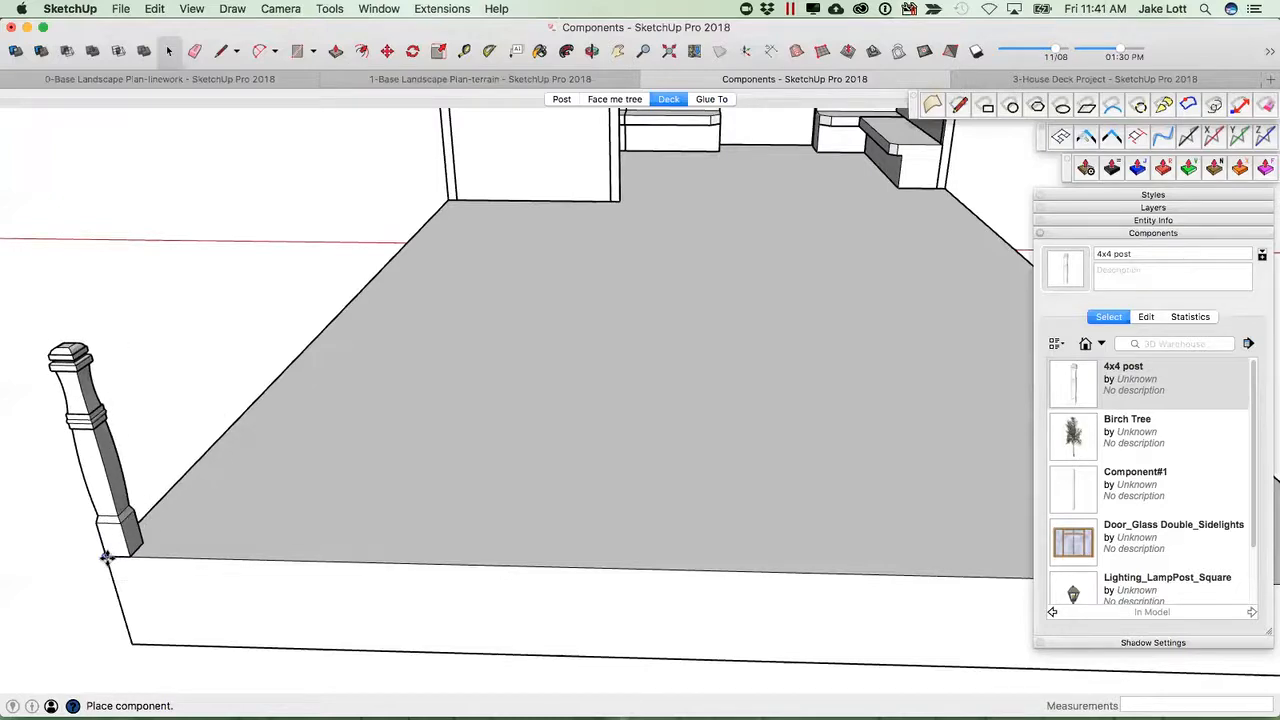
scroll(449, 547, "down", 3)
scroll(940, 568, "up", 2)
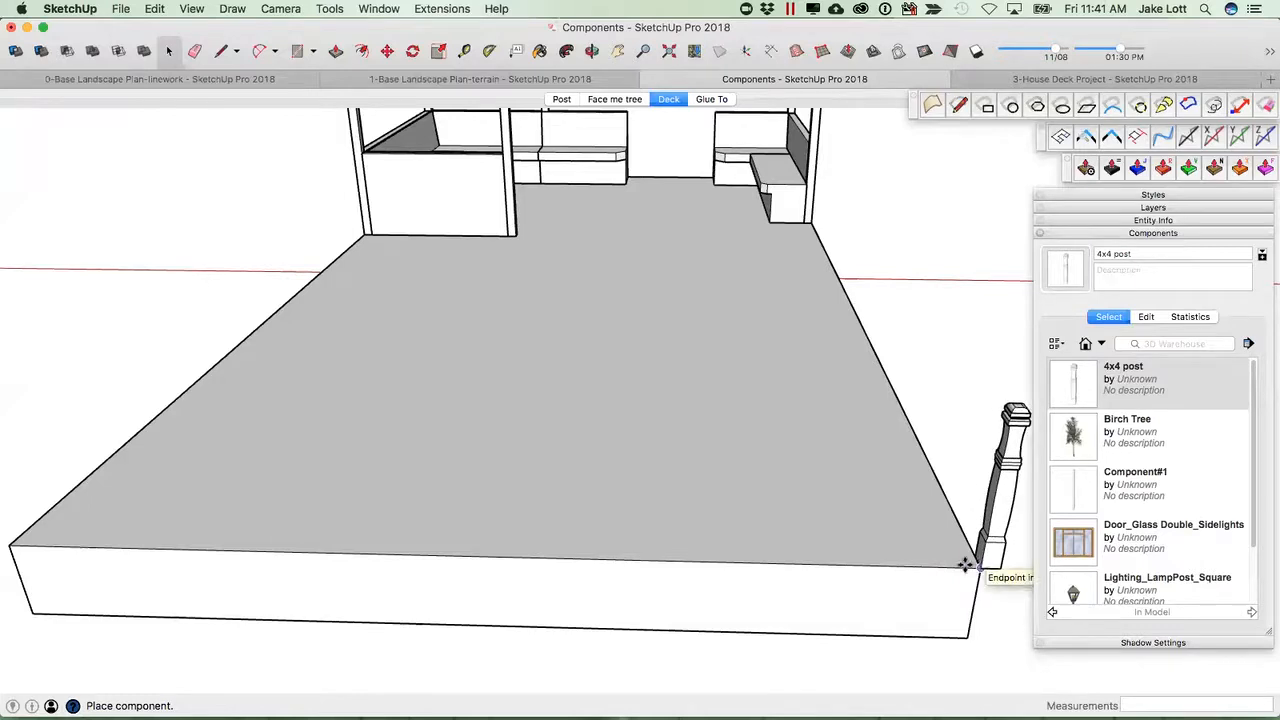
middle_click_drag(297, 569, 505, 530)
left_click(524, 476)
Move the post onto the front corner of the deck.
key("m")
scroll(478, 304, "down", 2)
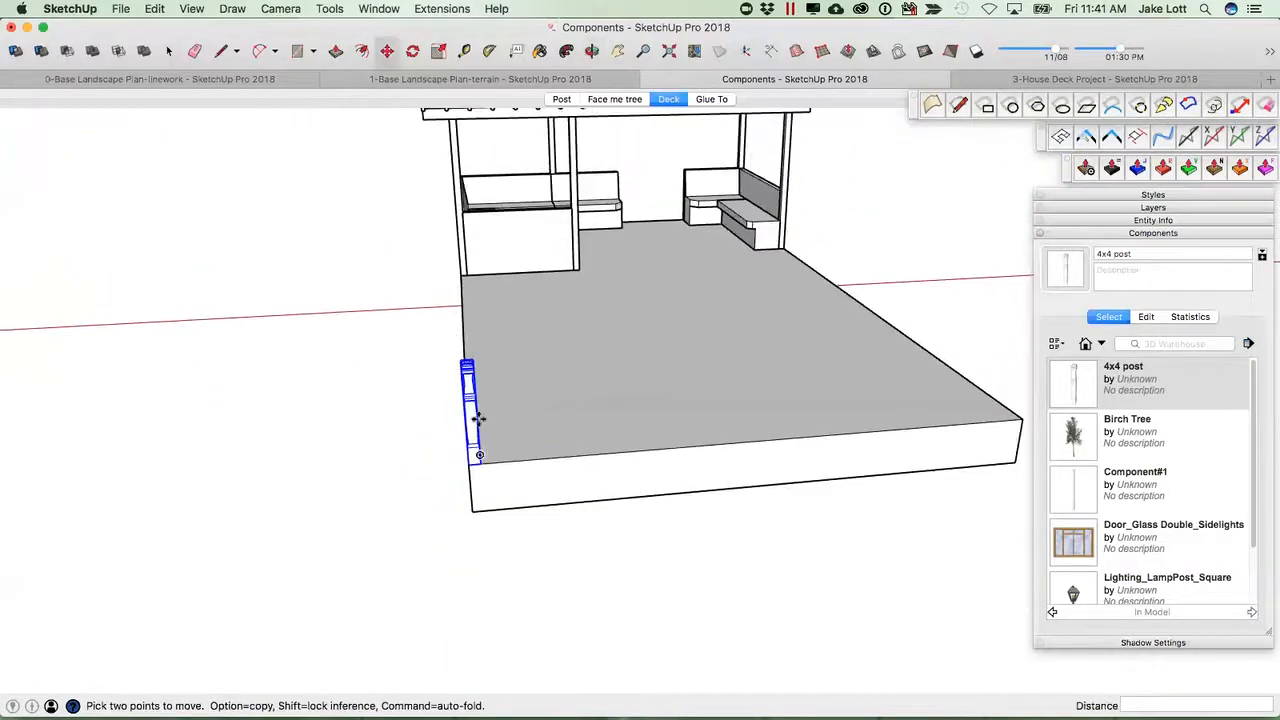
middle_click_drag(520, 470, 683, 440)
scroll(683, 440, "up", 2)
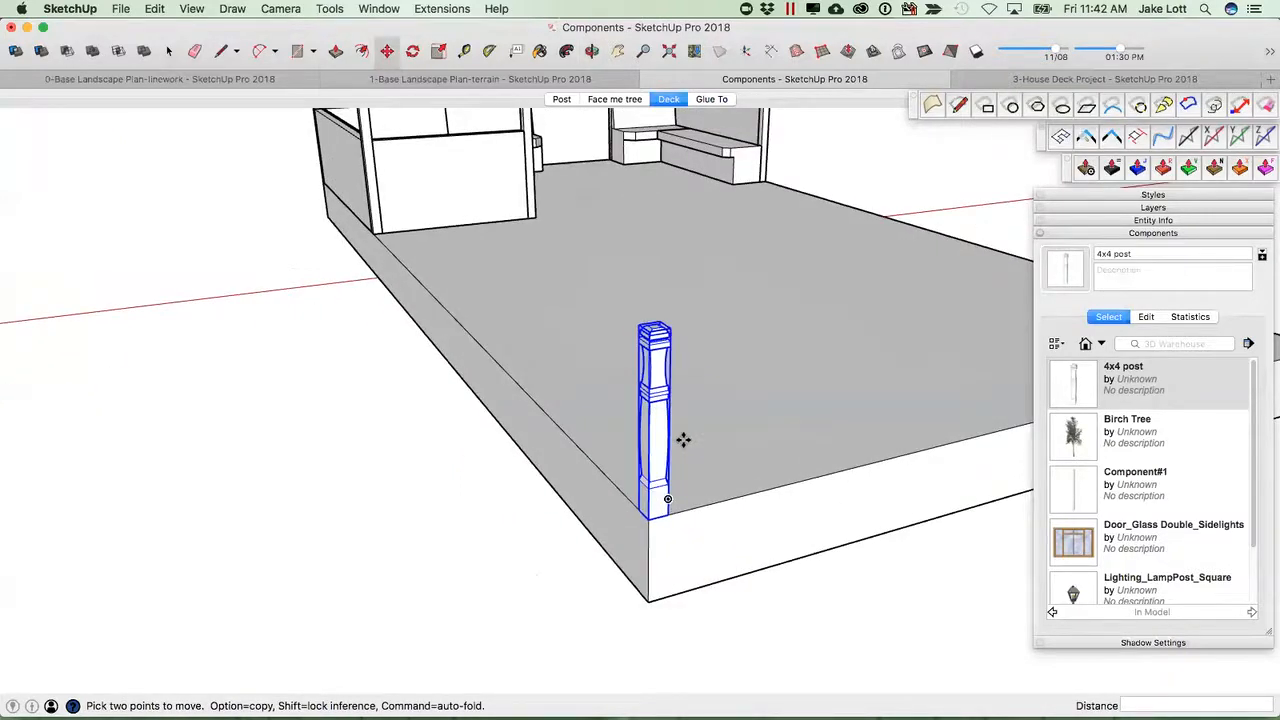
middle_click_drag(657, 480, 545, 490)
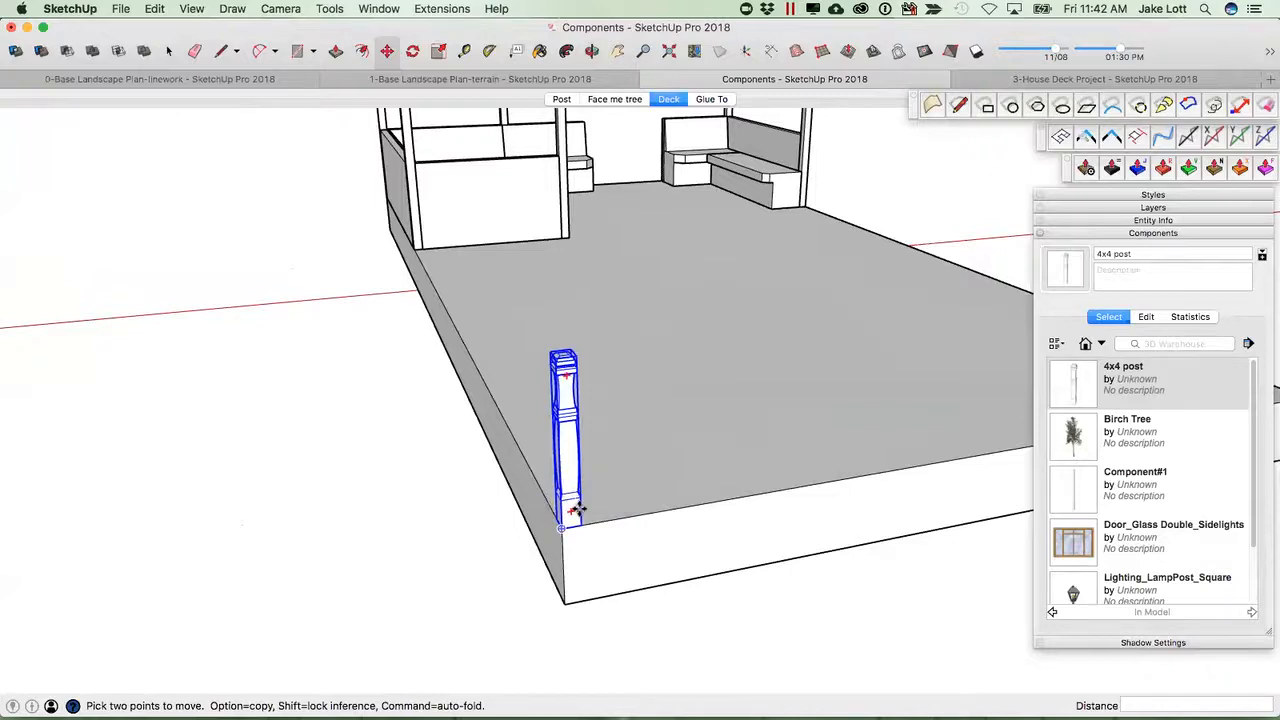
Add guide lines on the post's lower face to mark its centre.
scroll(572, 514, "up", 2)
key("space")
scroll(572, 514, "down", 2)
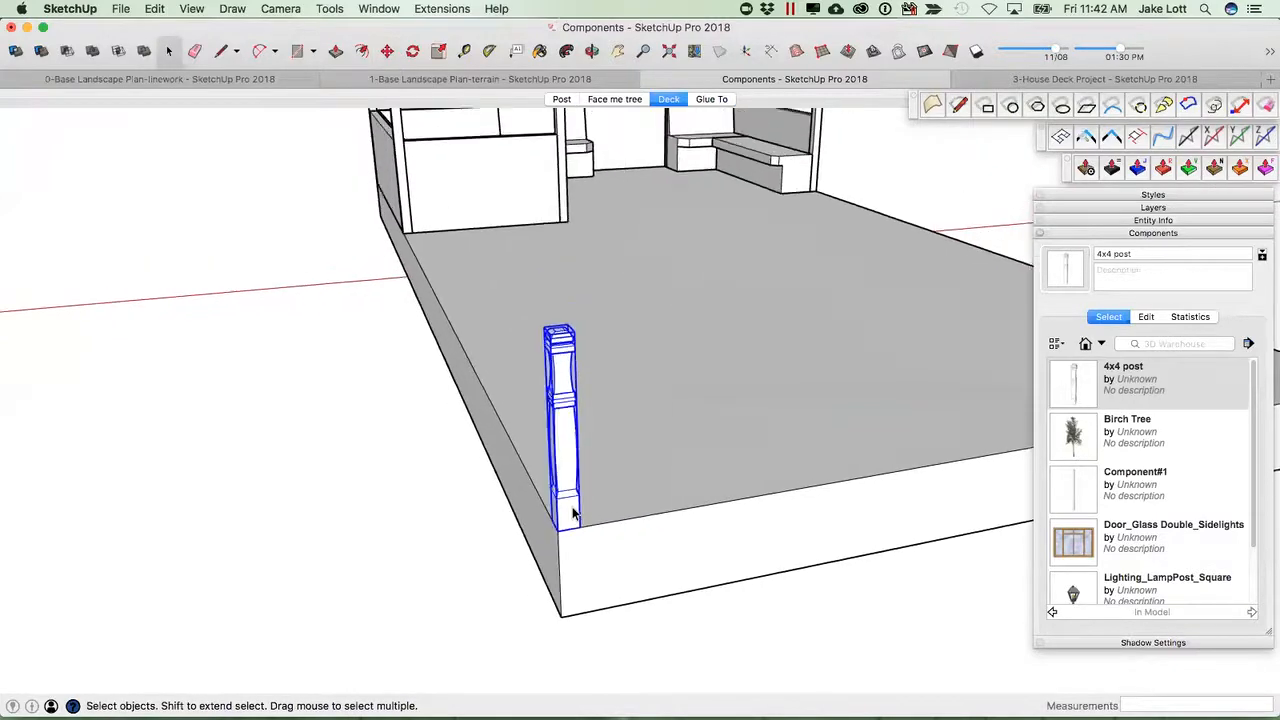
middle_click_drag(543, 490, 402, 540)
scroll(530, 492, "up", 2)
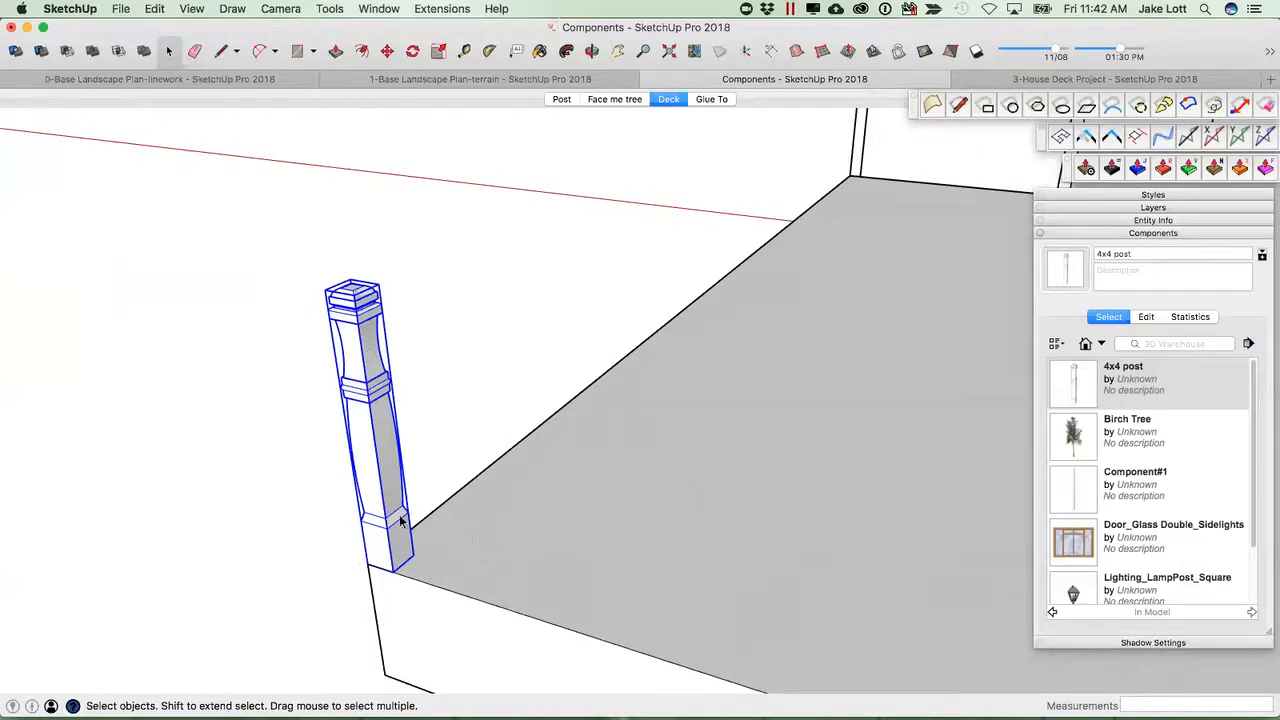
scroll(400, 553, "up", 4)
middle_click_drag(220, 540, 391, 482)
scroll(416, 477, "up", 3)
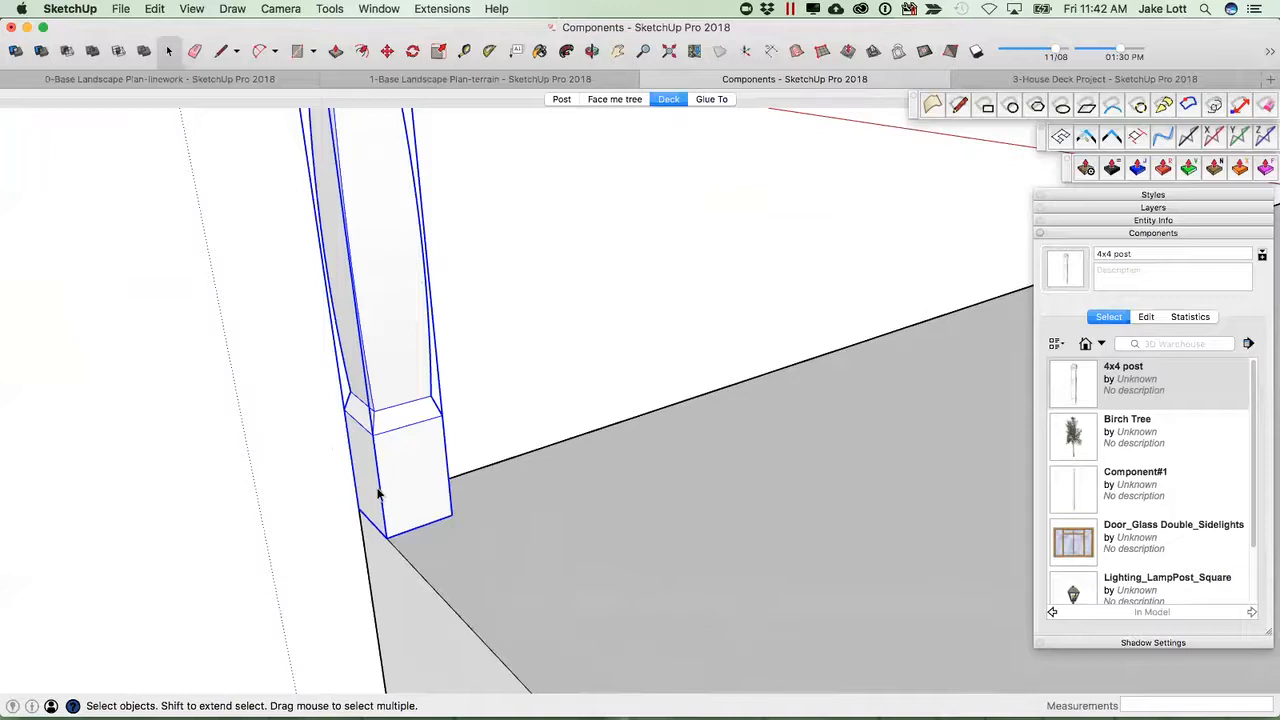
key("t")
left_click(380, 488)
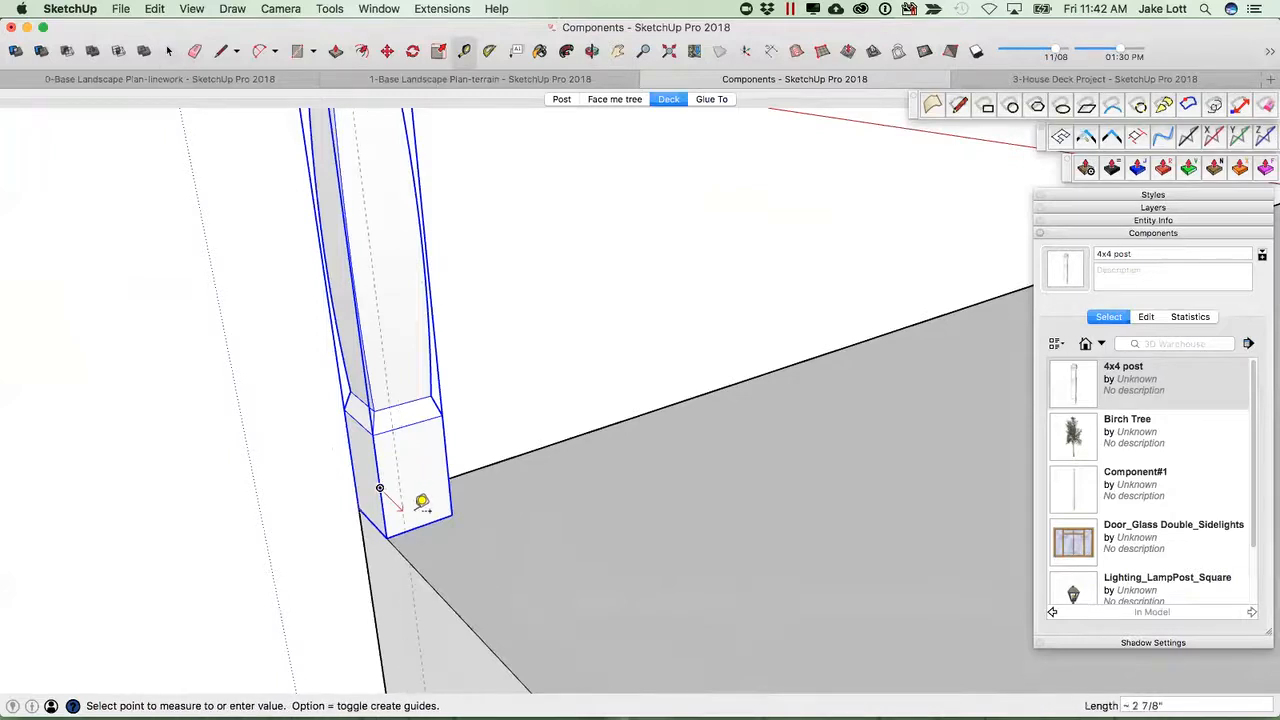
left_click(436, 513)
left_click(443, 514)
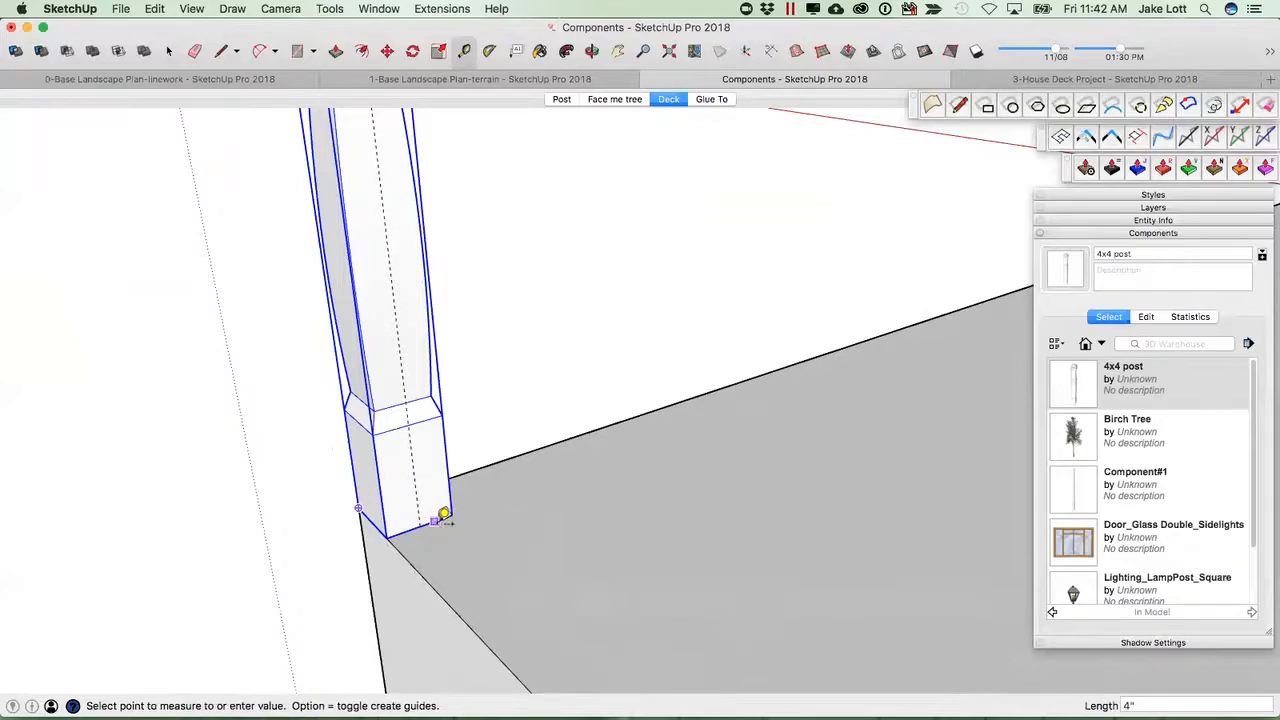
left_click(452, 464)
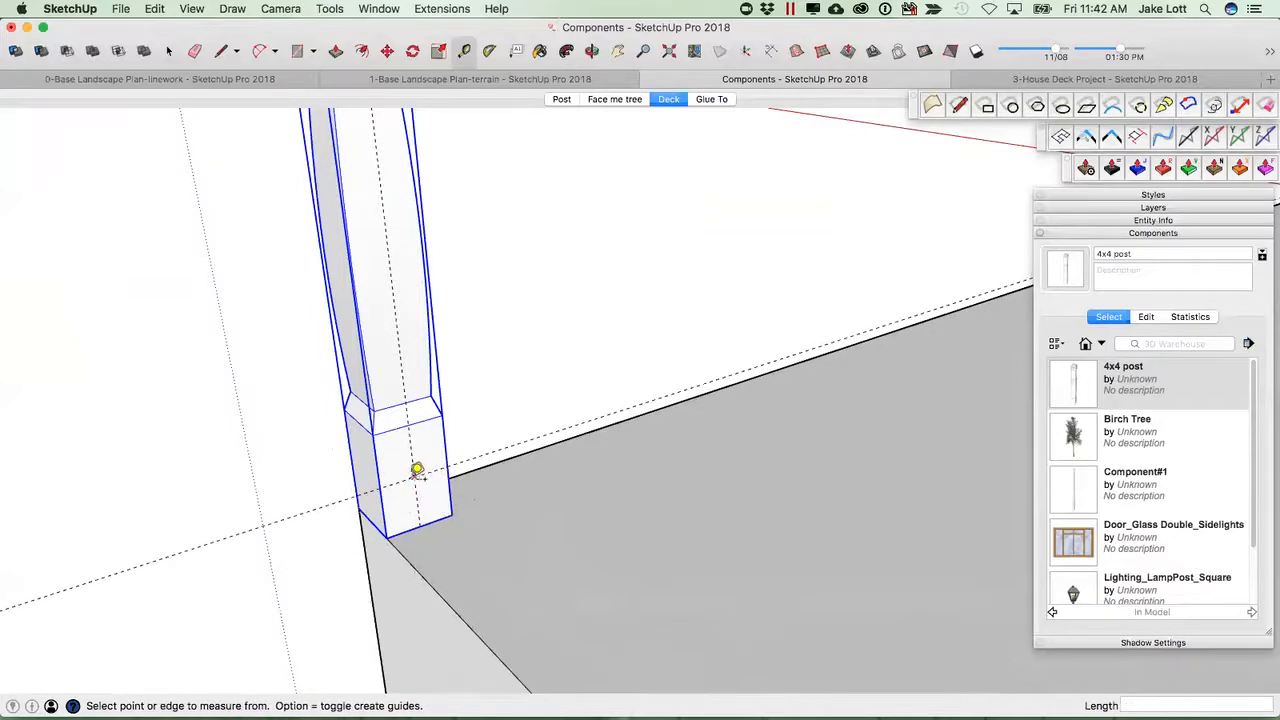
scroll(417, 470, "up", 1)
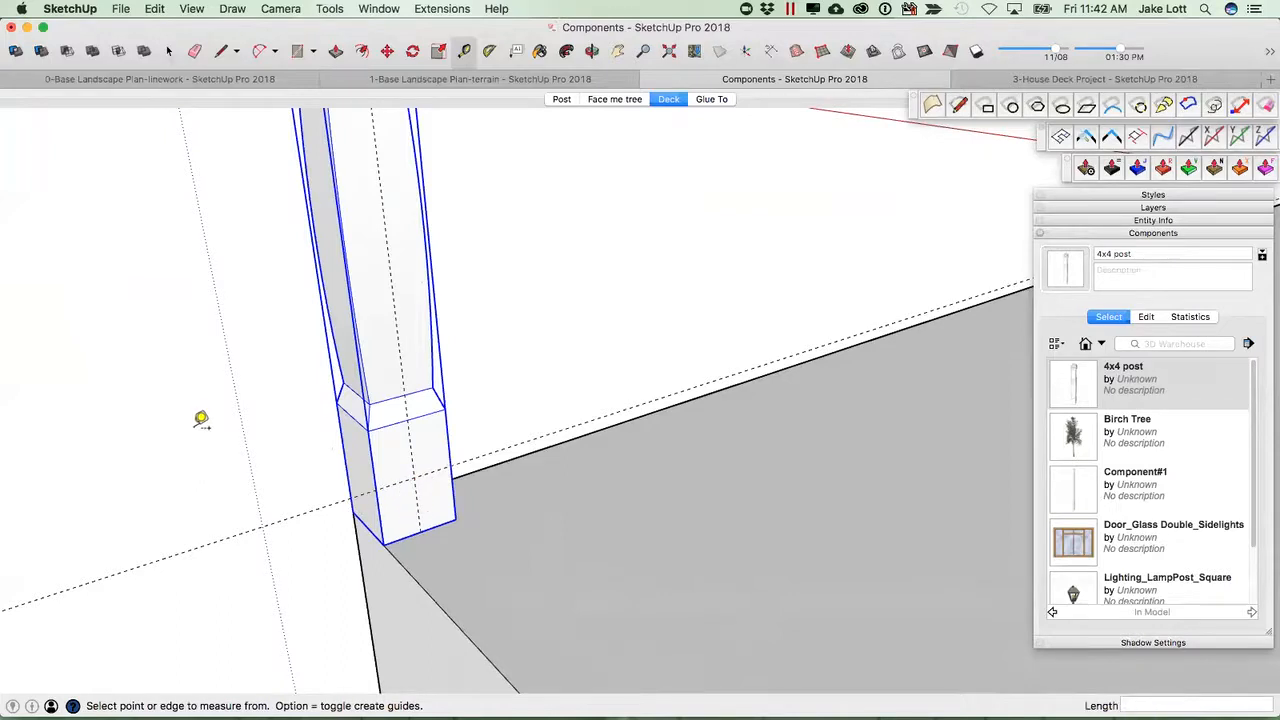
left_click(400, 527)
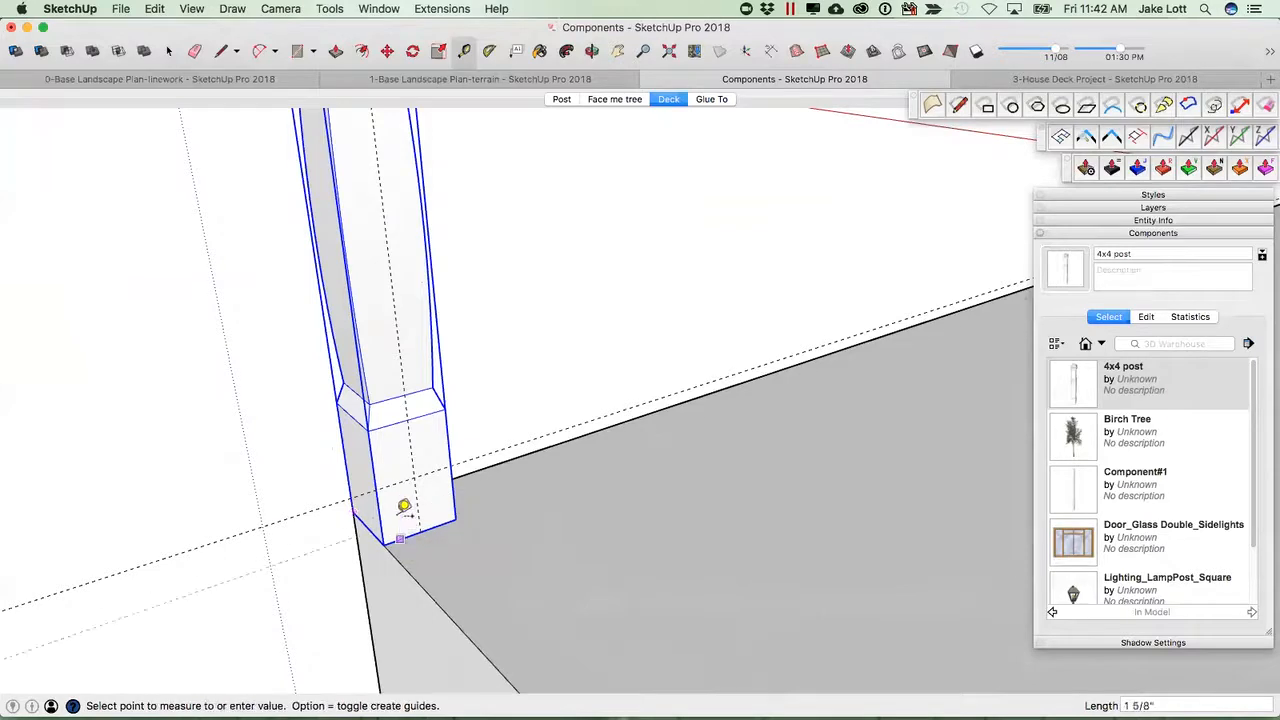
left_click(405, 500)
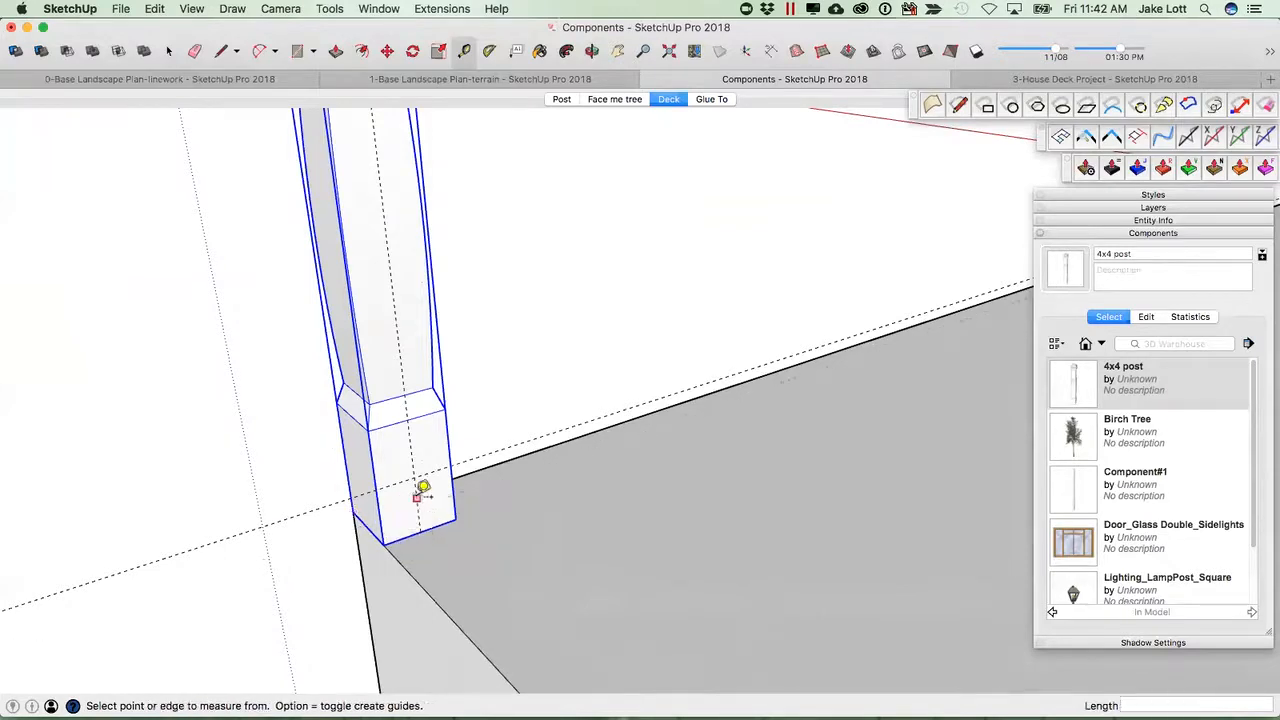
Draw a 2 by 2 inch square on the post's lower face near the guide intersection.
key("r")
left_click(393, 455)
scroll(437, 480, "up", 2)
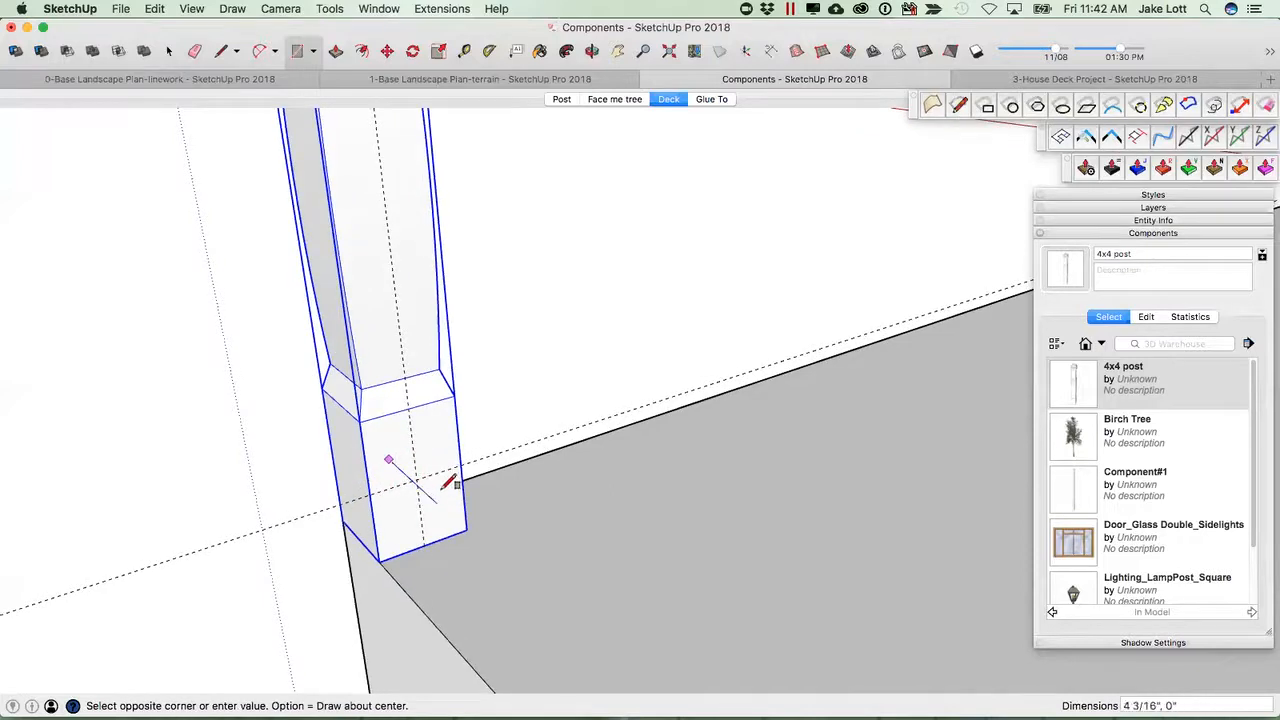
scroll(450, 480, "up", 2)
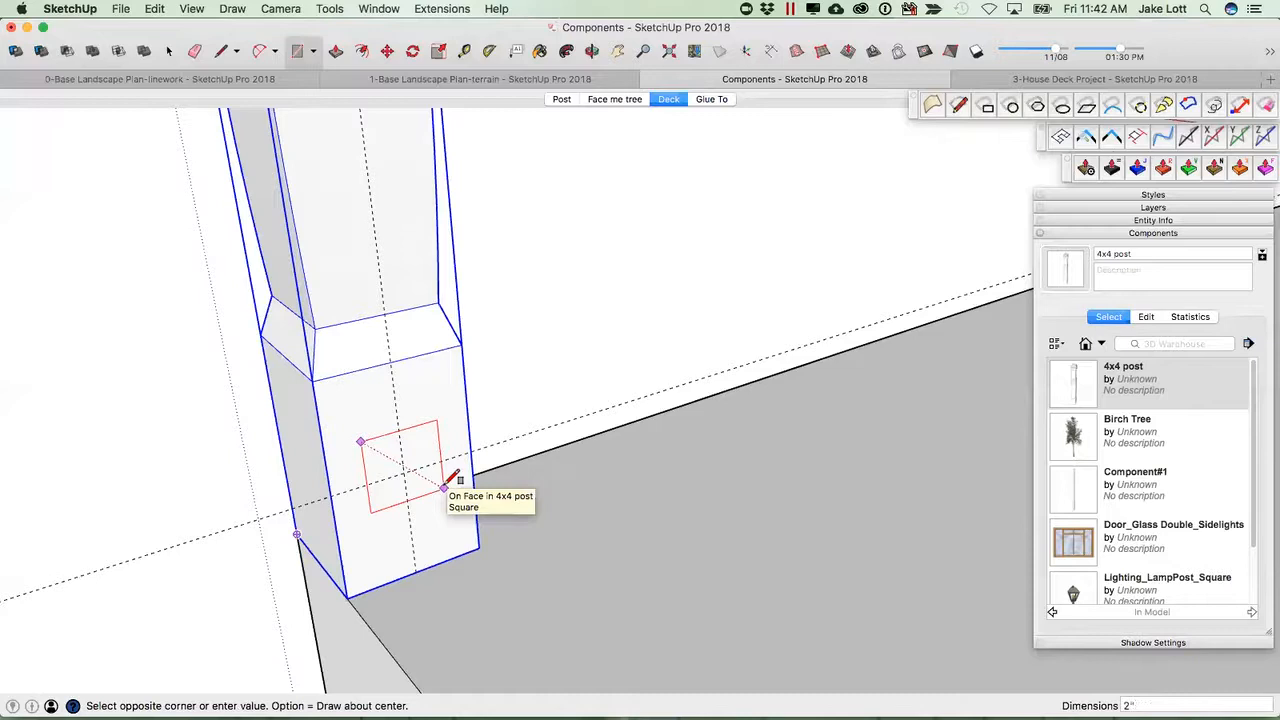
type("2")
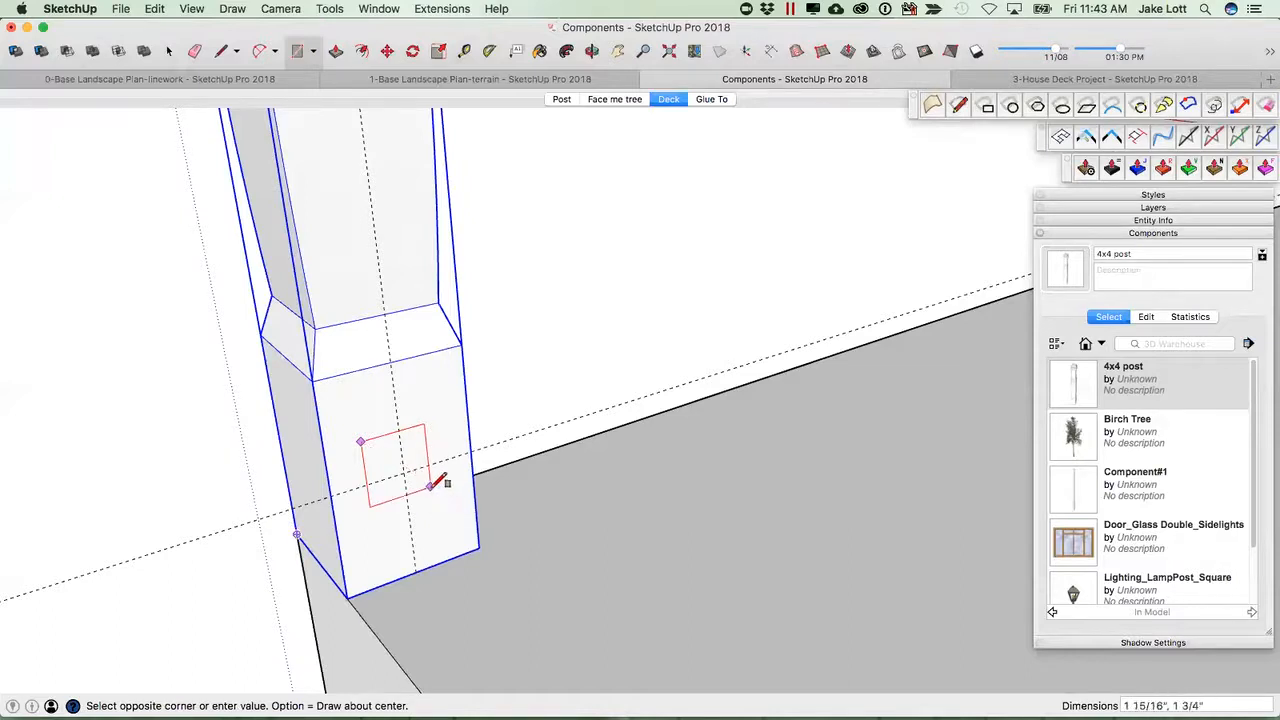
scroll(443, 486, "up", 2)
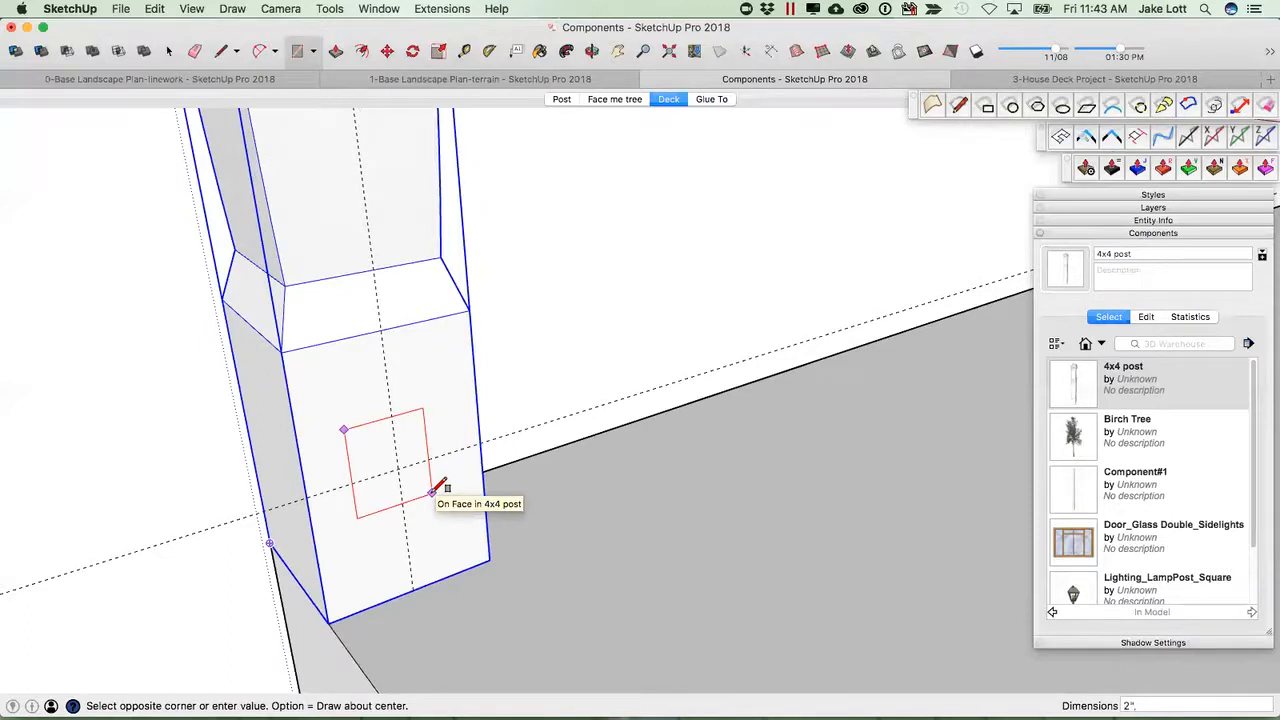
left_click(438, 489)
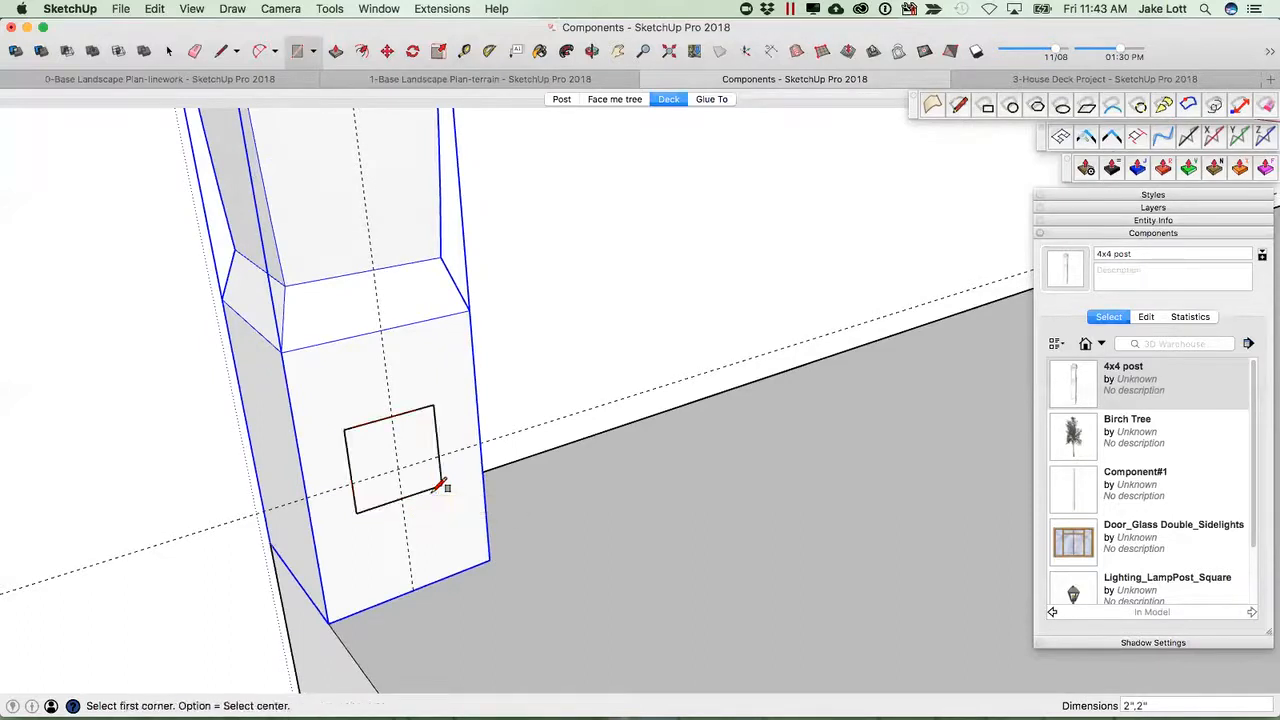
Select the square face and start making it a component named 2x2- Lower Rail.
key("space")
left_click(421, 445)
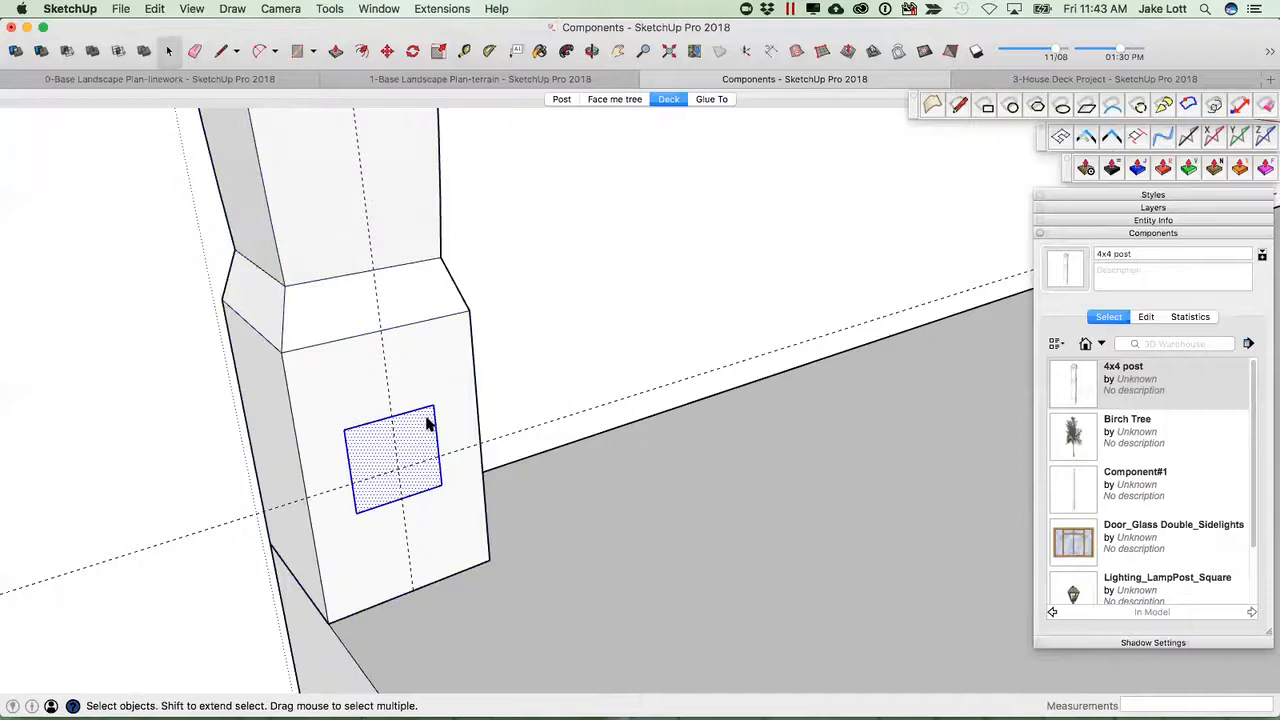
right_click(426, 424)
left_click(474, 532)
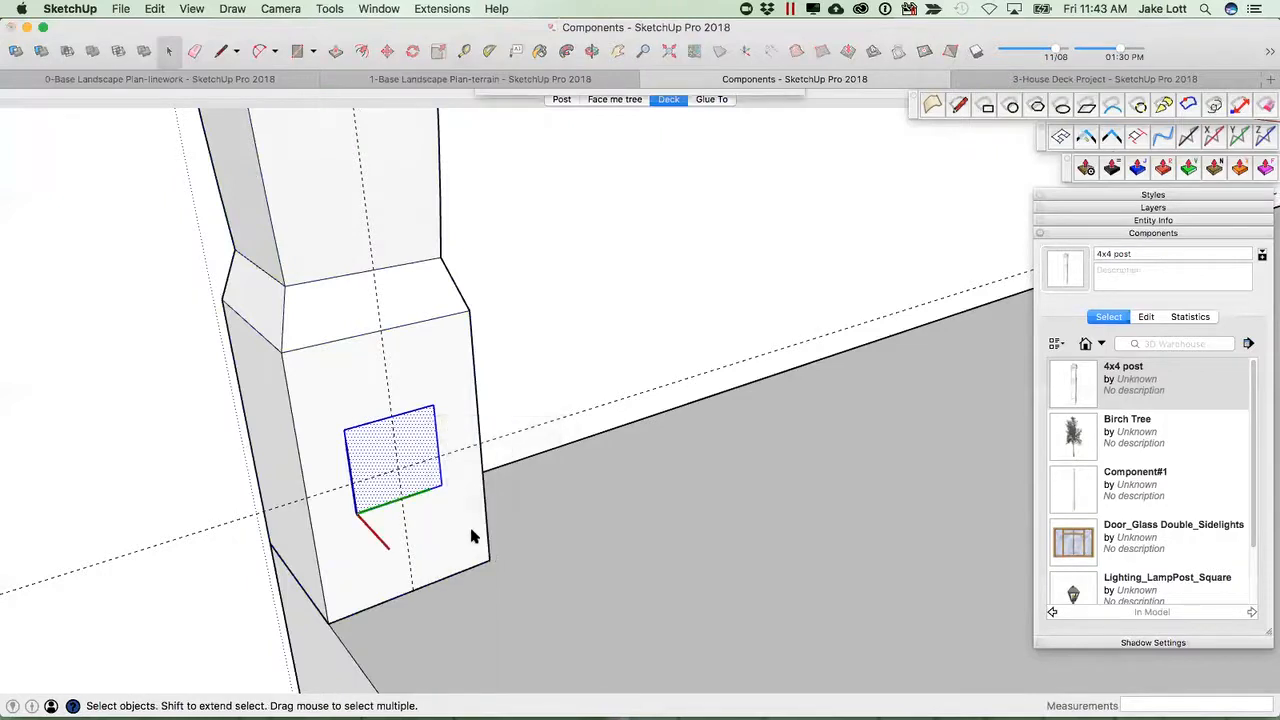
type("Lower Rail")
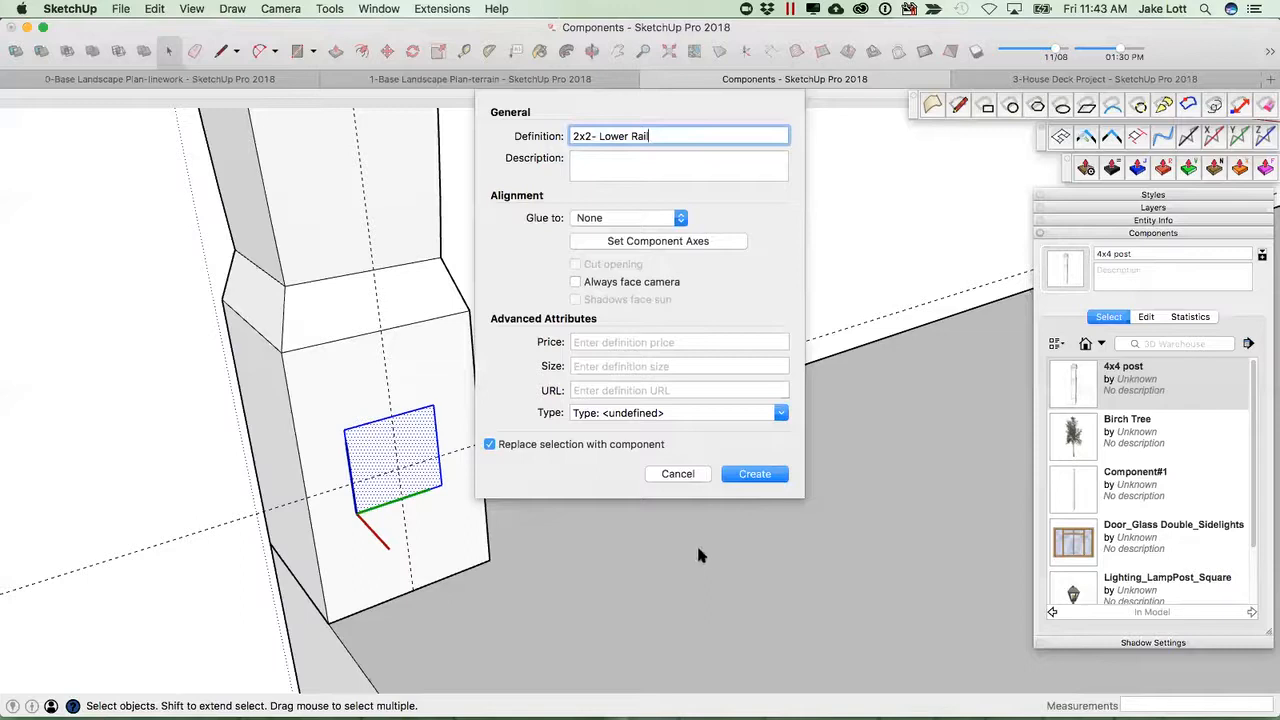
Set the component axes at the square's centre with red pointing outward from the post, then create the component.
left_click(641, 242)
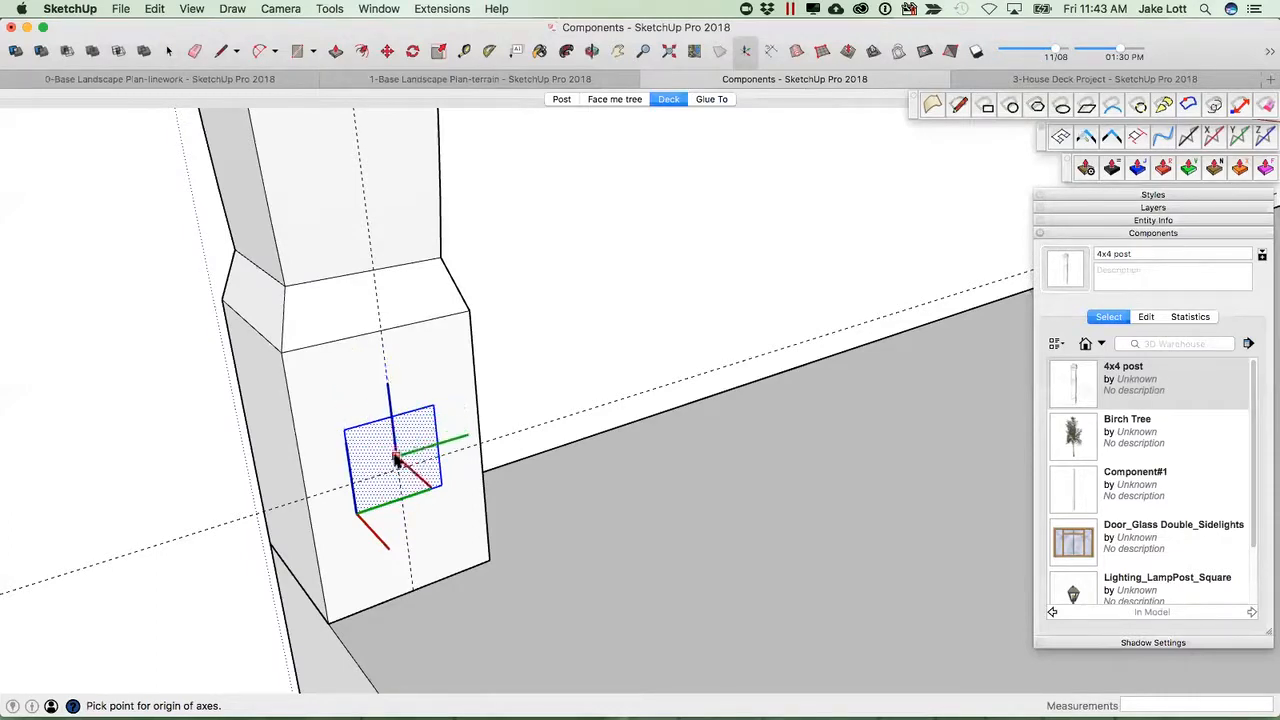
middle_click_drag(372, 466, 296, 472)
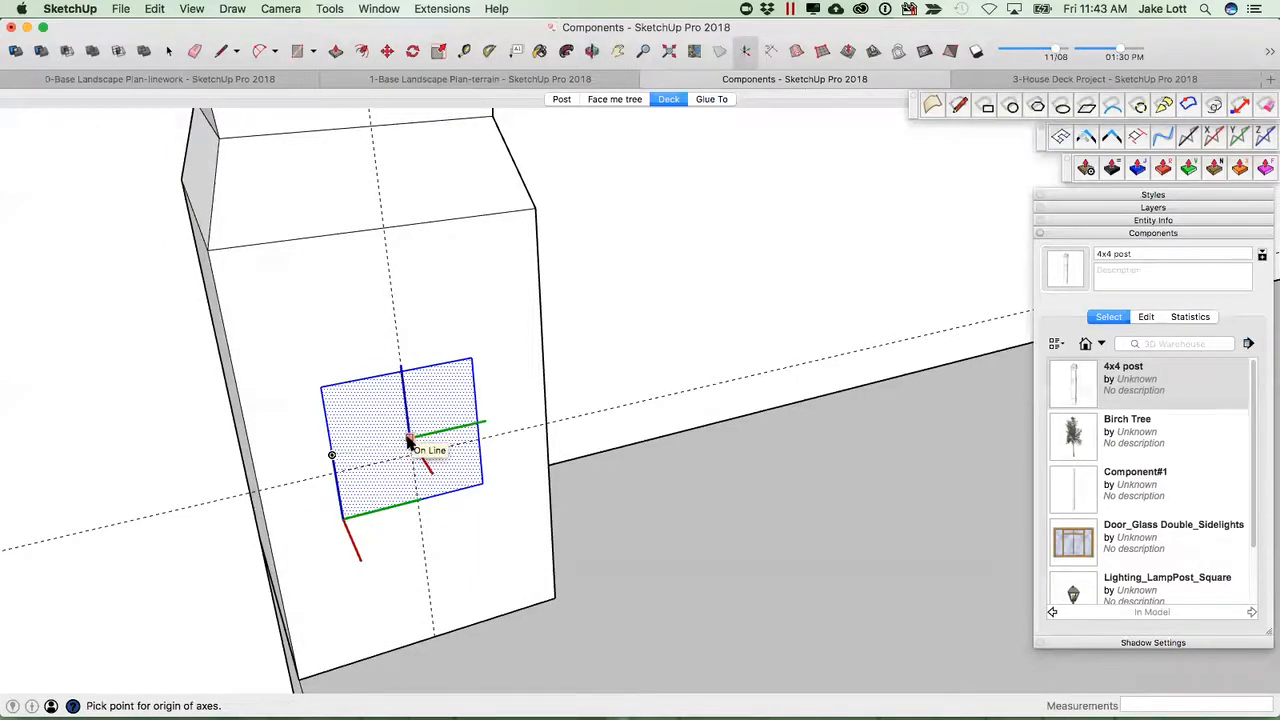
left_click(409, 438)
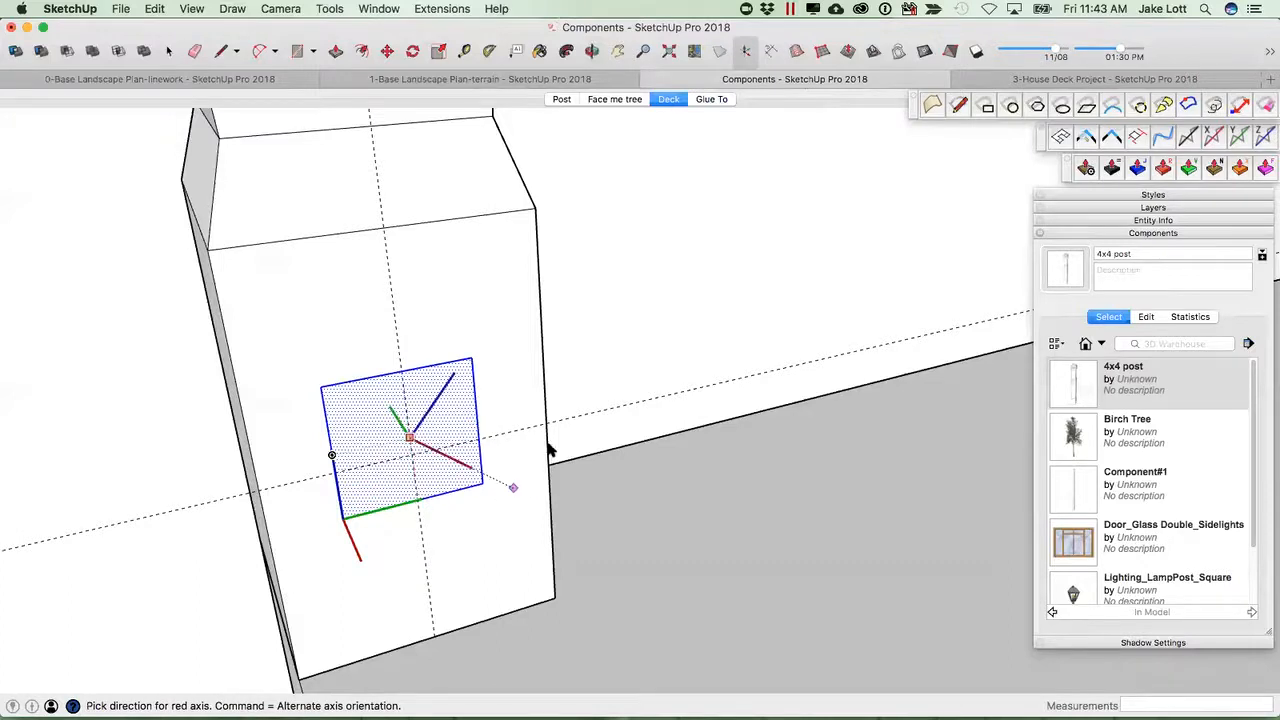
scroll(525, 420, "down", 2)
middle_click_drag(512, 491, 755, 505)
scroll(618, 509, "down", 2)
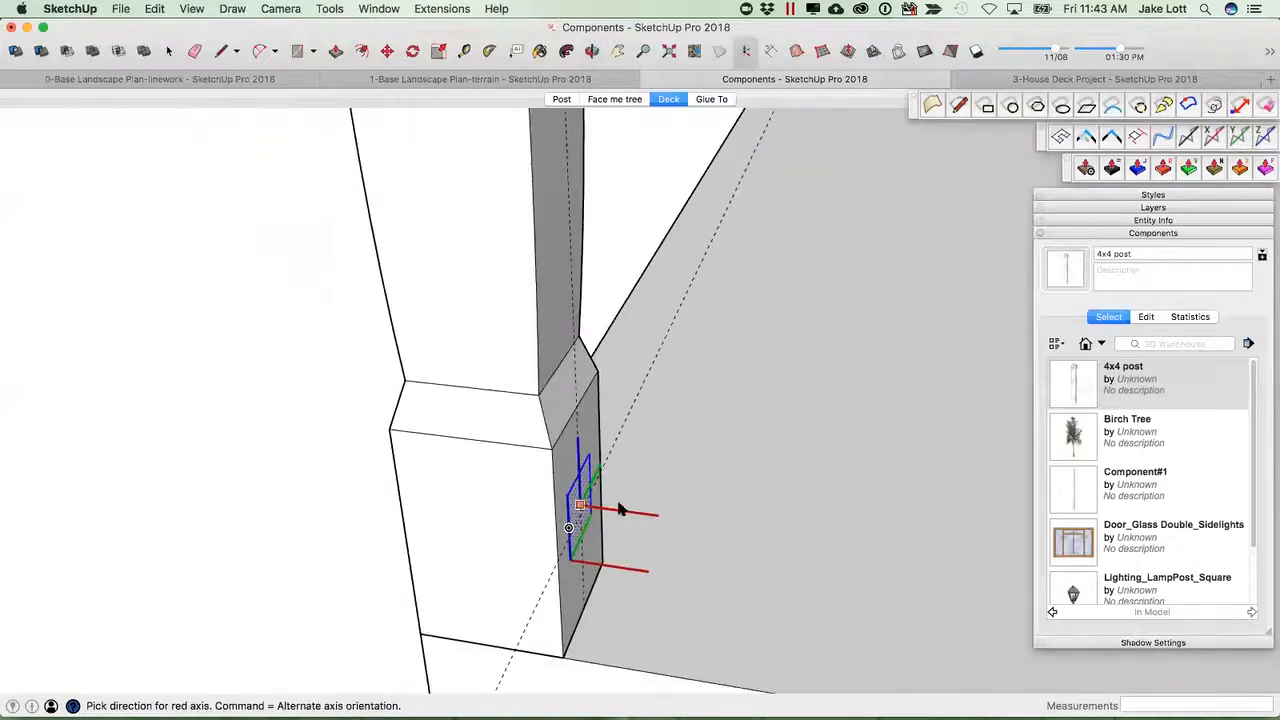
middle_click_drag(571, 509, 491, 480)
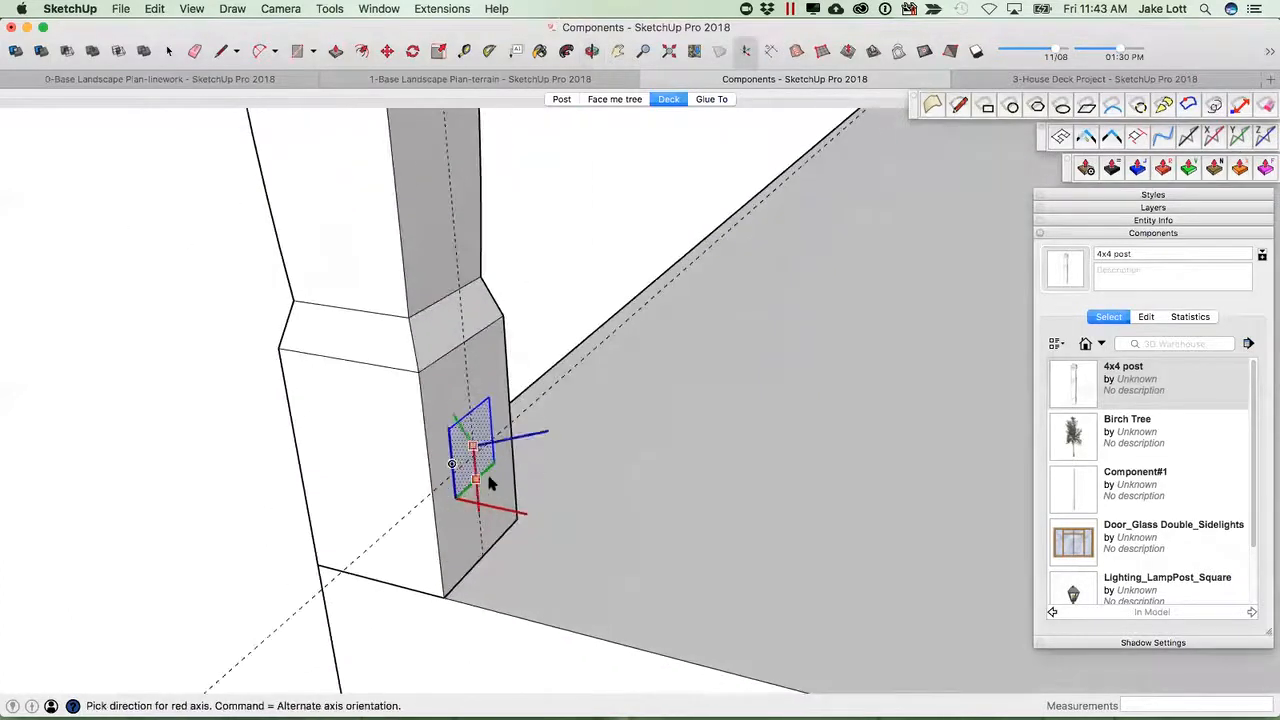
left_click(590, 468)
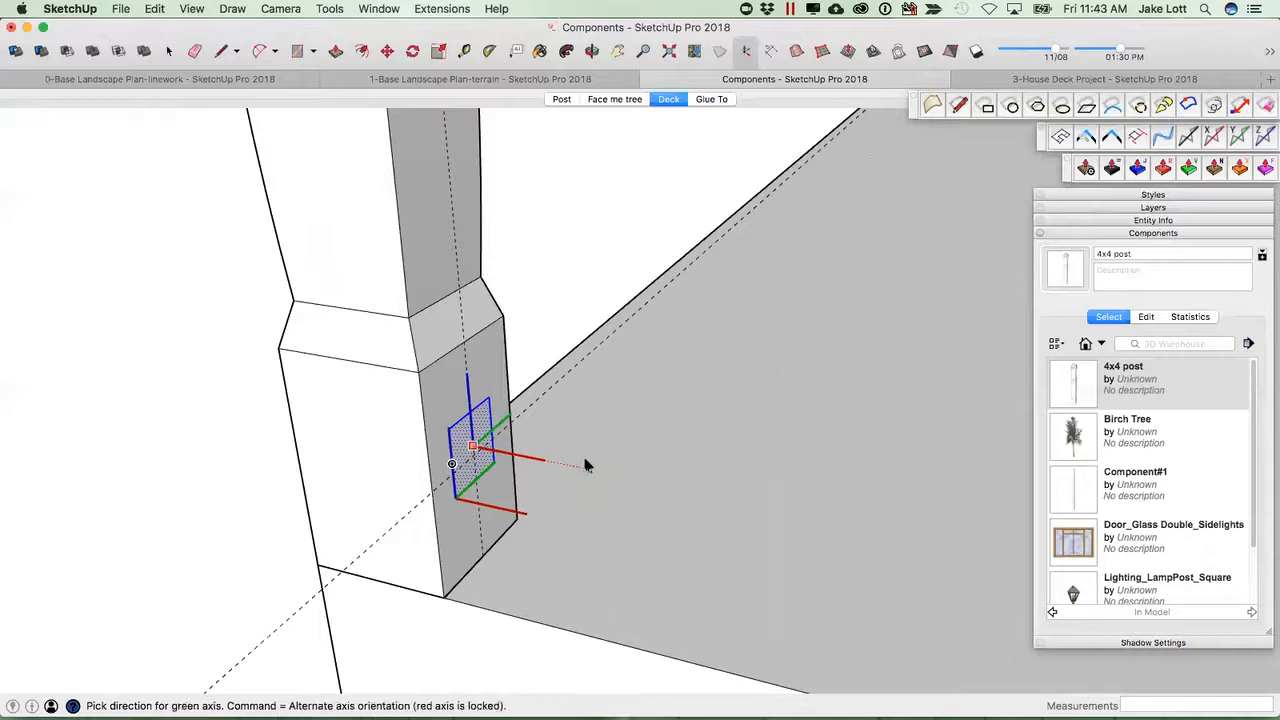
left_click(478, 440)
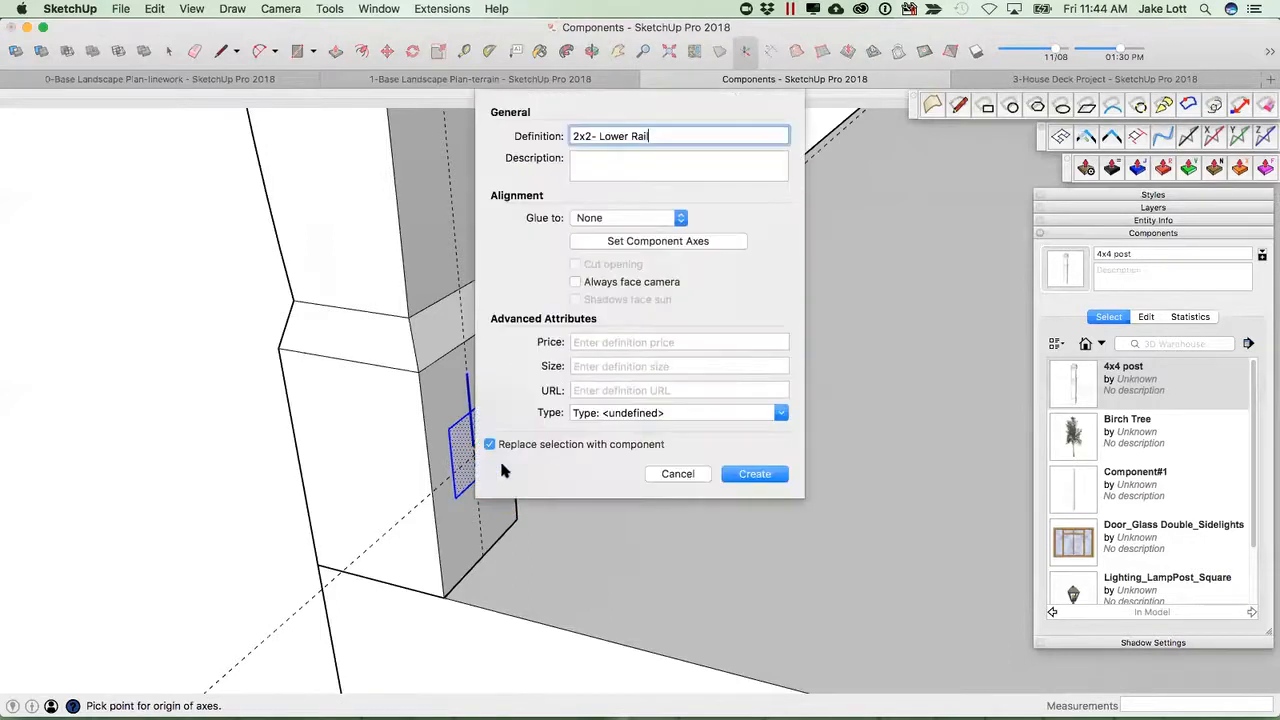
left_click(754, 474)
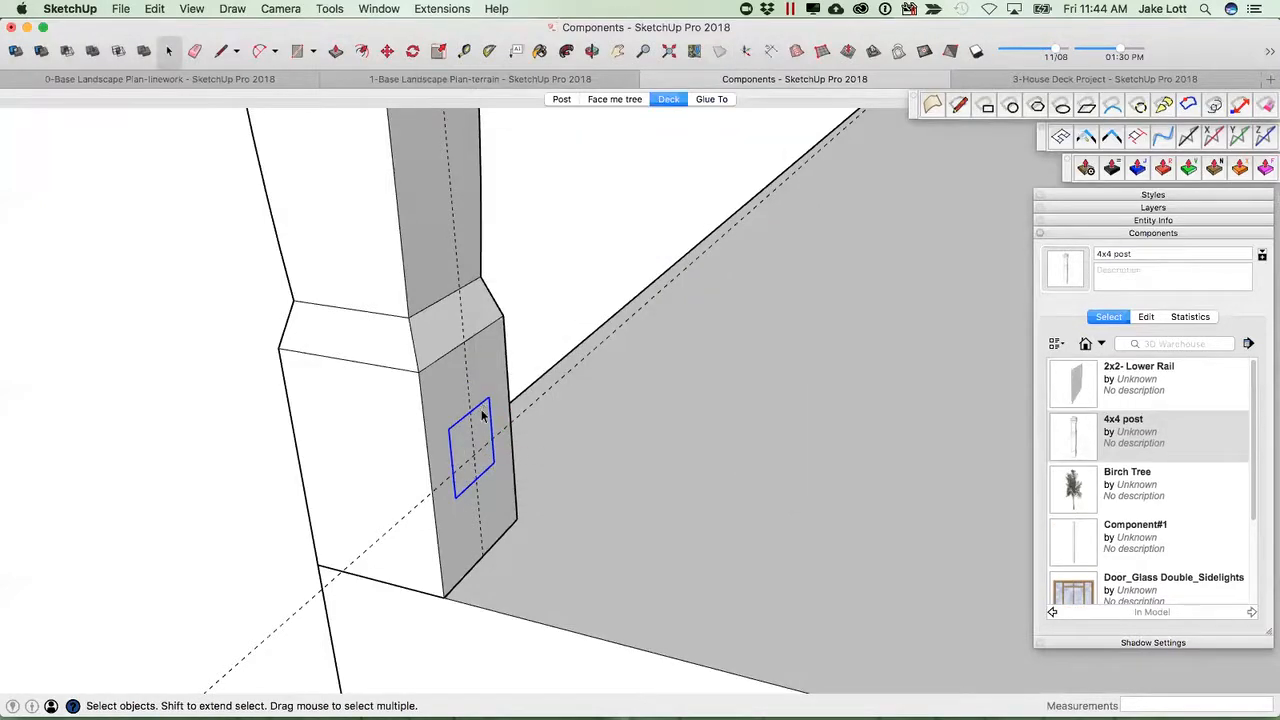
Move the rail square so it is centred on the guide intersection.
key("m")
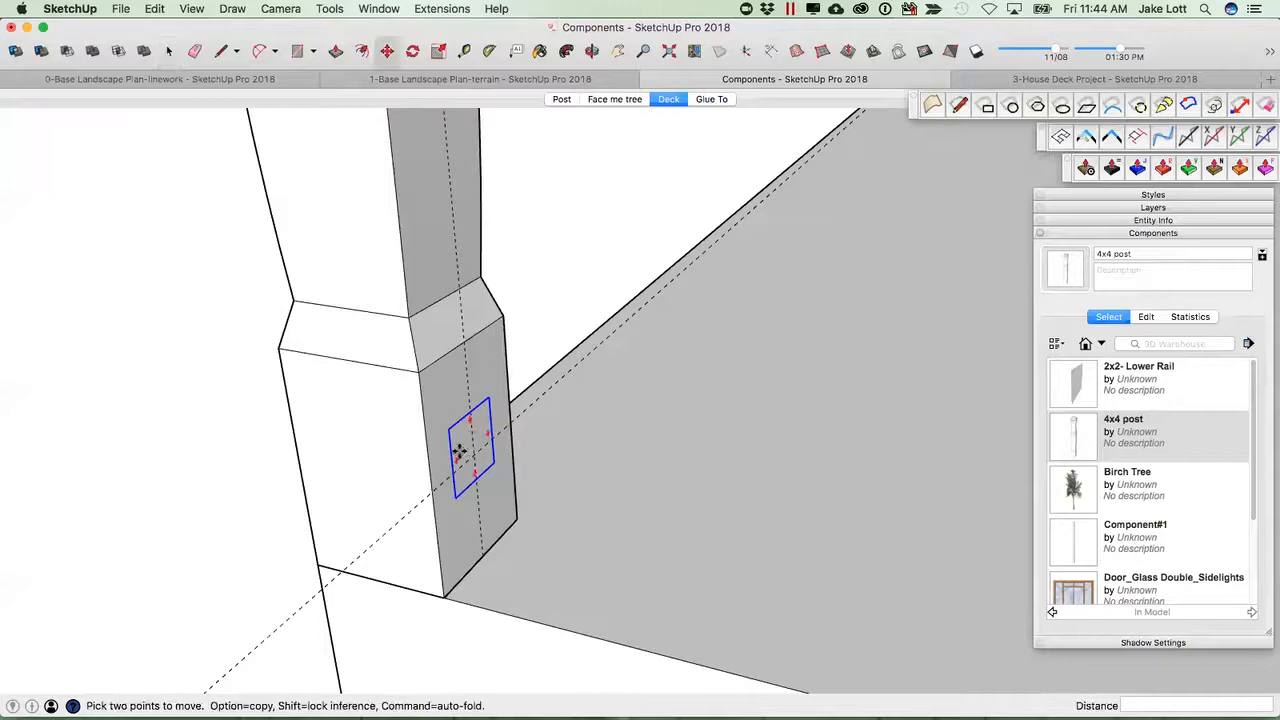
scroll(452, 453, "up", 2)
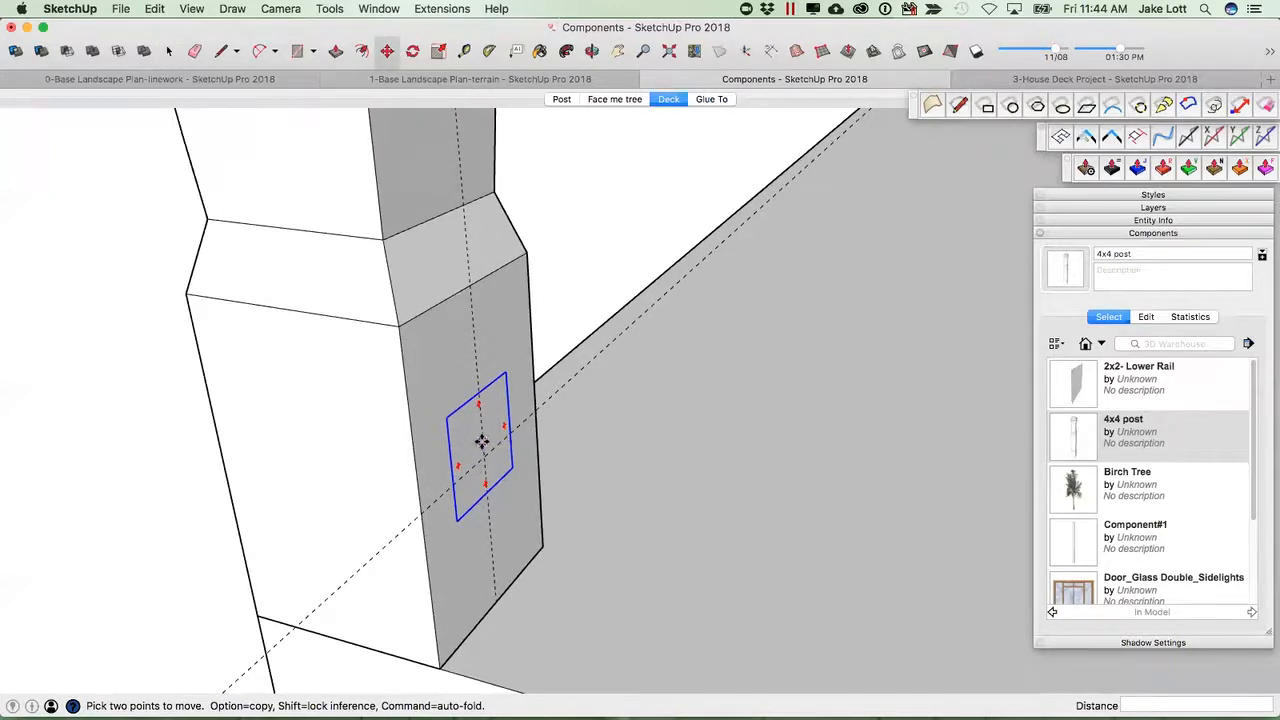
left_click(457, 443)
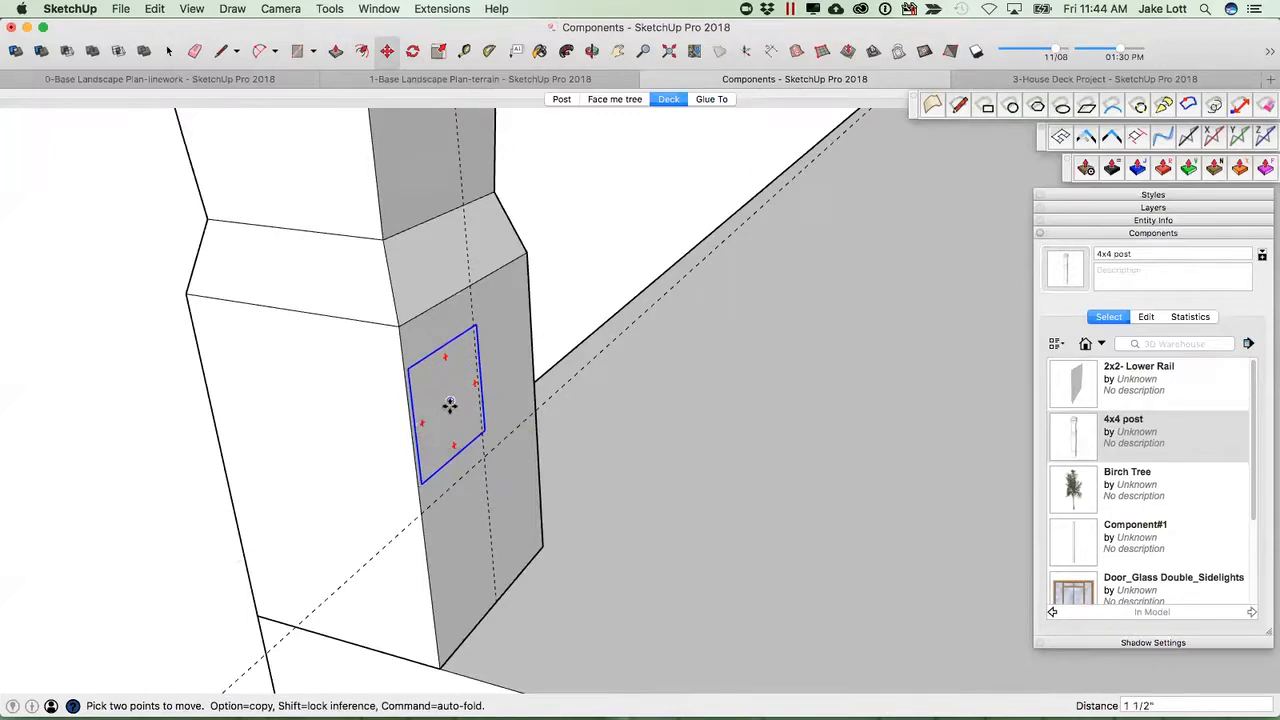
left_click(483, 461)
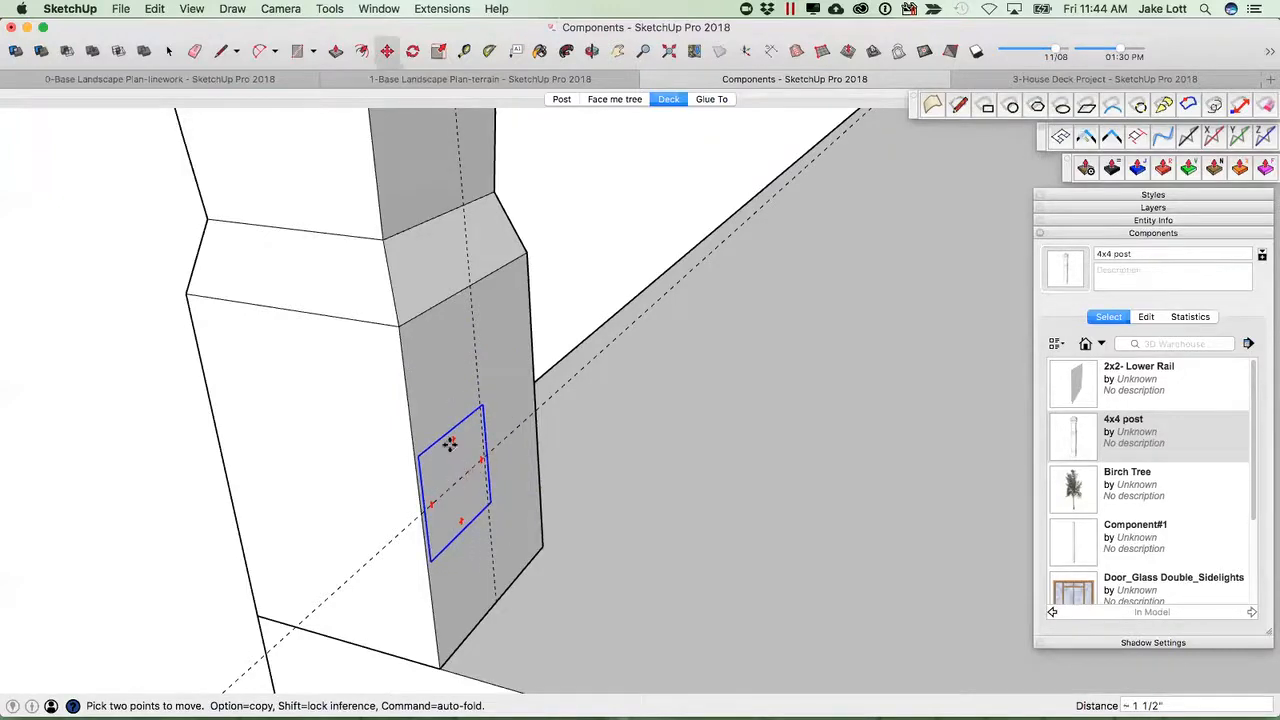
left_click(462, 420)
middle_click_drag(473, 483, 495, 468)
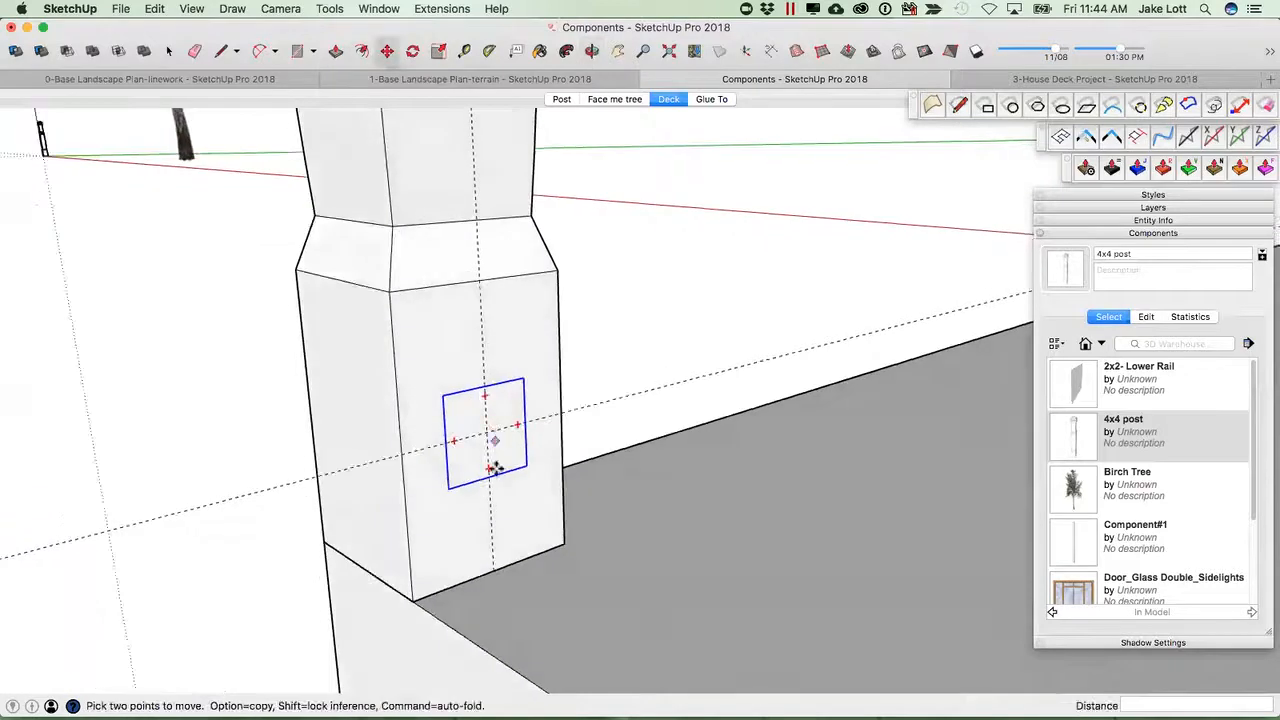
Open the rail component and push/pull the square outward from the post into a short rail block.
key("space")
double_click(456, 417)
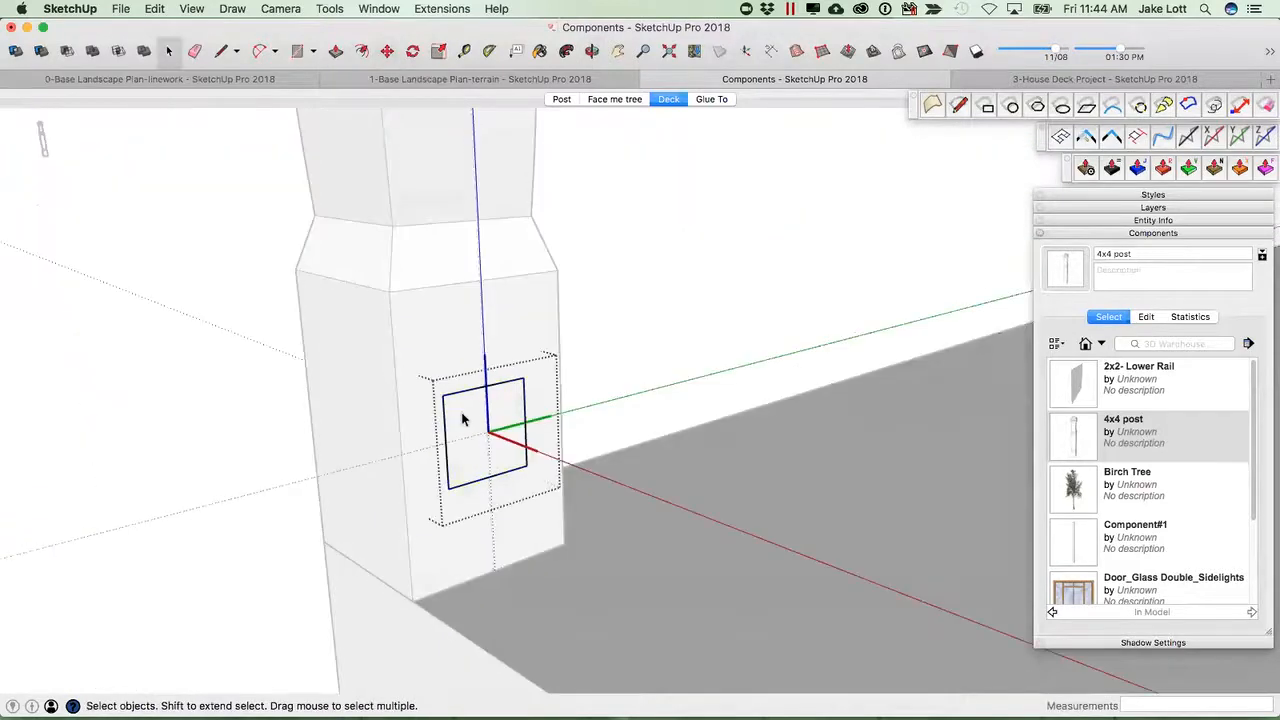
key("p")
left_click_drag(467, 425, 620, 500)
scroll(580, 507, "down", 4)
key("space")
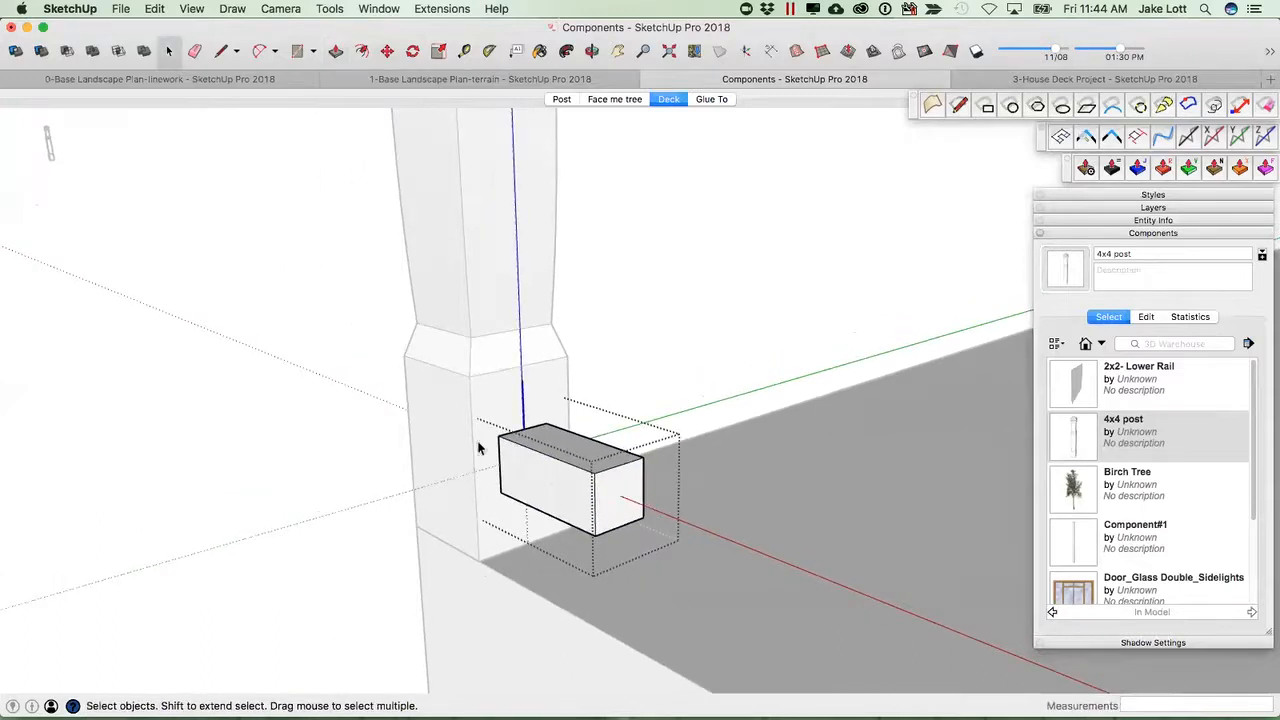
middle_click_drag(540, 492, 463, 453)
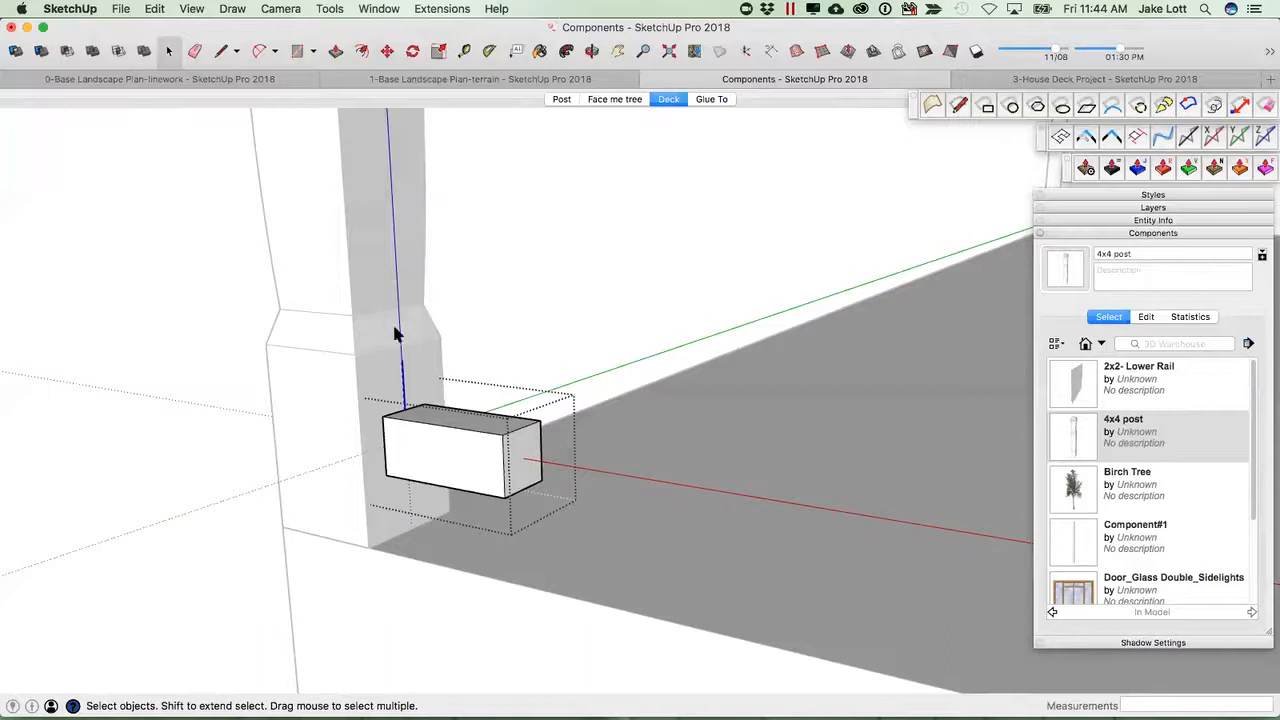
middle_click_drag(544, 488, 683, 531)
scroll(761, 507, "down", 2)
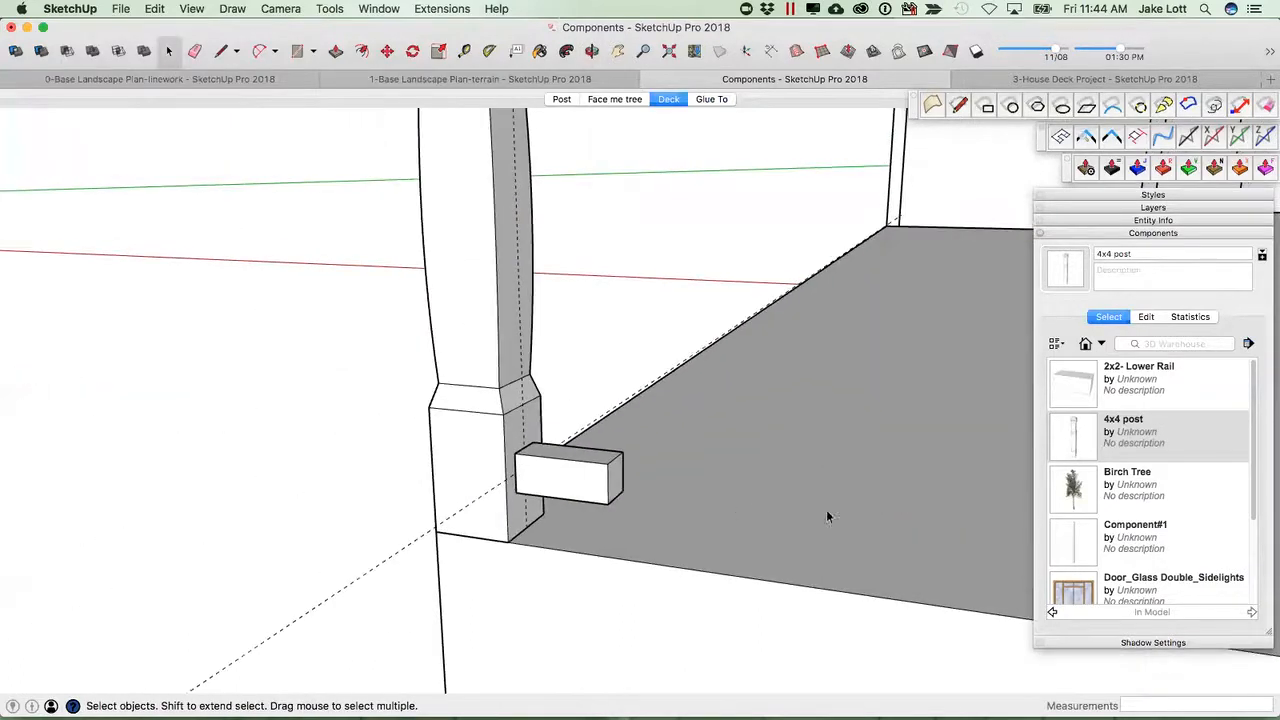
left_click(1073, 389)
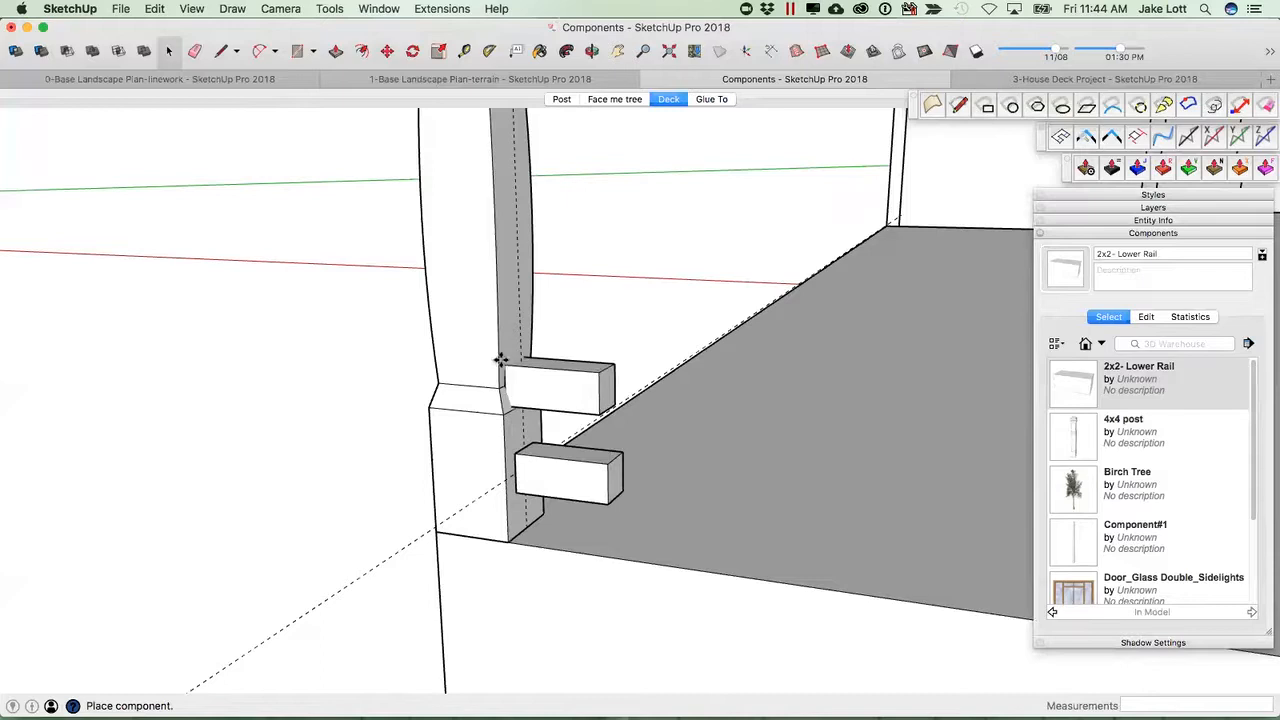
scroll(517, 343, "up", 2)
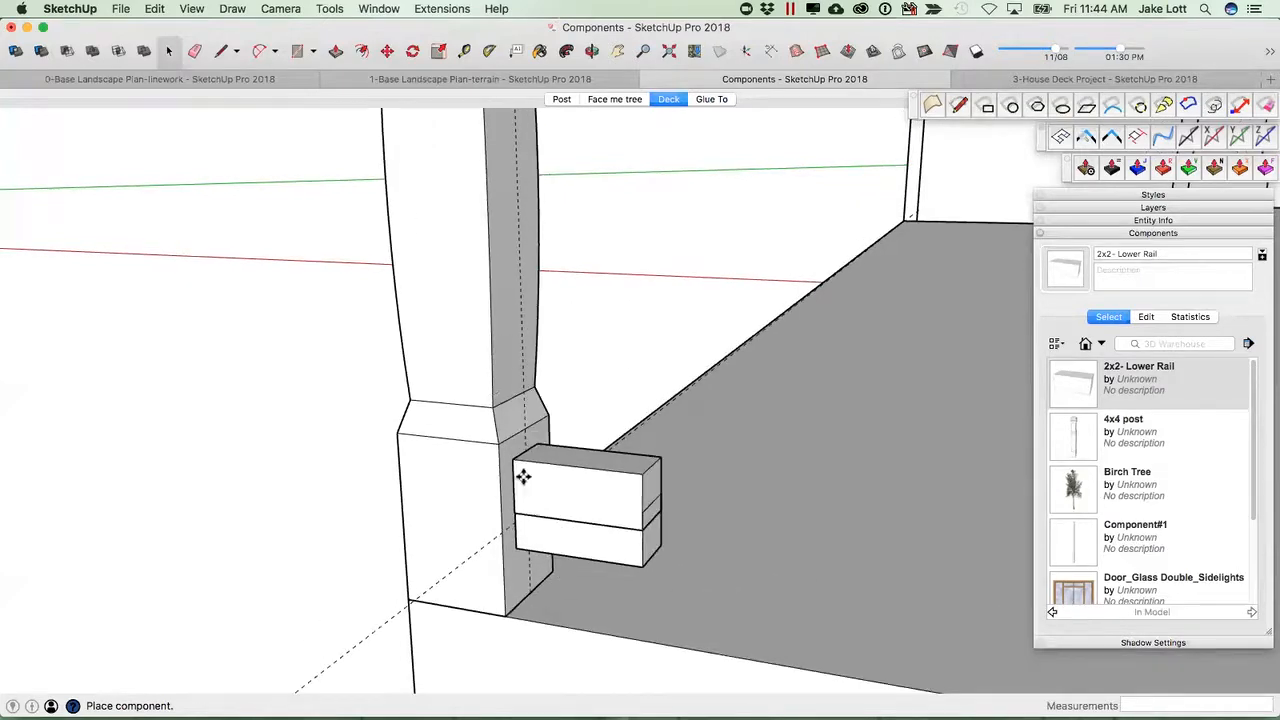
key("Escape")
Select the rail instance and change the 2x2- Lower Rail component's Glue to alignment setting.
scroll(579, 514, "down", 2)
left_click(597, 511)
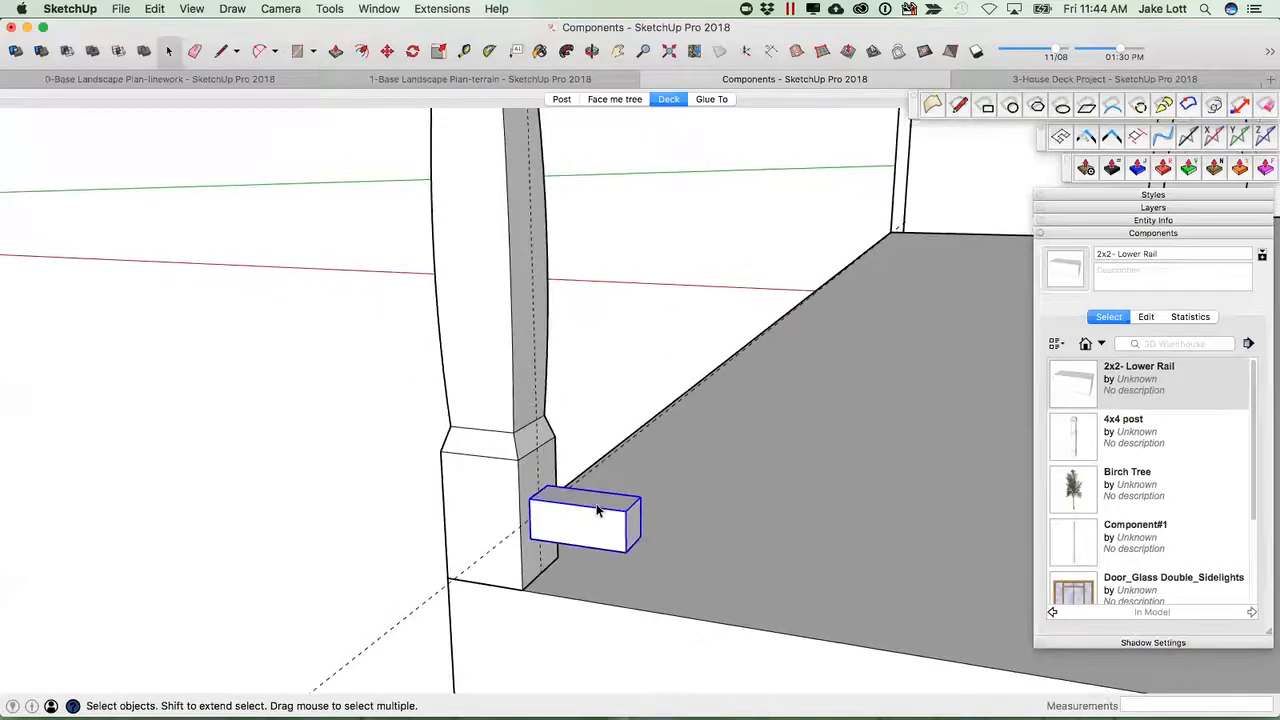
left_click(1146, 317)
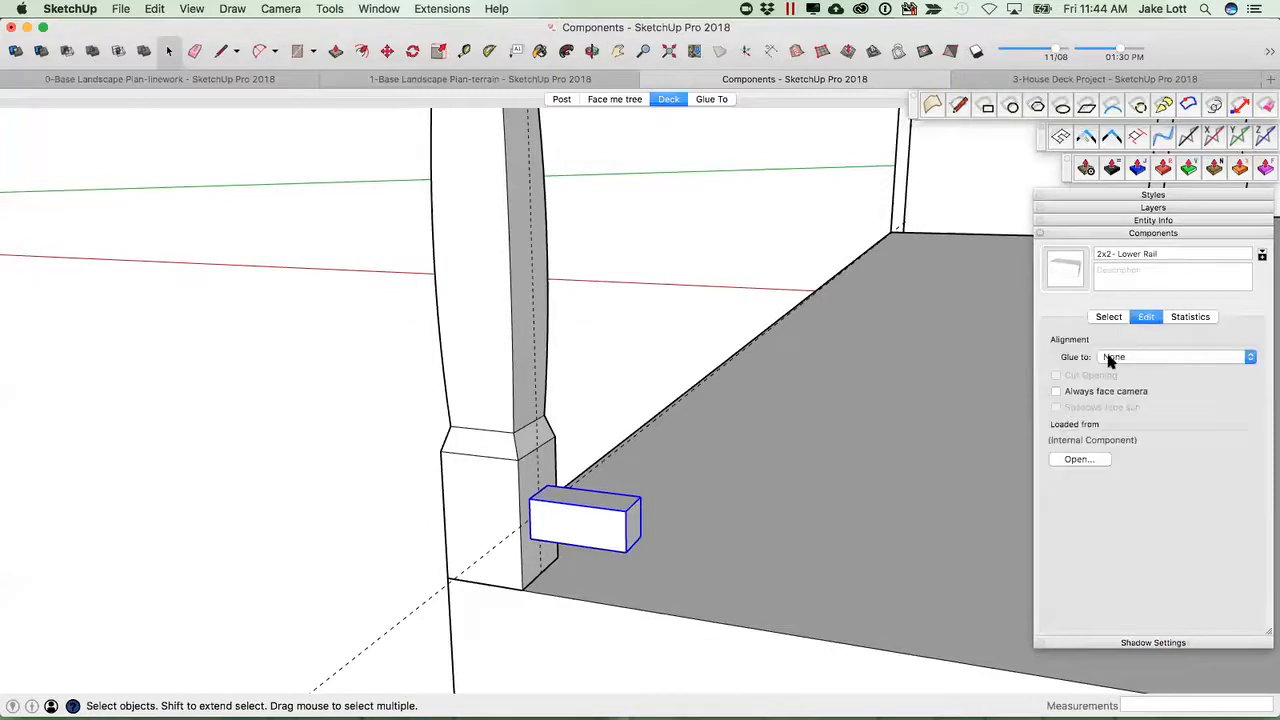
left_click(1110, 358)
left_click(1119, 373)
left_click(1105, 317)
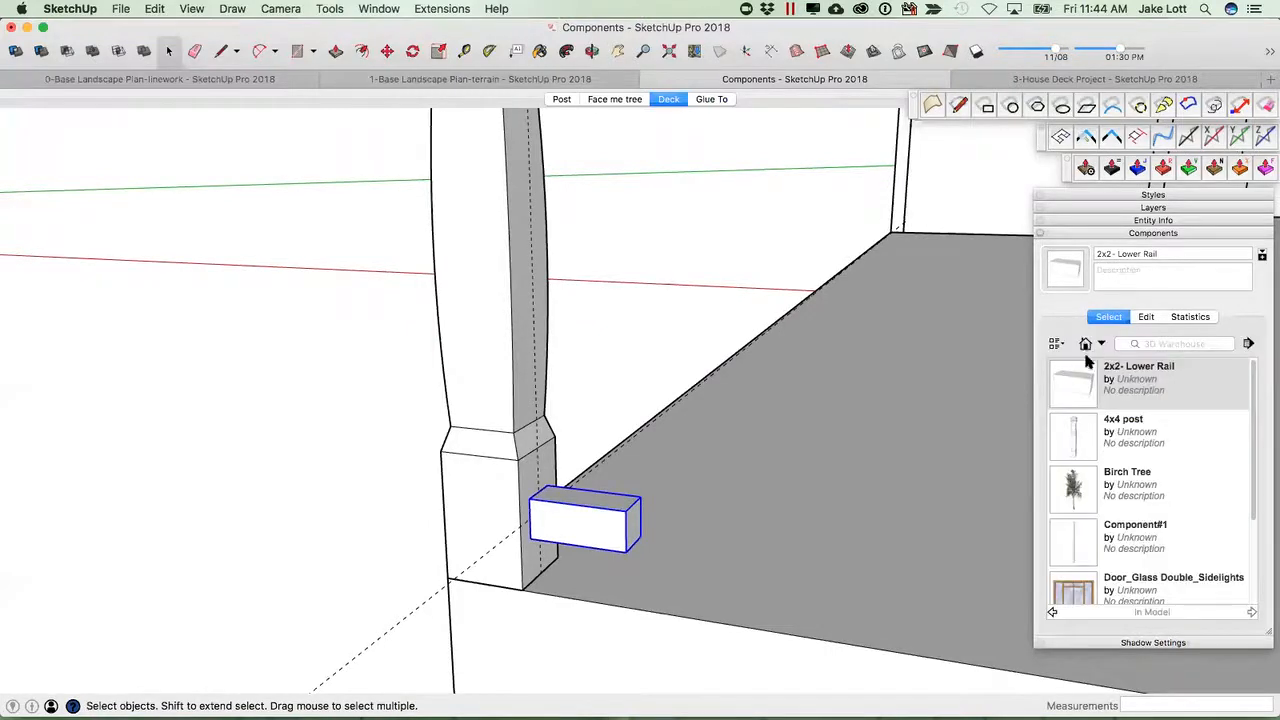
left_click(1069, 382)
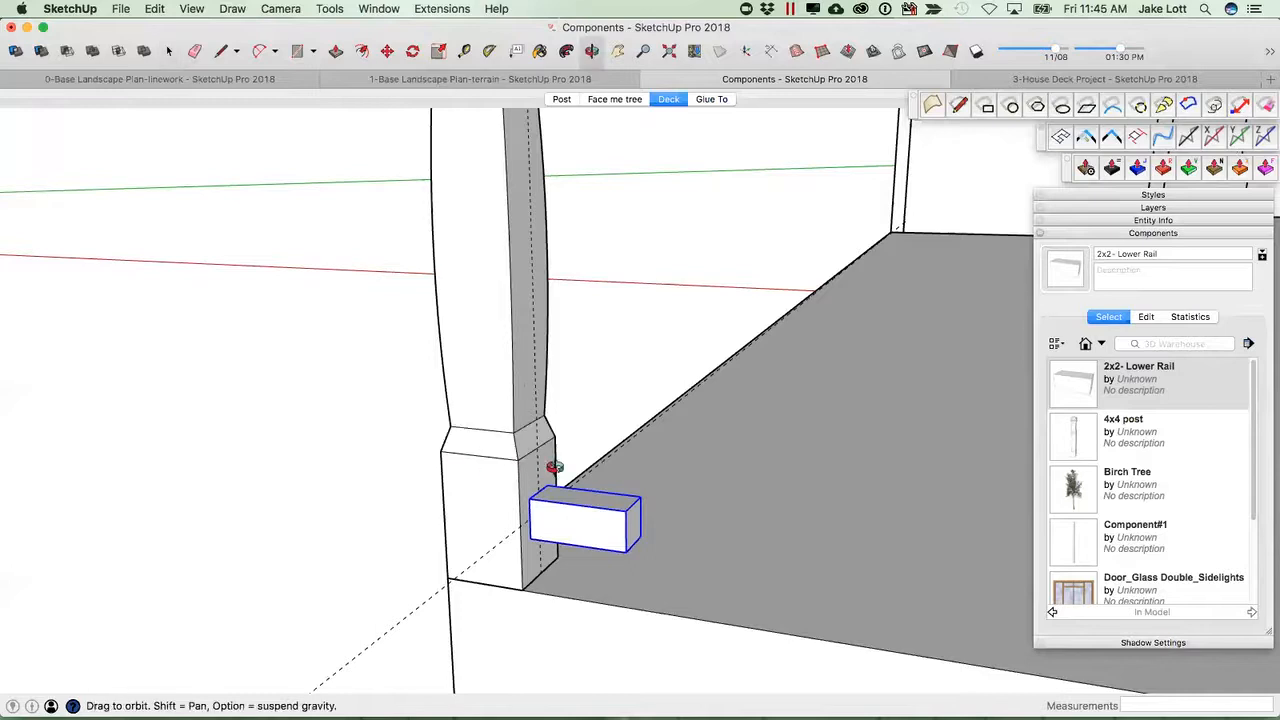
middle_click_drag(554, 466, 575, 497)
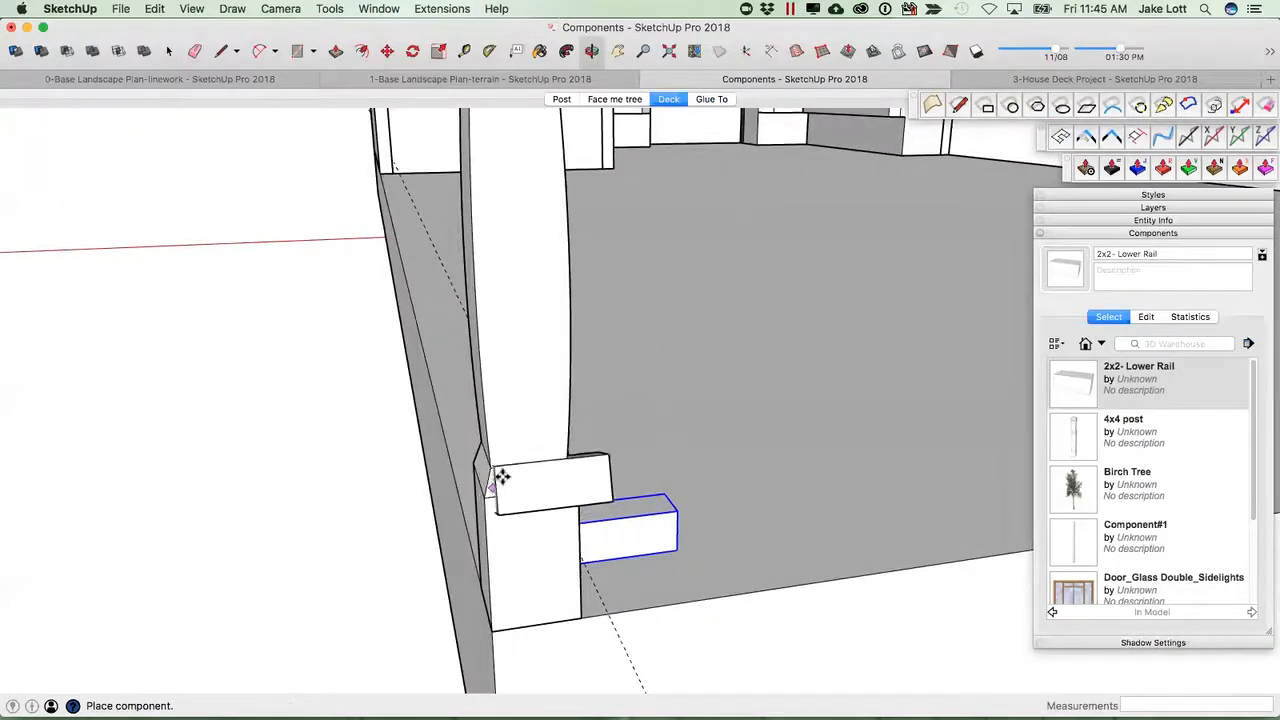
middle_click_drag(543, 331, 427, 469)
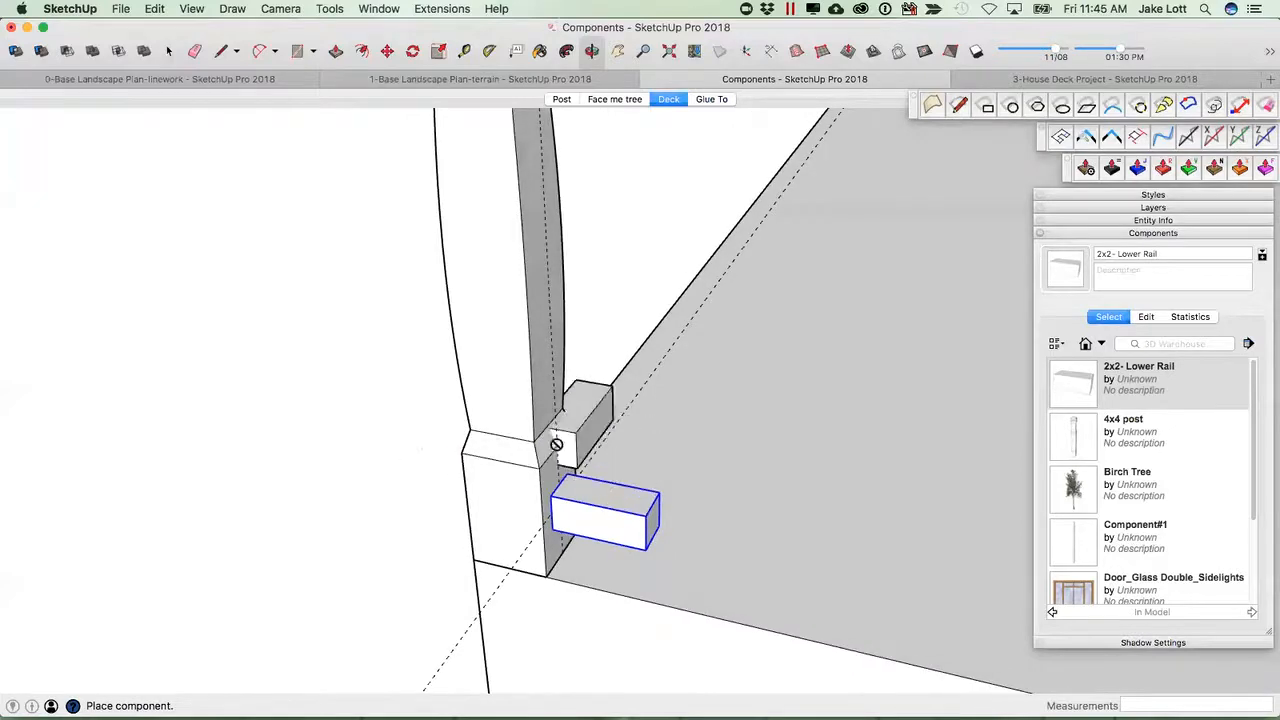
scroll(563, 491, "up", 3)
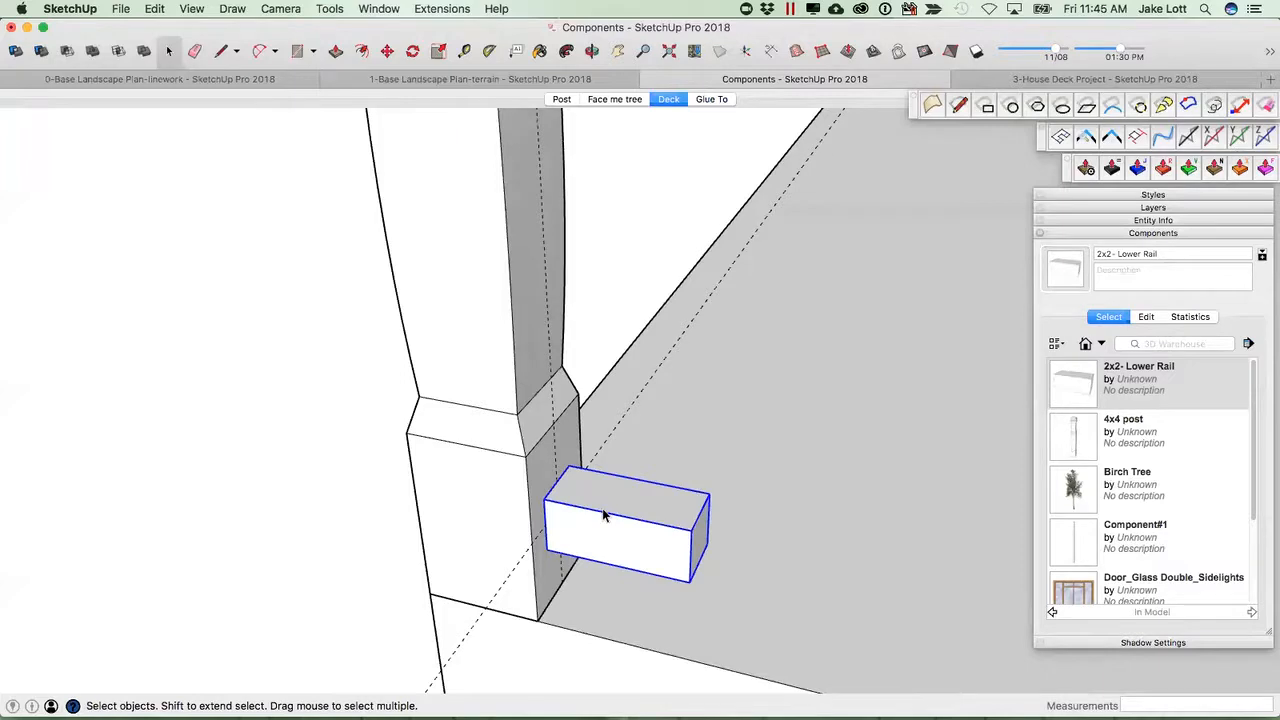
middle_click_drag(617, 518, 572, 502)
scroll(572, 502, "up", 1)
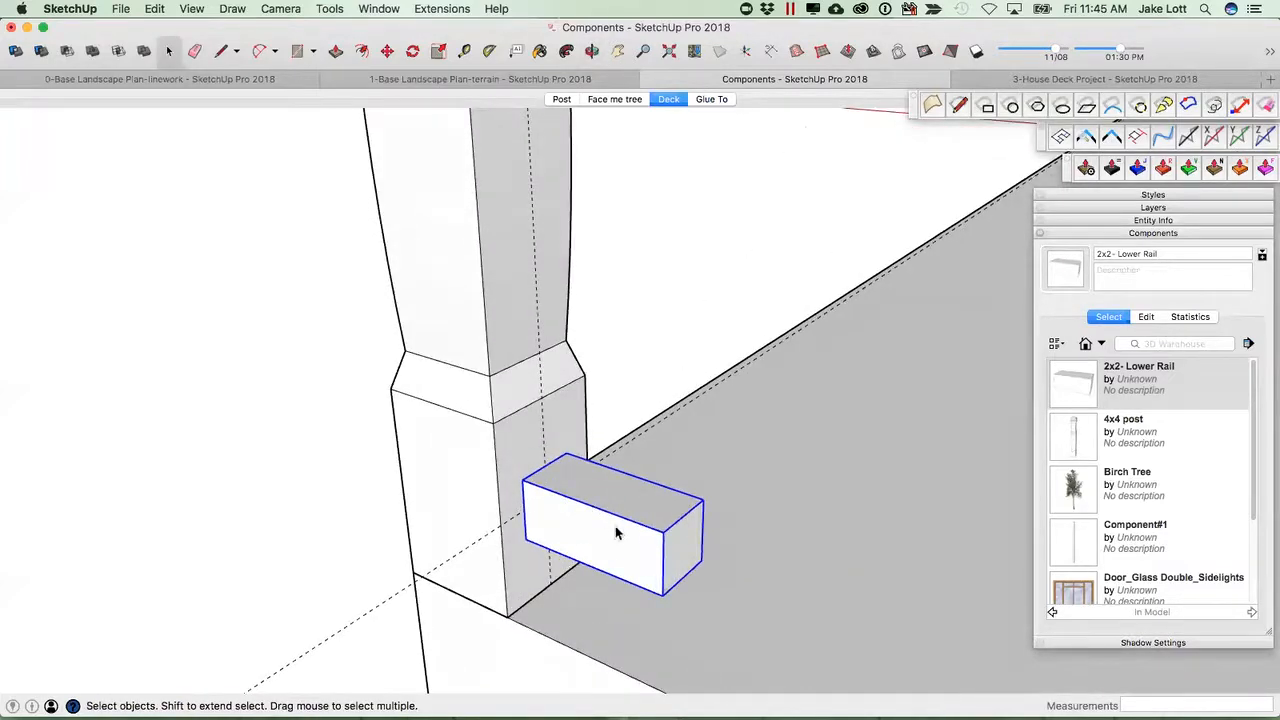
scroll(612, 530, "down", 2)
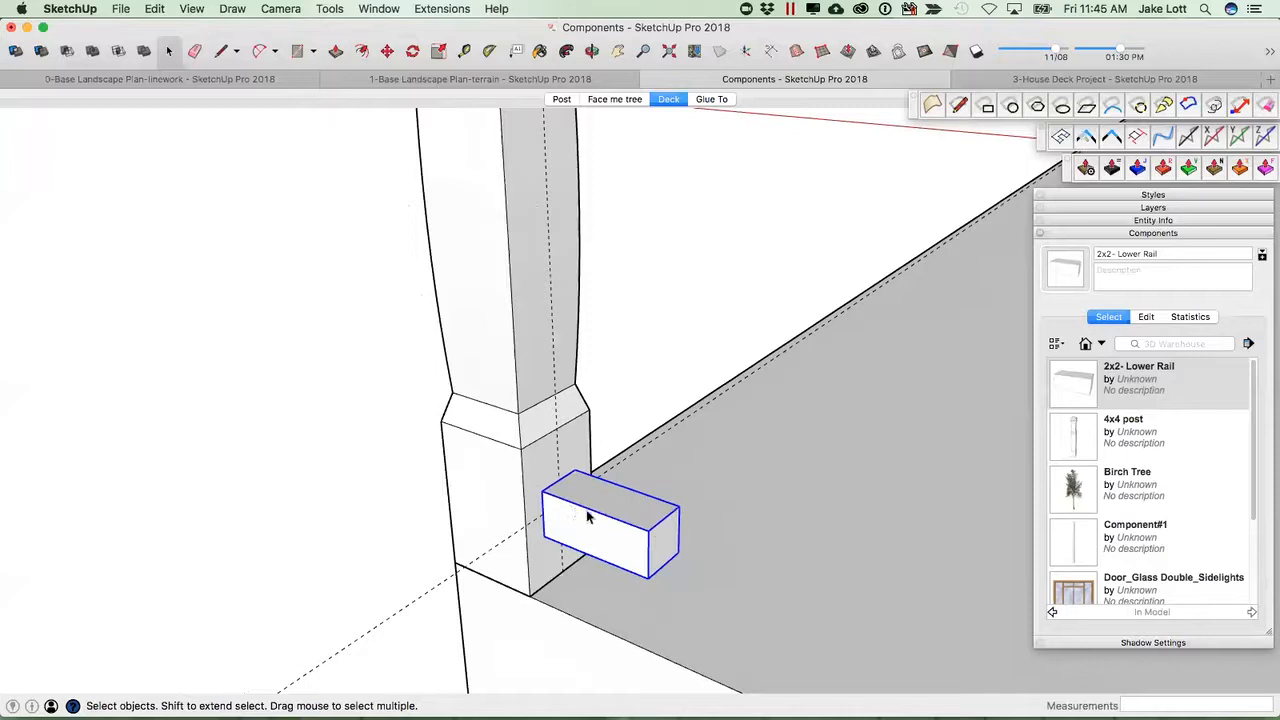
right_click(590, 514)
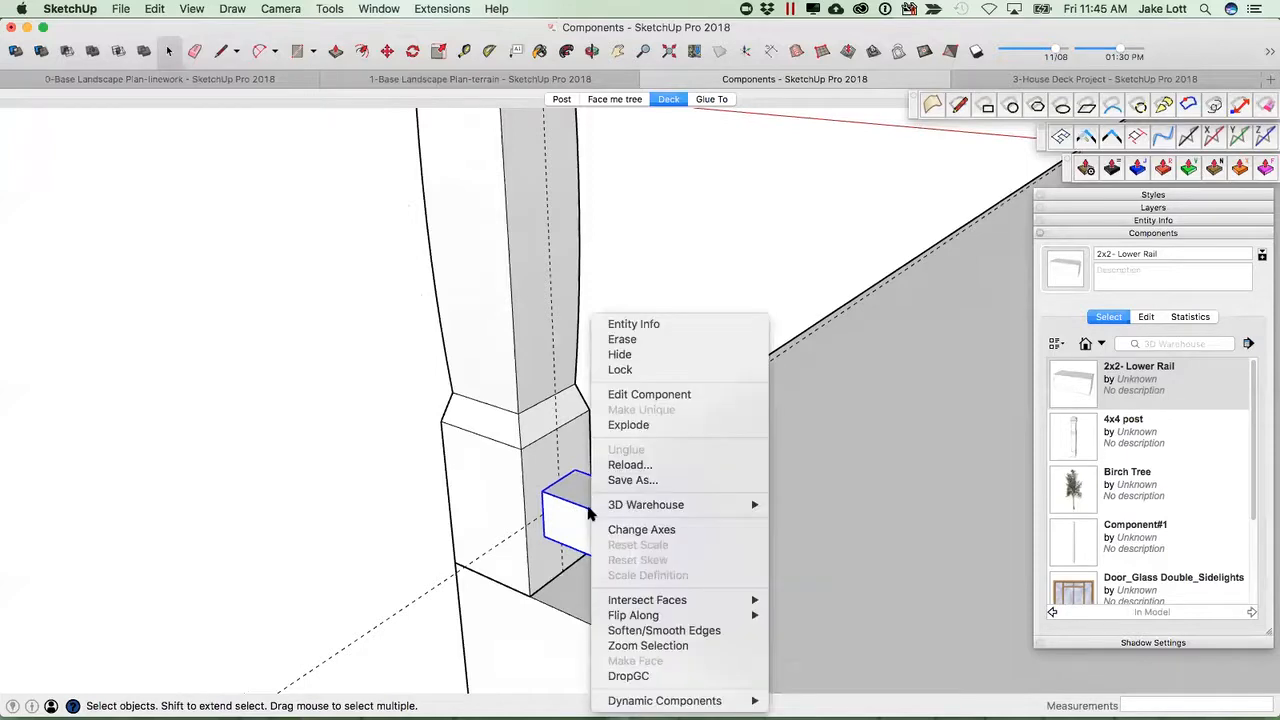
left_click(641, 530)
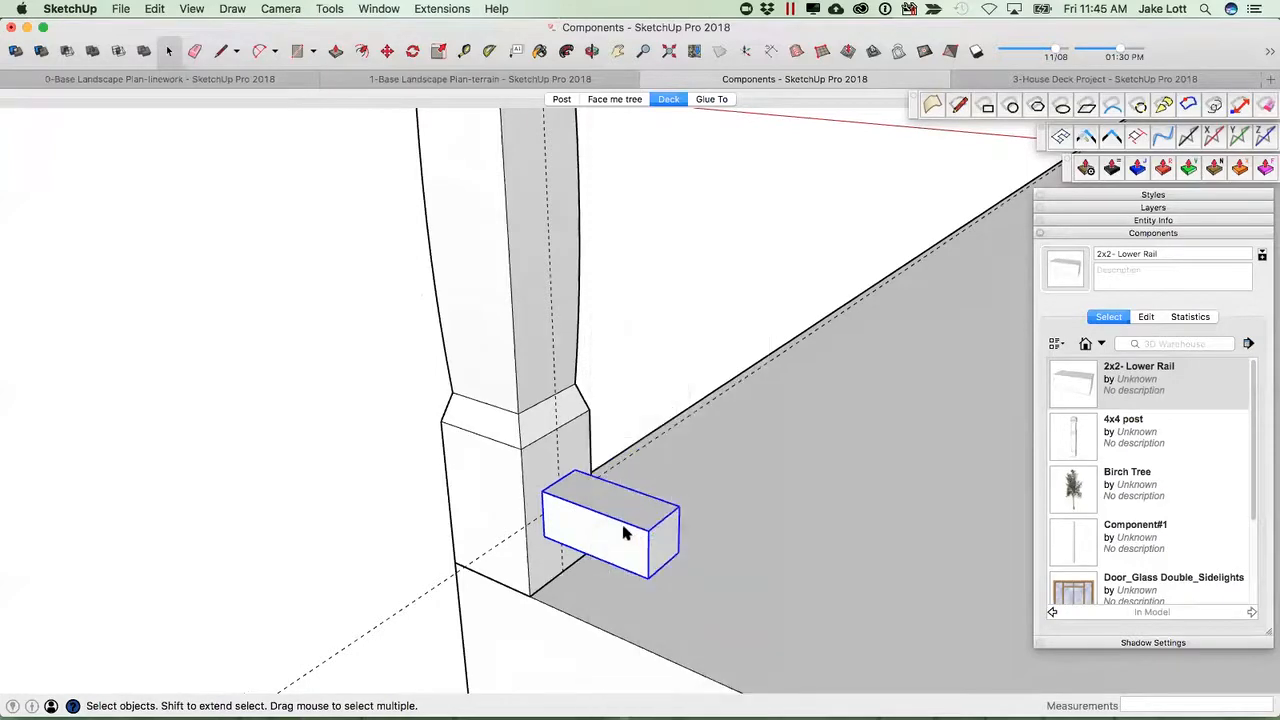
middle_click_drag(535, 525, 535, 518)
scroll(527, 474, "up", 2)
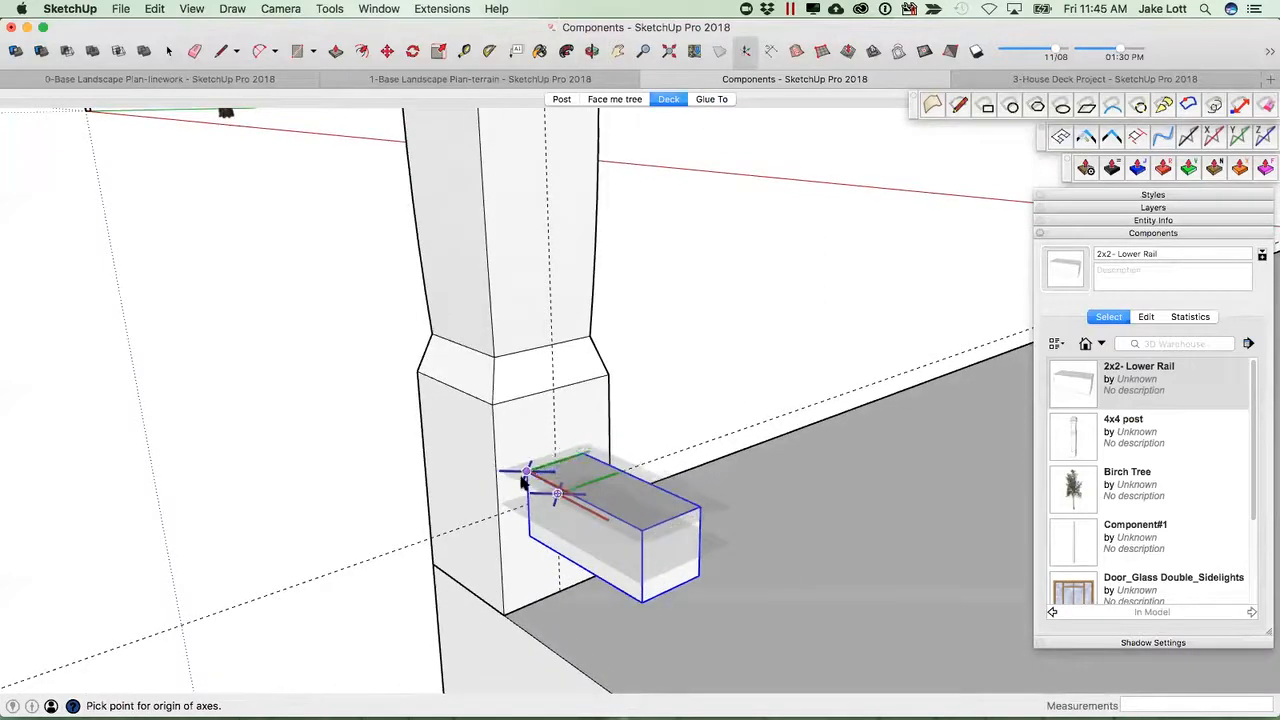
key("space")
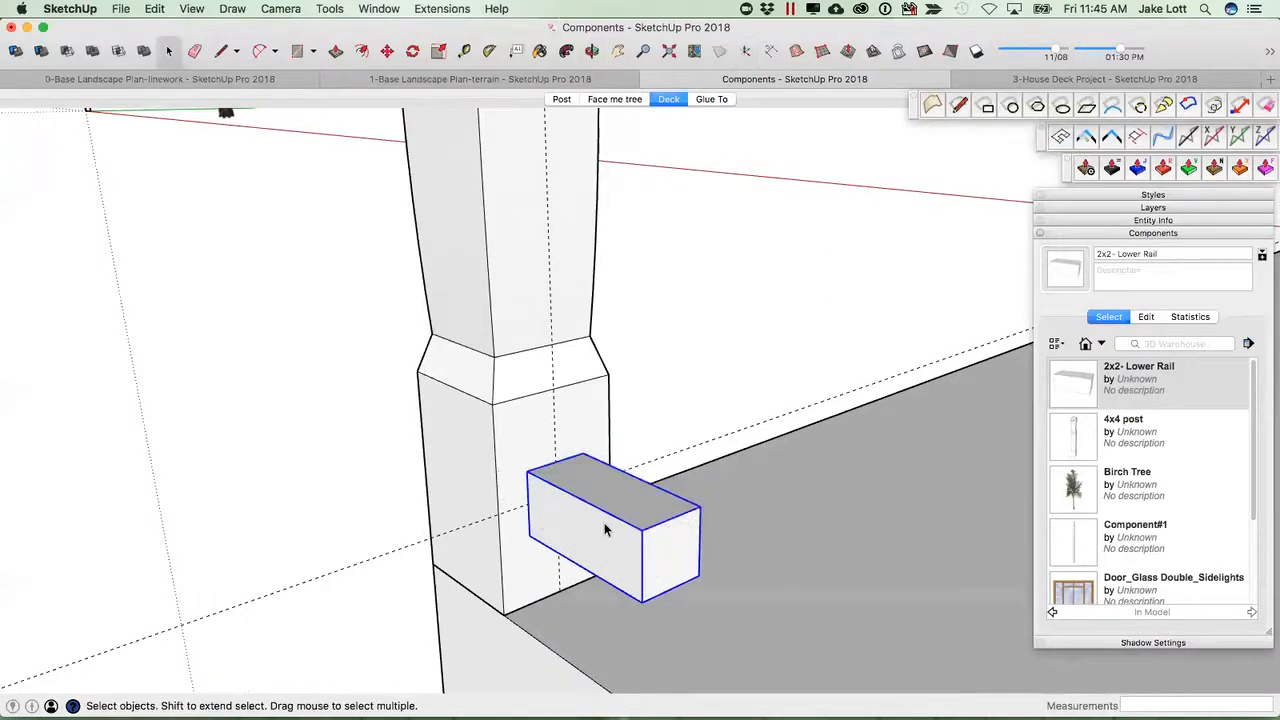
key("m")
left_click(606, 526)
middle_click_drag(640, 563, 777, 517)
scroll(777, 517, "up", 4)
scroll(762, 520, "down", 1)
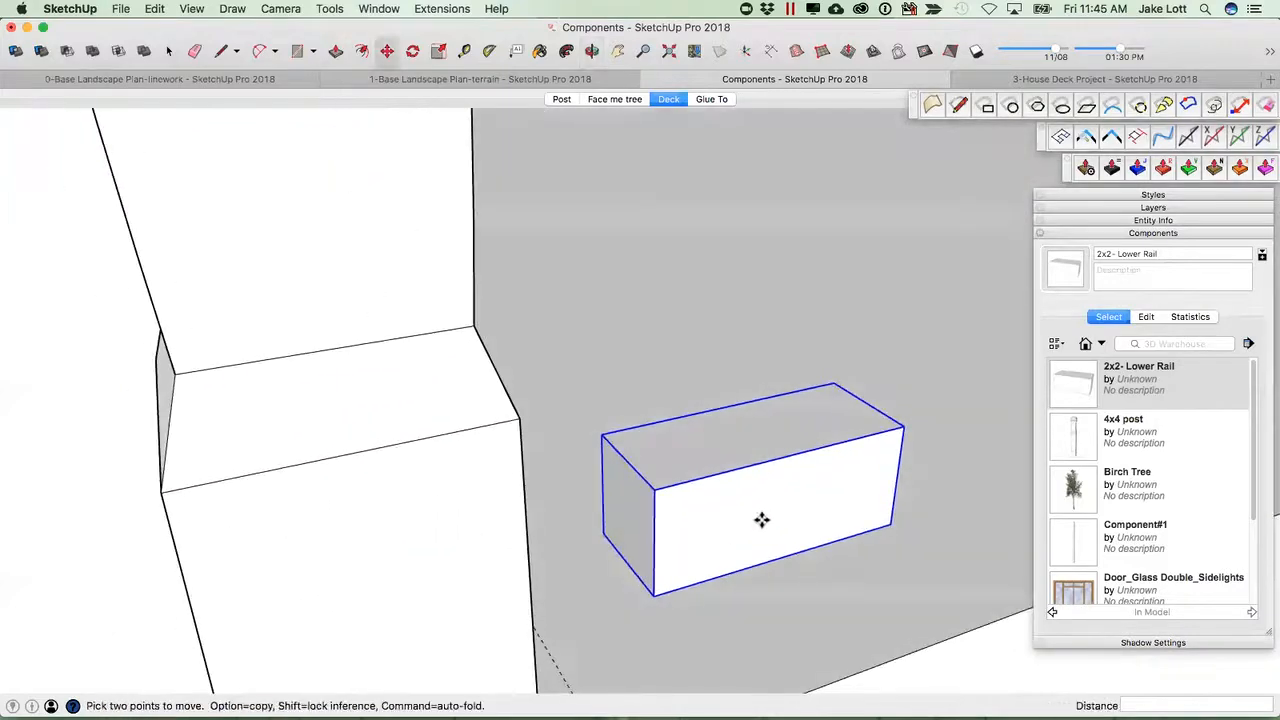
Use the Tape Measure to add a guide about 3/4" in from an edge of the rail's end face.
key("t")
left_click(656, 524)
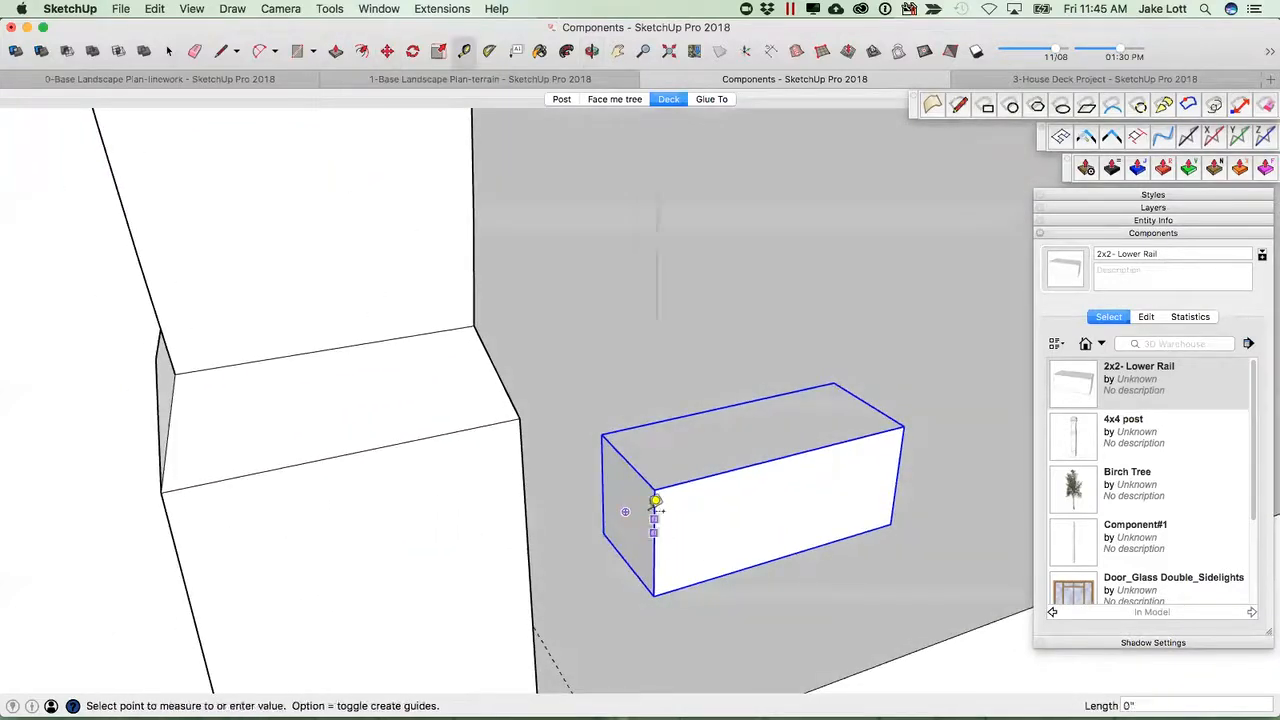
left_click(626, 450)
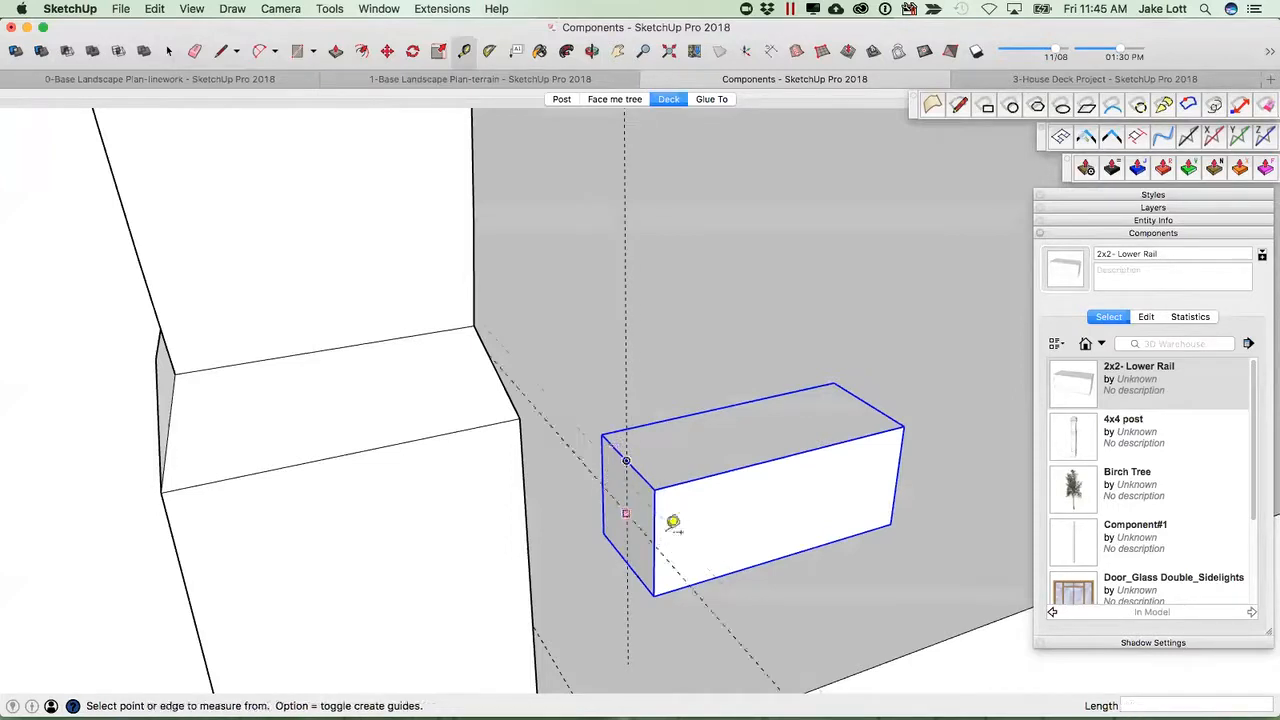
key("space")
middle_click_drag(691, 539, 908, 465)
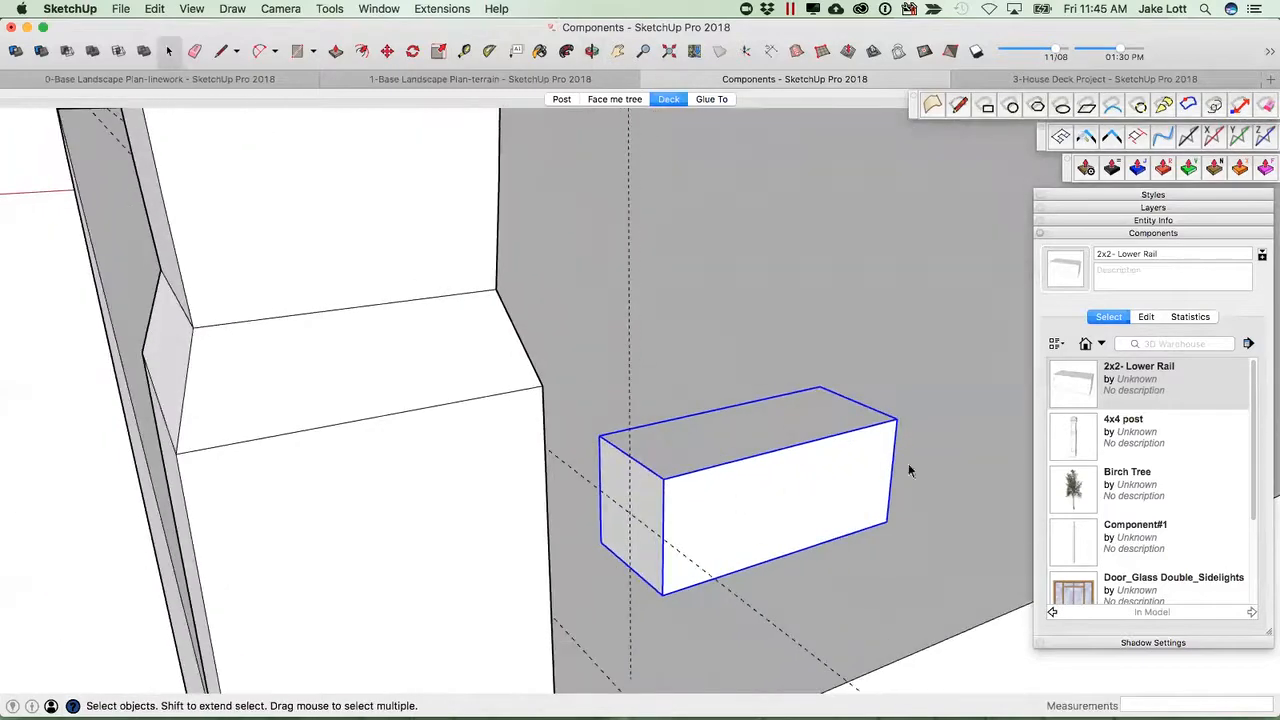
right_click(760, 486)
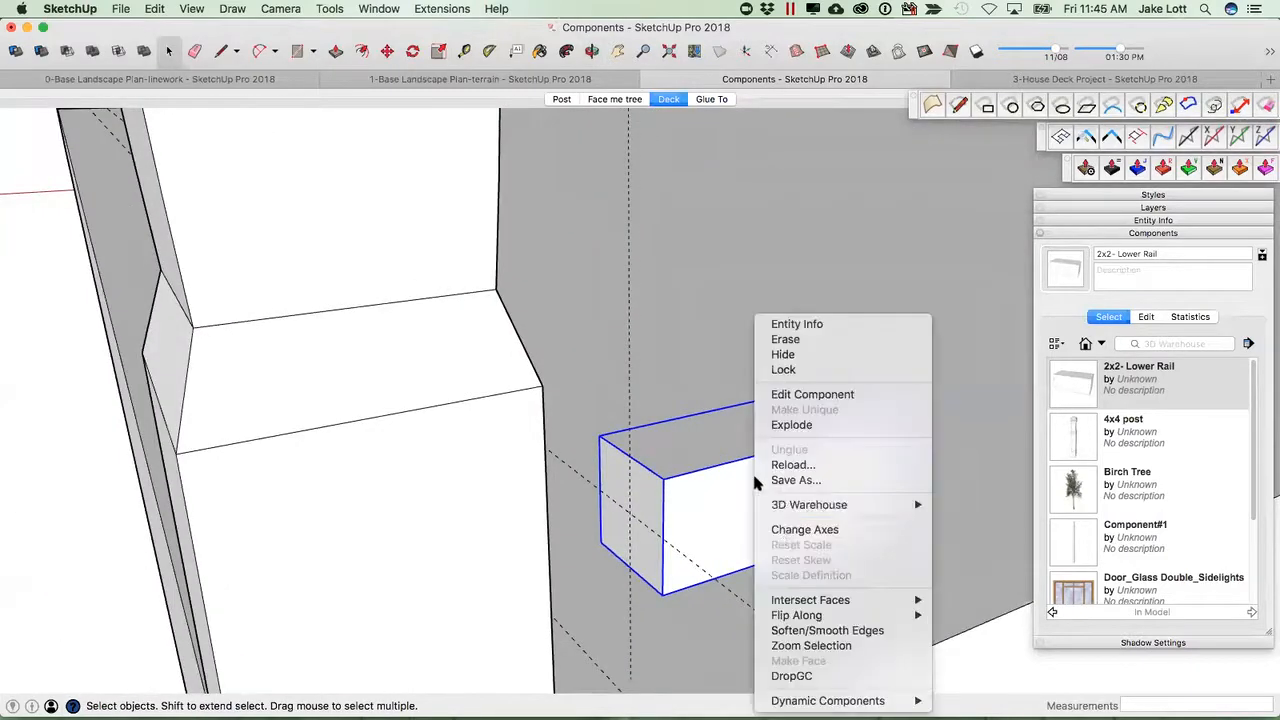
left_click(804, 530)
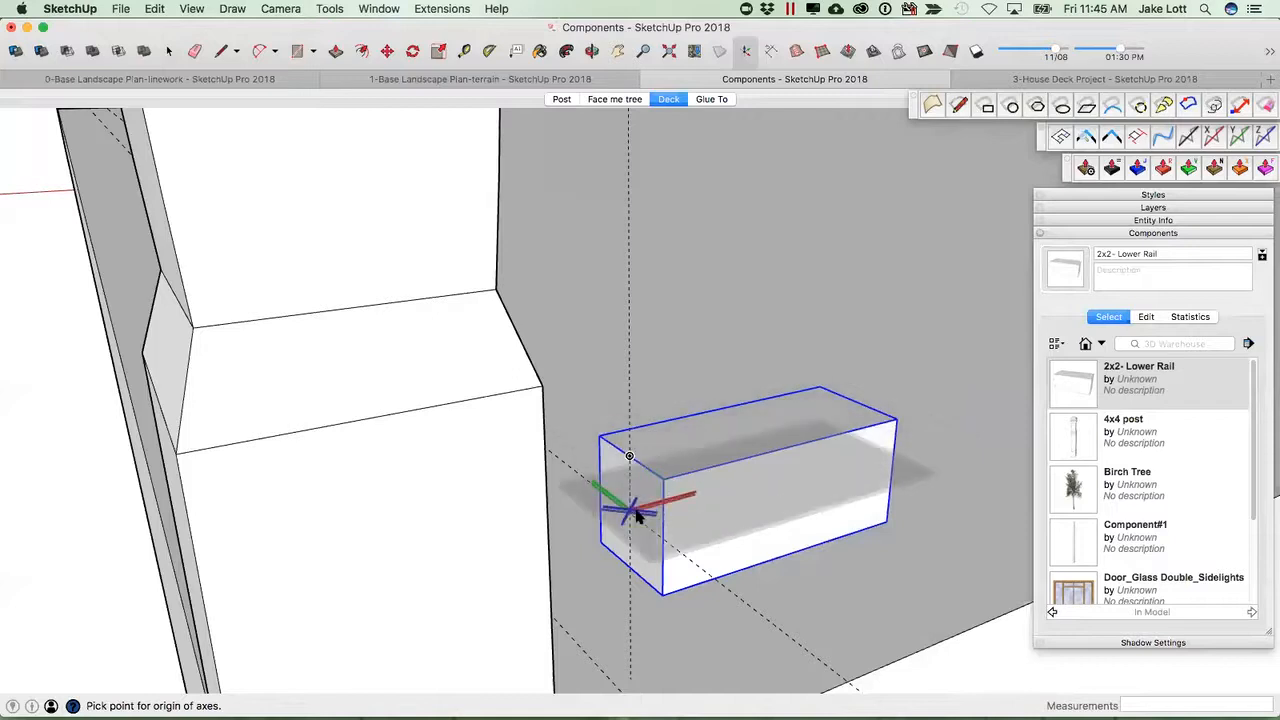
mouse_move(626, 524)
middle_mouse_down()
mouse_move(575, 500)
mouse_move(846, 509)
mouse_move(632, 512)
middle_mouse_up()
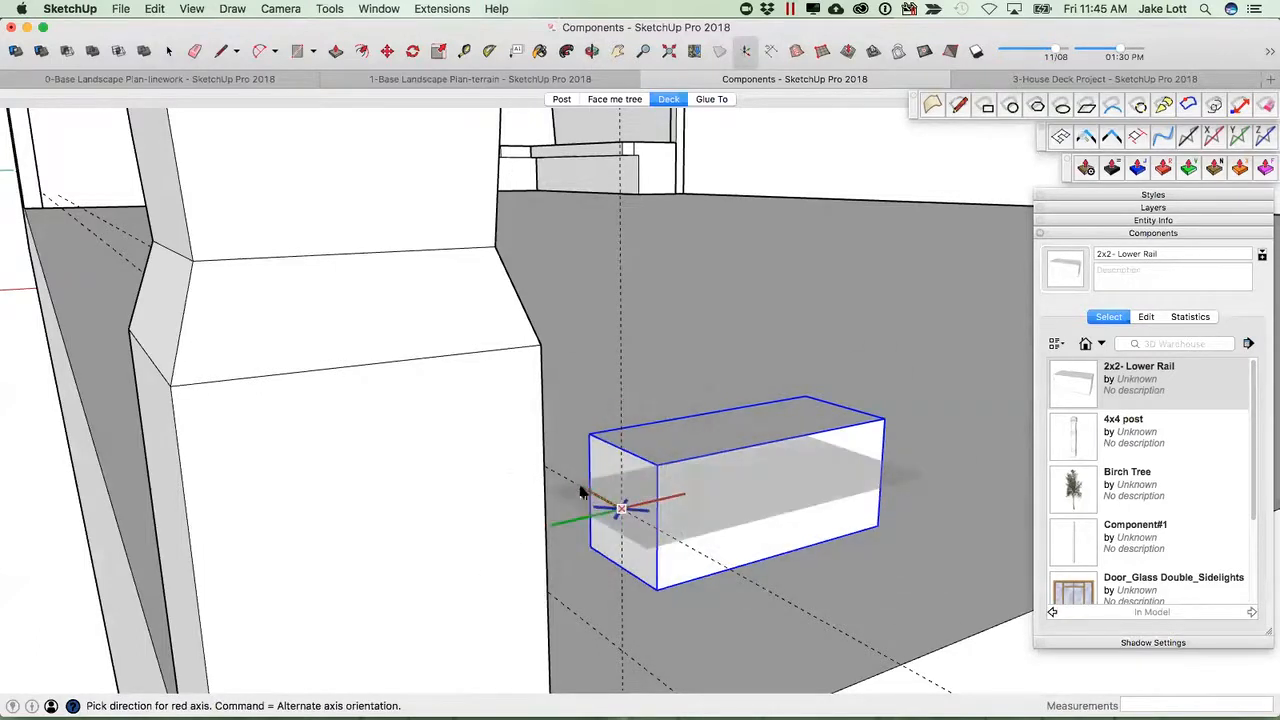
middle_click_drag(771, 560, 643, 472)
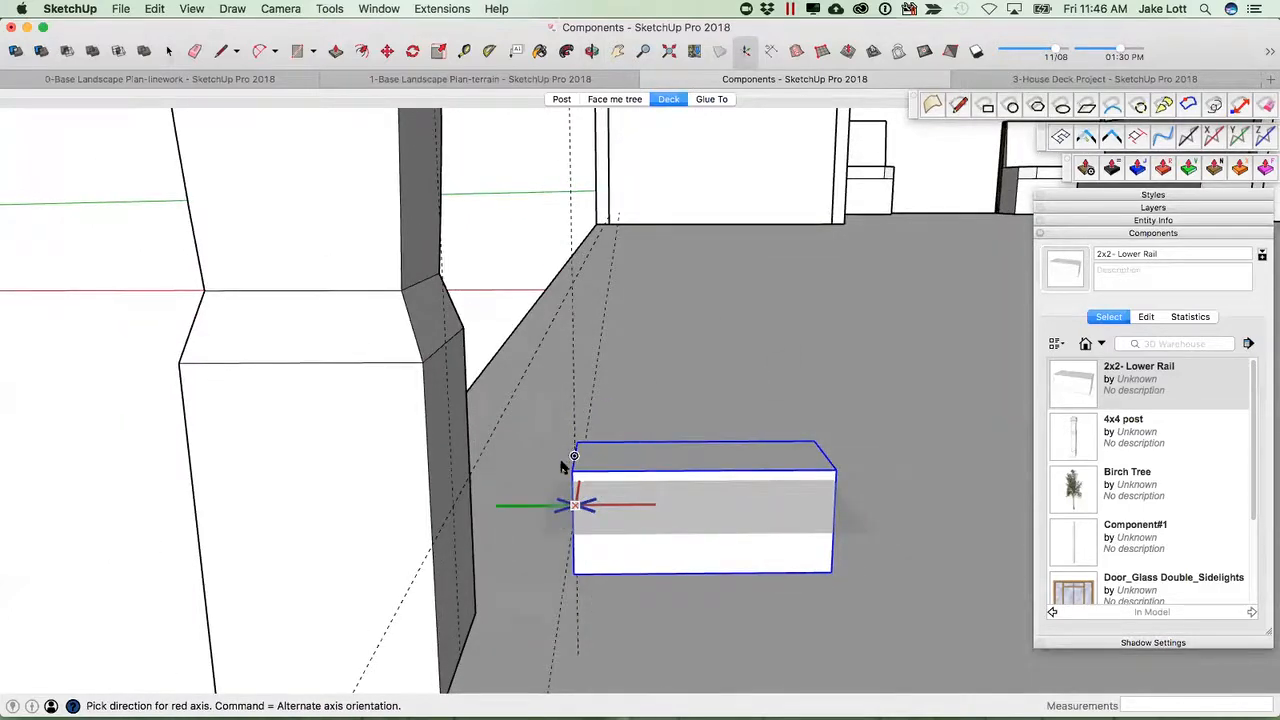
middle_click_drag(810, 543, 677, 563)
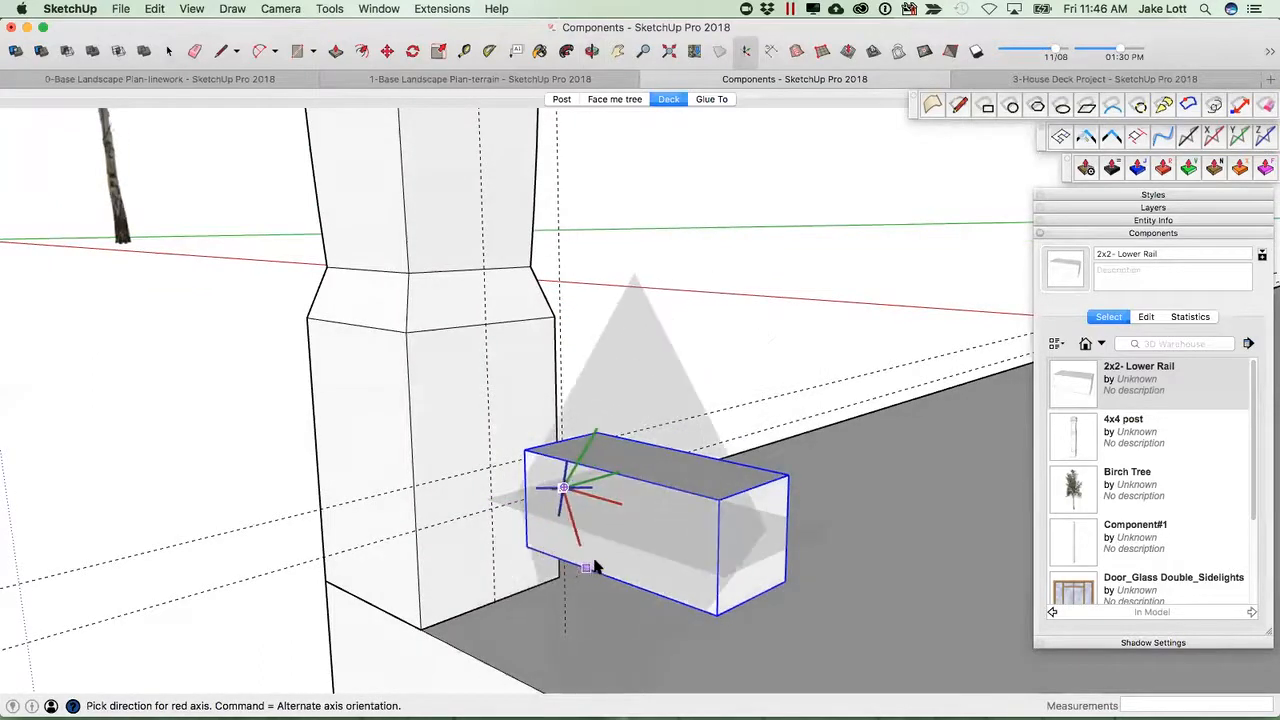
middle_click_drag(505, 557, 766, 609)
scroll(766, 609, "up", 5)
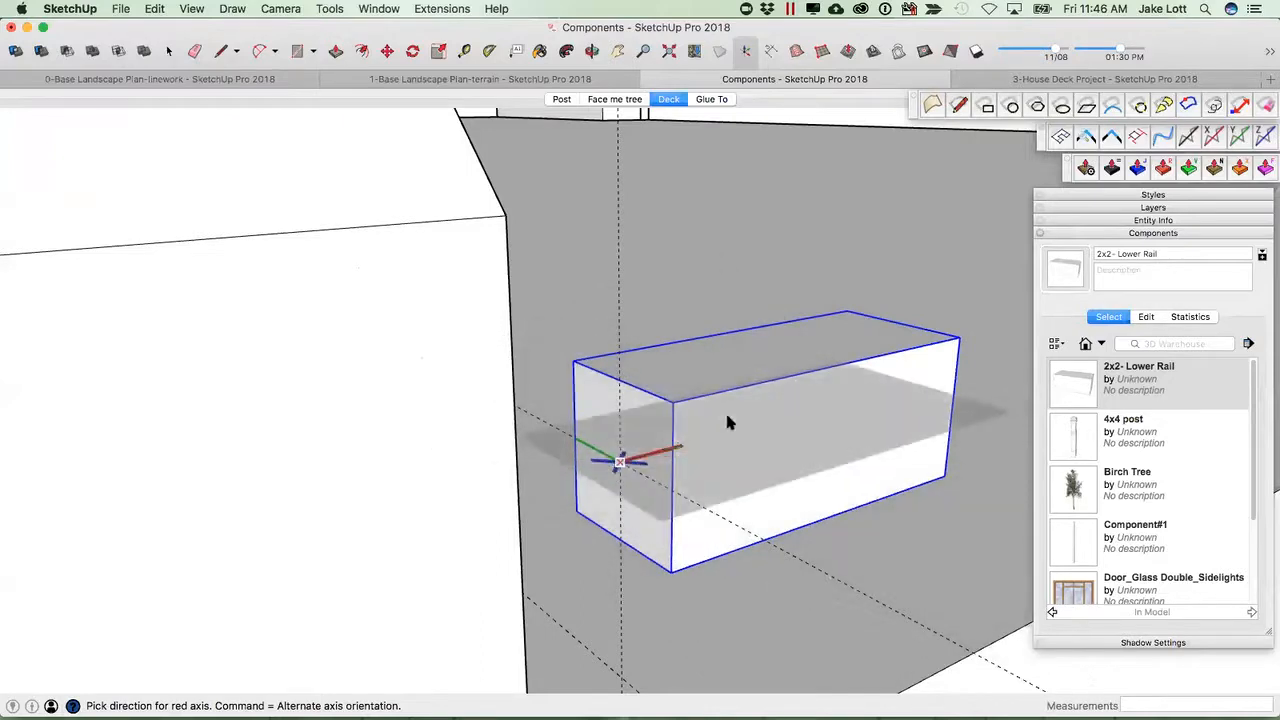
key("space")
Start changing the rail component's axes, picking a new origin on its end face.
right_click(650, 445)
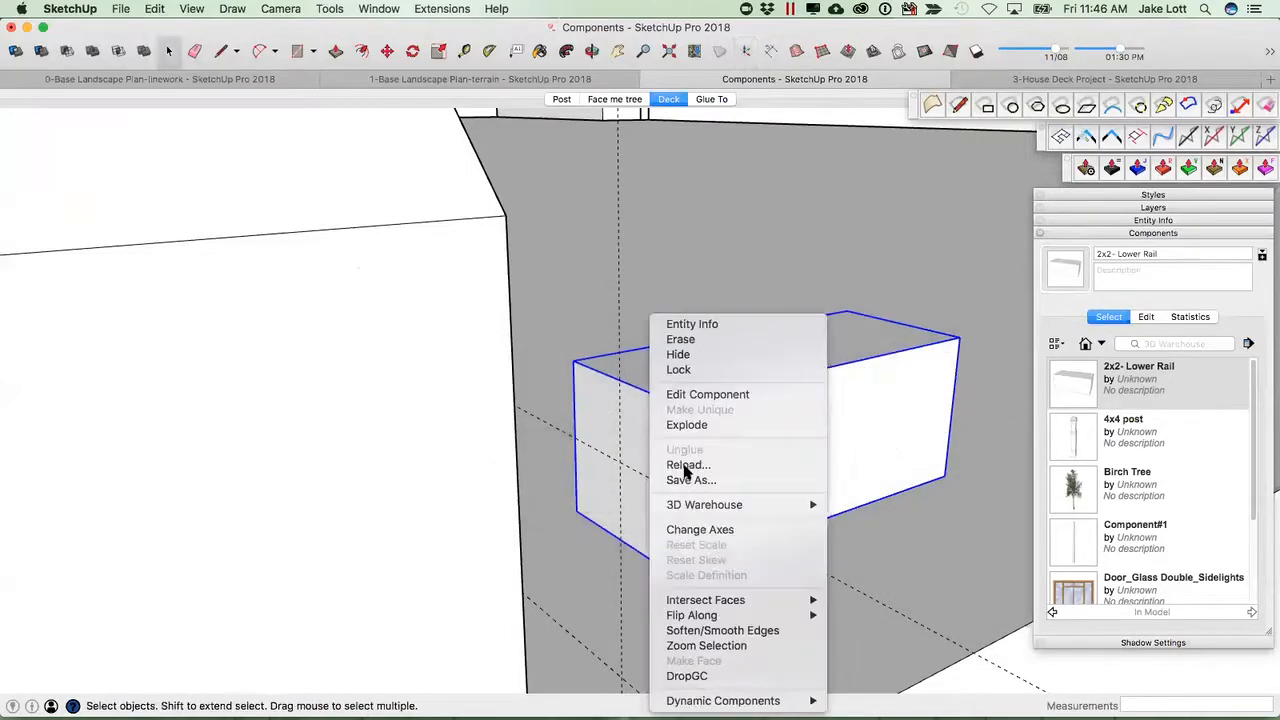
left_click(709, 531)
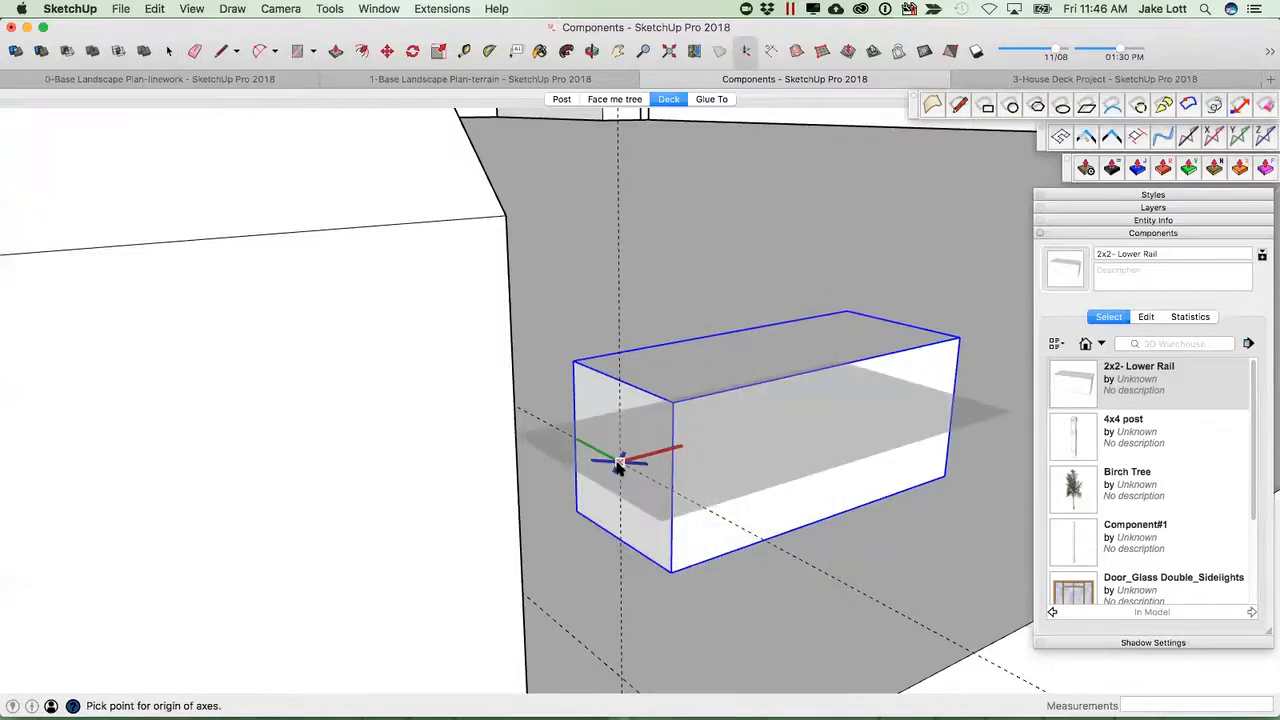
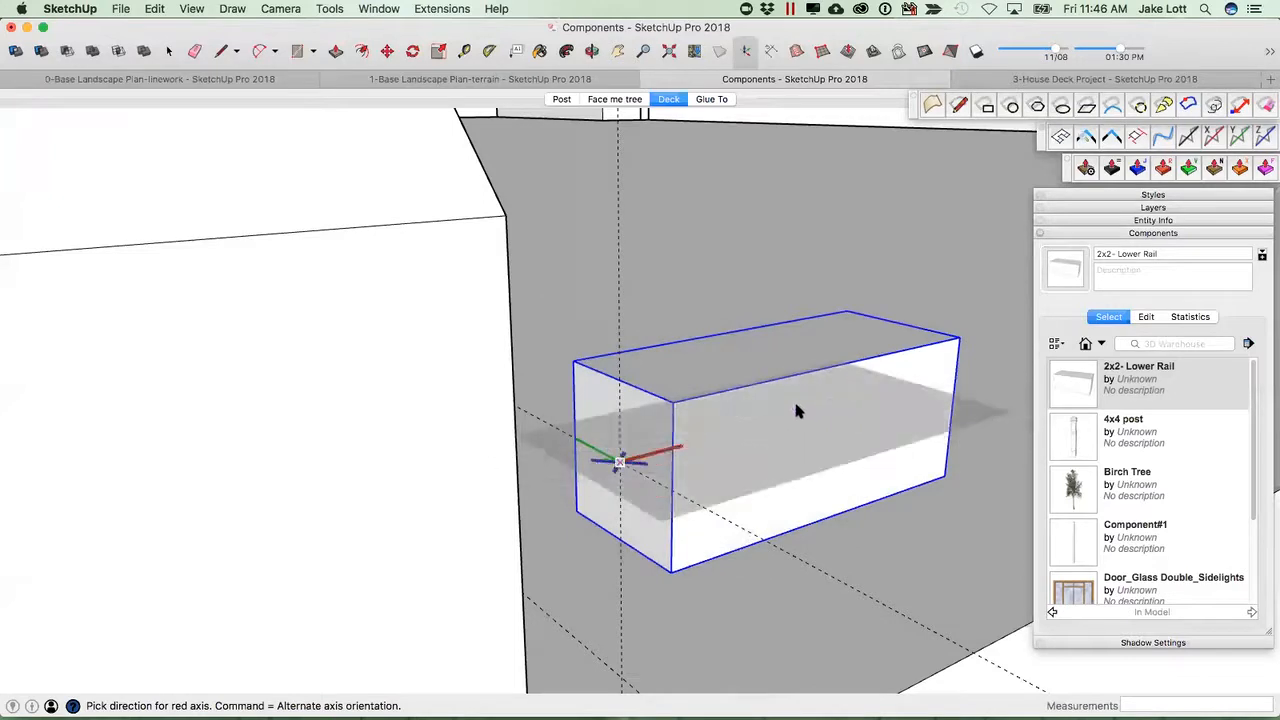
Finish changing the rail's axes by picking the red and green axis directions on its end face.
left_click(620, 543)
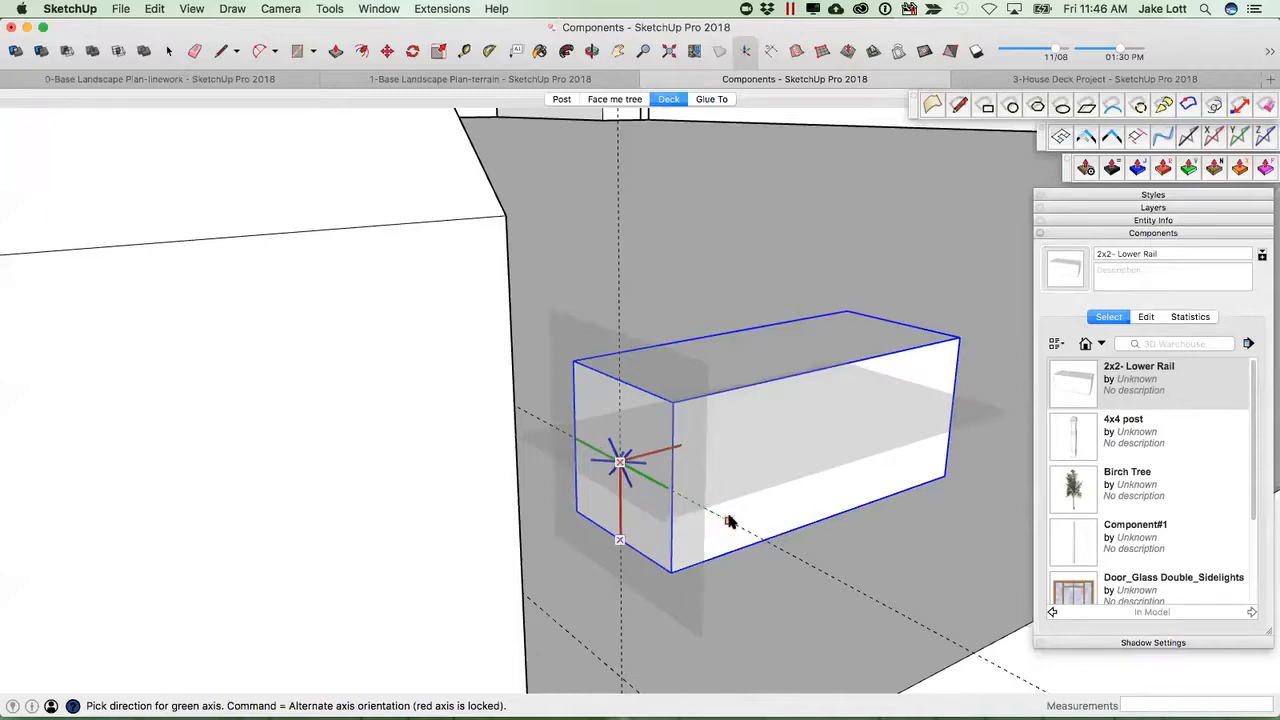
left_click(729, 520)
scroll(734, 522, "down", 3)
middle_click_drag(810, 512, 601, 537)
scroll(602, 537, "down", 3)
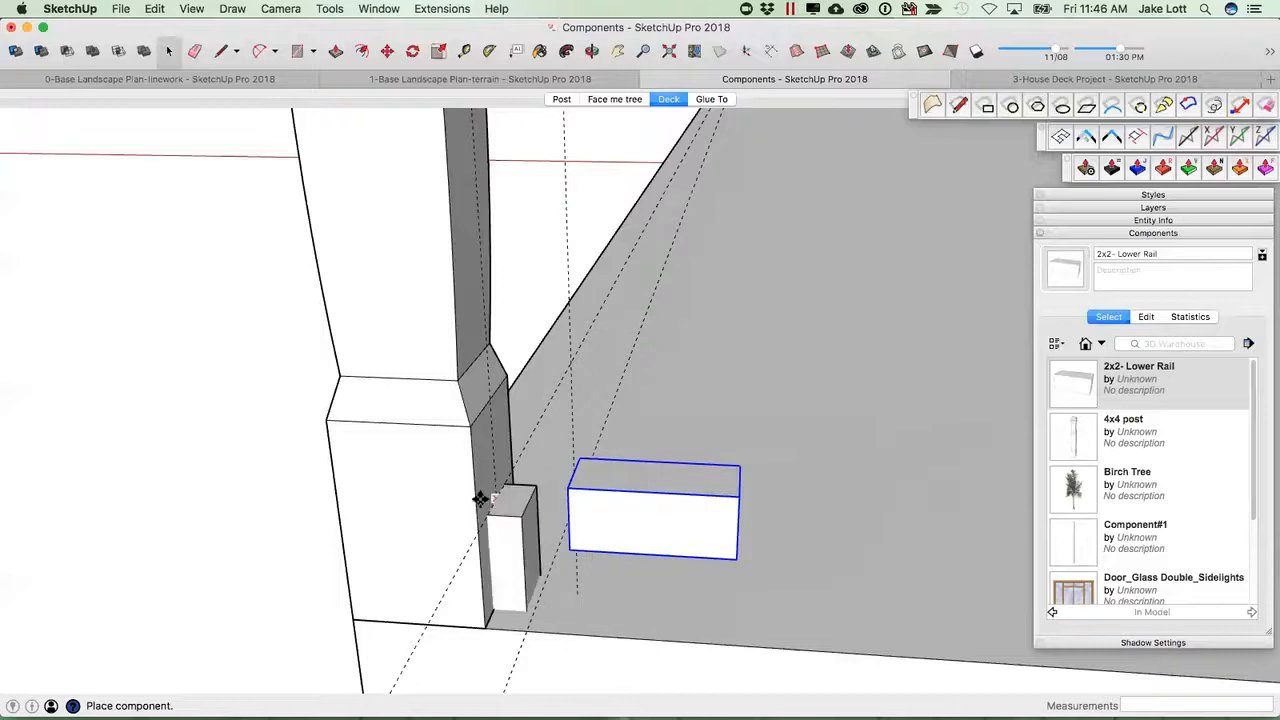
scroll(394, 510, "down", 3)
middle_click_drag(500, 468, 160, 575)
middle_click_drag(633, 377, 363, 400)
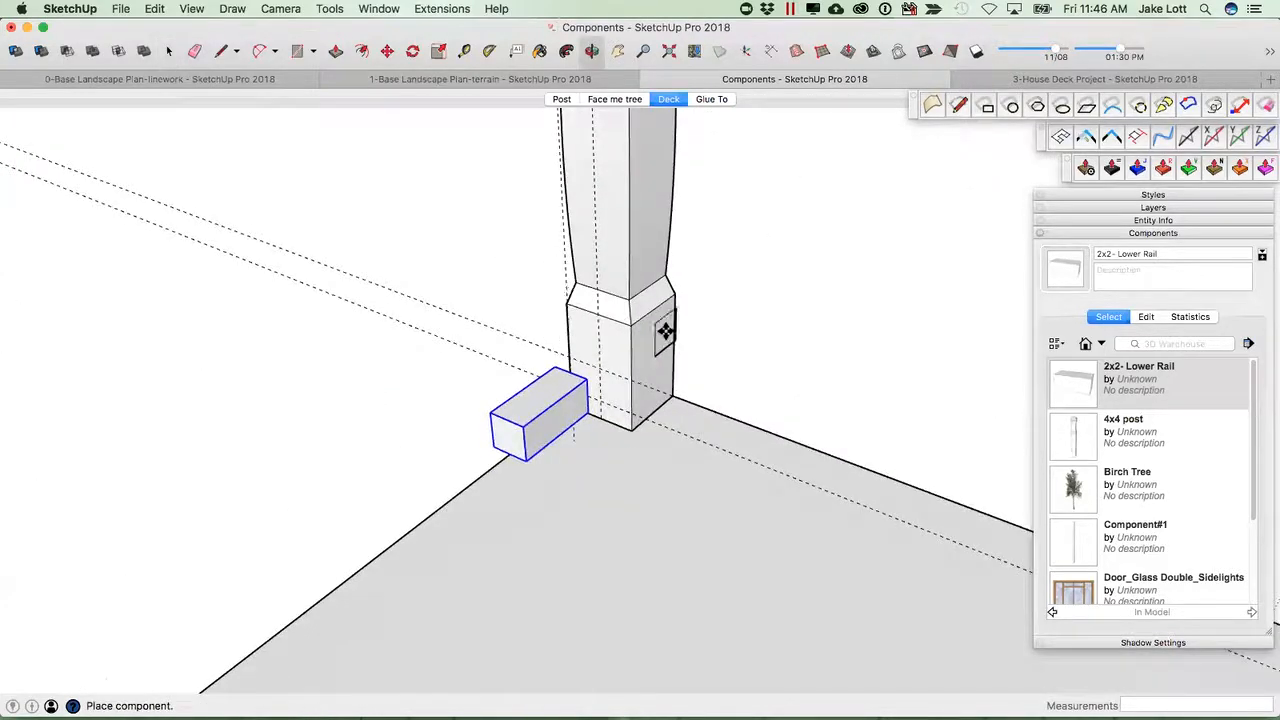
scroll(620, 351, "up", 2)
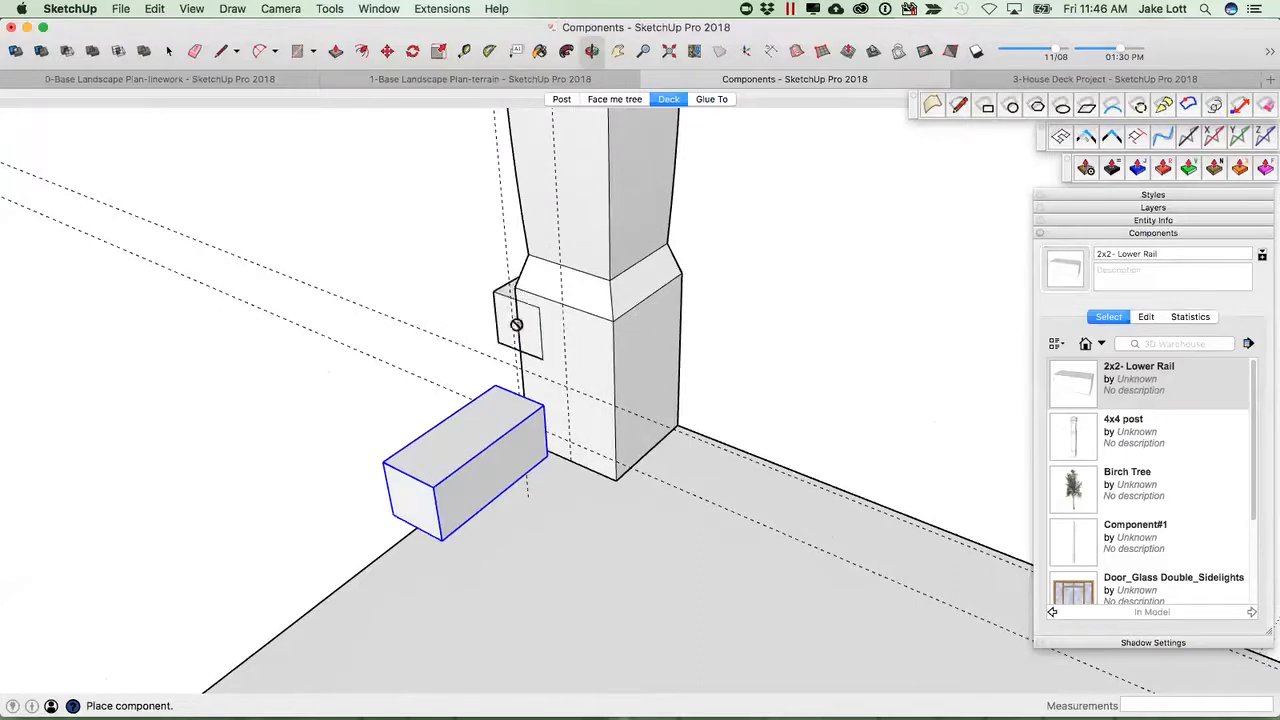
Change the rail component's axes again, setting the origin on its end face and picking new red and green directions.
key("space")
middle_click_drag(552, 385, 778, 486)
scroll(749, 506, "up", 2)
right_click(762, 480)
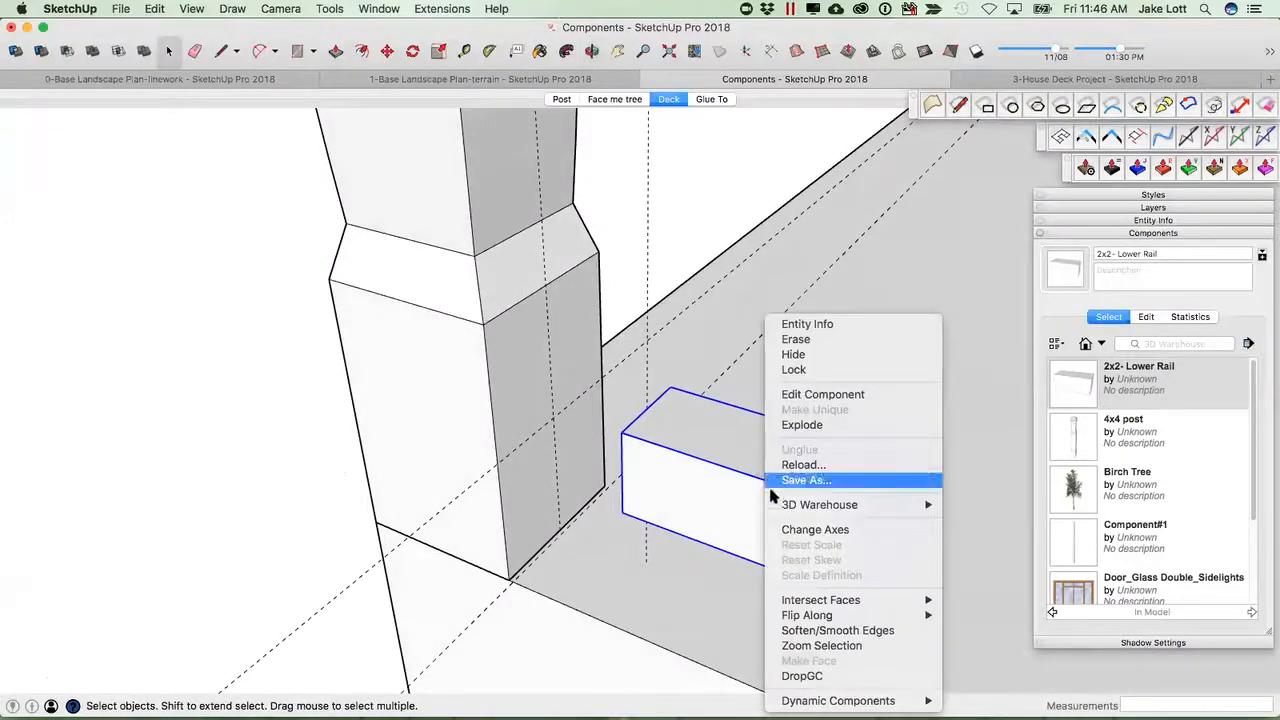
left_click(810, 529)
mouse_move(651, 457)
middle_mouse_down()
mouse_move(794, 466)
mouse_move(734, 471)
mouse_move(648, 443)
middle_mouse_up()
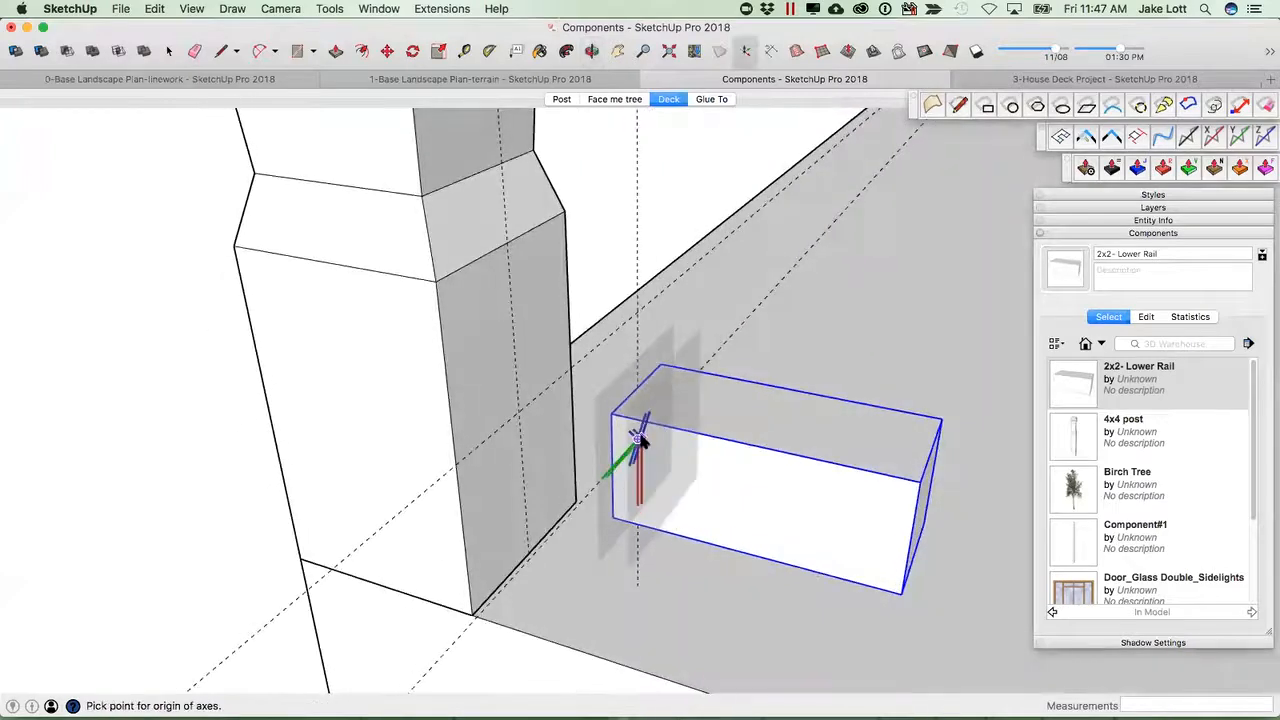
middle_click_drag(637, 443, 748, 440)
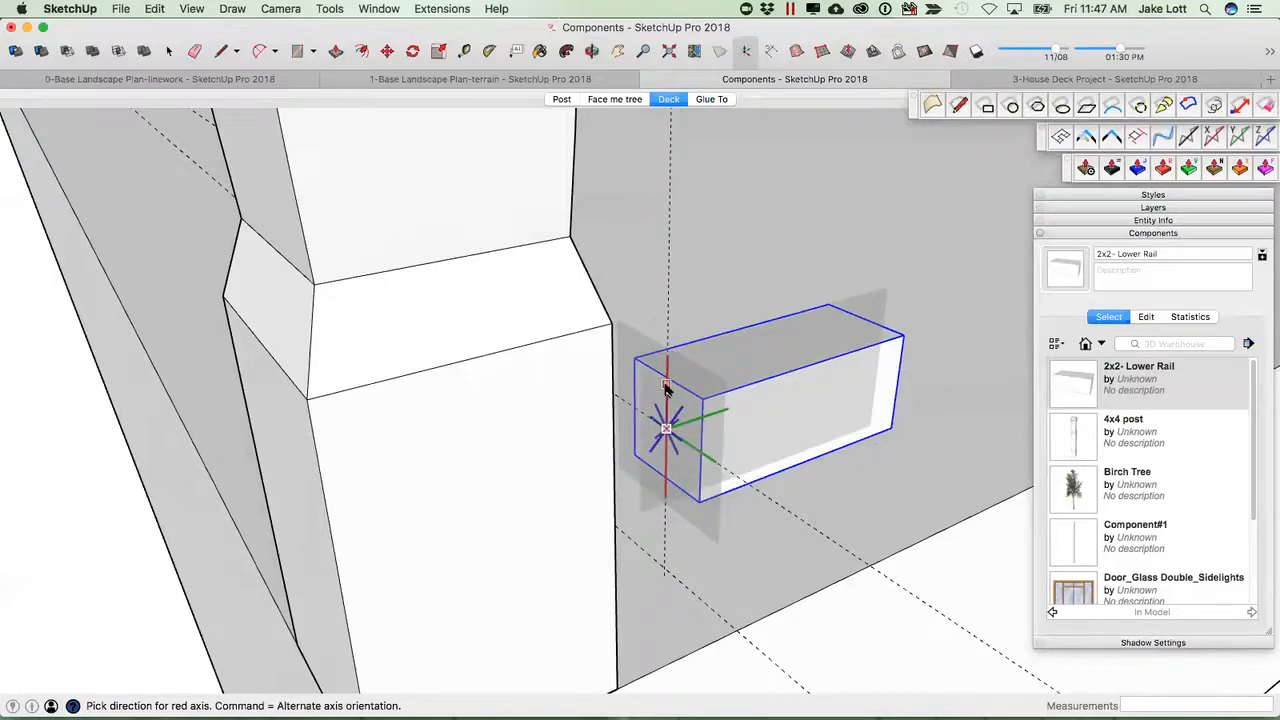
left_click(667, 388)
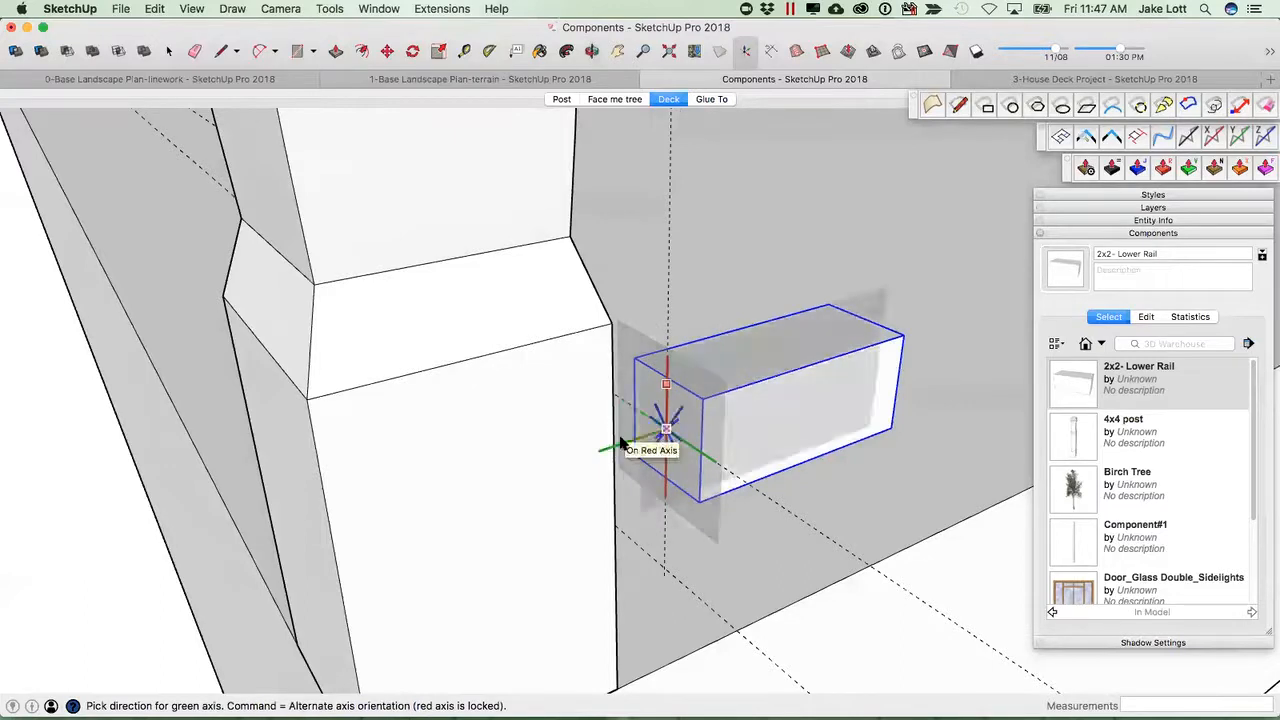
left_click(622, 446)
middle_click_drag(789, 451, 966, 424)
left_click(1071, 384)
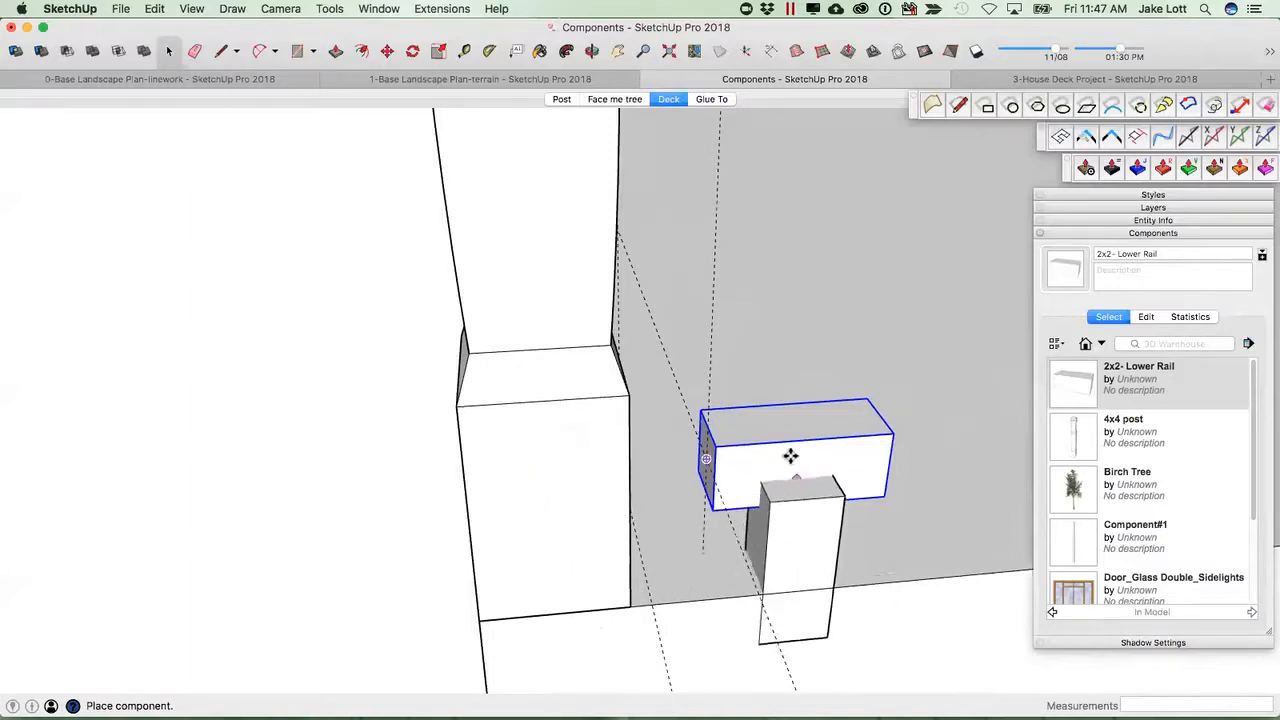
key("Escape")
middle_click_drag(789, 477, 834, 529)
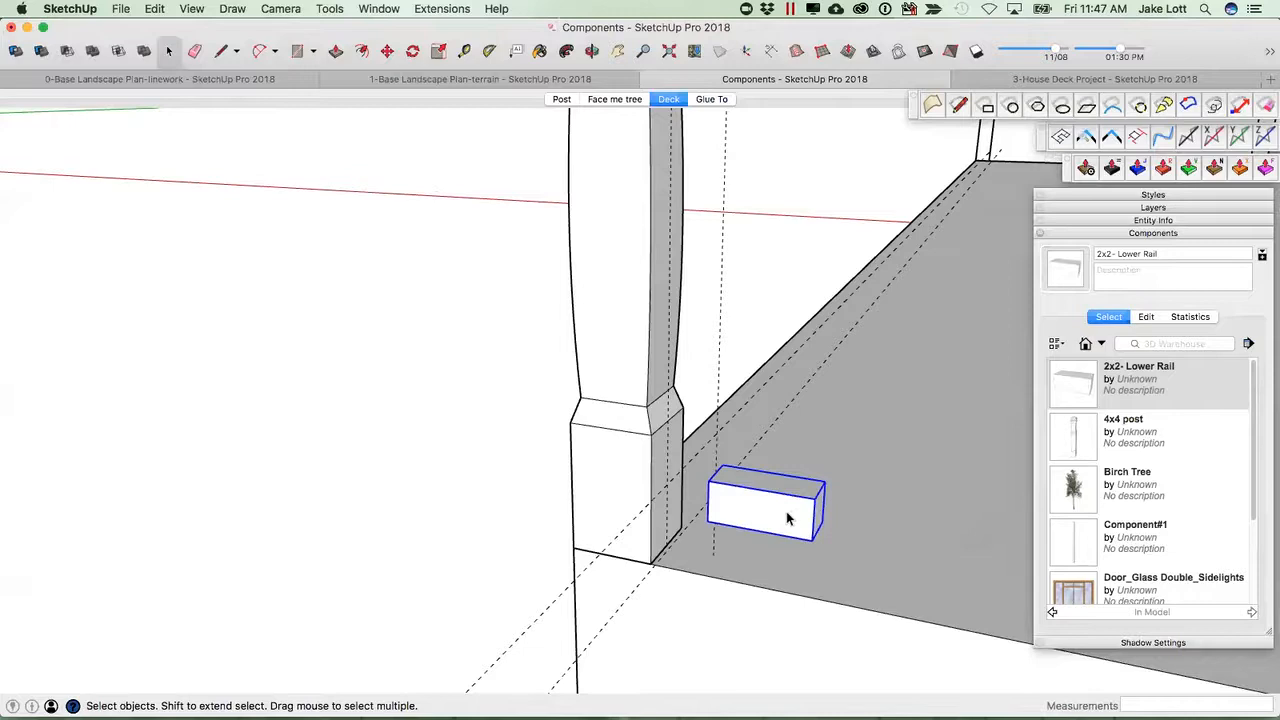
right_click(790, 518)
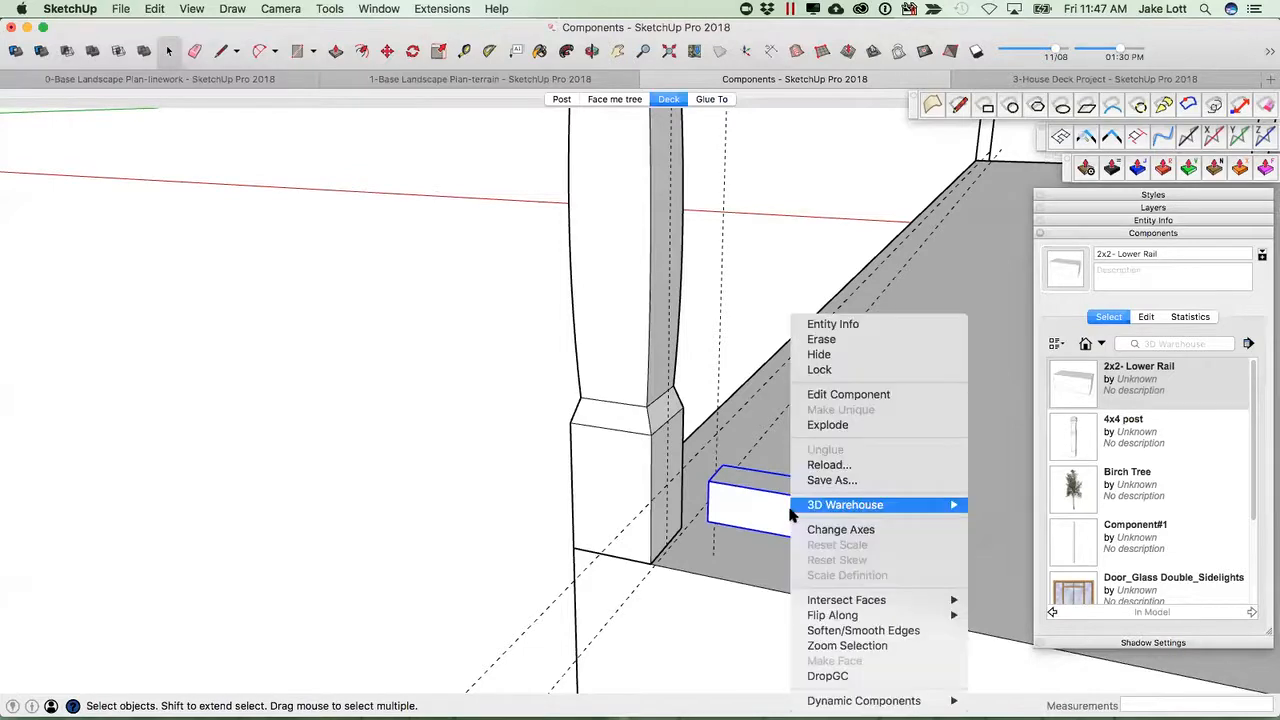
left_click(745, 530)
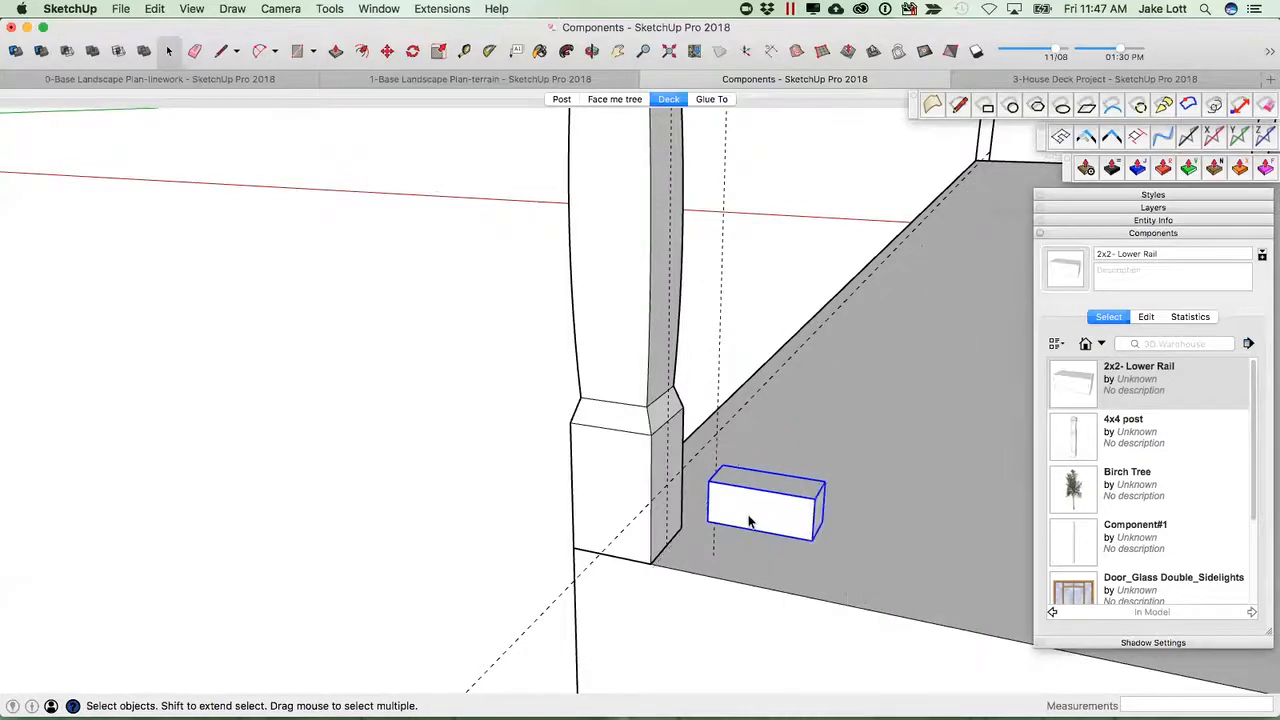
Erase the guide line running along the deck edge beside the post.
middle_click_drag(738, 517, 694, 508)
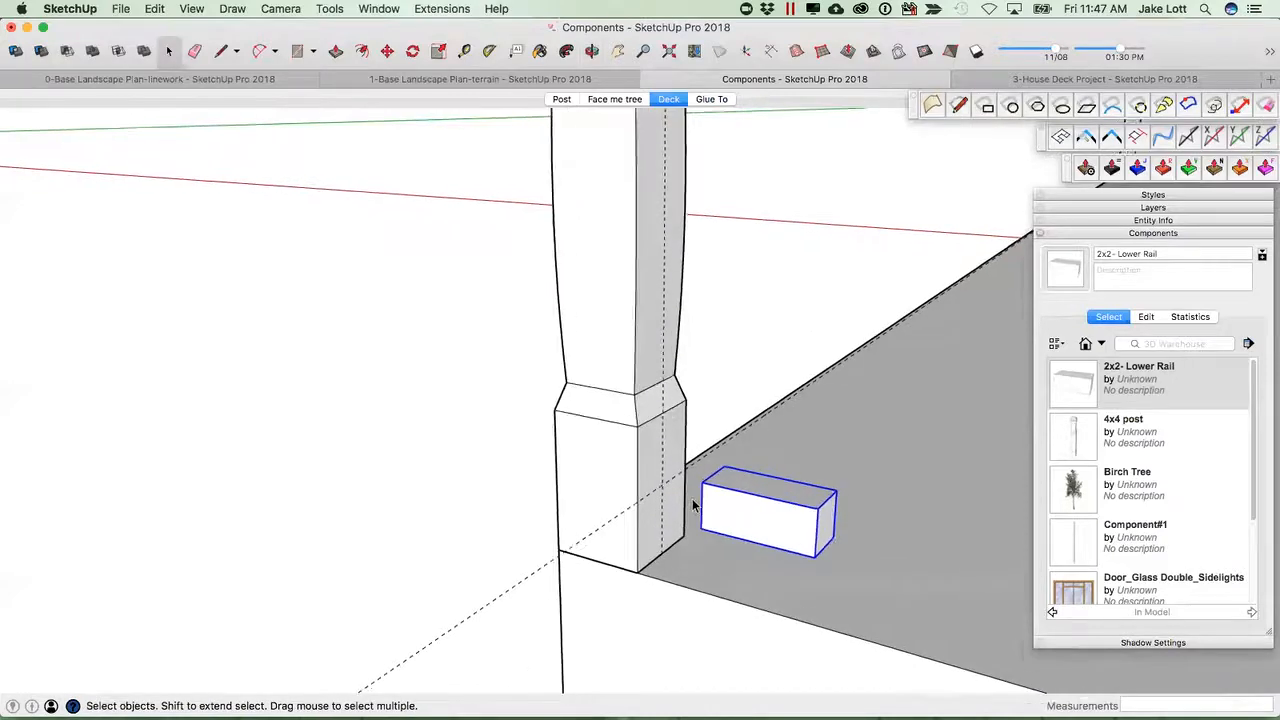
scroll(695, 505, "up", 2)
middle_click_drag(561, 500, 680, 528)
scroll(694, 520, "down", 2)
scroll(735, 517, "down", 2)
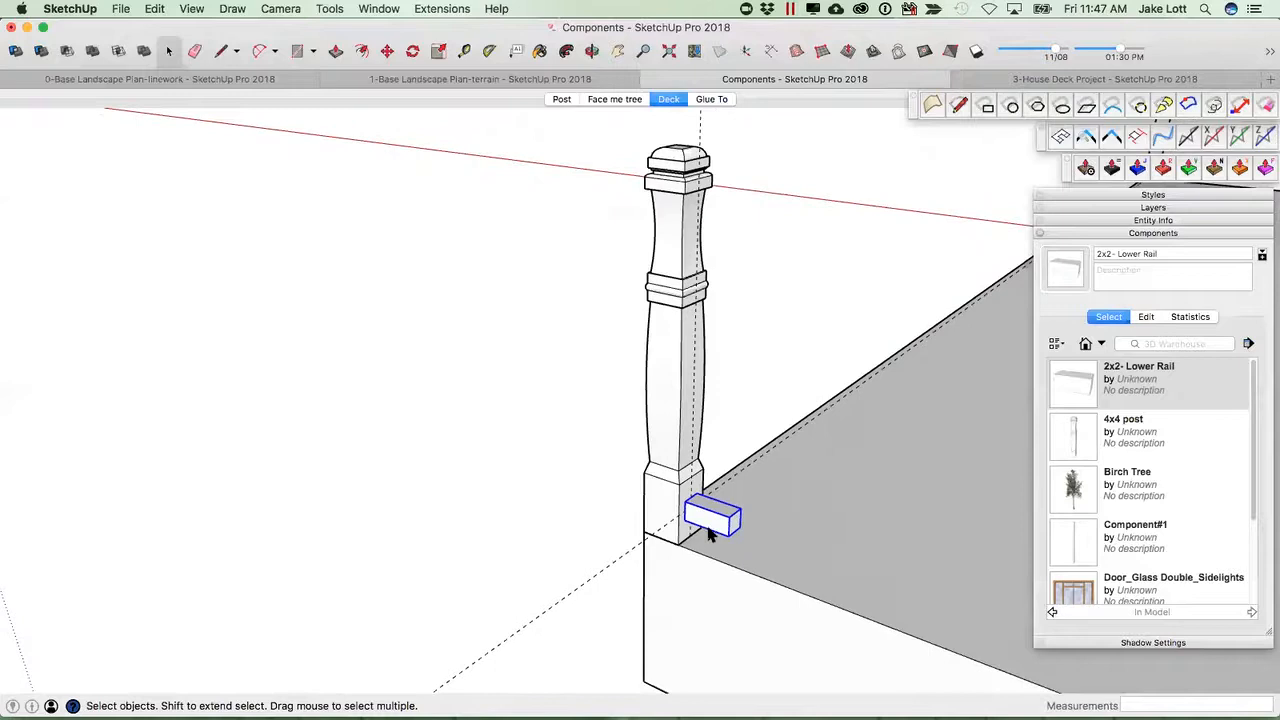
left_click(671, 509)
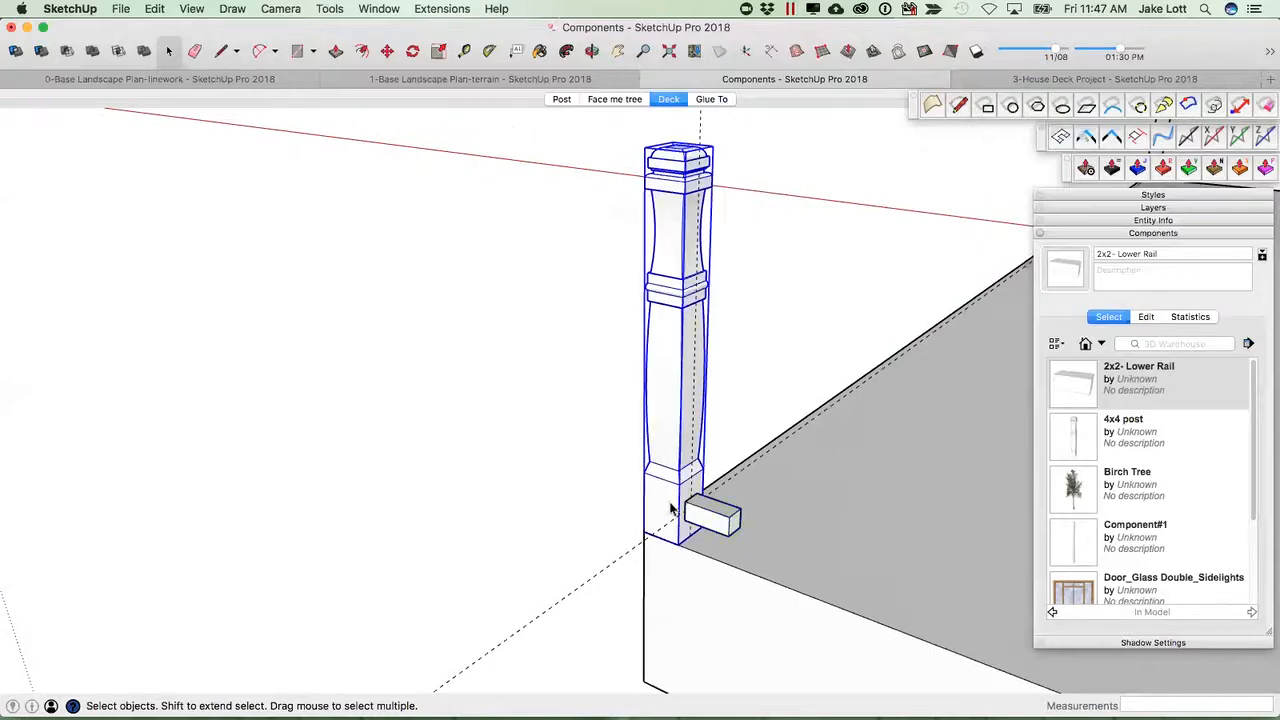
left_click(737, 473)
key("e")
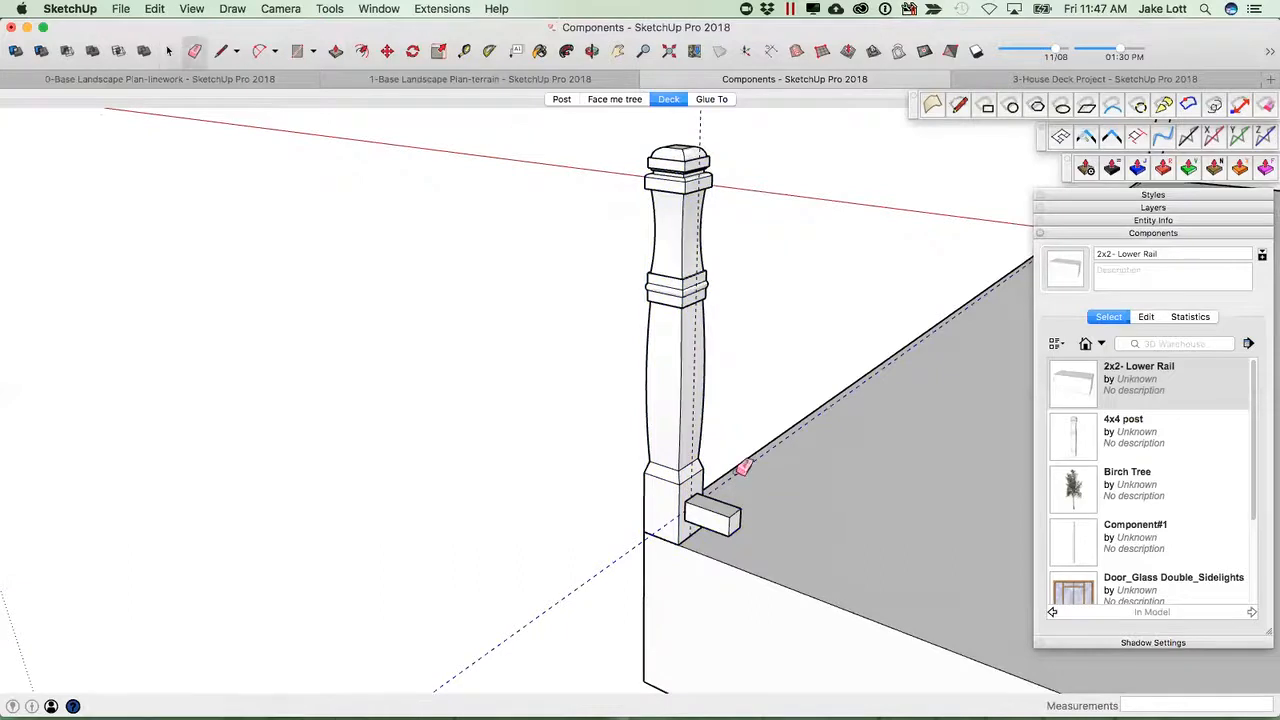
left_click(738, 473)
key("space")
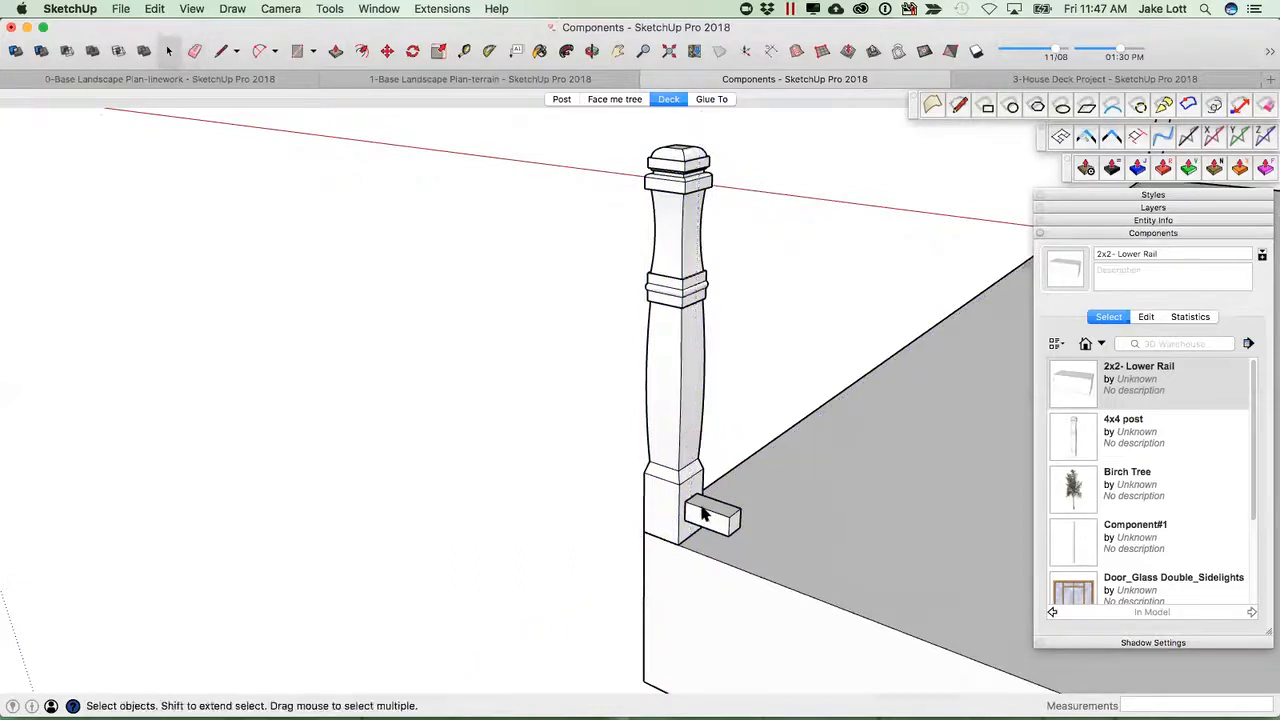
Select the post with its rail and make them into a new component named Rail Section.
left_click(670, 478)
right_click(672, 476)
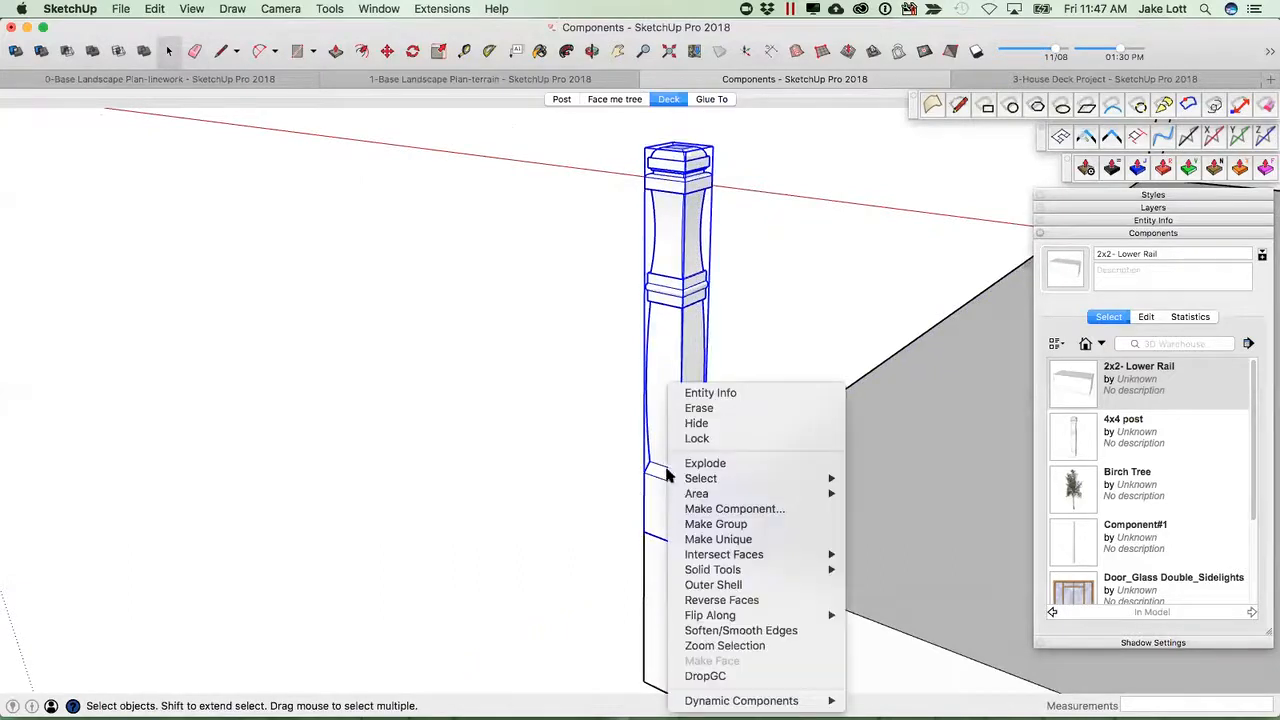
left_click(717, 510)
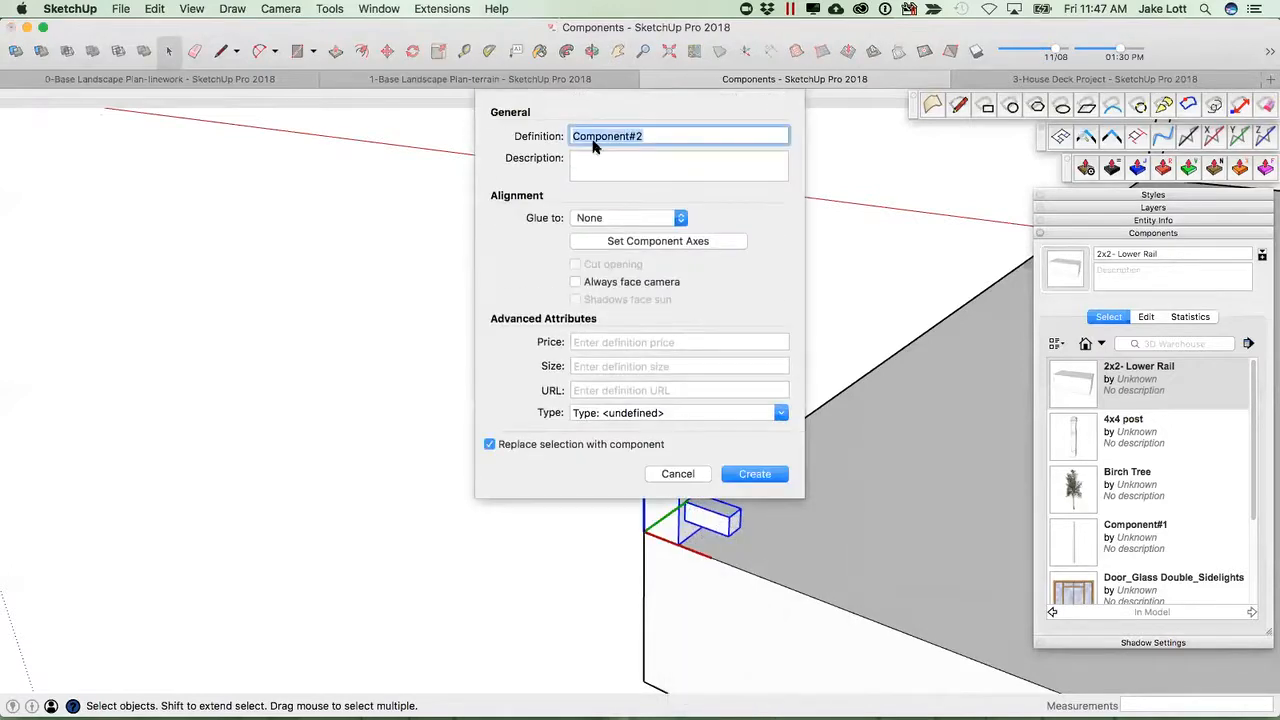
type("Rail Section")
left_click(755, 474)
mouse_move(666, 514)
middle_mouse_down()
mouse_move(797, 546)
mouse_move(920, 543)
mouse_move(666, 523)
middle_mouse_up()
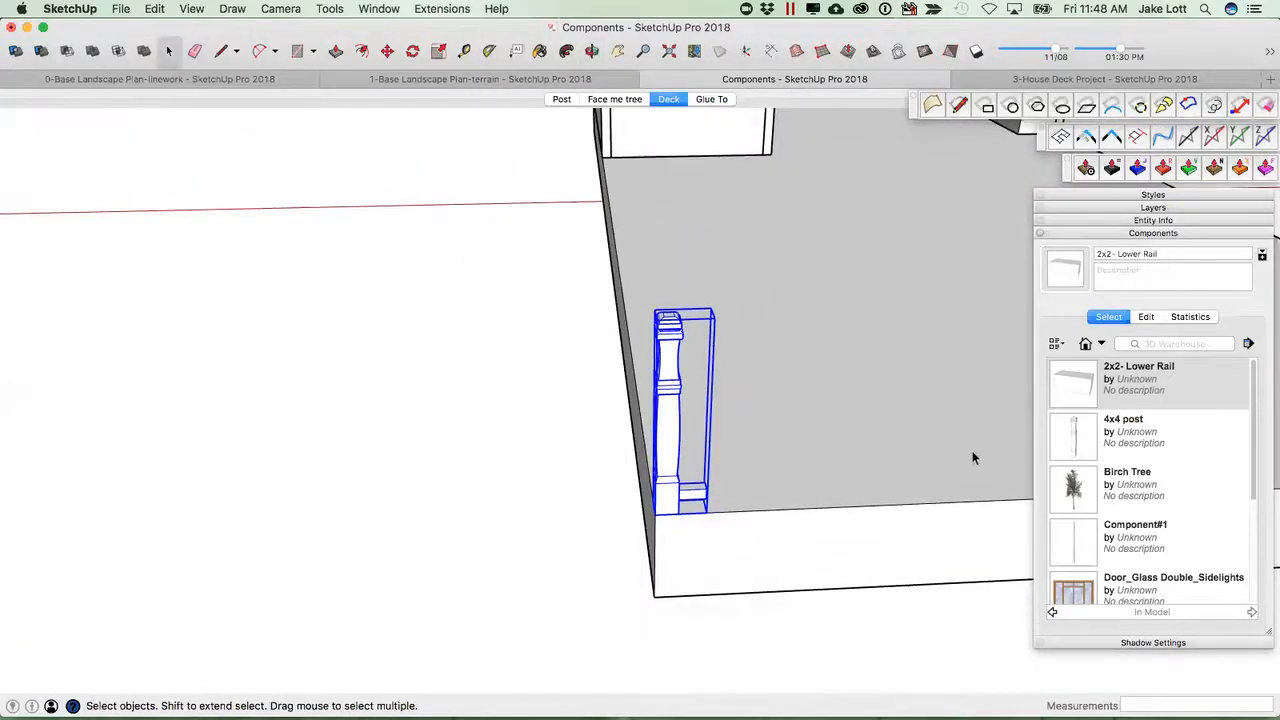
scroll(1086, 432, "down", 4)
left_click(1080, 545)
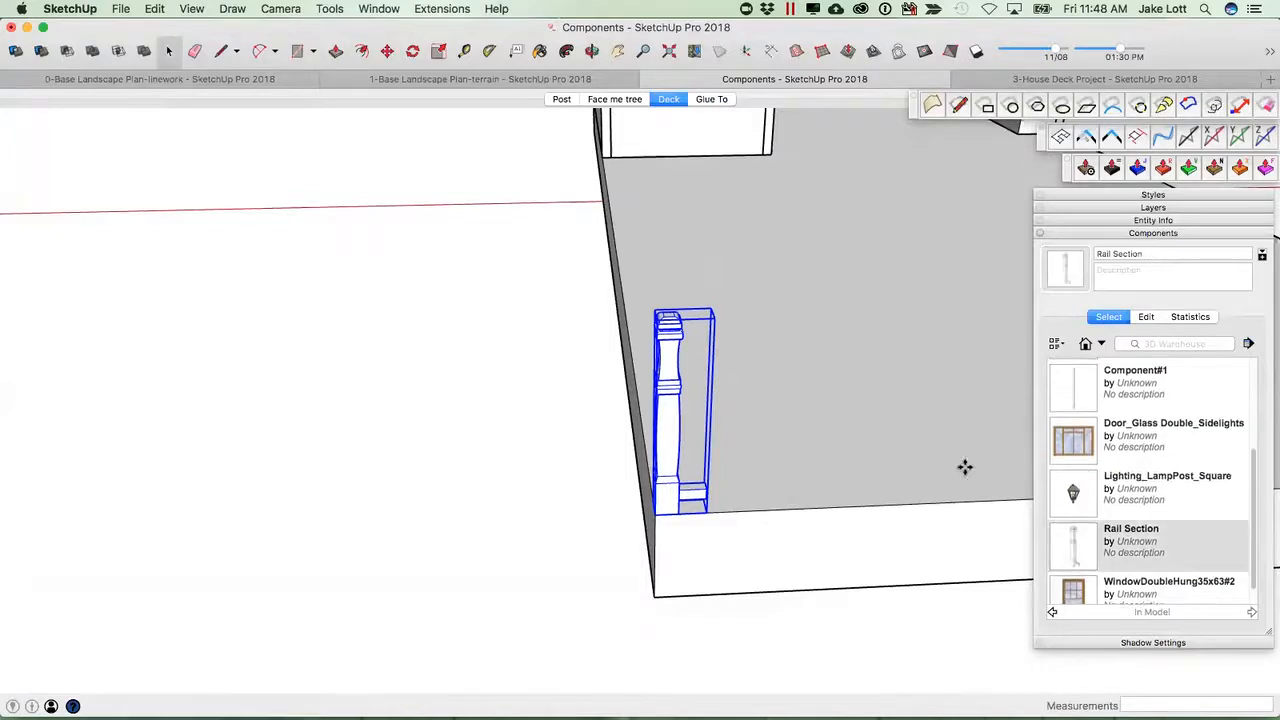
middle_click_drag(851, 445, 651, 371)
middle_click_drag(870, 350, 695, 450)
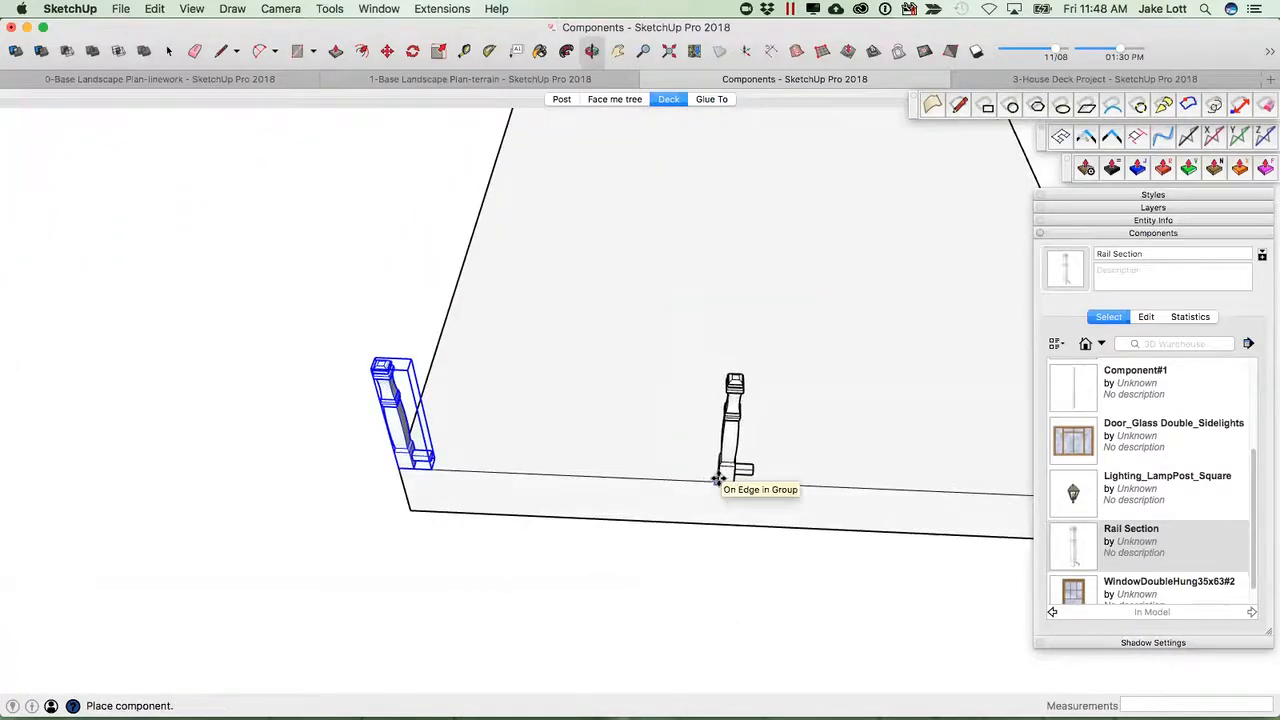
key("space")
middle_click_drag(517, 443, 680, 440)
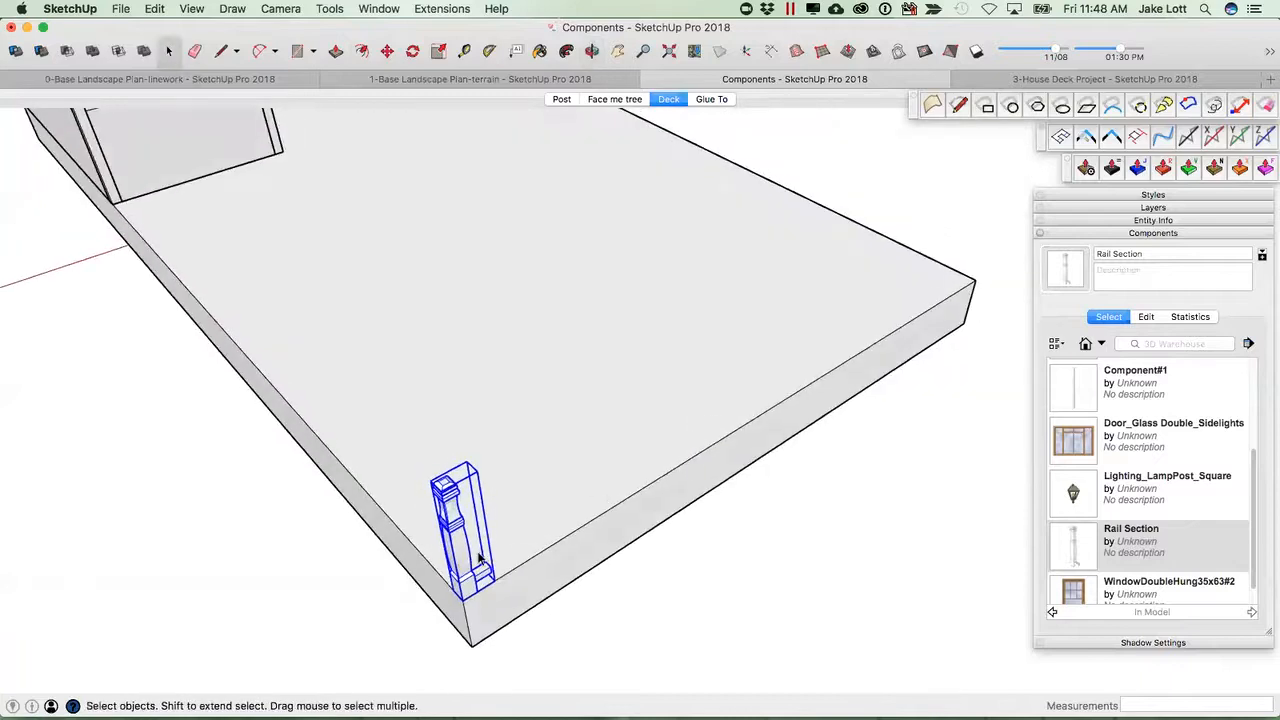
middle_click_drag(465, 568, 645, 420)
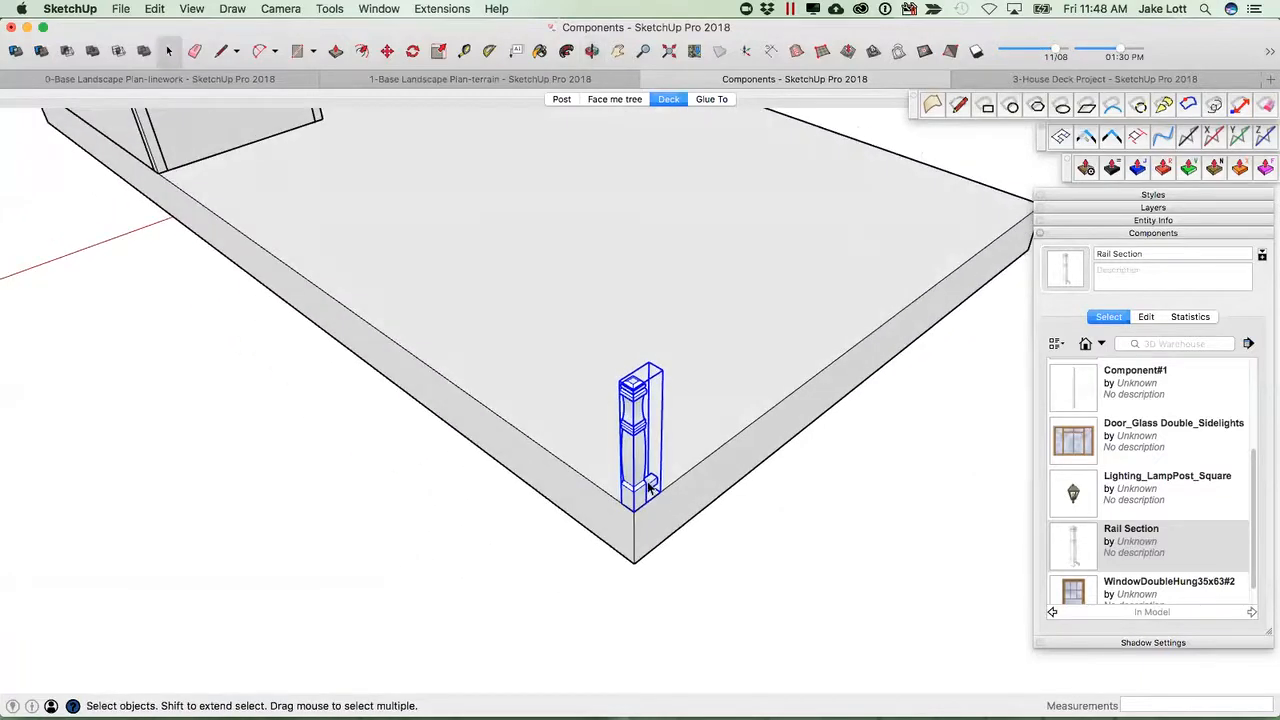
key("m")
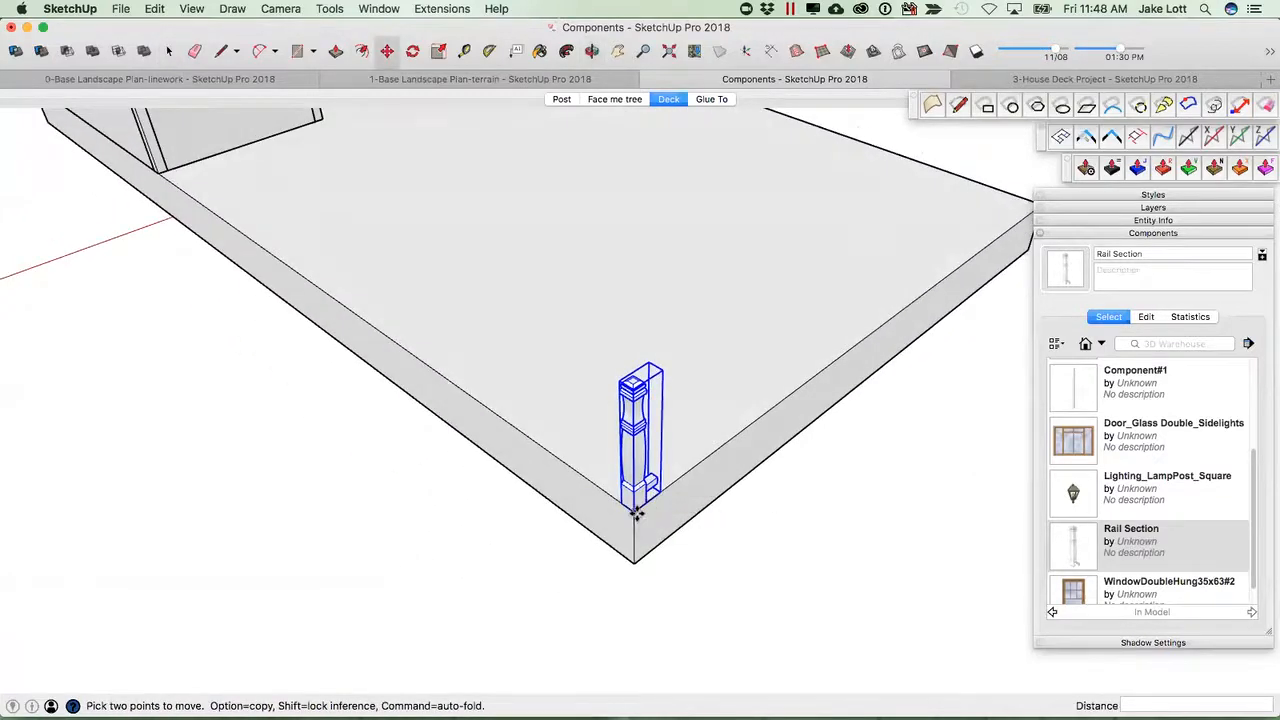
left_click(636, 513)
key("alt")
middle_click_drag(418, 364, 605, 441)
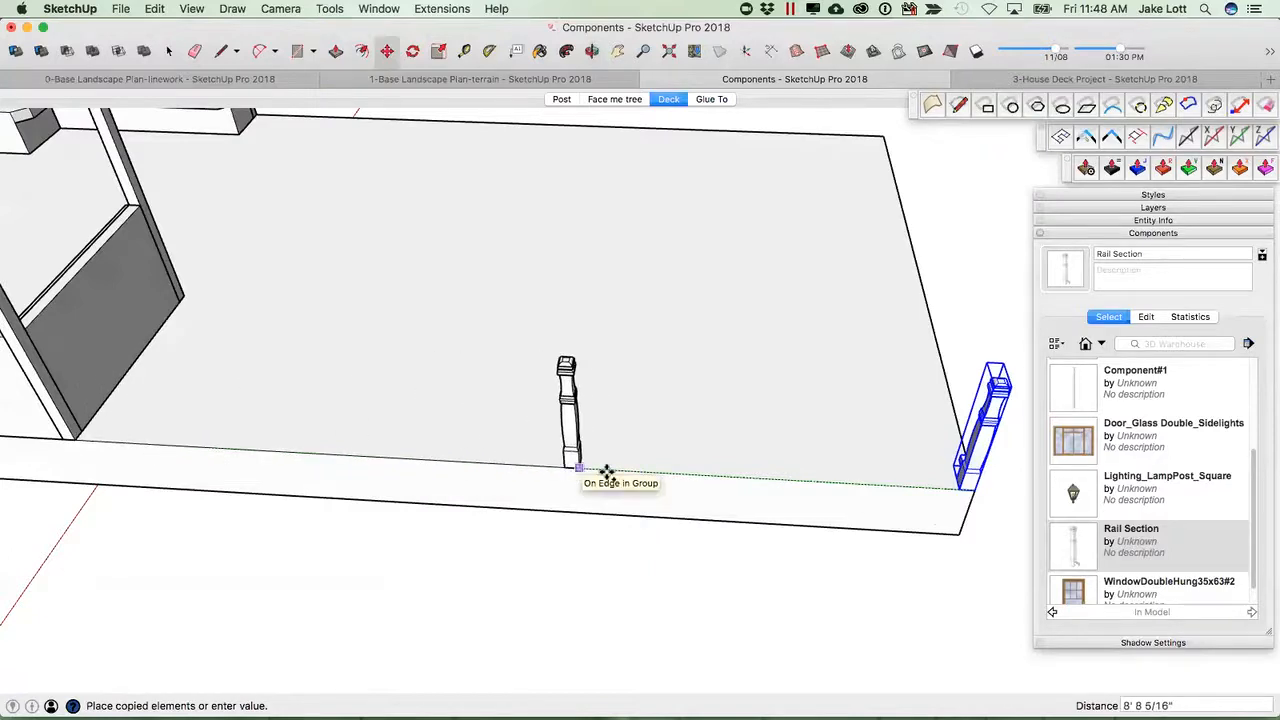
key("Escape")
Rotate the Rail Section 90 degrees at the deck corner.
middle_click_drag(900, 466, 710, 462)
scroll(822, 405, "up", 4)
key("q")
left_click(828, 386)
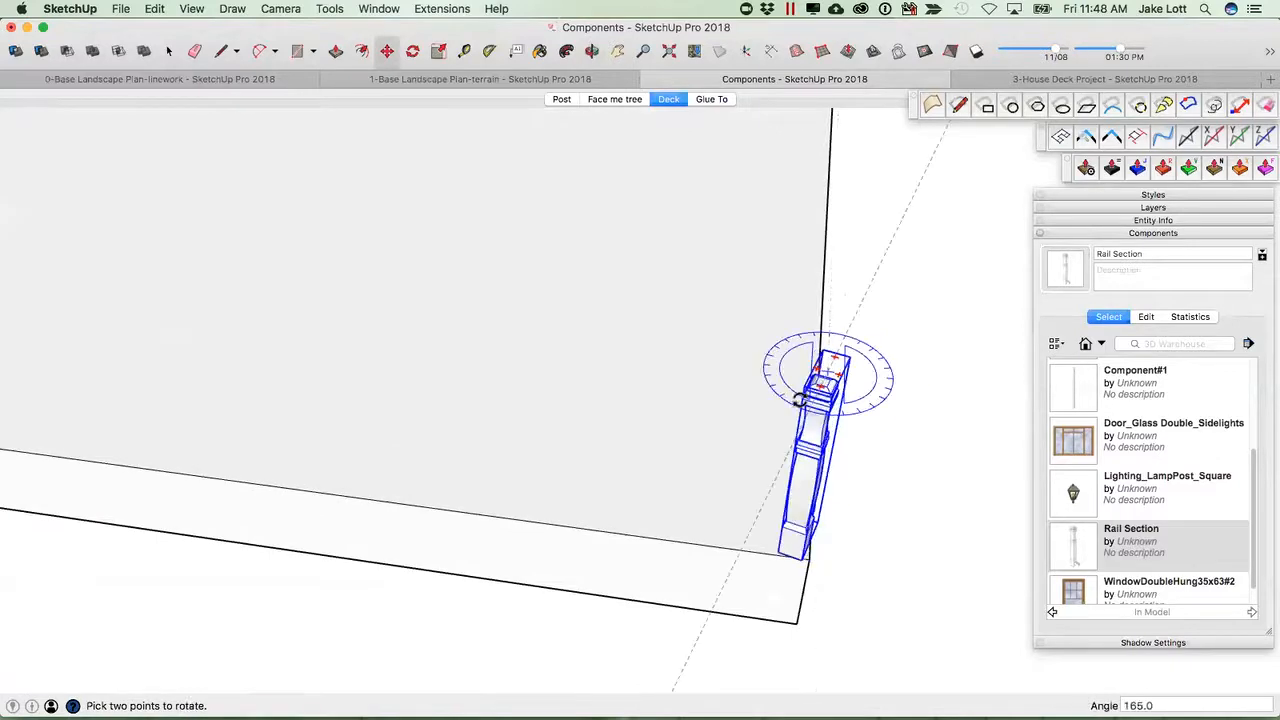
left_click(760, 362)
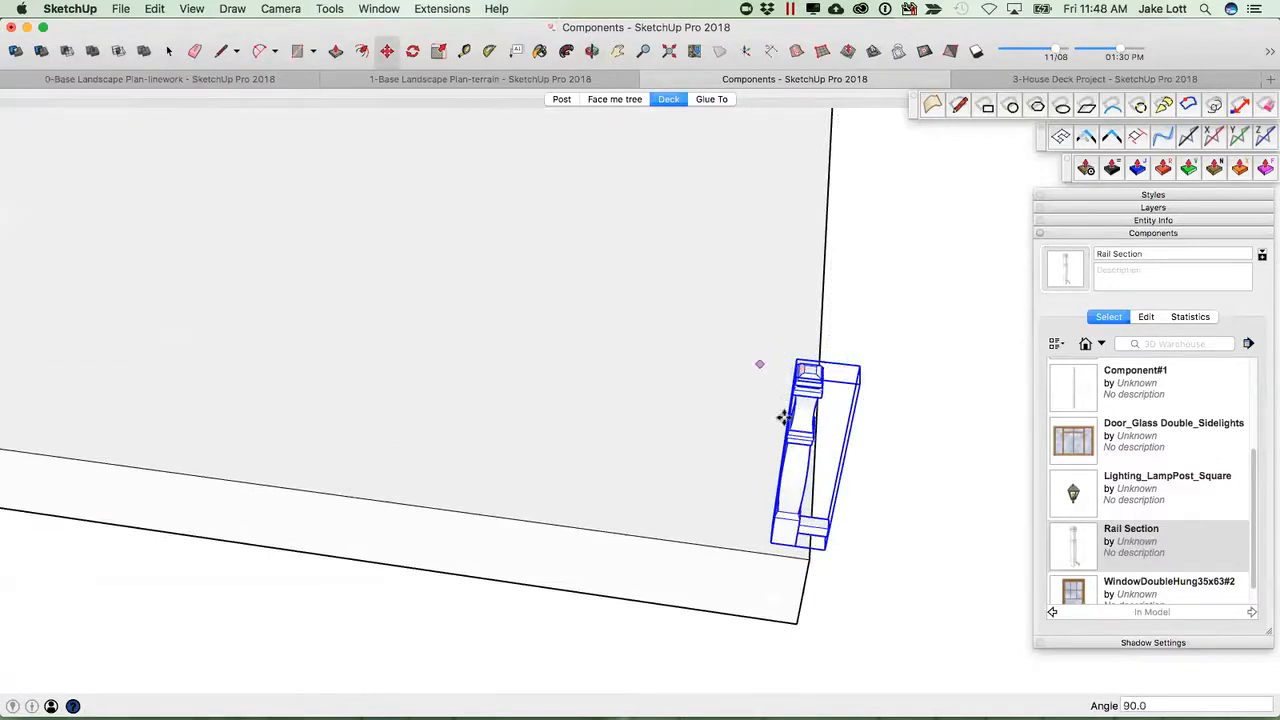
Move the rotated Rail Section so its corner sits on the deck corner.
key("m")
middle_click_drag(794, 531, 794, 543)
left_click(797, 553)
left_click(813, 570)
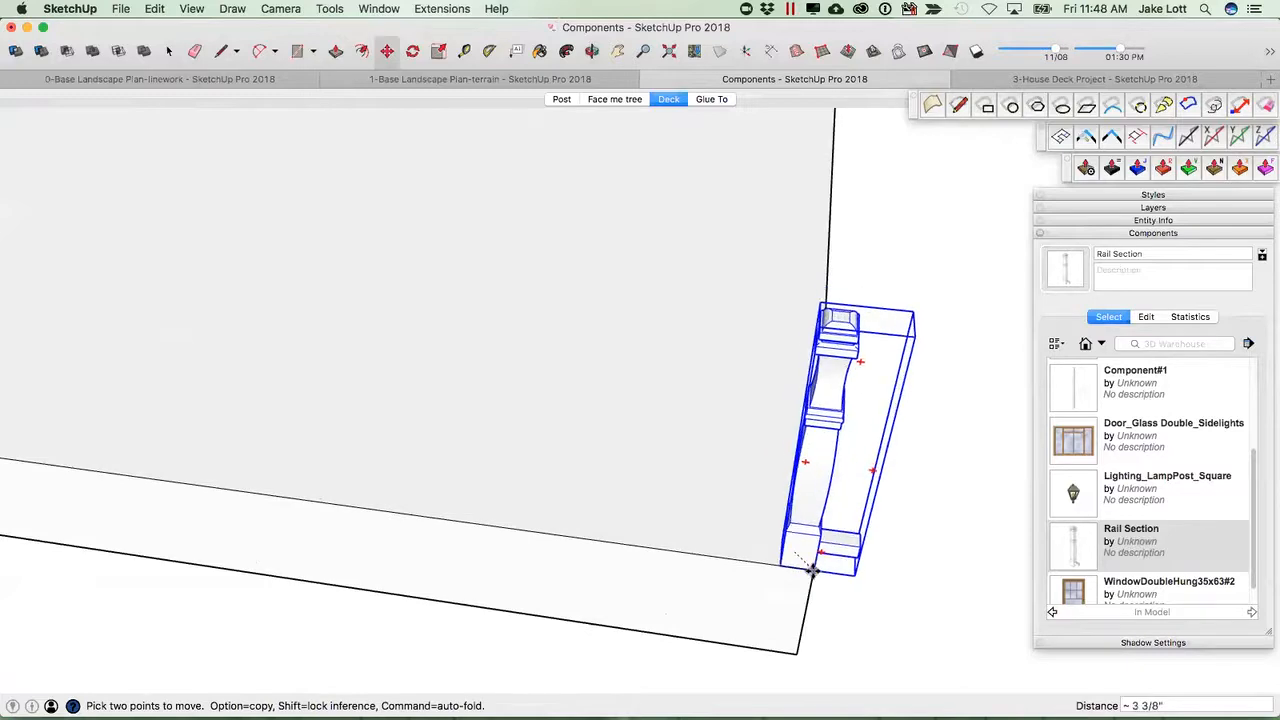
scroll(808, 564, "down", 3)
Copy the Rail Section 4' along the deck edge.
left_click(811, 568)
key("alt")
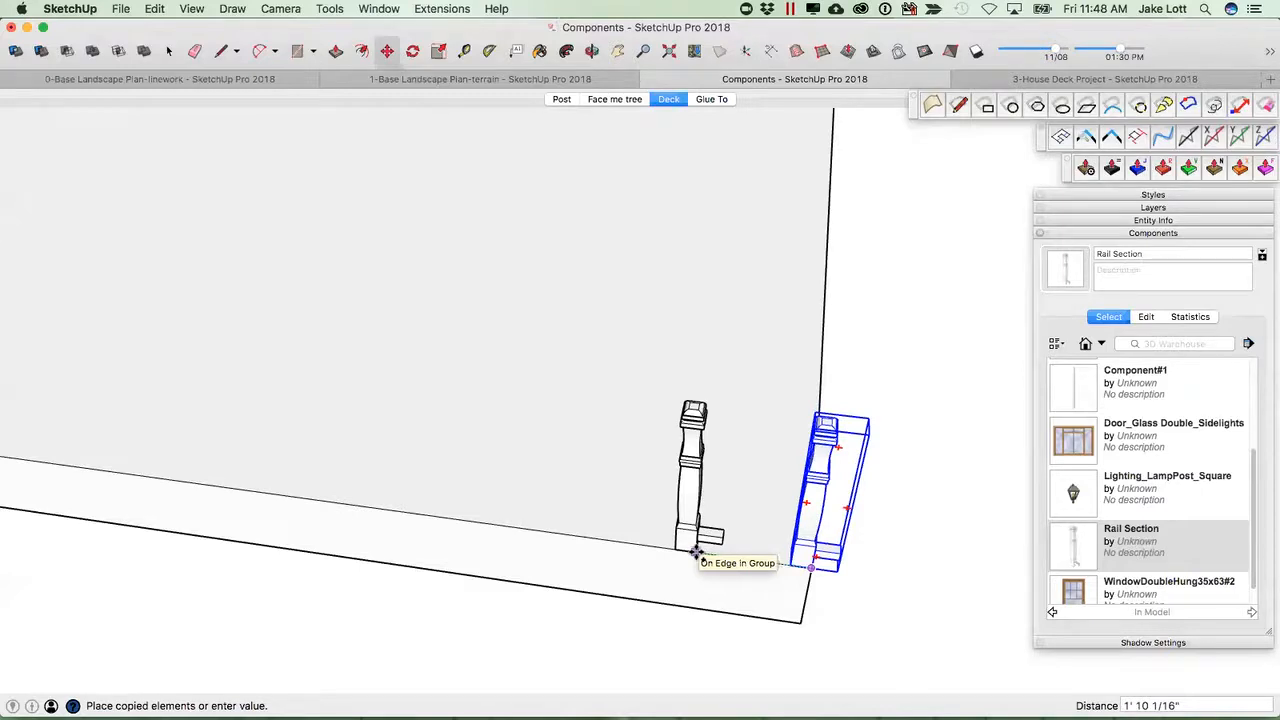
scroll(697, 553, "down", 2)
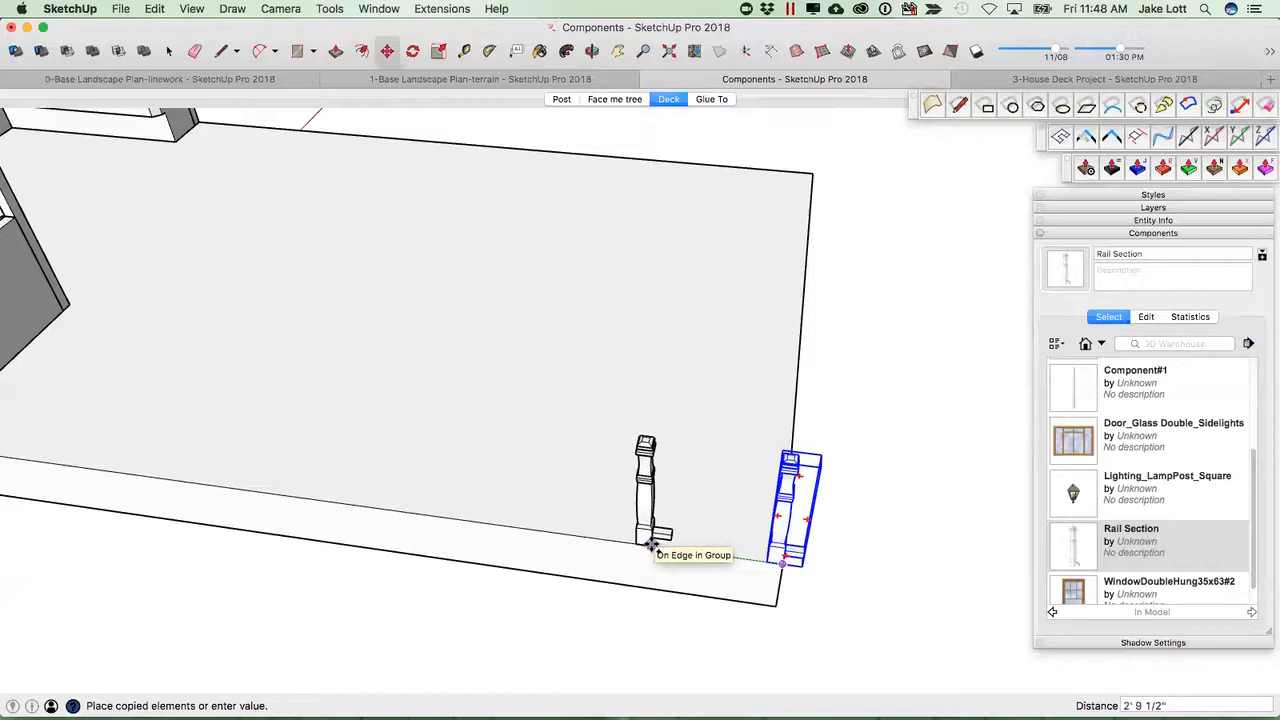
key("Return")
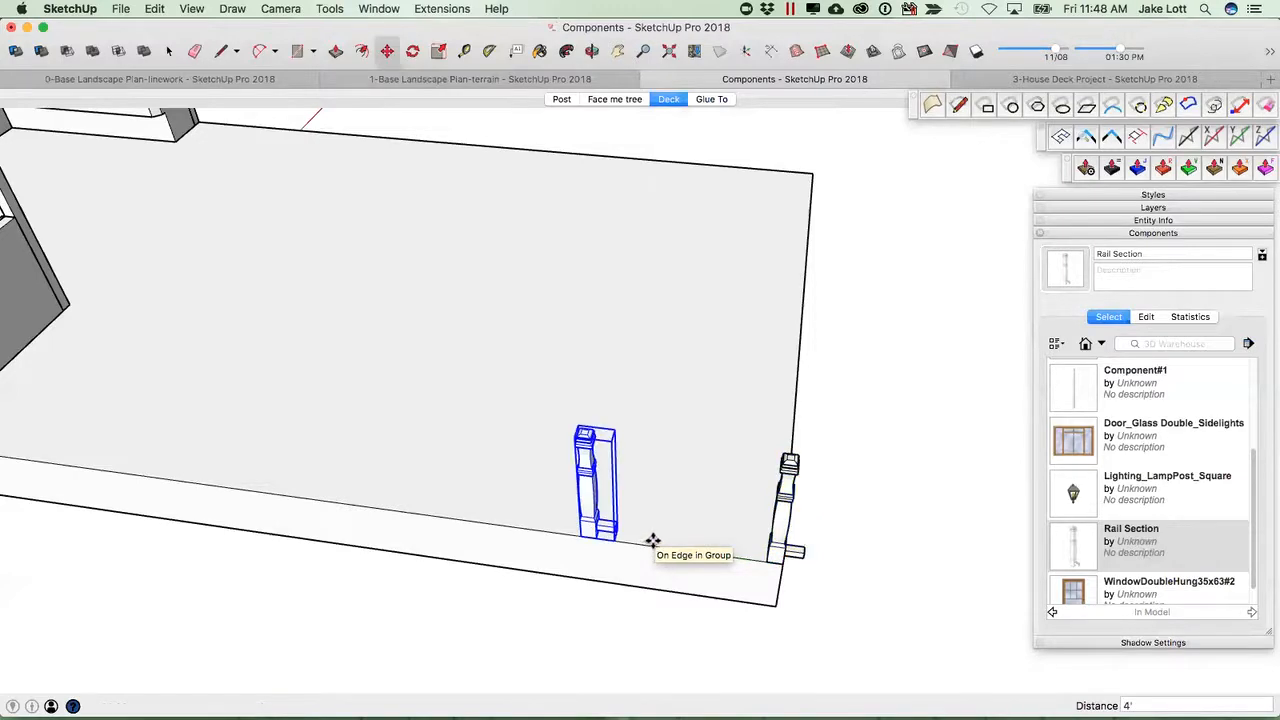
Repeat the copy along the deck edge as an array of 6x.
scroll(653, 541, "down", 3)
middle_click_drag(567, 517, 884, 463)
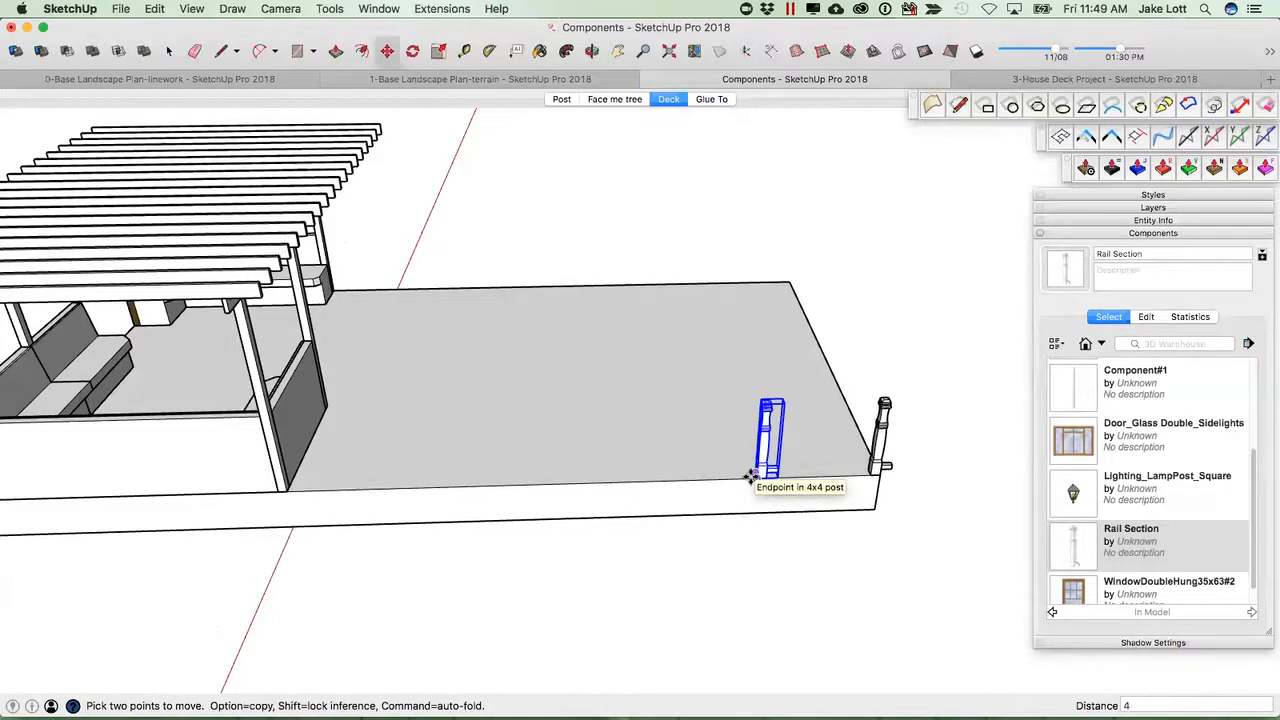
key("Return")
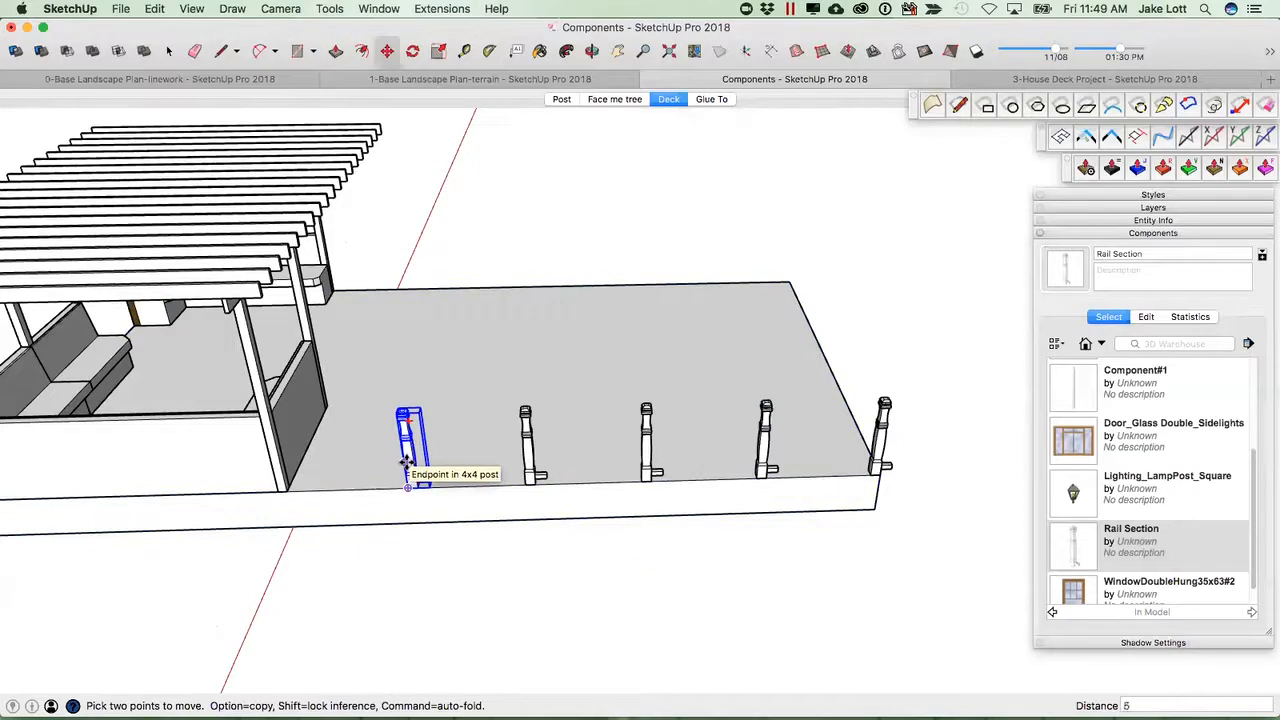
key("Return")
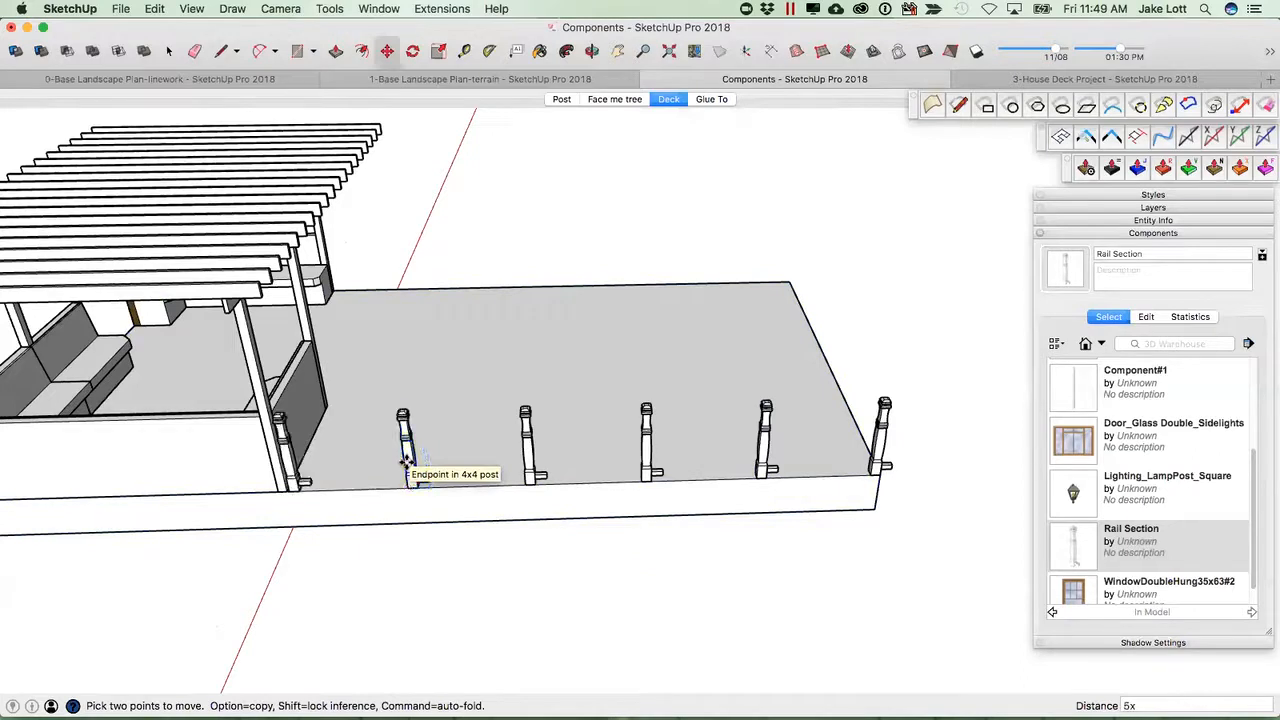
Rework the Rail Section array along the deck edge, re-spacing the copies 6' apart.
scroll(407, 462, "down", 1)
scroll(326, 451, "up", 5)
middle_click_drag(318, 450, 212, 270)
scroll(275, 360, "up", 5)
middle_click_drag(290, 368, 360, 430)
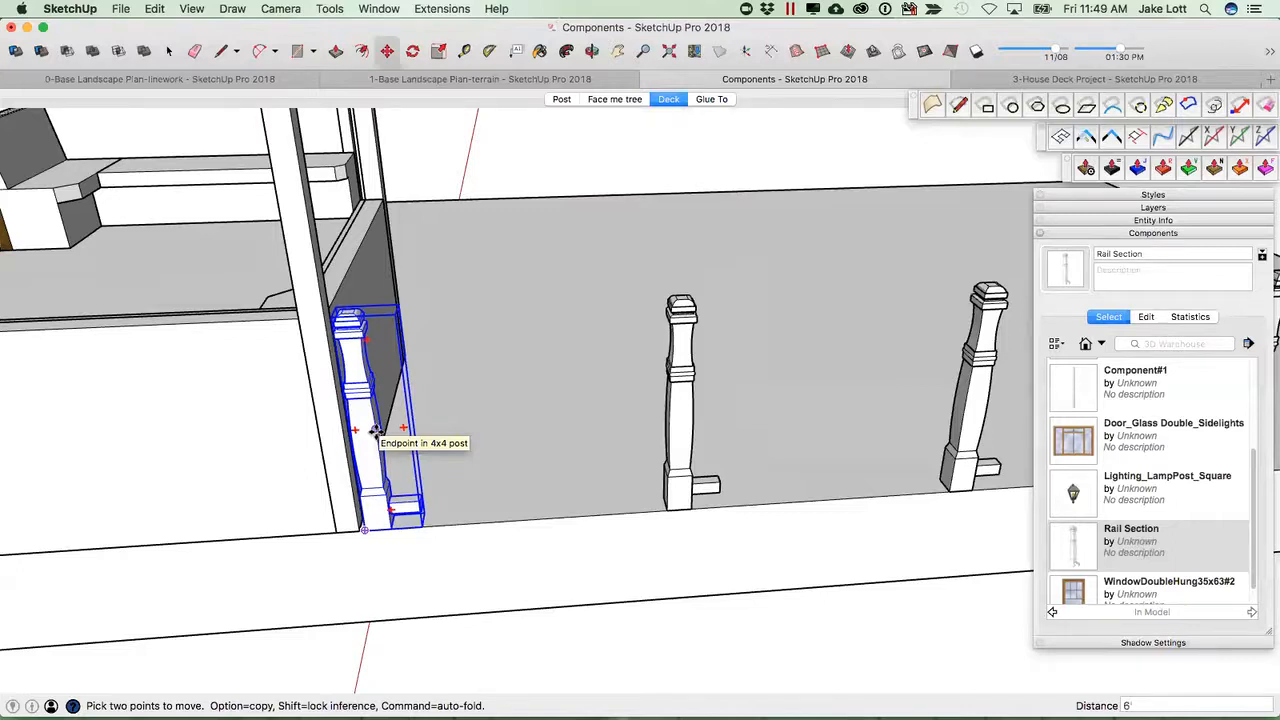
key("super+z")
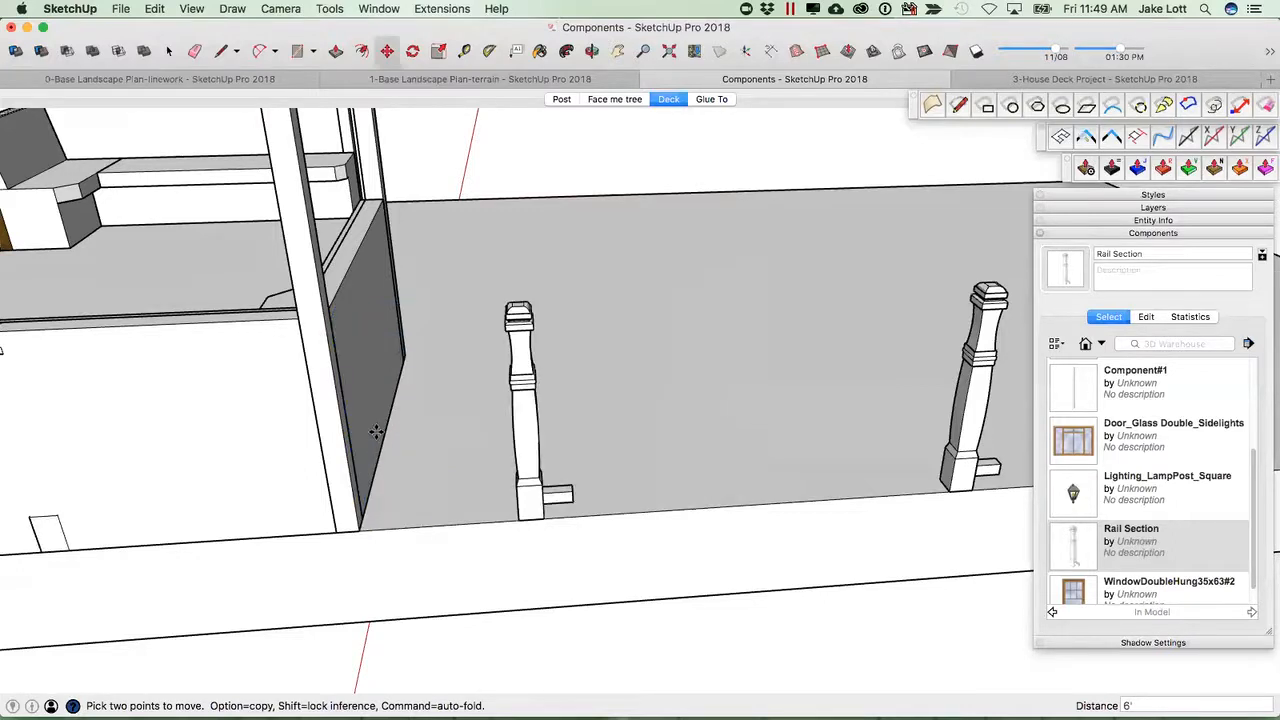
scroll(420, 294, "down", 6)
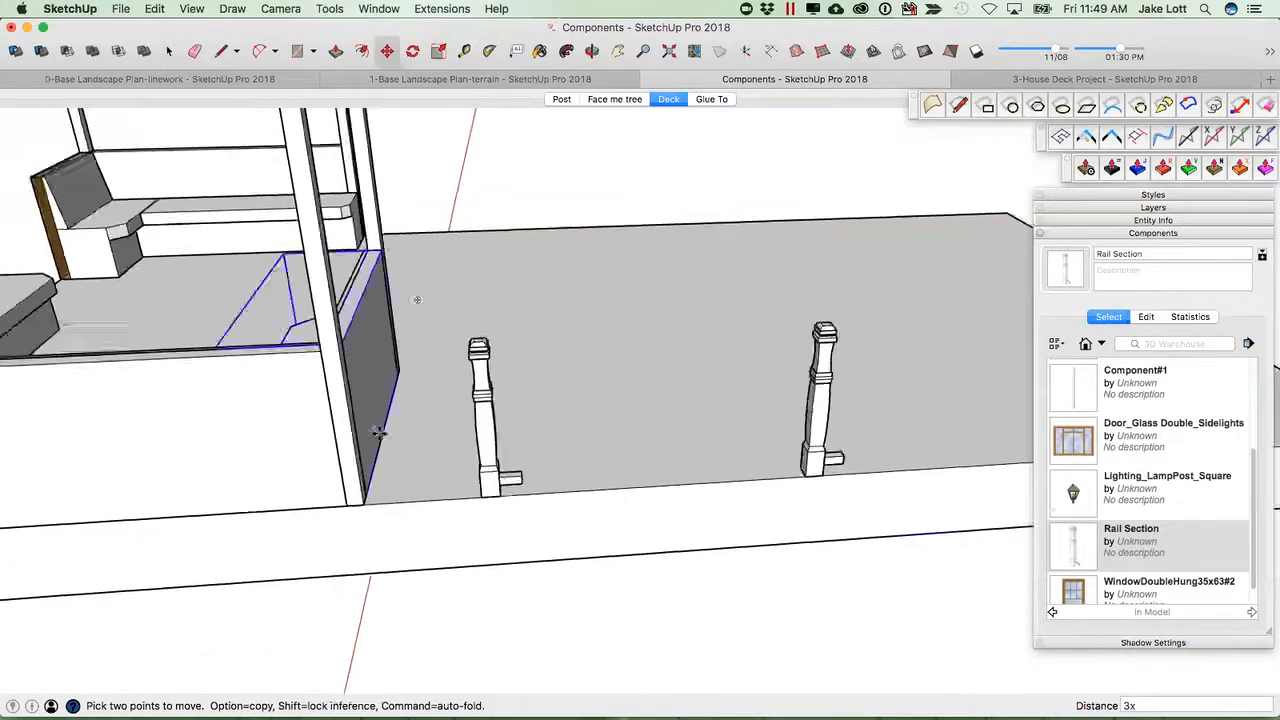
middle_click_drag(606, 451, 607, 374)
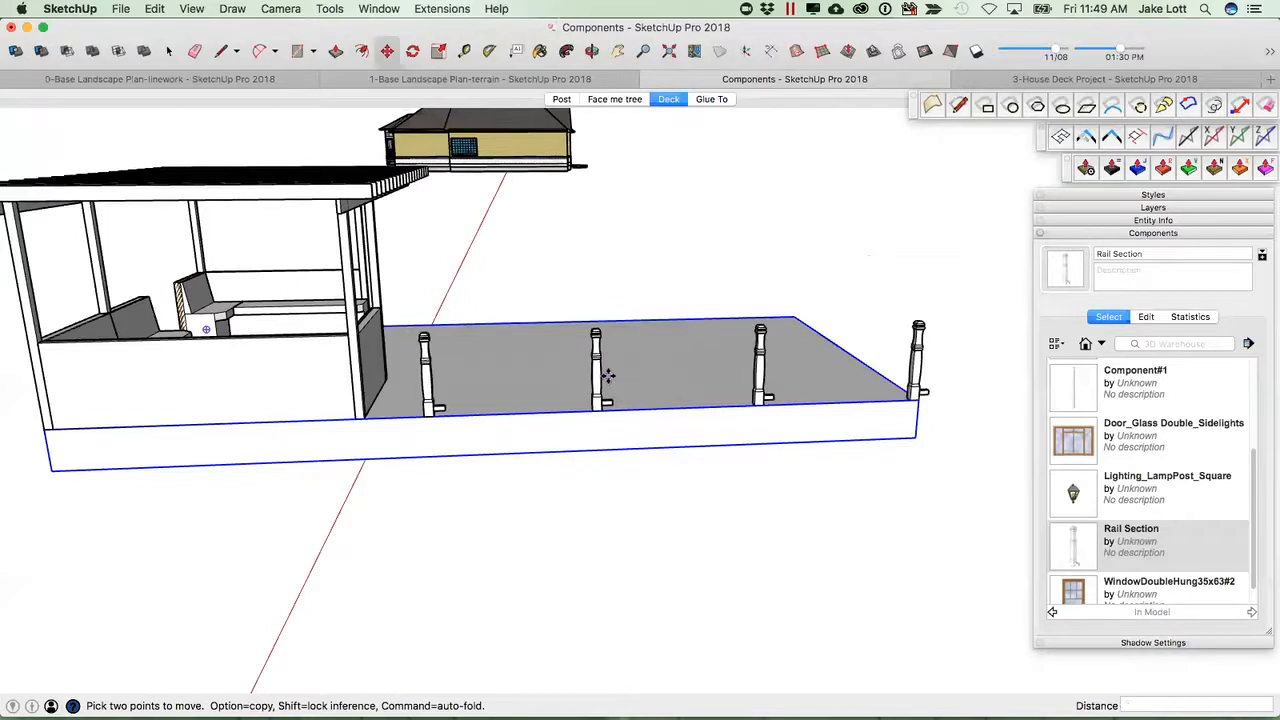
key("Return")
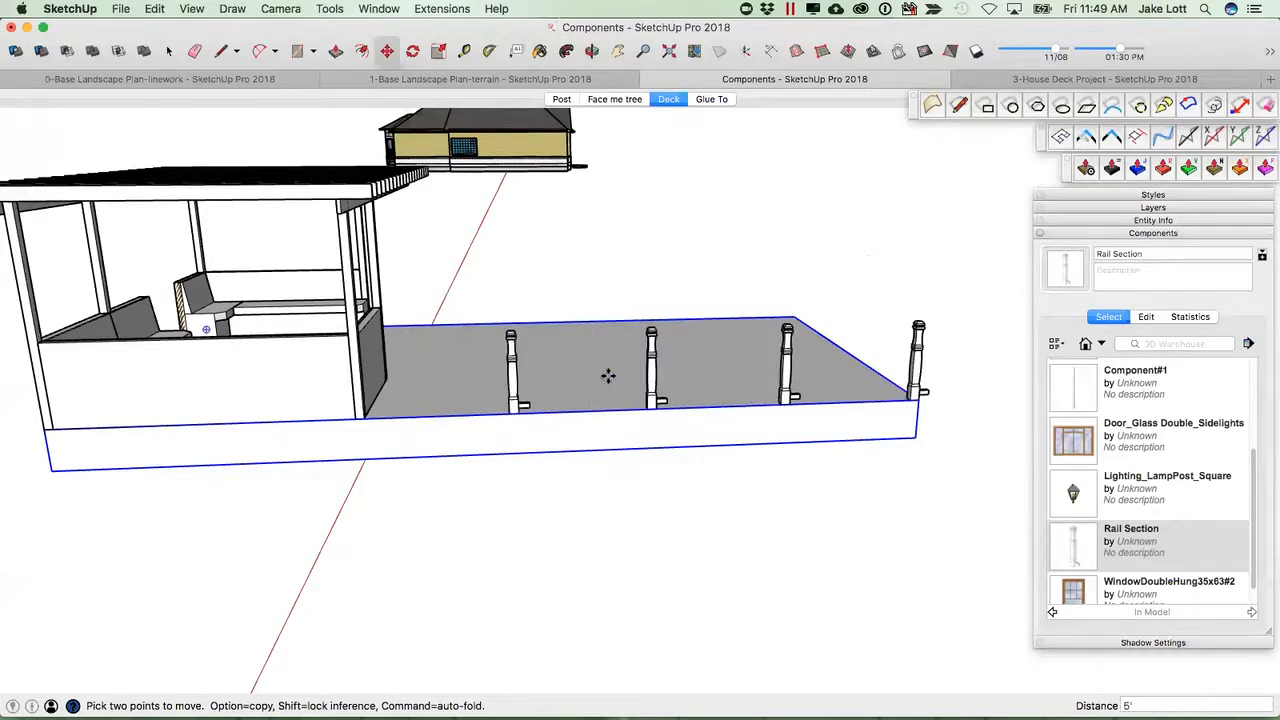
key("Return")
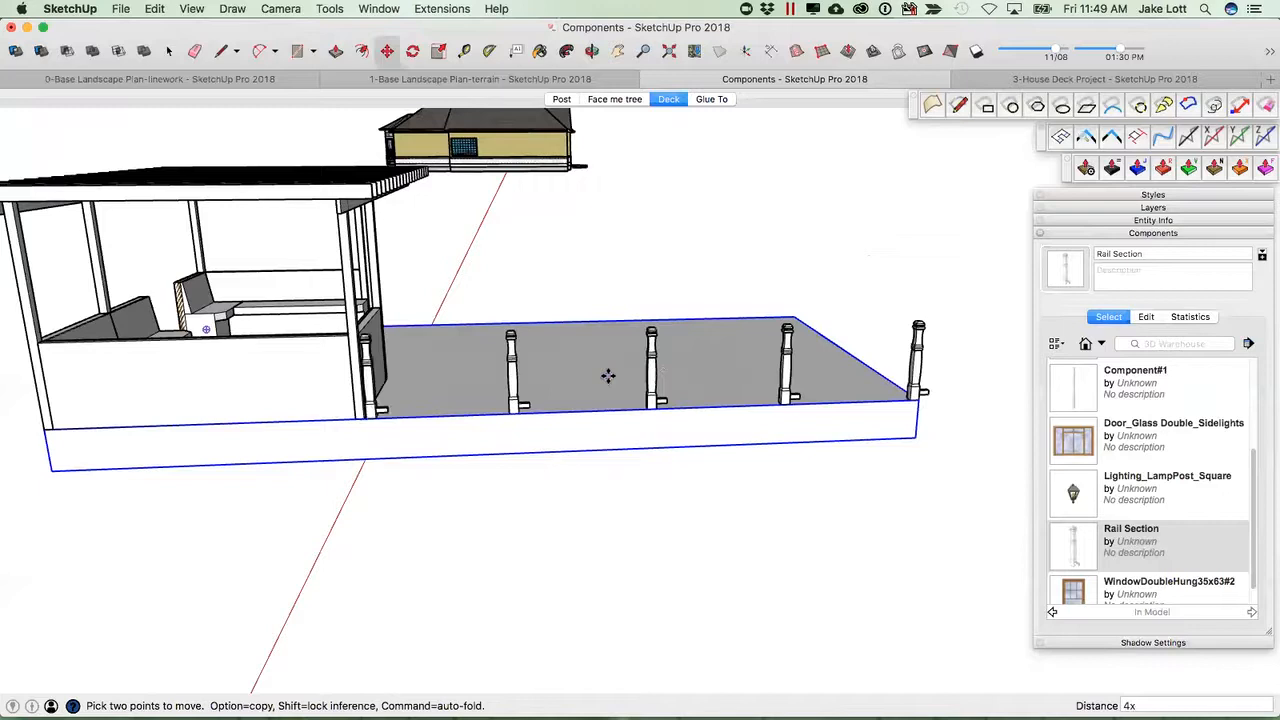
type("3")
key("Return")
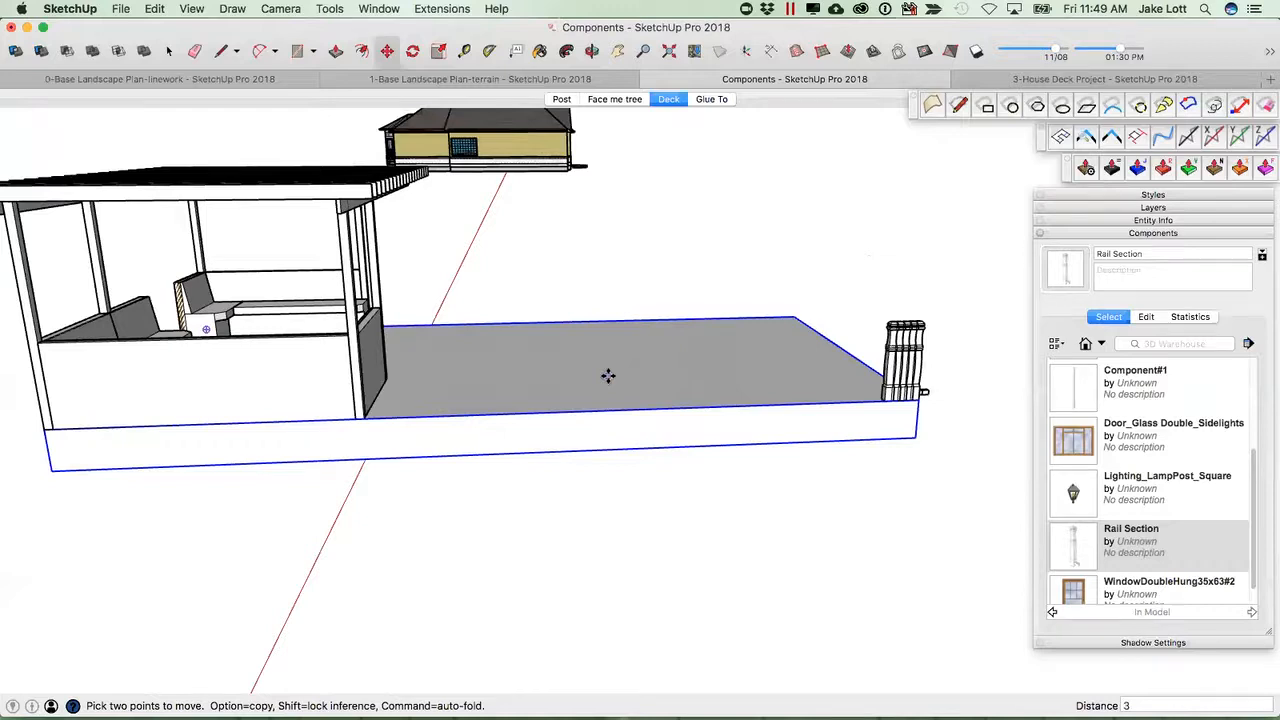
type("4'")
key("Return")
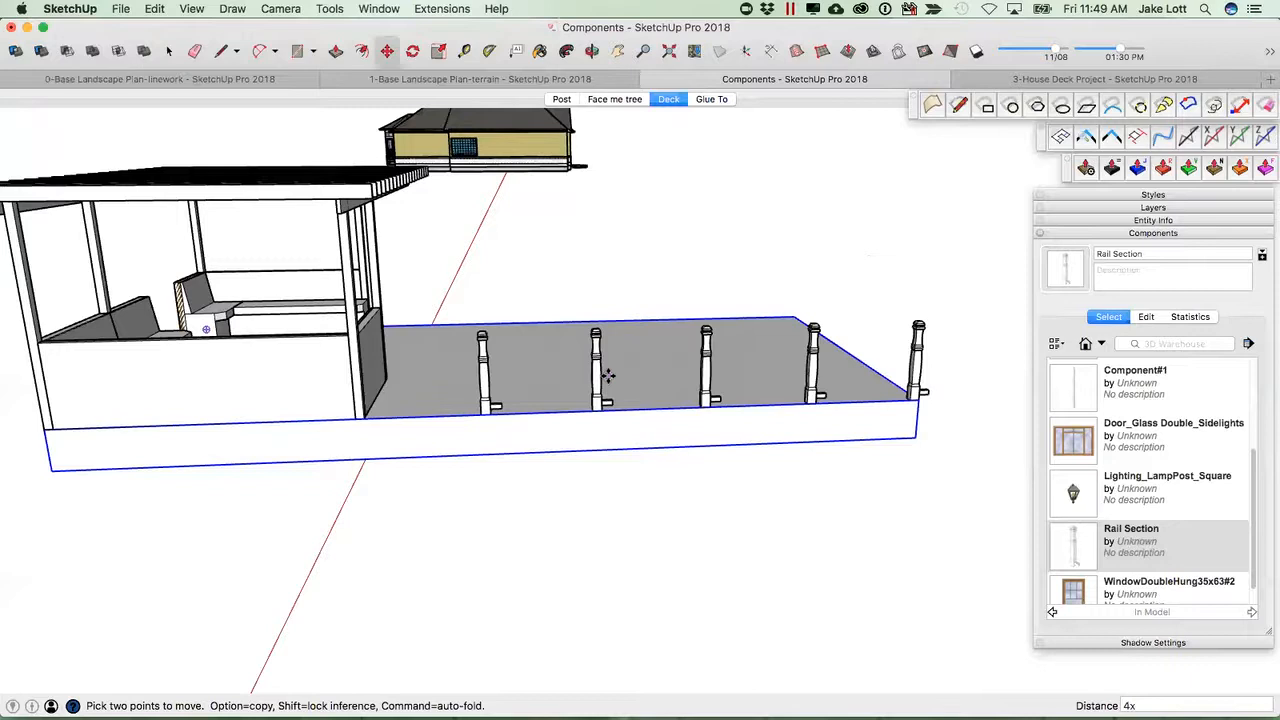
type("5x")
key("Return")
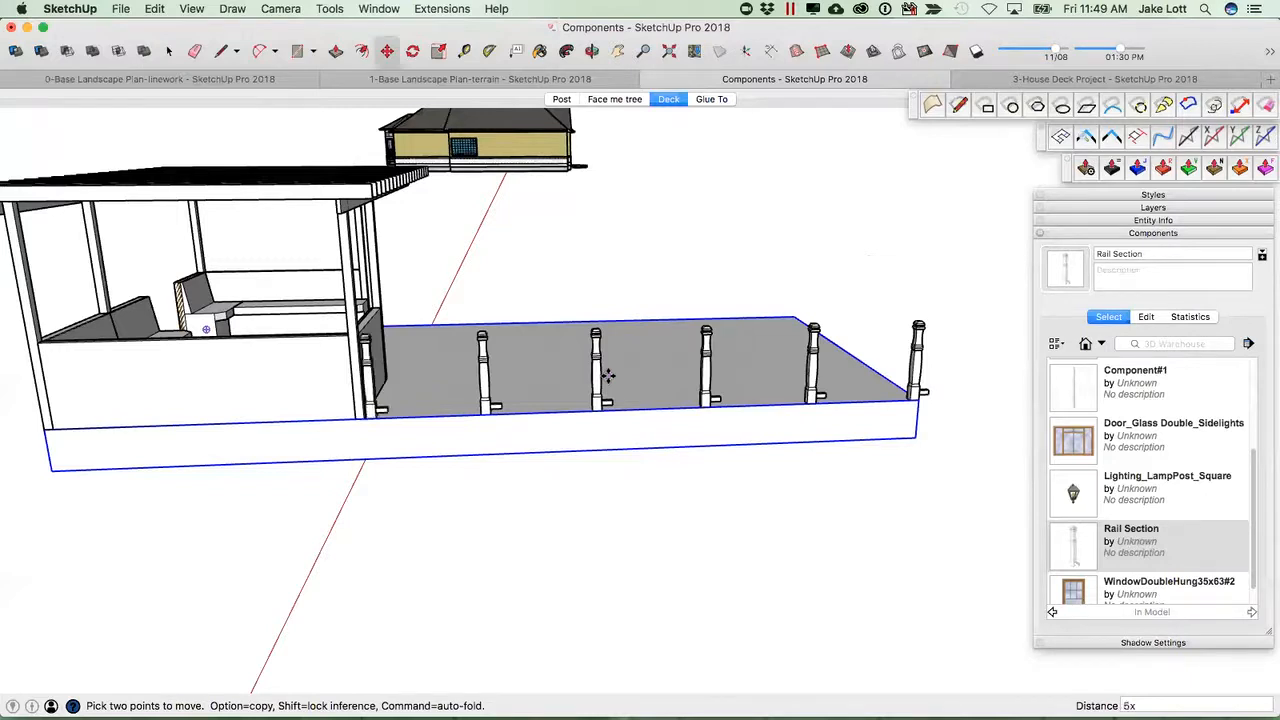
key("Return")
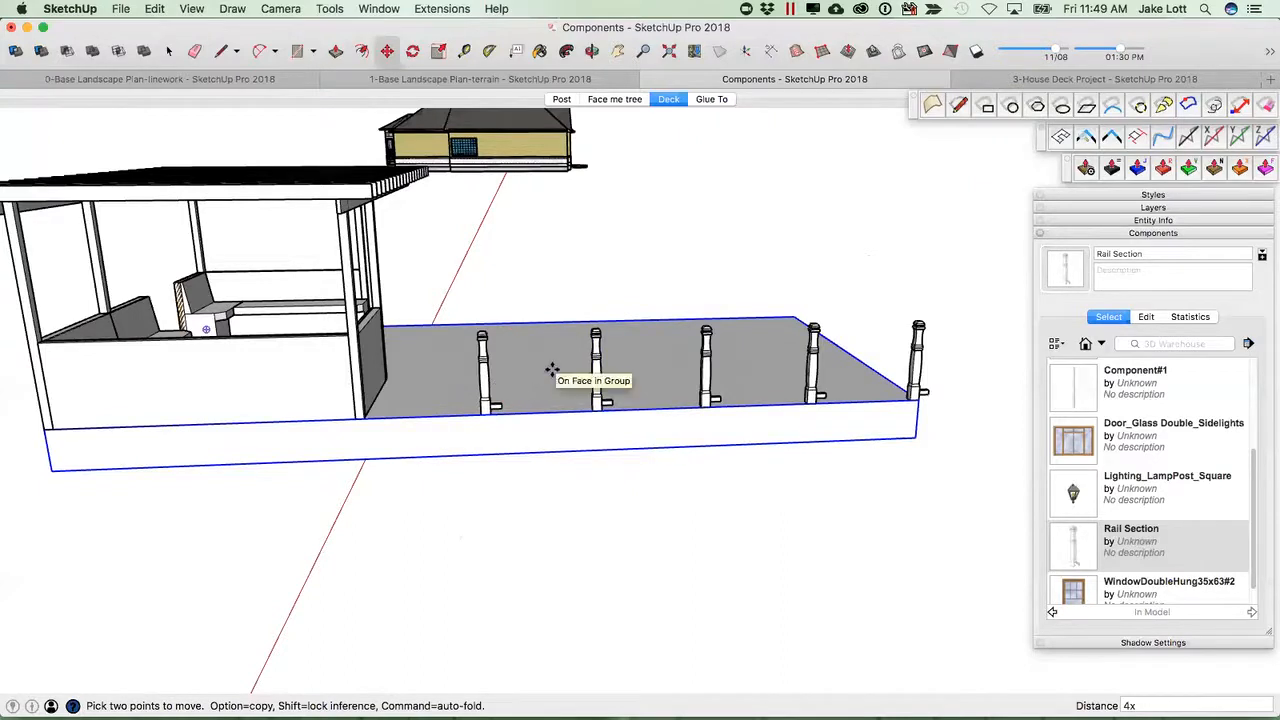
type("6'")
key("Return")
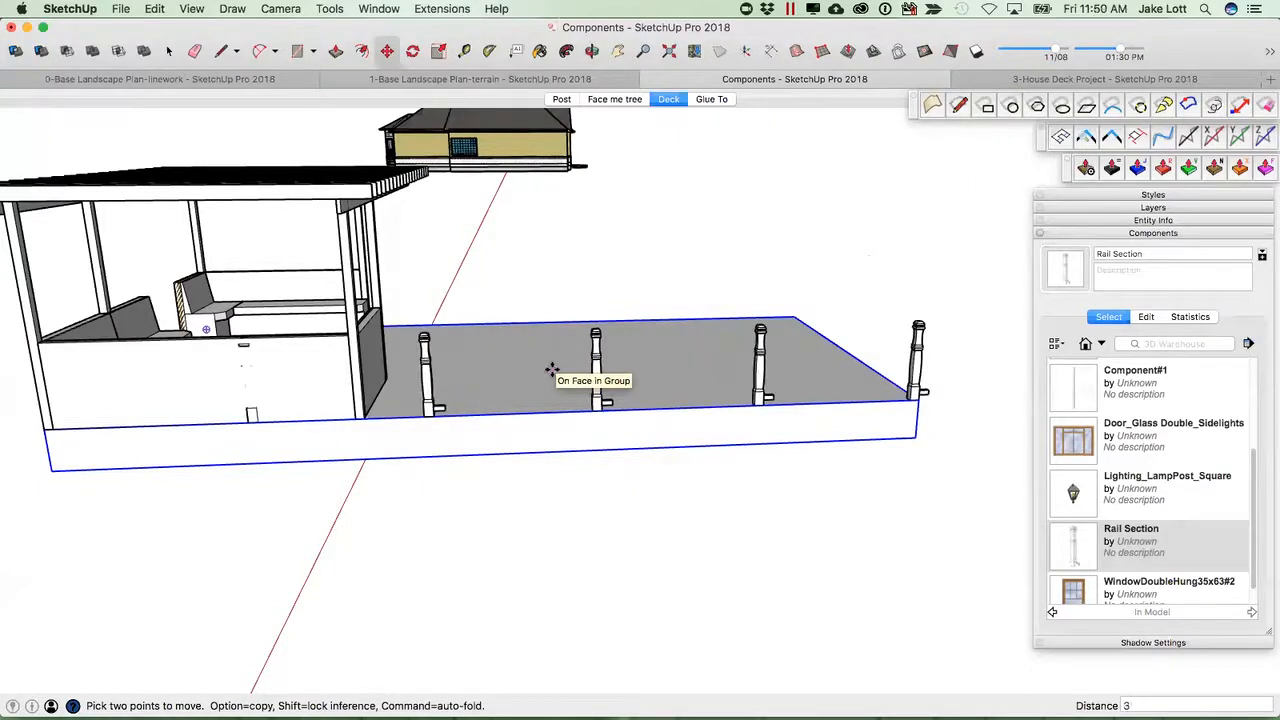
Select the four Rail Sections along the long deck edge and copy them to the adjacent deck edge.
middle_click_drag(552, 370, 808, 436)
key("space")
middle_click_drag(545, 366, 443, 332)
left_click_drag(442, 325, 781, 463)
middle_click_drag(799, 382, 778, 407)
left_click_drag(439, 343, 916, 443)
middle_click_drag(831, 426, 606, 482)
key("m")
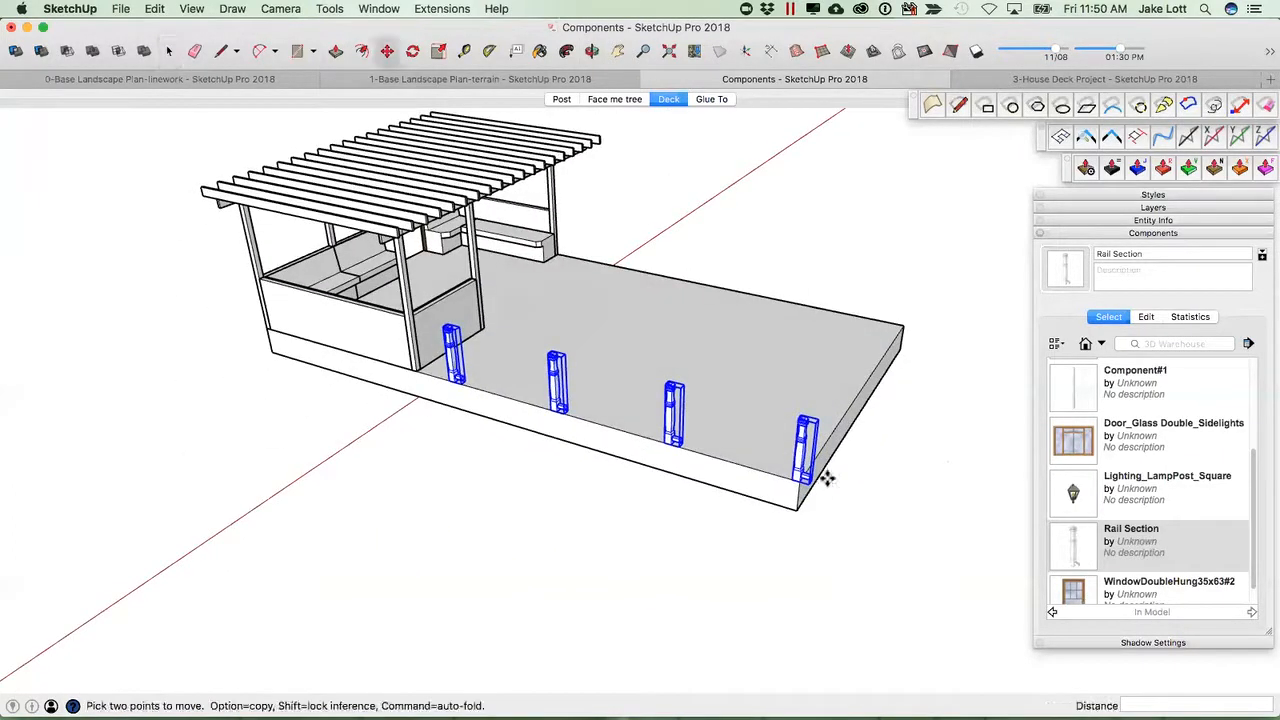
scroll(819, 468, "up", 5)
scroll(527, 390, "down", 5)
scroll(521, 388, "up", 6)
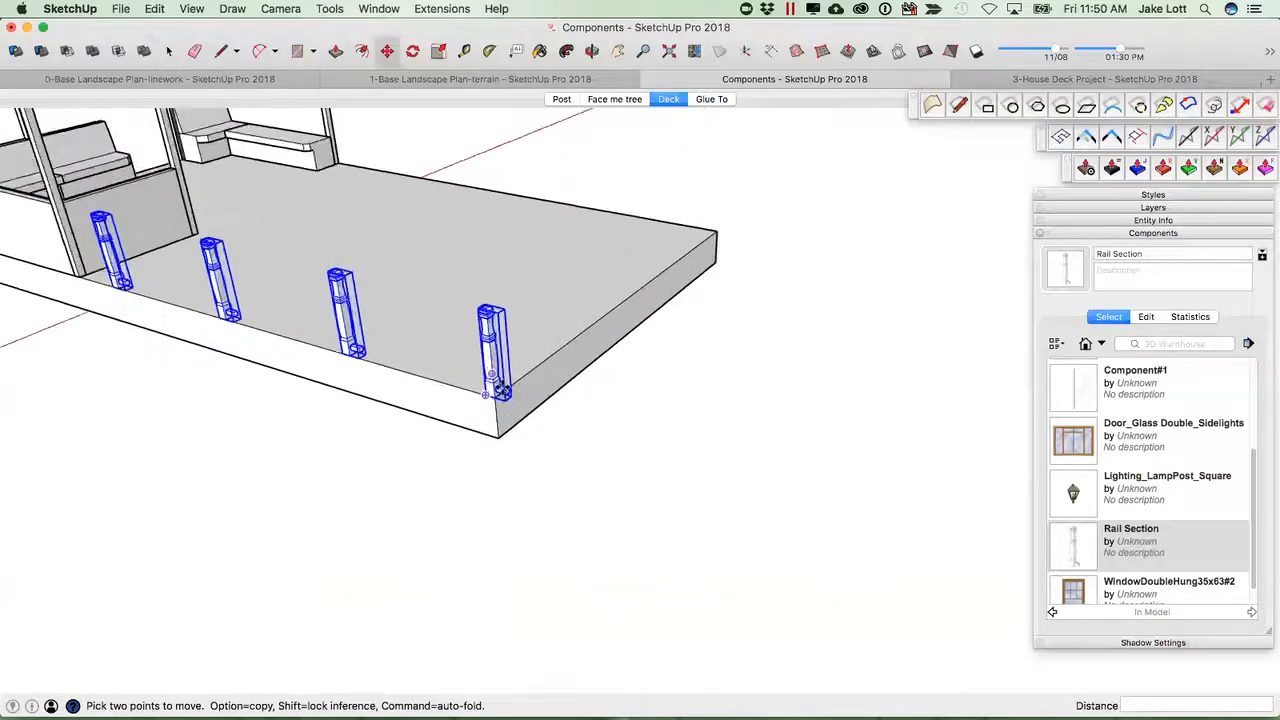
middle_click_drag(521, 388, 485, 338)
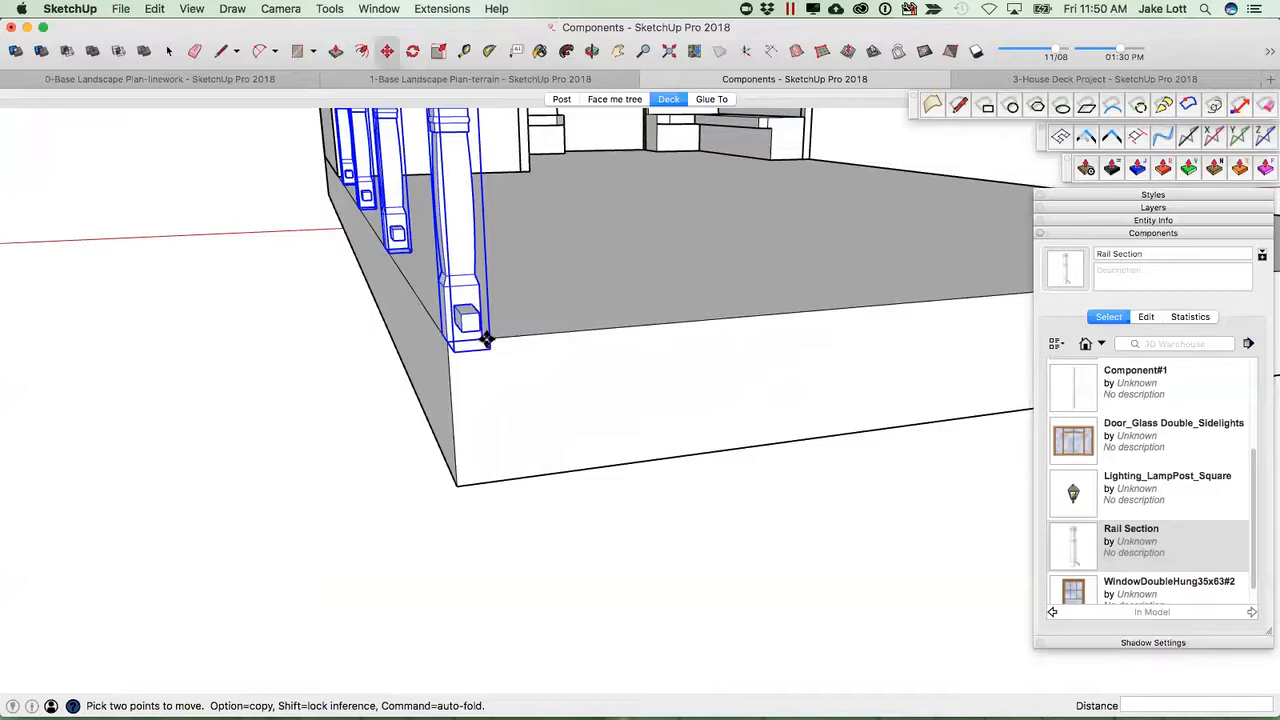
key("alt")
left_click(486, 339)
scroll(598, 332, "down", 5)
middle_click_drag(957, 287, 660, 415)
left_click(645, 362)
left_click(648, 420)
left_click(744, 385)
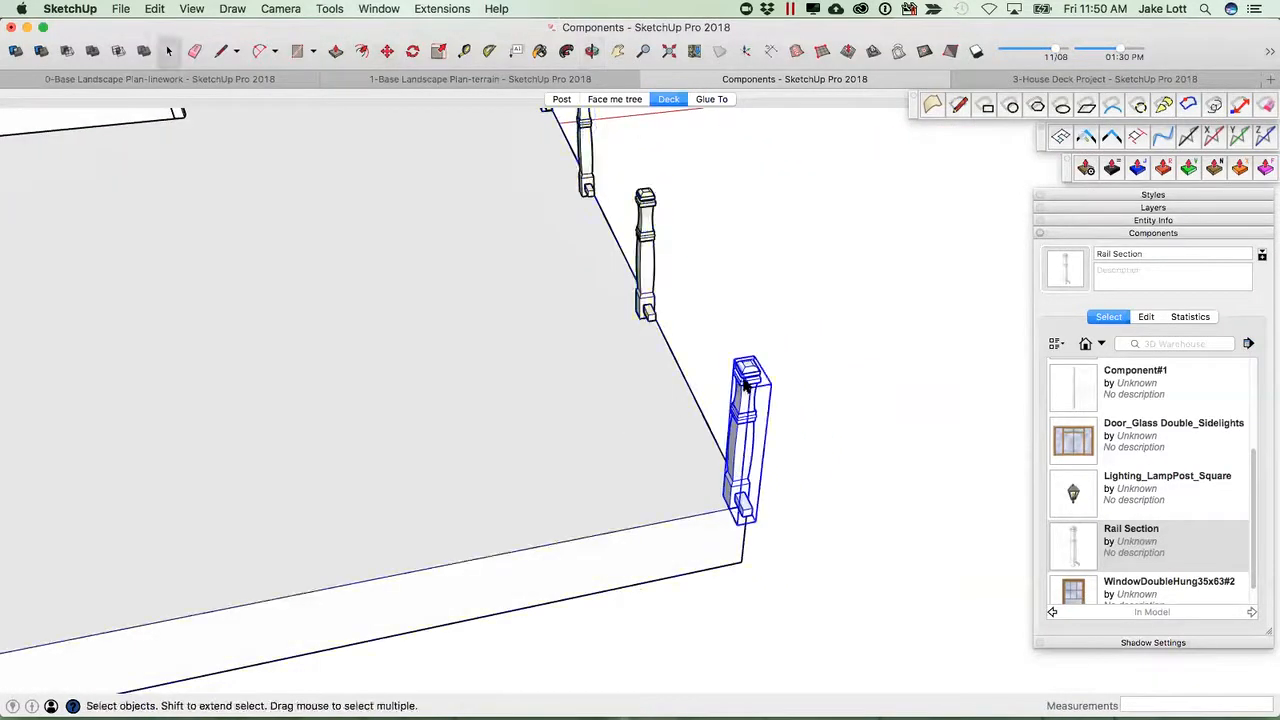
Rotate the copied Rail Sections 180 degrees and align them with the deck corner and edge.
key("m")
scroll(749, 381, "up", 2)
left_click(746, 373)
left_click(688, 375)
scroll(706, 434, "down", 2)
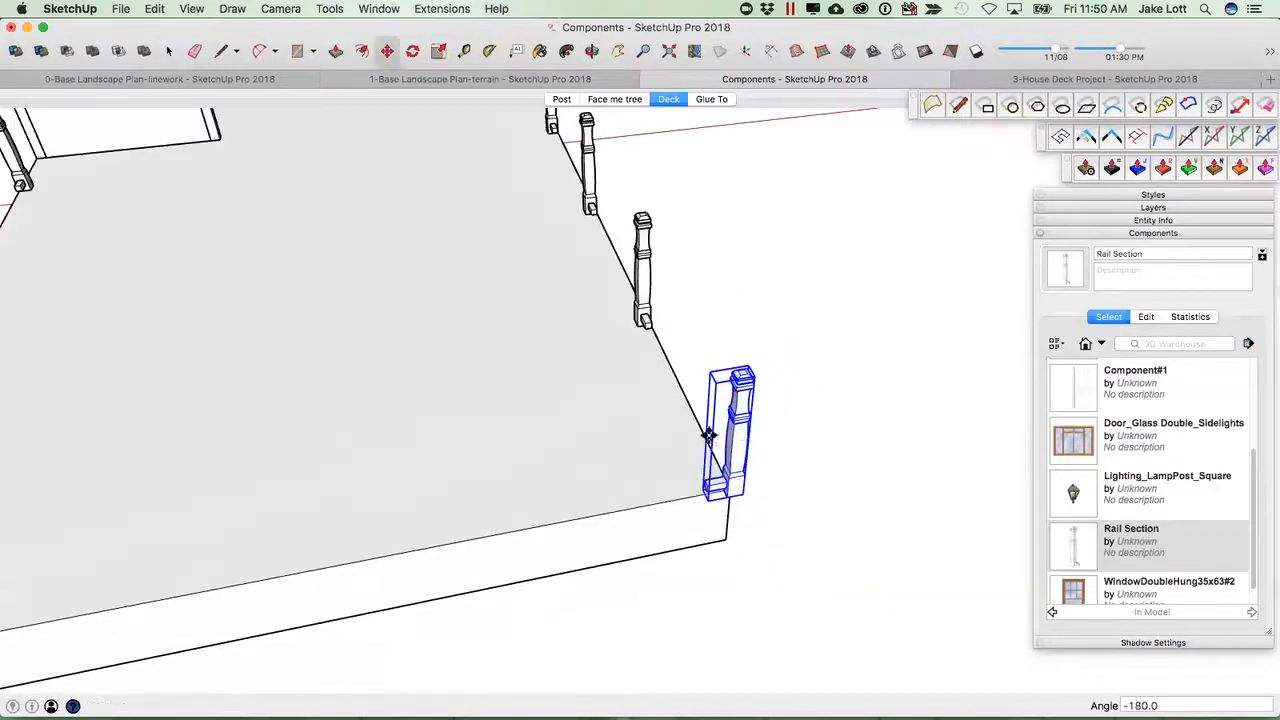
left_click(738, 494)
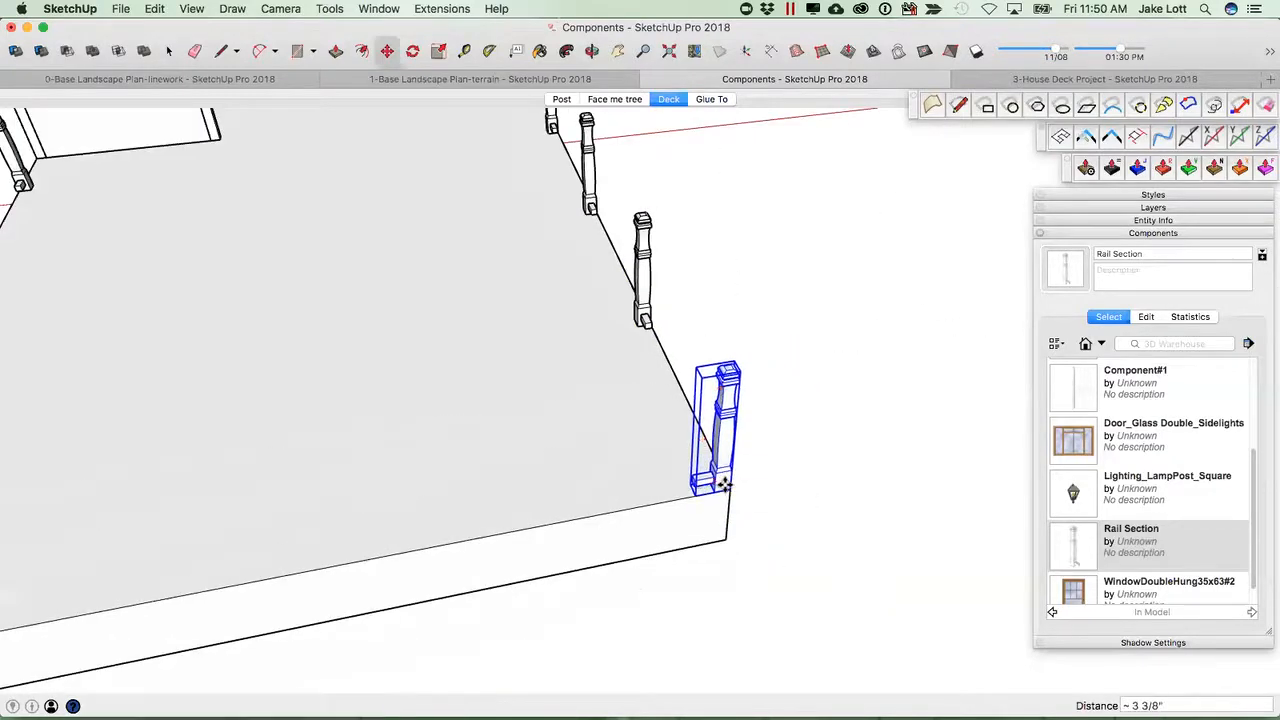
scroll(552, 466, "down", 4)
scroll(290, 540, "up", 3)
middle_click_drag(280, 563, 530, 515)
key("q")
left_click(518, 500)
left_click(481, 523)
left_click(533, 630)
scroll(681, 526, "down", 4)
middle_click_drag(681, 526, 499, 367)
key("m")
scroll(366, 358, "up", 4)
key("space")
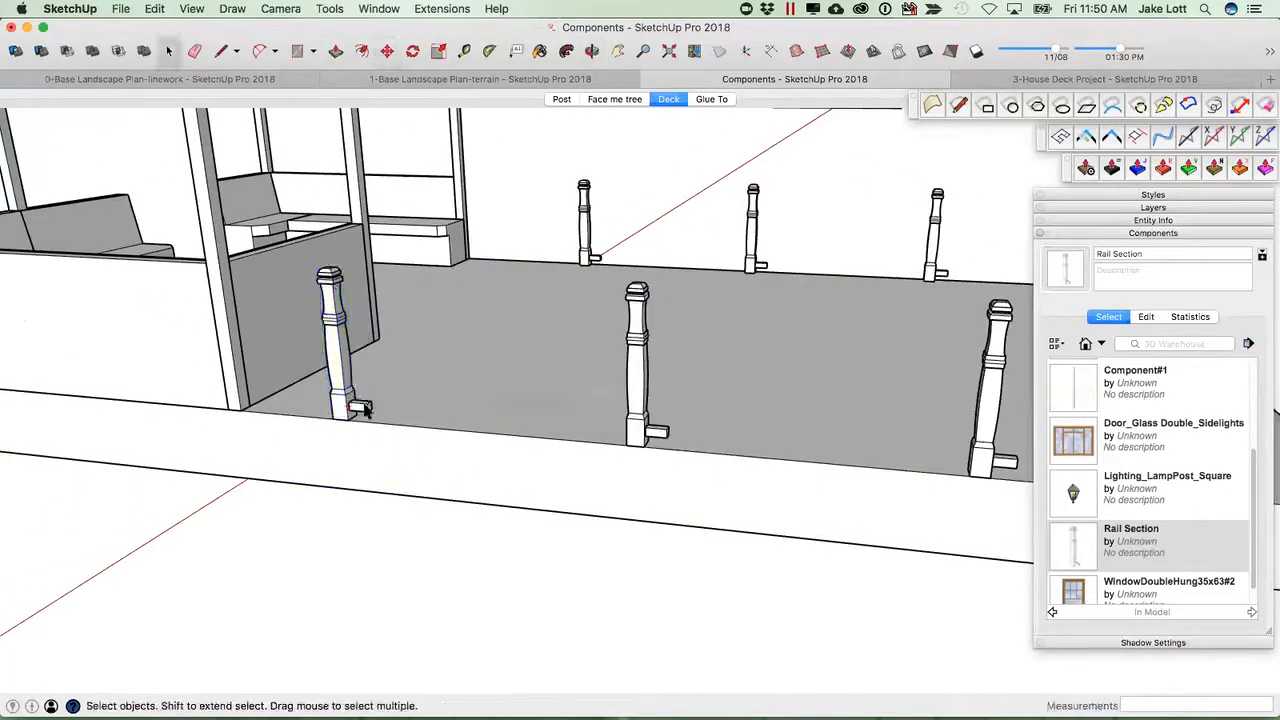
Open the Rail Section and push/pull the lower 2x2 rail's end until it meets the next post.
scroll(365, 410, "up", 2)
double_click(365, 407)
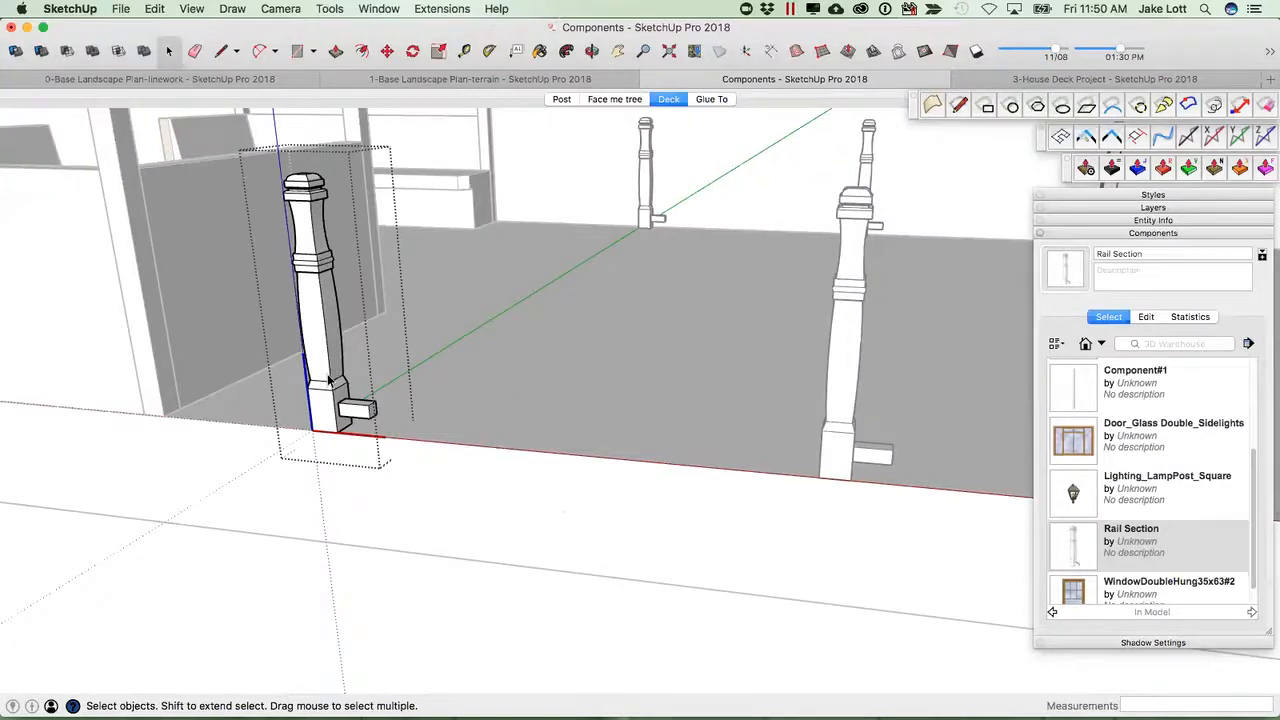
scroll(378, 417, "up", 1)
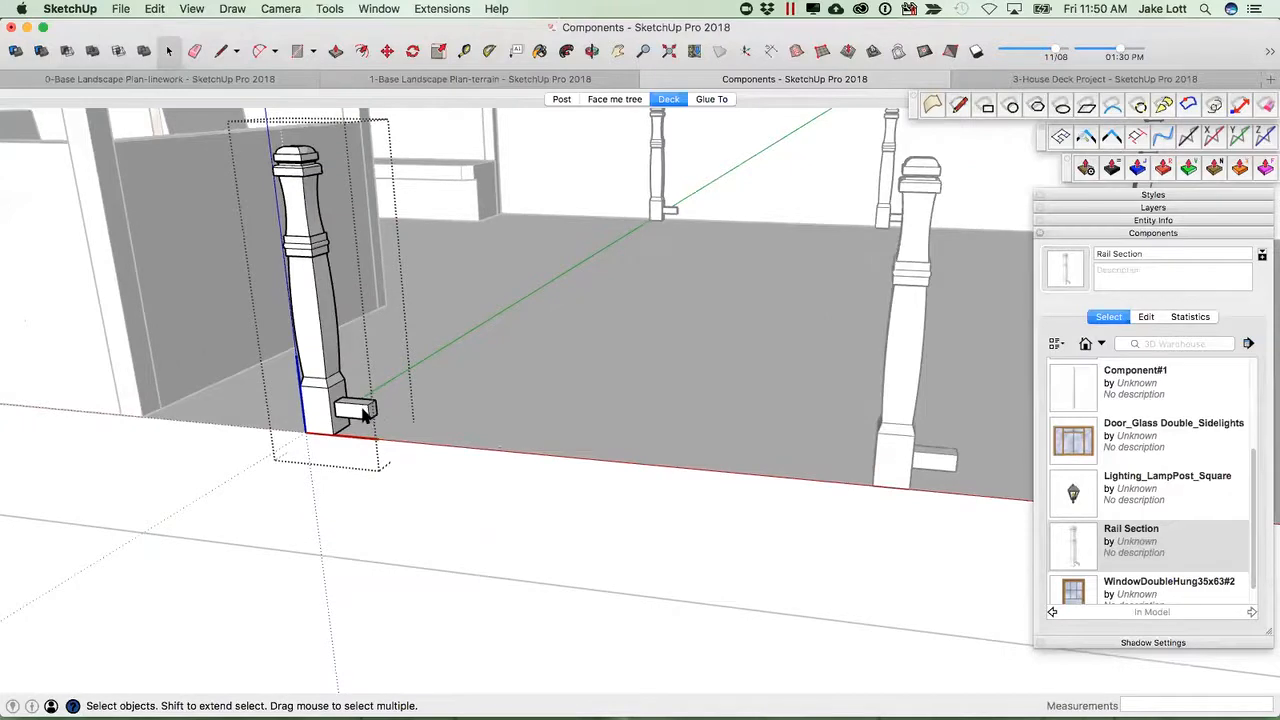
left_click(360, 410)
double_click(363, 411)
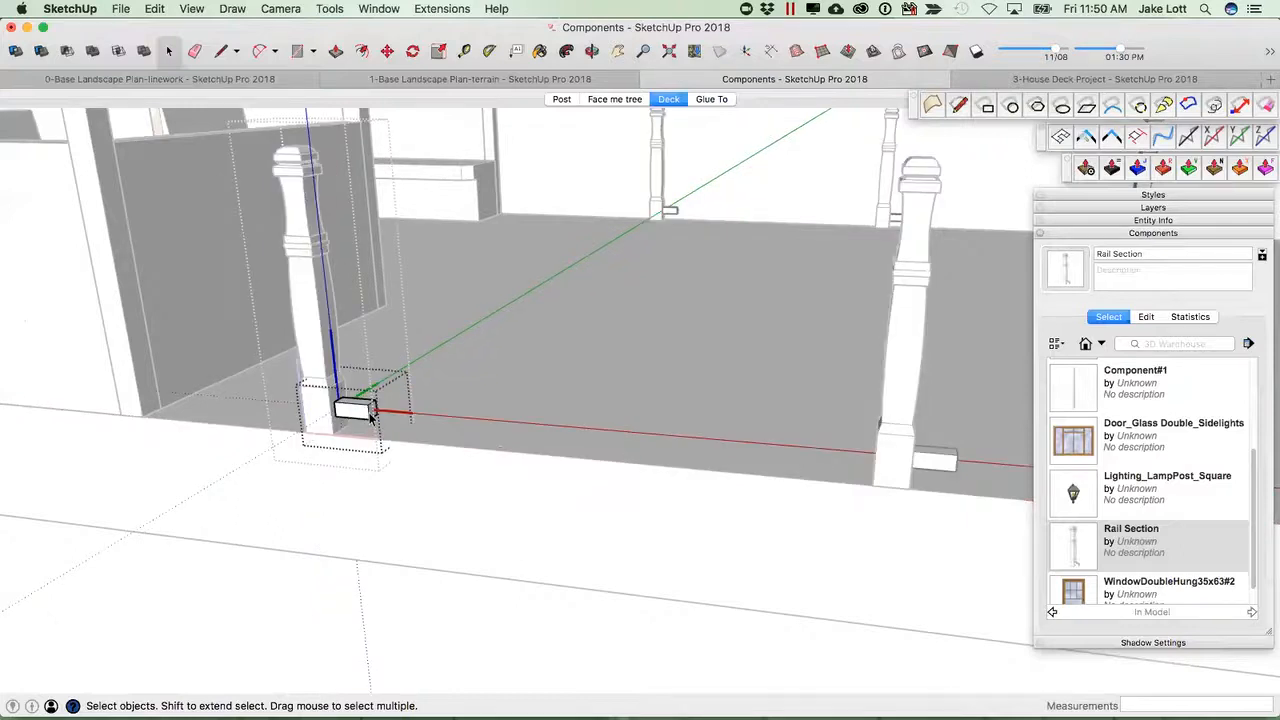
key("p")
left_click(370, 416)
scroll(466, 434, "down", 1)
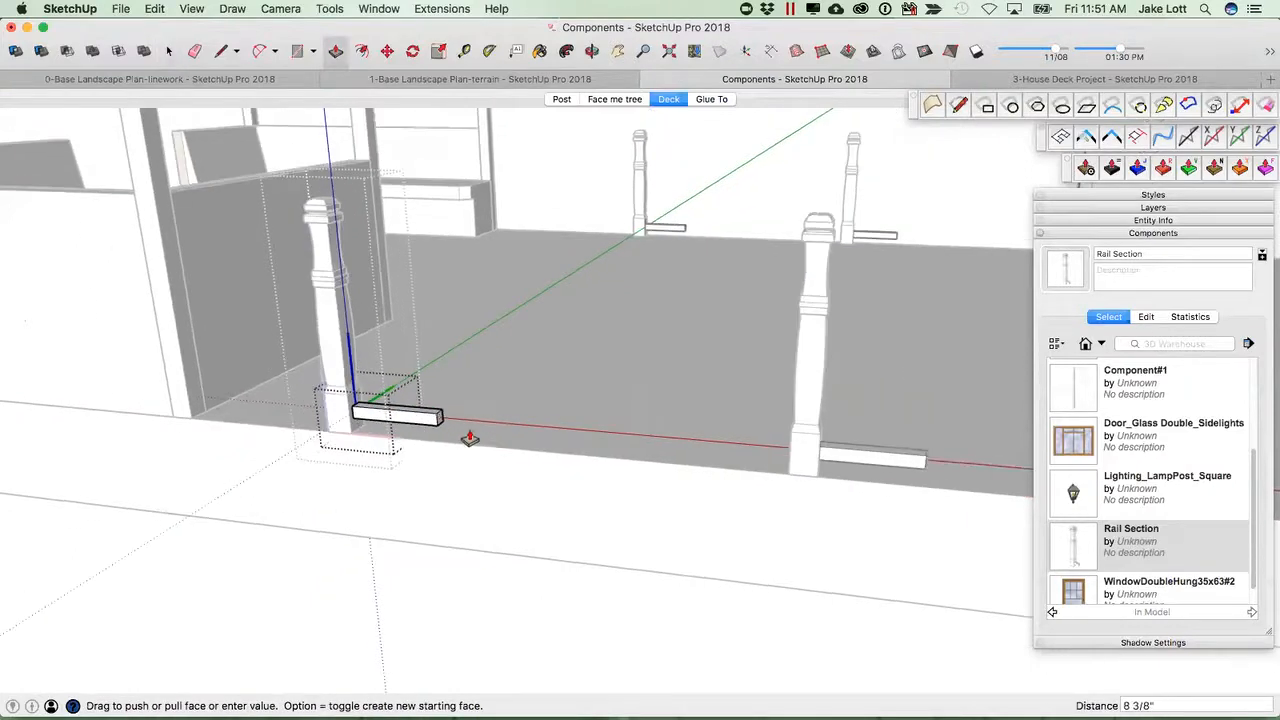
scroll(530, 445, "down", 2)
middle_click_drag(537, 446, 378, 414)
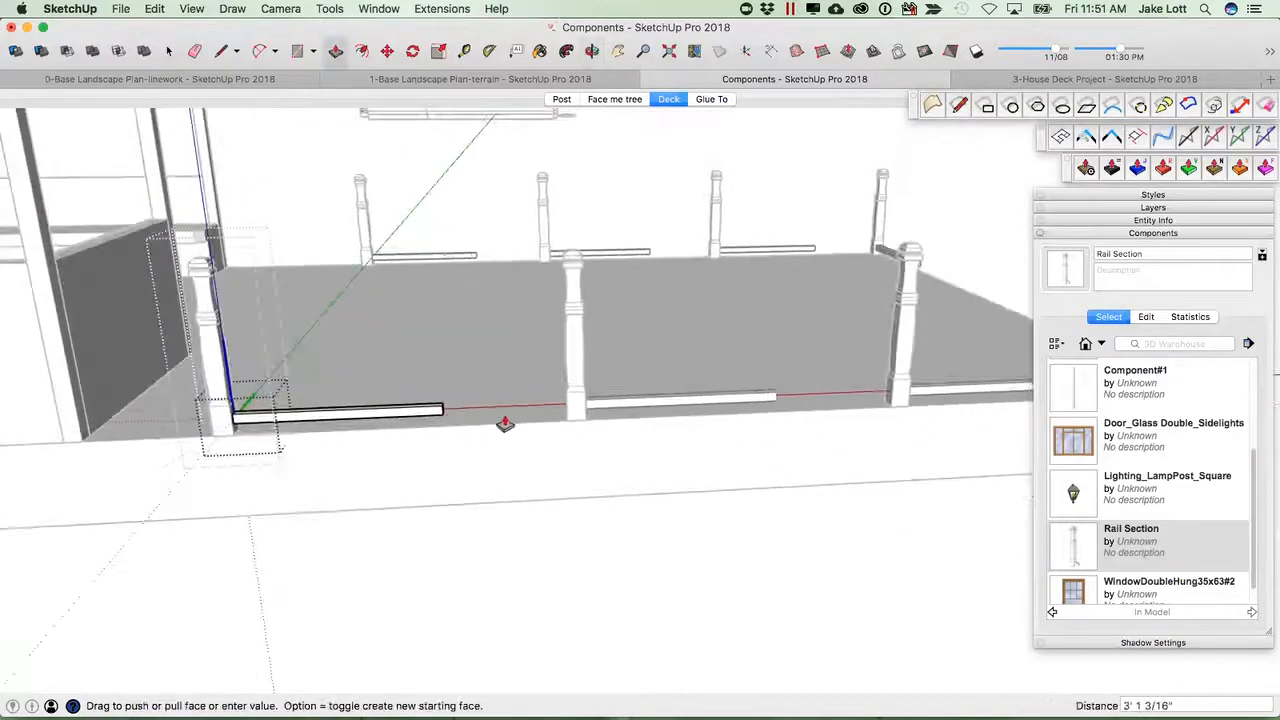
scroll(503, 423, "down", 1)
scroll(548, 416, "up", 3)
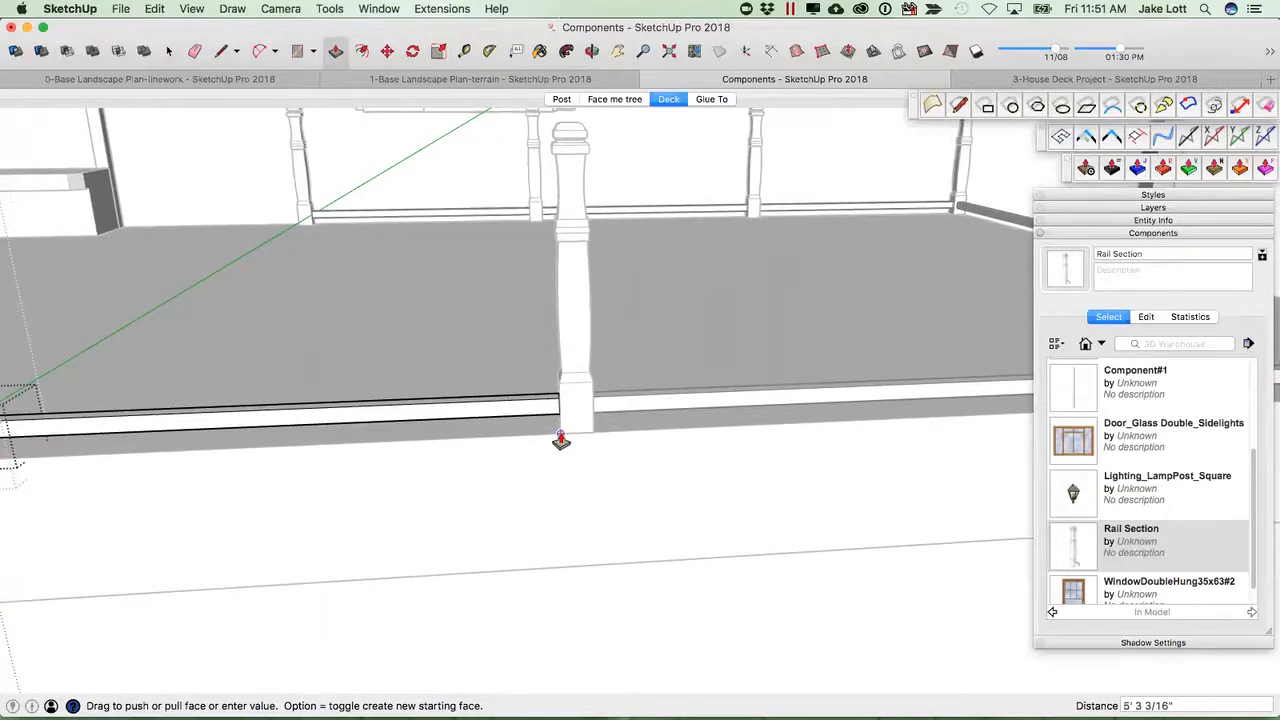
left_click(558, 442)
Copy the lower rail straight up to form a top rail just below the post cap.
scroll(541, 433, "down", 2)
middle_click_drag(471, 409, 437, 470)
key("space")
left_click(331, 485)
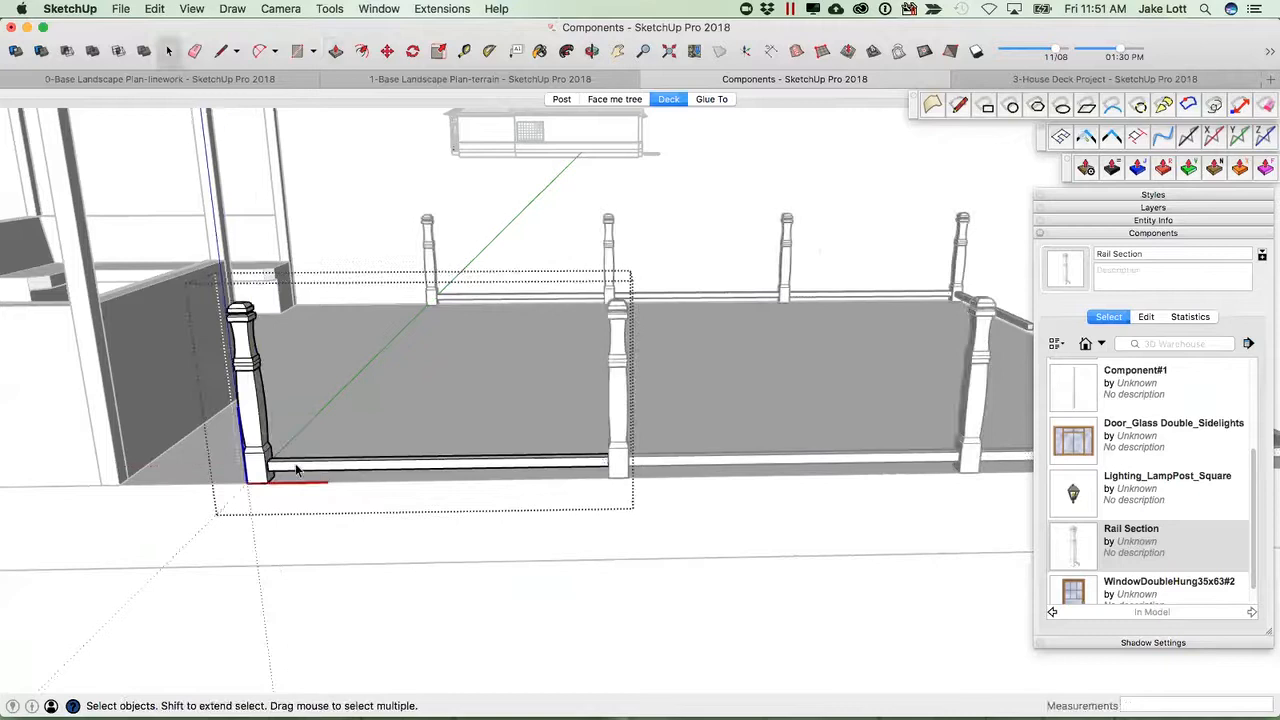
scroll(296, 470, "up", 2)
left_click(300, 466)
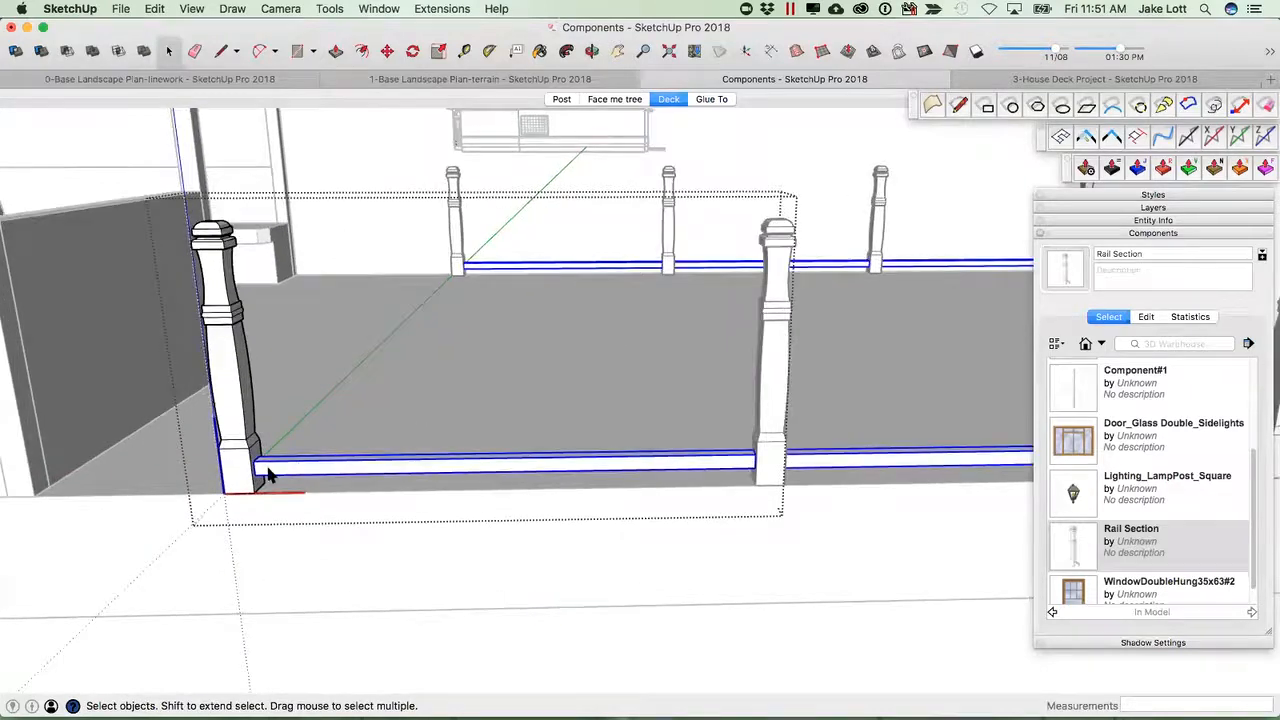
scroll(263, 474, "up", 1)
key("m")
scroll(263, 466, "up", 2)
middle_click_drag(200, 463, 228, 443)
left_click(218, 432)
scroll(218, 432, "down", 3)
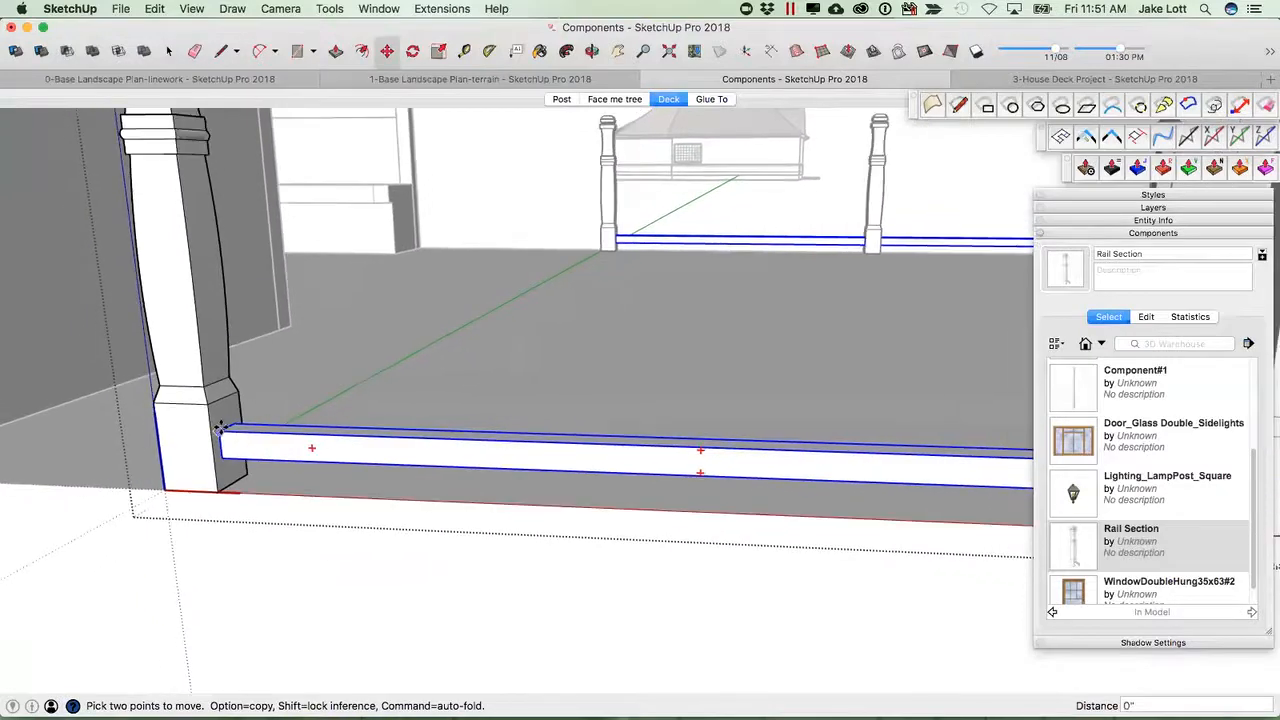
key("alt")
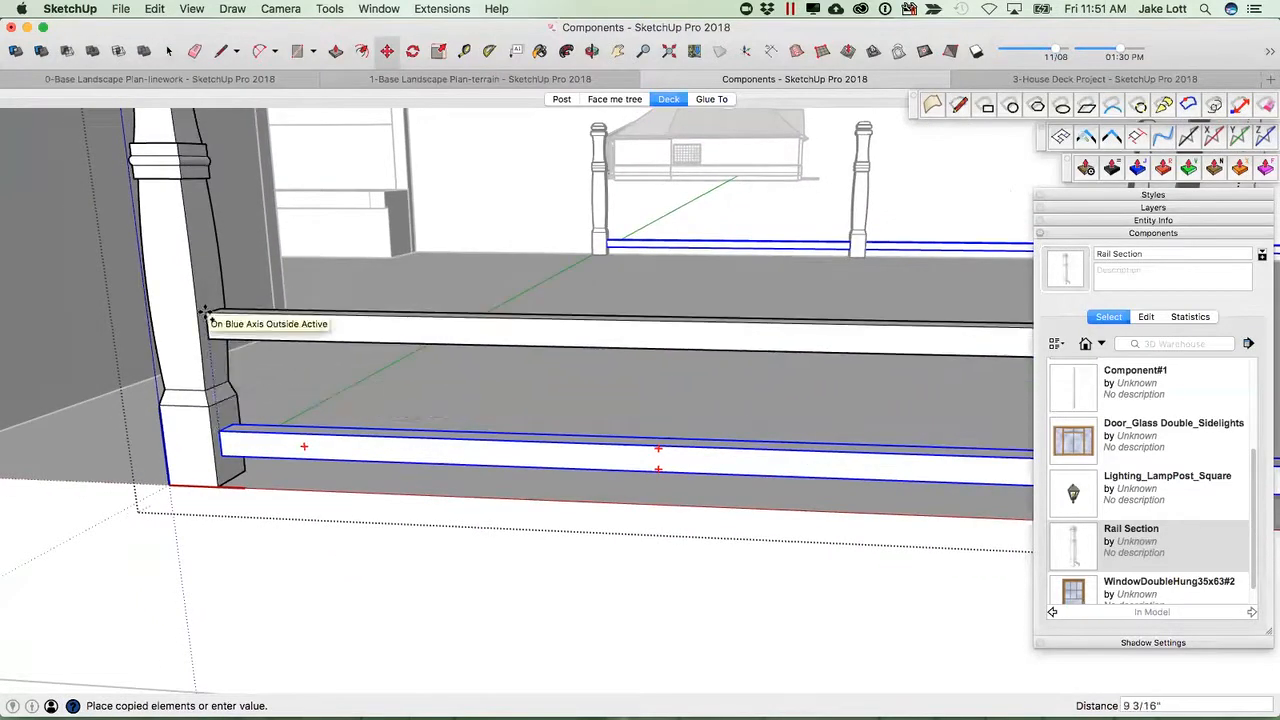
middle_click_drag(210, 279, 238, 391, "shift")
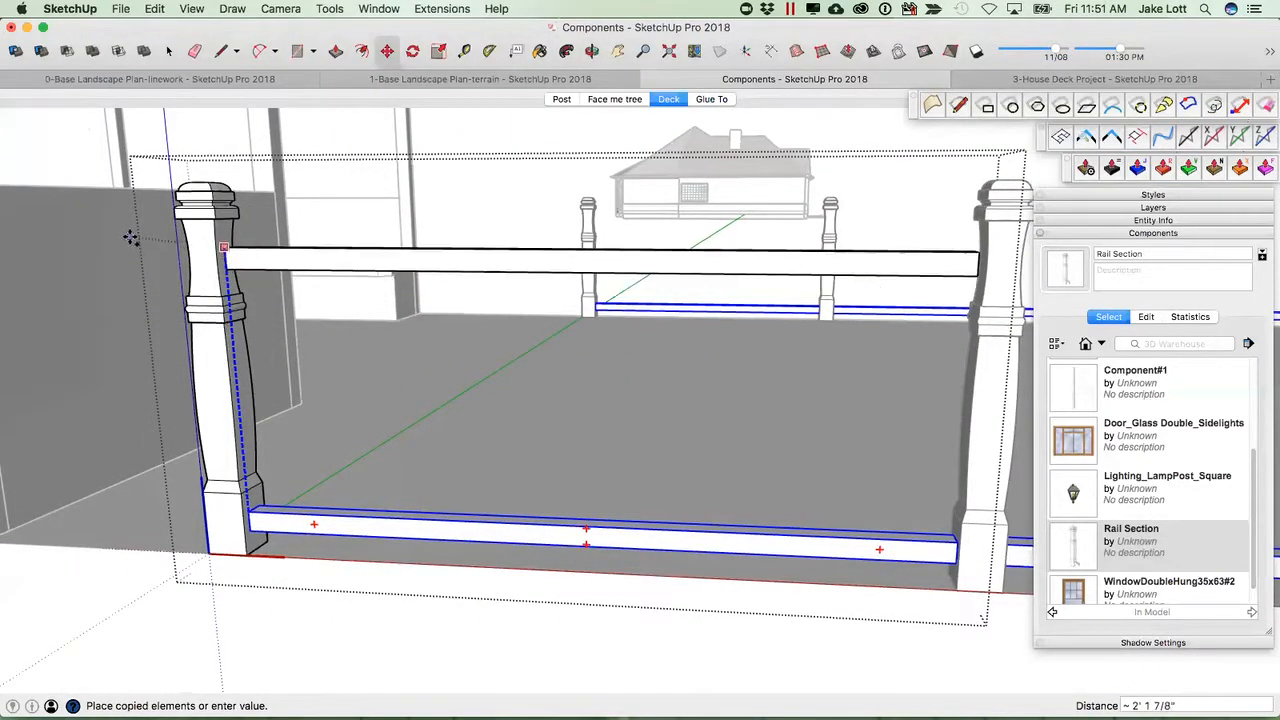
left_click(131, 238)
Select the copied top rail and make it a unique component.
scroll(251, 260, "up", 4)
middle_click_drag(251, 260, 494, 469)
scroll(597, 507, "down", 3)
middle_click_drag(596, 556, 517, 563)
left_click(533, 607)
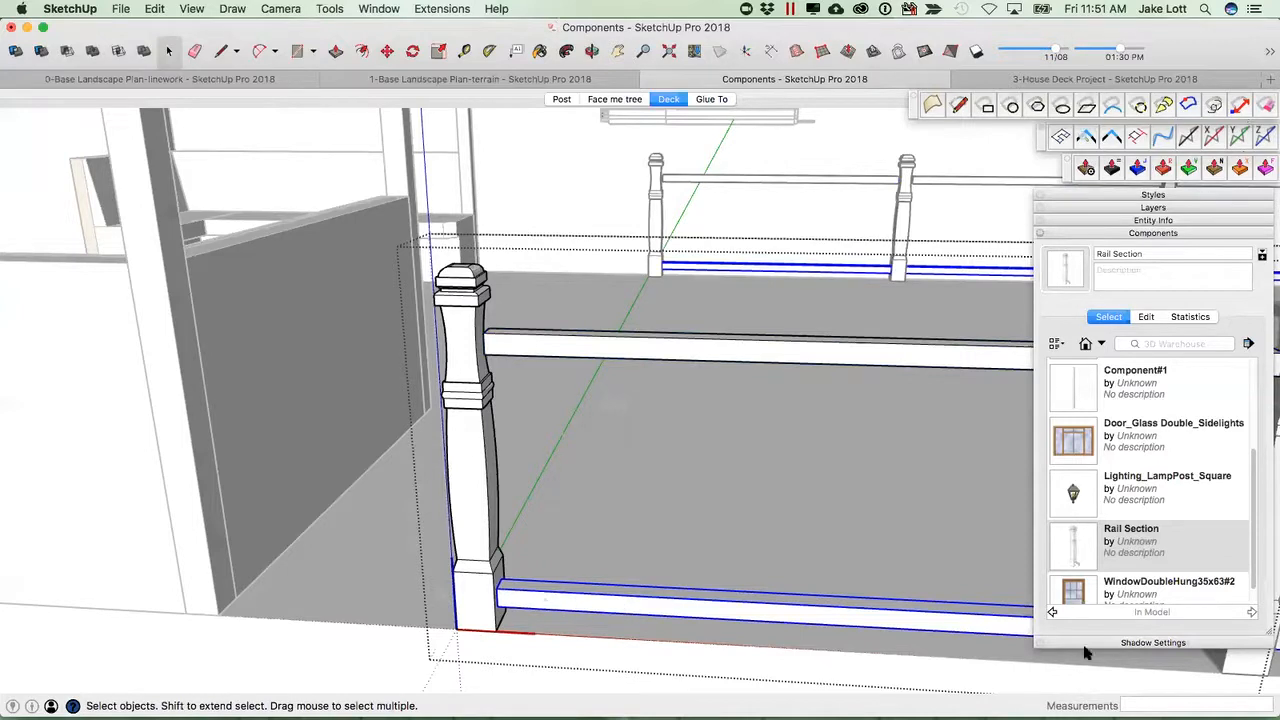
middle_click_drag(452, 335, 540, 377)
scroll(542, 365, "up", 2)
left_click(546, 370)
scroll(561, 372, "down", 2)
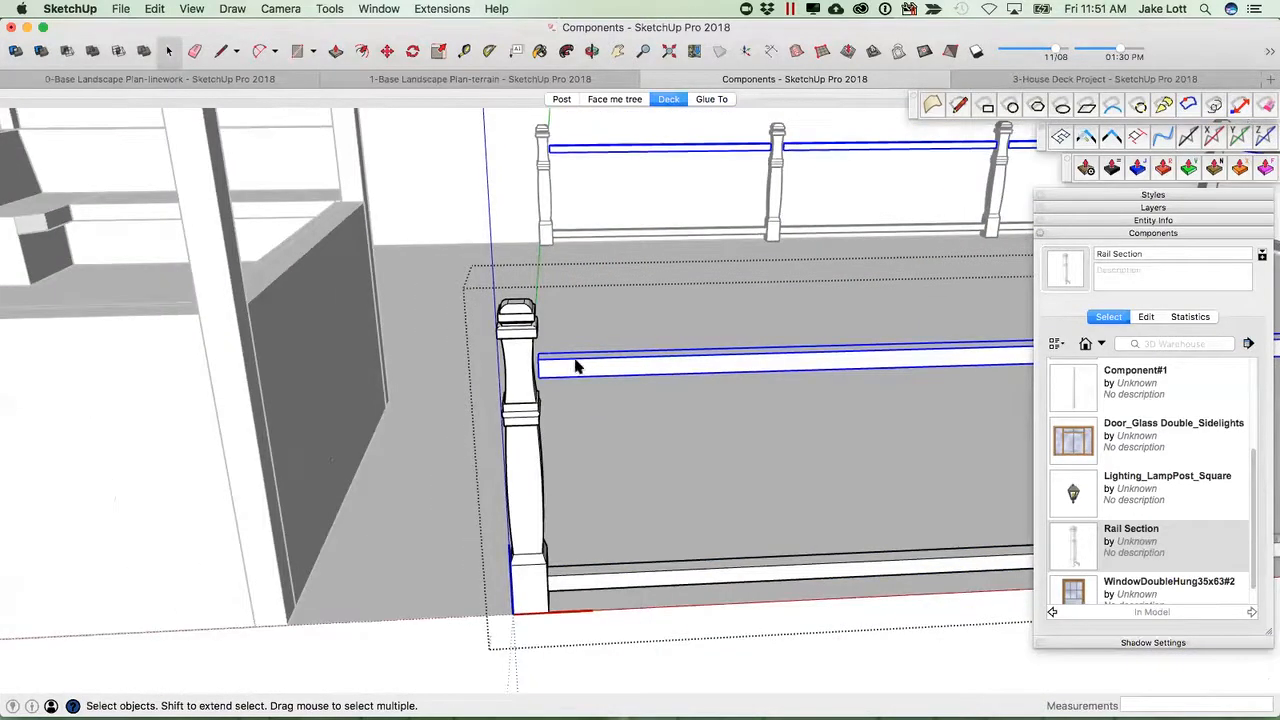
right_click(576, 367)
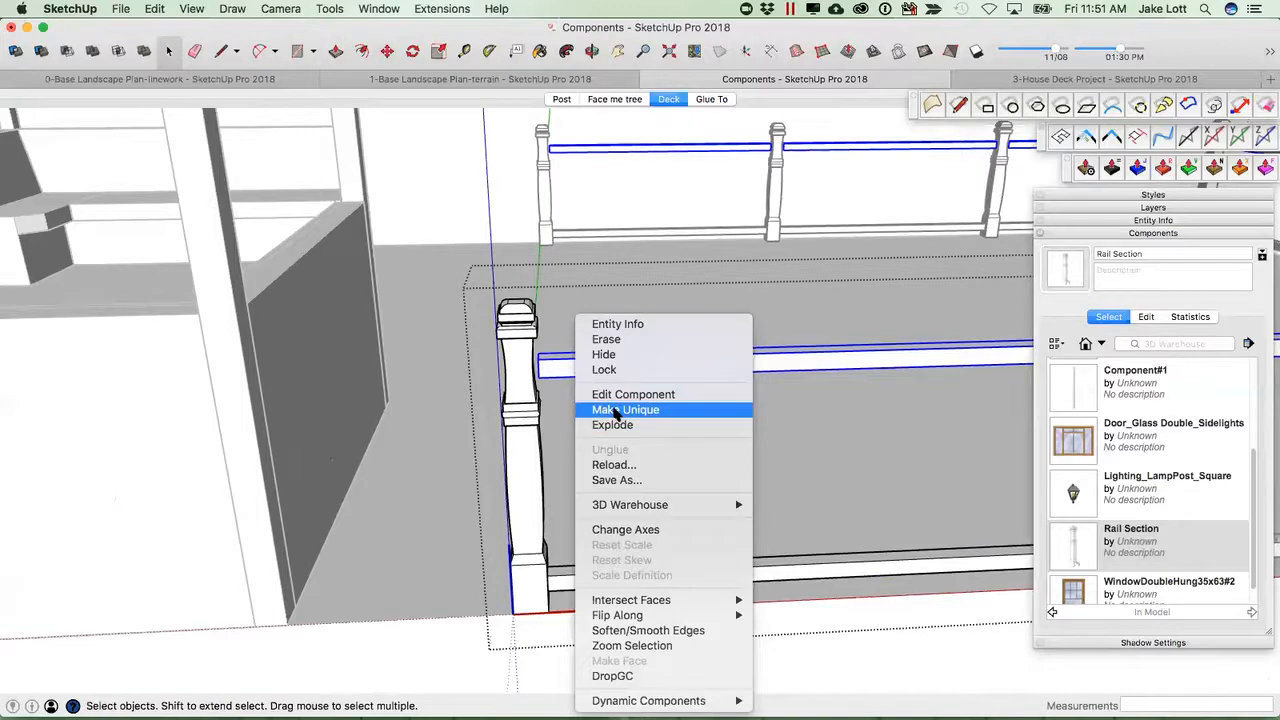
left_click(622, 411)
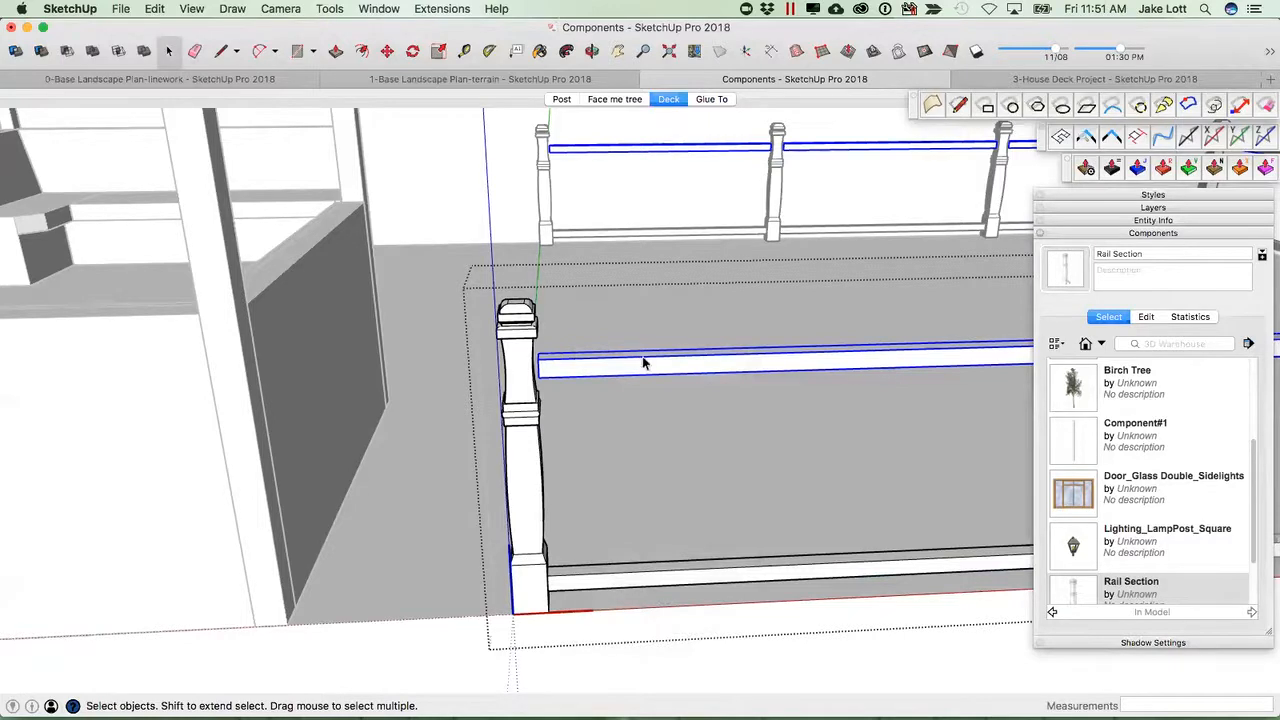
Rename the copied top rail's definition to "2x2- Upper Rail".
left_click(1107, 222)
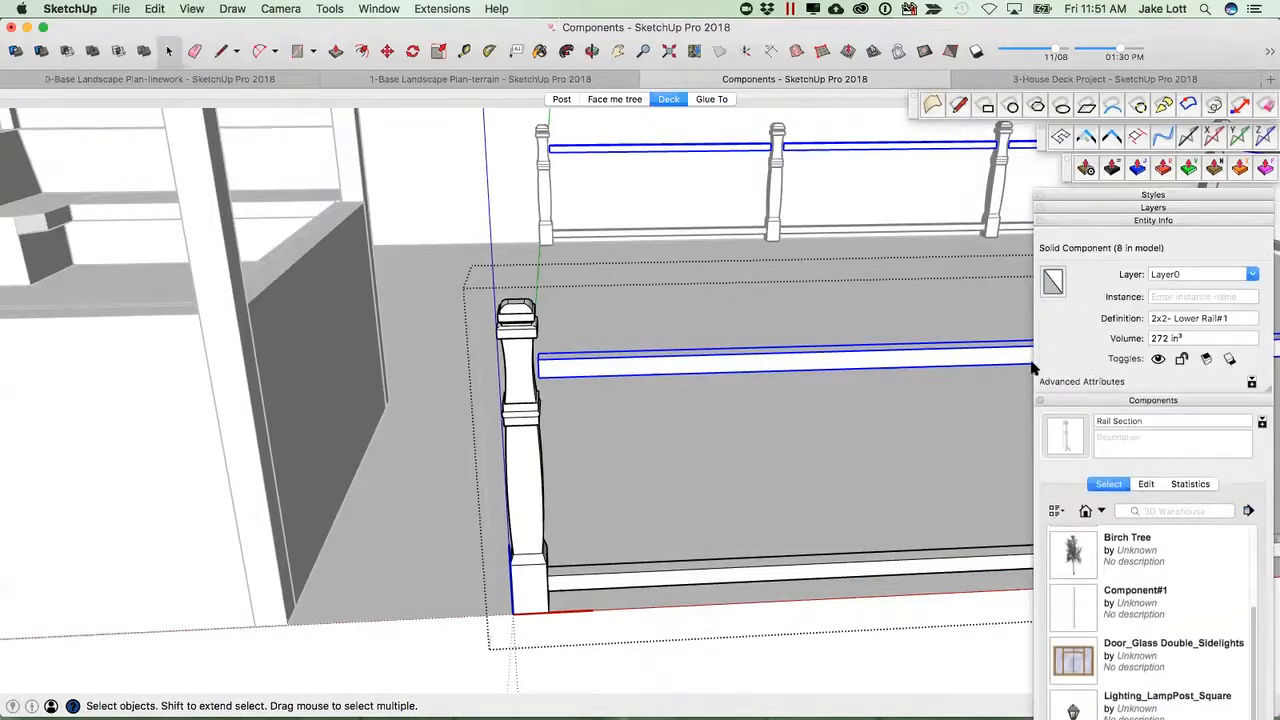
left_click(1228, 319)
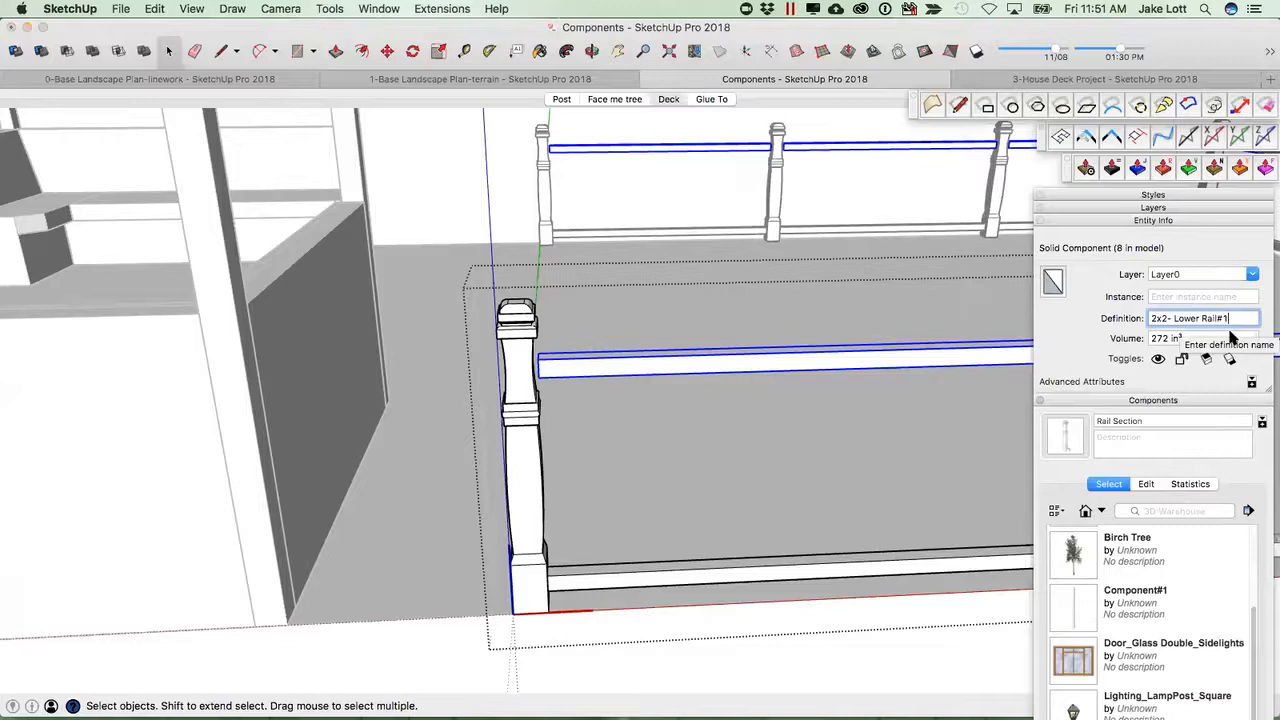
key("BackSpace")
key("BackSpace")
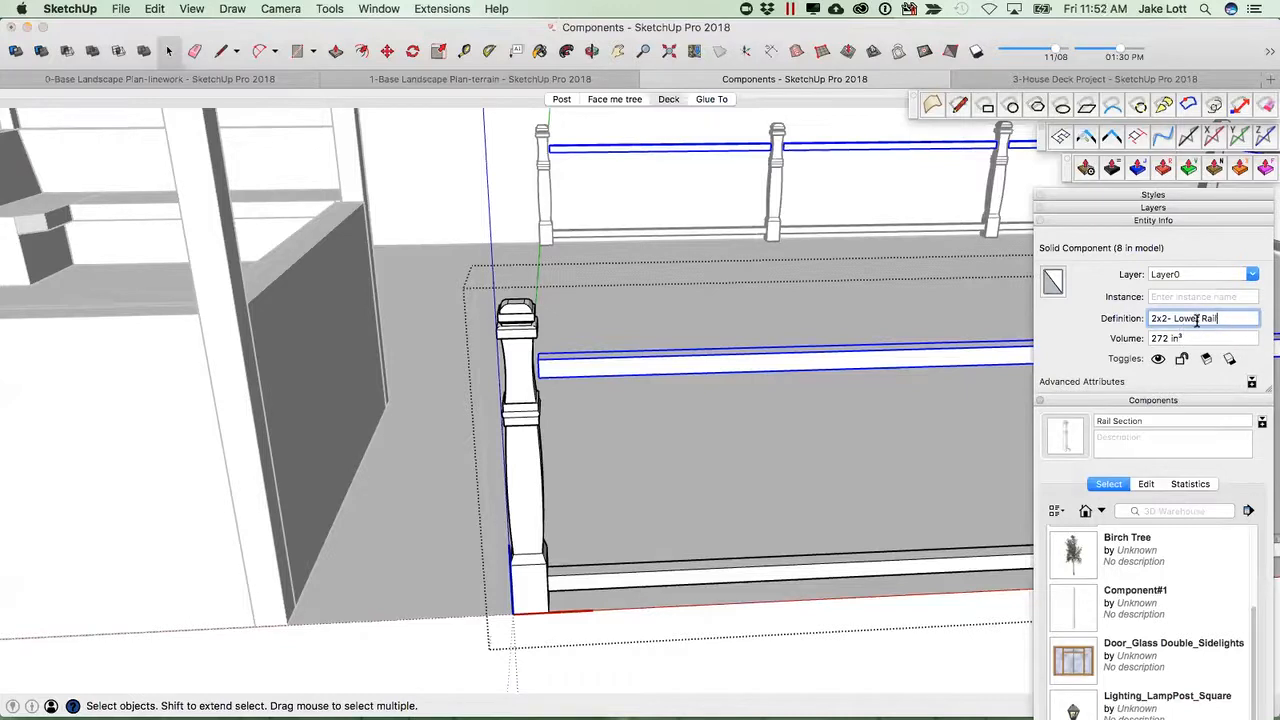
double_click(1180, 318)
type("Upp")
key("Return")
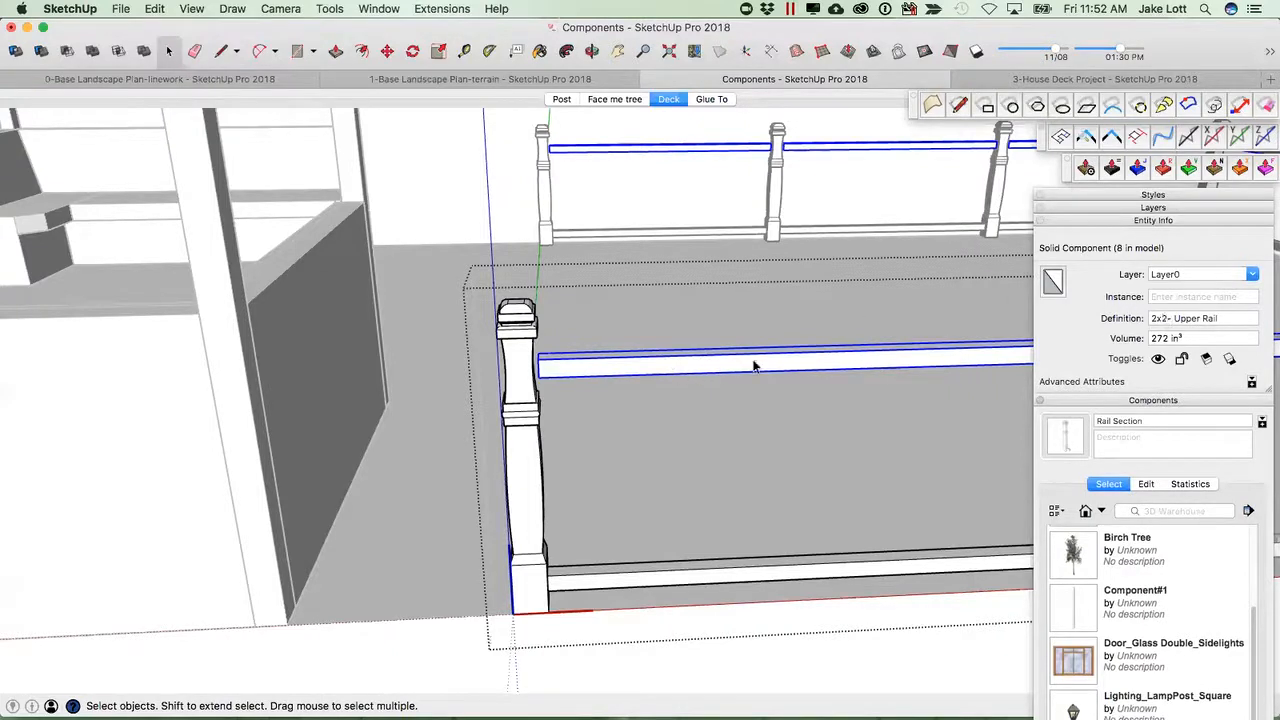
Push/pull the upper rail's near end until it meets the corner post.
middle_click_drag(622, 363, 538, 525)
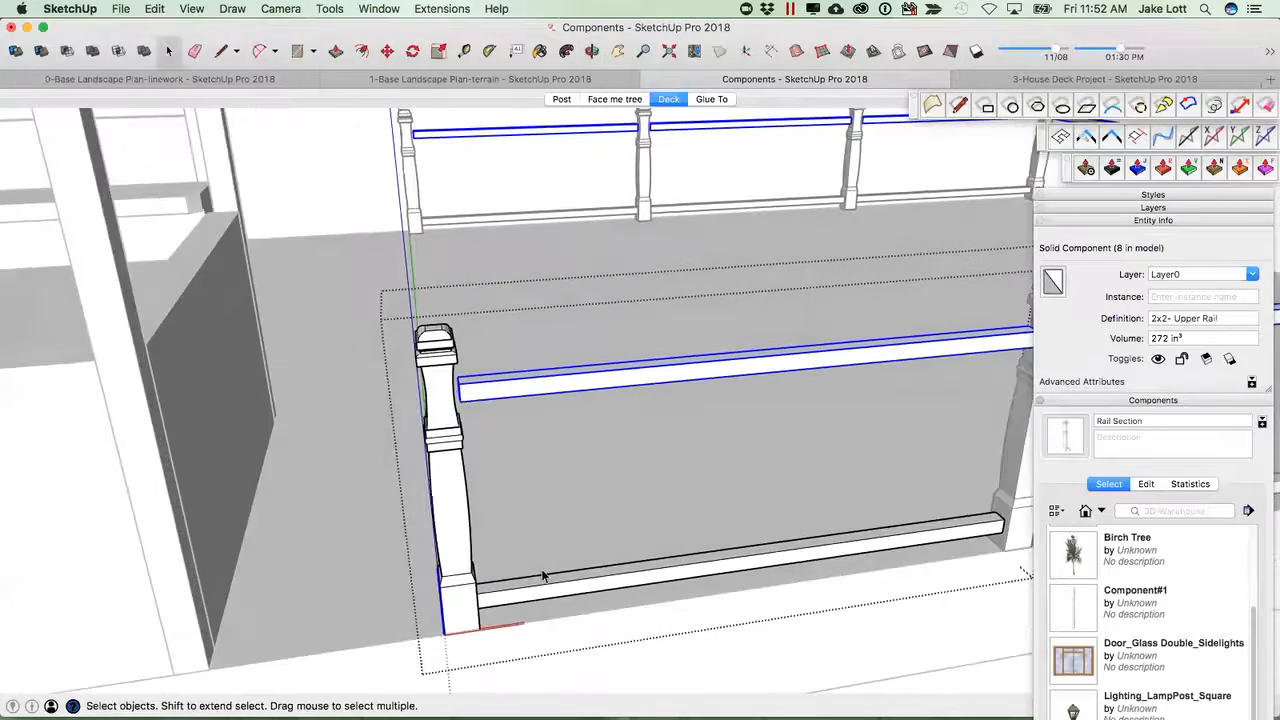
scroll(476, 425, "up", 5)
middle_click_drag(469, 394, 366, 406)
key("p")
left_click(478, 418)
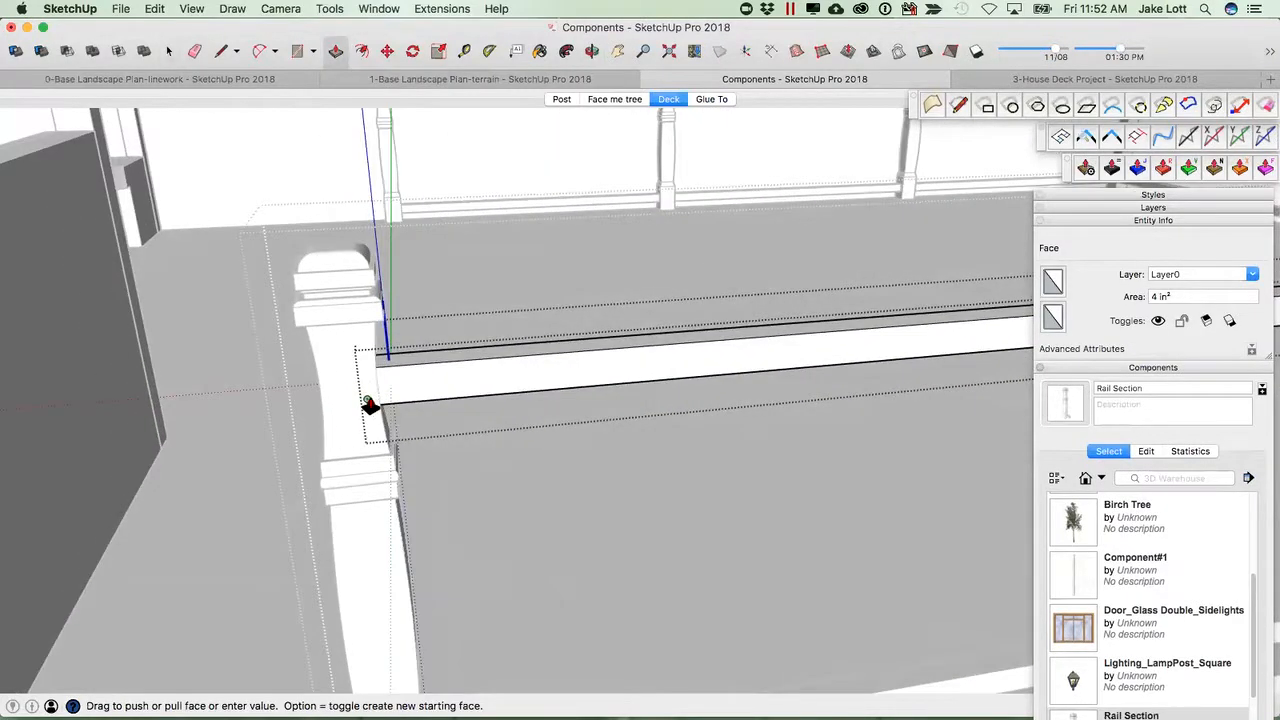
left_click(369, 408)
Push/pull the upper rail's far end until it meets the next post, then leave the edit.
scroll(405, 408, "down", 3)
scroll(405, 408, "down", 3)
scroll(837, 357, "up", 5)
middle_click_drag(843, 380, 825, 520)
left_click(811, 403)
left_click(832, 412)
scroll(824, 524, "down", 3)
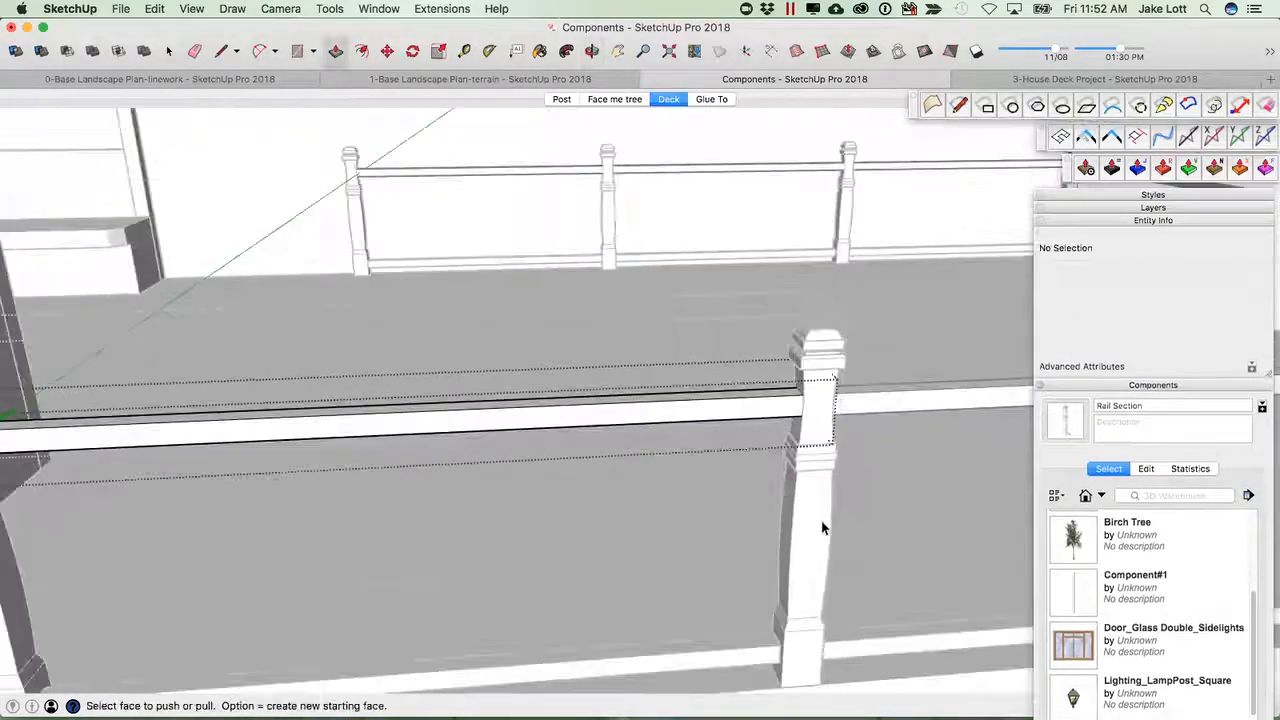
key("space")
scroll(879, 504, "down", 4)
left_click(909, 454)
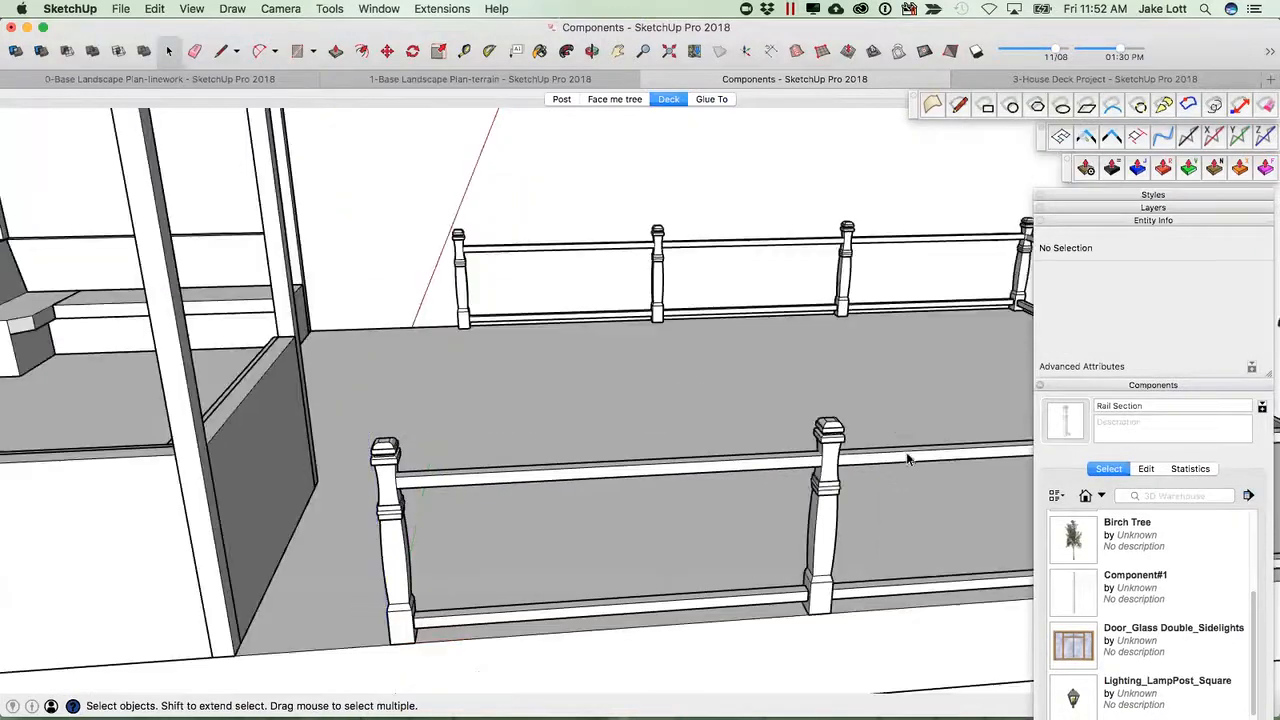
Open the Rail Section and add a guideline 1" in along the underside of the upper rail.
scroll(700, 573, "down", 1)
scroll(798, 478, "up", 4)
middle_click_drag(837, 471, 949, 431)
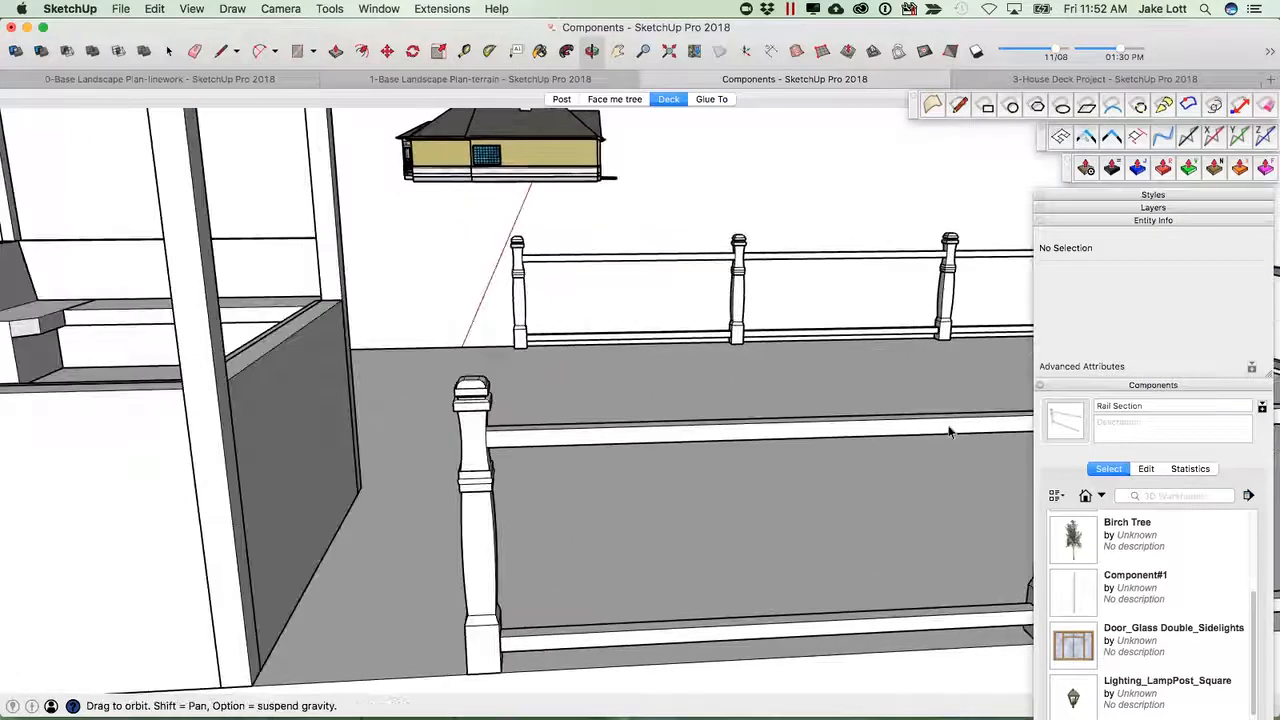
middle_click_drag(606, 446, 566, 502)
scroll(251, 476, "up", 4)
double_click(252, 477)
middle_click_drag(353, 486, 63, 209)
scroll(68, 215, "up", 3)
key("t")
left_click(95, 212)
scroll(110, 214, "up", 2)
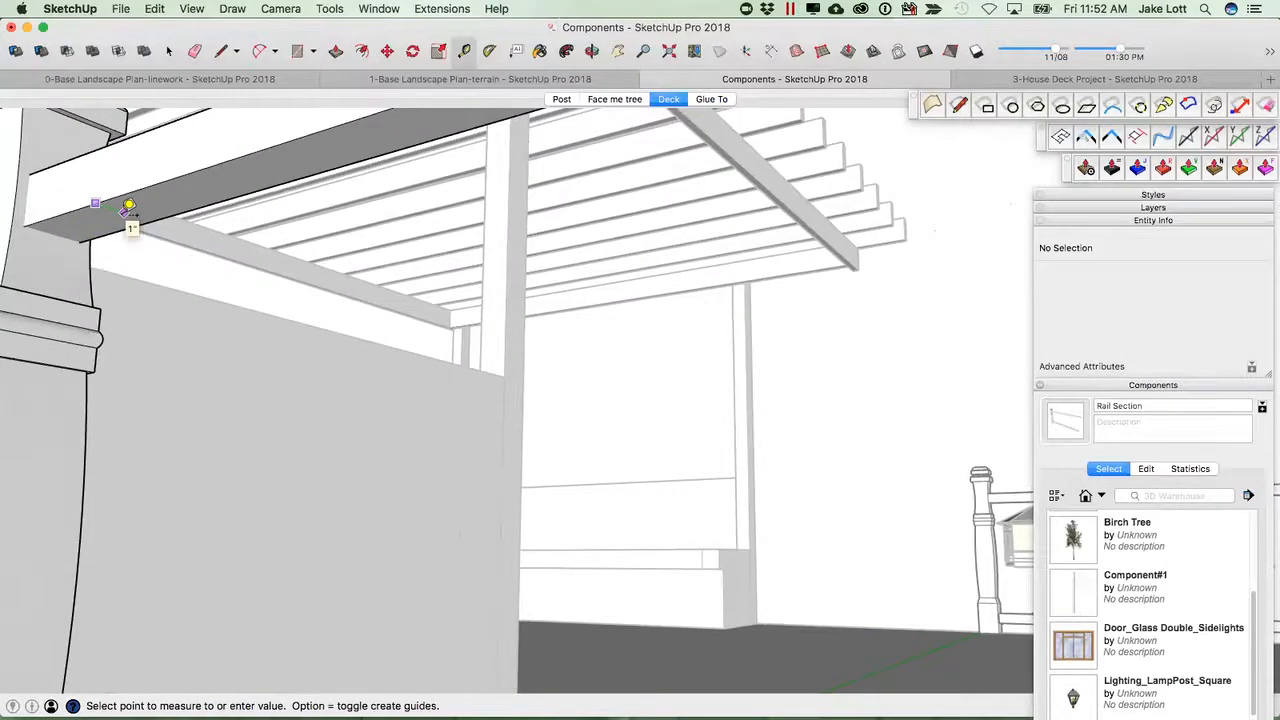
left_click(129, 206)
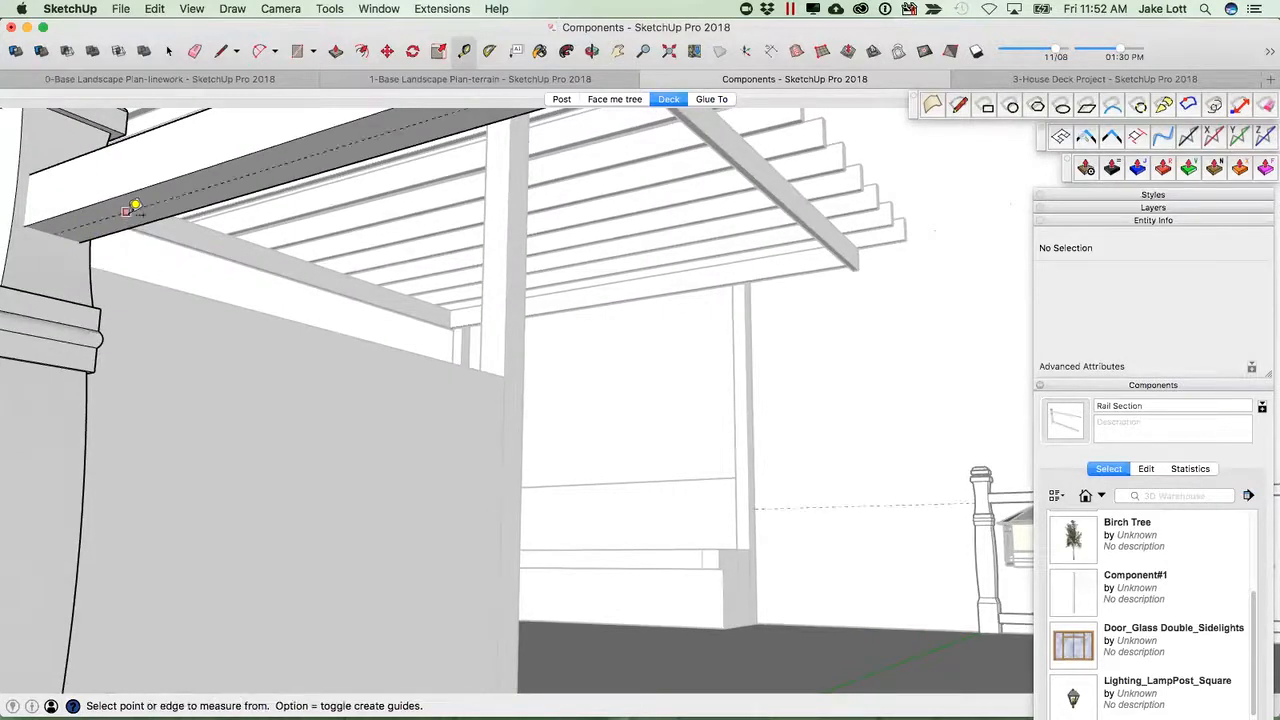
Draw a small circle centred on the guideline under the upper rail.
scroll(129, 206, "up", 1)
key("c")
scroll(115, 205, "up", 1)
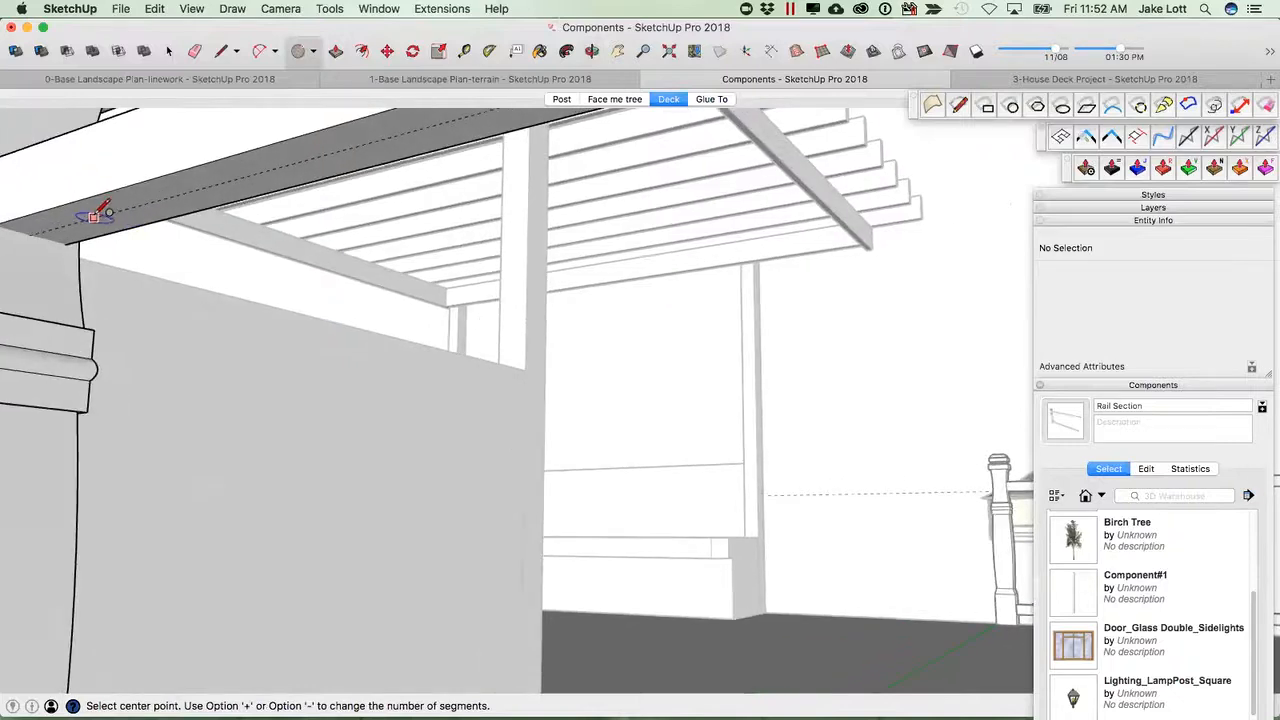
left_click(95, 215)
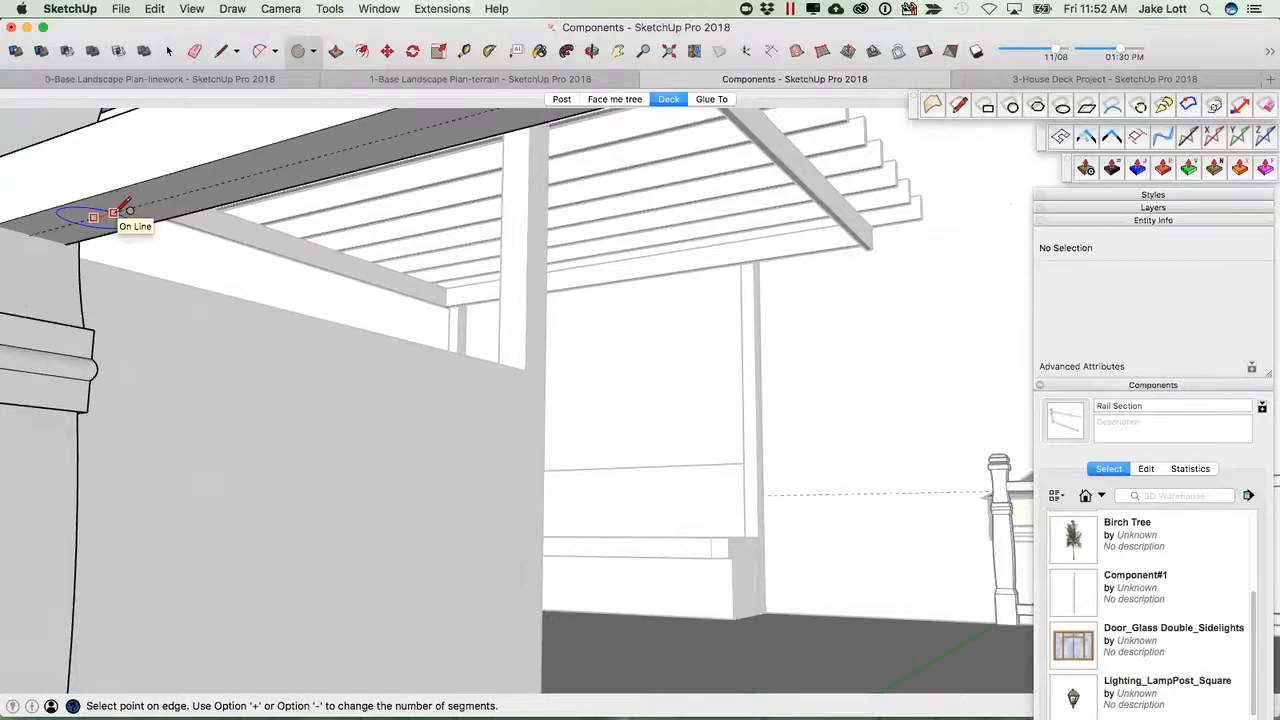
left_click(119, 209)
key("space")
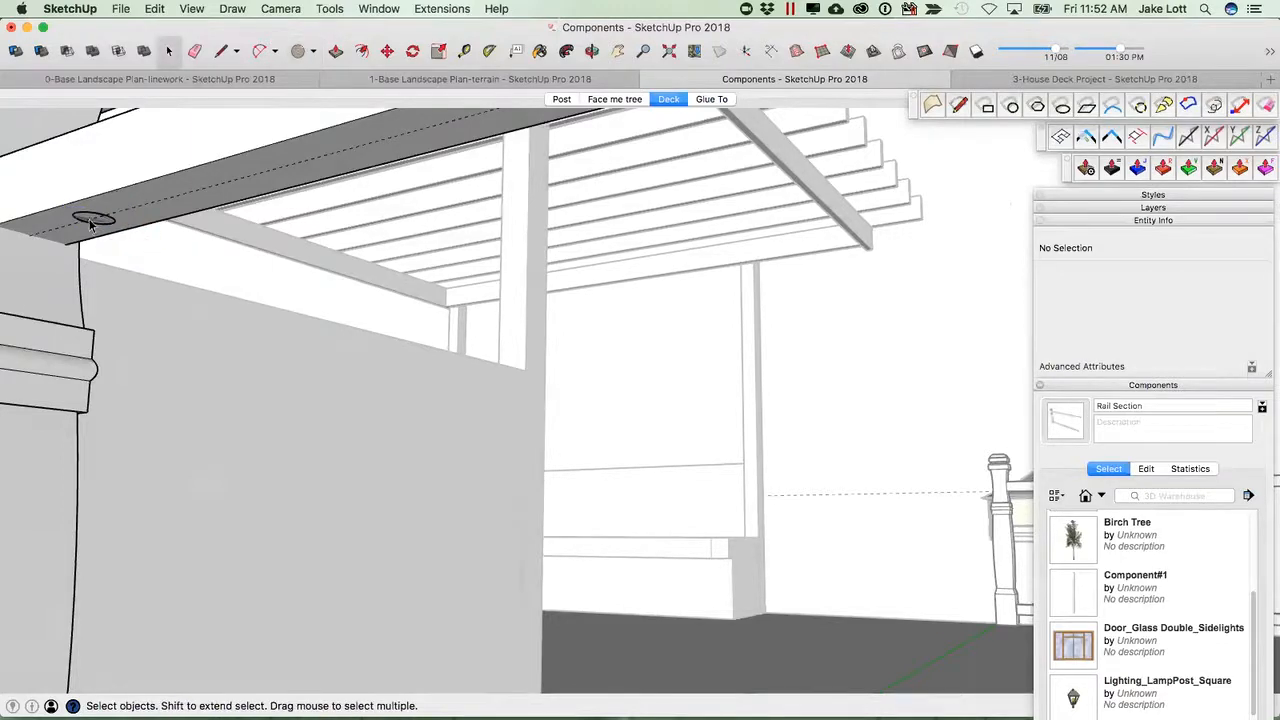
Push/pull the circle downward into a short cylinder.
key("p")
left_click_drag(92, 220, 90, 245)
key("space")
Make the cylinder a component named "Center circle rail", setting its component axes at the cylinder's top.
triple_click(92, 232)
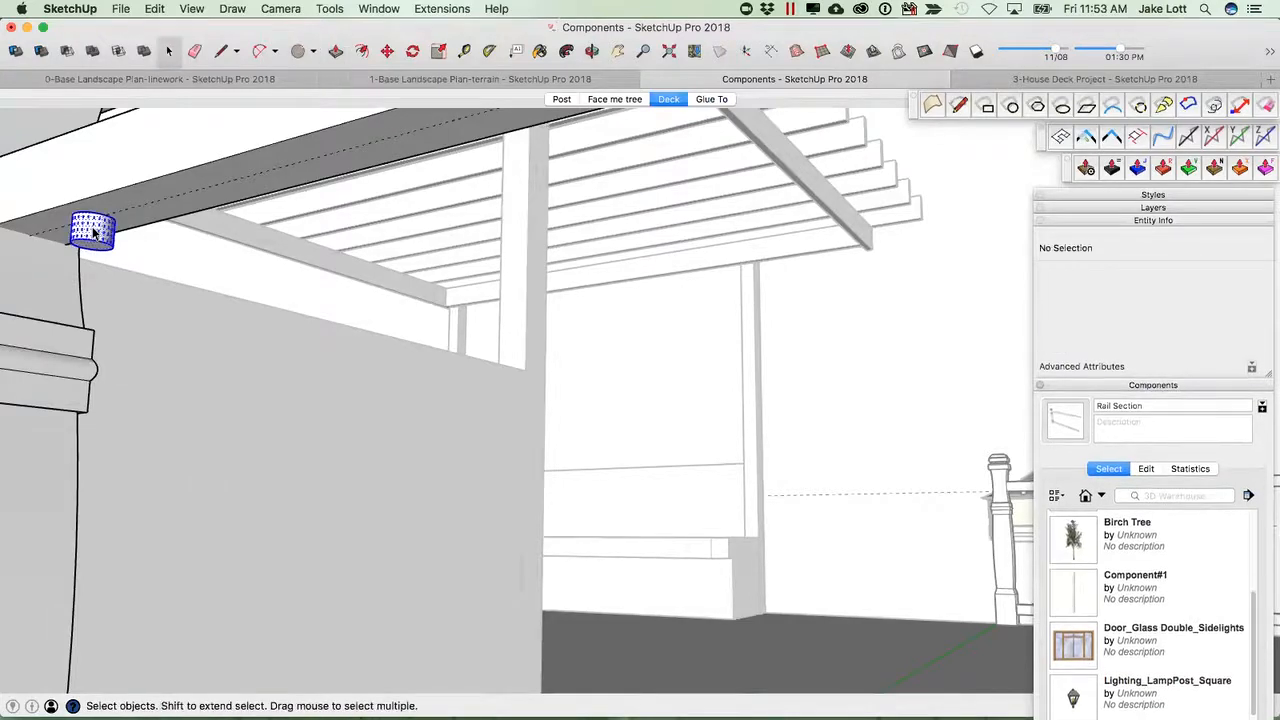
right_click(93, 232)
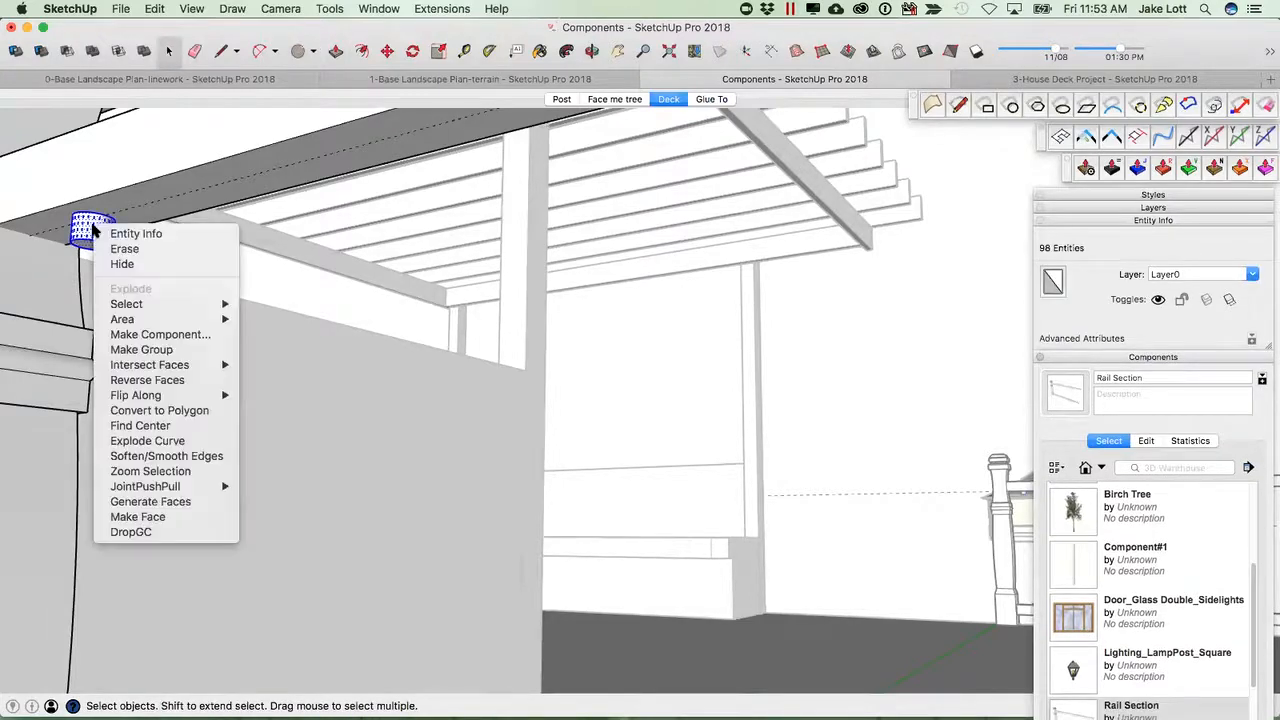
left_click(147, 335)
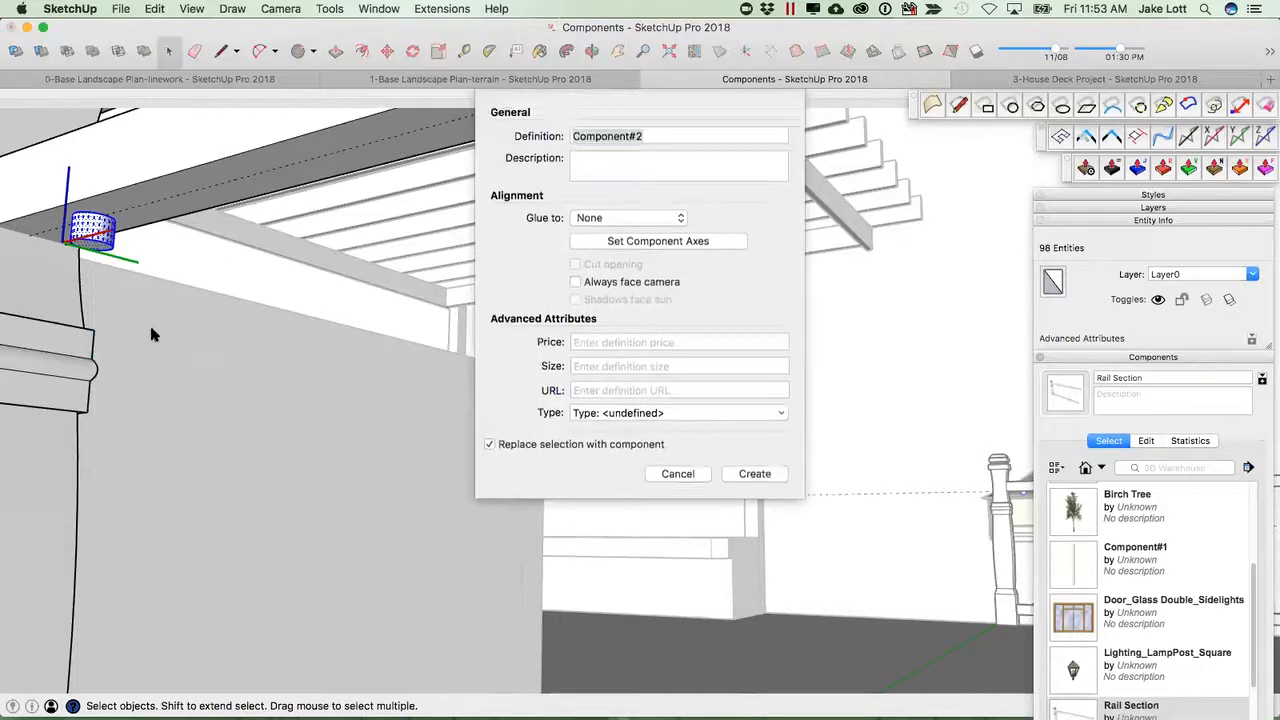
left_click(658, 241)
scroll(99, 210, "up", 3)
middle_click_drag(103, 213, 122, 78)
middle_click_drag(88, 229, 100, 201)
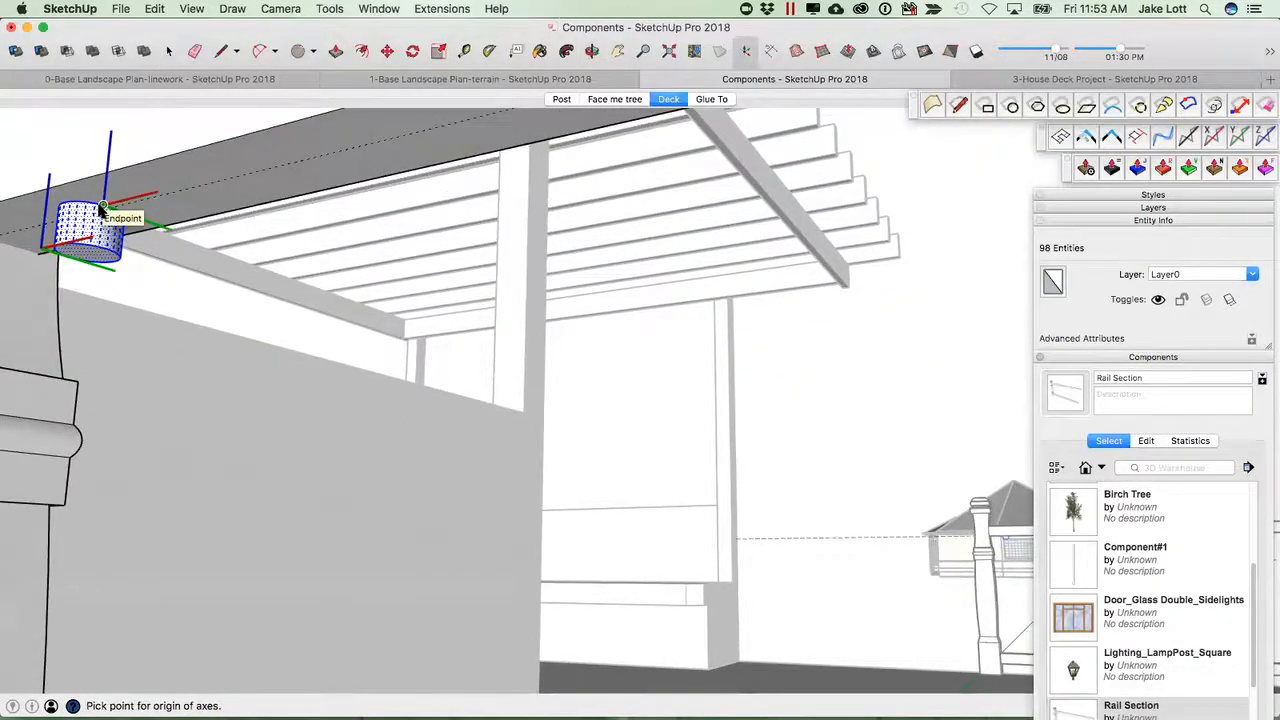
scroll(82, 256, "up", 1)
key("x")
middle_click_drag(94, 248, 112, 190)
key("x")
scroll(118, 194, "up", 2)
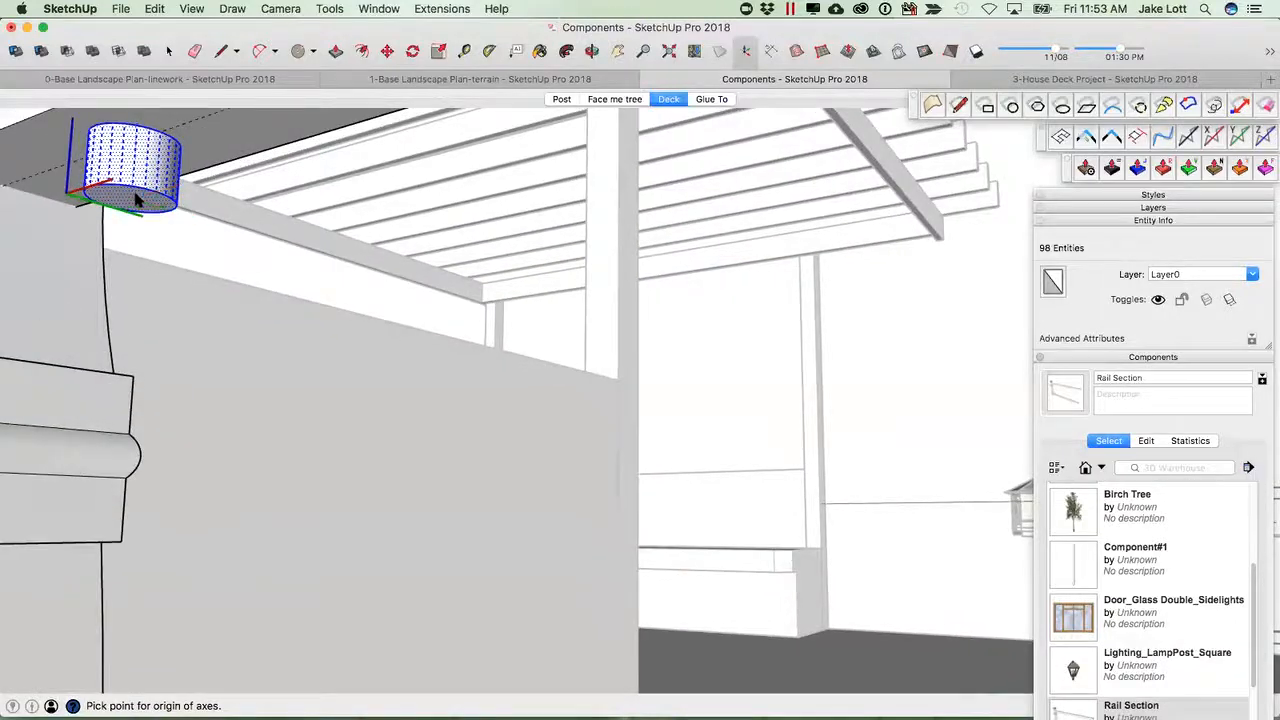
left_click(130, 198)
scroll(190, 300, "down", 3)
middle_click_drag(193, 323, 266, 391)
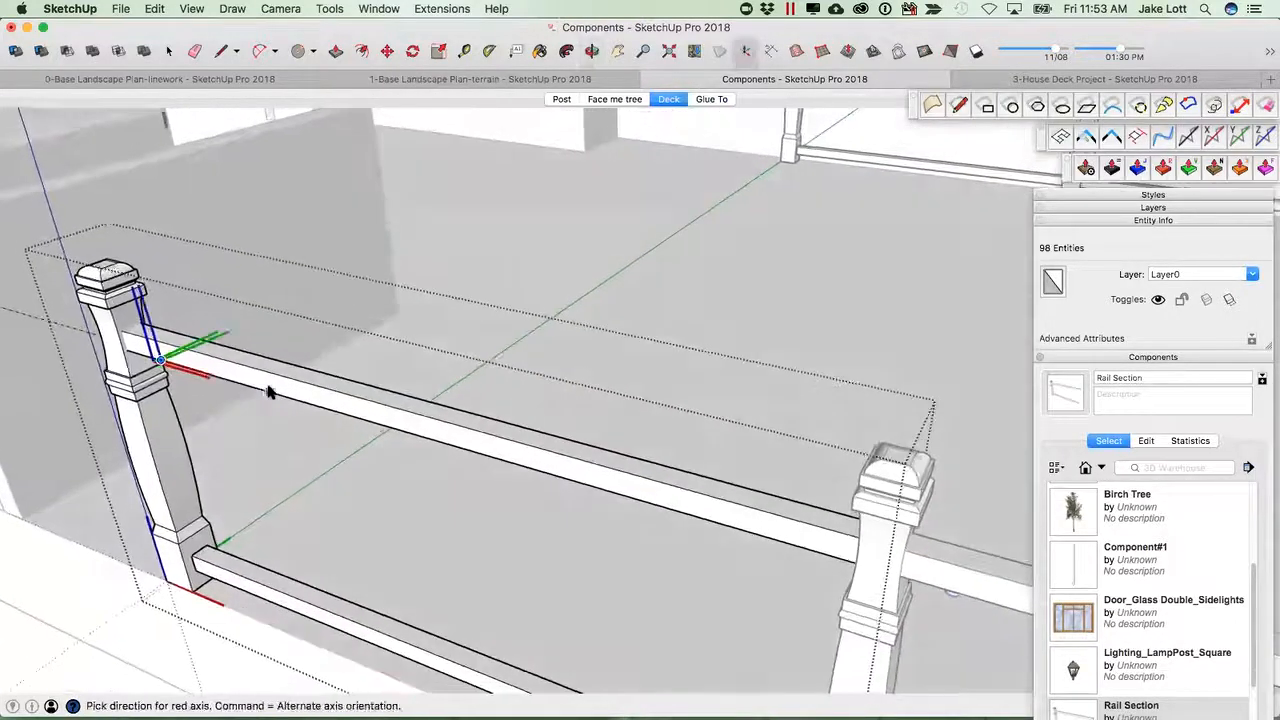
left_click(337, 425)
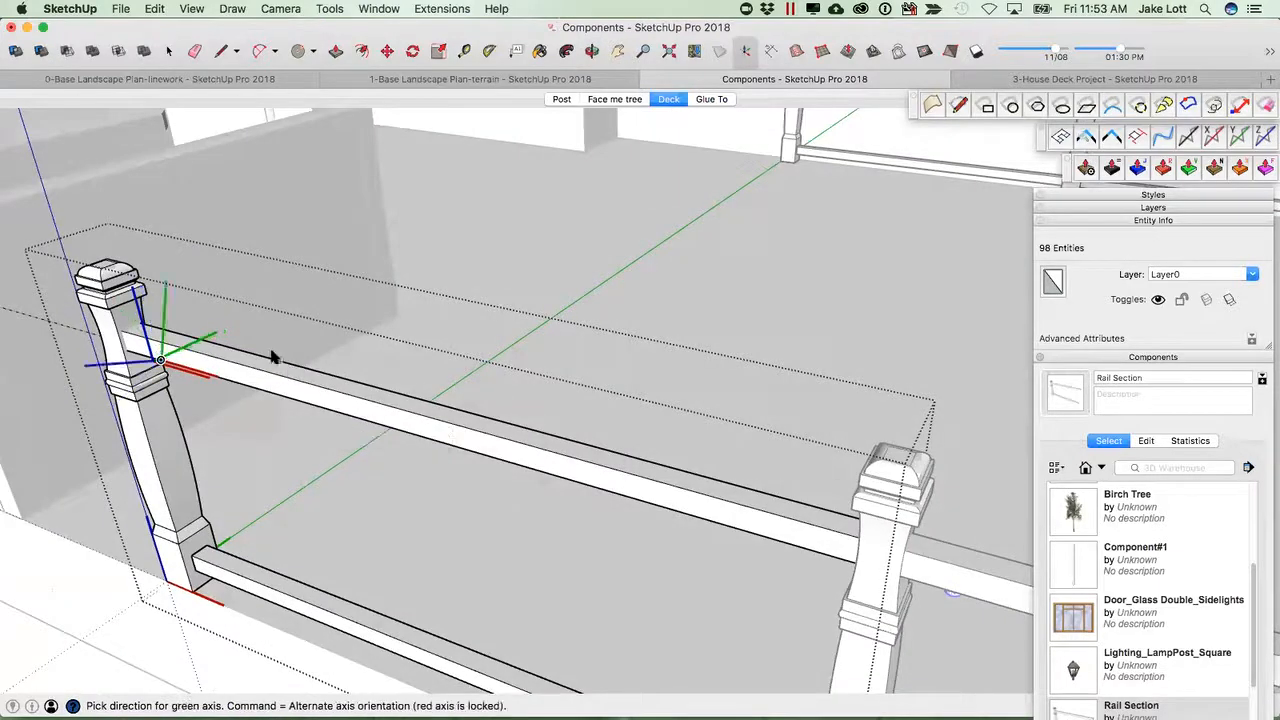
left_click(276, 293)
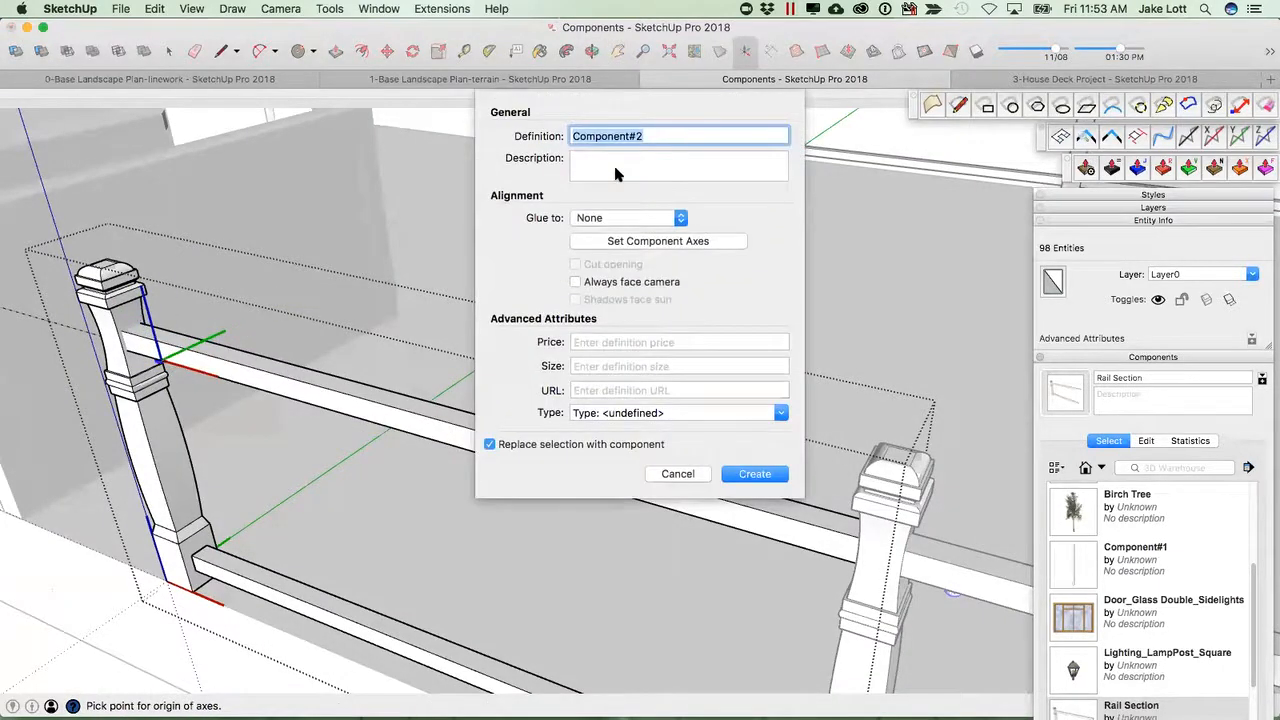
type("Center circle rail")
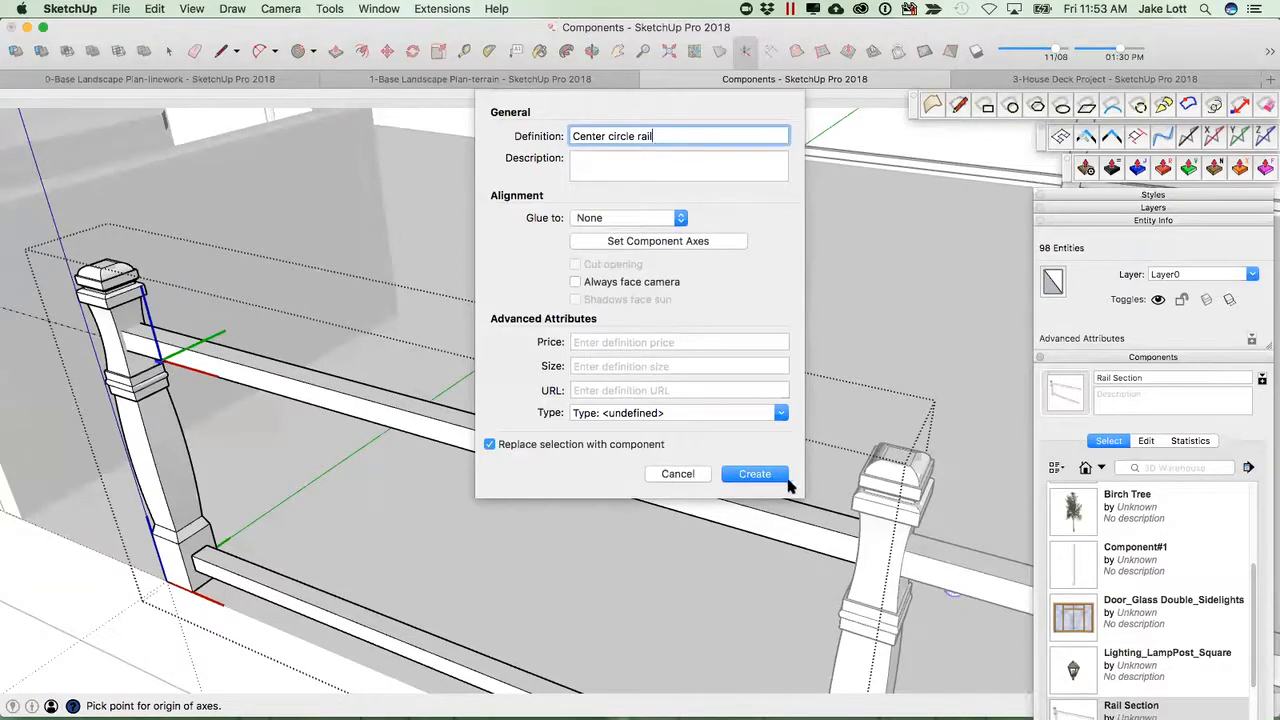
left_click(755, 474)
Open the Center circle rail and push/pull its bottom face down to the lower rail to form a baluster.
scroll(143, 370, "up", 5)
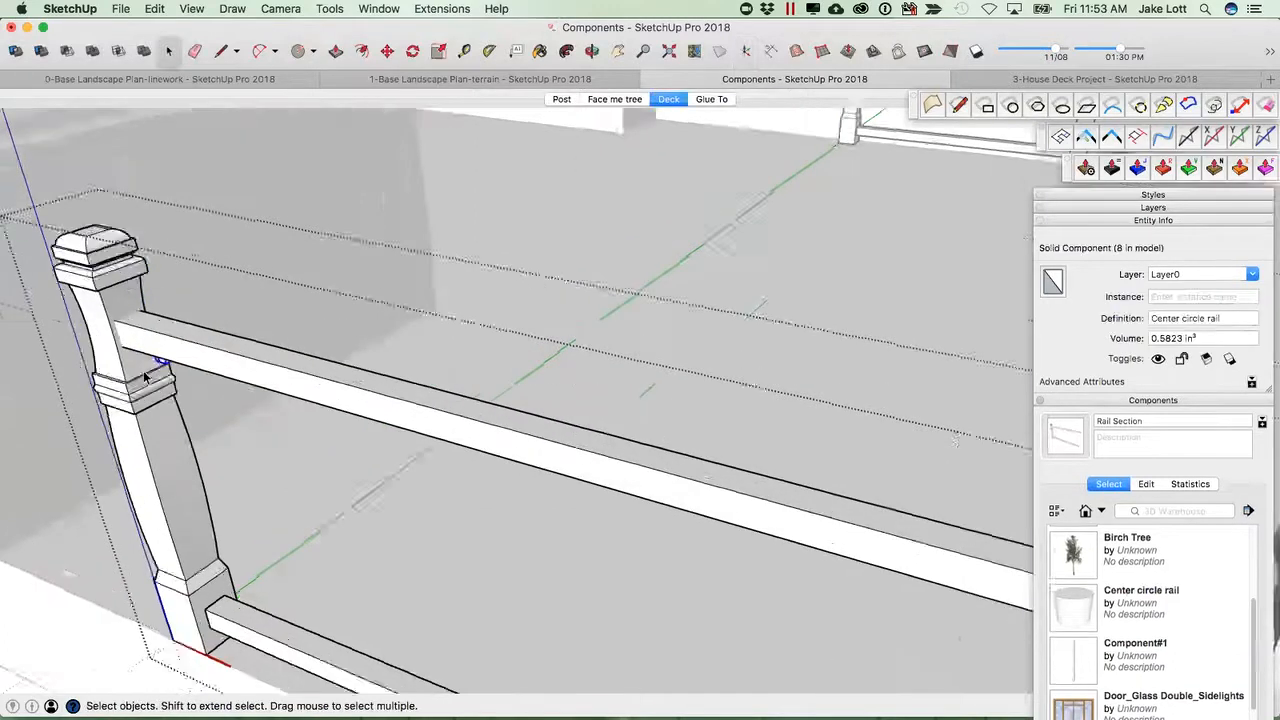
middle_click_drag(100, 222, 351, 486)
double_click(238, 373)
key("p")
left_click(223, 370)
left_click(354, 570)
middle_click_drag(354, 570, 428, 518)
key("space")
scroll(276, 497, "down", 3)
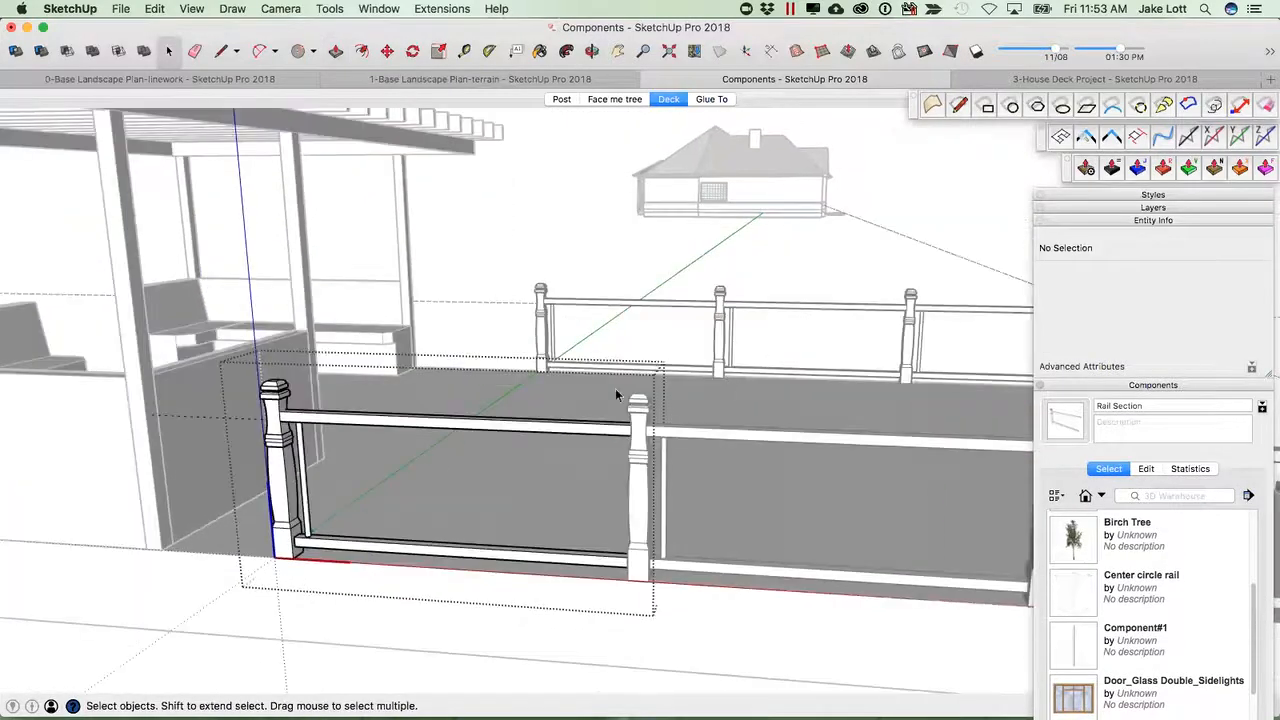
Copy the baluster along the rail to sit beside the next post.
scroll(320, 444, "up", 3)
left_click(302, 440)
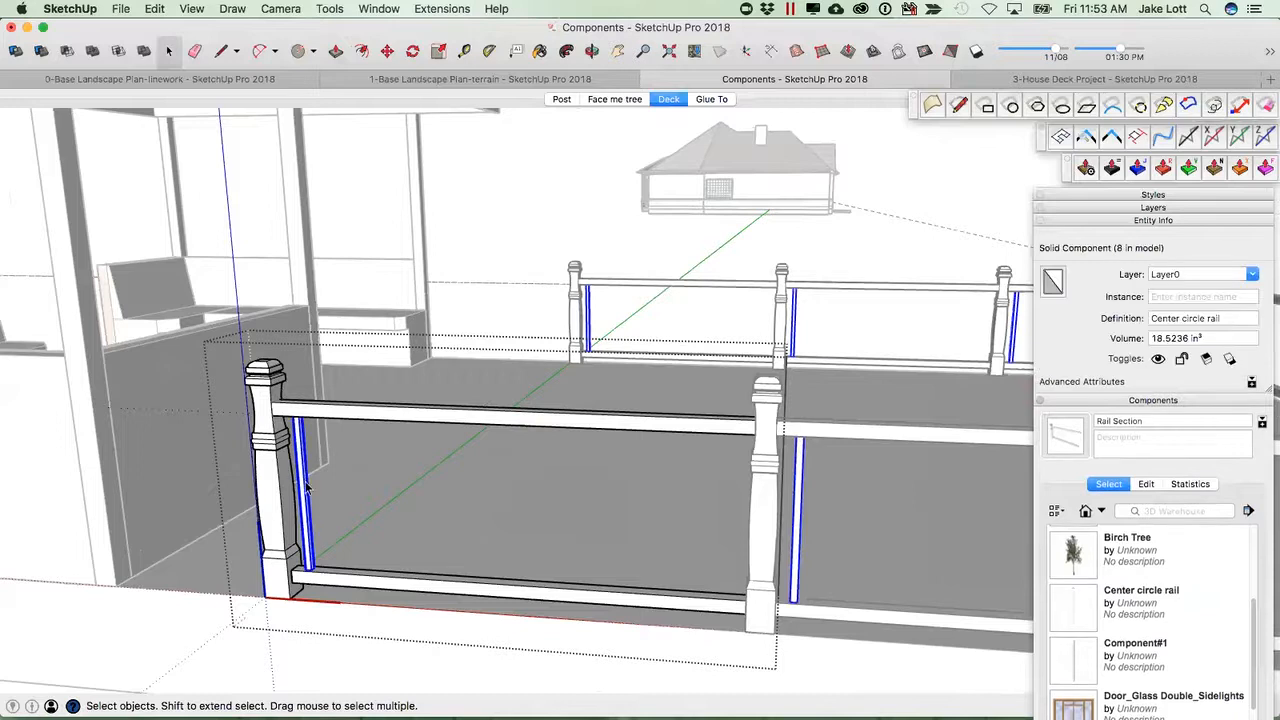
key("m")
scroll(308, 572, "up", 4)
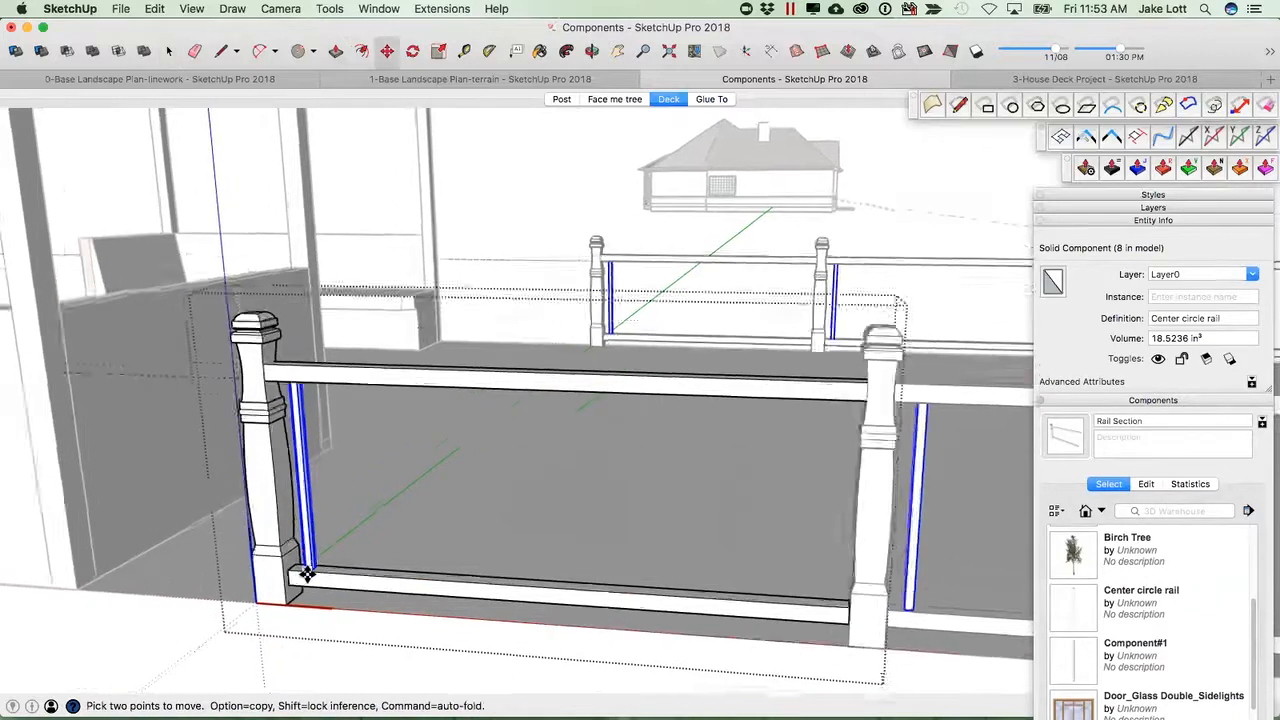
key("alt")
left_click(310, 573)
scroll(386, 577, "down", 5)
scroll(662, 595, "up", 3)
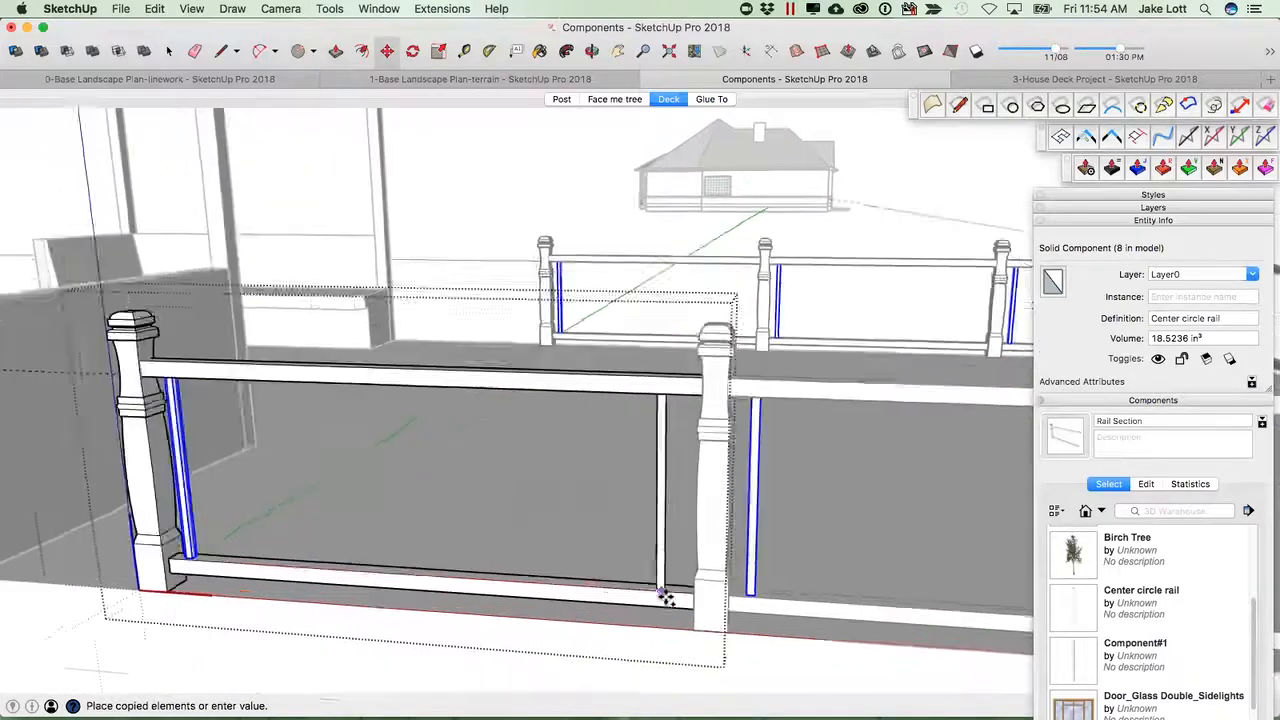
scroll(665, 597, "up", 2)
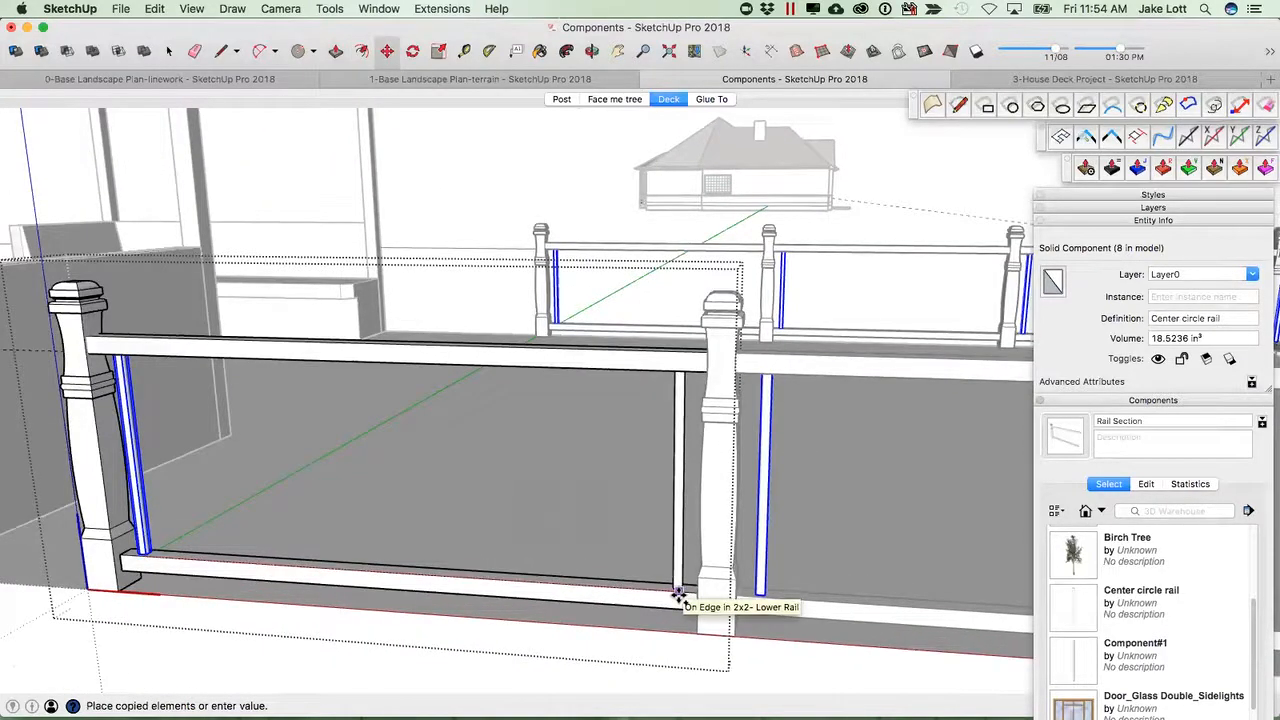
left_click(679, 593)
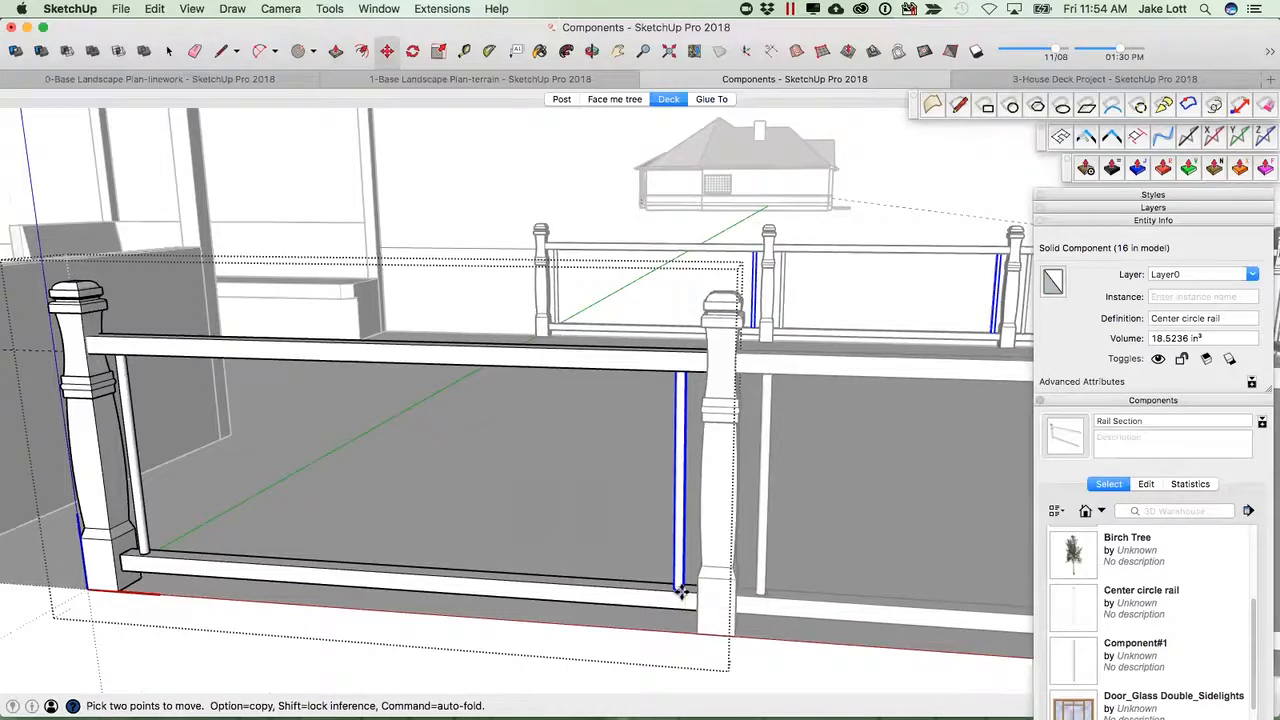
Space the balusters evenly by dividing the copy distance into 9.
type("/7")
key("Return")
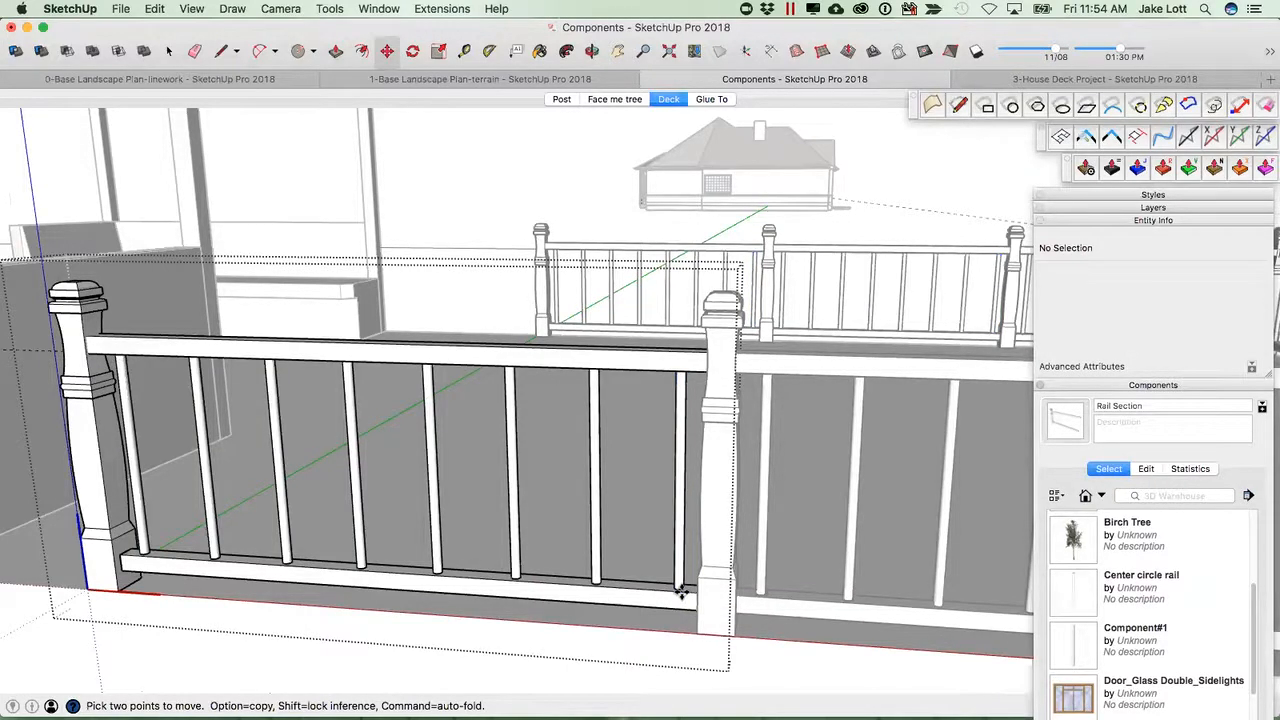
type("/8")
key("Return")
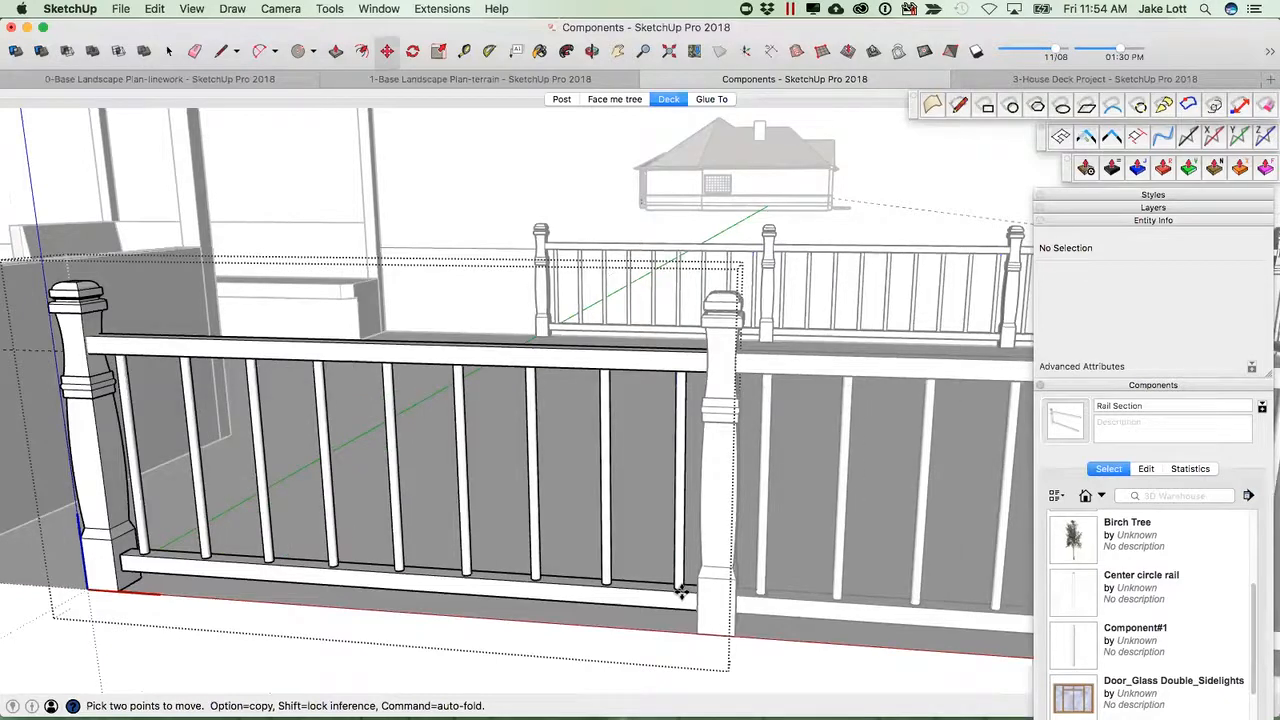
type("/9")
key("Return")
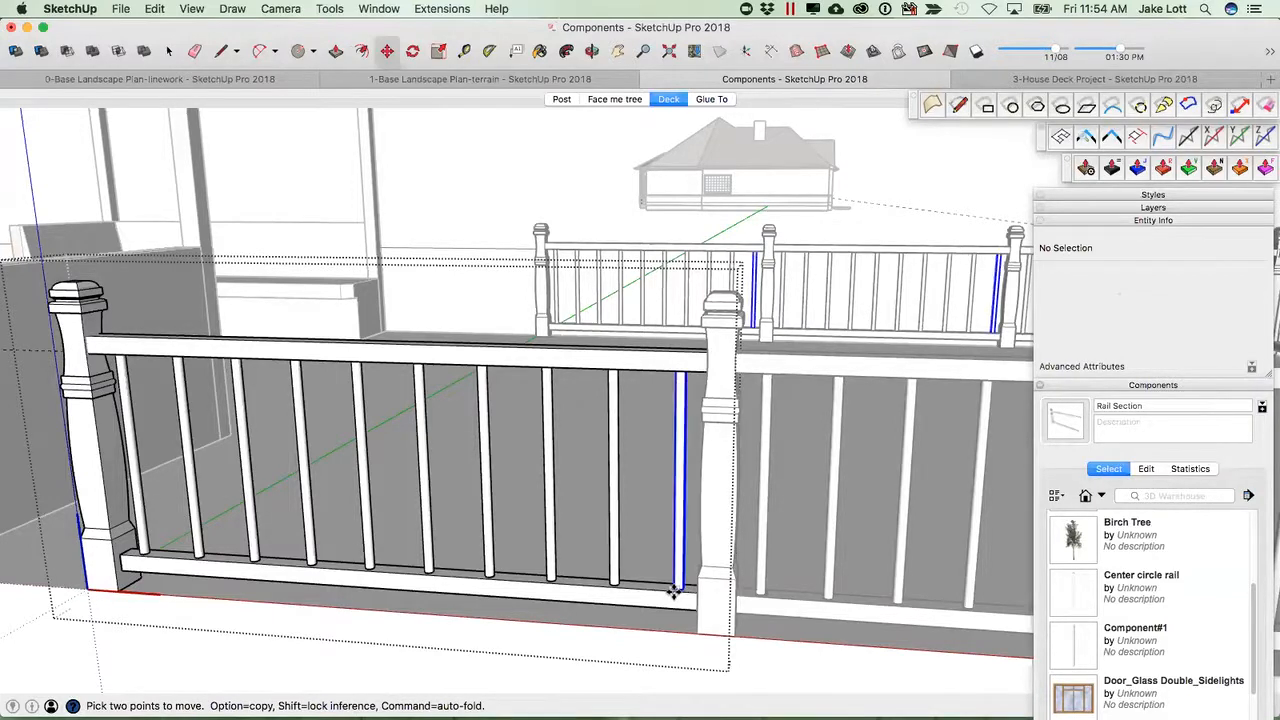
Close the component edit and orbit out to review the railing around the deck.
scroll(663, 590, "down", 5)
mouse_move(663, 588)
middle_mouse_down()
mouse_move(683, 586)
mouse_move(675, 594)
middle_mouse_up()
key("space")
left_click(820, 637)
middle_click_drag(820, 637, 869, 637)
middle_click_drag(740, 600, 381, 494)
scroll(403, 489, "down", 4)
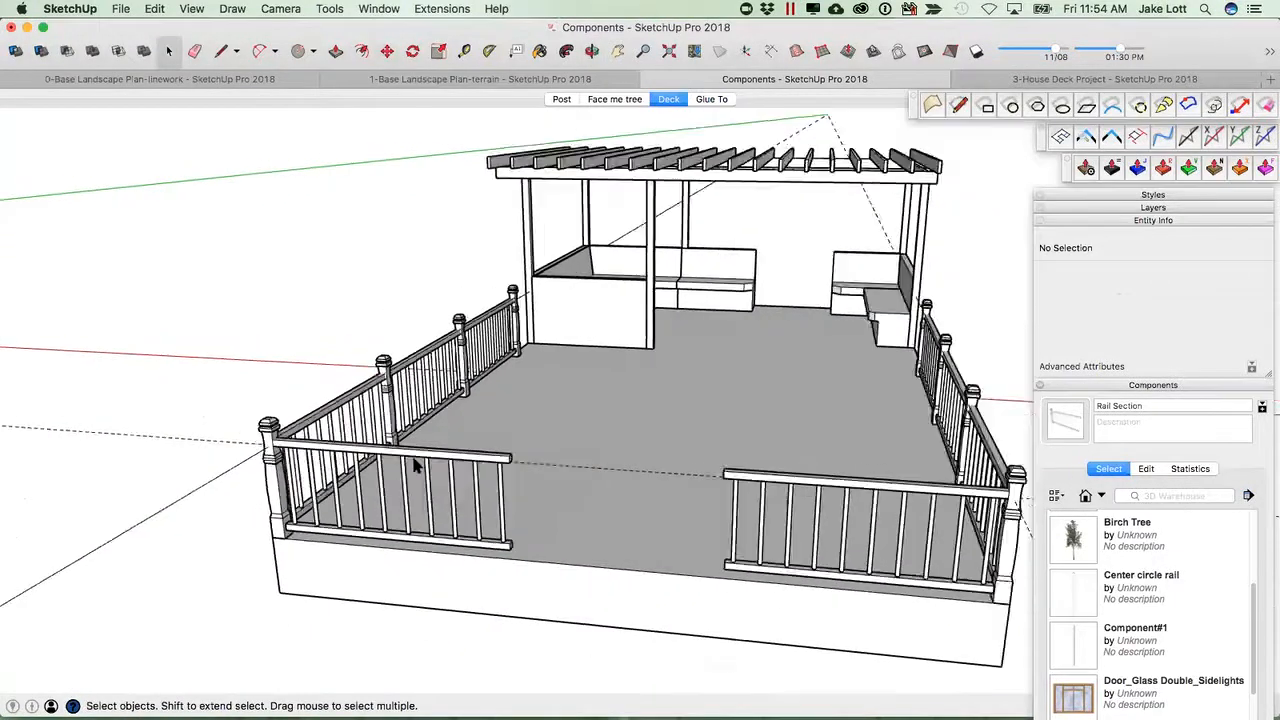
scroll(430, 356, "up", 2)
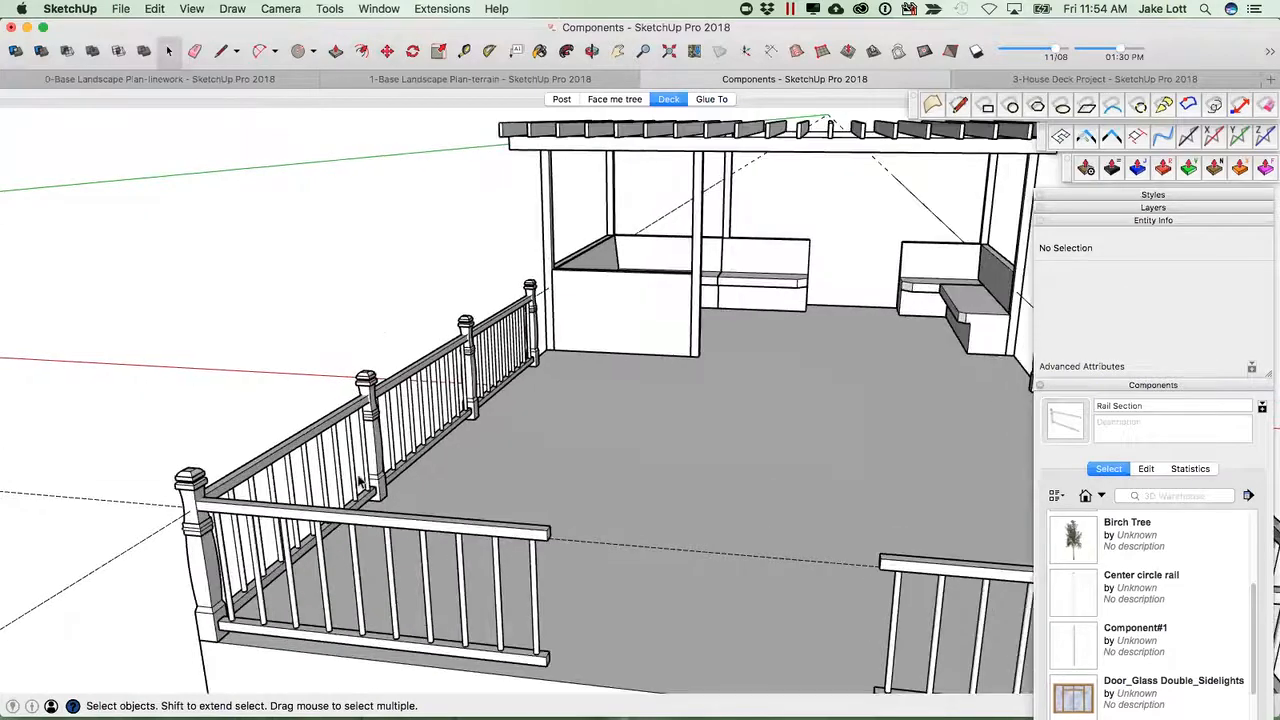
Copy a Rail Section component along the front deck edge so it sits beside the existing front section.
scroll(360, 483, "down", 3)
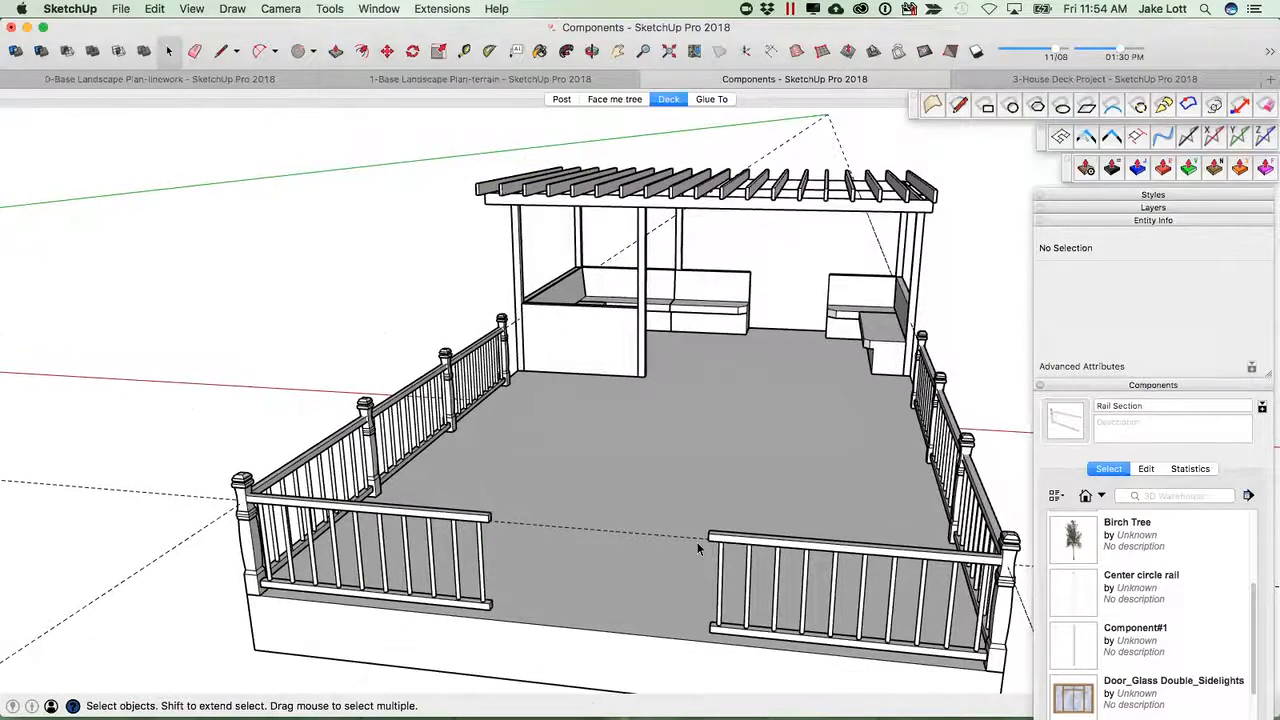
left_click(769, 545)
scroll(860, 520, "up", 5)
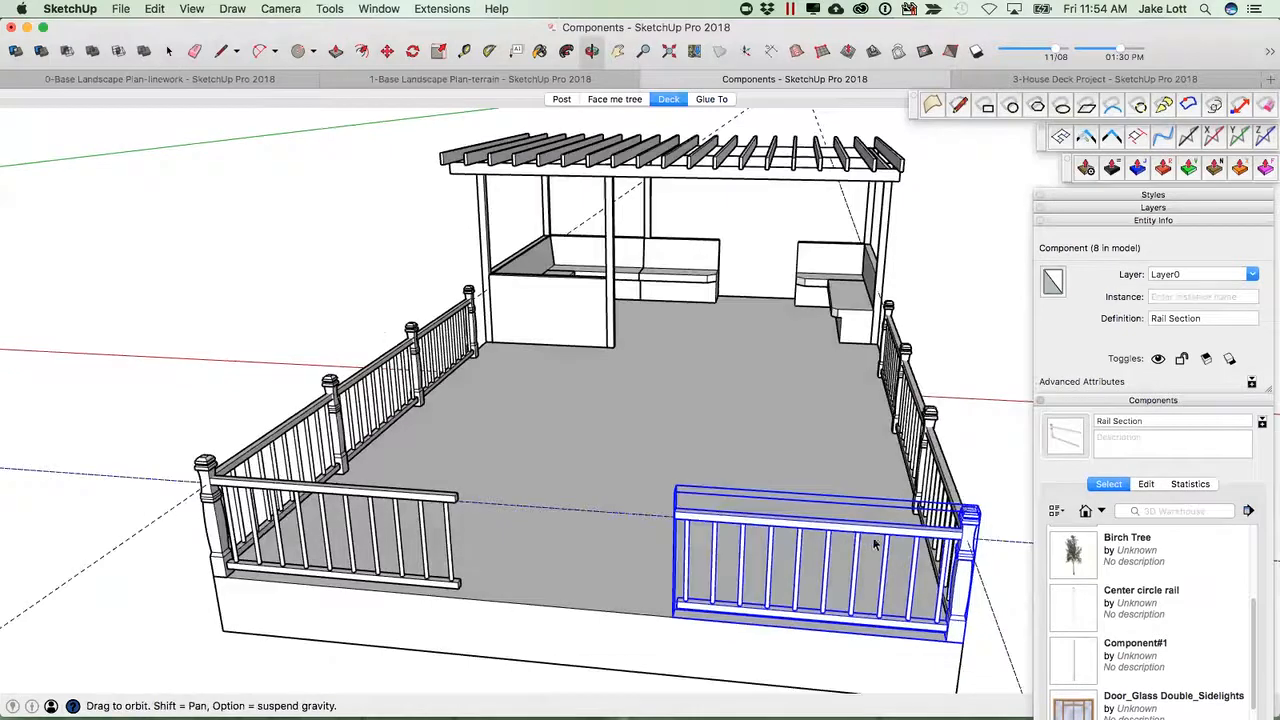
key("m")
scroll(873, 562, "up", 5)
left_click(873, 562)
key("alt")
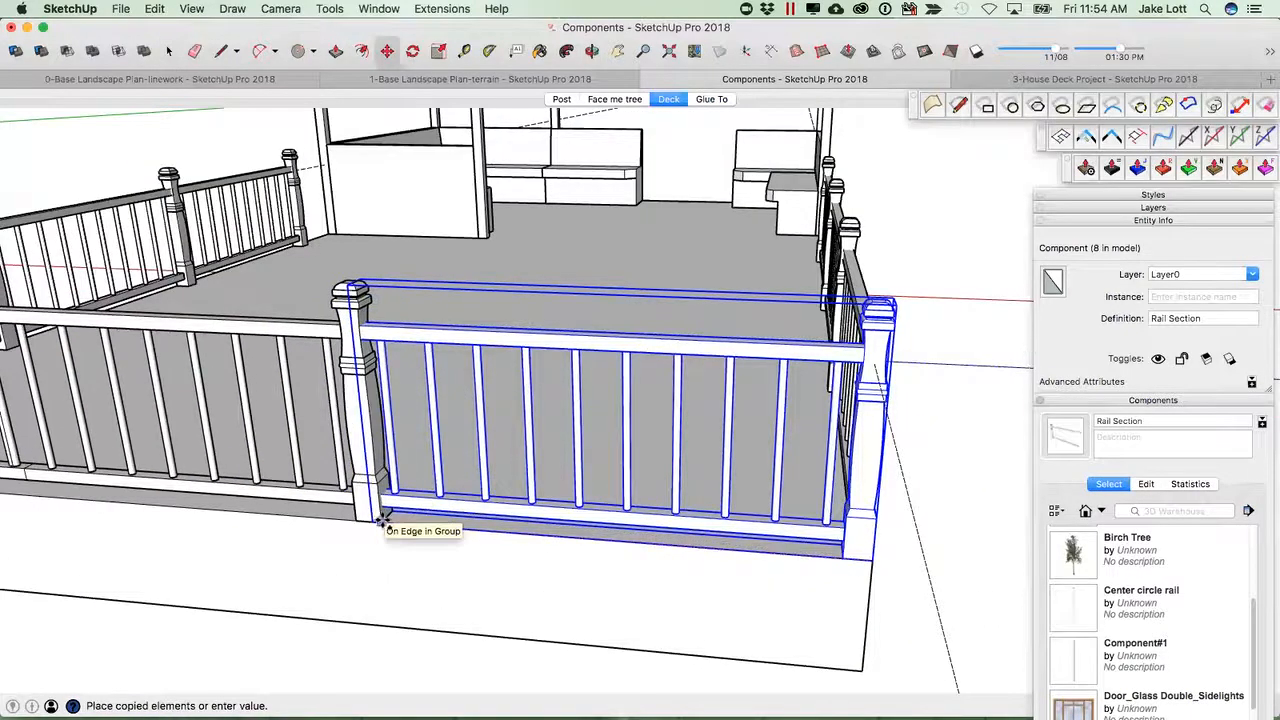
left_click(387, 512)
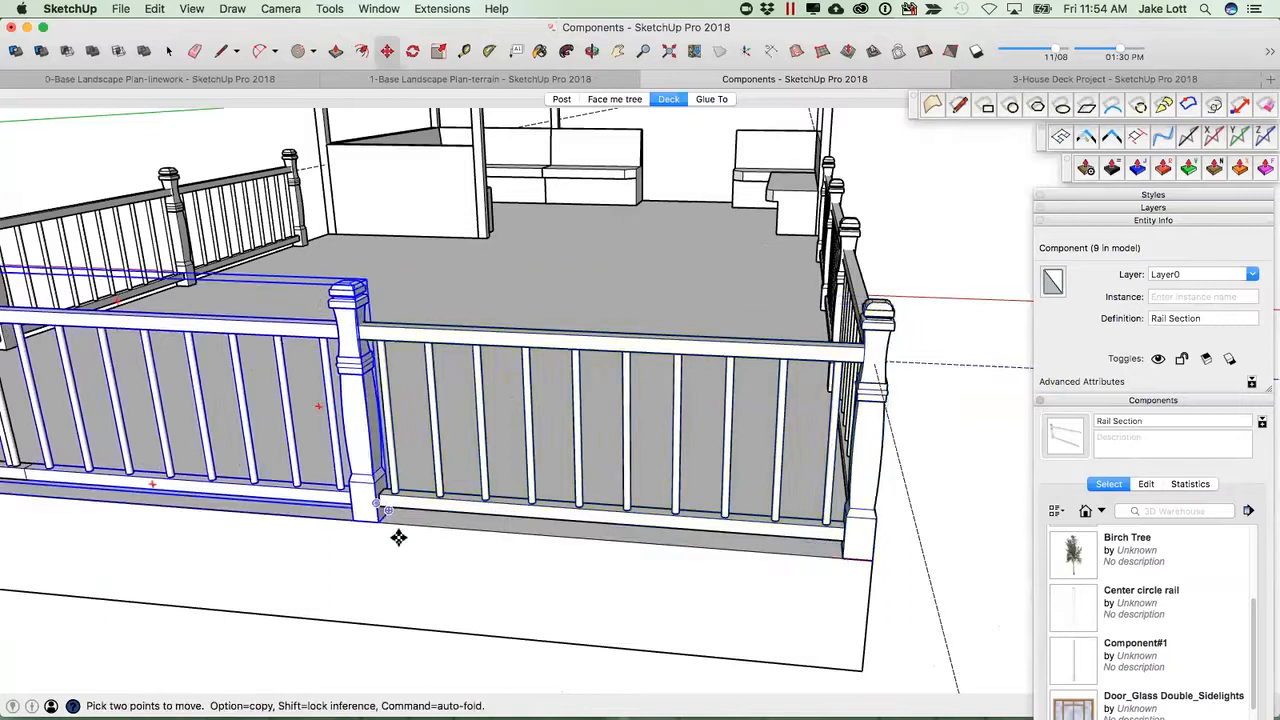
Select the two front rail sections, make them unique, and rename their definition Rail Section-opening.
scroll(398, 537, "down", 5)
middle_click_drag(417, 529, 600, 394)
left_click(570, 405)
scroll(490, 388, "down", 3)
scroll(494, 382, "up", 3)
left_click(518, 373)
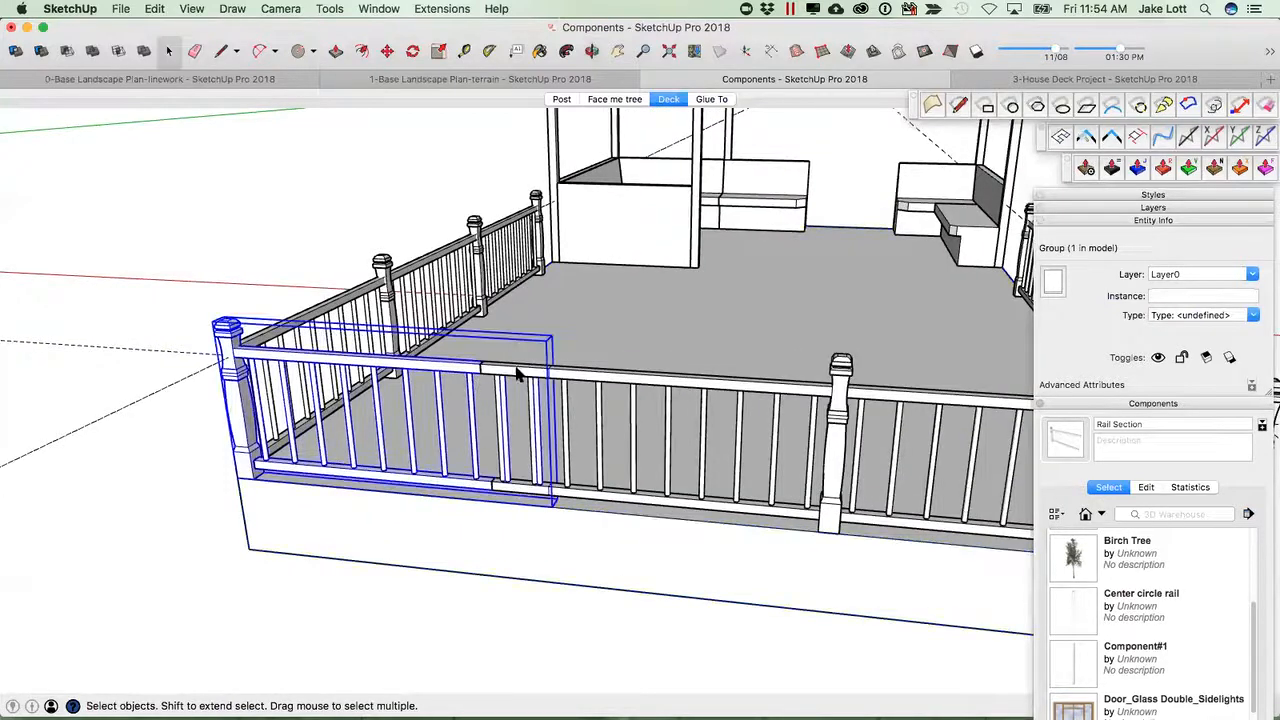
left_click(660, 387, "shift")
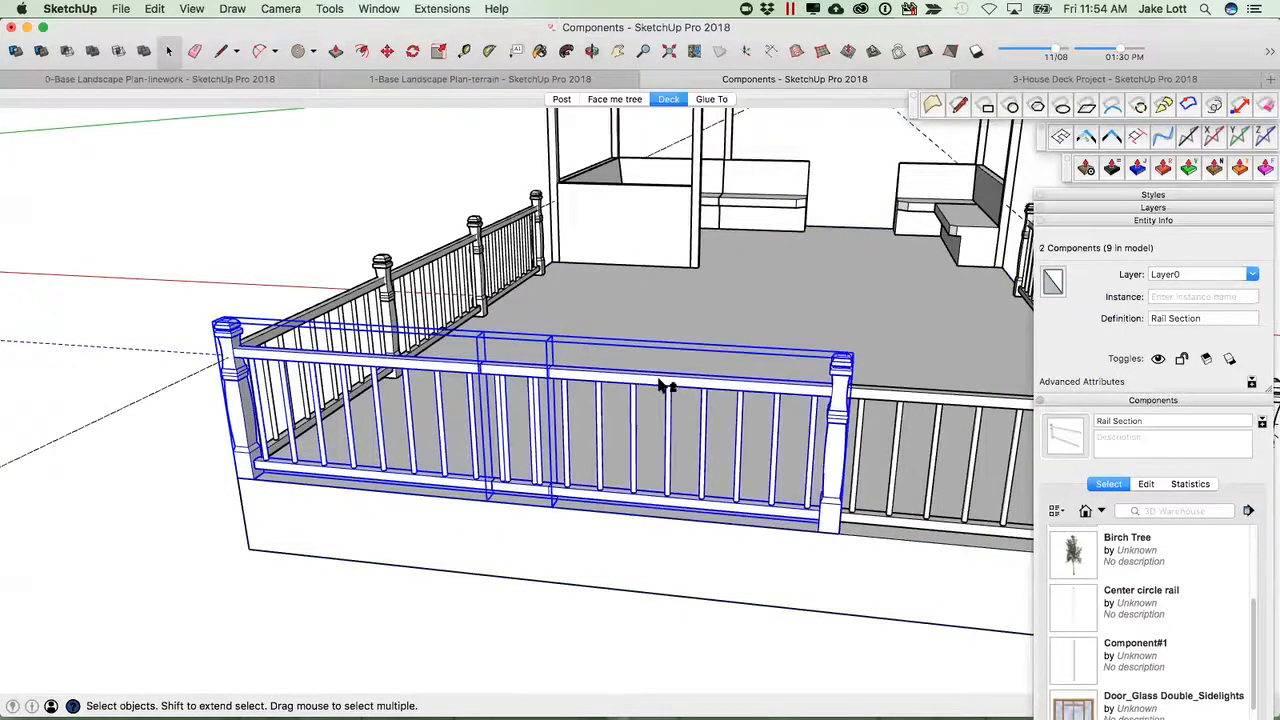
right_click(712, 390)
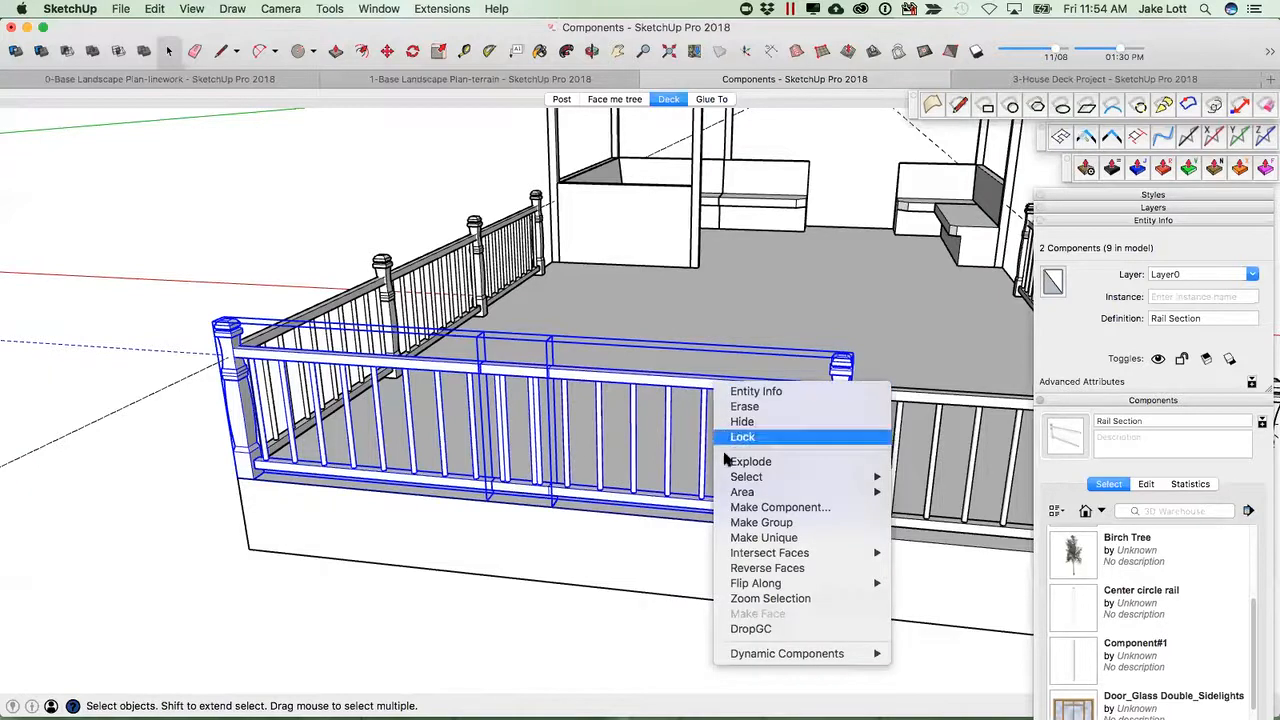
left_click(765, 539)
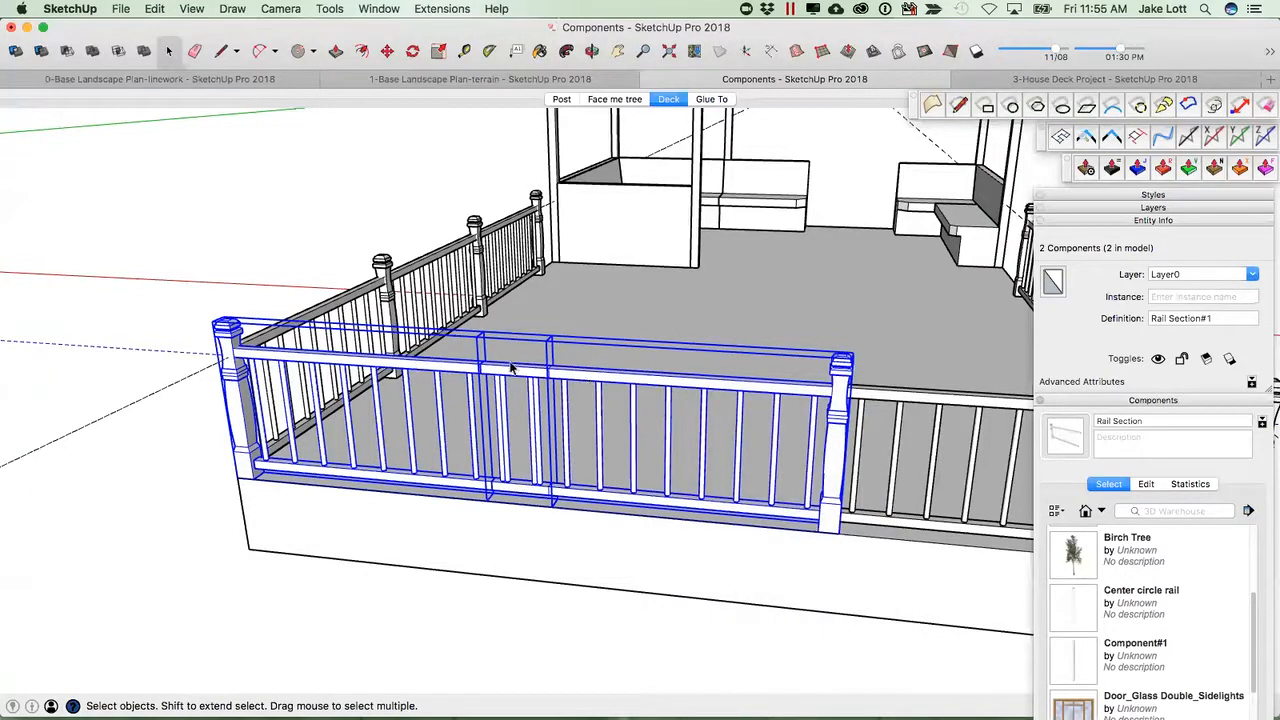
left_click(1216, 319)
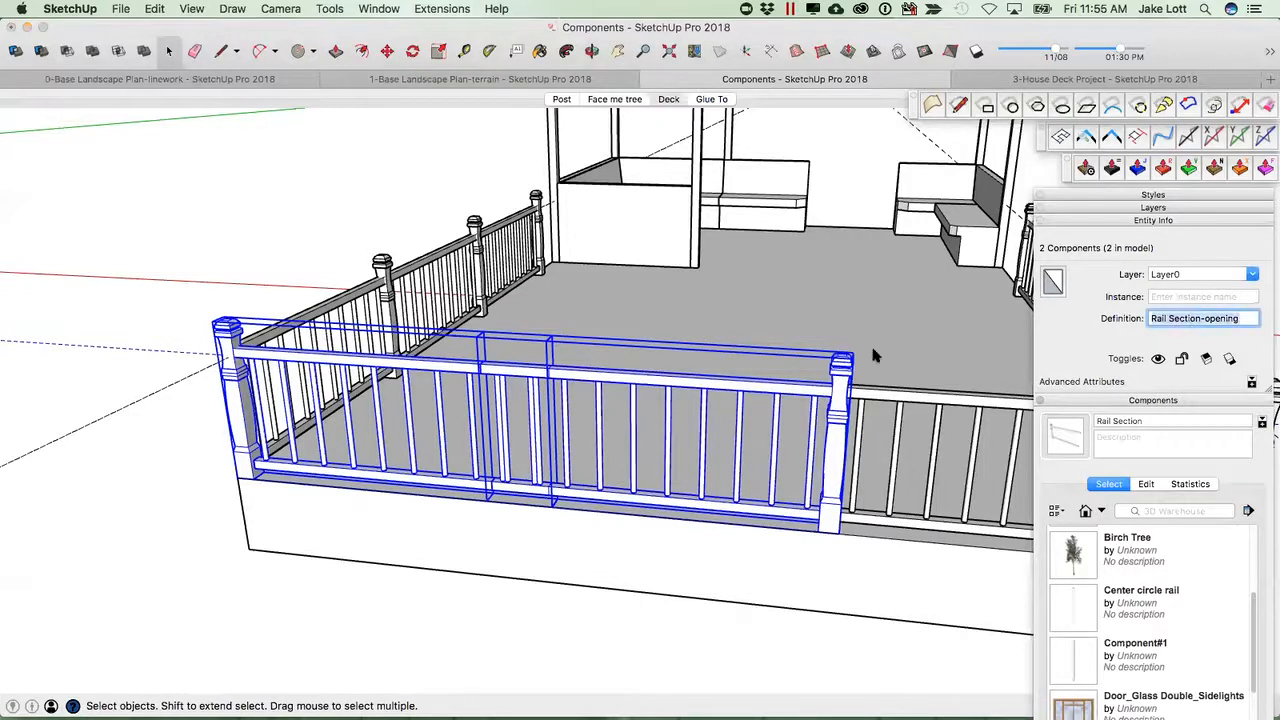
Open the Rail Section-opening component, select all its parts and make them unique.
double_click(668, 384)
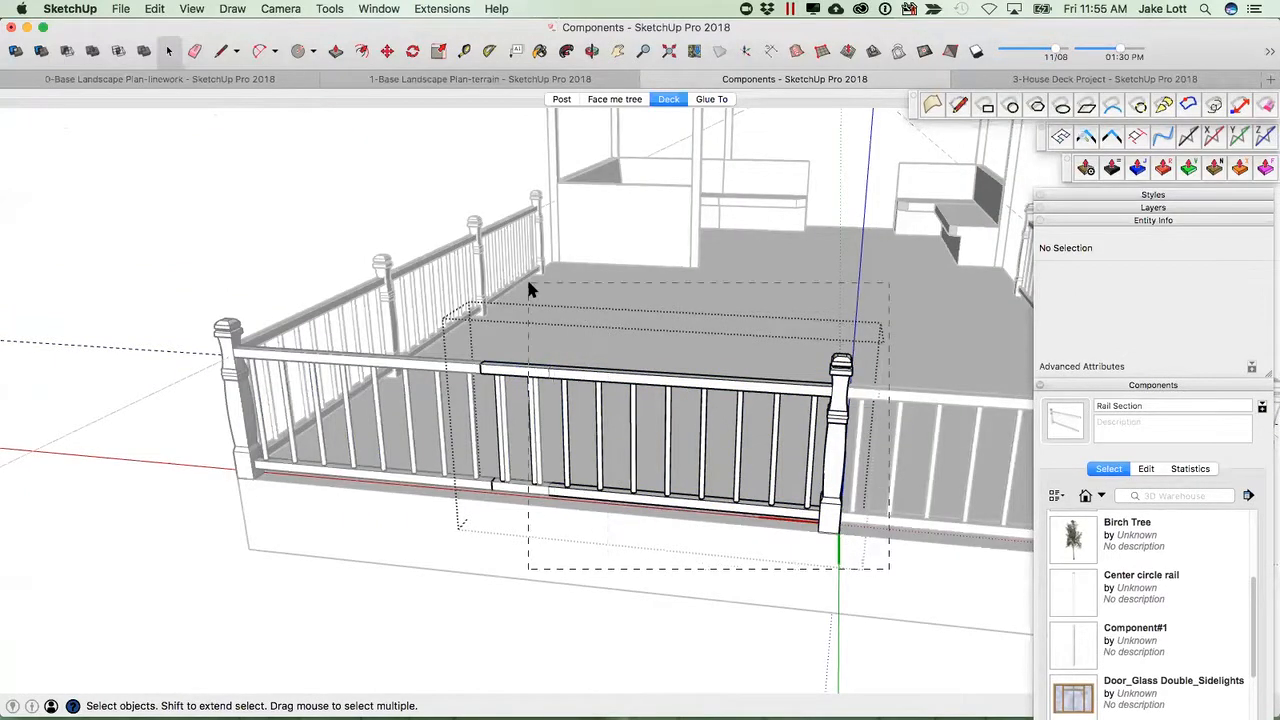
key("super+a")
middle_click_drag(586, 325, 750, 365)
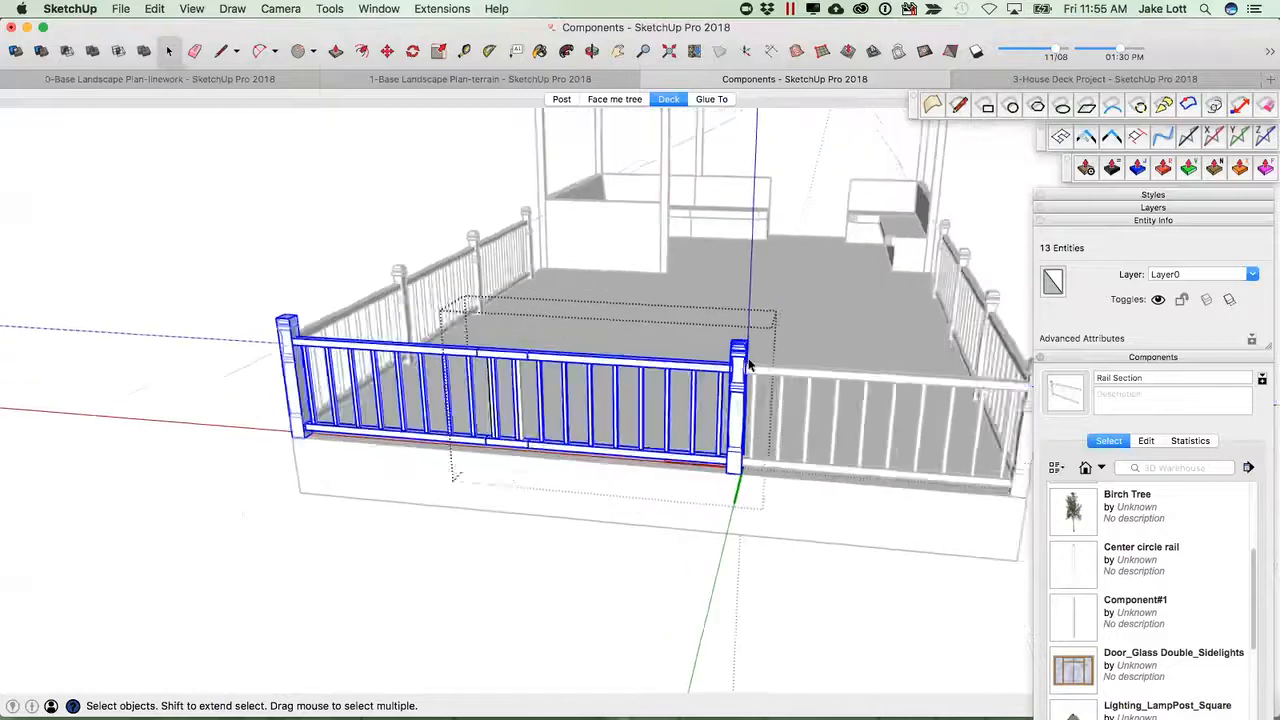
scroll(749, 366, "up", 2)
left_click(738, 366)
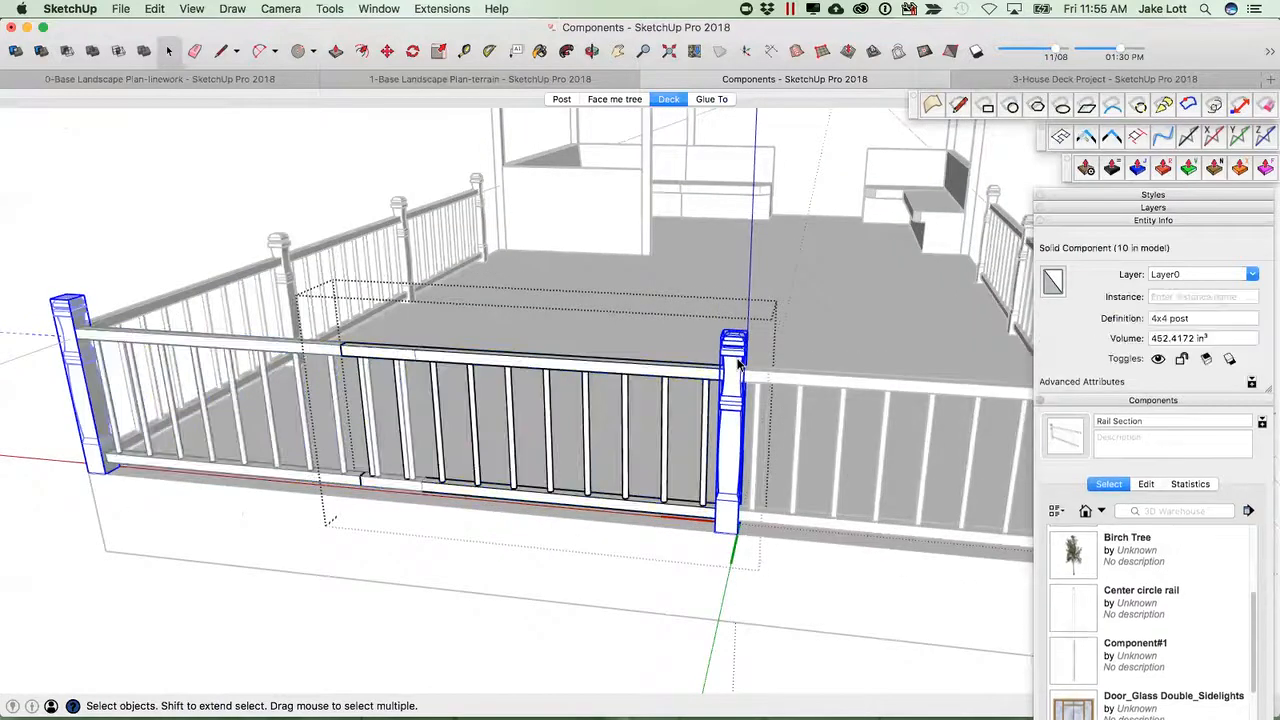
double_click(738, 366)
key("super+a")
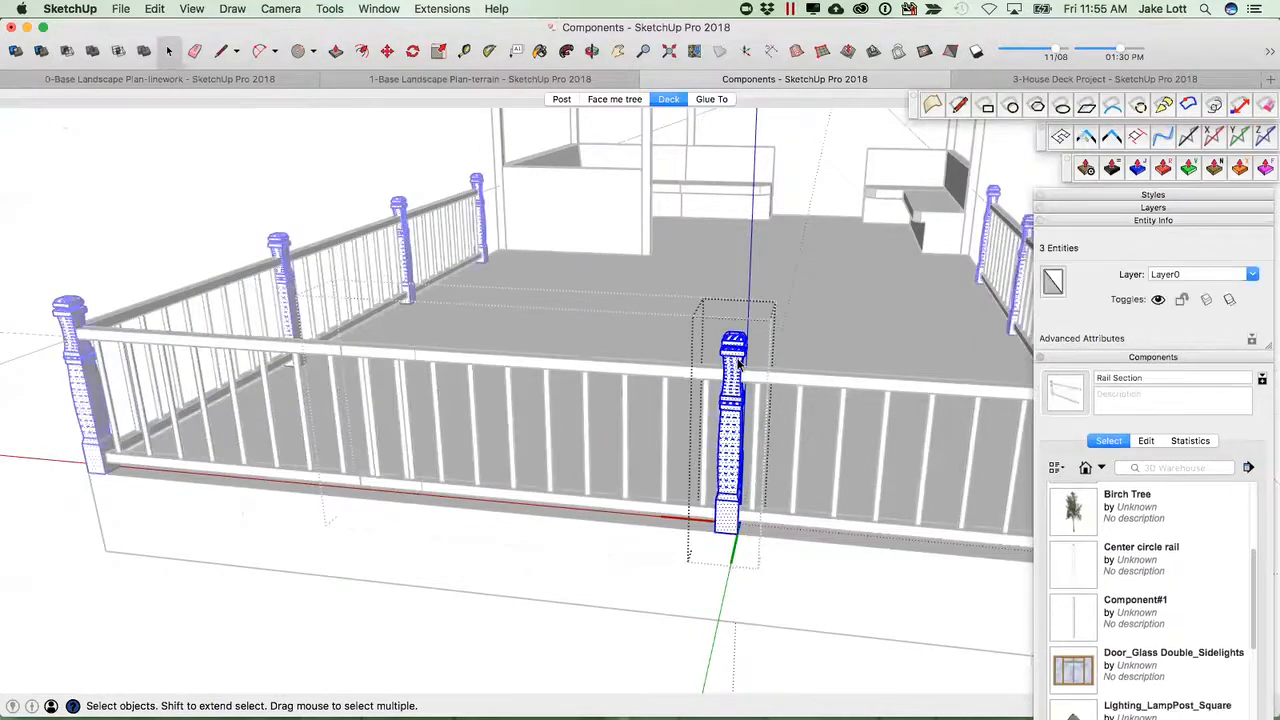
left_click(612, 244)
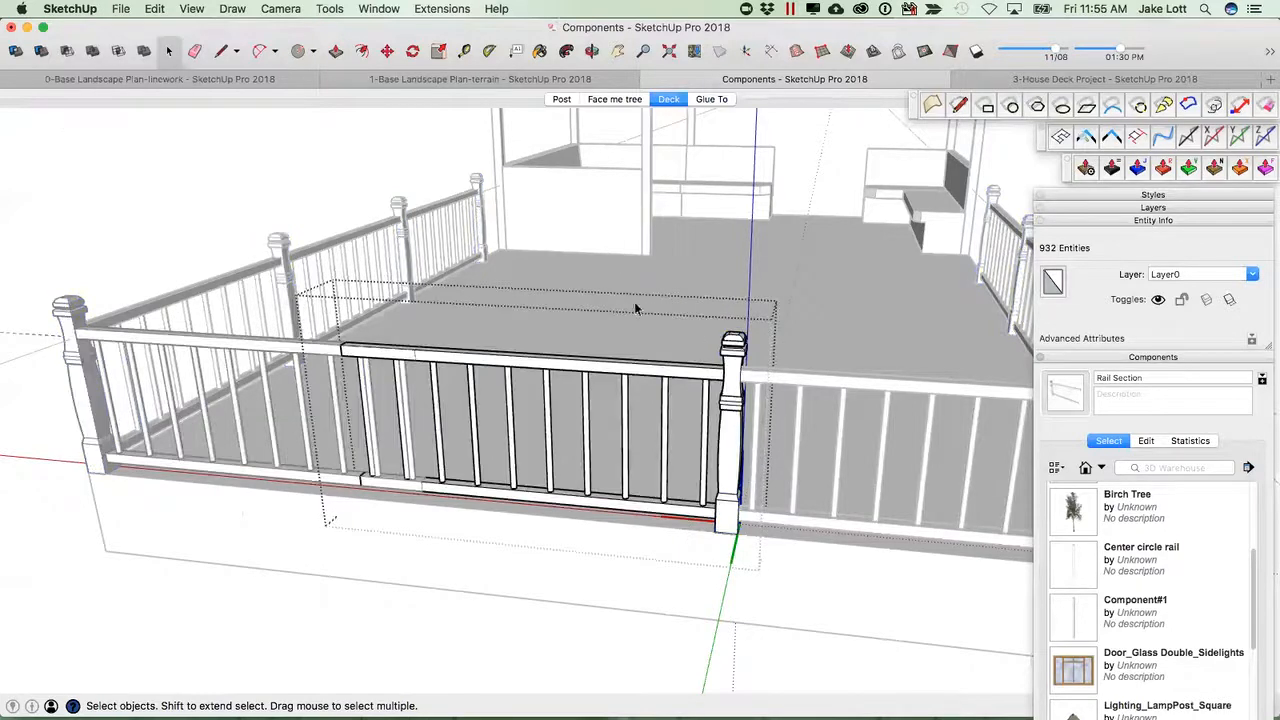
left_click(716, 238)
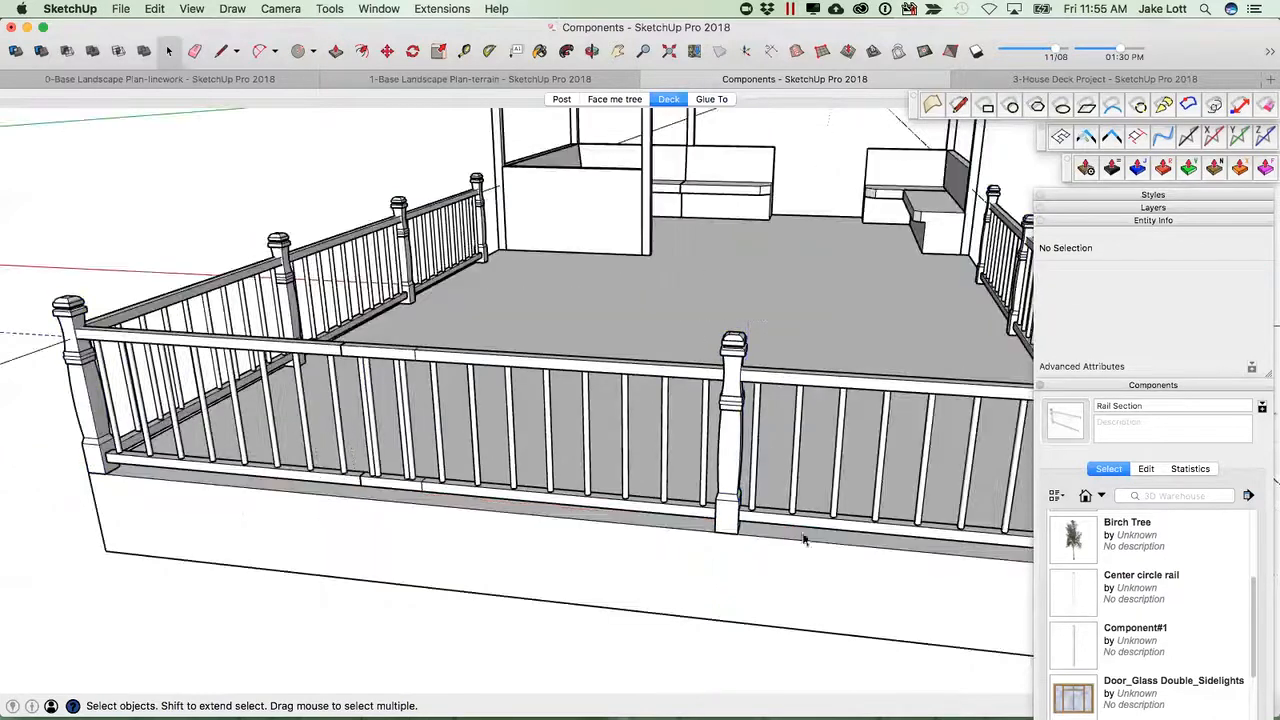
double_click(729, 487)
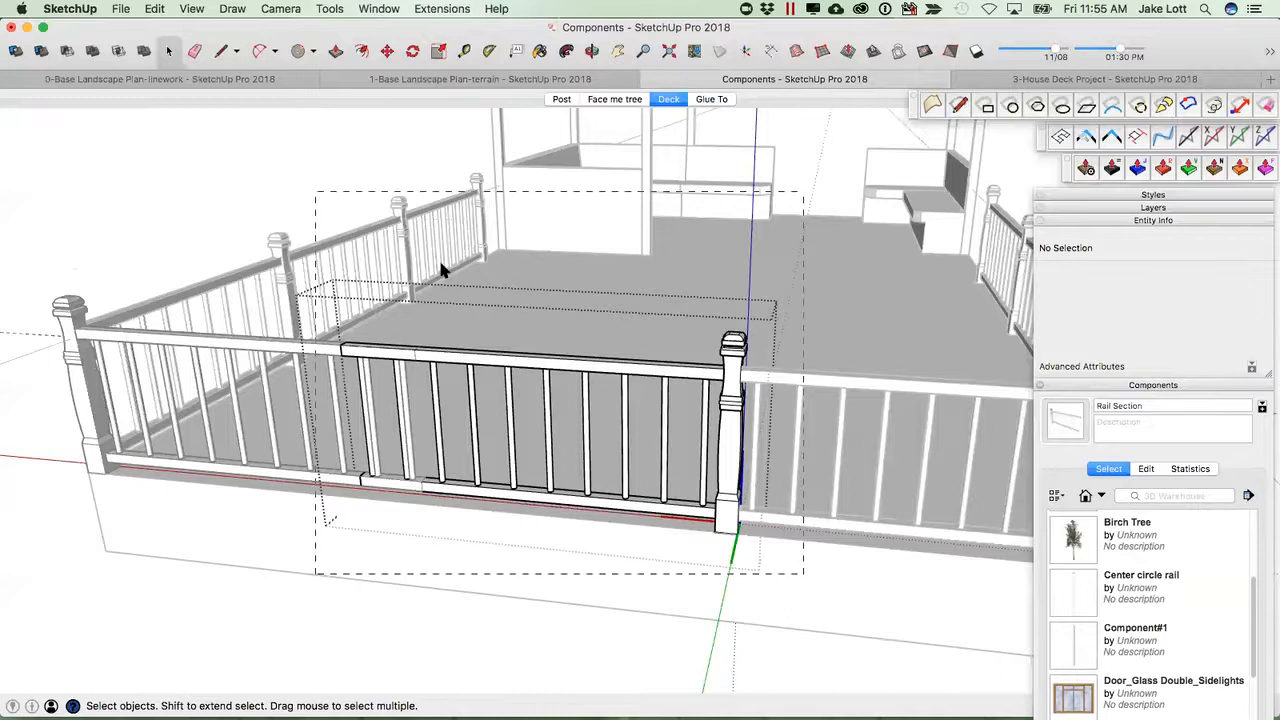
key("super+a")
right_click(731, 361)
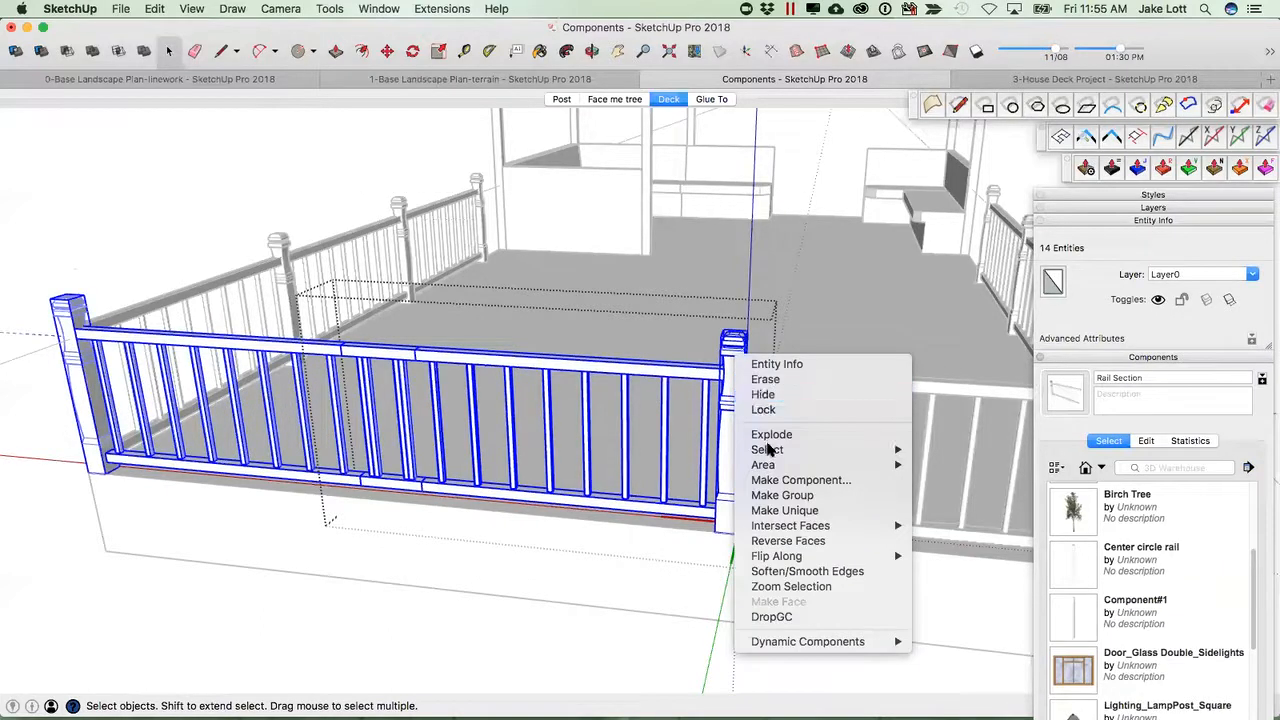
left_click(784, 510)
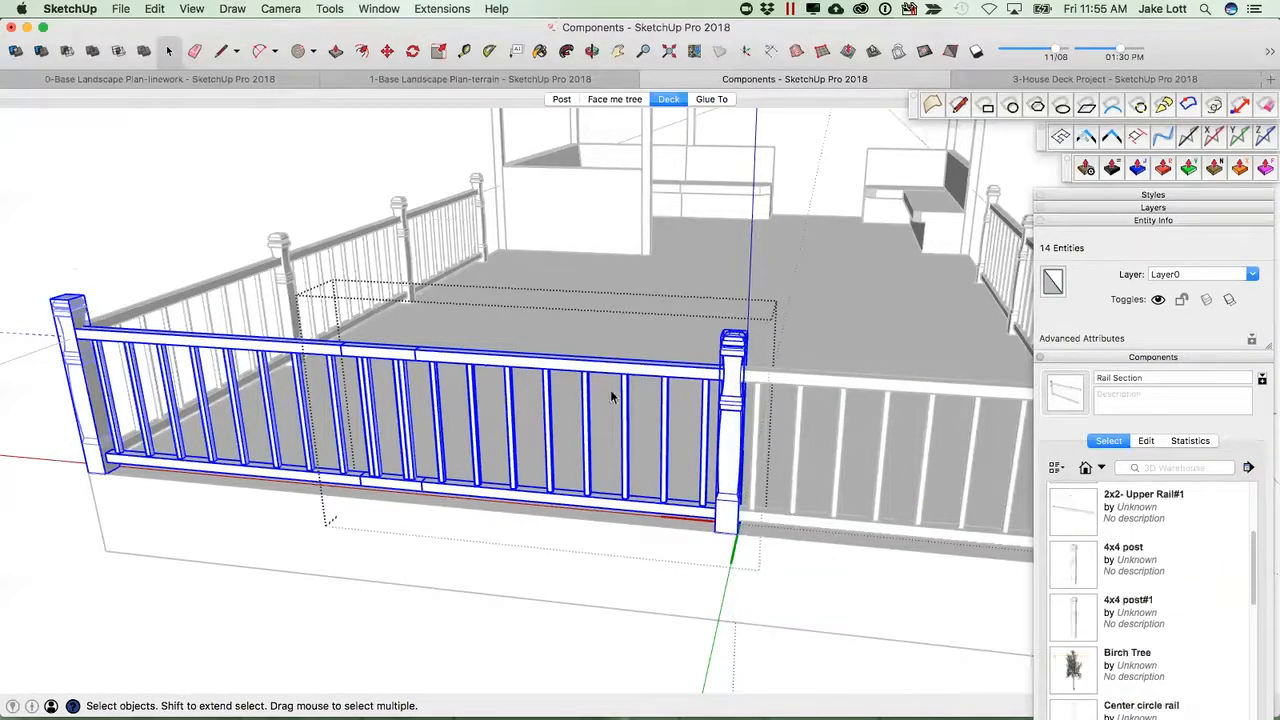
Rename the upper rail's definition to 2x2- Upper Rail- opening and copy the suffix.
left_click(657, 372)
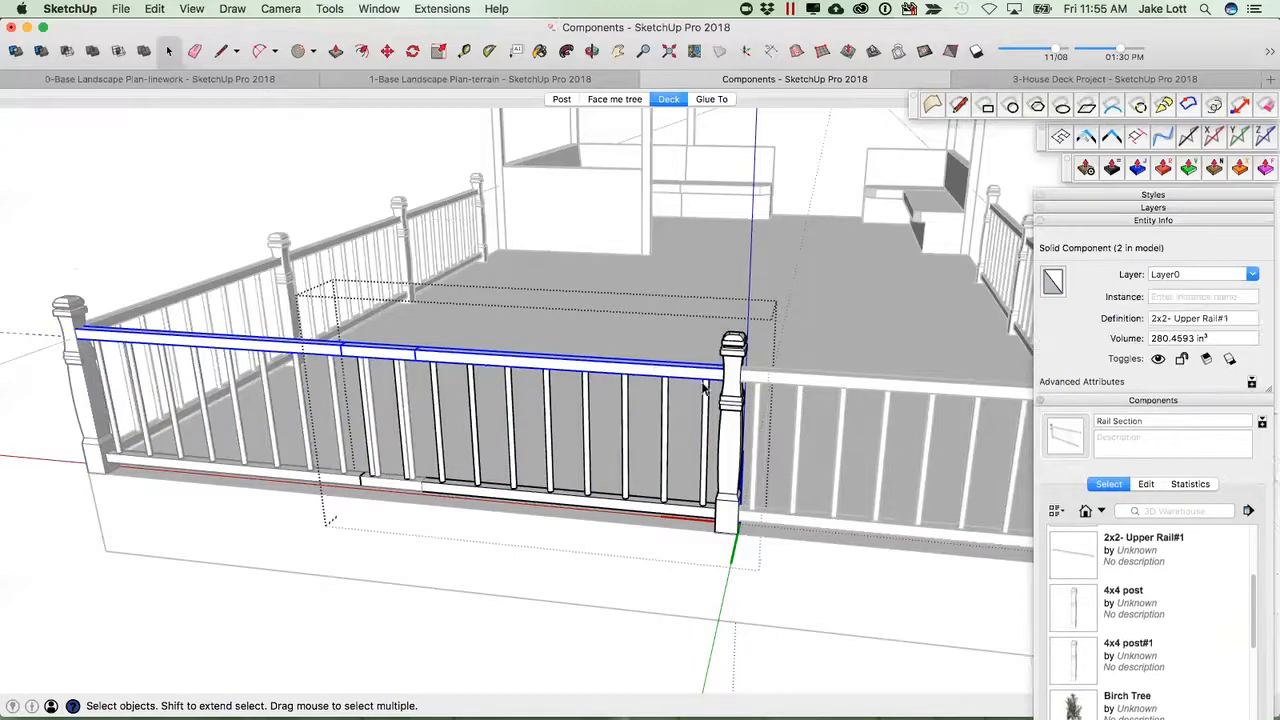
left_click(1227, 318)
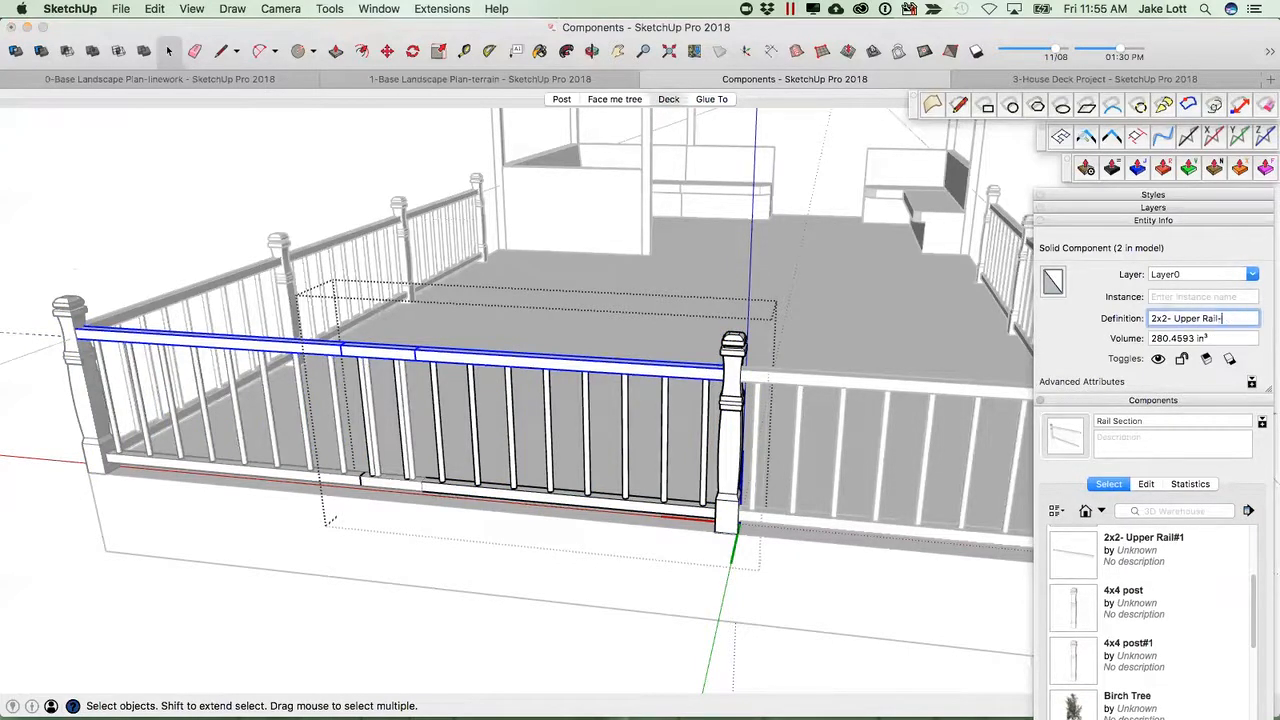
type("- opening")
left_click_drag(1227, 318, 1261, 319)
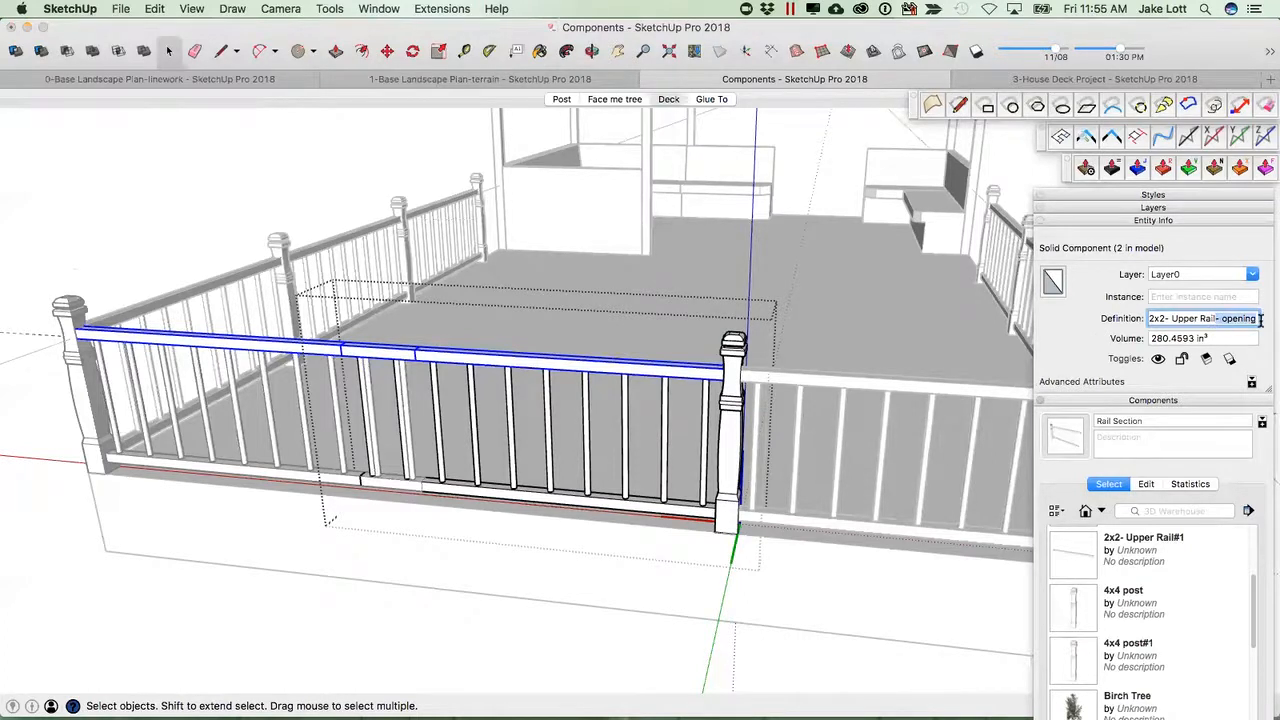
Rename the post's definition to 4x4 post- opening by pasting the suffix.
left_click(794, 421)
left_click(722, 413)
double_click(722, 412)
left_click(726, 414)
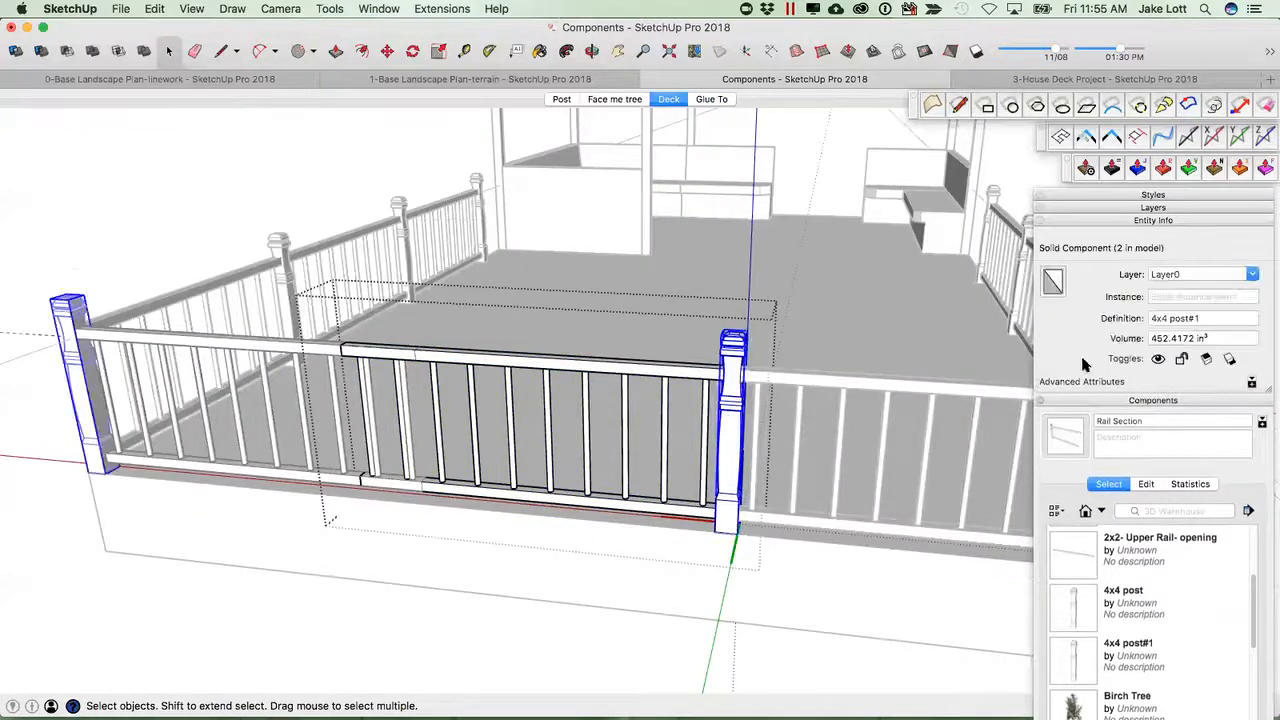
left_click(1199, 318)
key("BackSpace")
key("BackSpace")
key("super+v")
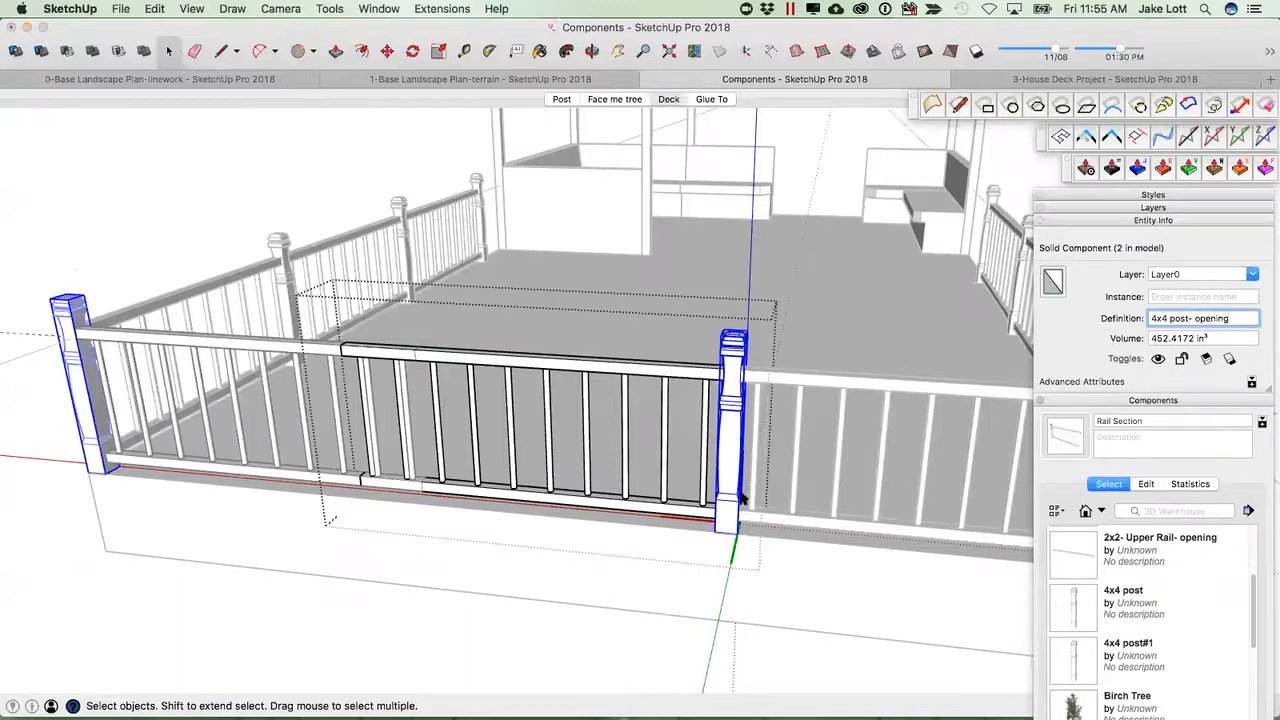
Rename the lower rail's definition to 2x2- Lower Rail- opening.
left_click(678, 519)
left_click(1229, 320)
key("BackSpace")
key("BackSpace")
key("super+v")
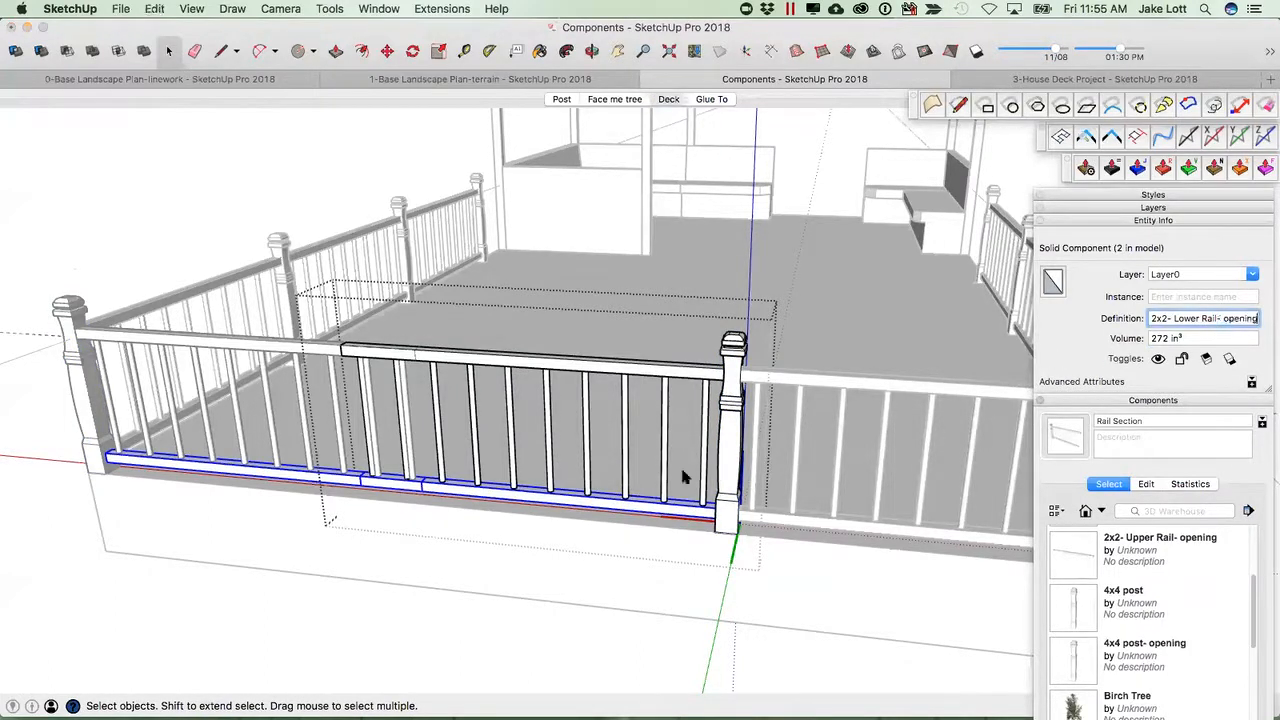
Rename the baluster's definition to Center circle rail- opening.
left_click(622, 452)
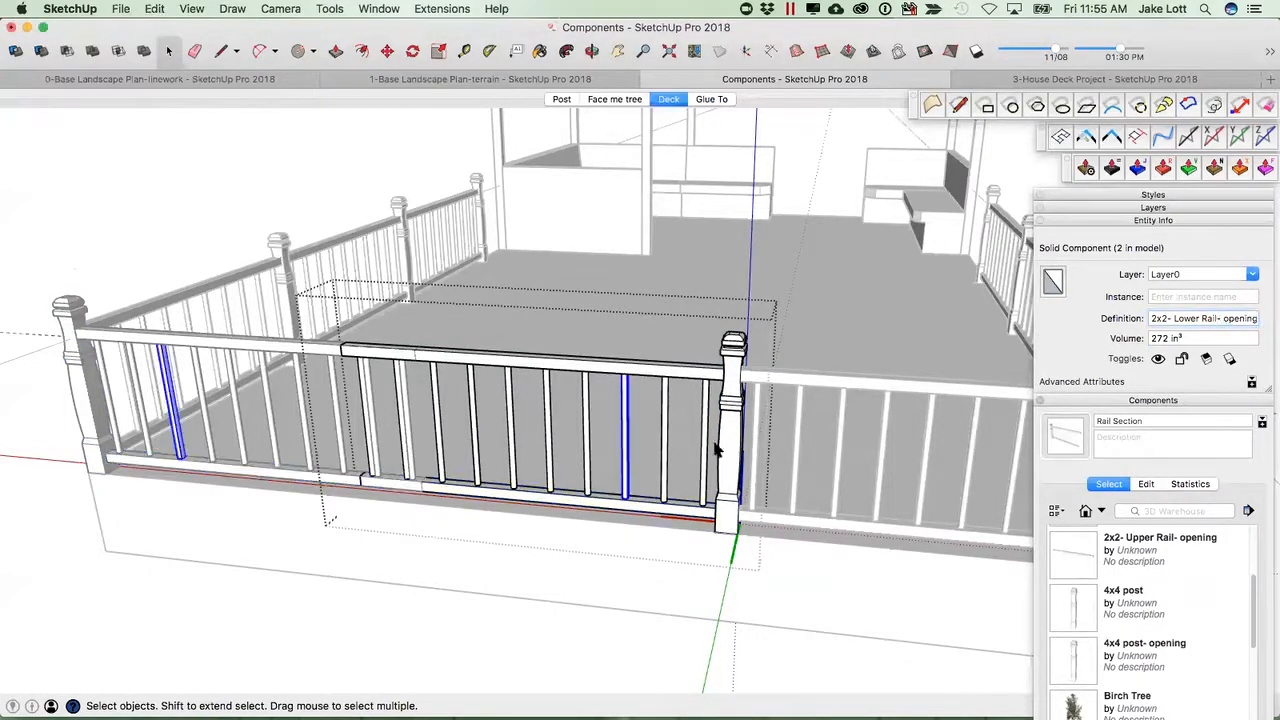
left_click(1222, 320)
key("BackSpace")
key("BackSpace")
key("super+v")
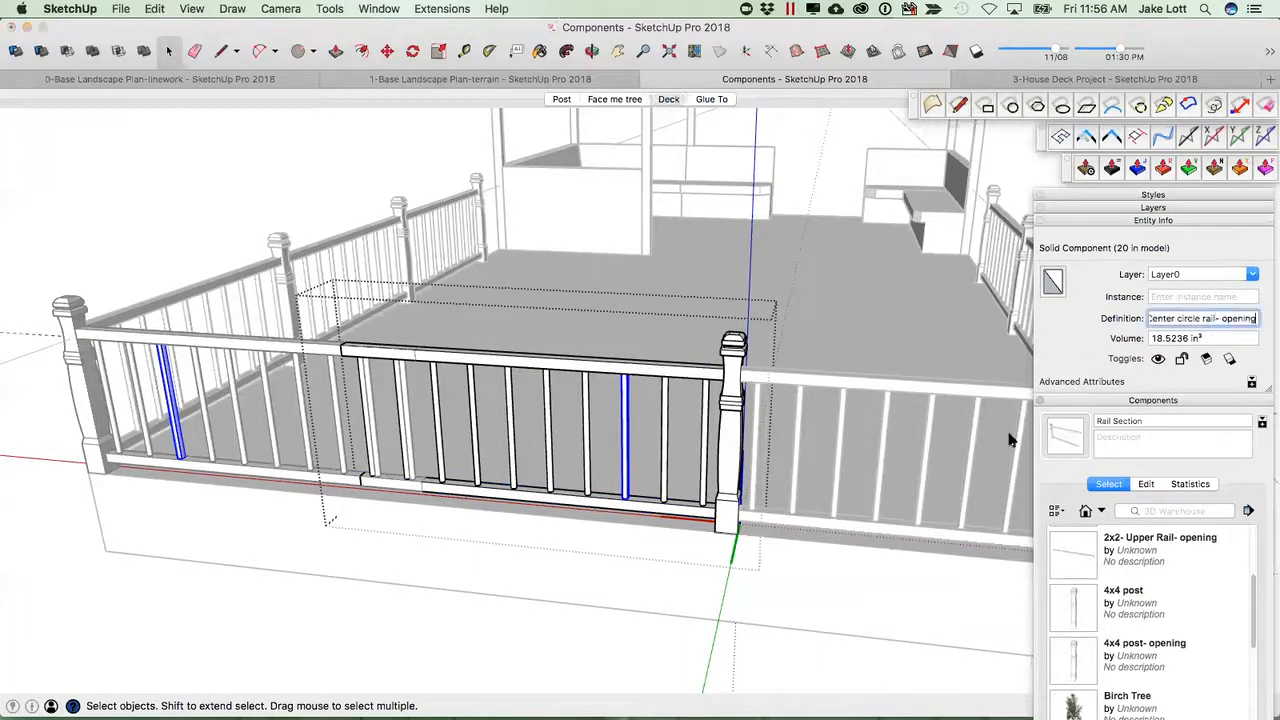
Open the upper rail in the opening section and push/pull its end face back to shorten it for a gate opening.
left_click(665, 488)
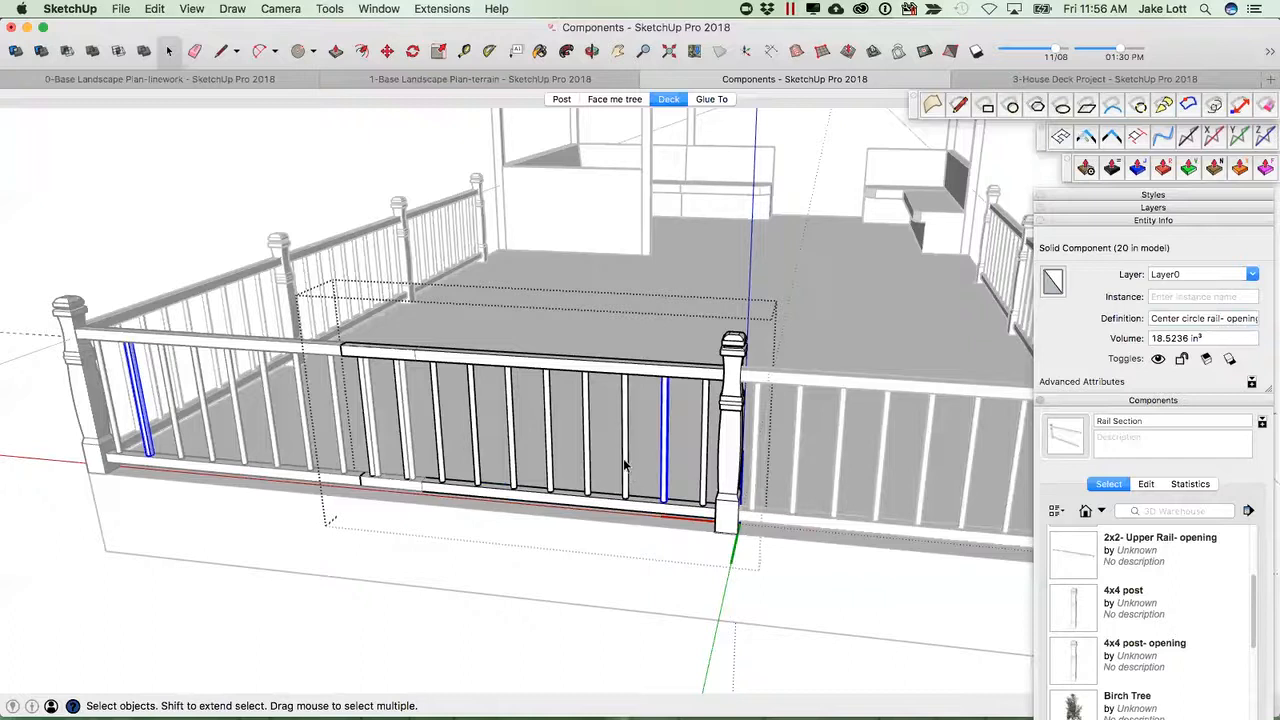
left_click(624, 464)
left_click(586, 444)
left_click(543, 440)
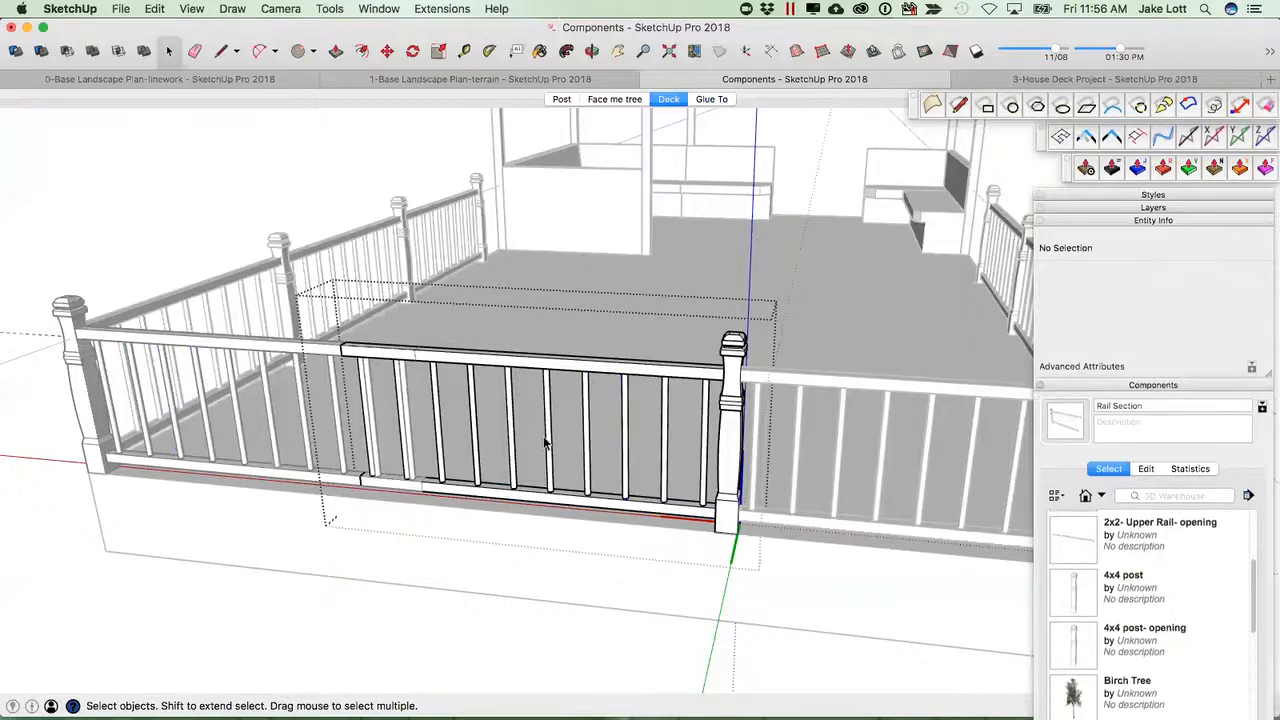
left_click(546, 443)
scroll(582, 462, "down", 3)
middle_click_drag(585, 420, 722, 430)
scroll(722, 430, "up", 3)
left_click(607, 450)
middle_click_drag(607, 450, 771, 400)
double_click(868, 374)
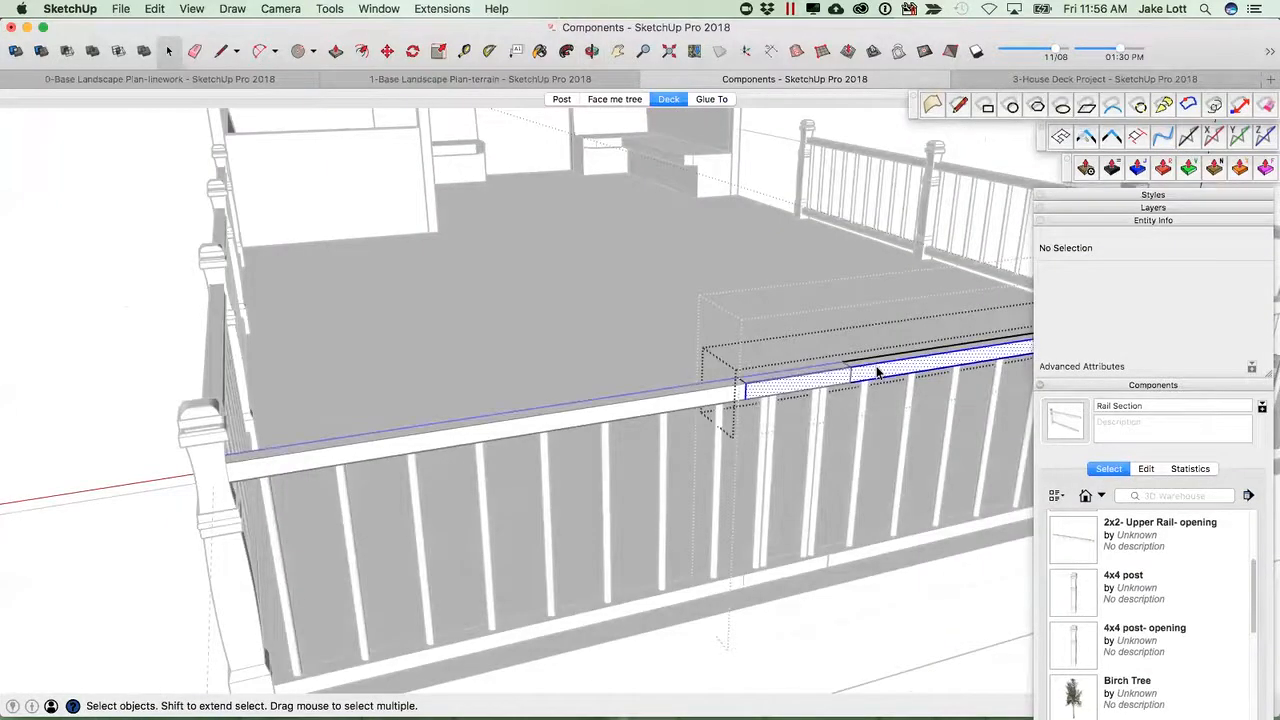
scroll(871, 377, "down", 2)
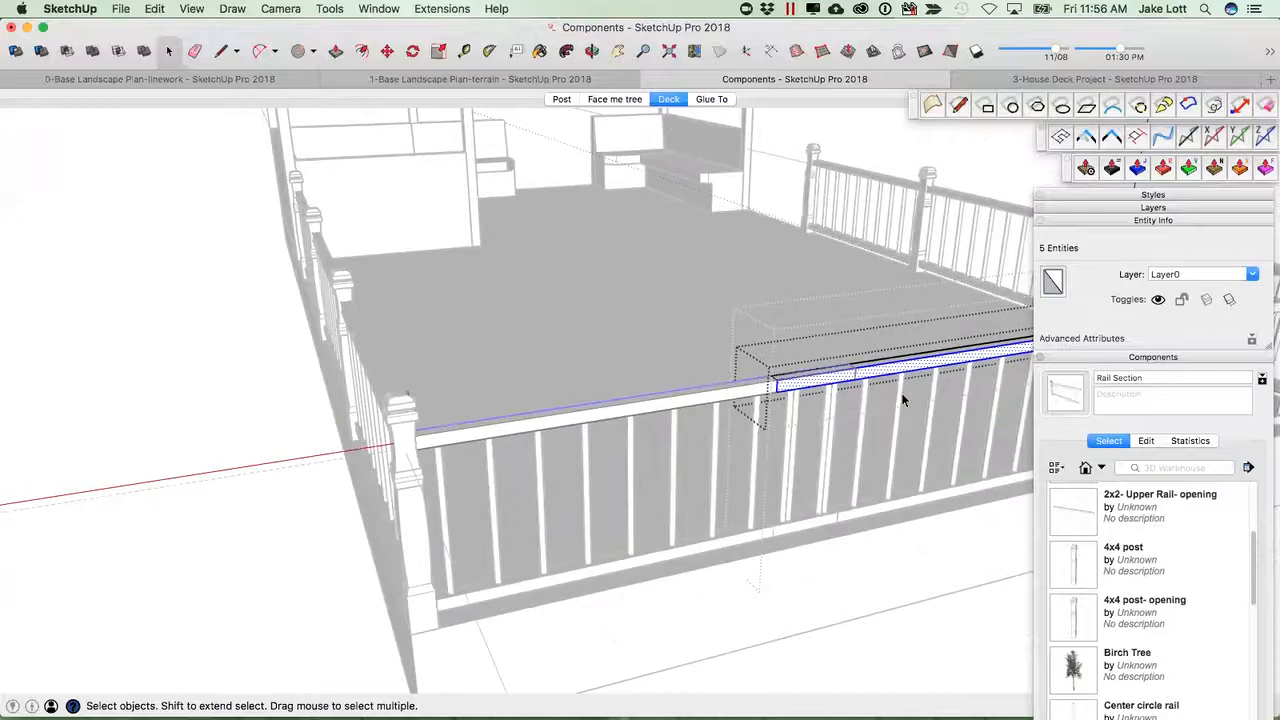
left_click(902, 400)
key("p")
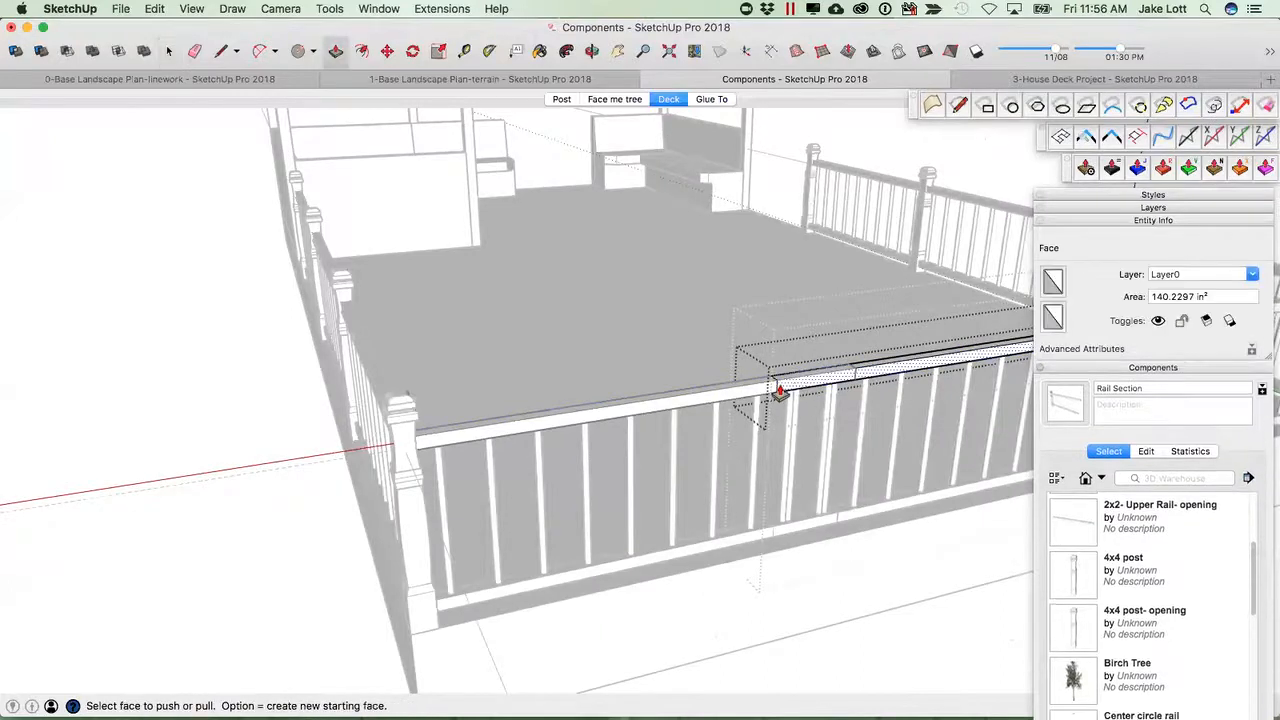
middle_click_drag(818, 388, 606, 392)
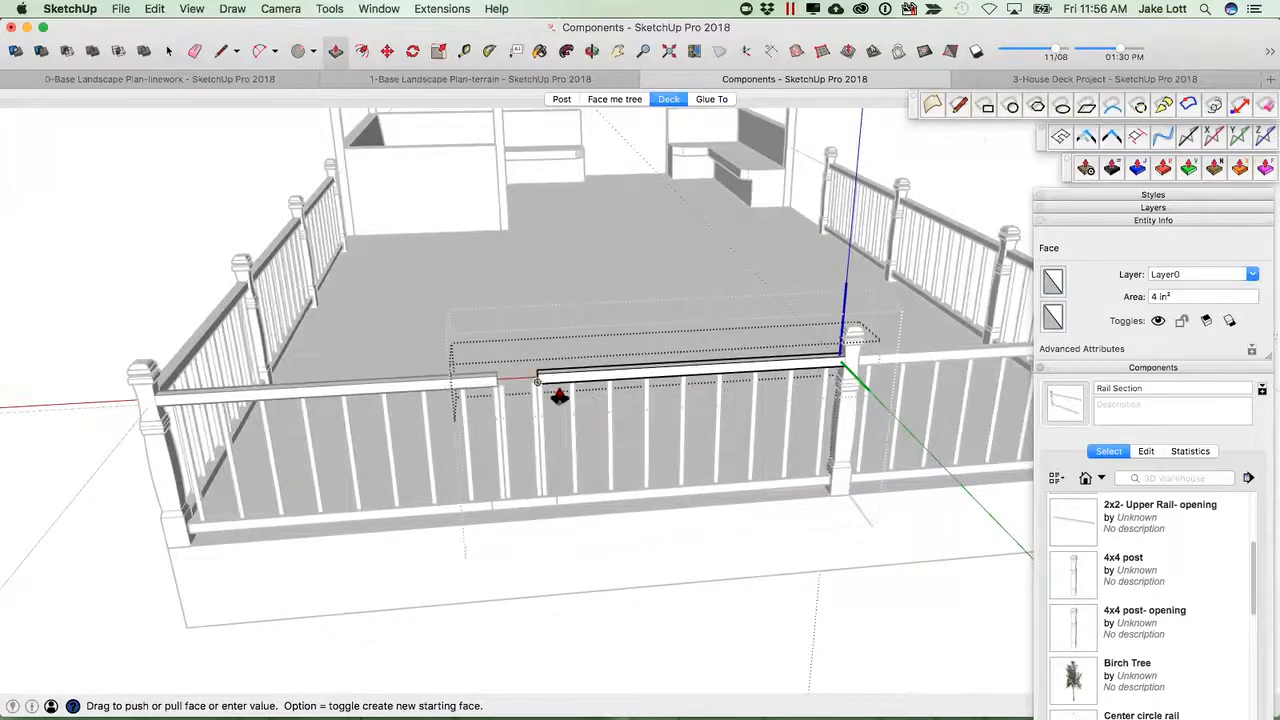
left_click(615, 390)
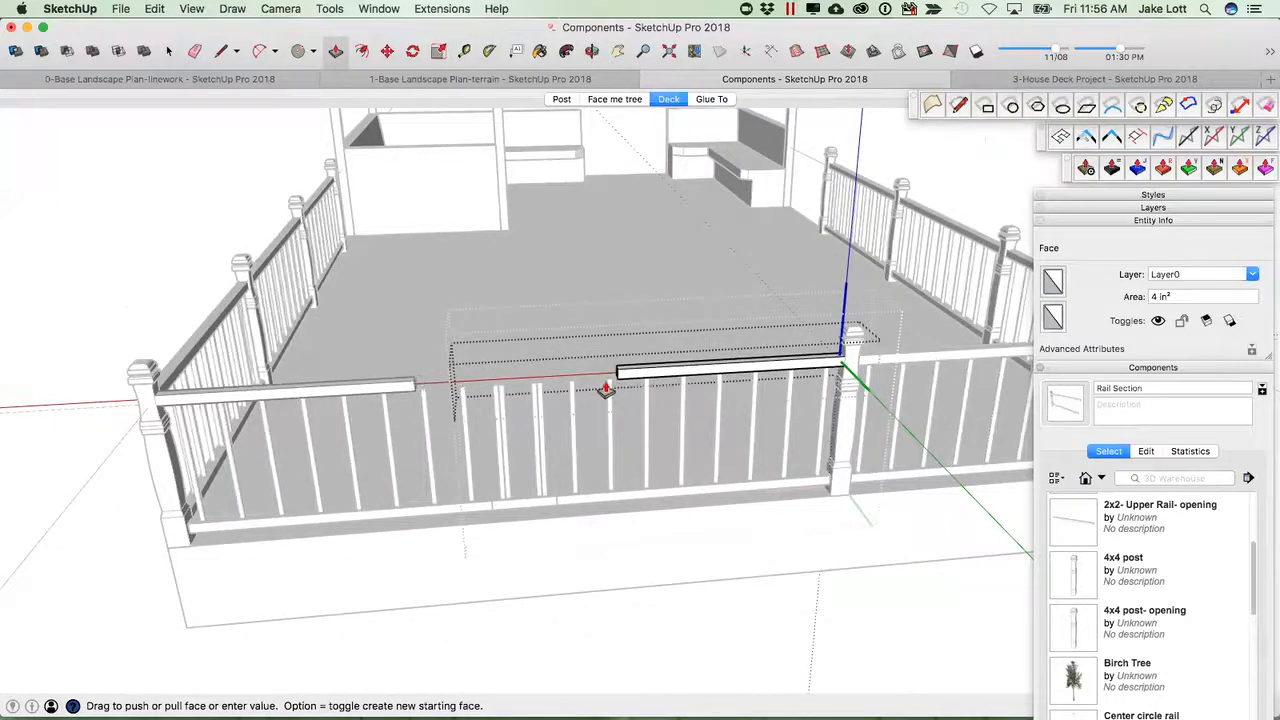
Push/pull the lower rail's end face back in the opening section to match the shortened upper rail.
scroll(543, 391, "up", 1)
middle_click_drag(651, 366, 600, 383)
left_click(600, 400)
middle_click_drag(568, 440, 486, 514)
key("space")
key("p")
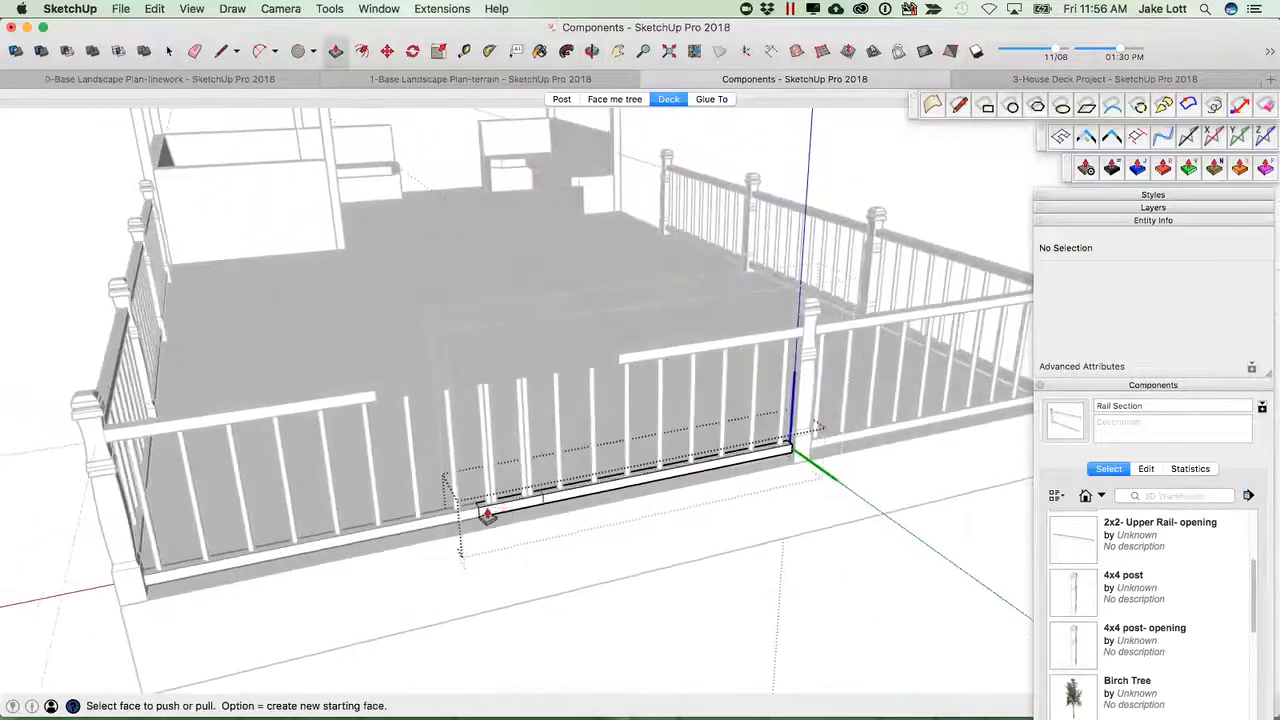
left_click(478, 519)
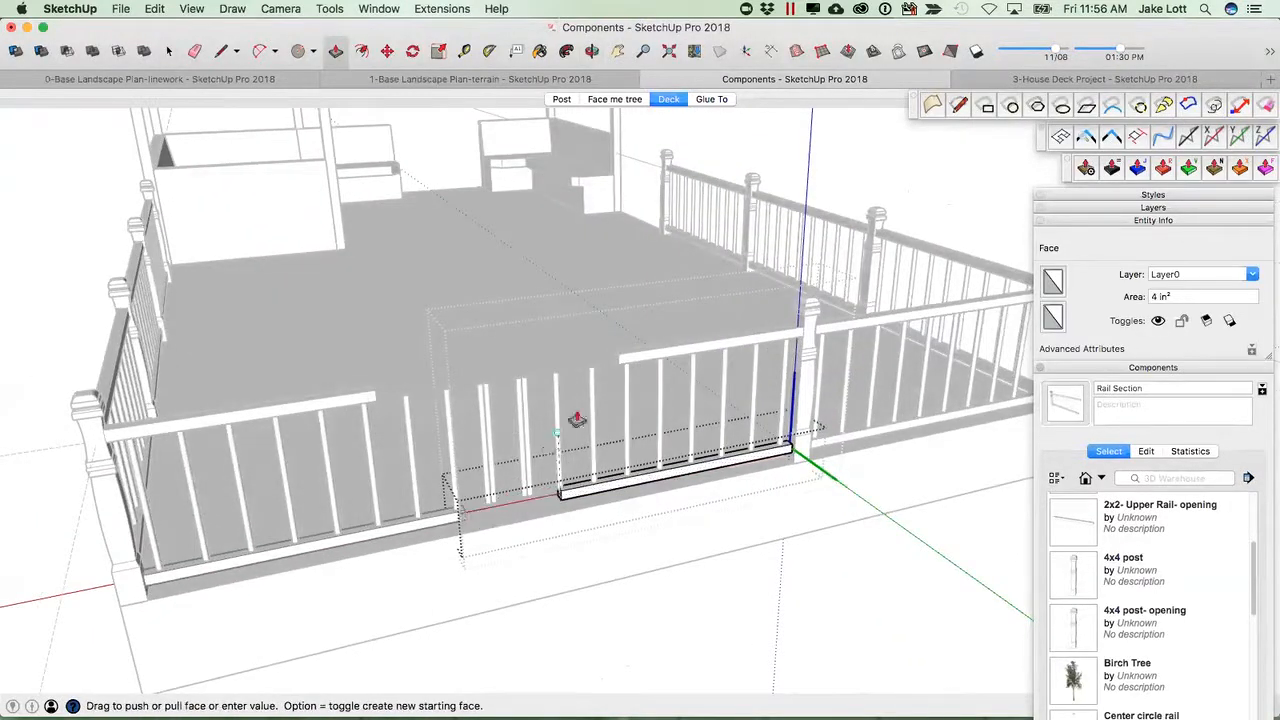
left_click(620, 367)
middle_click_drag(528, 491, 484, 404)
key("space")
key("super+z")
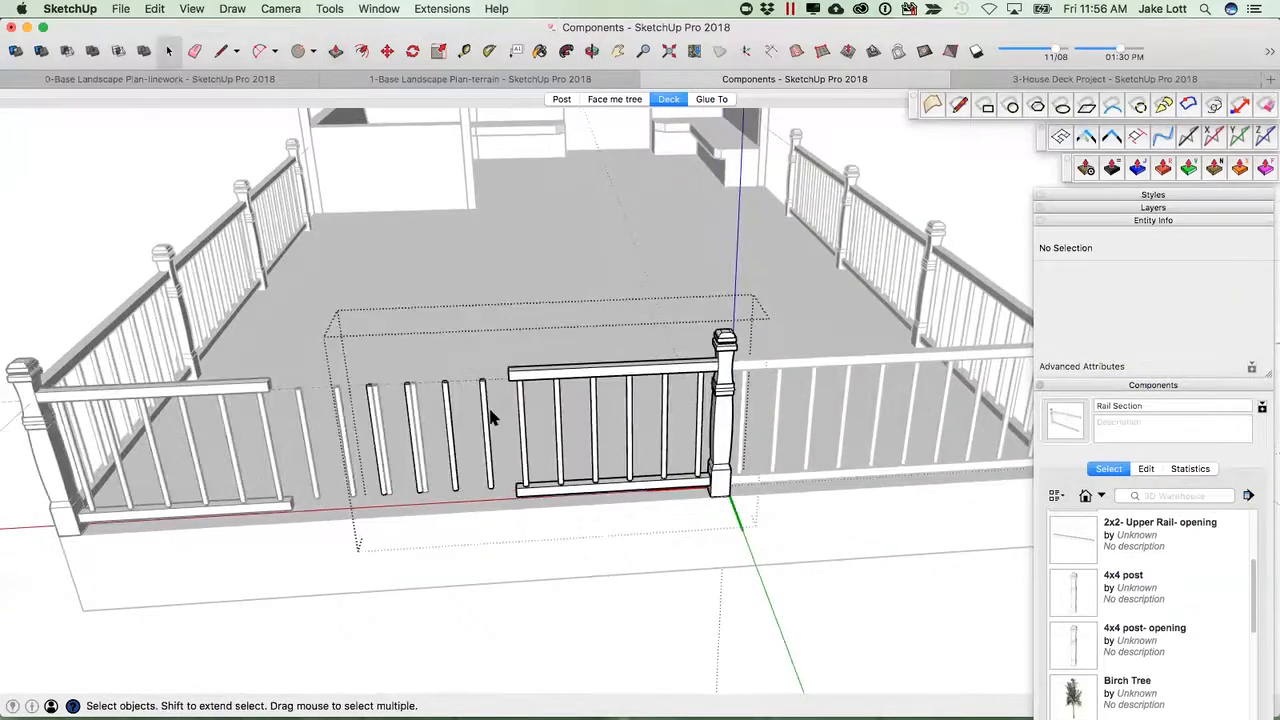
Delete the leftover balusters standing in the gate opening.
left_click_drag(356, 342, 500, 500)
key("Delete")
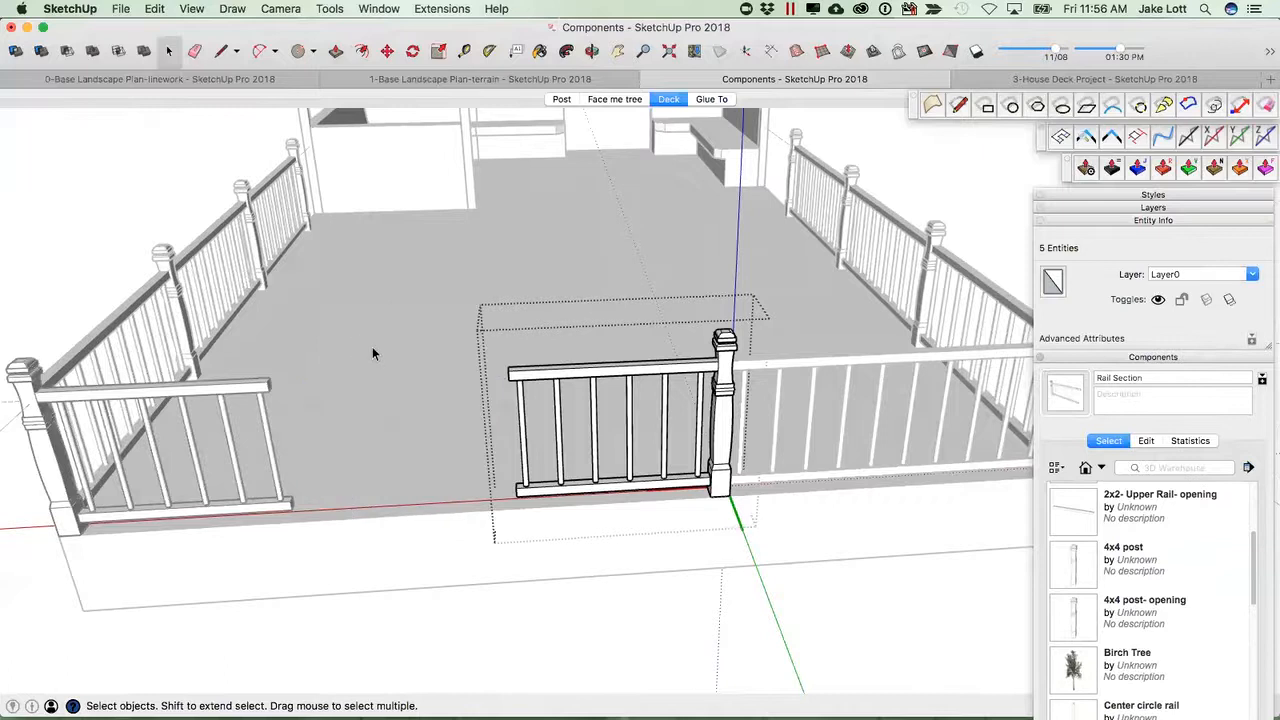
Copy the opening post to the end of the shortened rails and array it 2x.
middle_click_drag(637, 545, 535, 418)
left_click(580, 374)
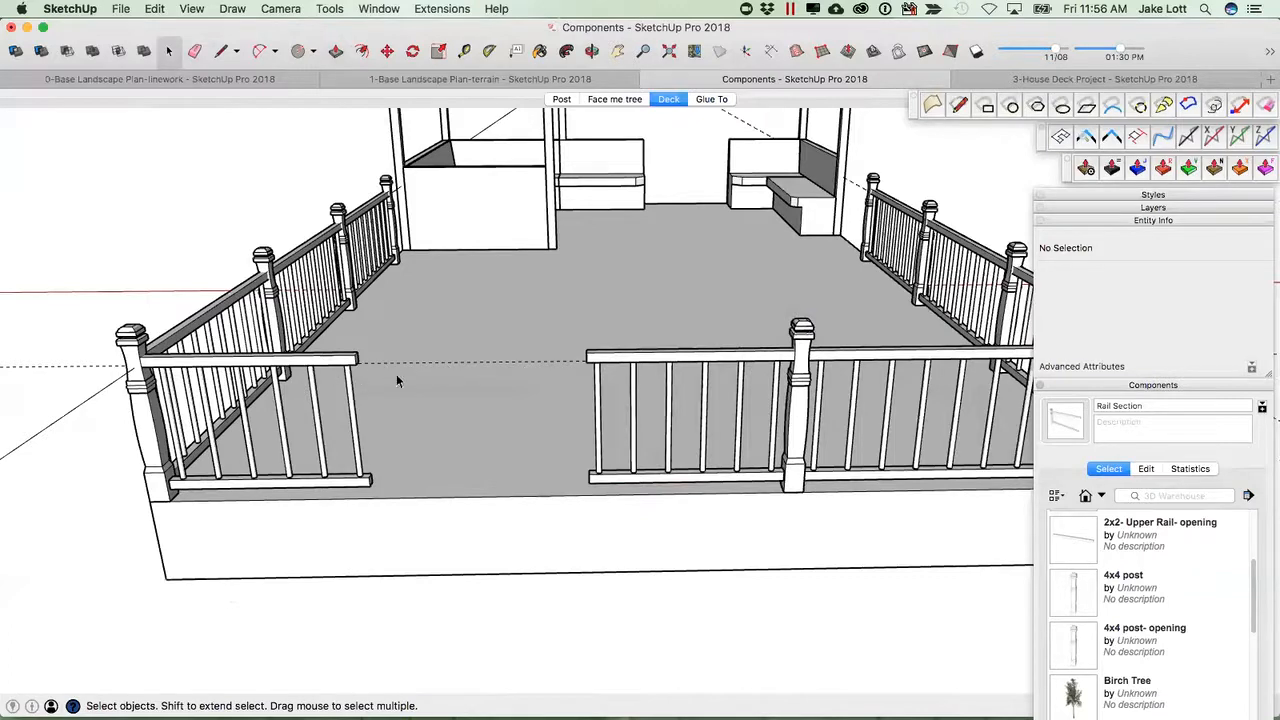
double_click(798, 345)
left_click(798, 352)
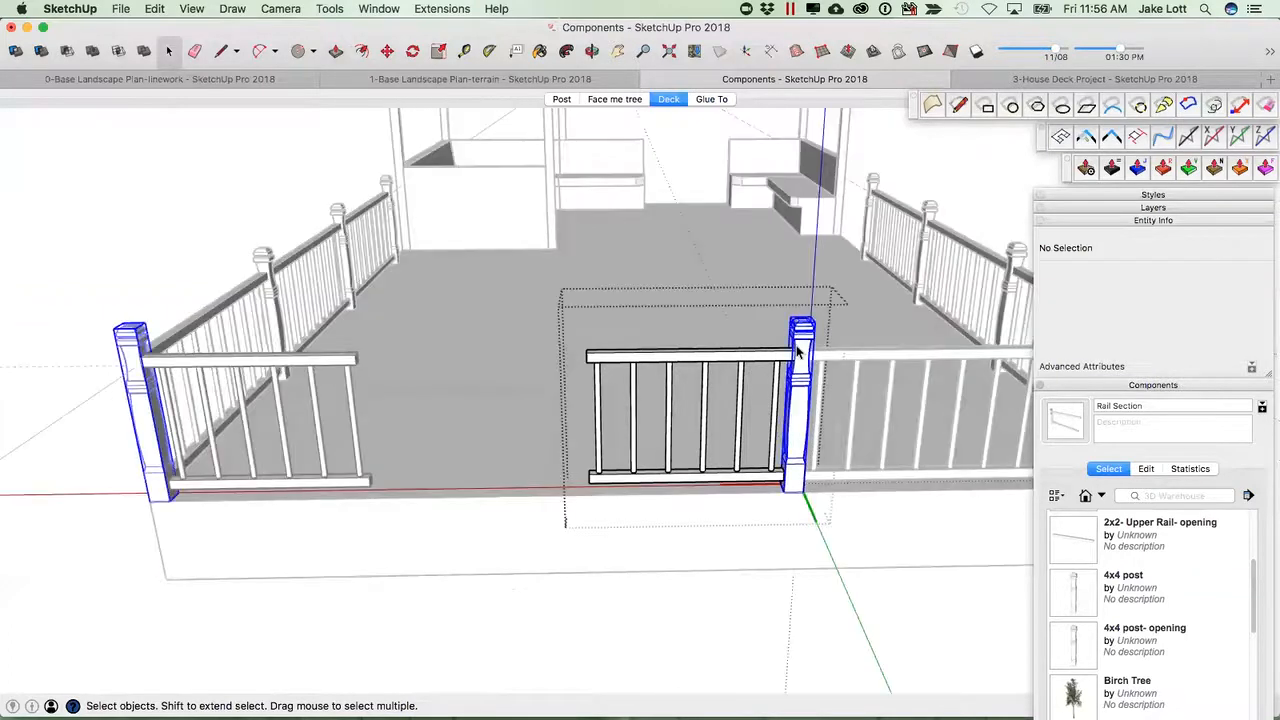
key("m")
scroll(800, 495, "up", 4)
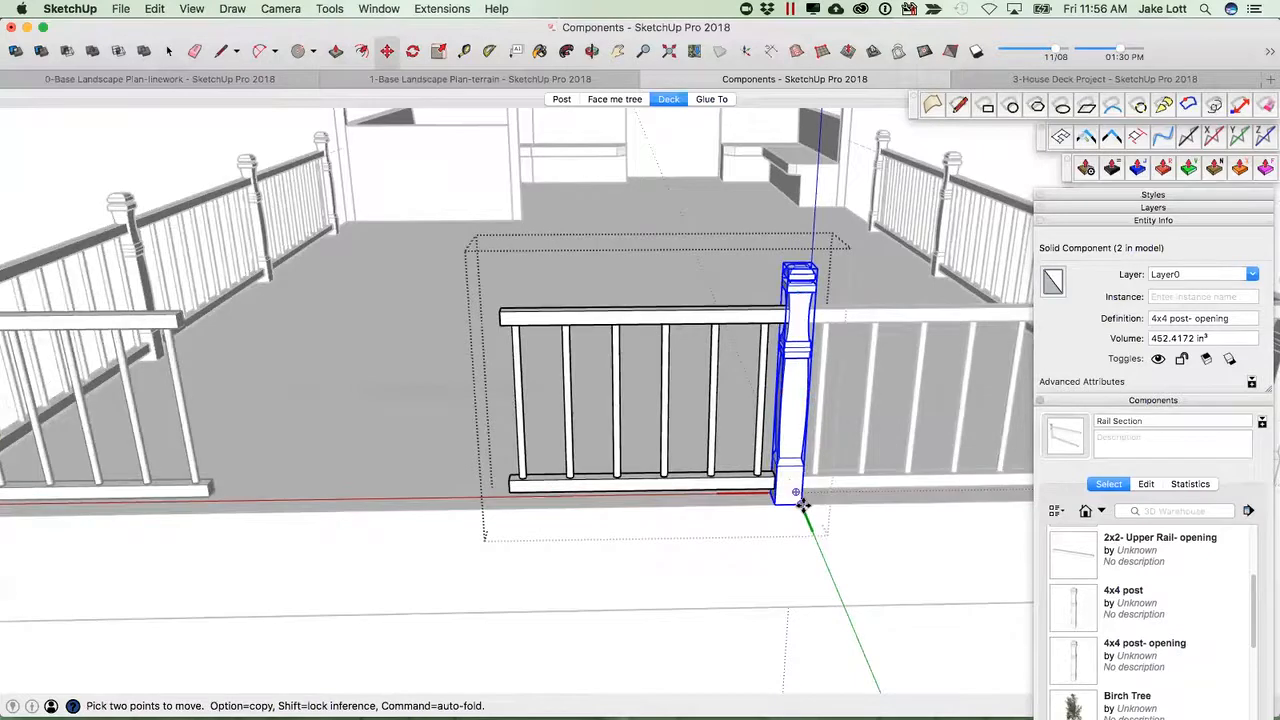
left_click(801, 505)
key("alt")
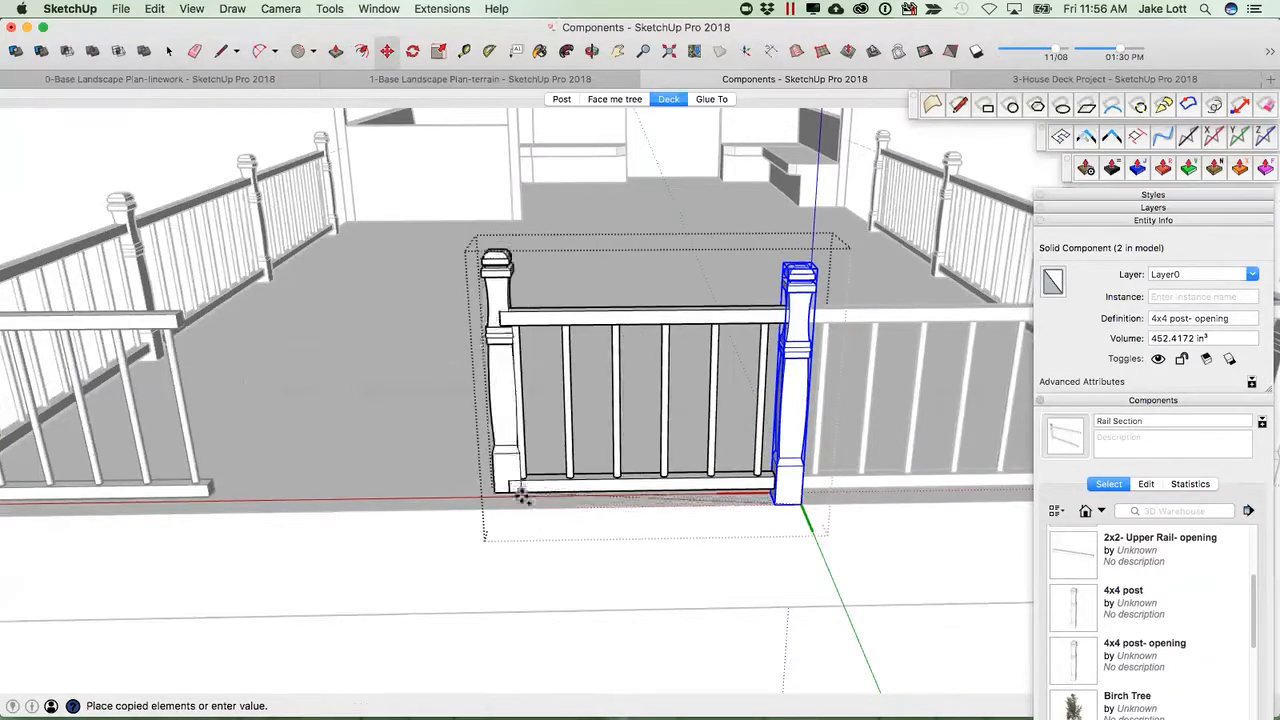
left_click(513, 503)
type("2x")
key("Return")
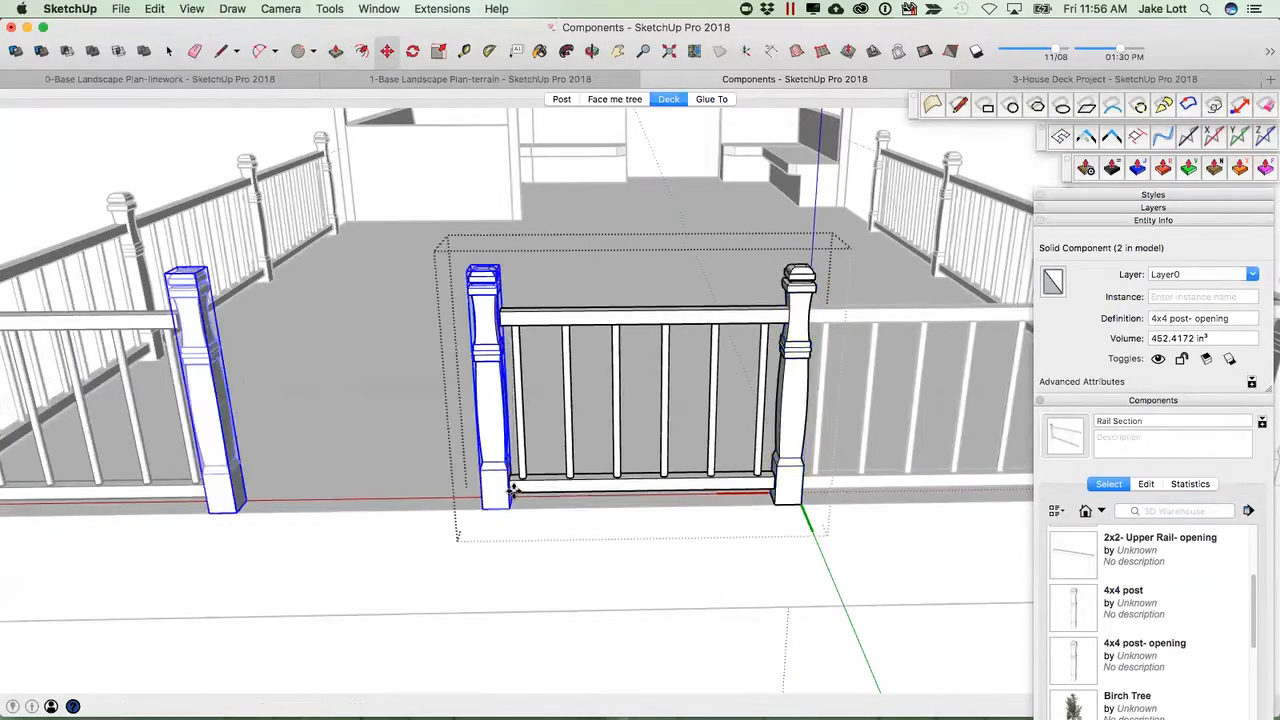
scroll(612, 489, "down", 4)
middle_click_drag(612, 489, 584, 495)
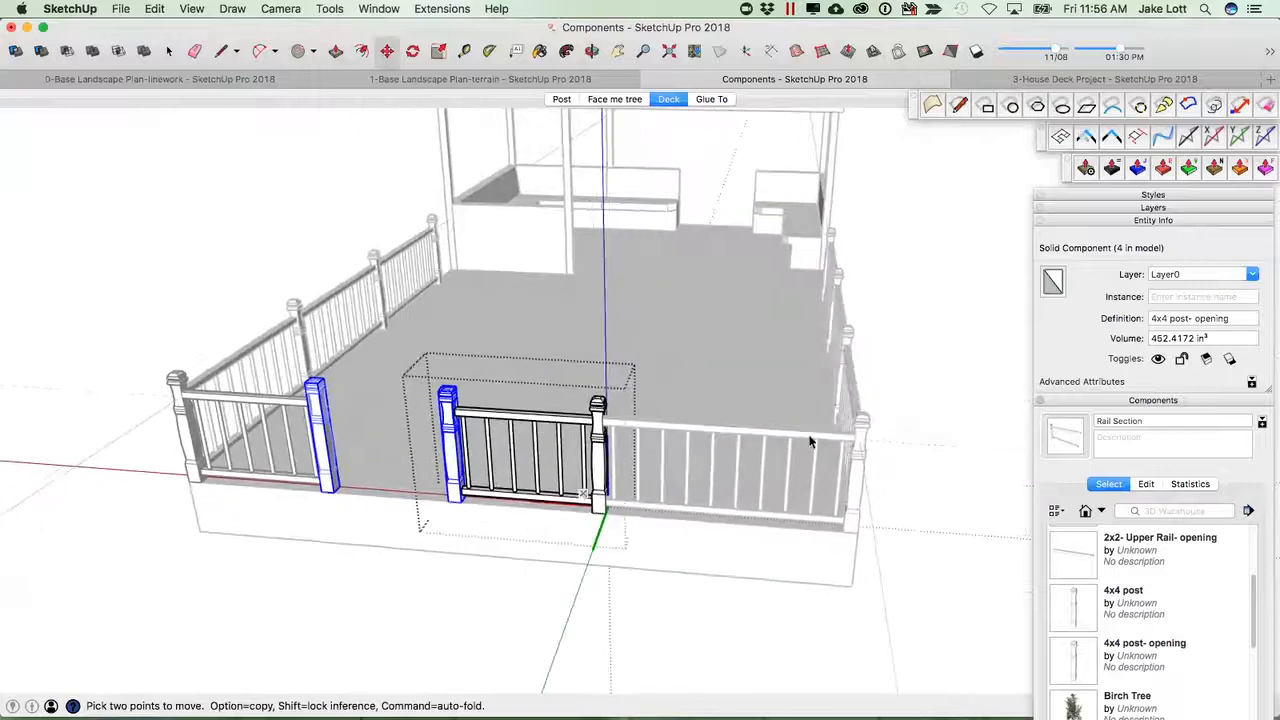
key("space")
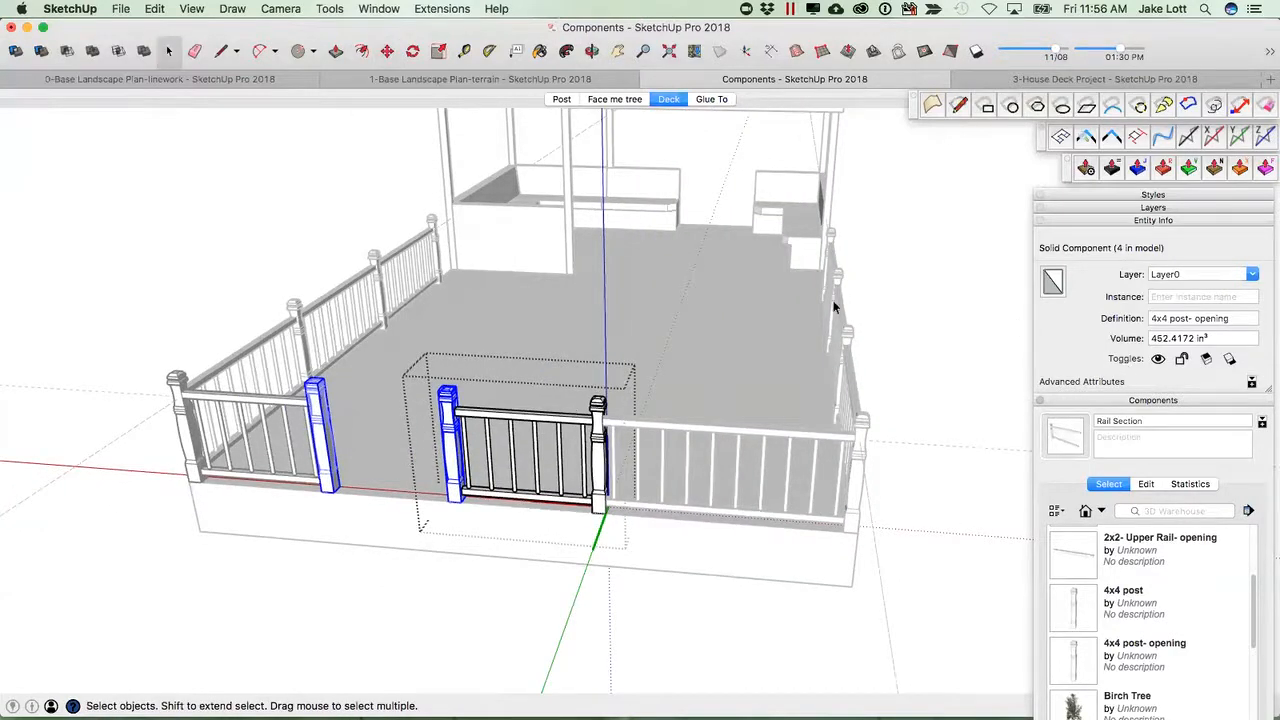
left_click(713, 380)
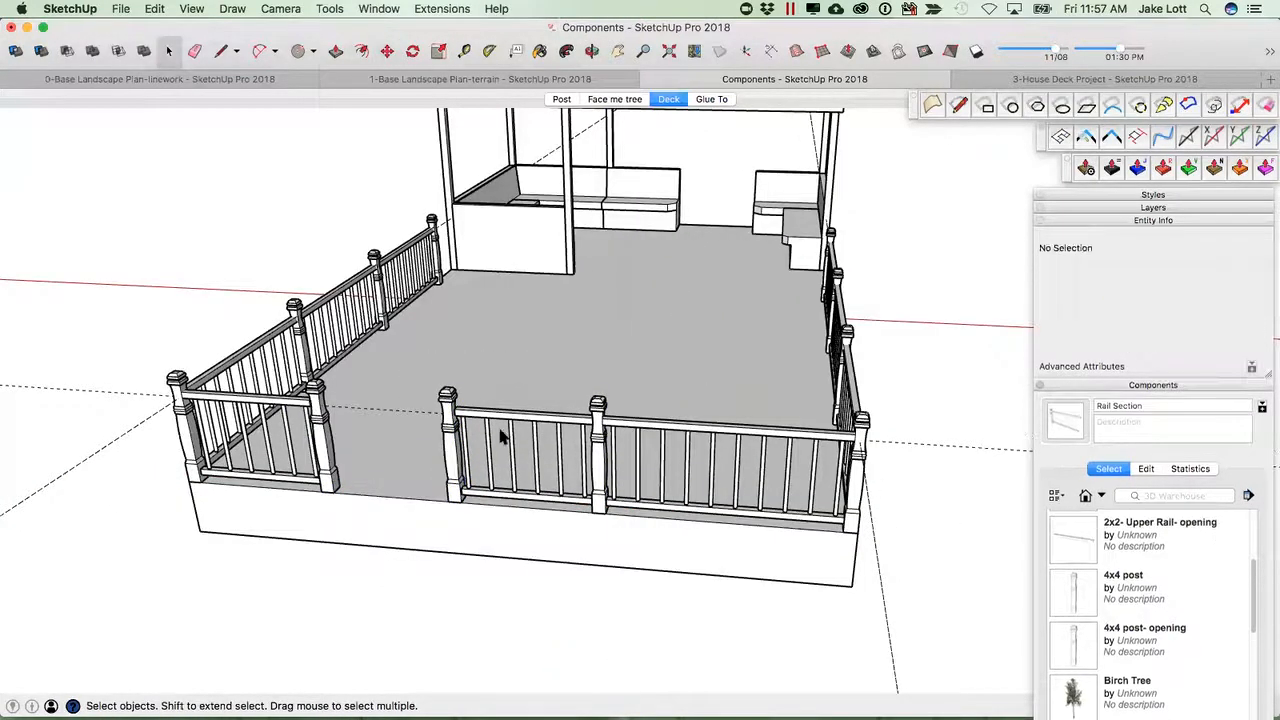
Erase the guide line running across the deck near the opening.
key("e")
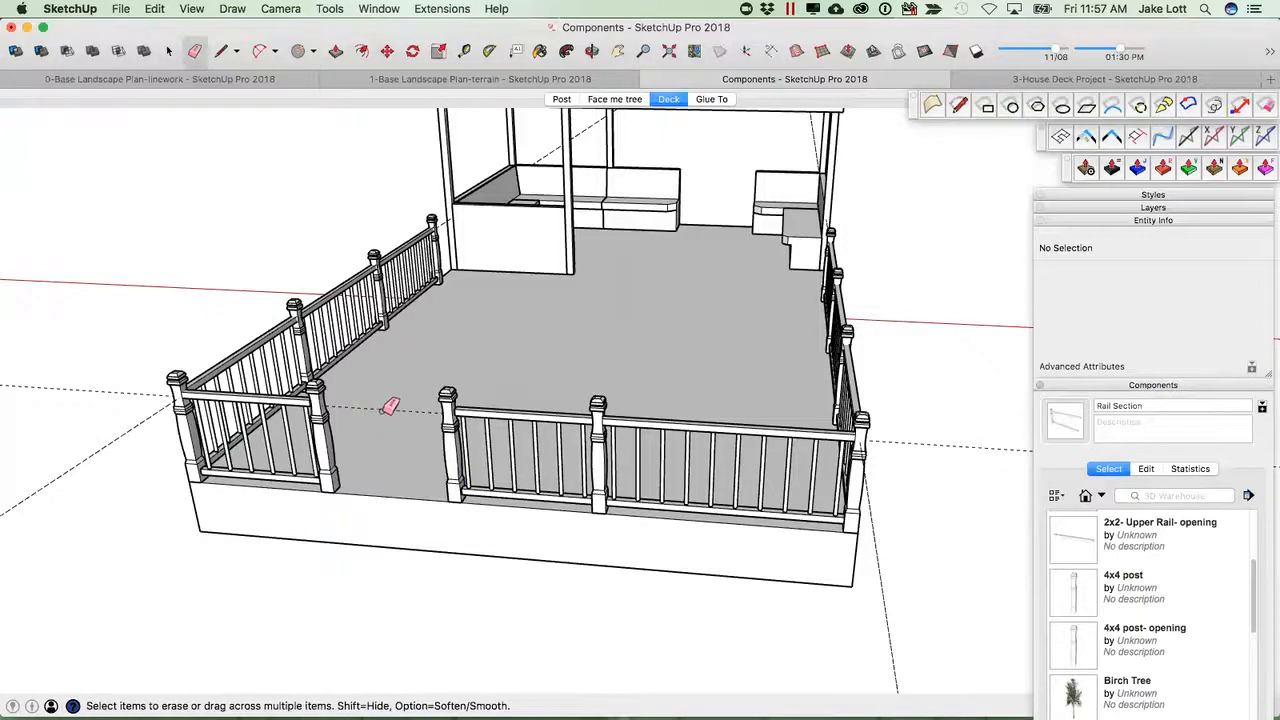
key("space")
double_click(384, 411)
key("e")
left_click(388, 407)
key("space")
left_click(481, 350)
mouse_move(508, 420)
middle_mouse_down()
mouse_move(798, 367)
mouse_move(909, 363)
mouse_move(451, 374)
mouse_move(574, 366)
mouse_move(463, 378)
mouse_move(491, 421)
middle_mouse_up()
scroll(690, 370, "up", 10)
scroll(491, 421, "down", 10)
middle_click_drag(320, 388, 378, 390)
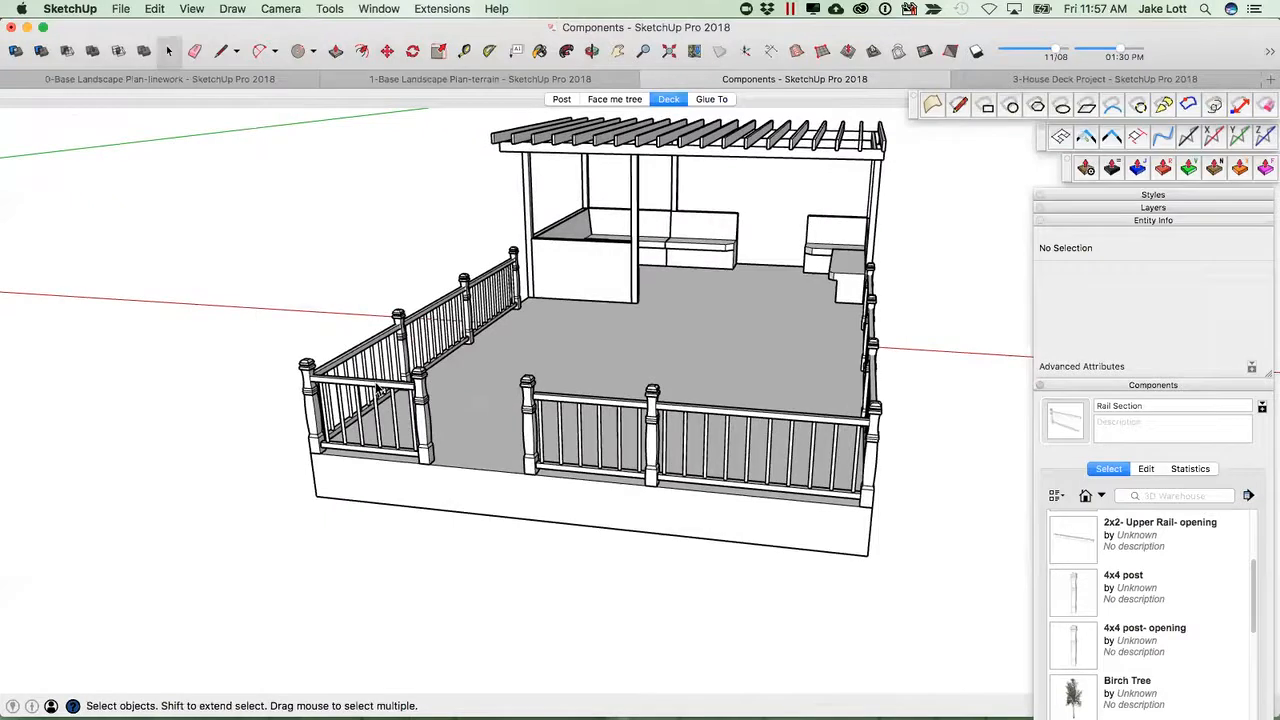
Inspect a rail section on the long side to check which upper rail definition it uses.
scroll(455, 421, "up", 4)
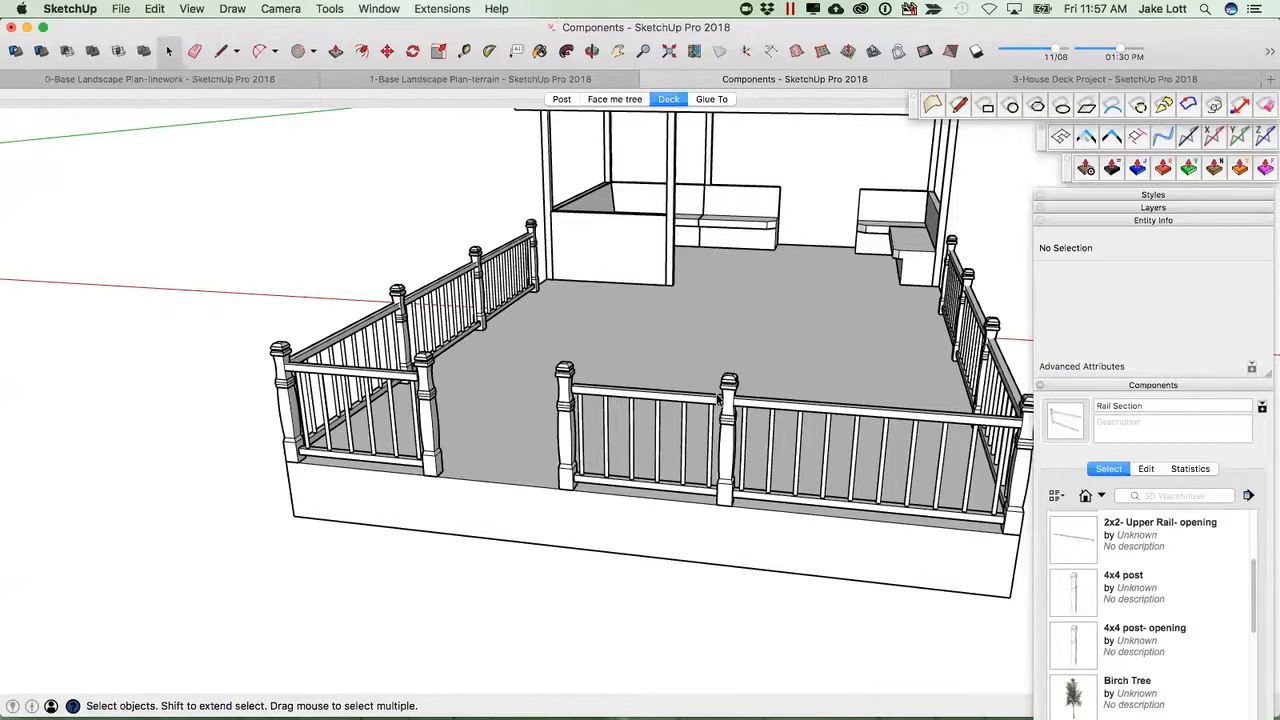
scroll(720, 398, "down", 4)
middle_click_drag(720, 398, 486, 346)
scroll(501, 341, "up", 5)
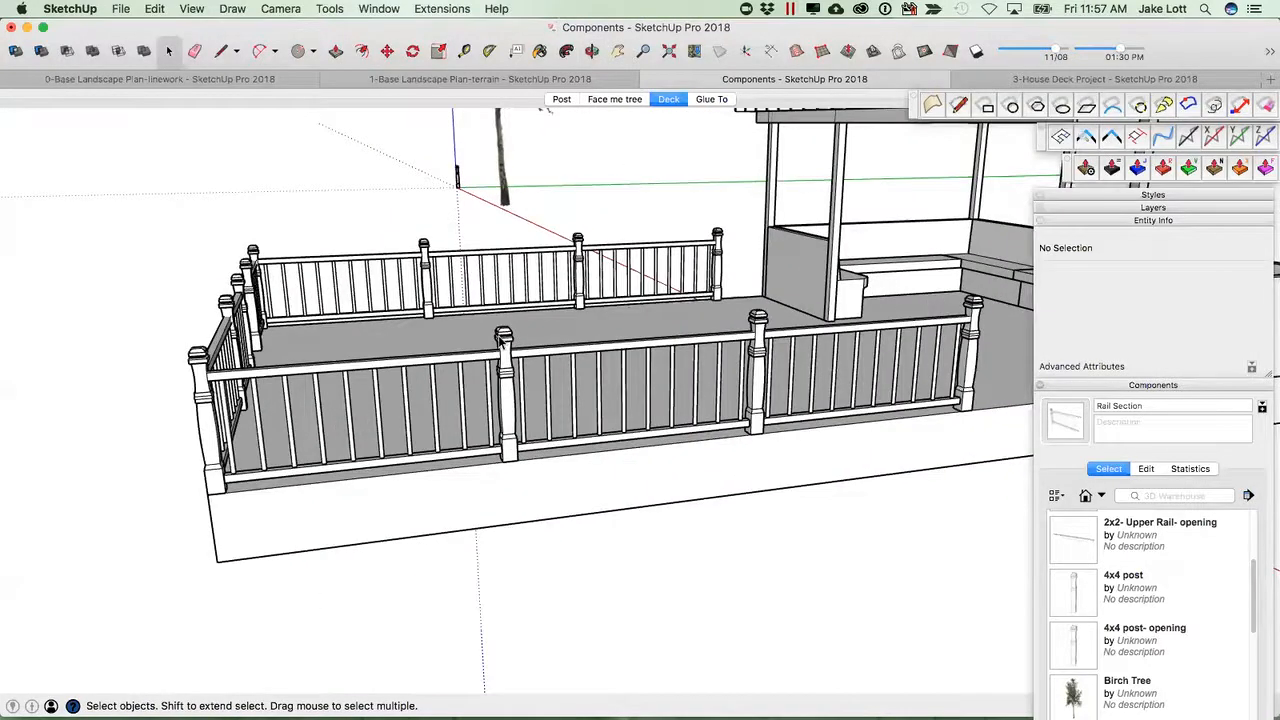
left_click(501, 341)
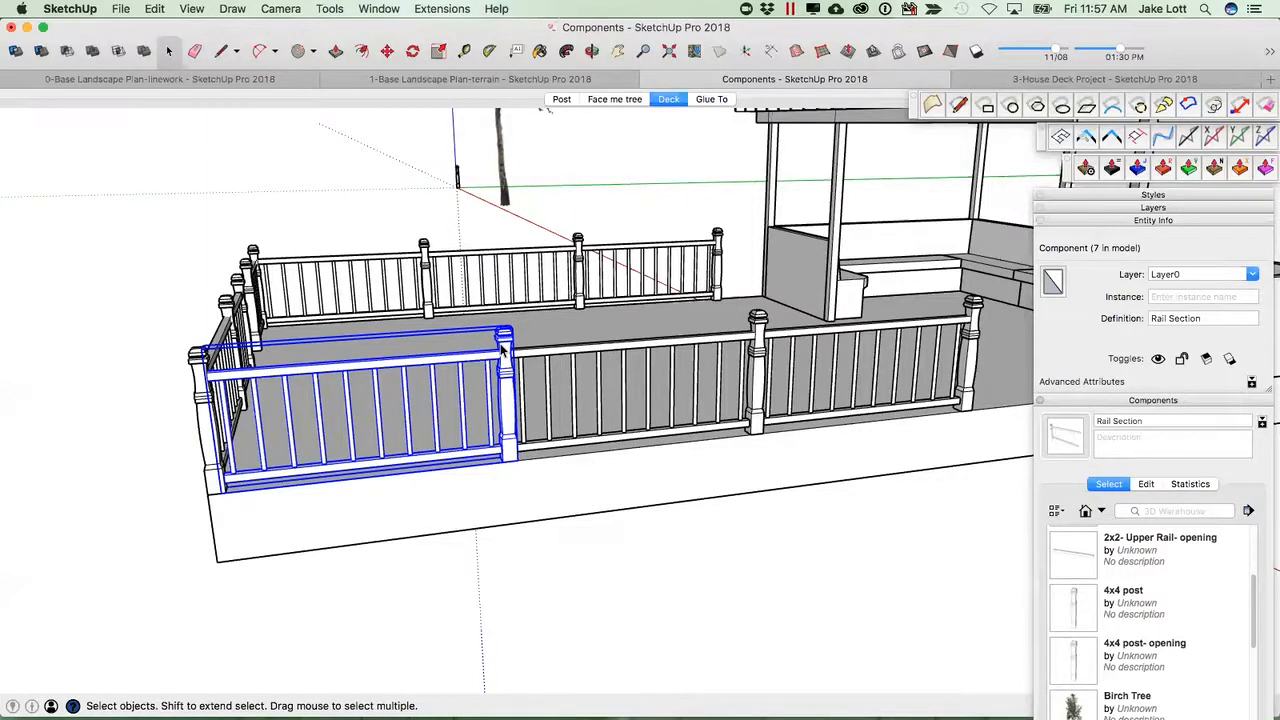
scroll(501, 343, "up", 5)
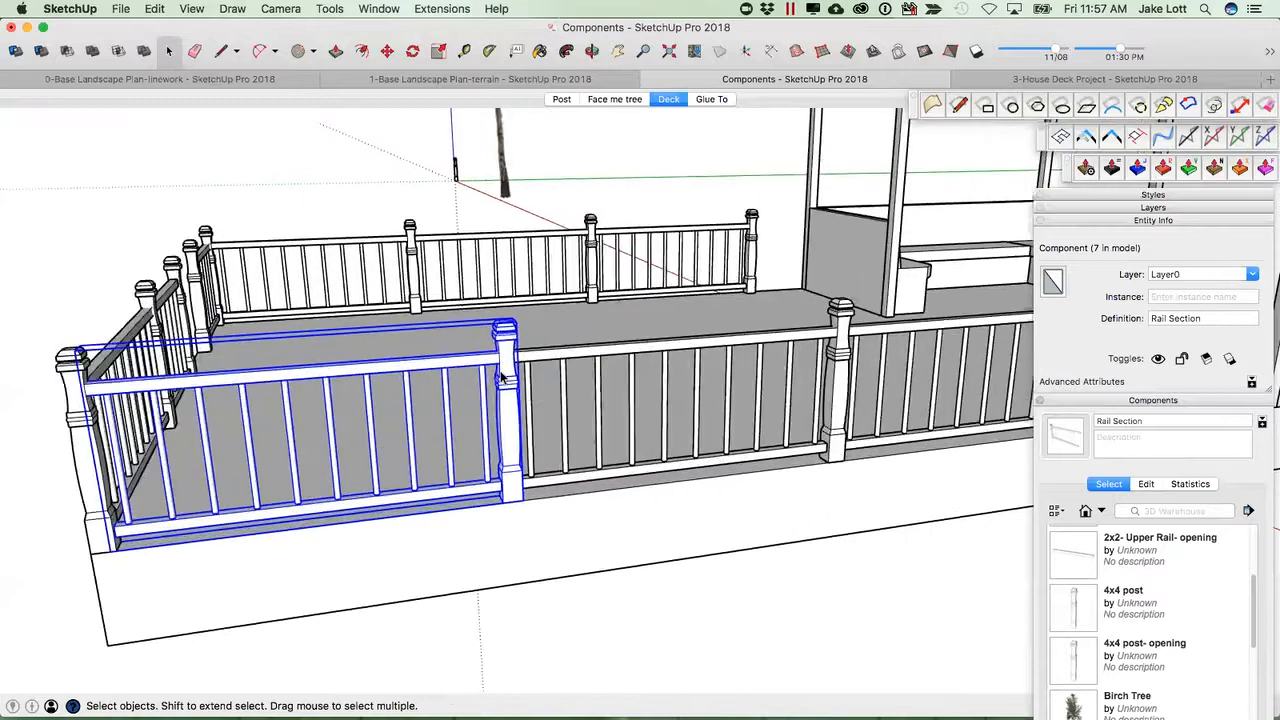
scroll(501, 371, "down", 3)
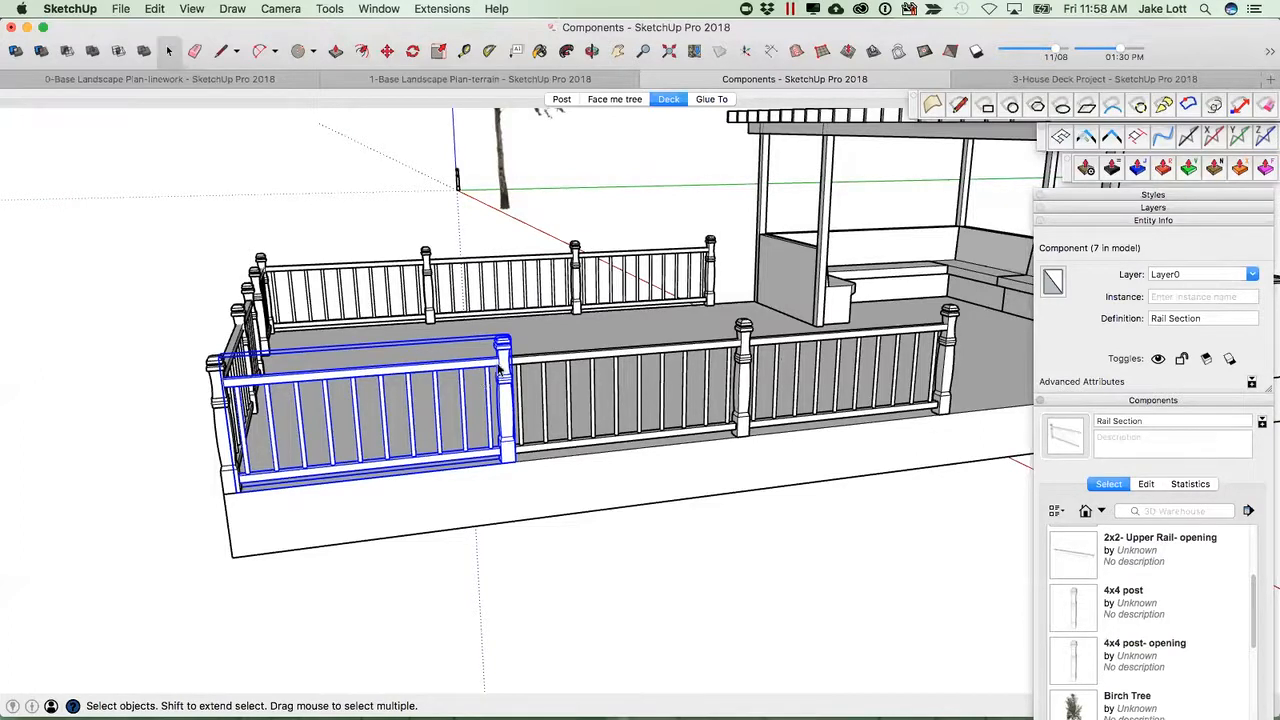
left_click(488, 370)
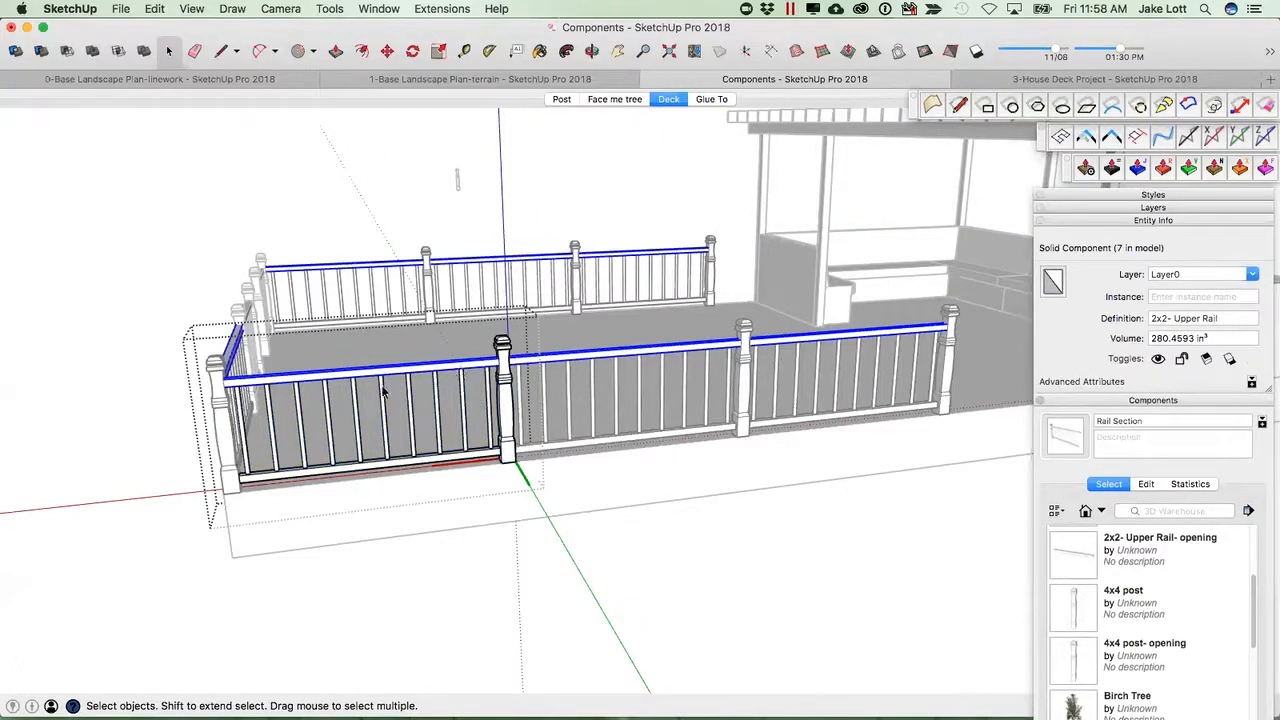
left_click(578, 632)
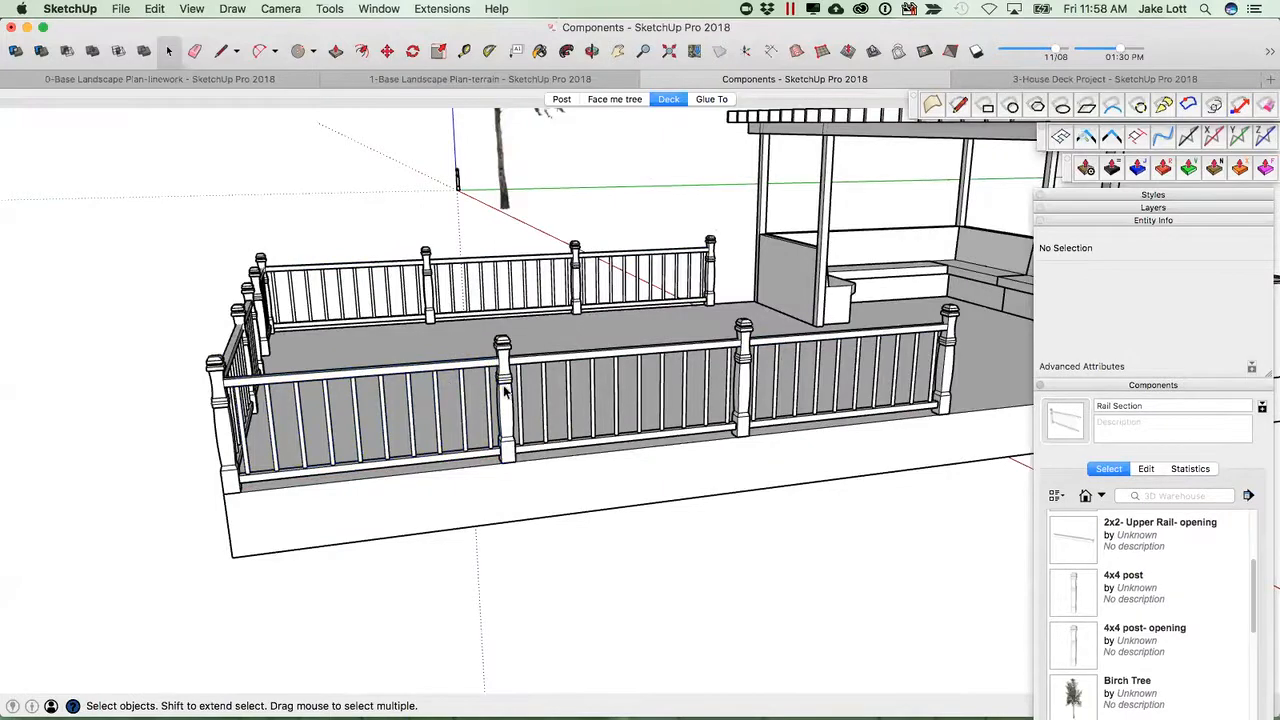
Paint the opening section's post with a wood material from the Wood collection.
scroll(505, 391, "down", 3)
middle_click_drag(449, 414, 1120, 476)
scroll(580, 490, "up", 4)
middle_click_drag(694, 480, 428, 441)
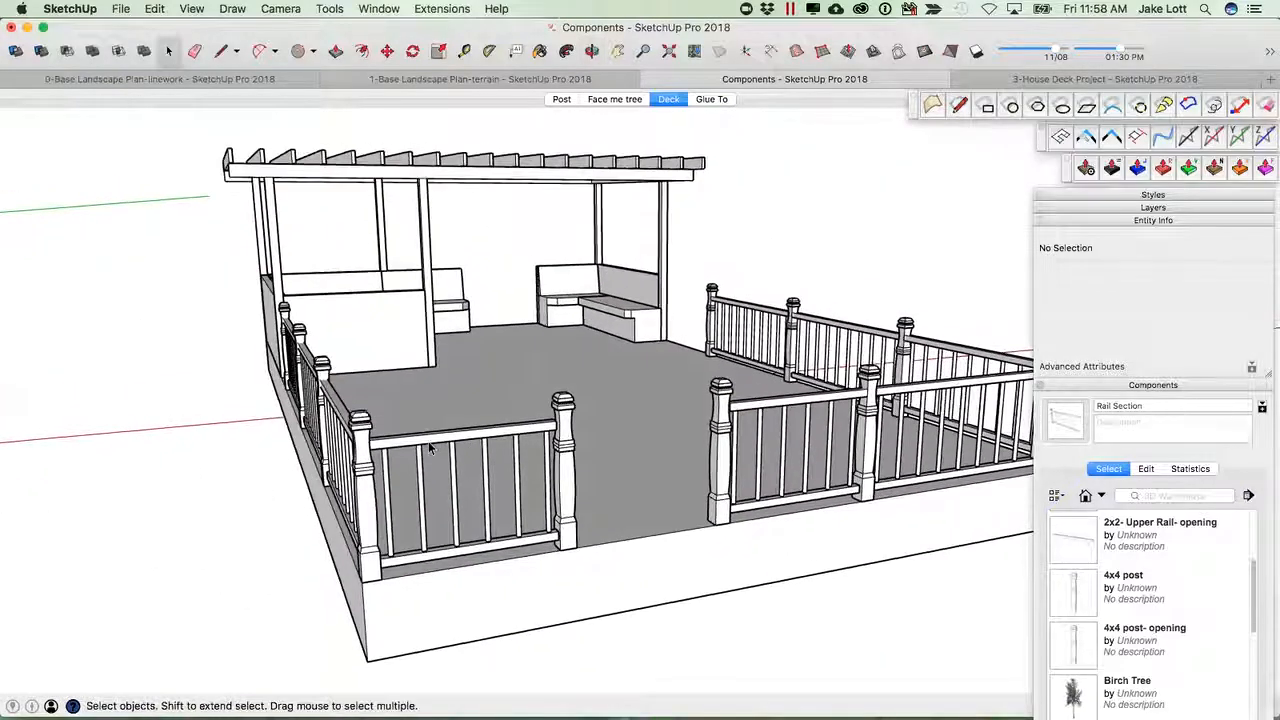
key("b")
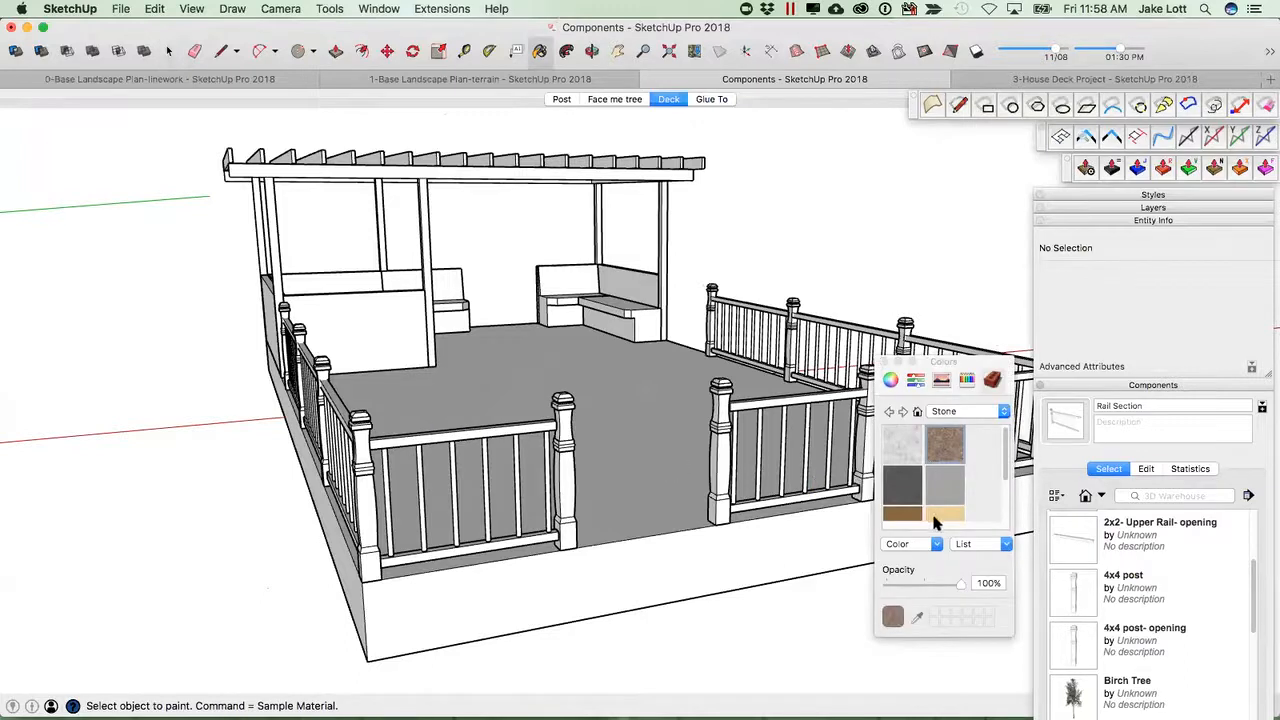
scroll(910, 518, "down", 2)
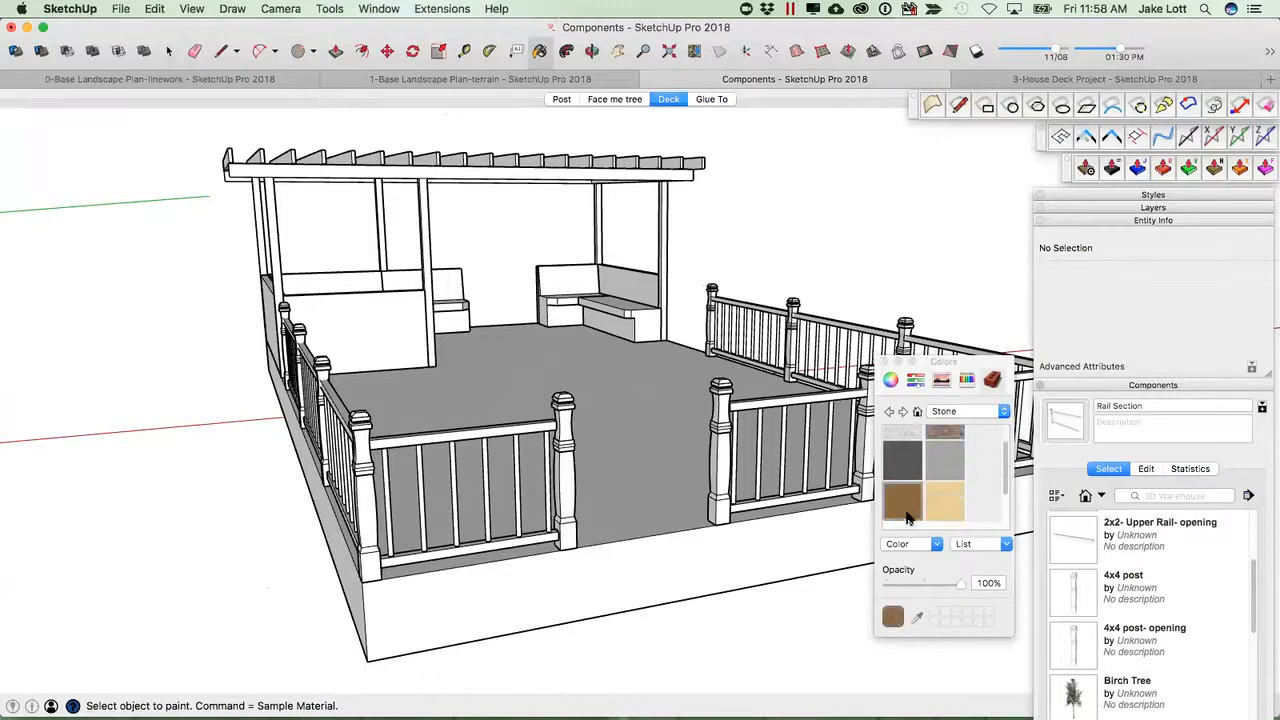
left_click(1005, 413)
left_click(960, 462)
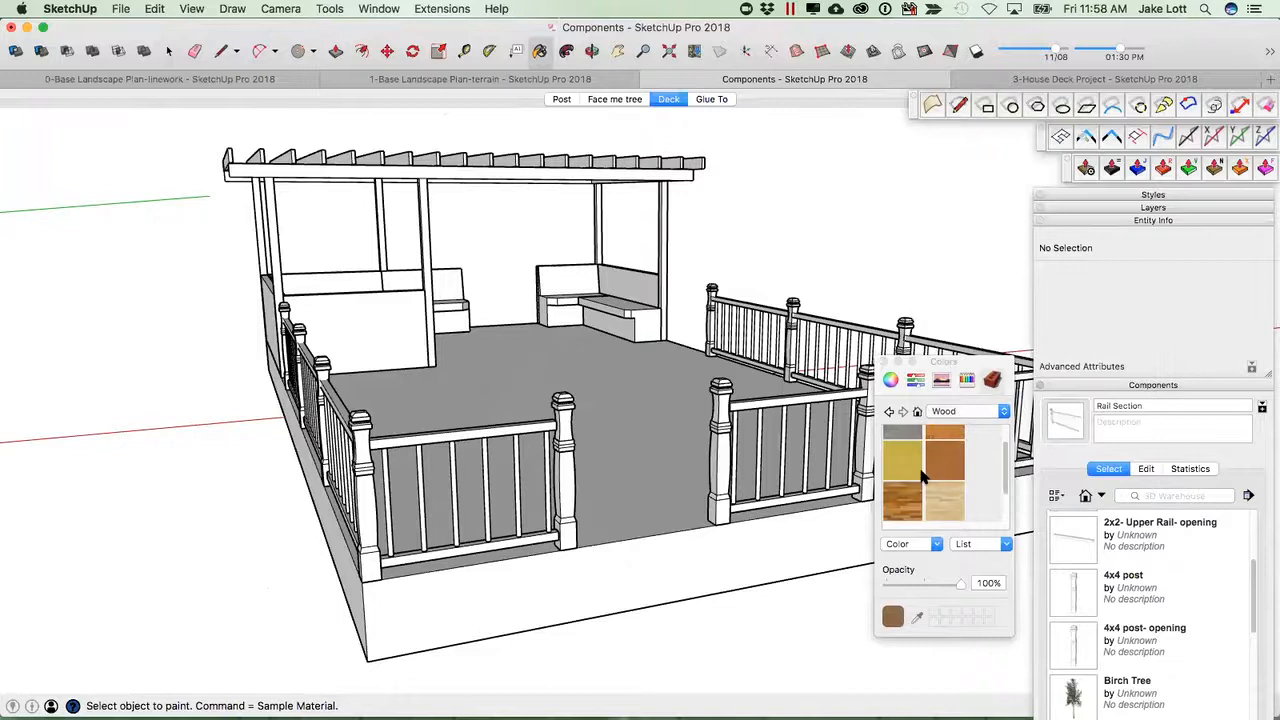
scroll(944, 465, "up", 2)
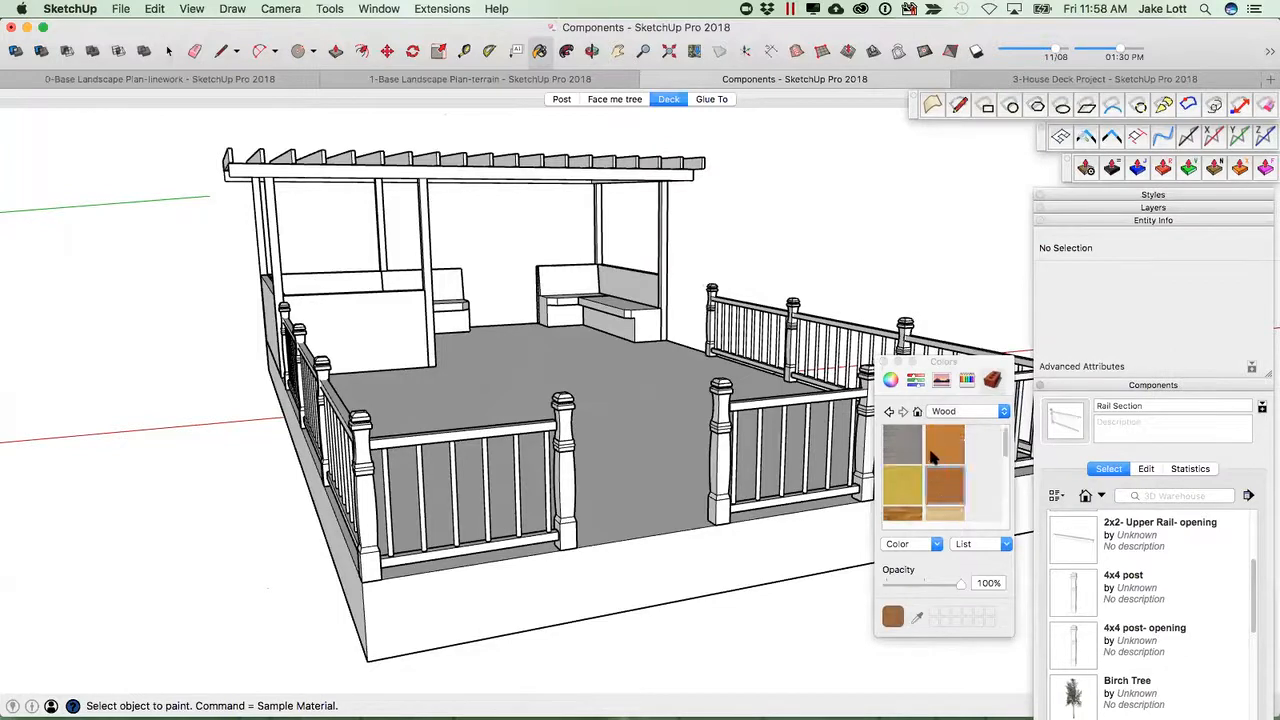
scroll(936, 458, "down", 2)
left_click(940, 478)
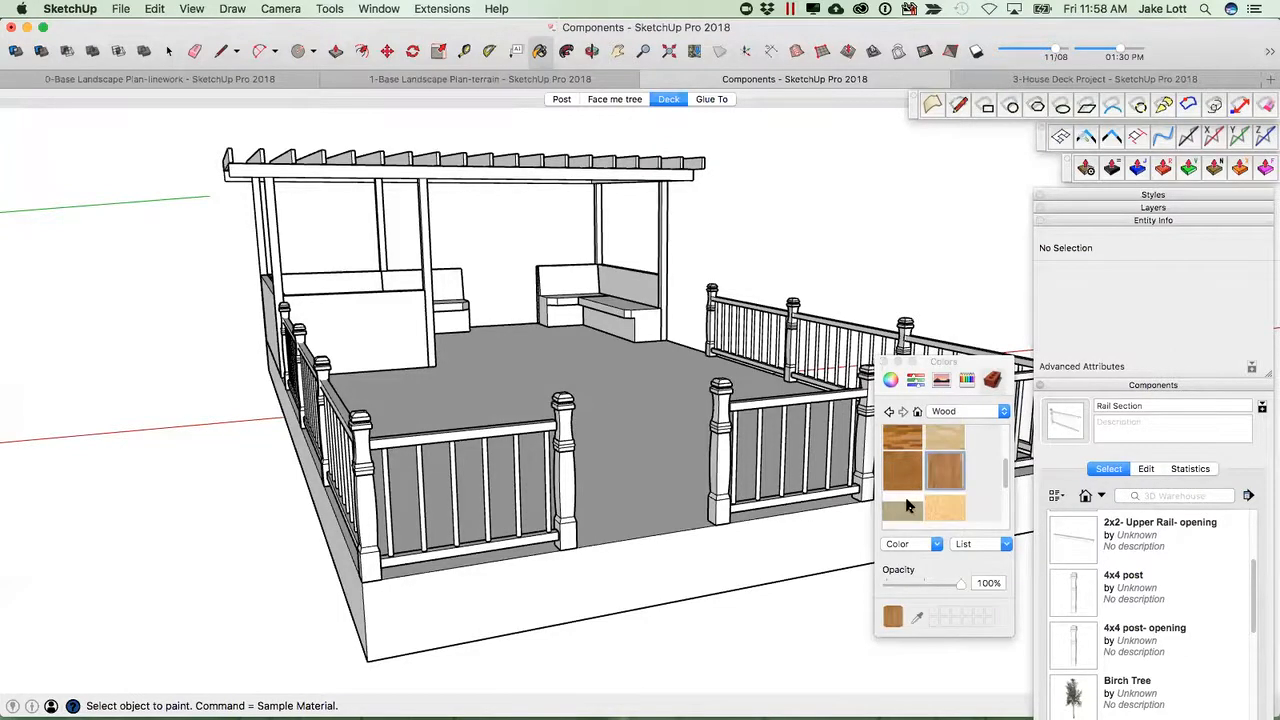
key("space")
scroll(580, 478, "up", 2)
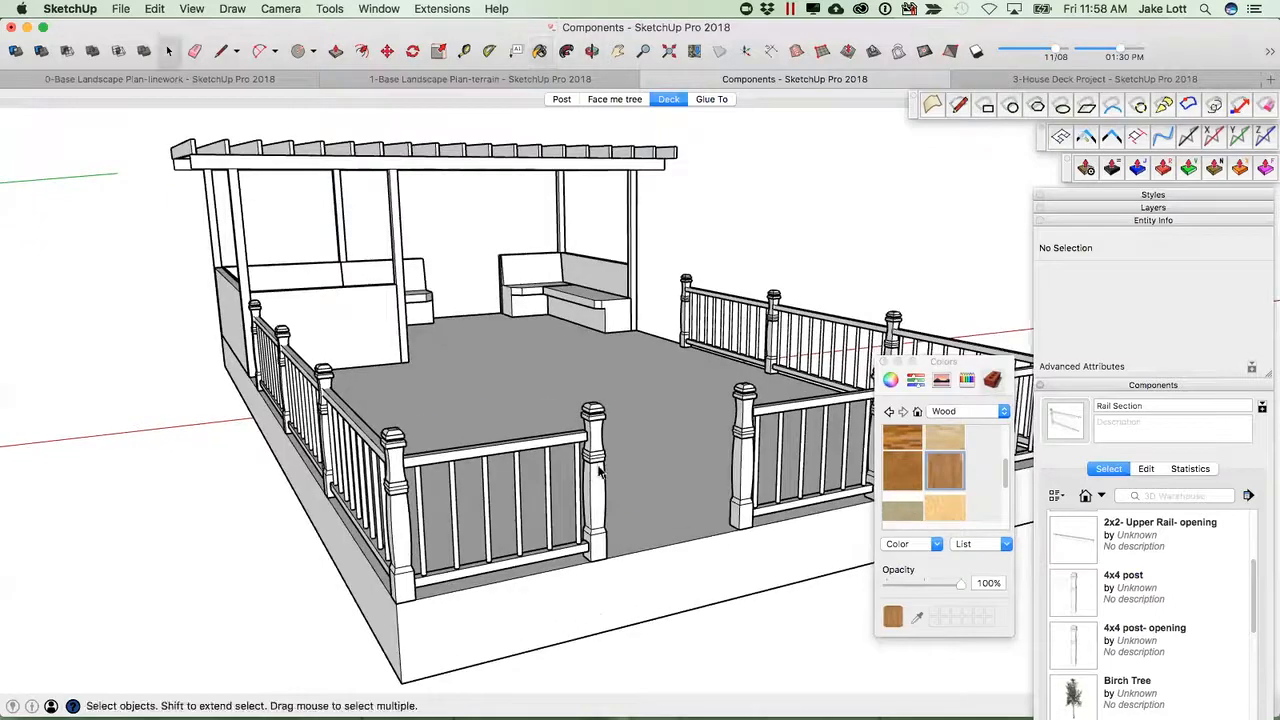
double_click(598, 472)
key("b")
left_click(600, 460)
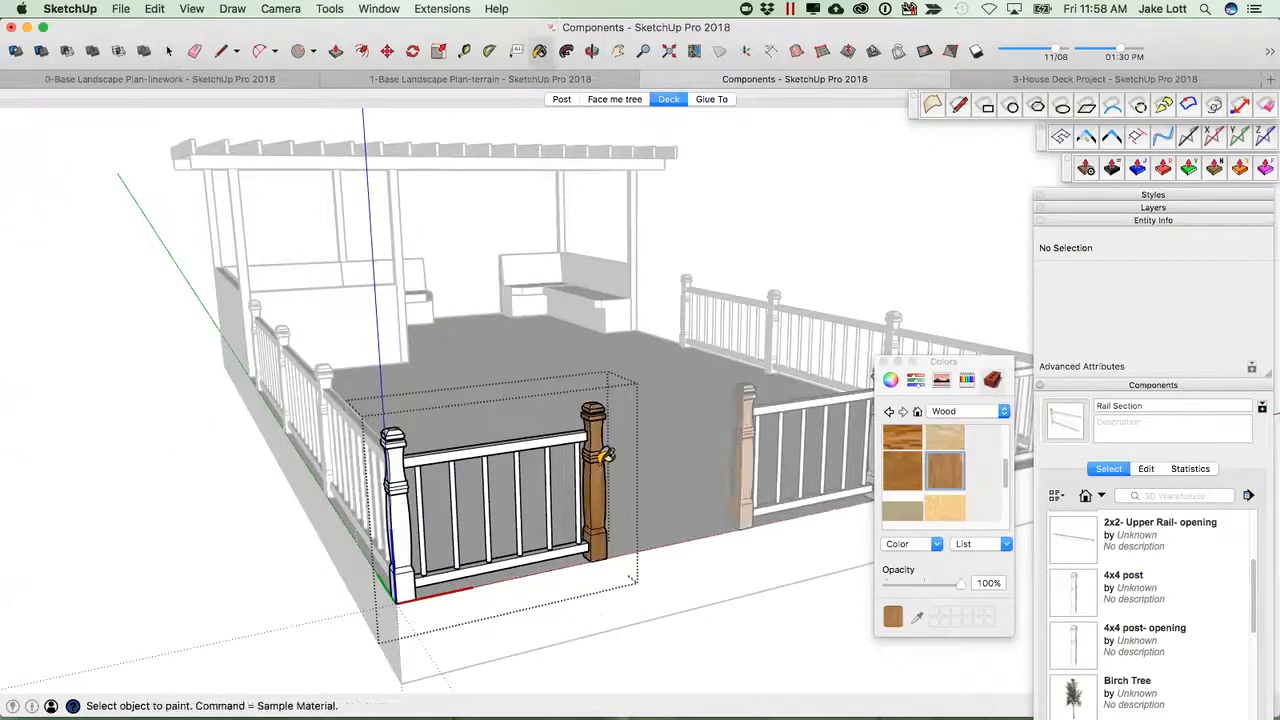
Paint the opening section's upper rail and balusters with the same wood material.
left_click(565, 437)
left_click(548, 510)
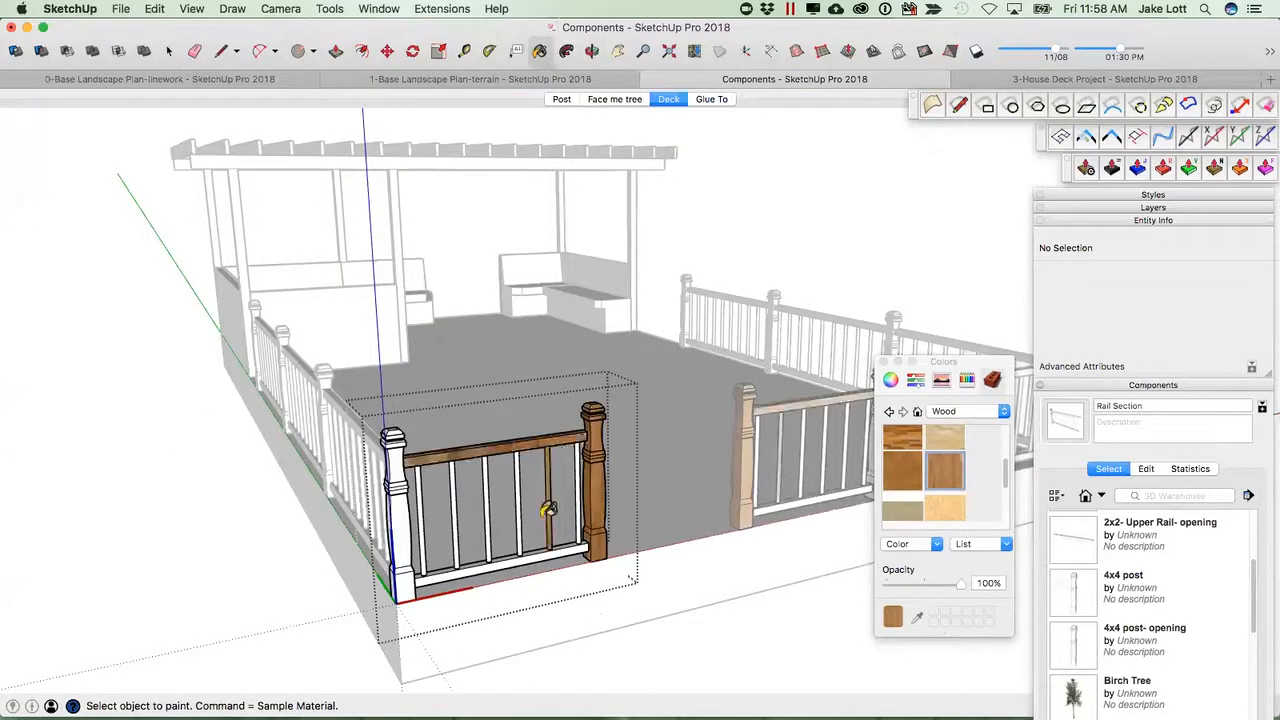
key("space")
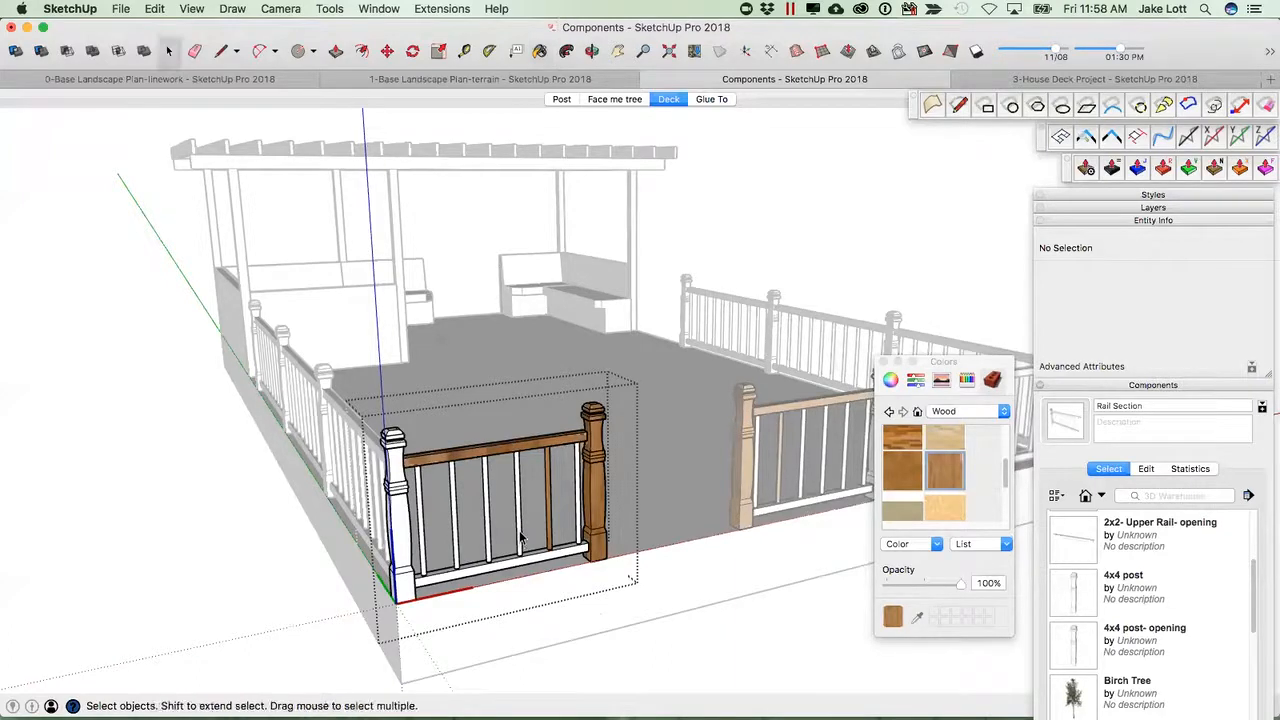
double_click(520, 537)
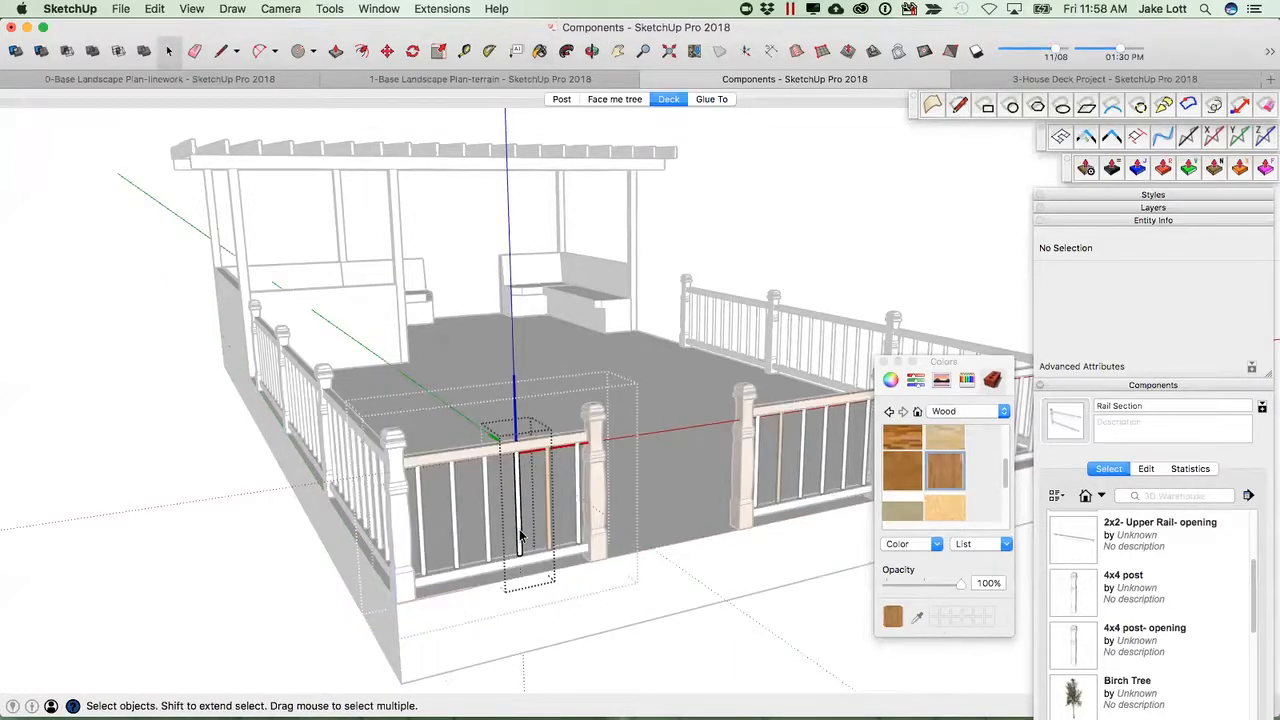
key("b")
left_click(525, 522)
key("space")
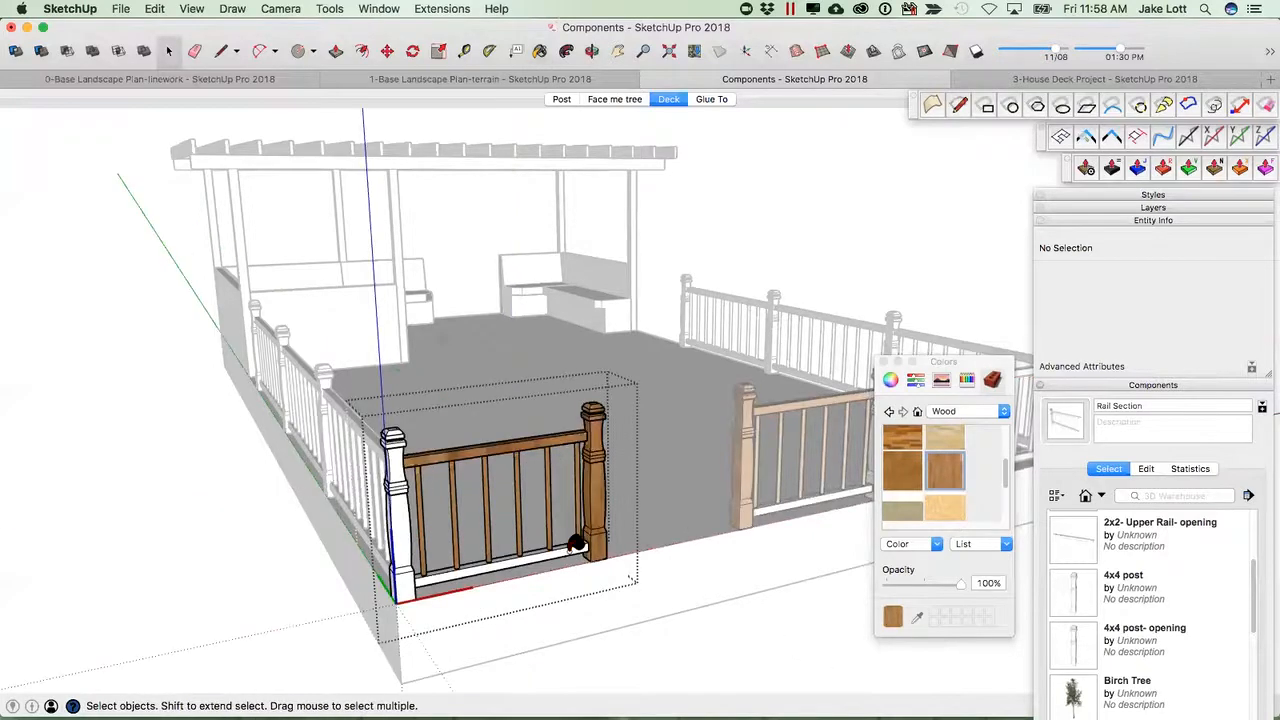
key("b")
key("space")
key("b")
key("space")
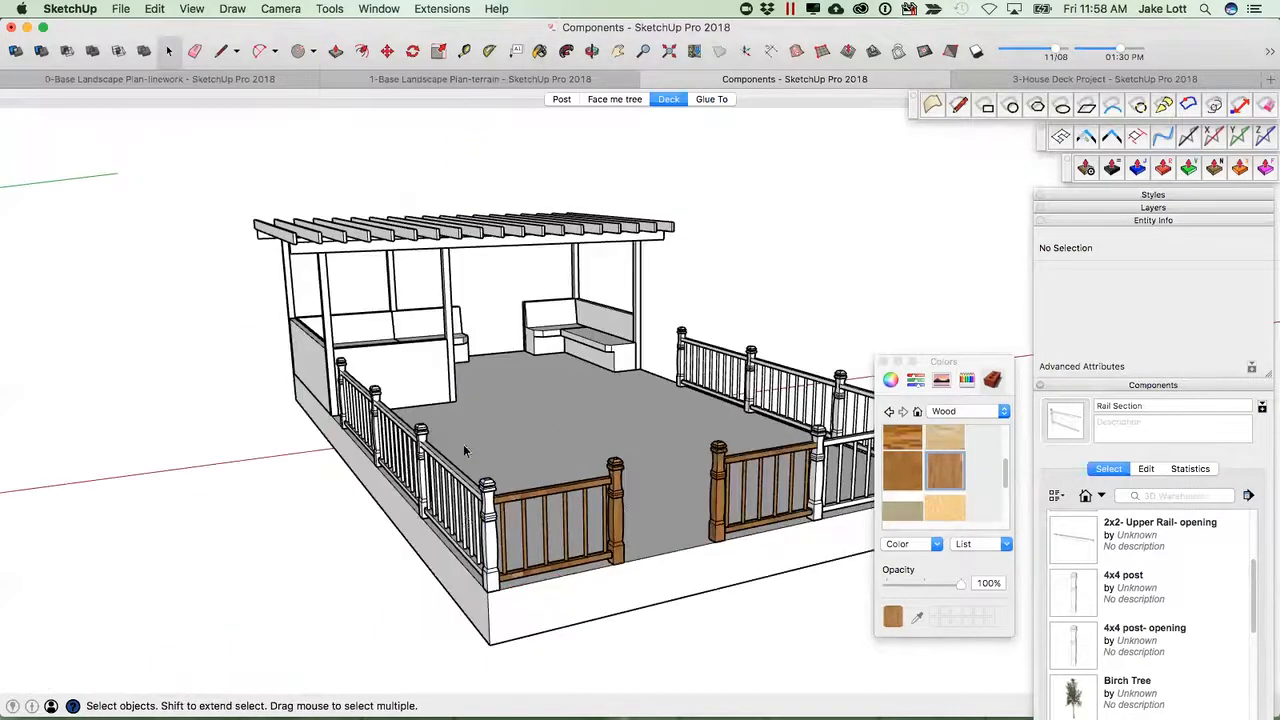
Open the neighbouring rail section and paint its upper rail with the wood material.
key("o")
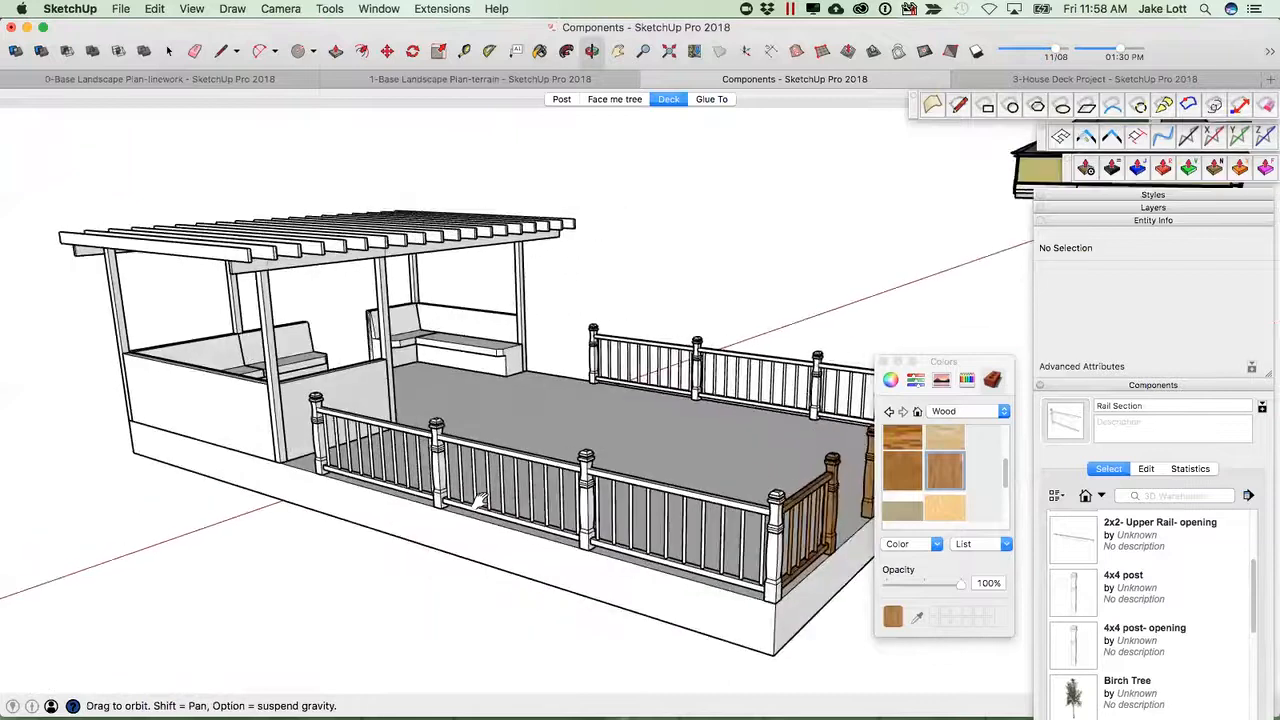
left_click_drag(480, 500, 560, 490)
key("space")
left_click(565, 488)
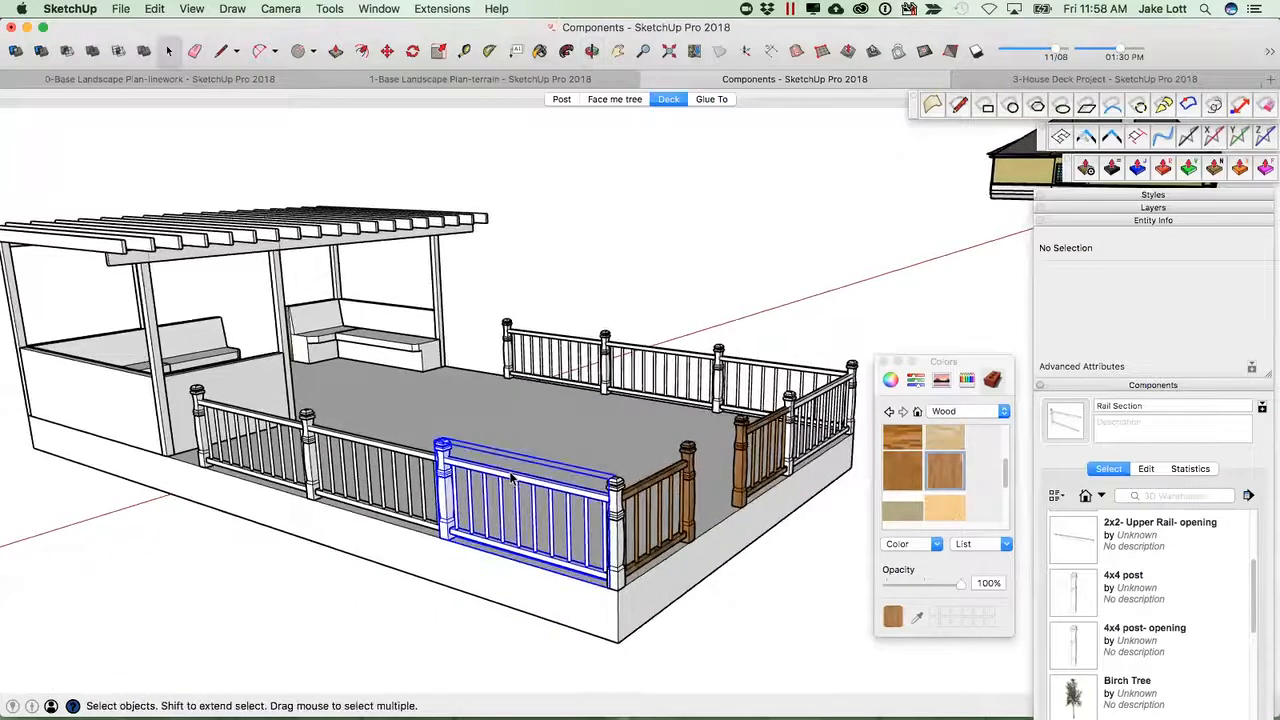
double_click(562, 495)
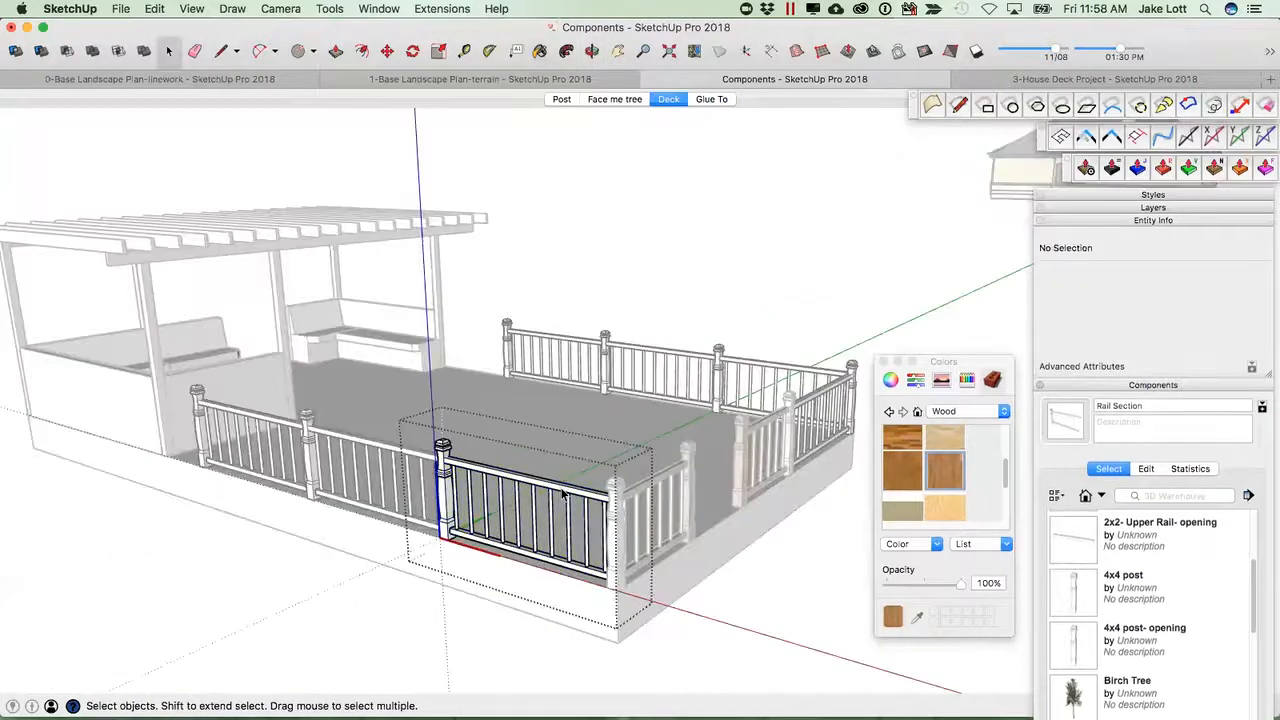
key("b")
left_click(566, 484)
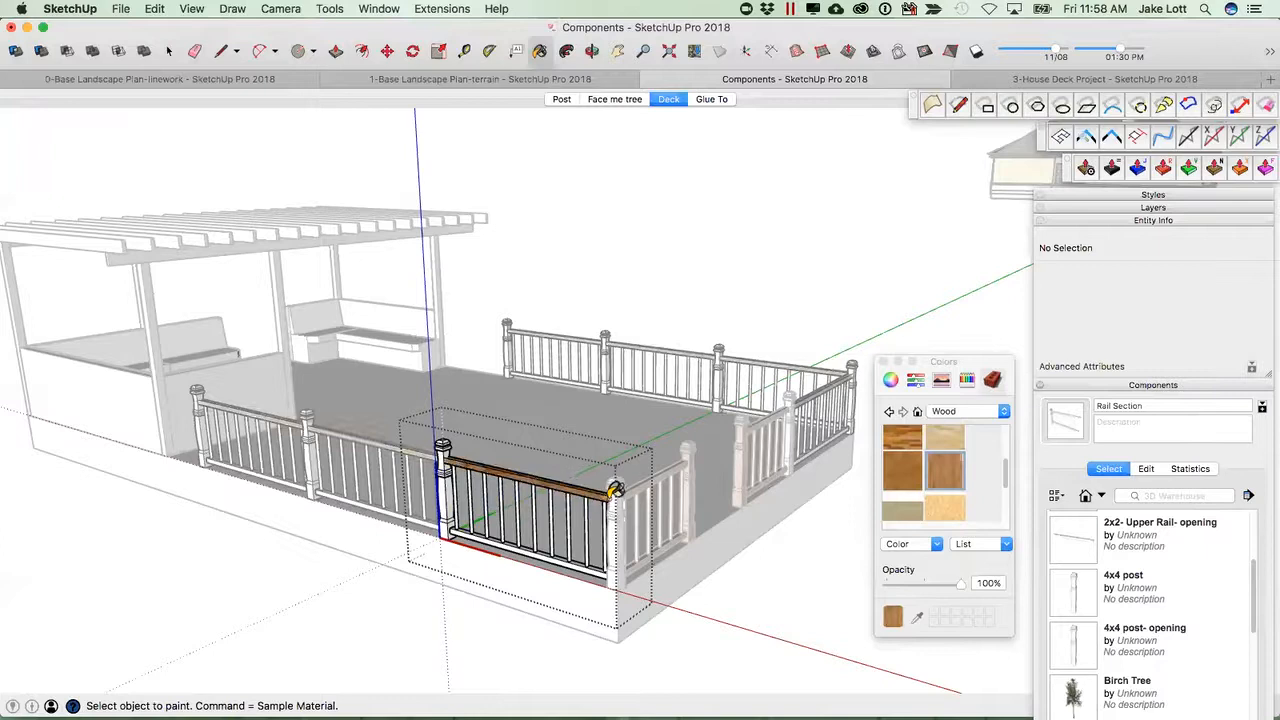
Paint the opening section's post, lower rail and balusters with the wood material, and undo those three paints.
scroll(605, 483, "up", 2)
left_click(390, 428)
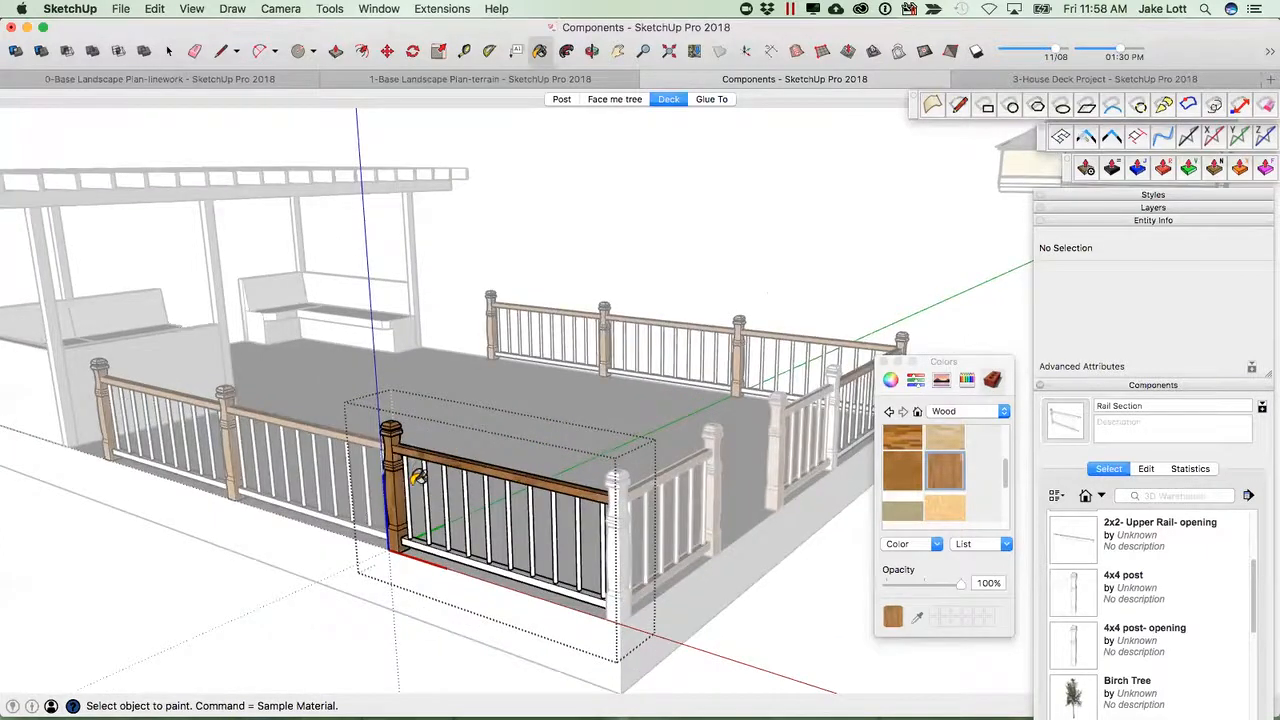
left_click(446, 546)
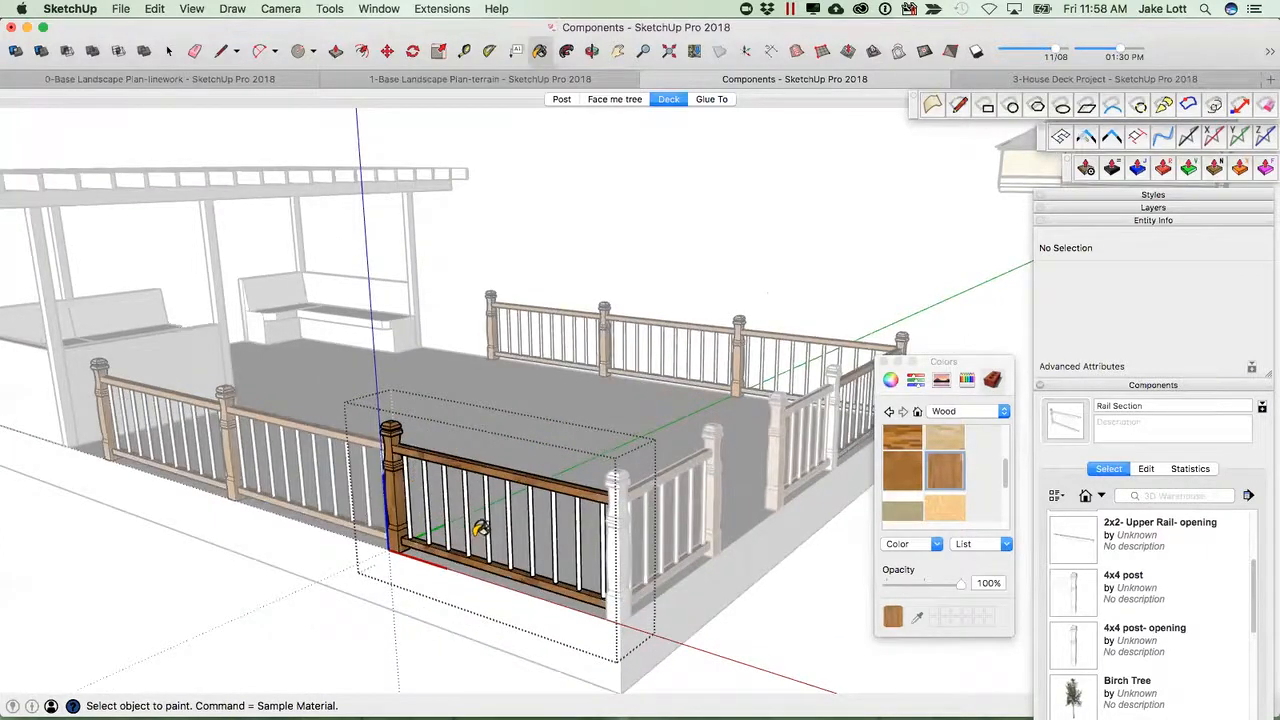
left_click(467, 530, "alt")
key("space")
key("super+z")
key("super+z")
key("super+z")
Paint a baluster of the front rail section with the wood material.
key("b")
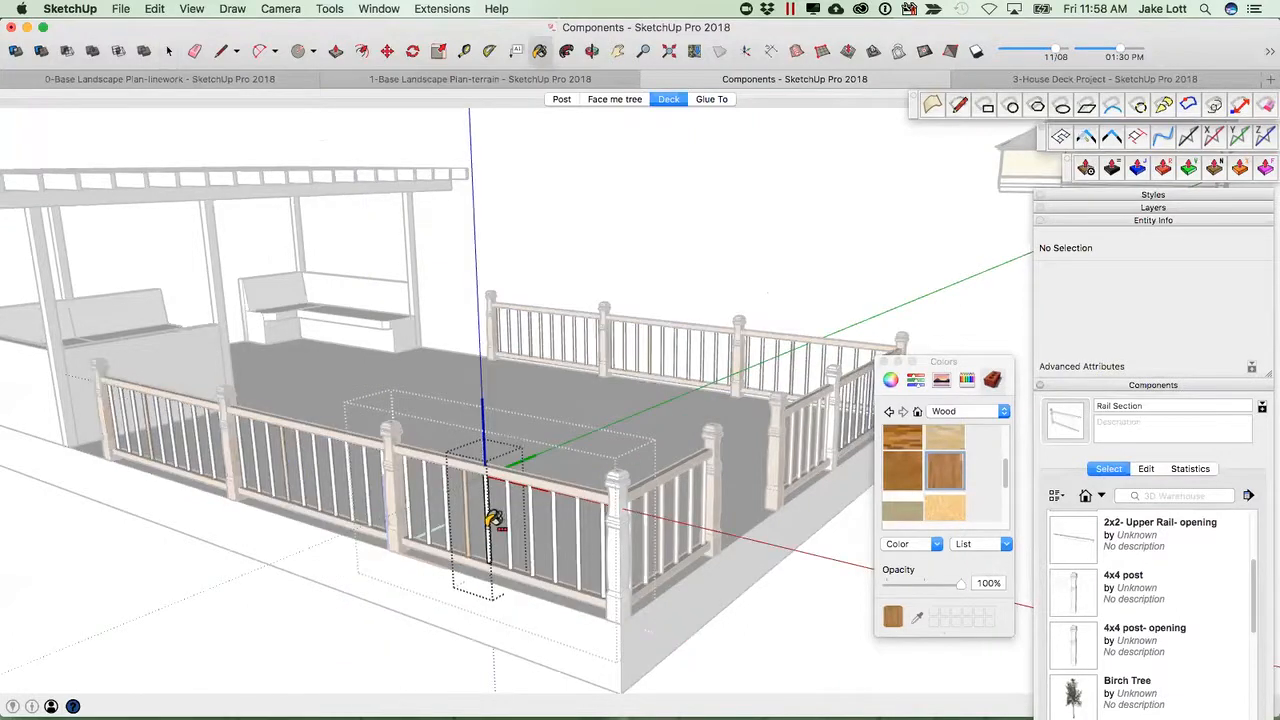
left_click(489, 523)
key("space")
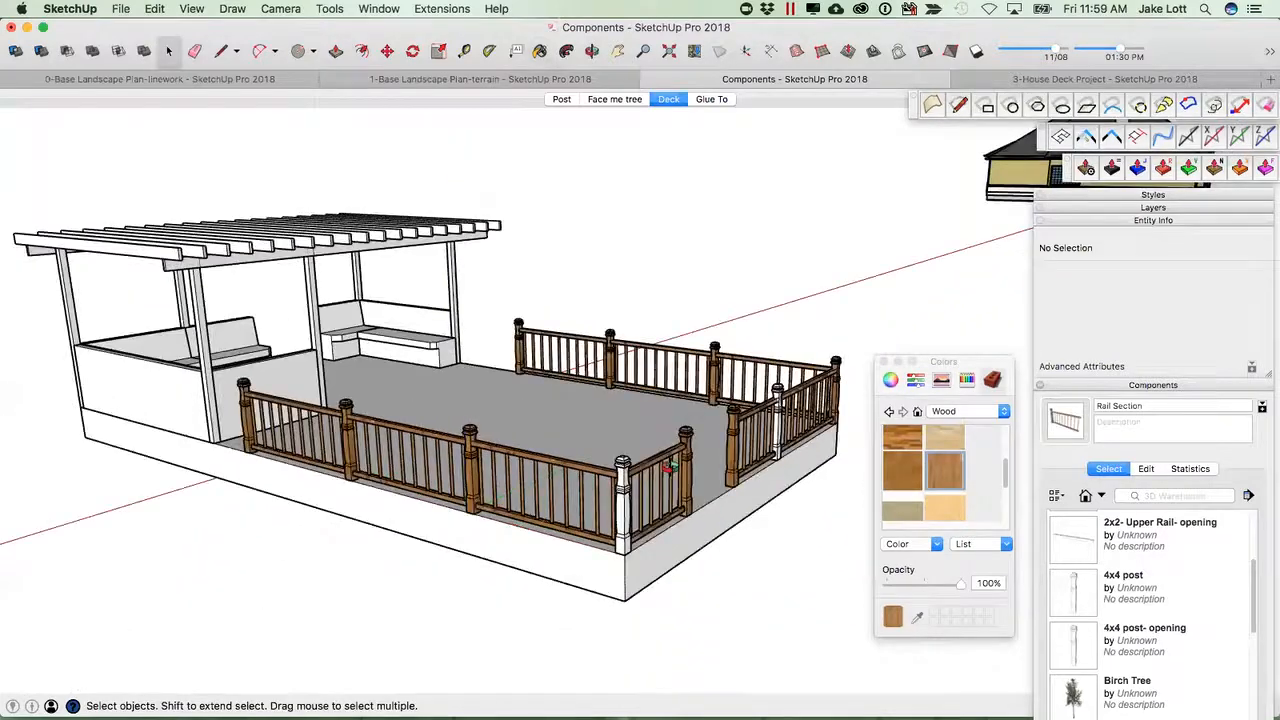
Draw a circle on the house's side wall beside the existing window.
middle_click_drag(670, 466, 450, 560)
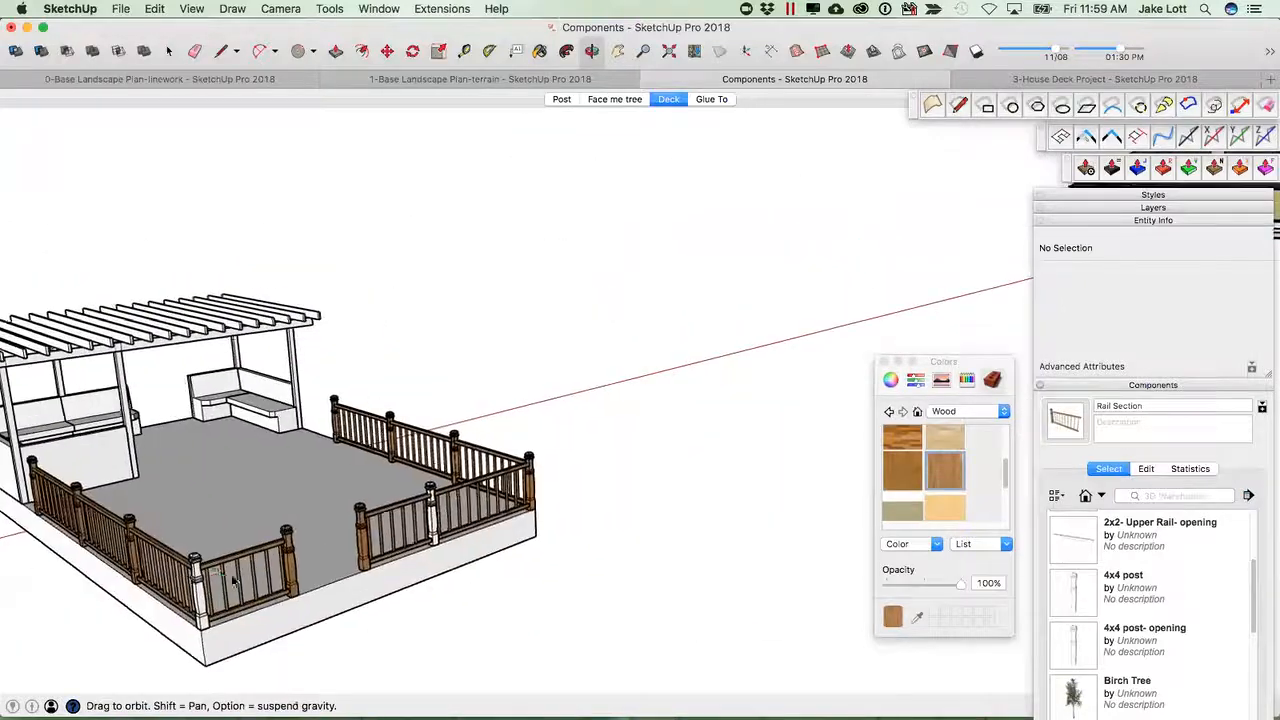
scroll(777, 341, "down", 10)
scroll(777, 341, "up", 12)
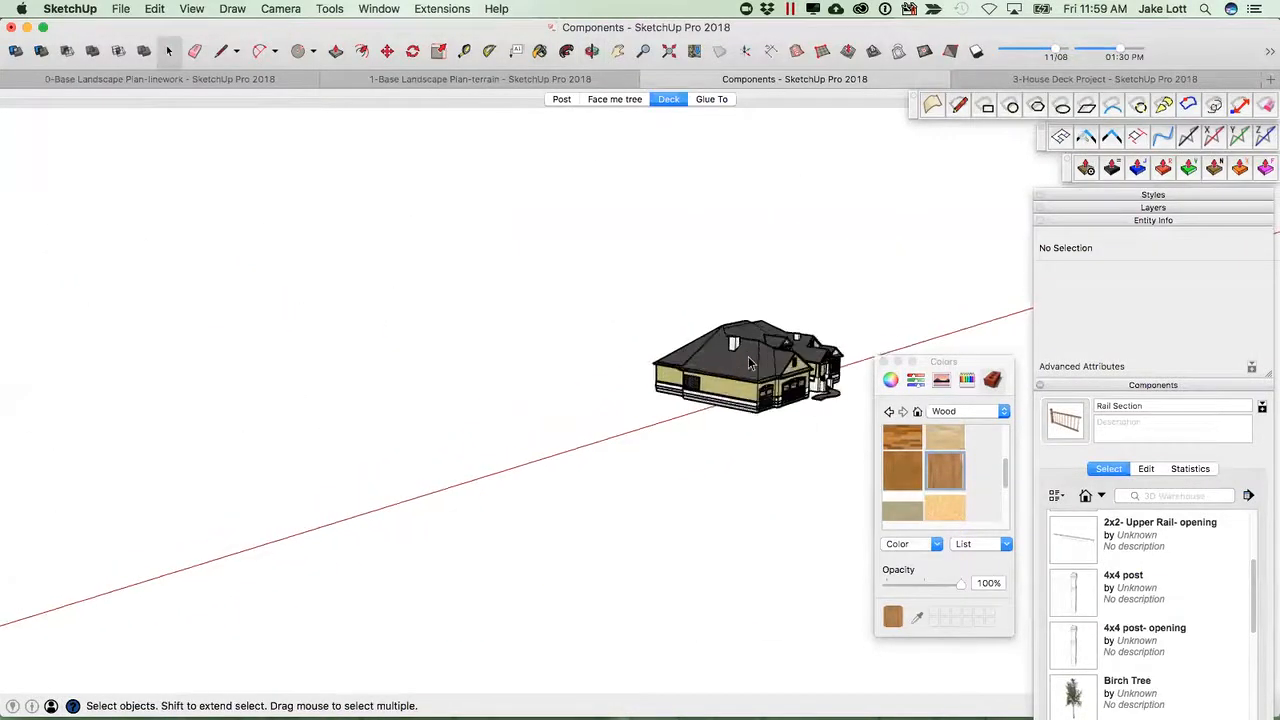
middle_click_drag(620, 400, 419, 442)
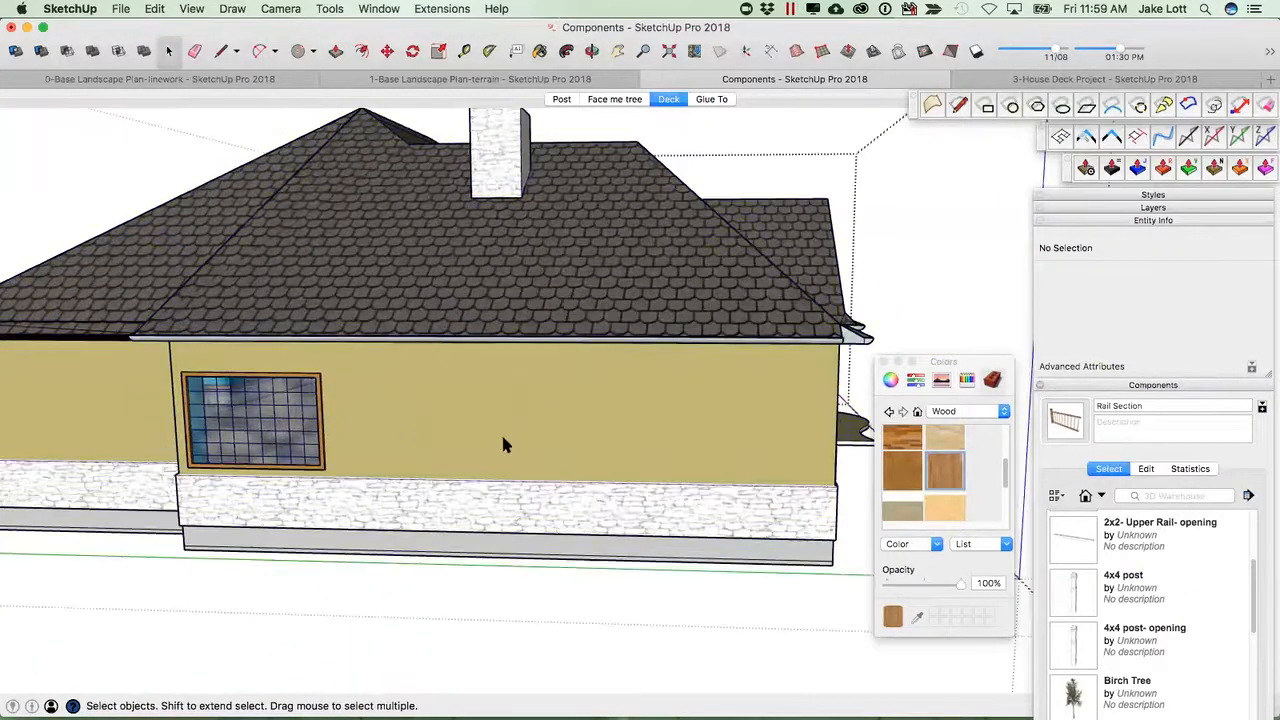
scroll(490, 433, "up", 3)
scroll(470, 420, "down", 5)
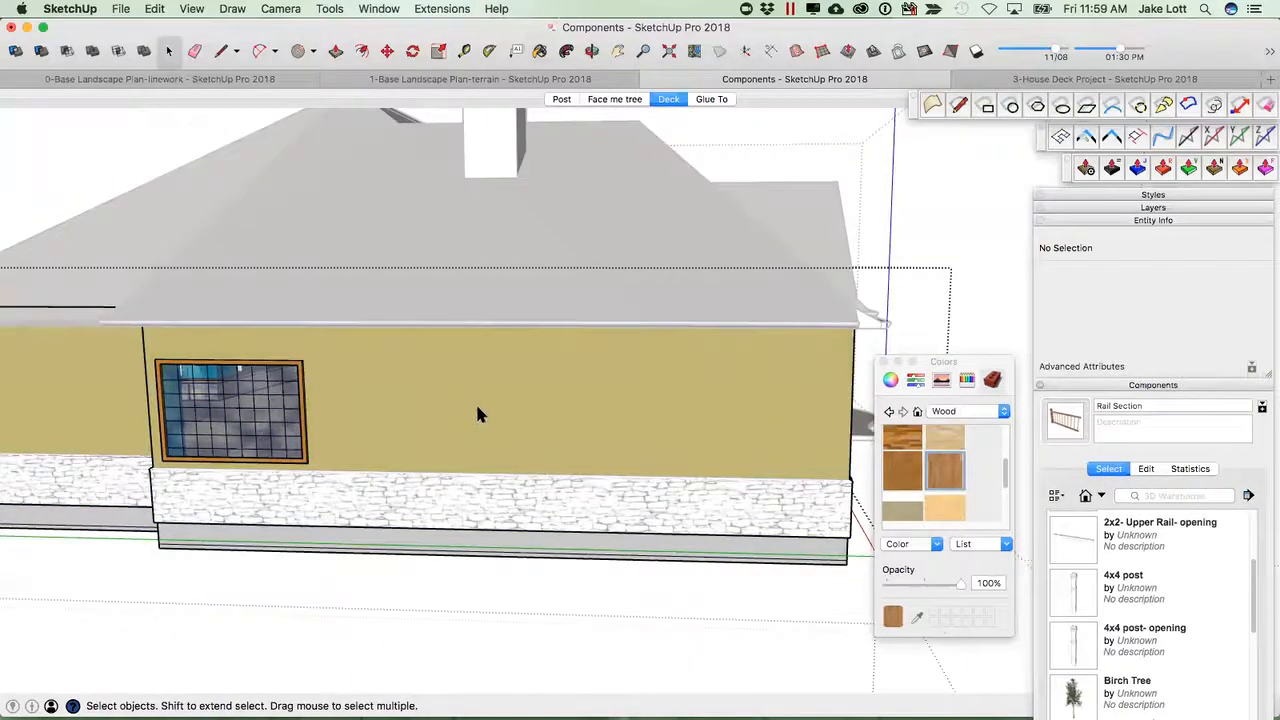
left_click(475, 401)
key("b")
key("c")
left_click(459, 401)
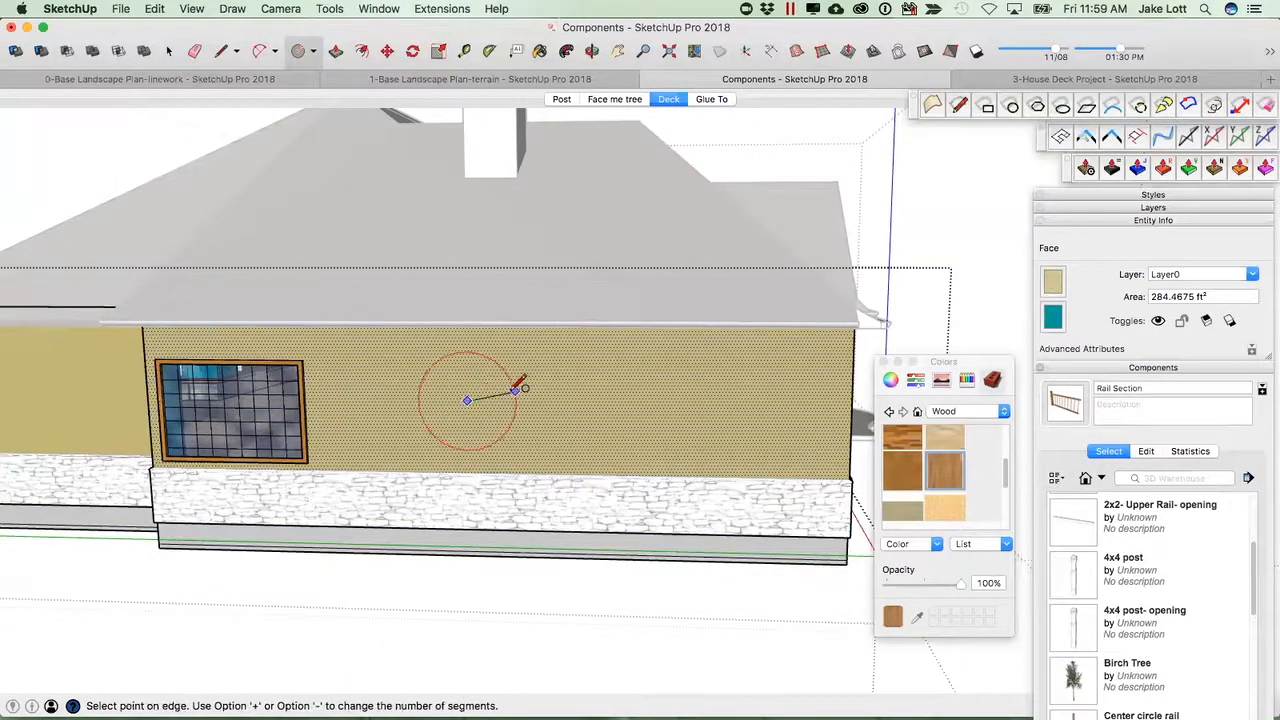
scroll(508, 388, "up", 2)
left_click(508, 393)
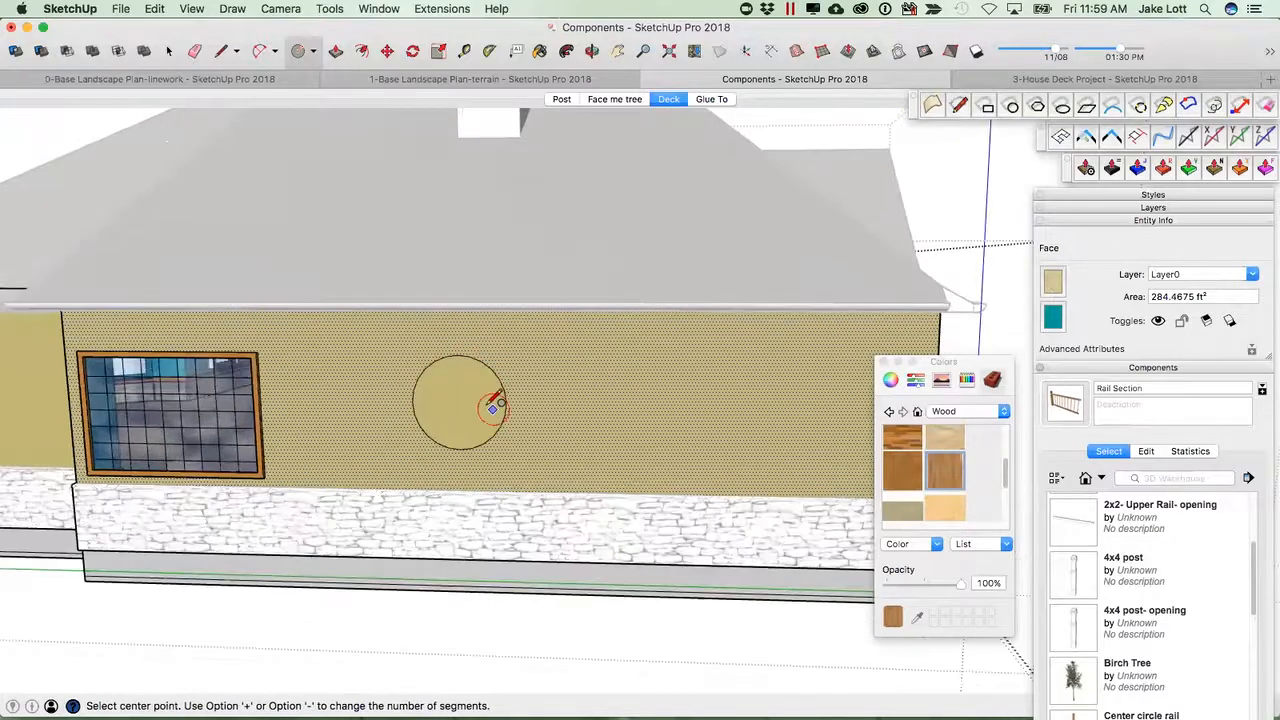
Make the circle a component named Window, glued to Any with Cut opening enabled.
scroll(488, 400, "up", 2)
key("space")
double_click(469, 403)
right_click(469, 403)
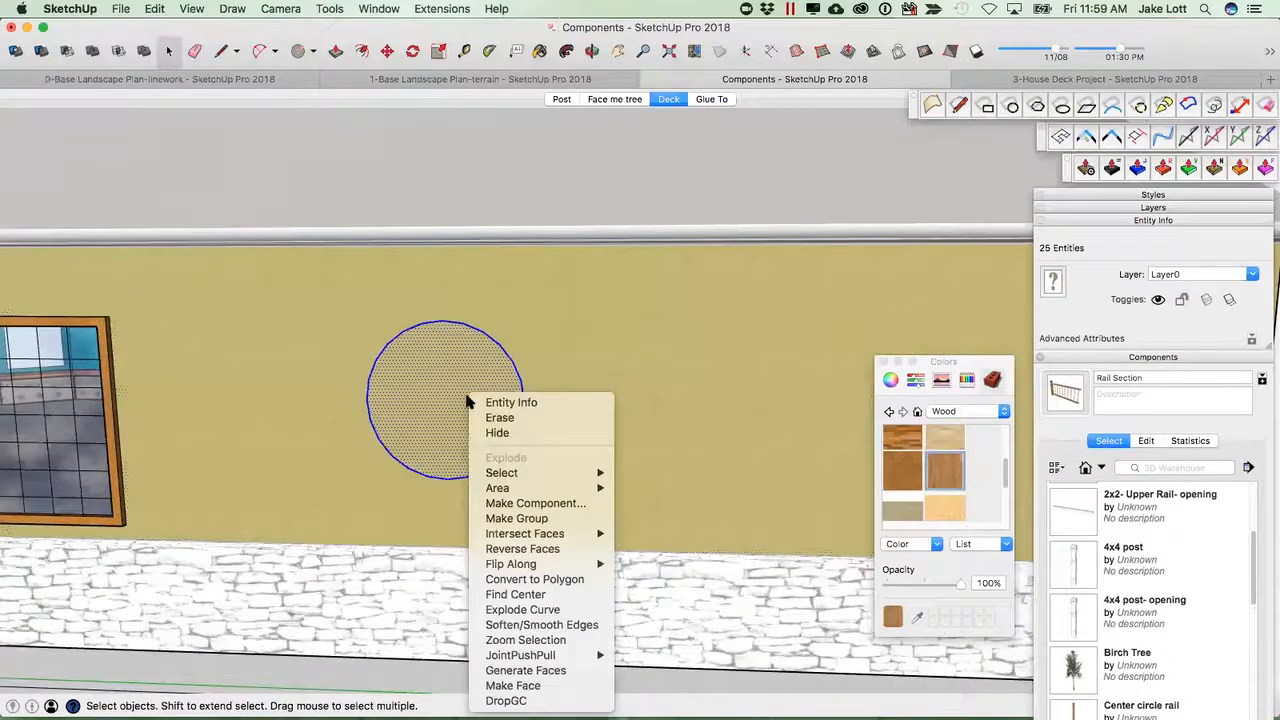
left_click(507, 503)
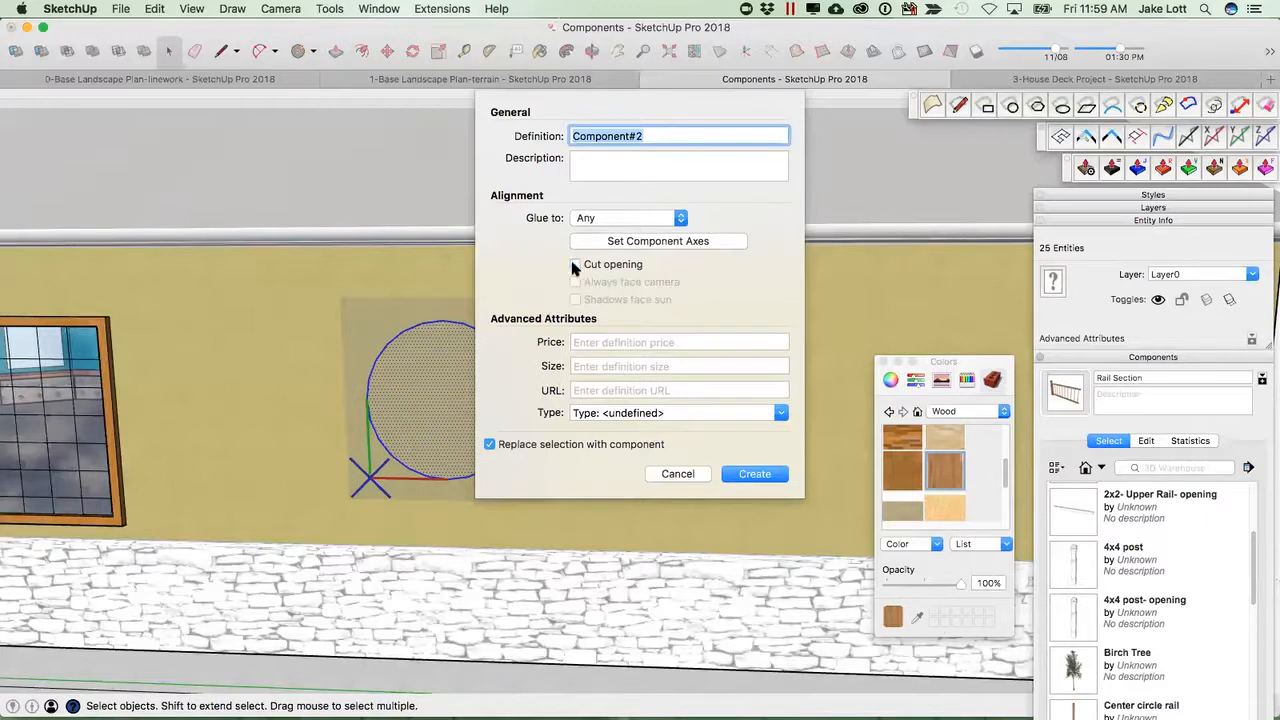
left_click(605, 218)
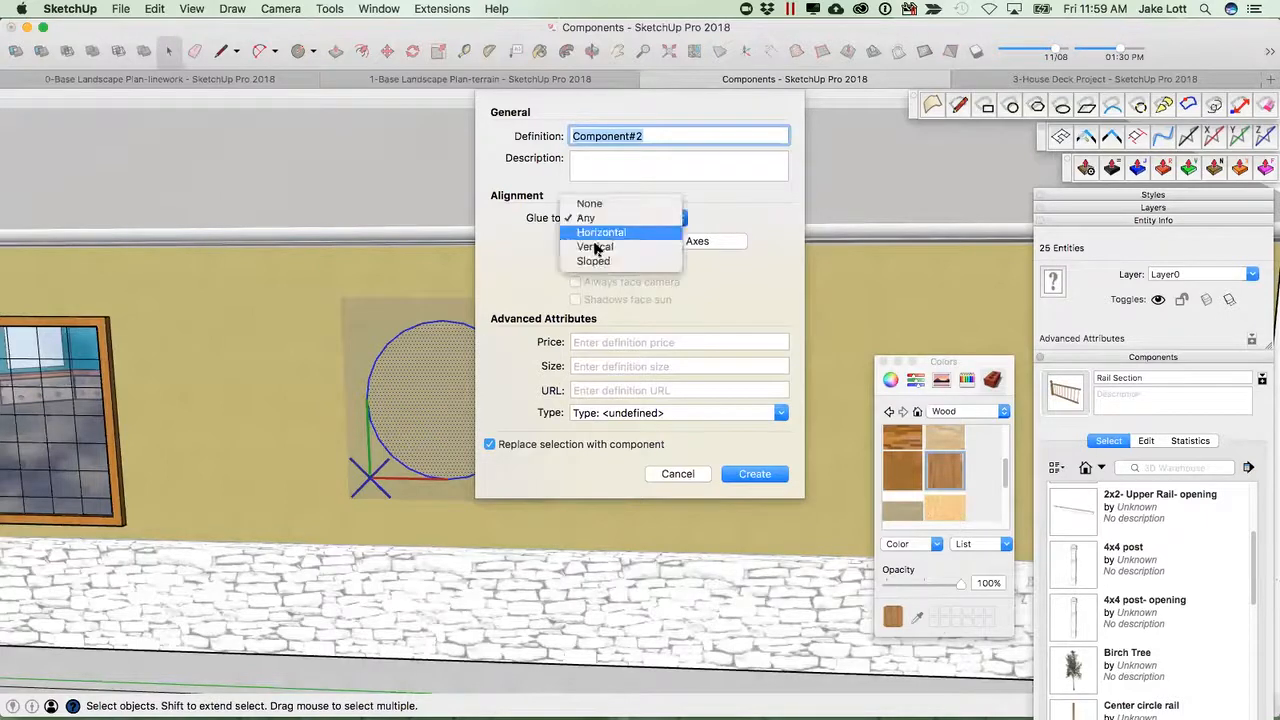
left_click(590, 216)
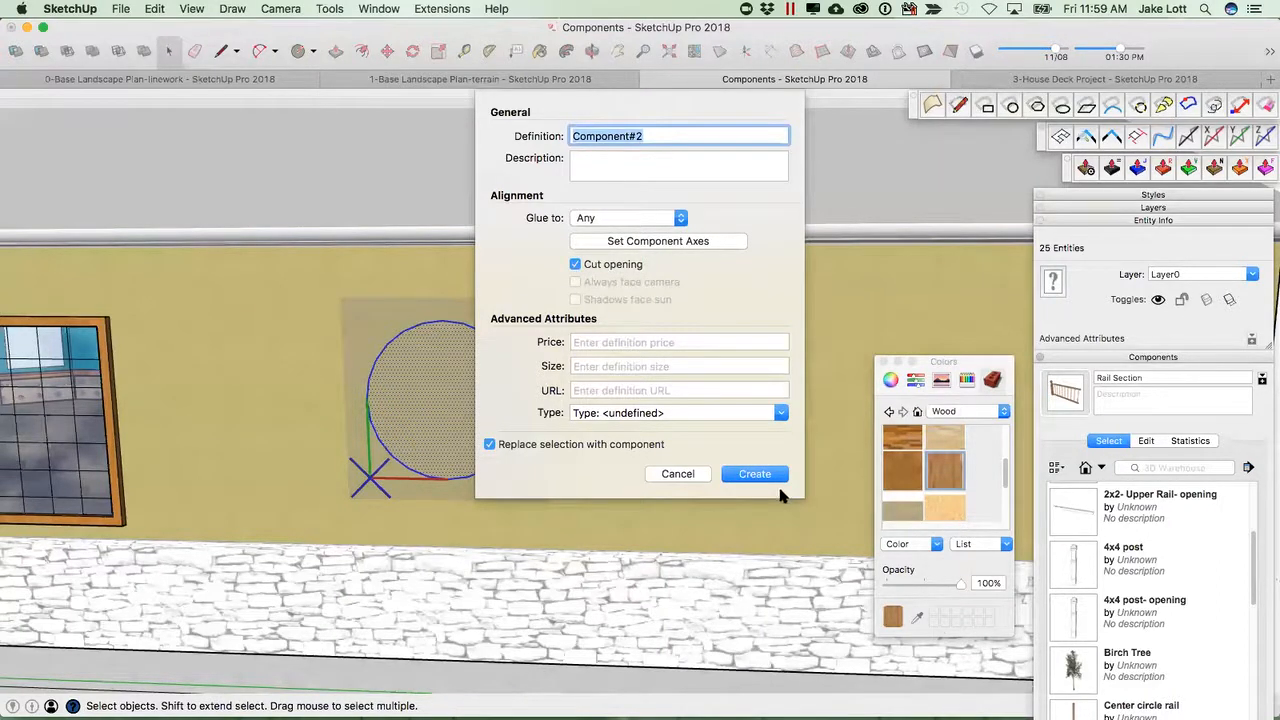
type("M")
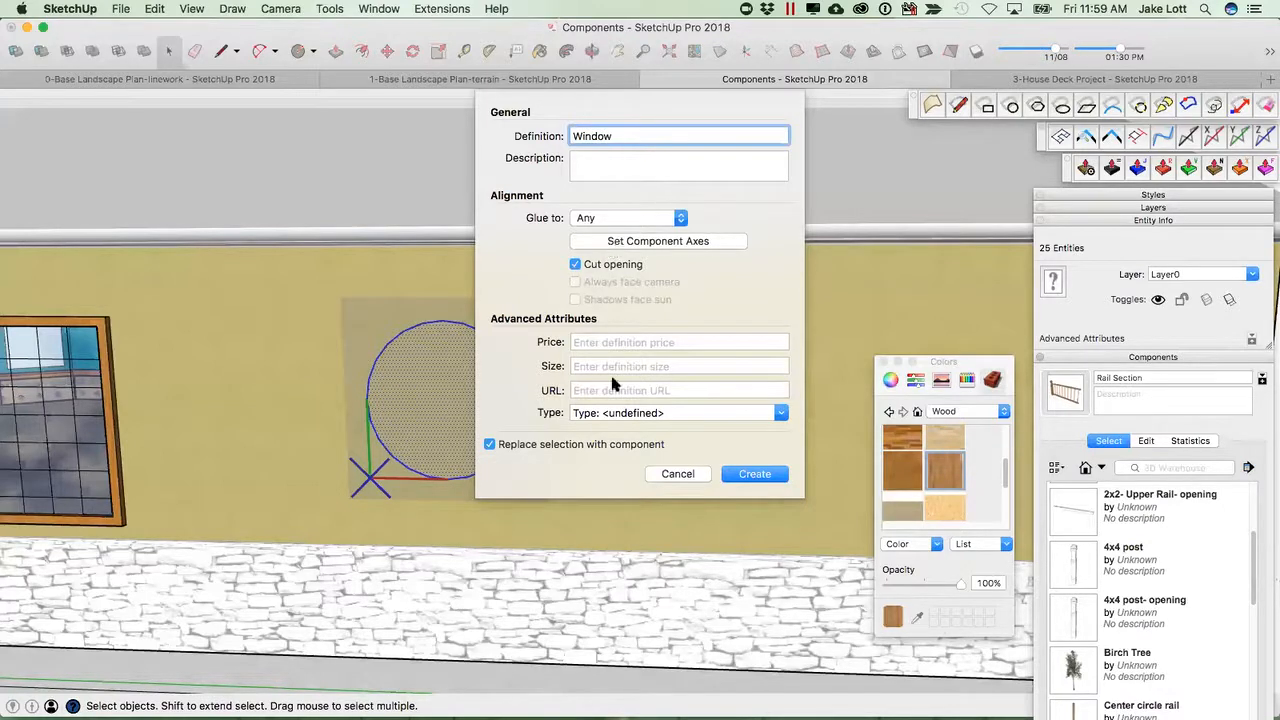
left_click(755, 475)
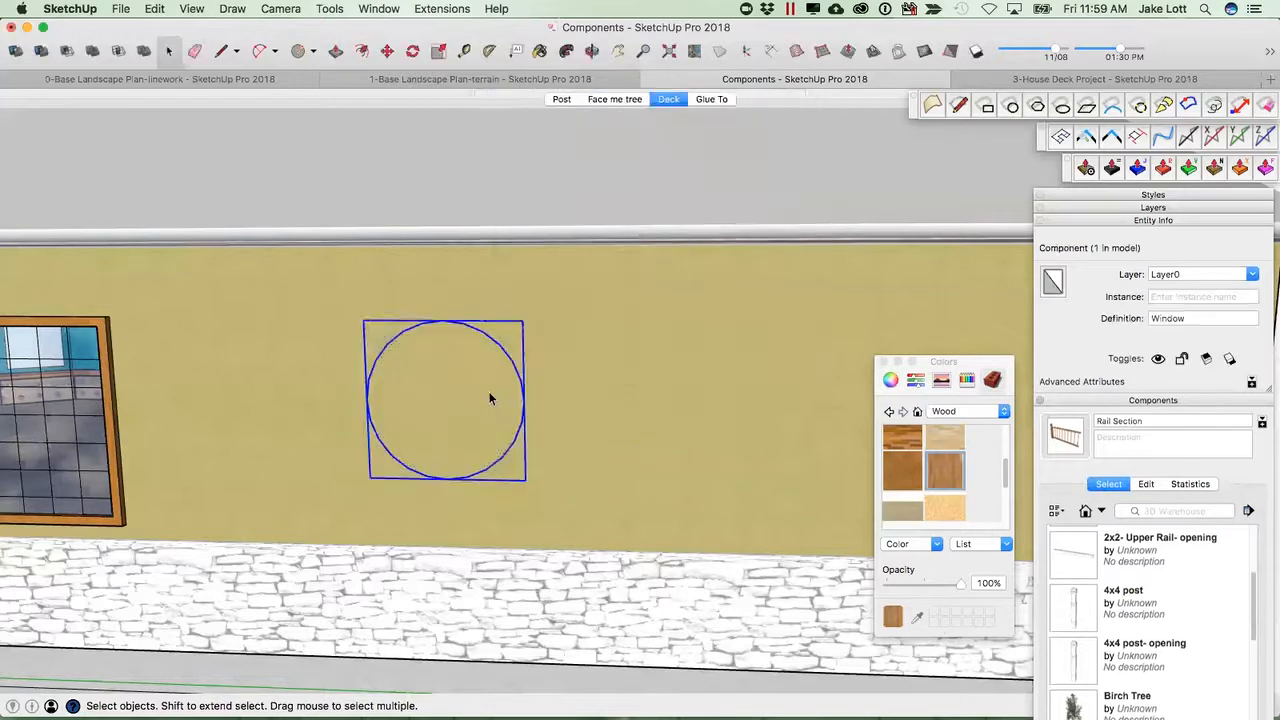
Inside the Window component, offset the circle's edge outward and push the inner face back to form a frame.
double_click(490, 399)
key("f")
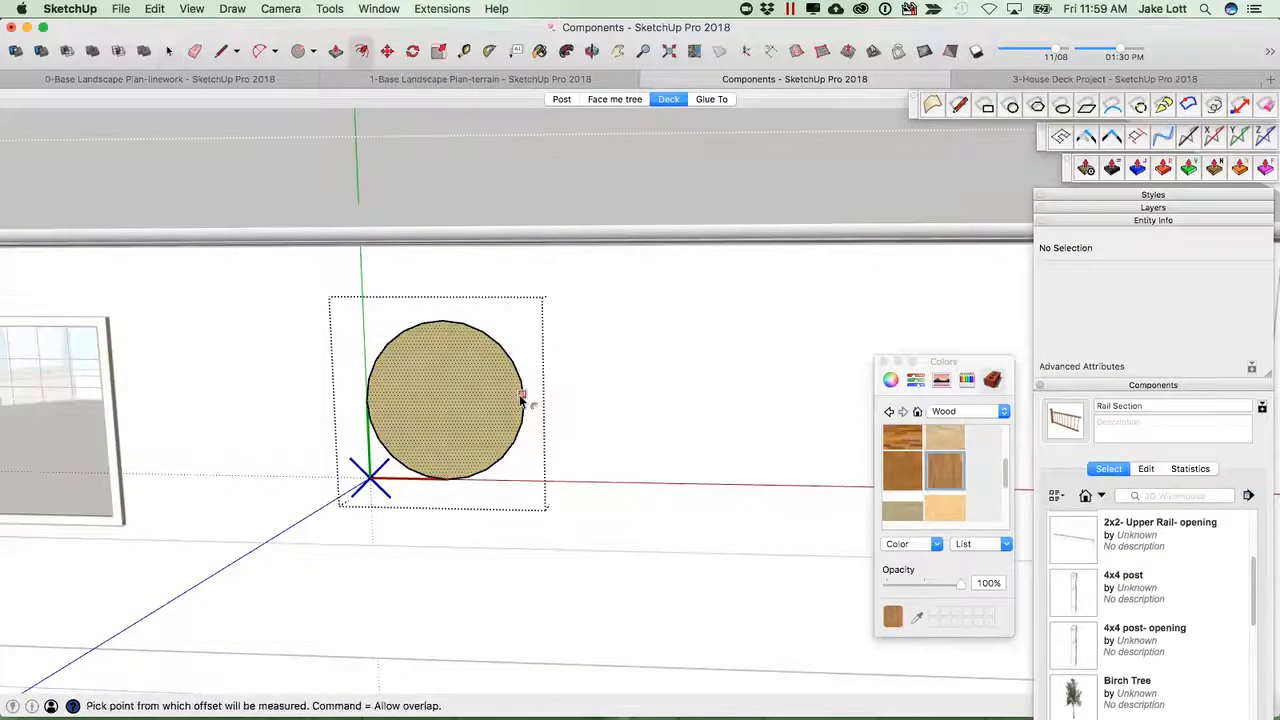
left_click(526, 384)
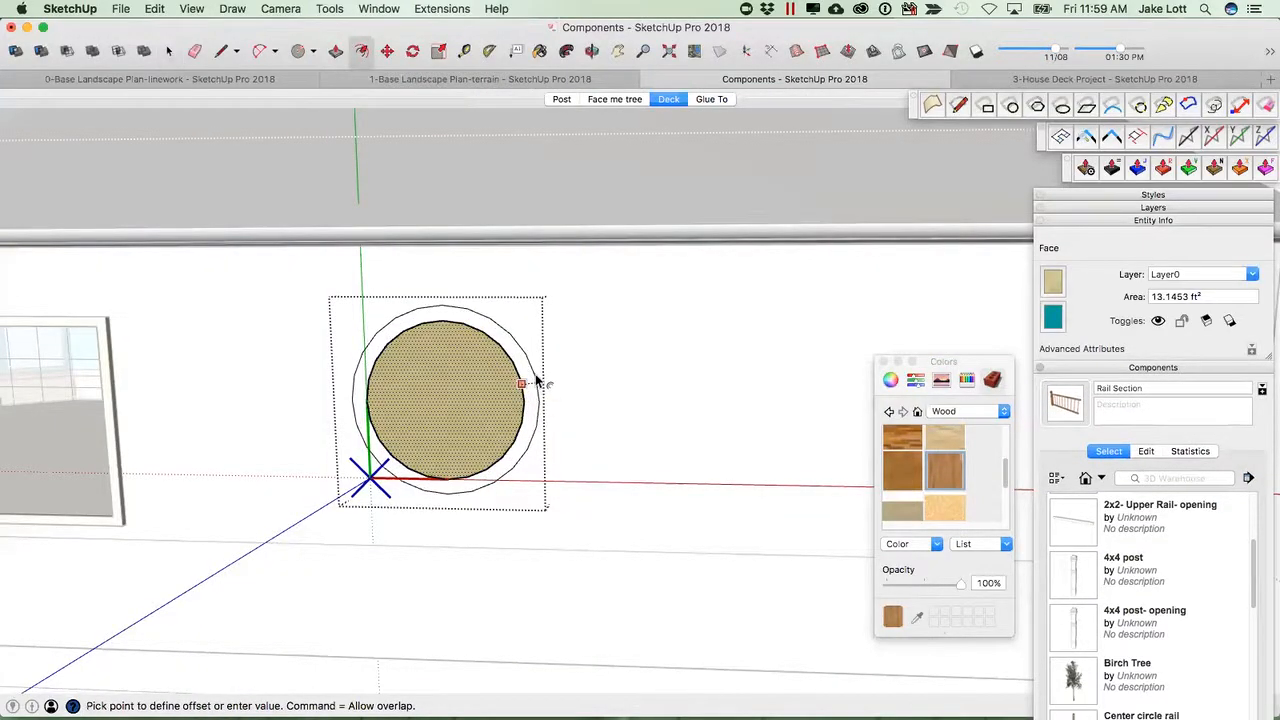
left_click(531, 383)
key("p")
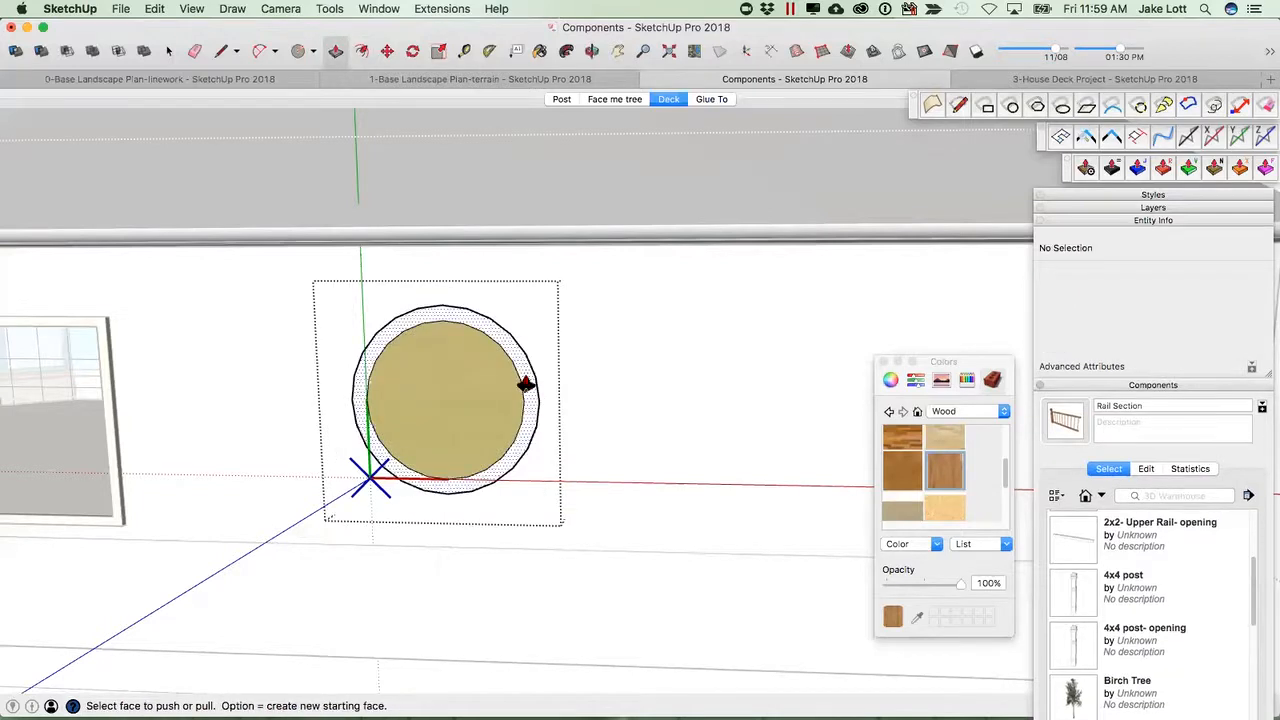
left_click(520, 387)
left_click(521, 385)
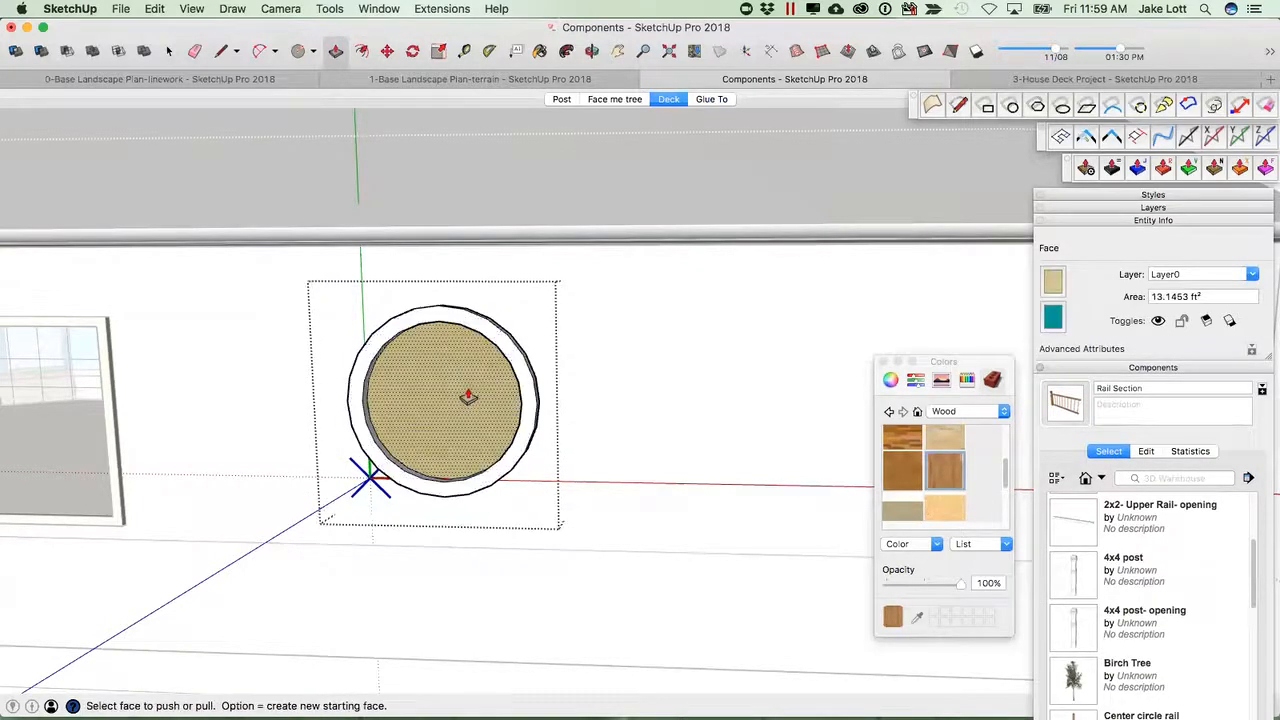
key("space")
Paint the window's inner face with a glass material from the Glass and Mirrors collection.
left_click(946, 468)
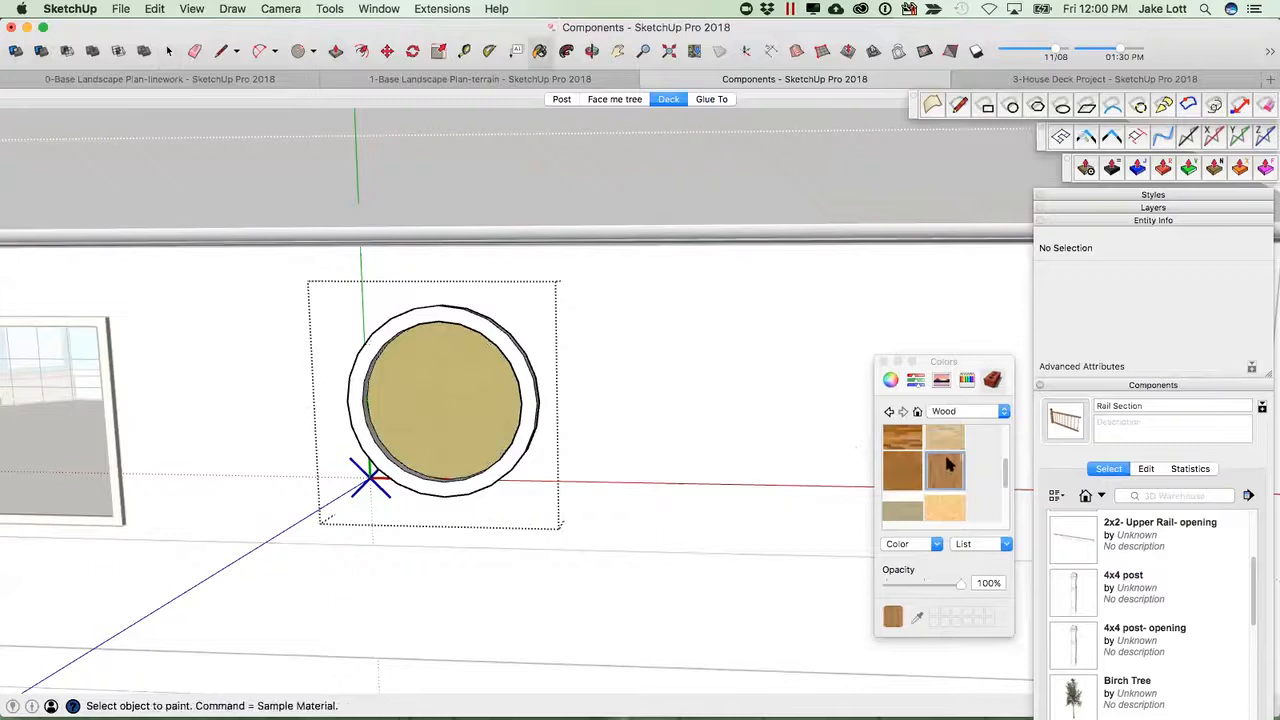
left_click(1003, 411)
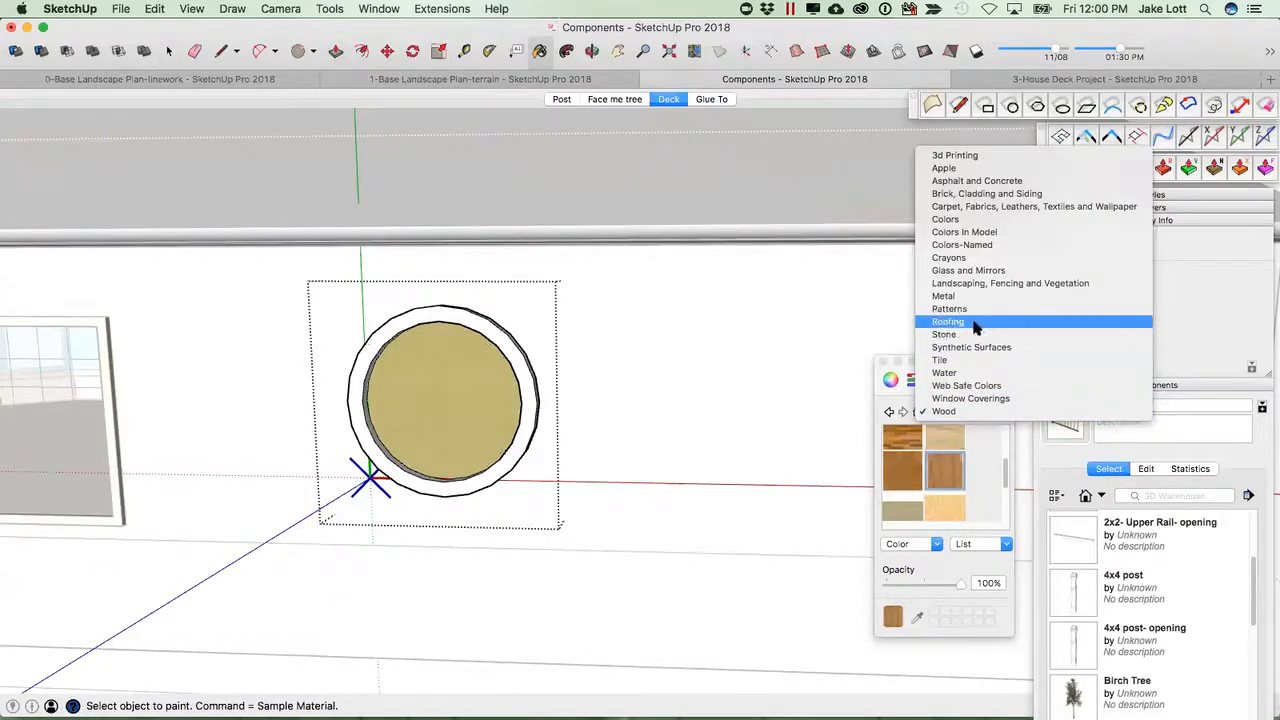
left_click(962, 270)
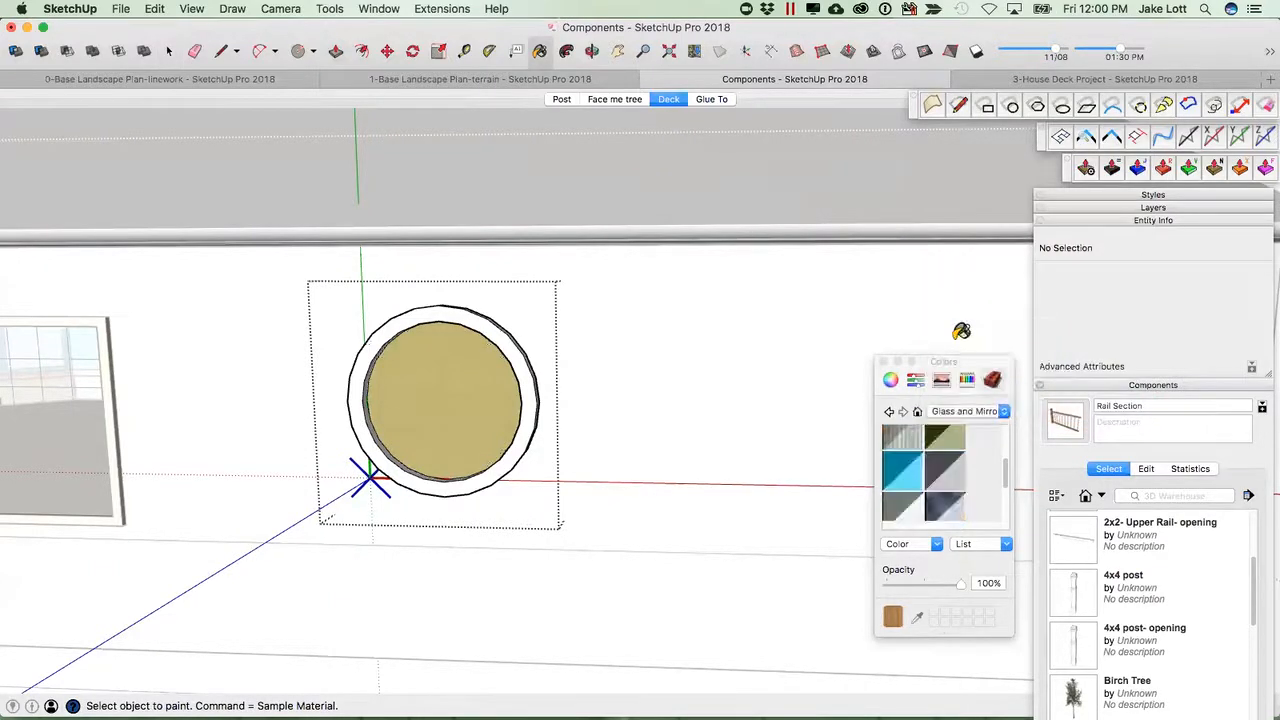
left_click(948, 502)
left_click(455, 390)
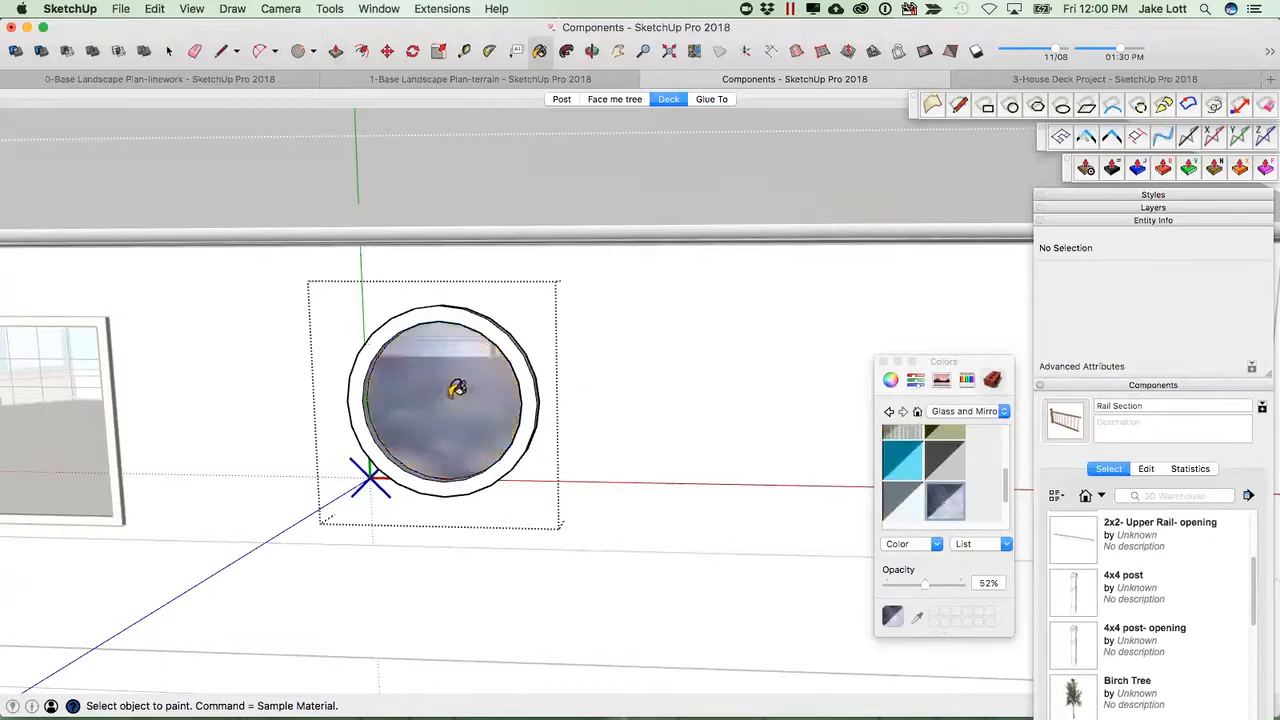
Examine the new round window and the neighbouring window from several angles.
middle_click_drag(505, 412, 631, 397)
key("space")
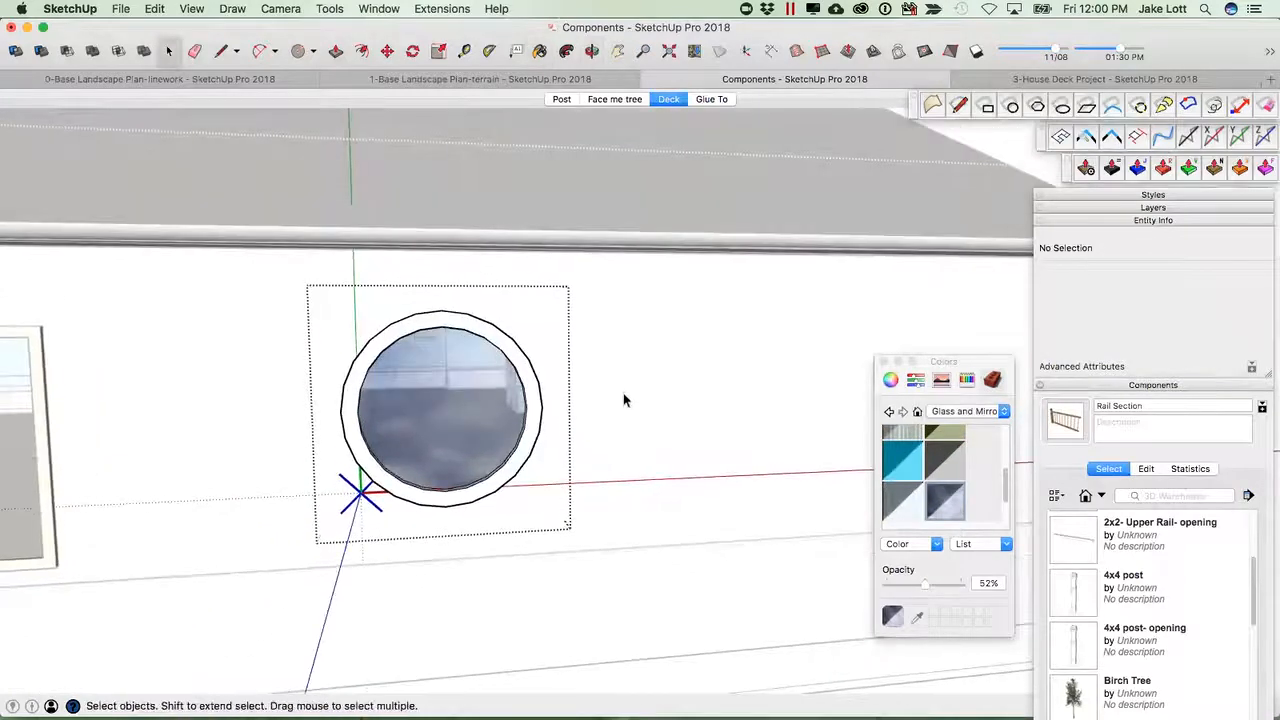
left_click(621, 399)
scroll(568, 408, "down", 3)
middle_click_drag(409, 404, 445, 380)
left_click(445, 378)
middle_click_drag(320, 417, 622, 390)
scroll(301, 380, "up", 5)
left_click(317, 397)
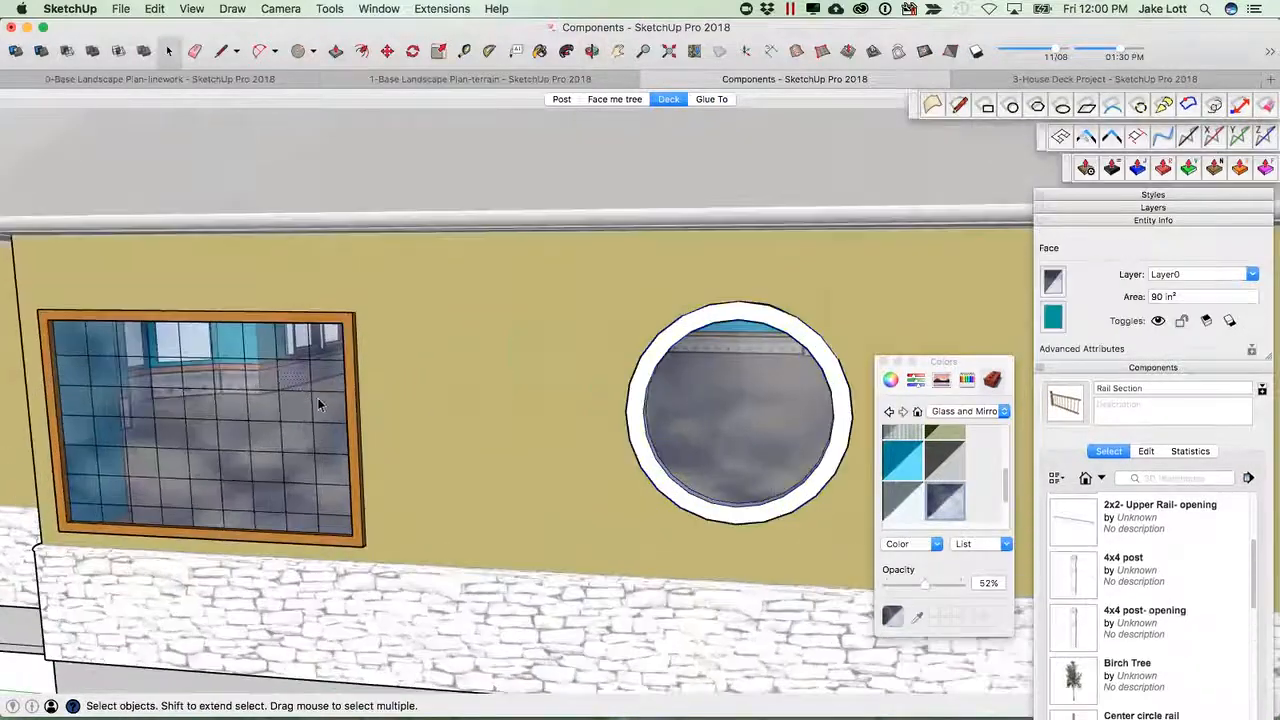
middle_click_drag(319, 397, 505, 334)
left_click(517, 325)
scroll(480, 336, "down", 3)
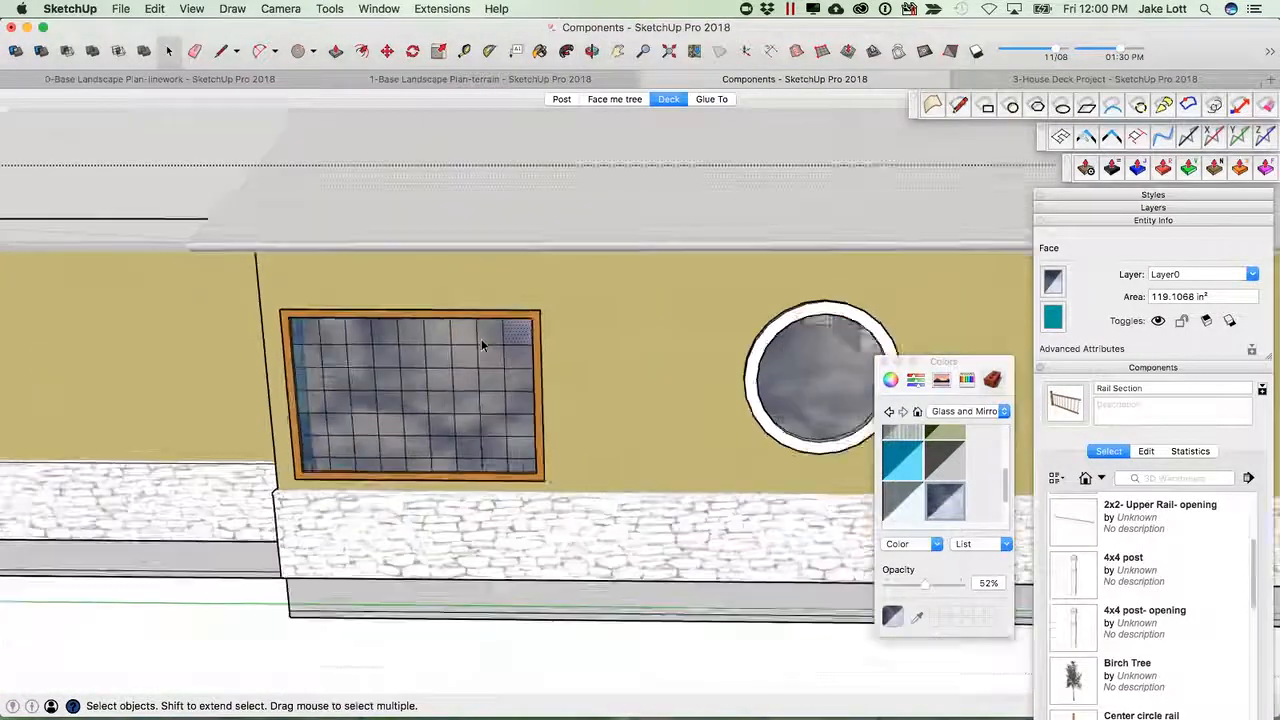
left_click(518, 346)
middle_click_drag(479, 380, 409, 380)
left_click(503, 330)
left_click(530, 358)
left_click(526, 378)
Place a second Window component on the house's side wall from the component library.
left_click(630, 344)
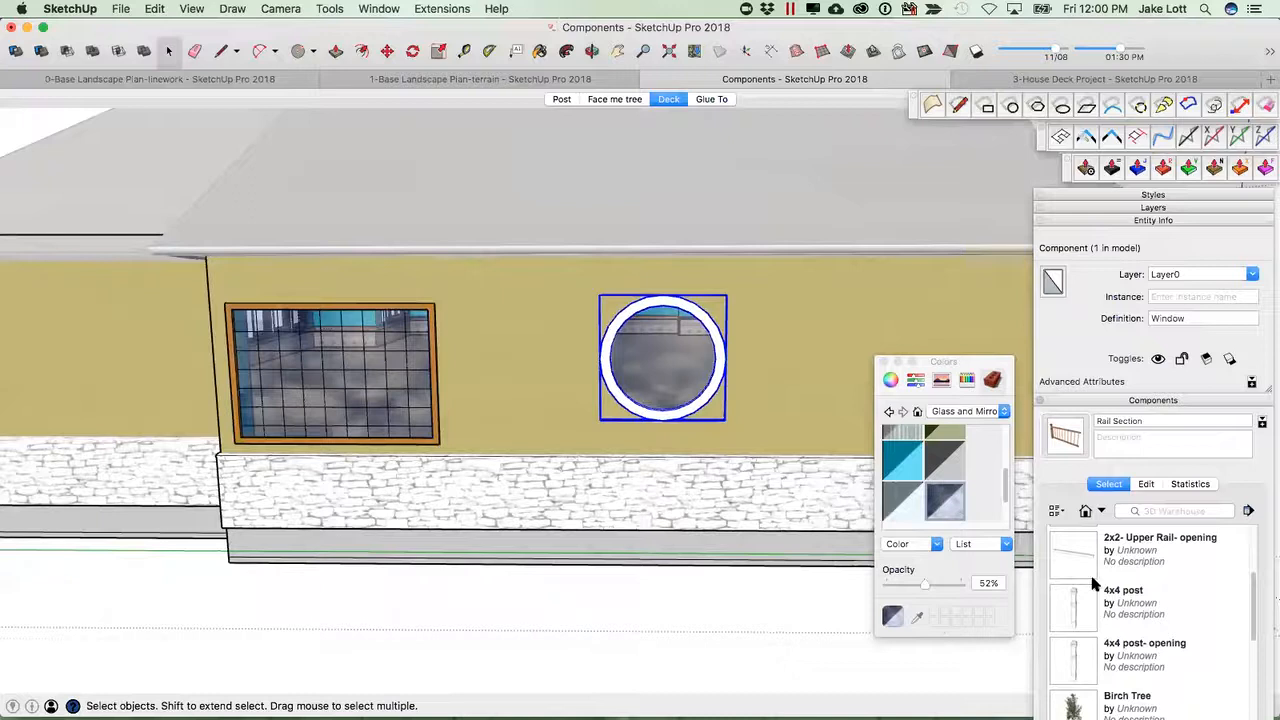
scroll(1093, 583, "down", 10)
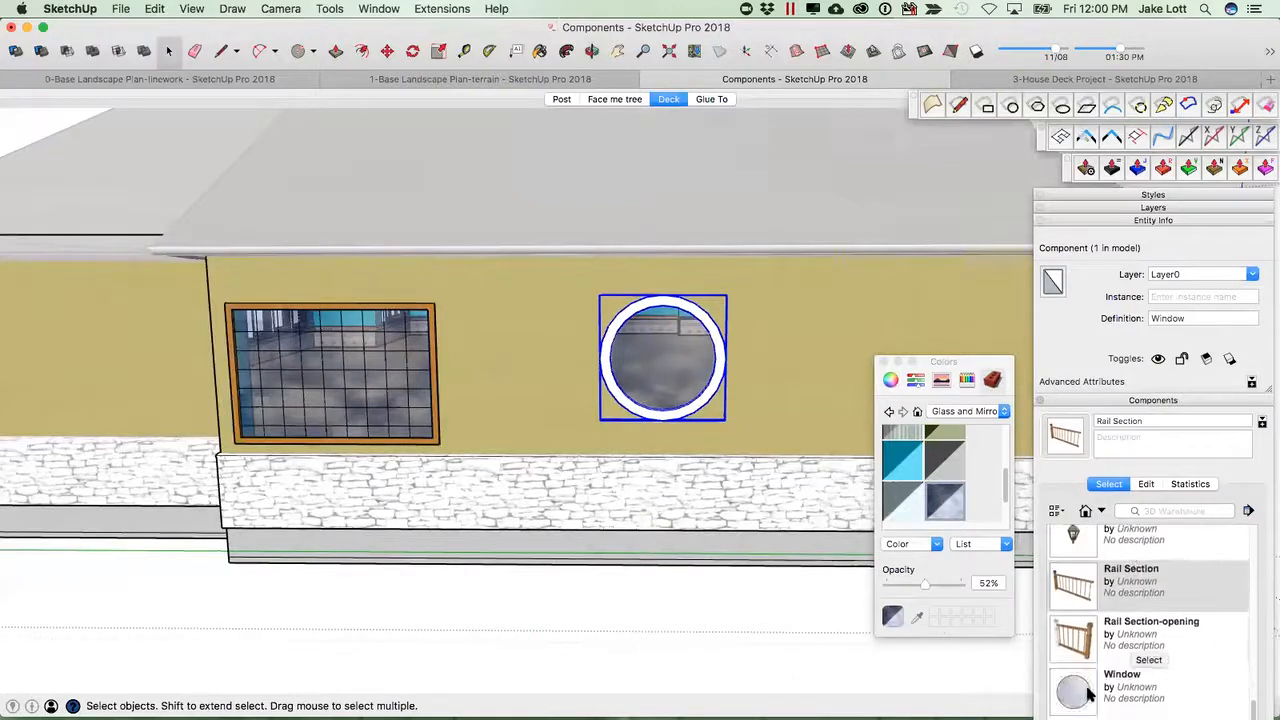
left_click(1073, 690)
scroll(700, 392, "down", 3)
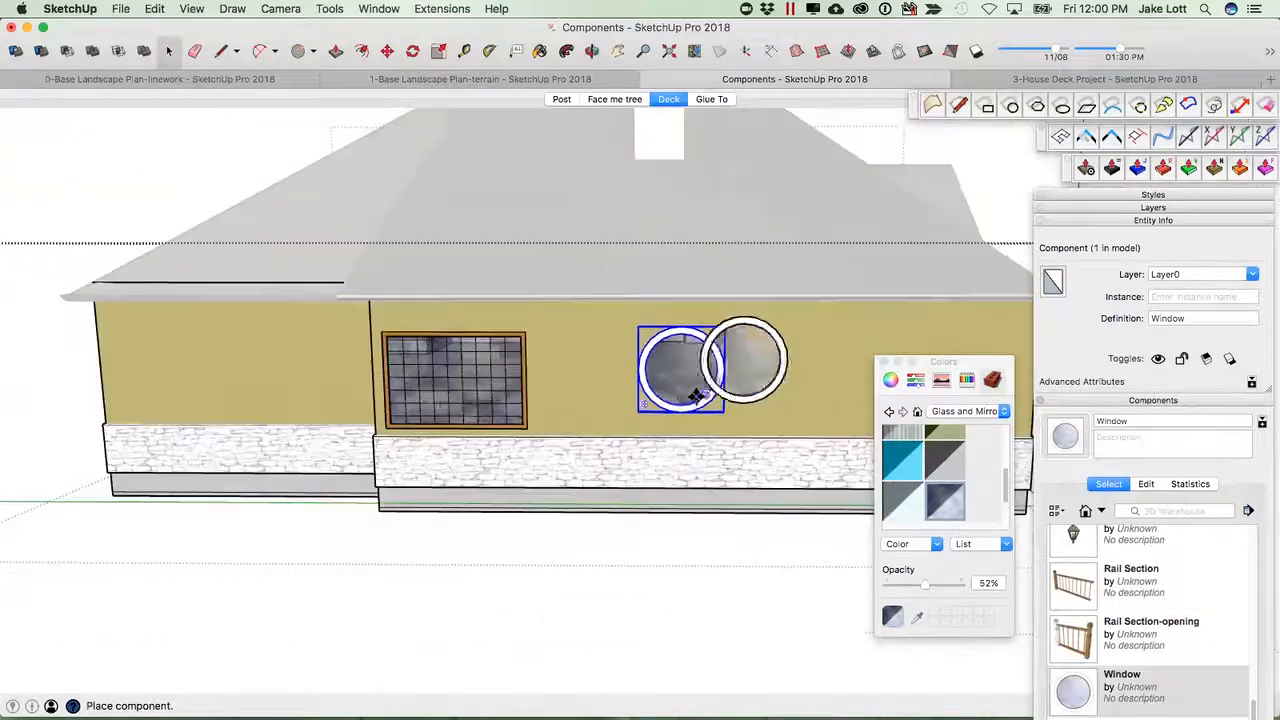
middle_click_drag(463, 372, 590, 405)
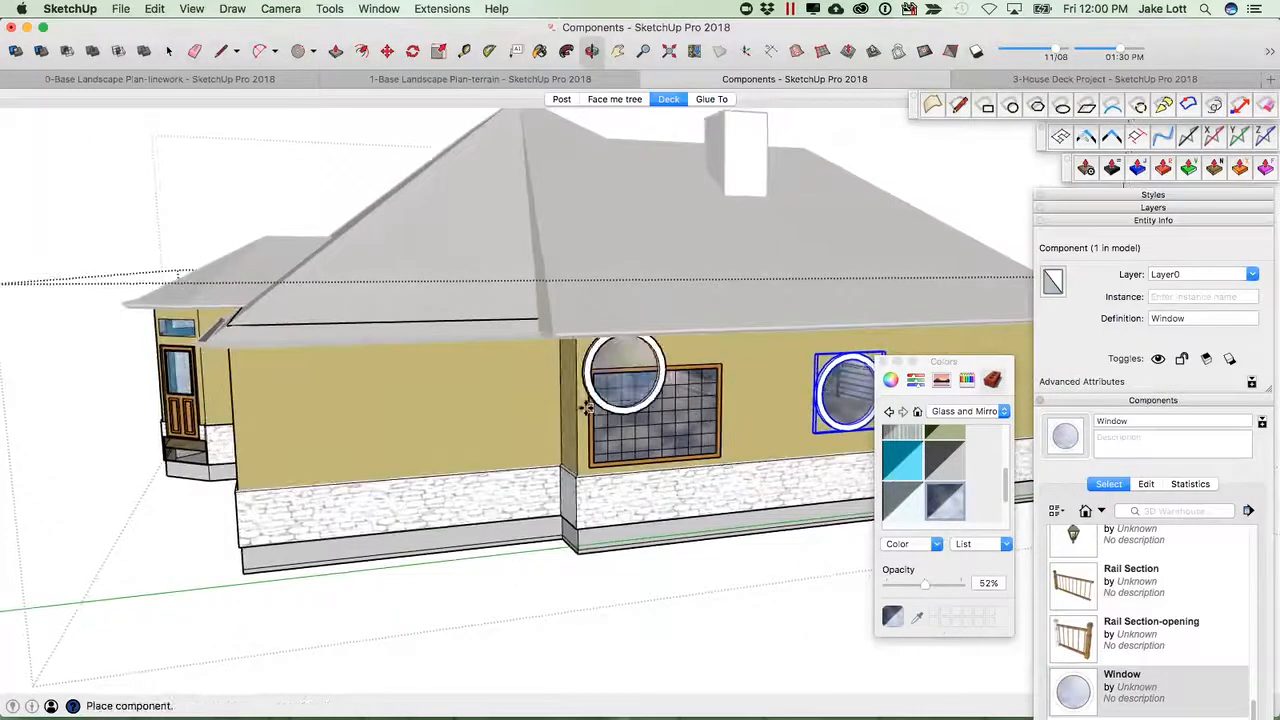
middle_click_drag(380, 449, 466, 438)
left_click(455, 441)
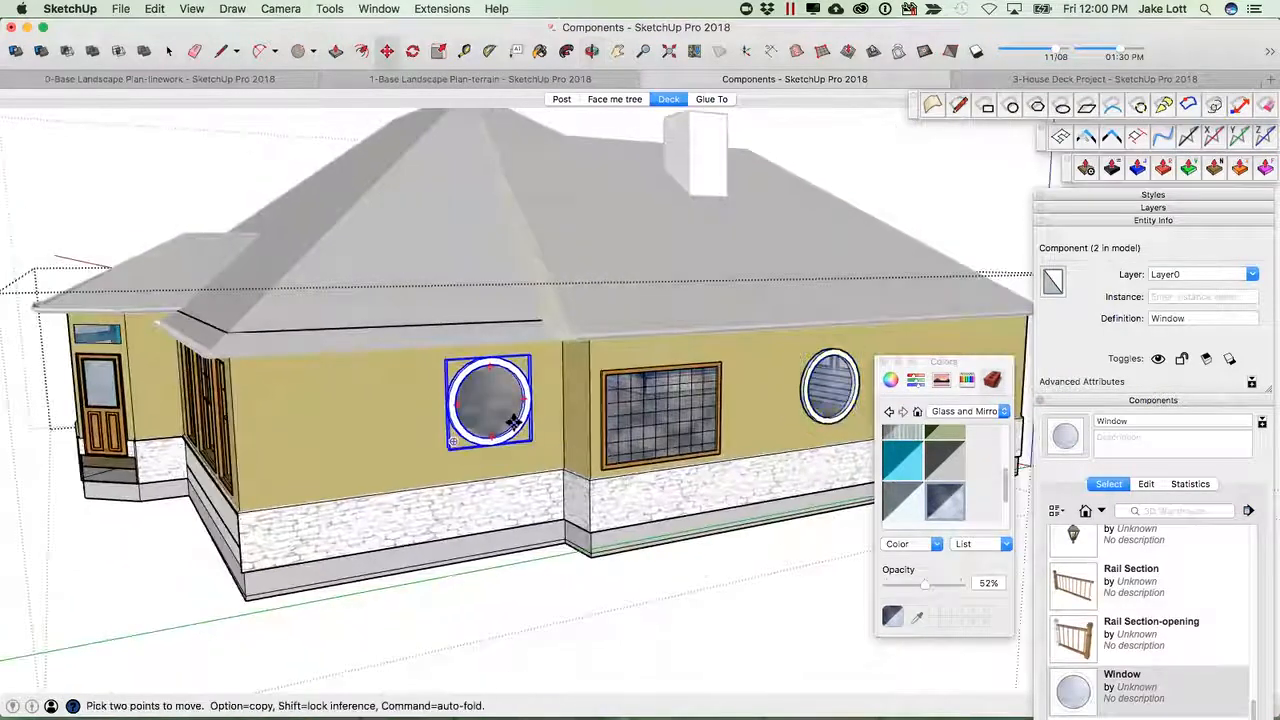
Copy a Window component with the Move tool to add a third round window on the wall.
scroll(512, 430, "up", 3)
middle_click_drag(523, 471, 617, 426)
left_click_drag(660, 398, 372, 400)
middle_click_drag(503, 492, 443, 483)
key("alt")
left_click_drag(443, 481, 605, 469)
middle_click_drag(605, 469, 560, 435)
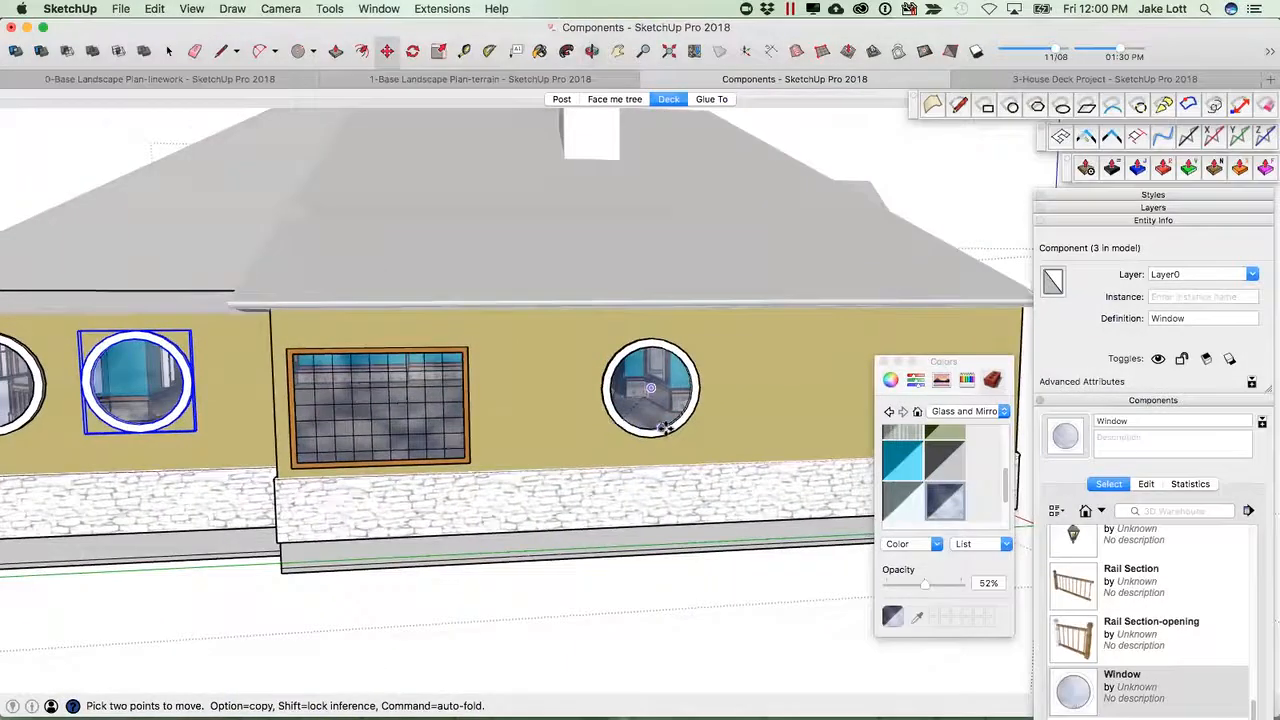
key("space")
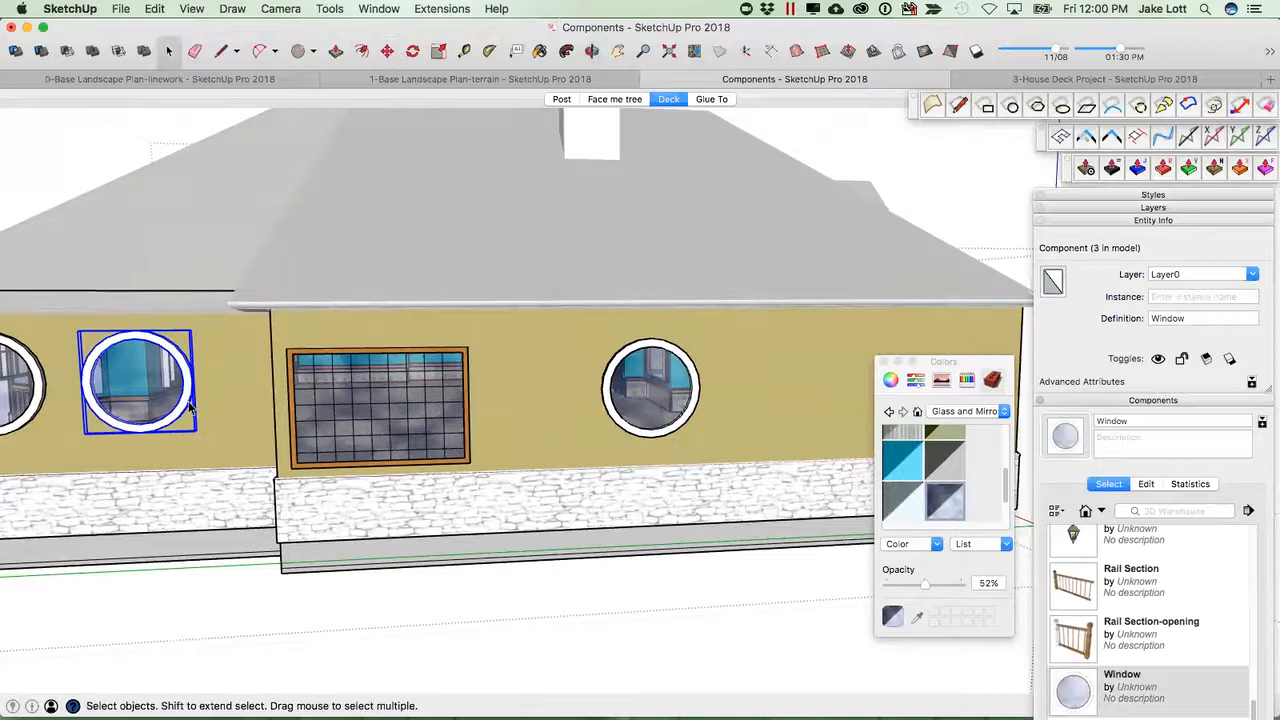
left_click(238, 390)
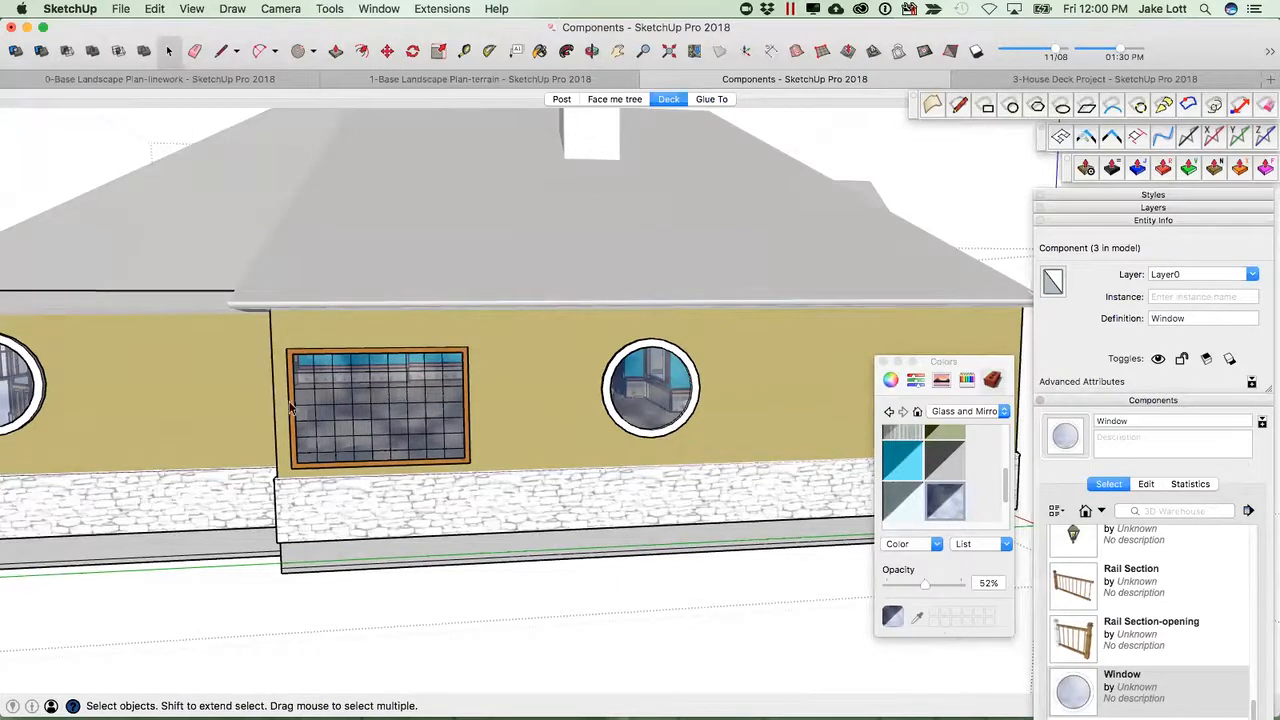
Delete the copied round window from the side wall.
left_click(632, 399)
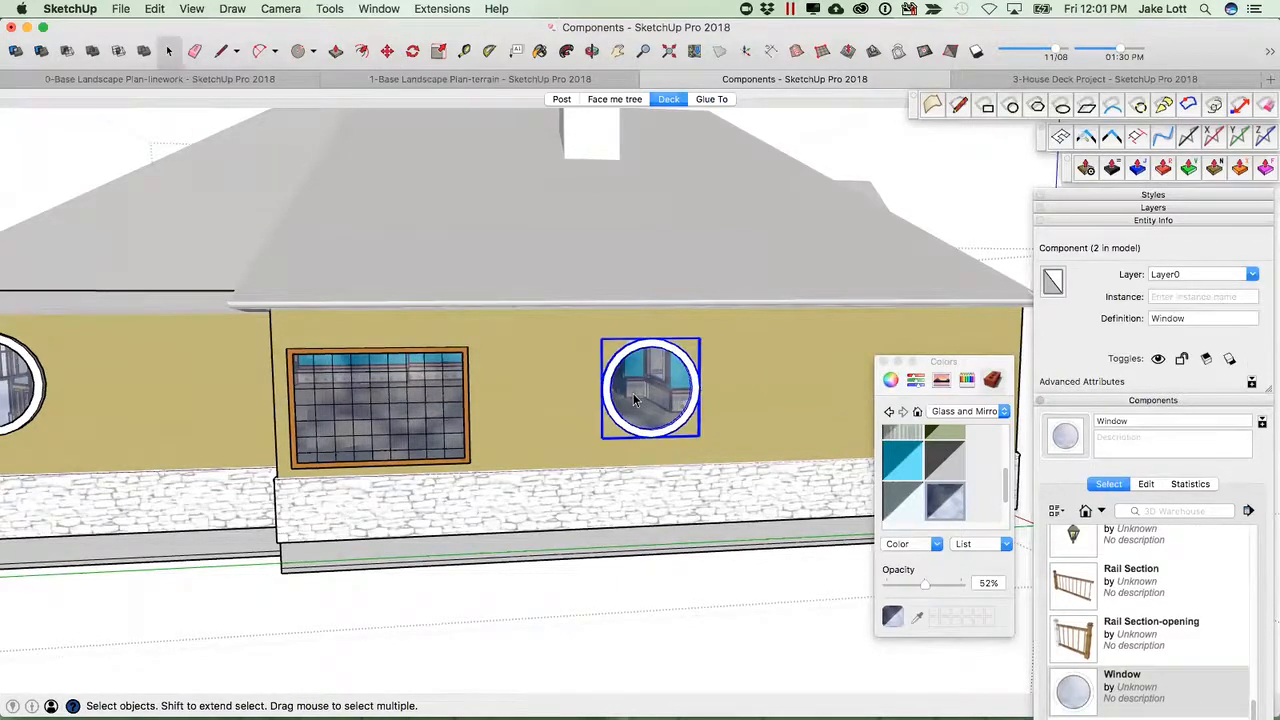
key("Delete")
Copy the round window on the other wall with the Move tool to add a second round window beside it.
mouse_move(632, 399)
middle_mouse_down()
mouse_move(614, 417)
mouse_move(721, 417)
mouse_move(812, 379)
middle_mouse_up()
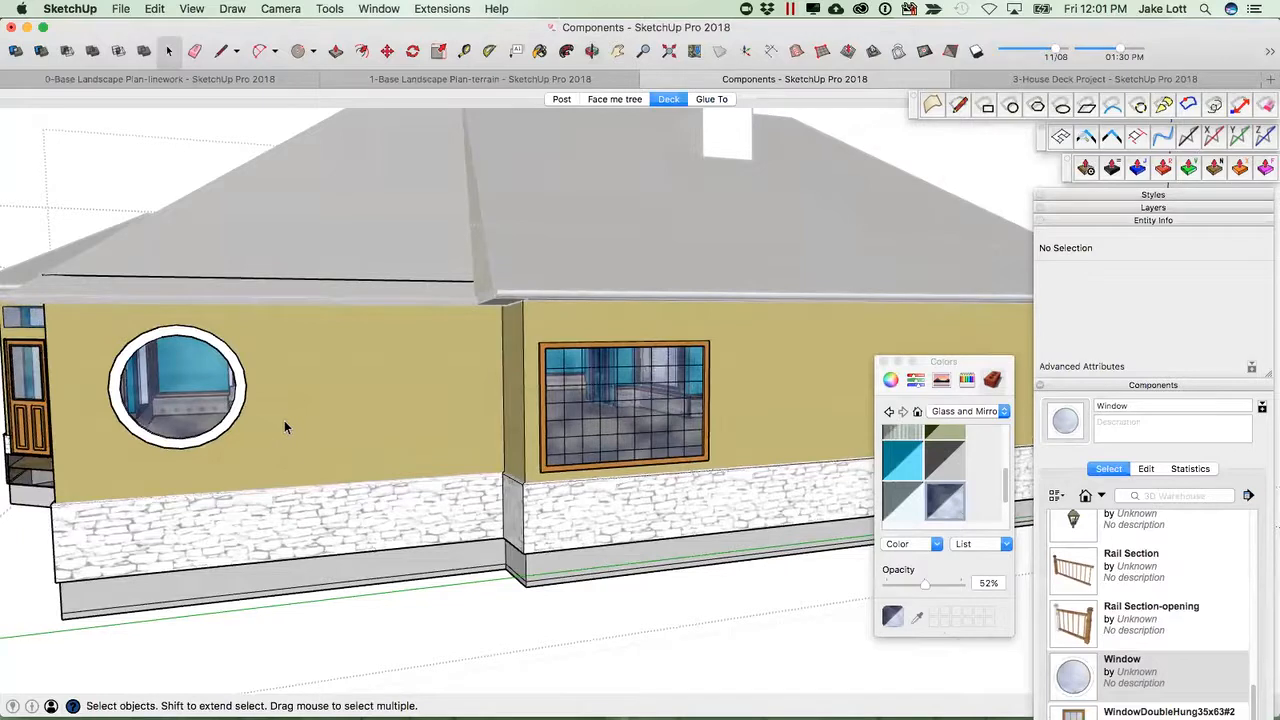
scroll(285, 421, "down", 3)
middle_click_drag(283, 416, 432, 432)
scroll(365, 465, "up", 6)
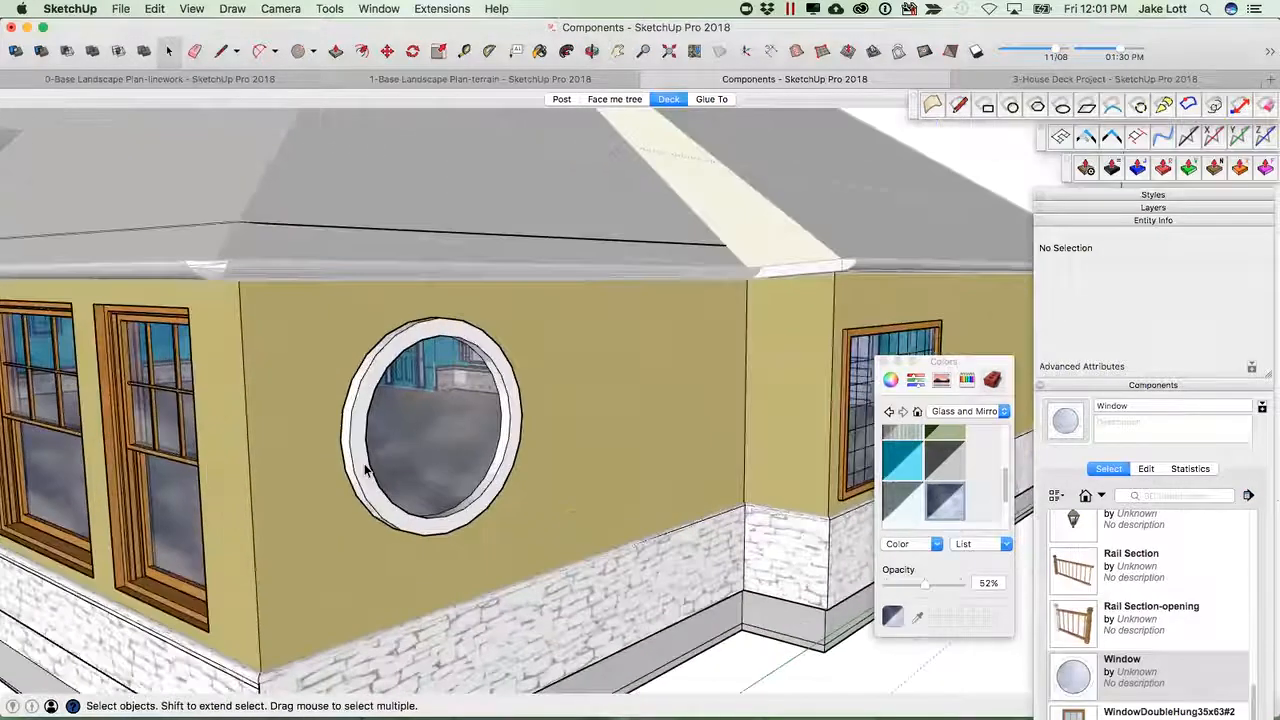
scroll(365, 470, "up", 3)
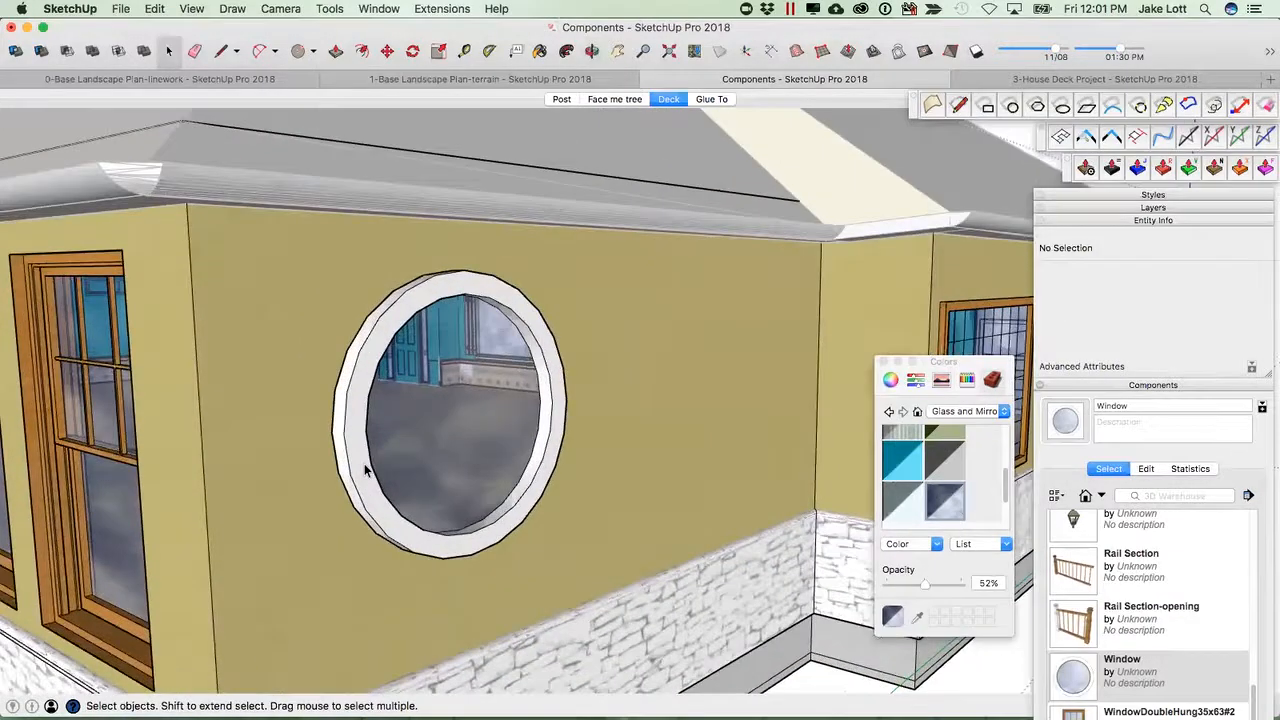
scroll(365, 470, "down", 1)
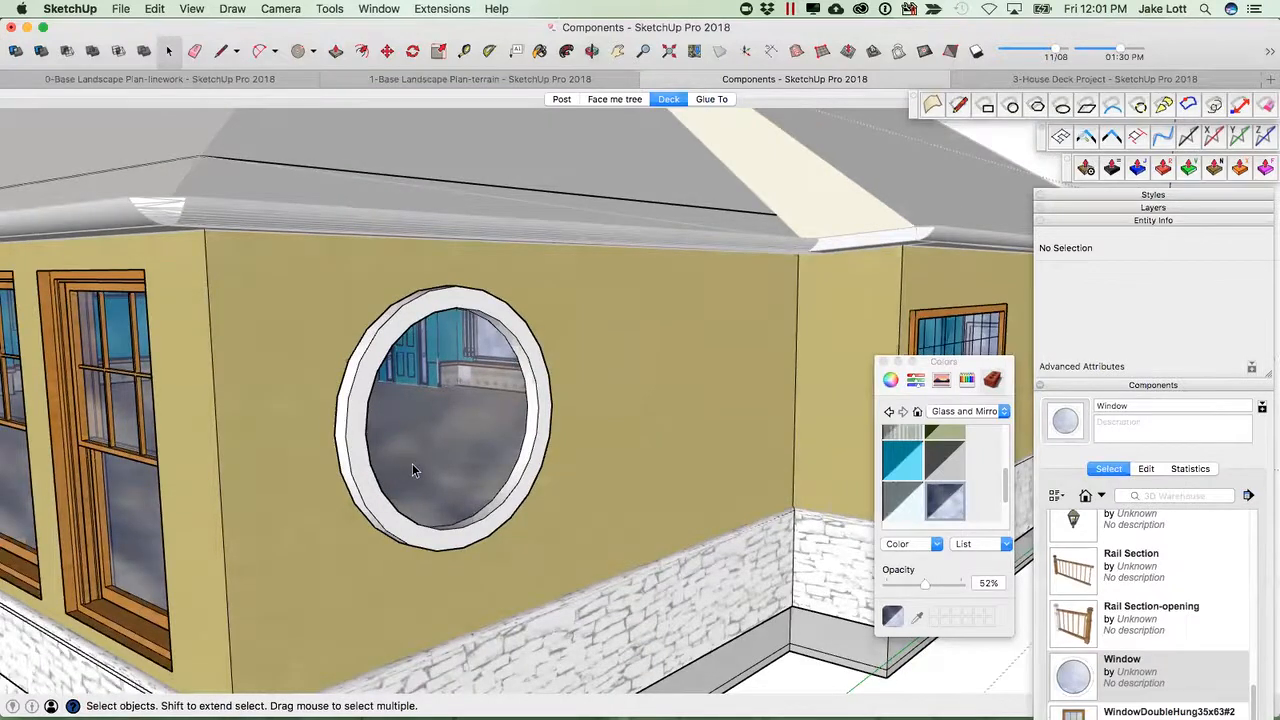
left_click(530, 455)
key("m")
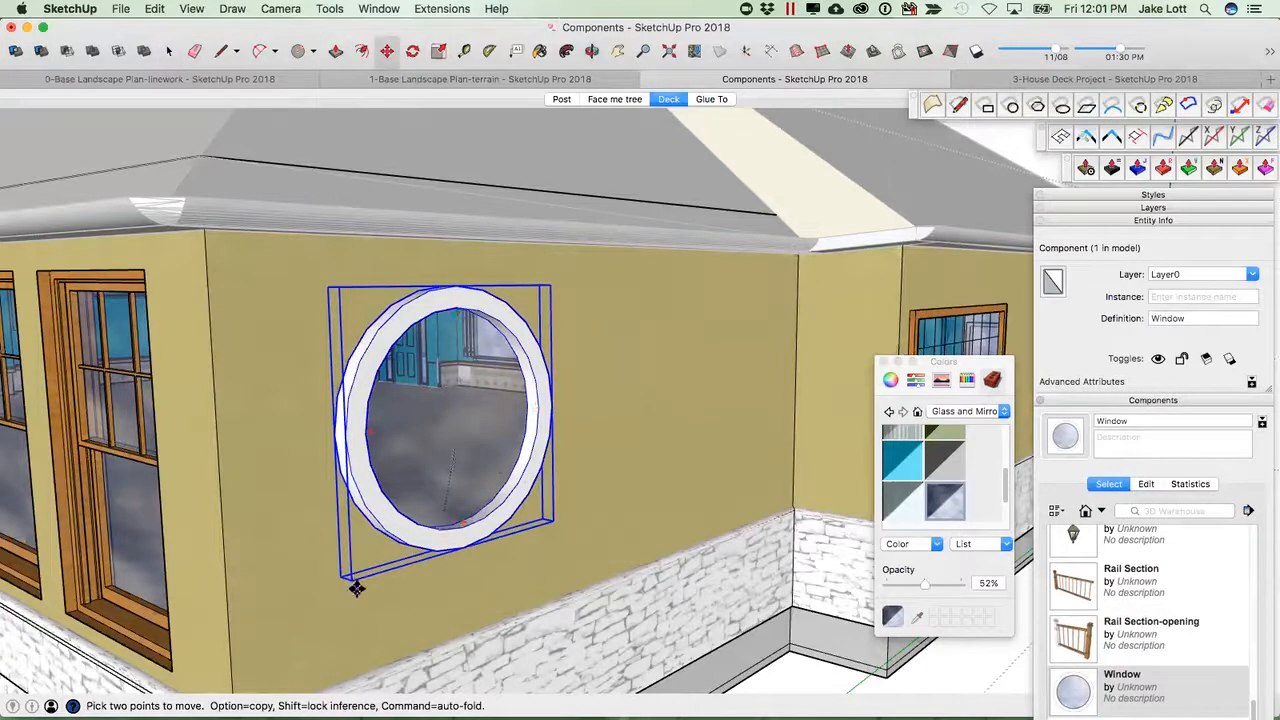
key("alt")
left_click(357, 588)
left_click(605, 515)
Copy the round window again, placing a third window overlapping below the two windows.
middle_click_drag(630, 512, 470, 485)
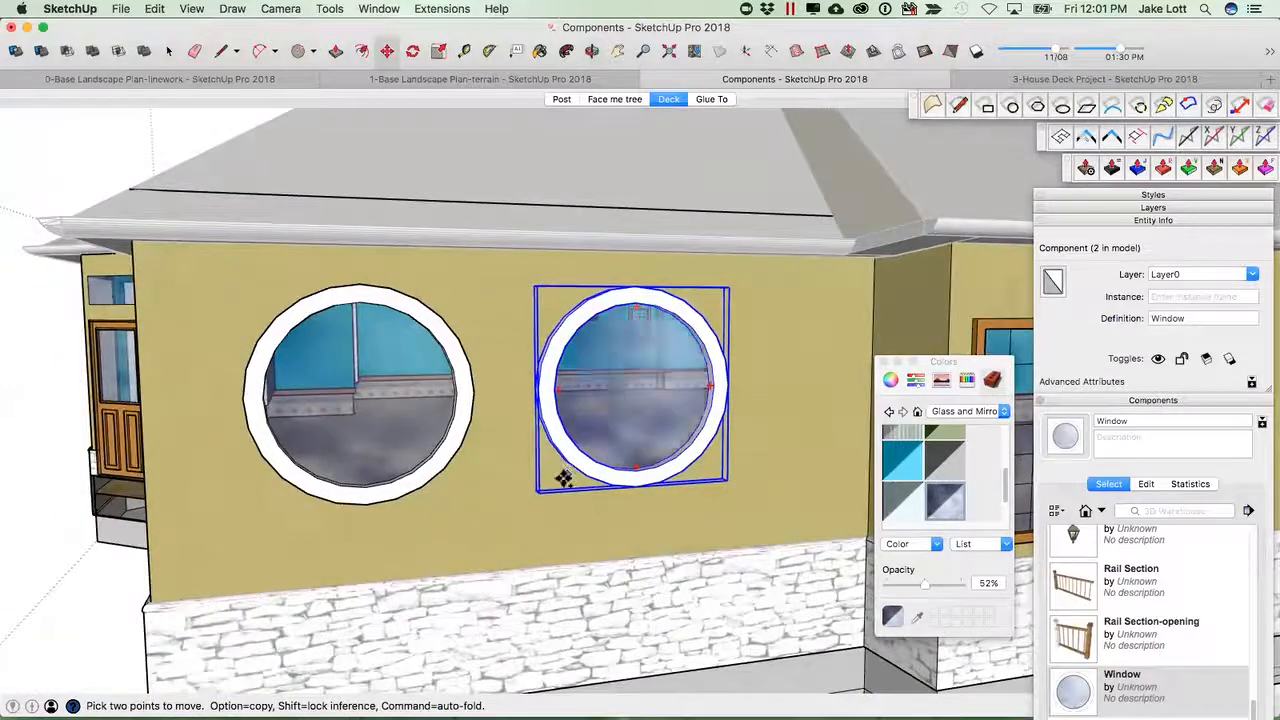
left_click(563, 476, "alt")
left_click(459, 524)
Scale the third round window down uniformly from its corner to make it smaller.
key("s")
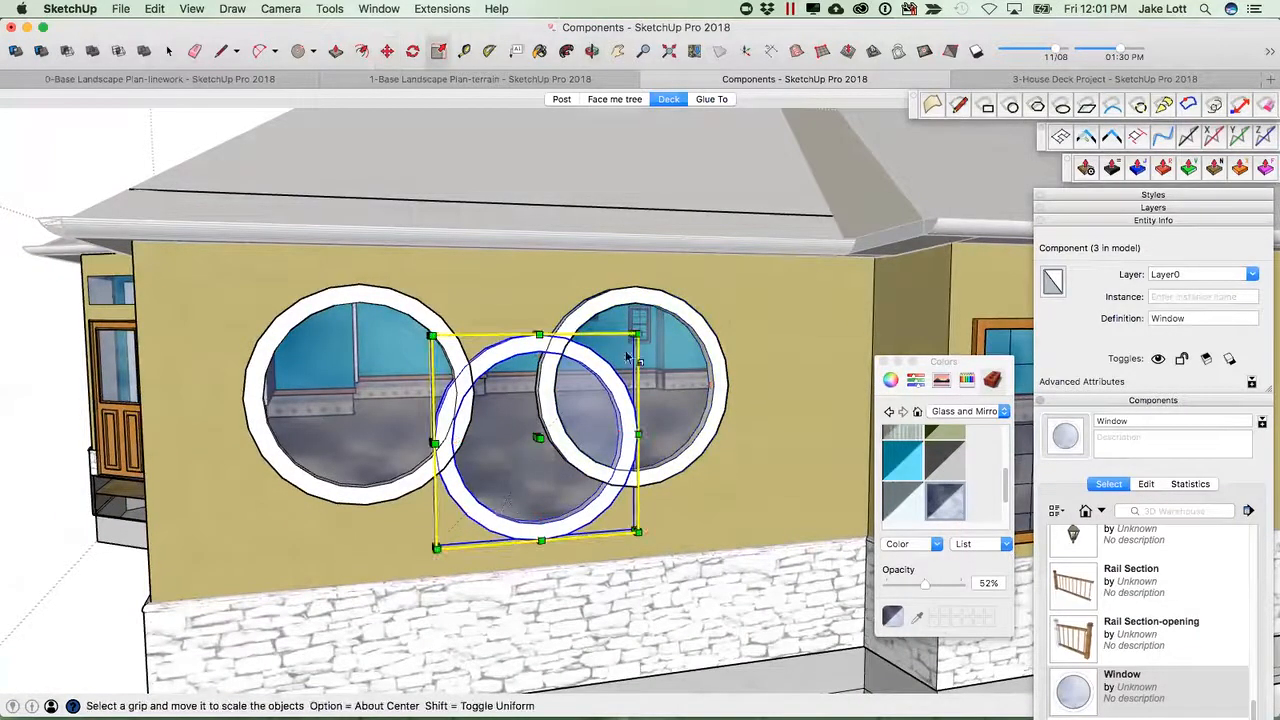
left_click_drag(637, 337, 518, 477)
scroll(491, 505, "up", 5)
key("m")
scroll(494, 483, "down", 5)
middle_click_drag(495, 490, 684, 451)
key("space")
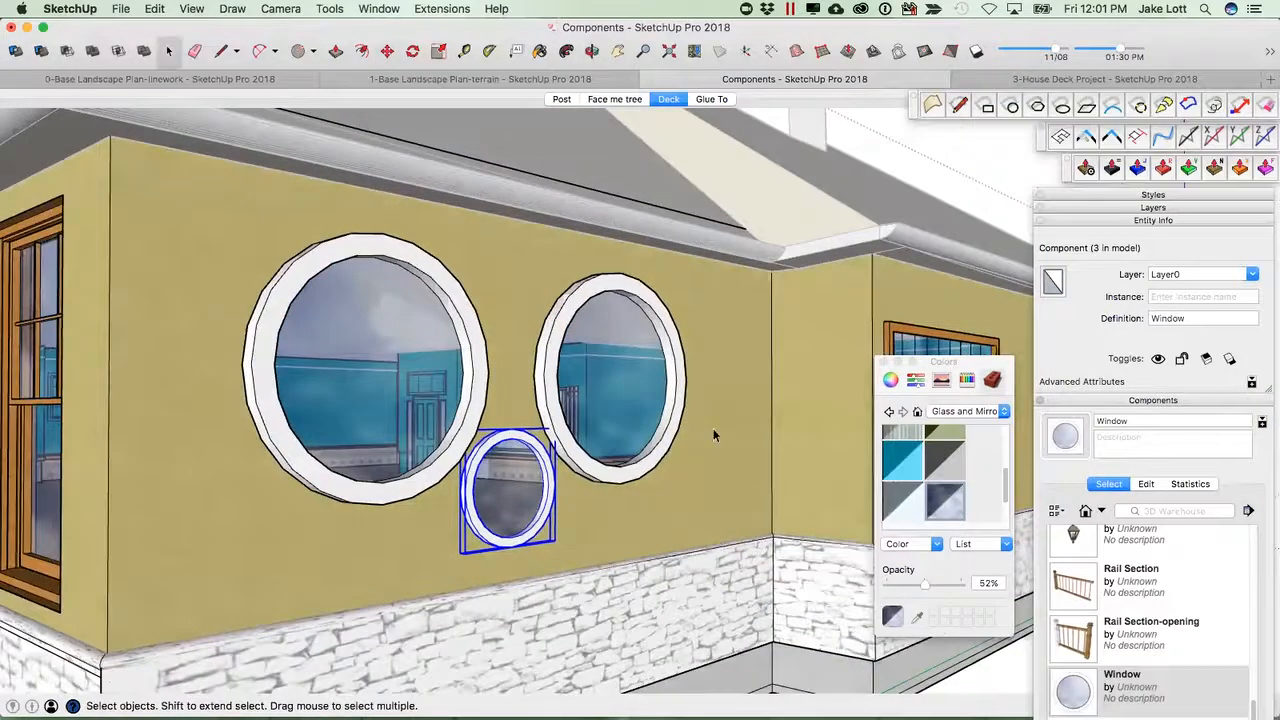